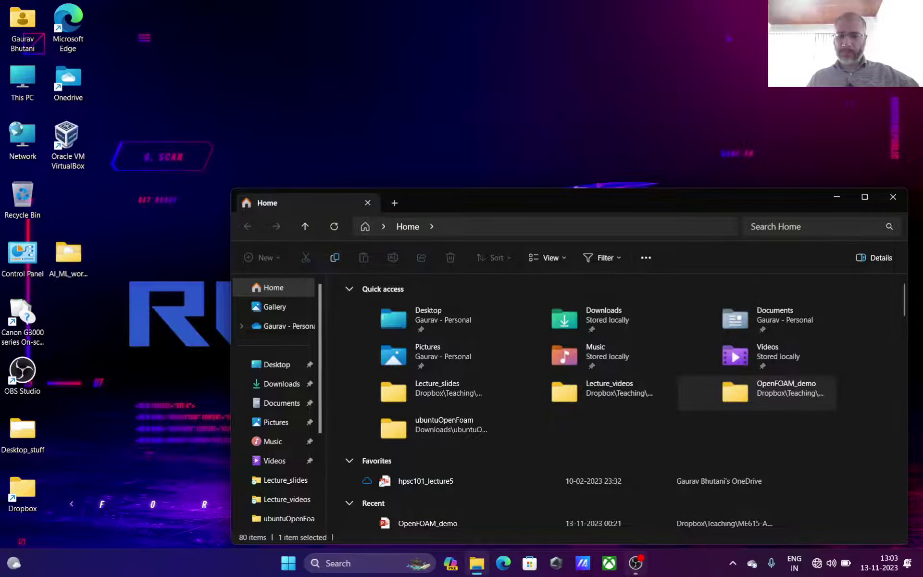
click(630, 569)
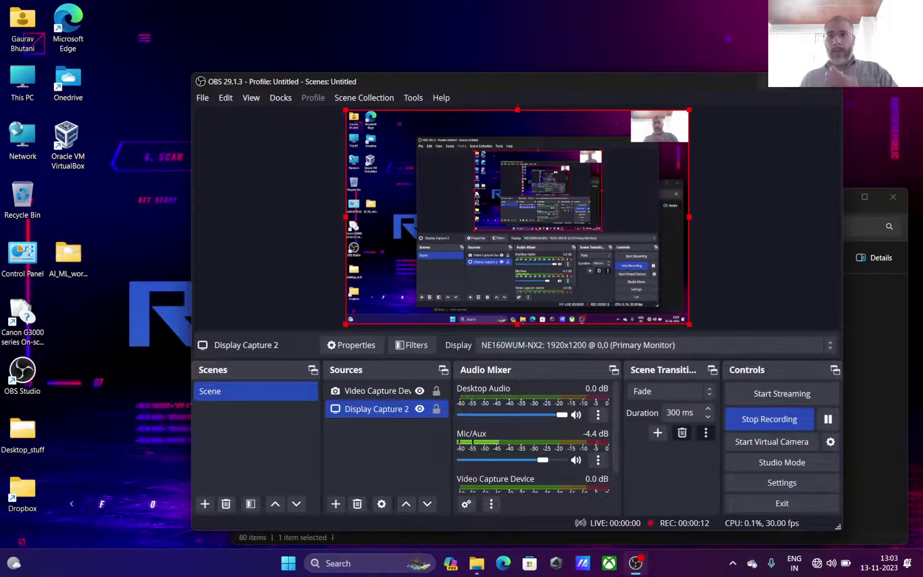
click(635, 563)
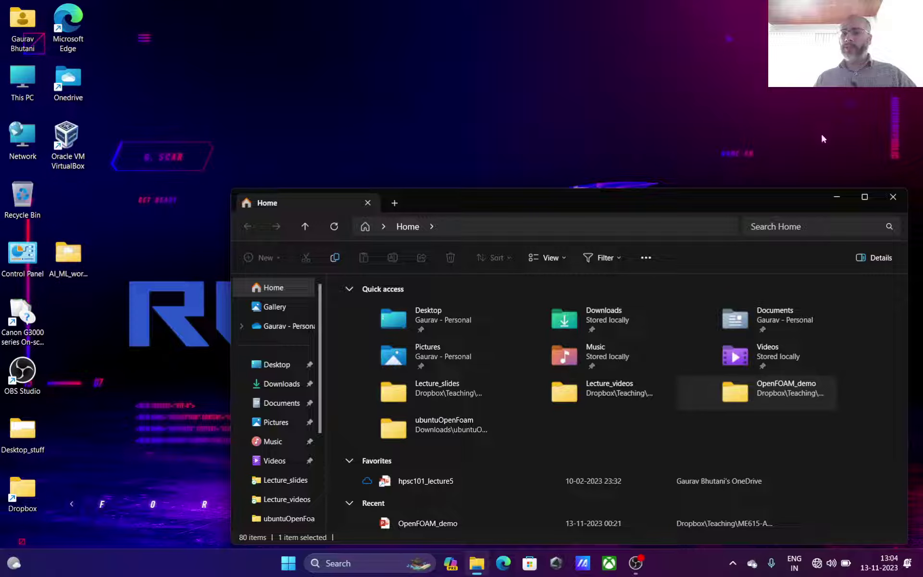
Open the OpenFOAM_demo presentation from the Demonstrations\OpenFOAM_demo folder of the ME615-AppliedCFD-IITMandi course directory.
click(282, 504)
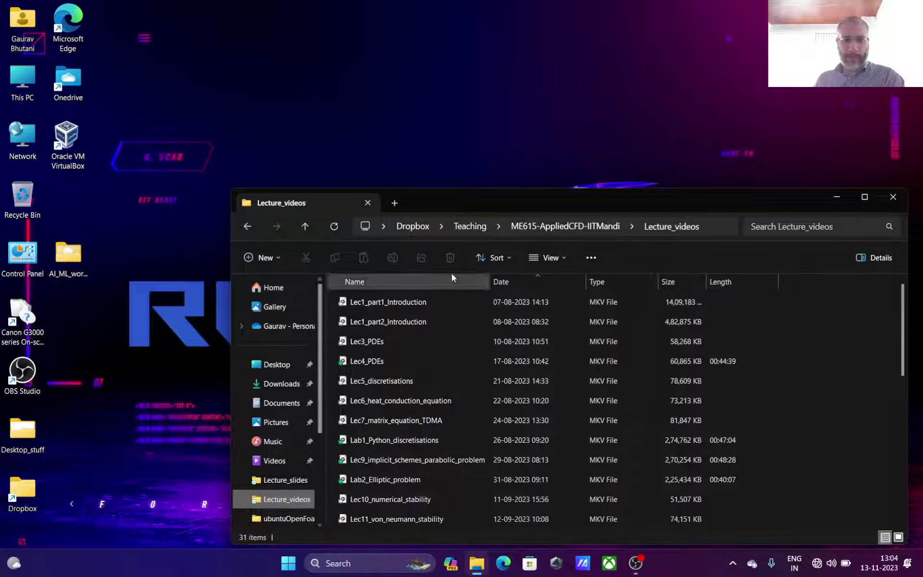
click(584, 221)
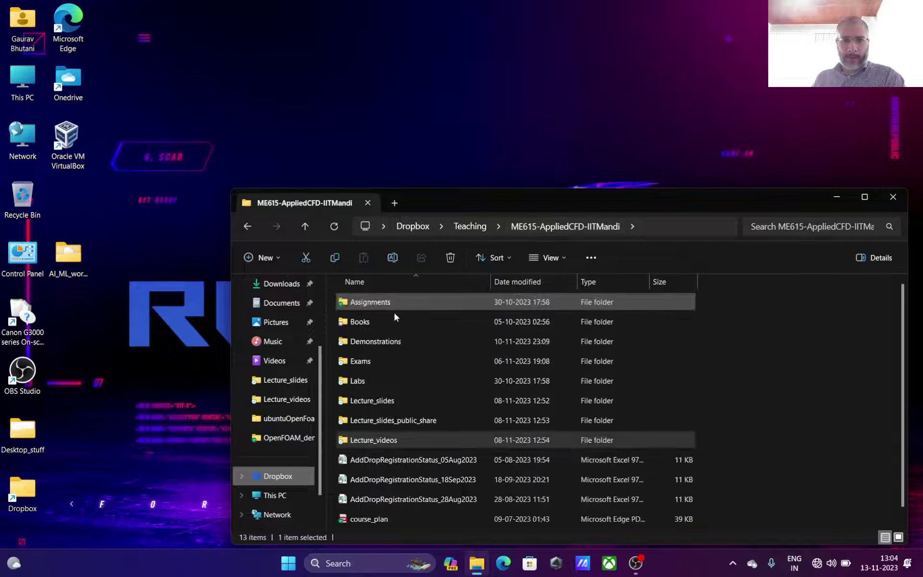
click(385, 339)
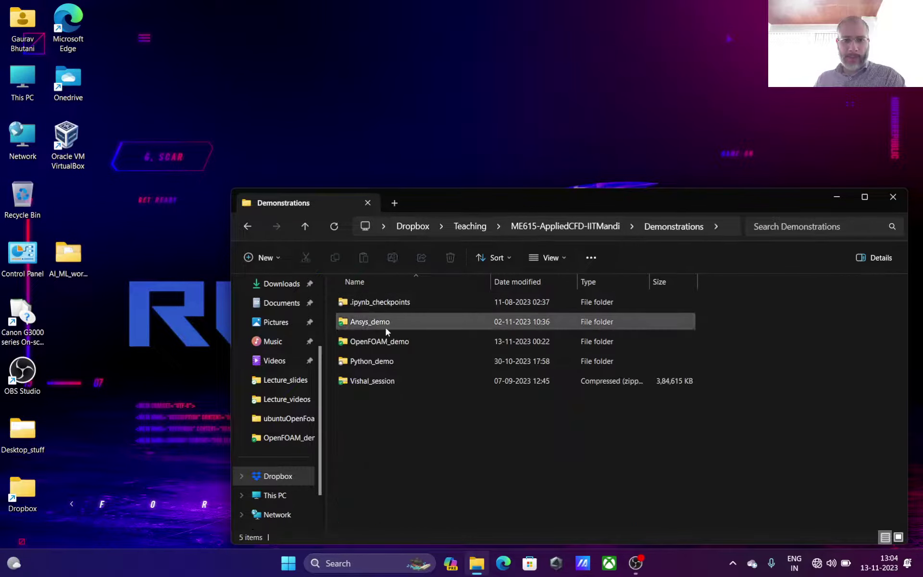
click(383, 345)
double_click(383, 342)
click(386, 324)
double_click(388, 323)
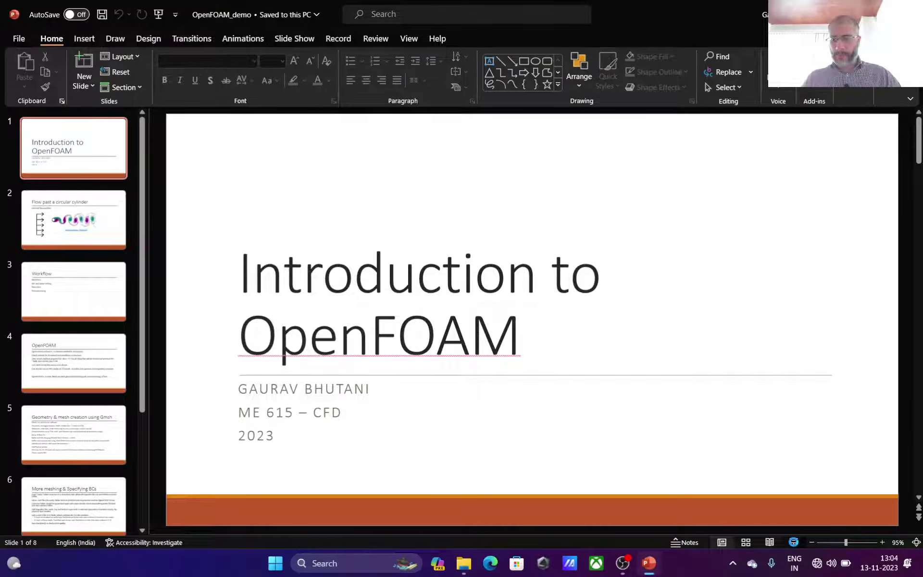
Start the slide show of the OpenFOAM presentation and advance to the slide on flow past a circular cylinder.
click(793, 542)
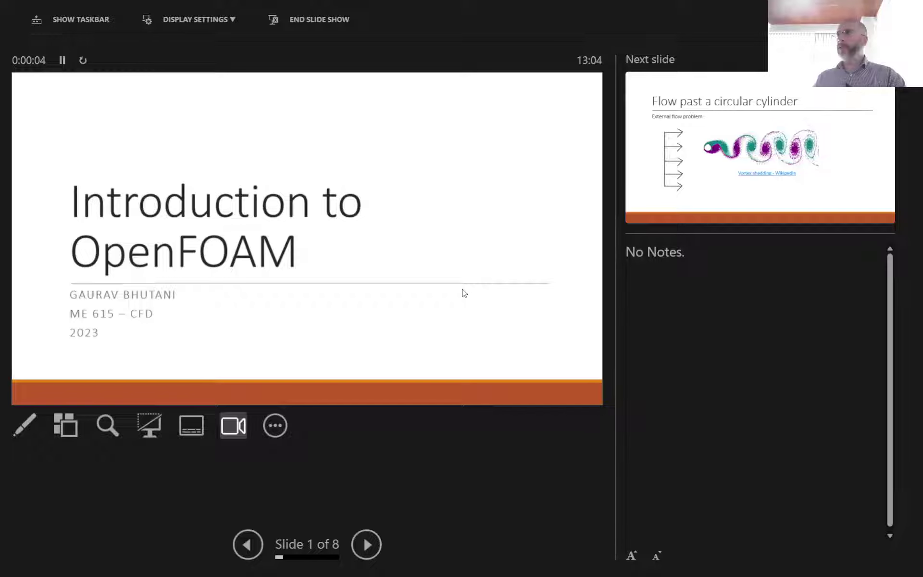
key(Right)
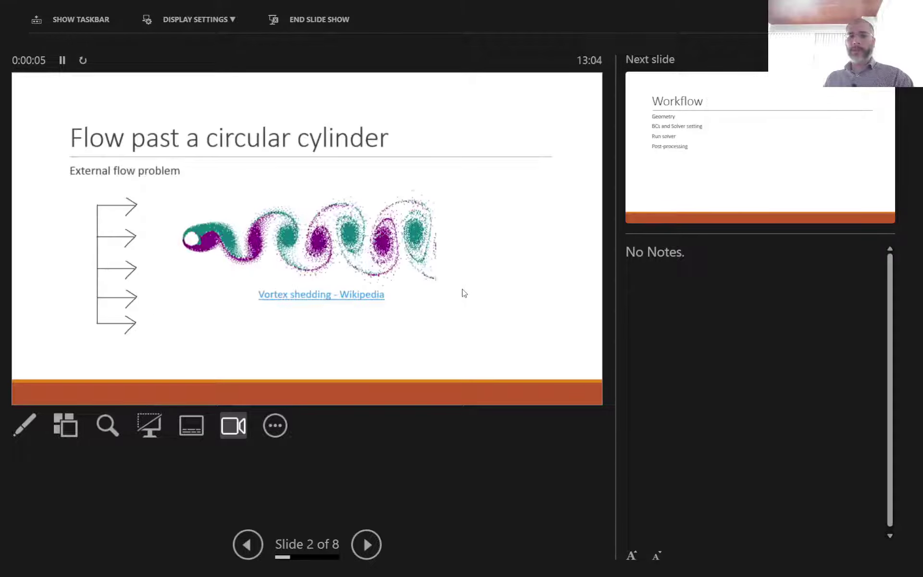
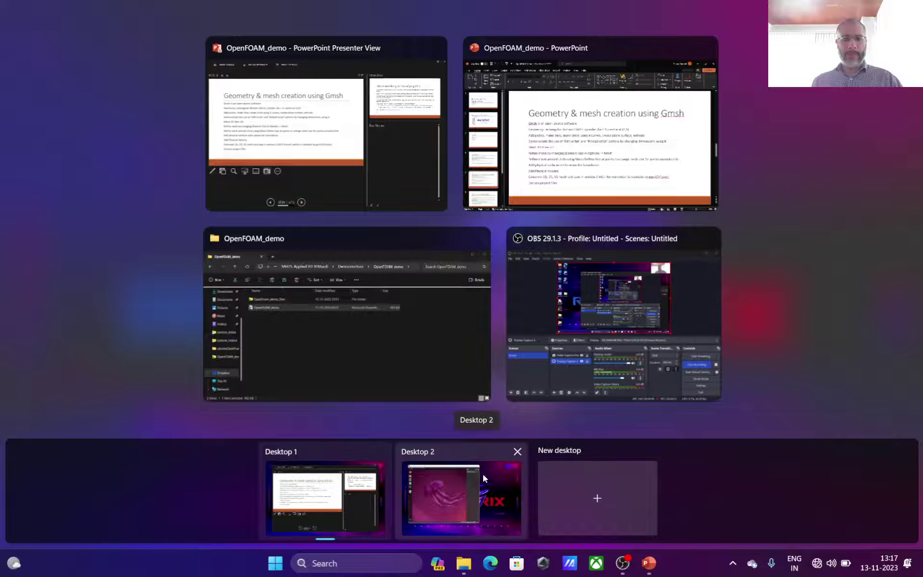
Switch to Desktop 2 and maximize the ubuntuOpenFoam virtual machine window.
click(484, 469)
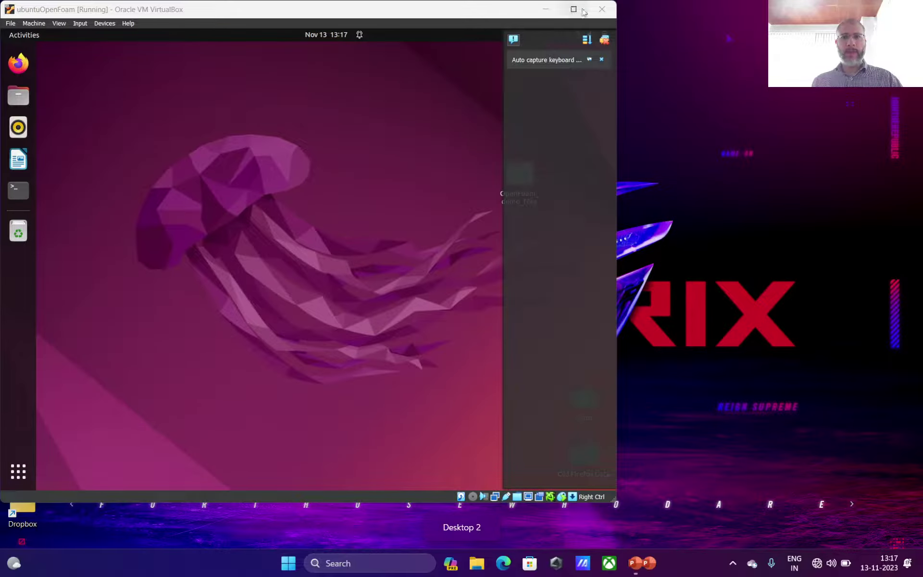
click(574, 10)
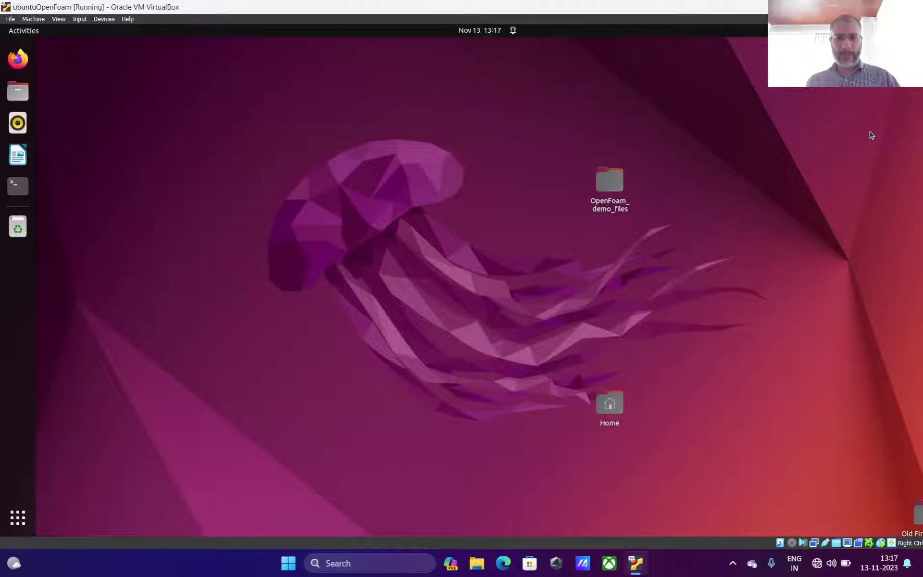
key(ctrl+f)
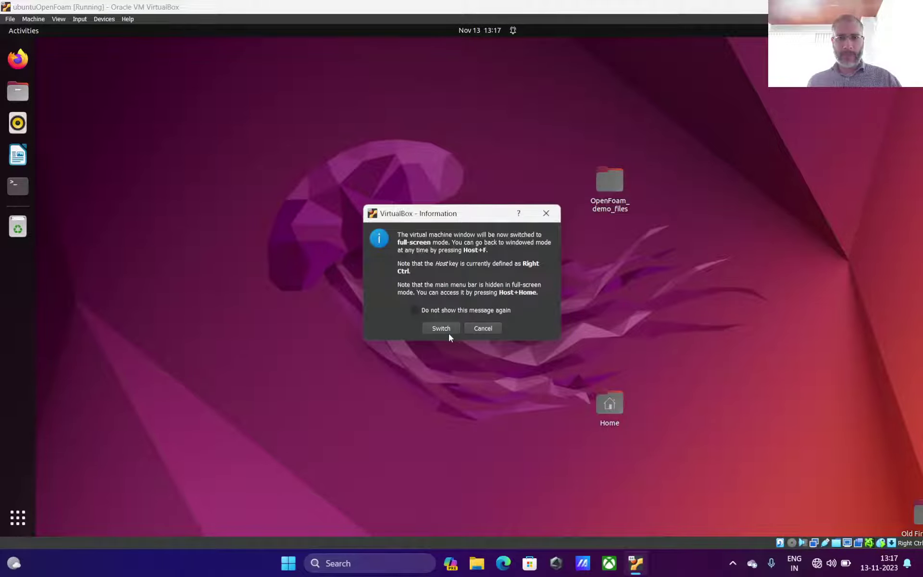
click(448, 334)
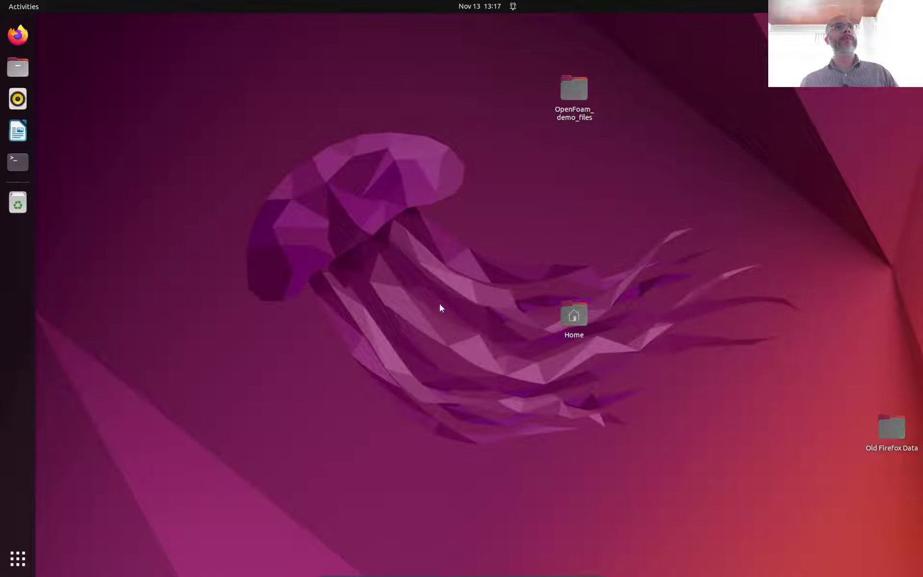
key(ctrl+super+Left)
key(ctrl+super+Right)
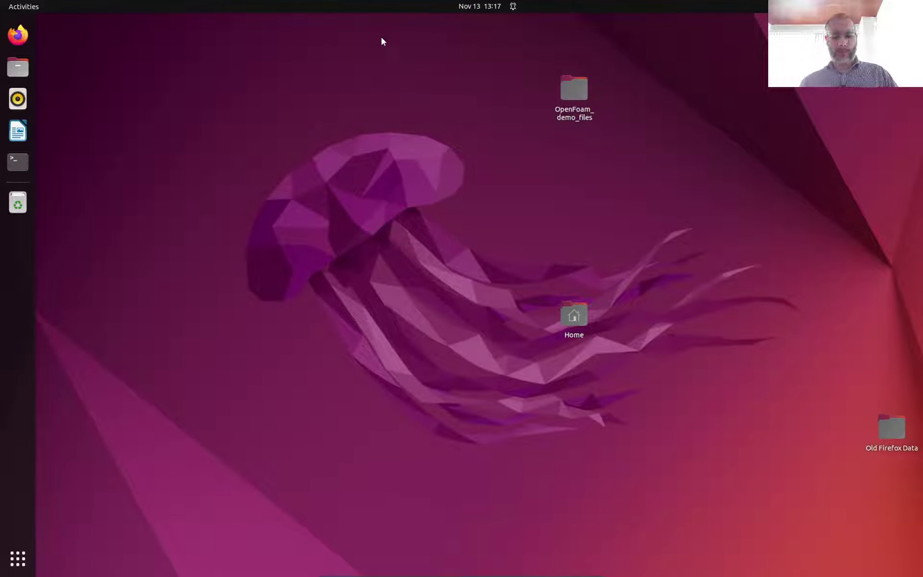
key(Control_R+f)
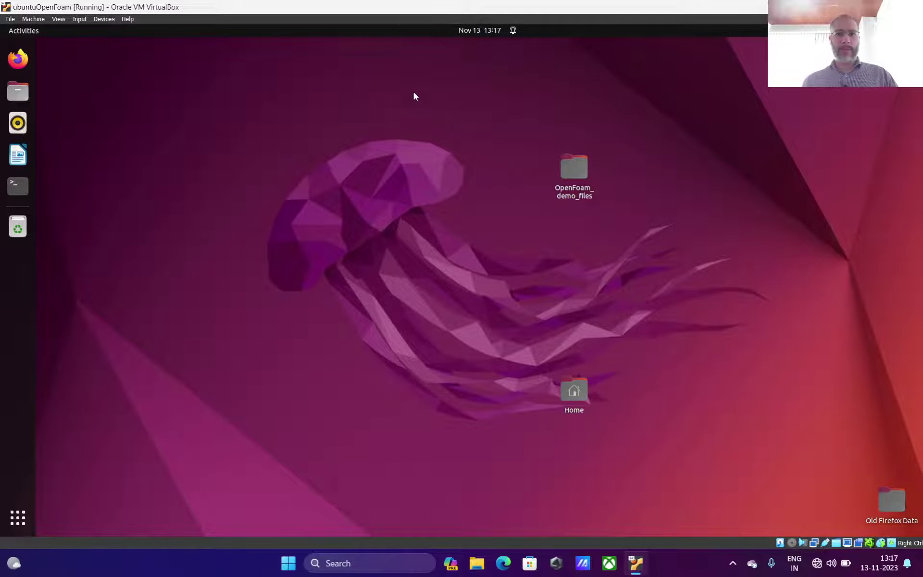
Move the ubuntuOpenFoam virtual machine window from Desktop 2 to Desktop 1 and switch to Desktop 1.
key(super+d)
key(super+d)
key(super+Tab)
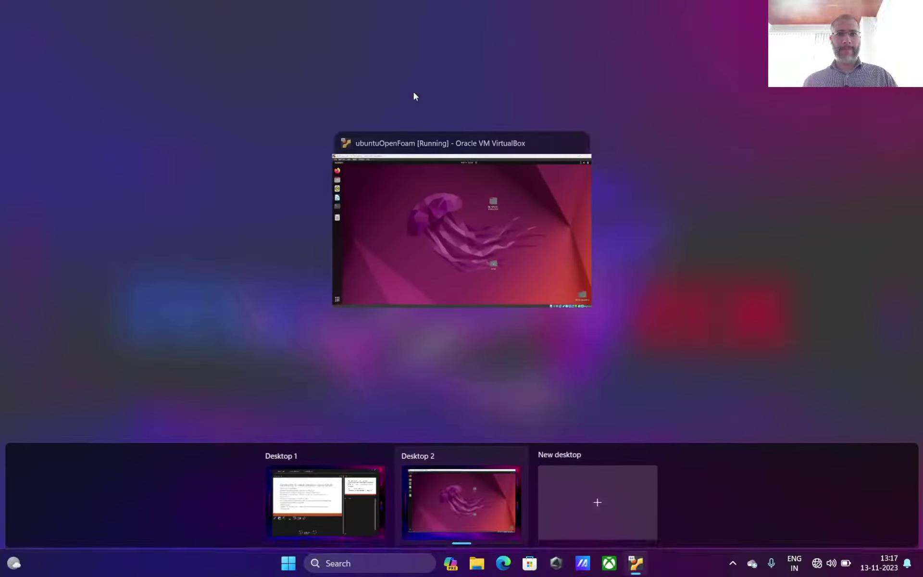
drag(445, 200, 345, 459)
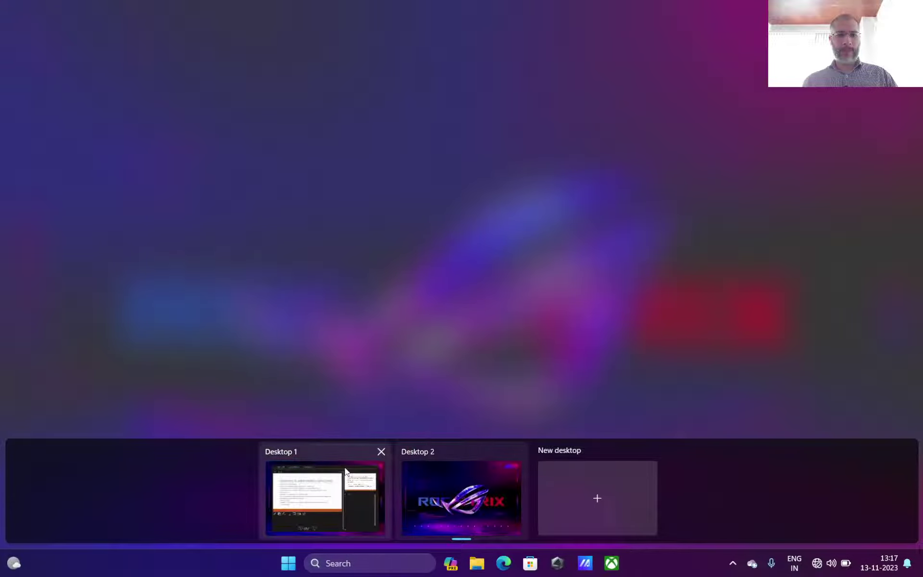
click(344, 457)
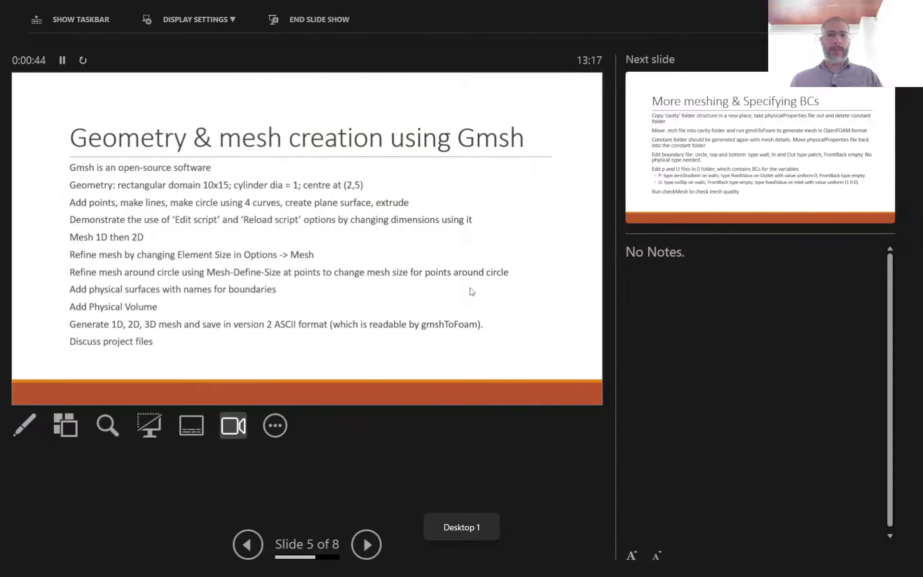
Bring the PowerPoint editing window to the front with the Gmsh geometry and mesh creation slide.
key(ctrl+super+Right)
key(ctrl+super+Left)
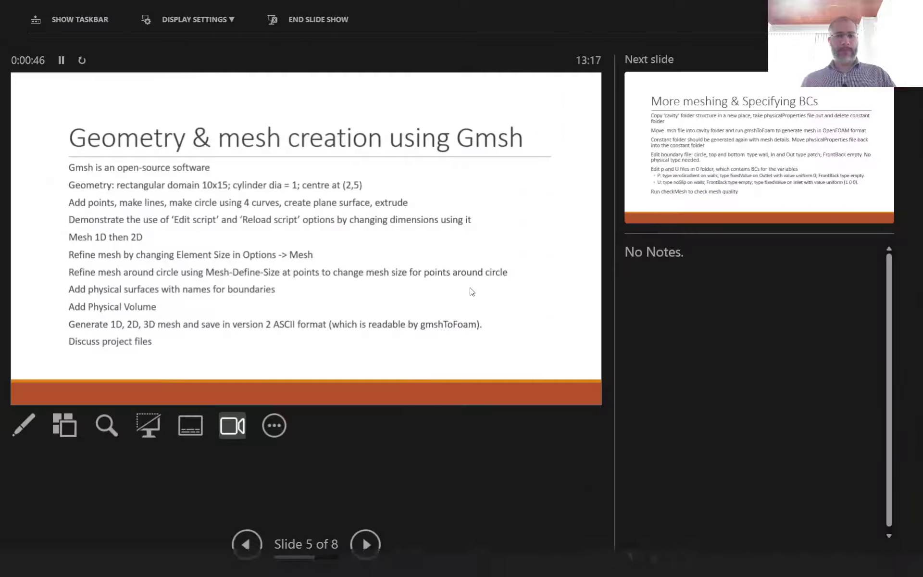
key(alt+Tab)
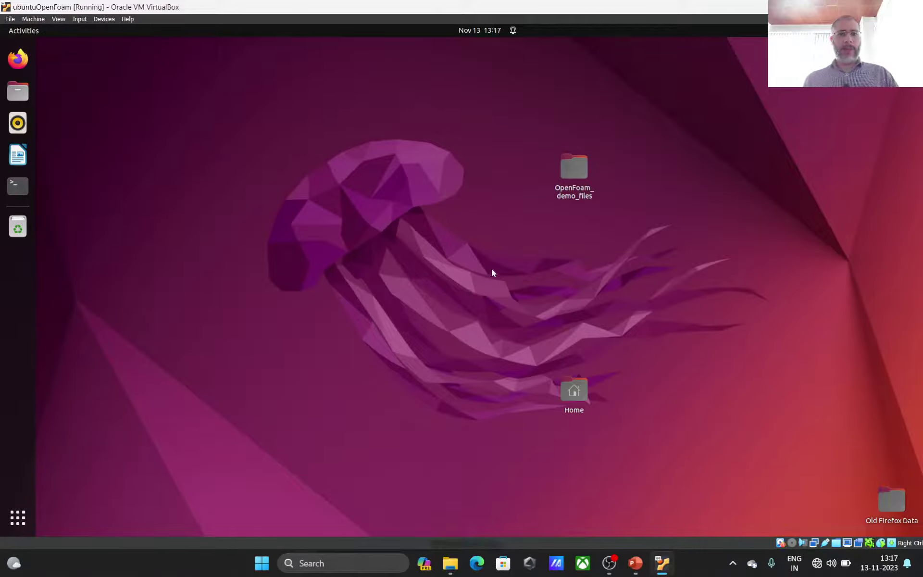
mouse_move(636, 564)
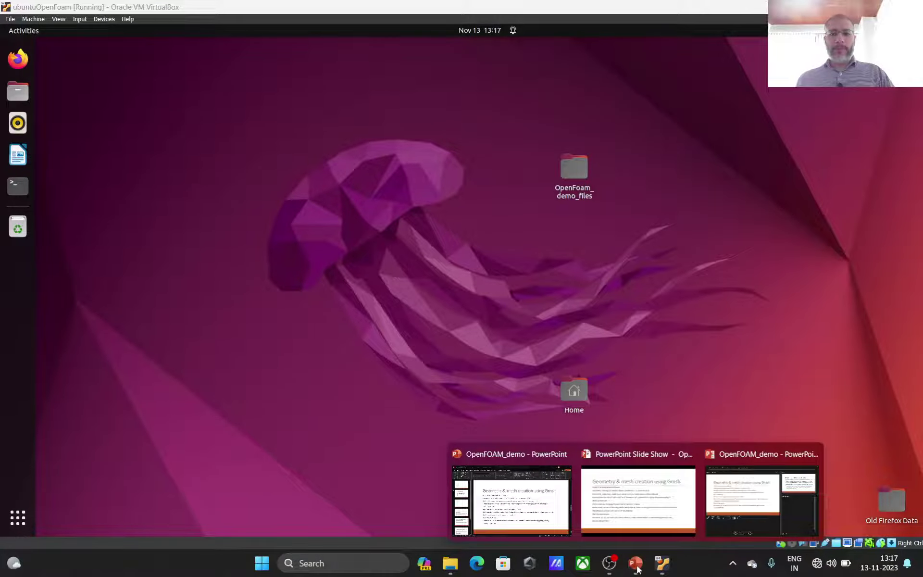
click(630, 509)
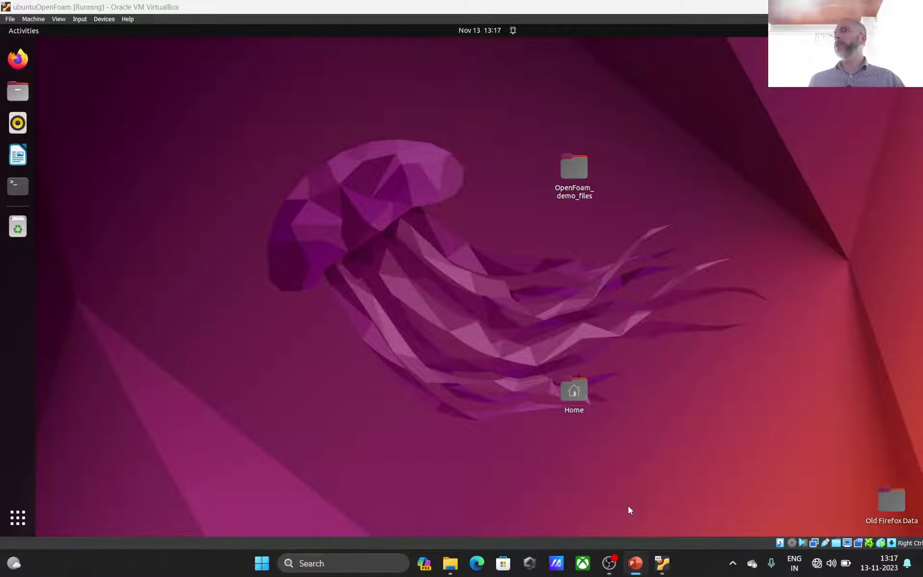
mouse_move(609, 563)
click(634, 509)
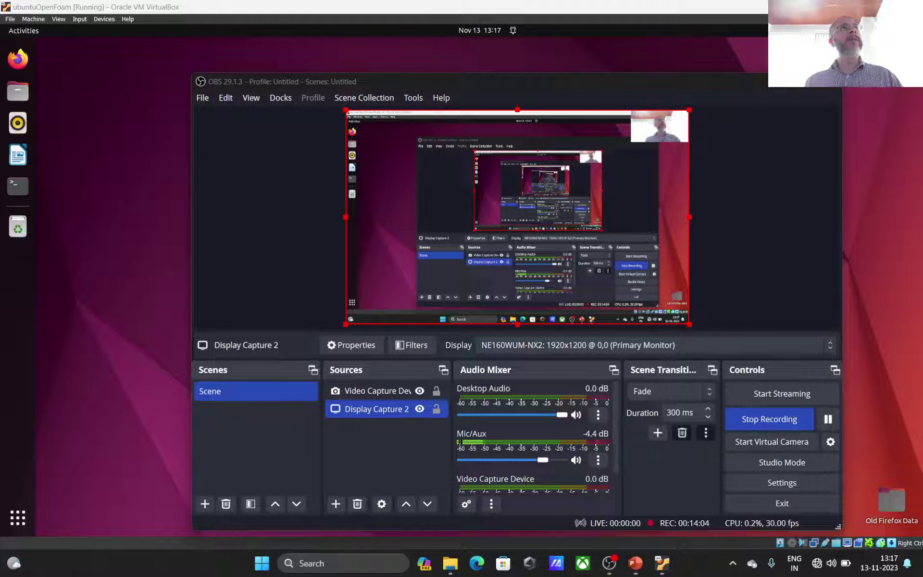
click(635, 563)
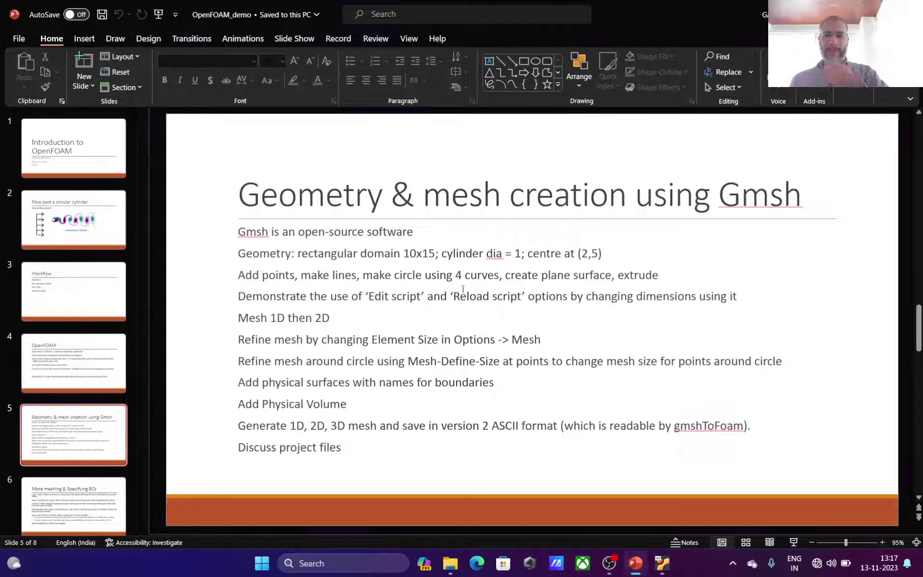
click(610, 563)
right_click(615, 564)
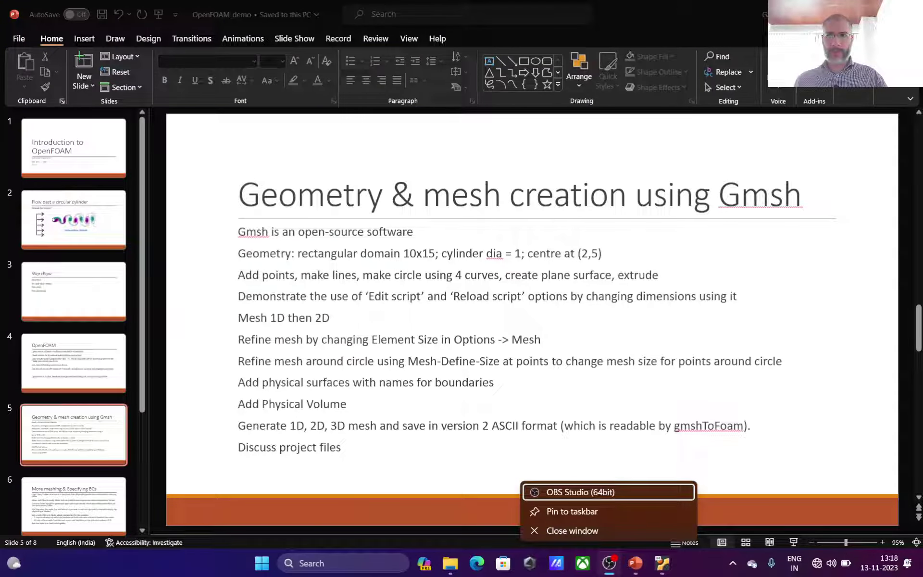
click(589, 168)
click(558, 213)
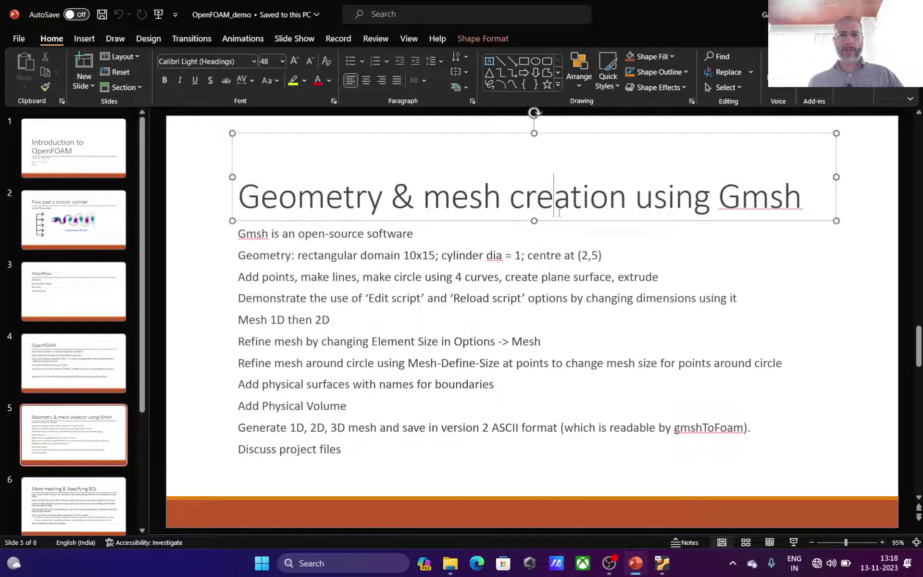
click(491, 234)
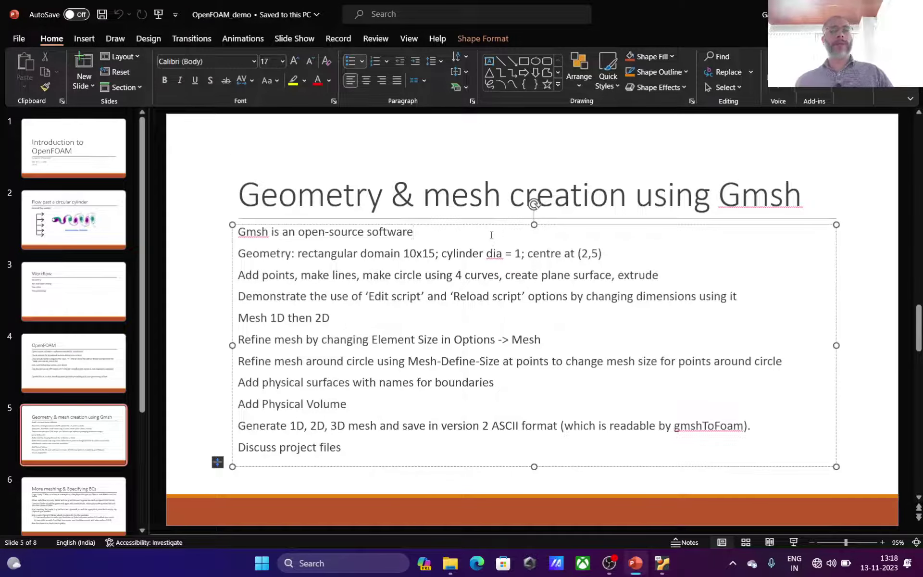
Enlarge the Gmsh slide to 120% zoom and collapse the slide thumbnails to fit its text across the window.
click(882, 542)
click(882, 542)
click(882, 542)
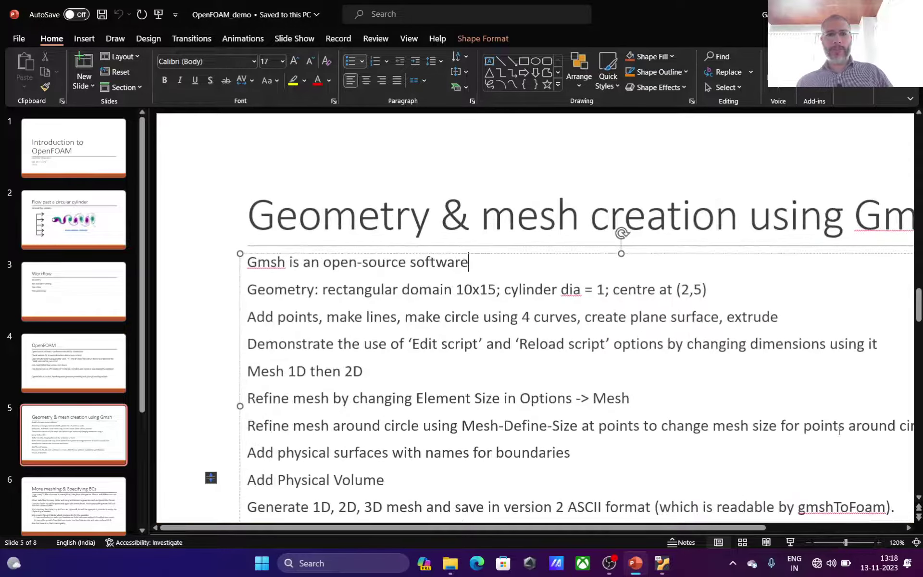
scroll(839, 431, down, 1)
scroll(839, 431, right, 1)
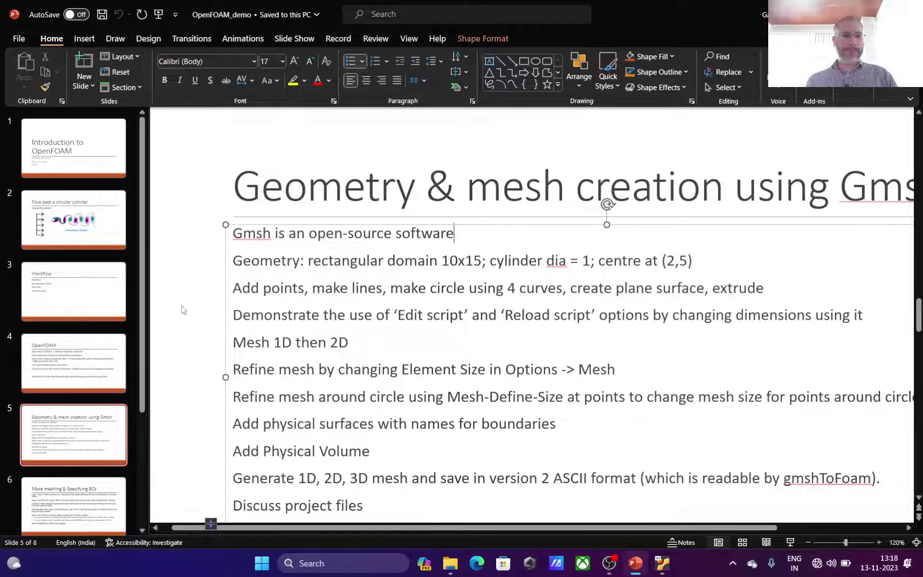
drag(142, 304, 14, 307)
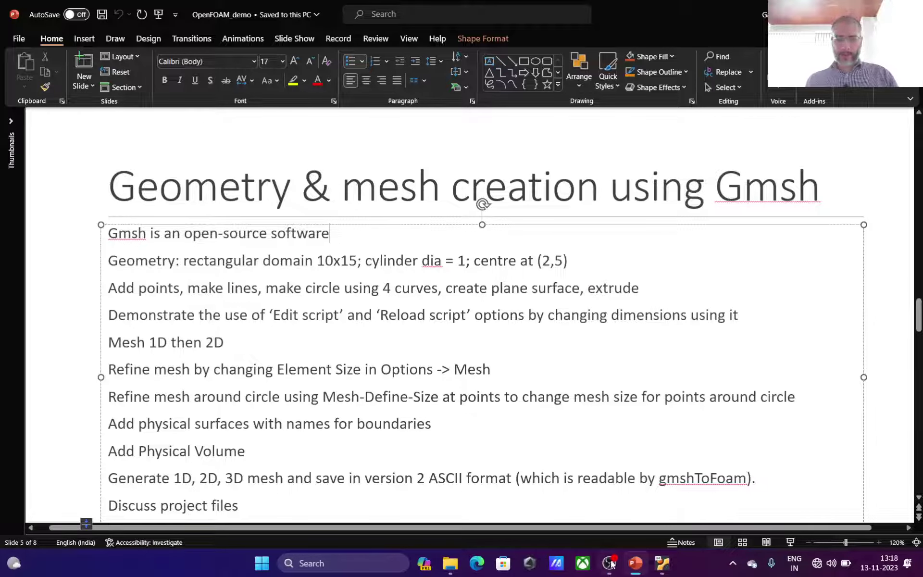
Switch to the ubuntuOpenFoam virtual machine, open a terminal and enlarge its text four zoom levels.
mouse_move(643, 567)
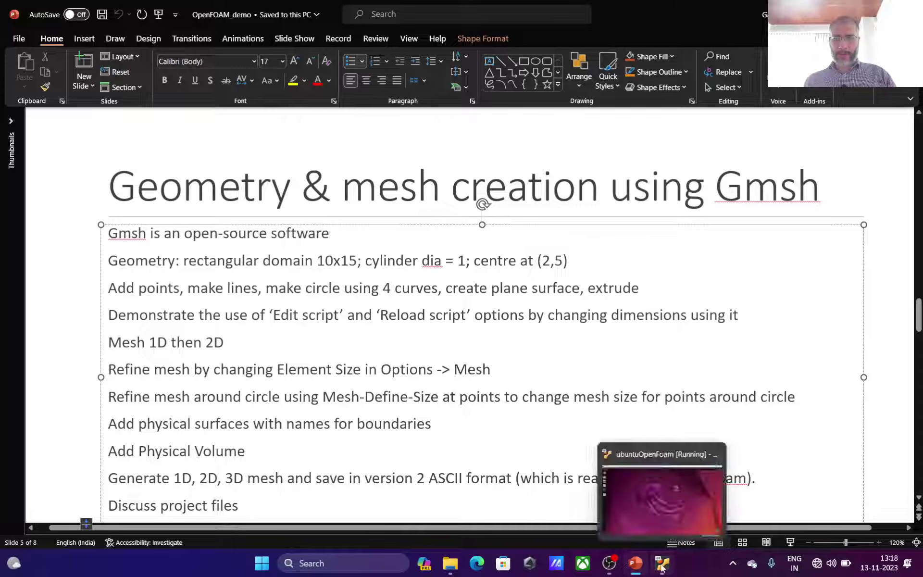
click(661, 567)
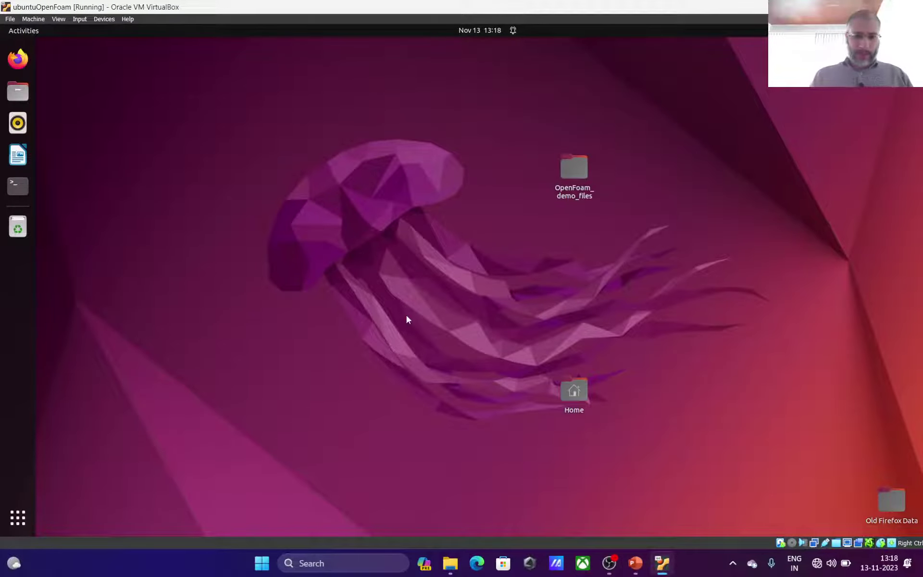
key(ctrl+alt+t)
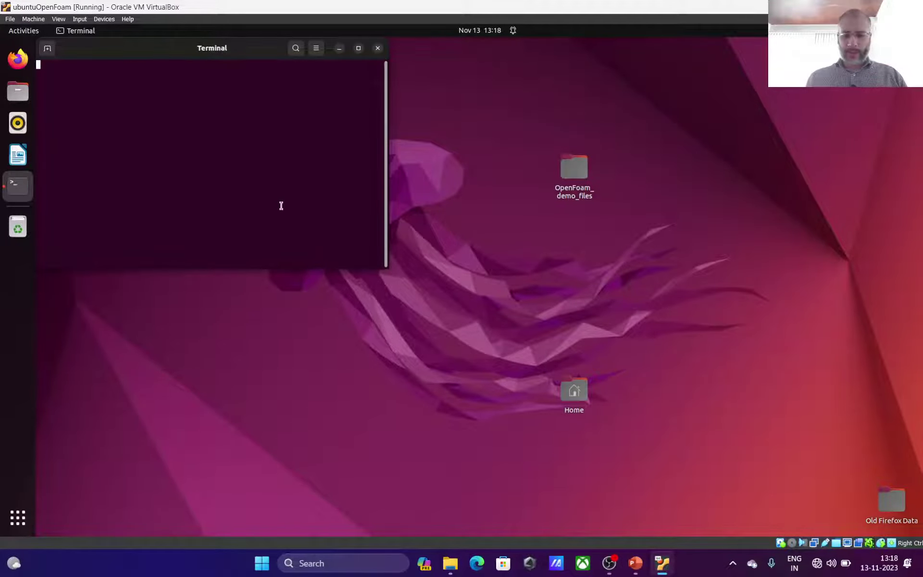
key(ctrl+plus)
key(ctrl+plus)
key(ctrl+plus)
key(ctrl+plus)
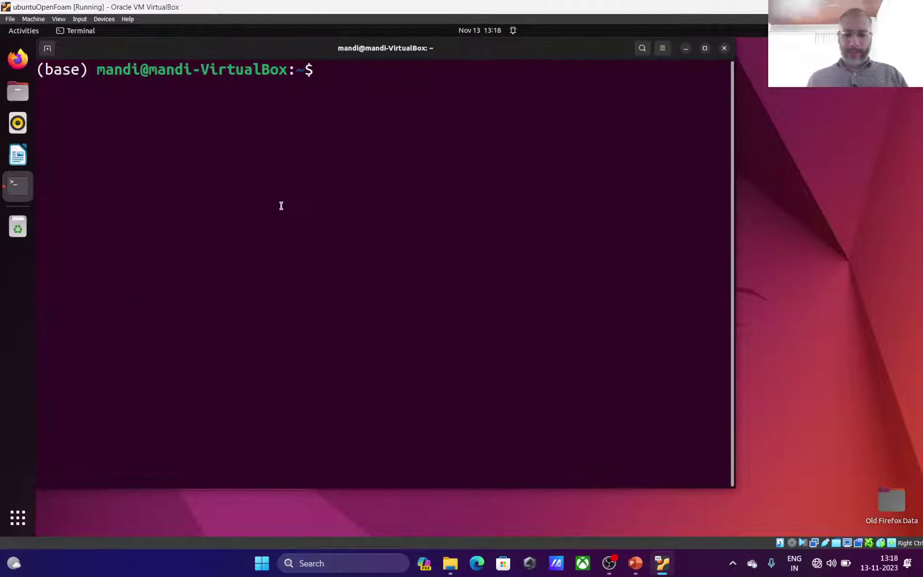
Print the terminal's current working directory with pwd.
text(pwed)
key(BackSpace)
key(BackSpace)
text(s)
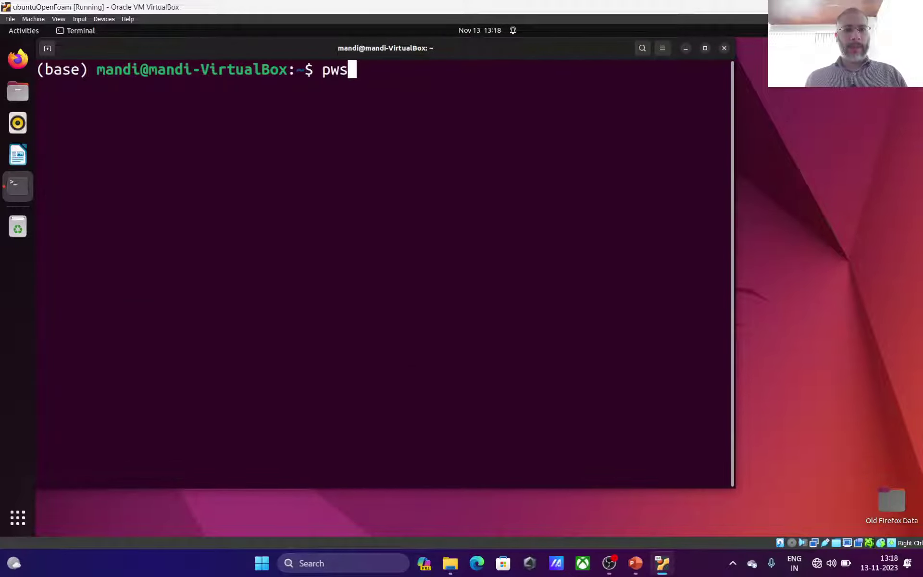
key(Return)
text(pwd)
key(Return)
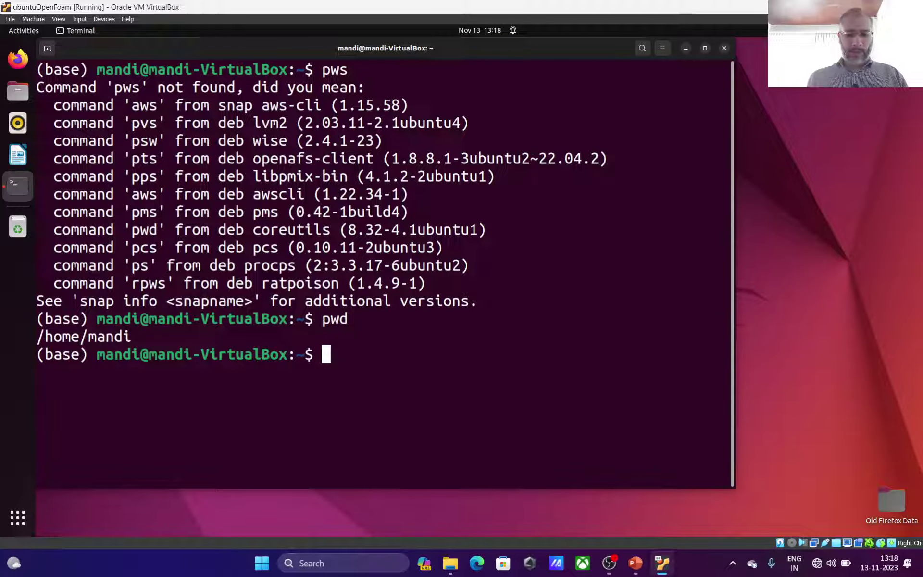
Change to the Desktop directory in the terminal and create a directory named OpenFoam_demo there.
text(cd Desktop/)
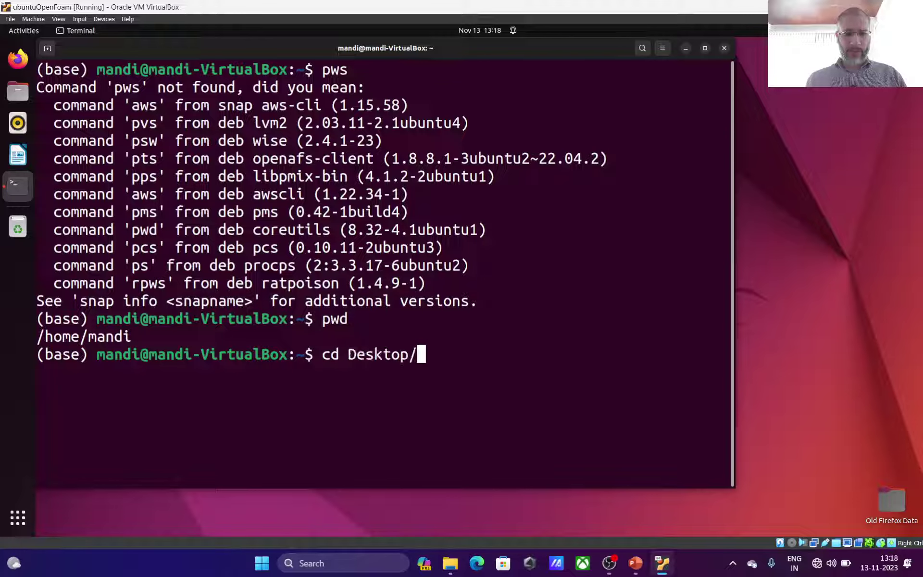
key(Return)
text(cd)
key(BackSpace)
key(BackSpace)
text(mkdir )
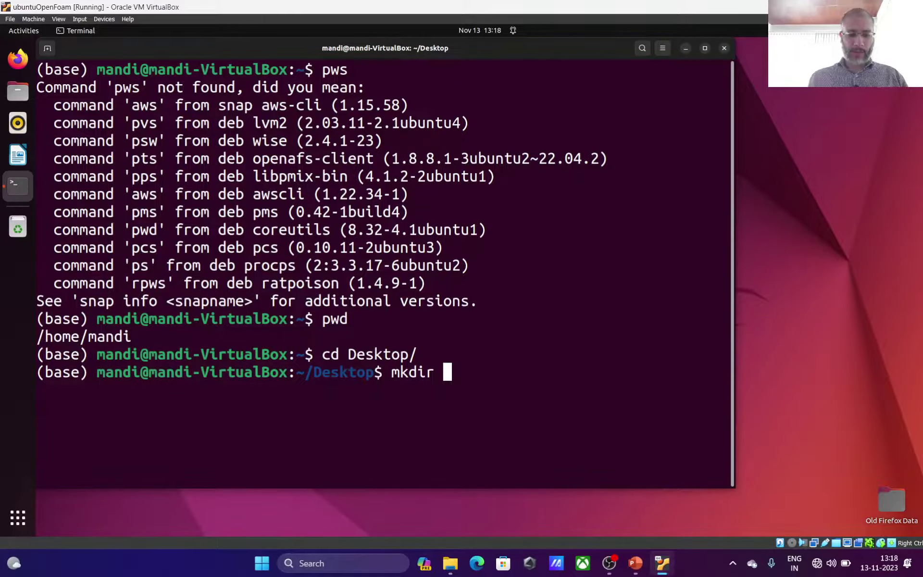
text(OpenF)
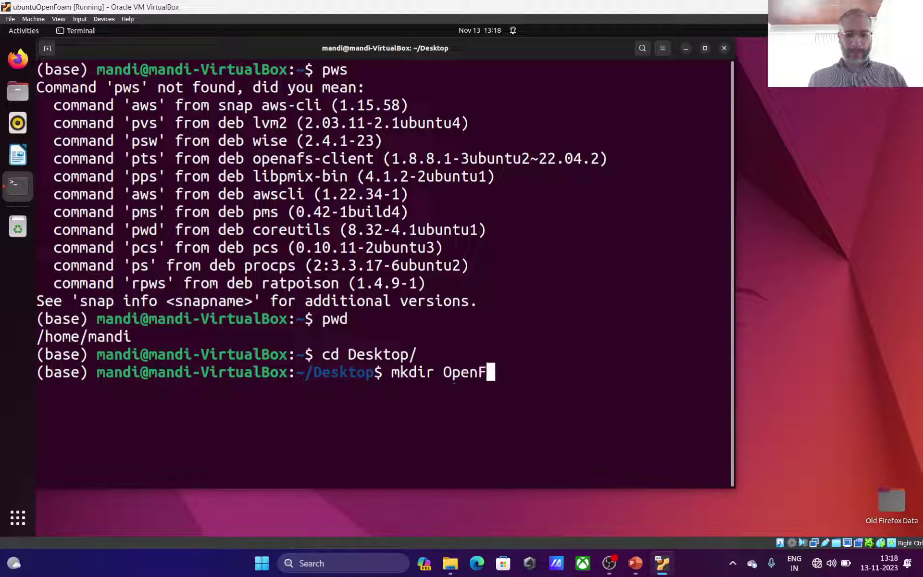
text(oam_demo)
key(Return)
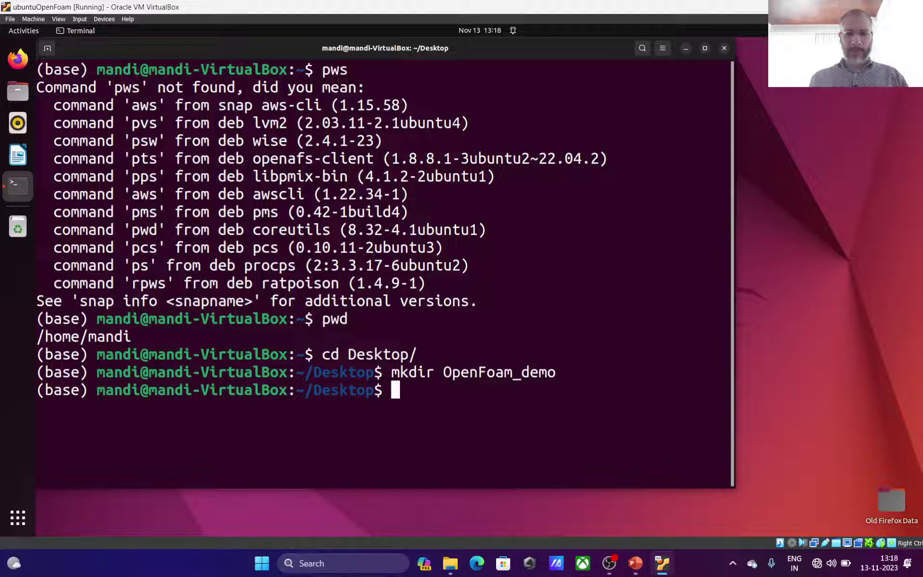
Create a Geometry subdirectory inside OpenFoam_demo and change into it.
text(cd OpenFoam_demo)
key(Return)
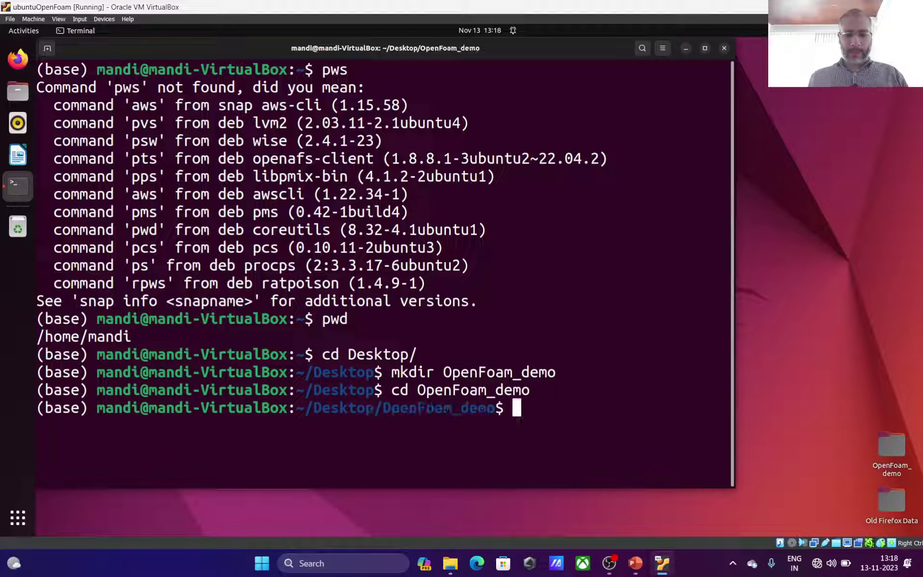
text(mkdir)
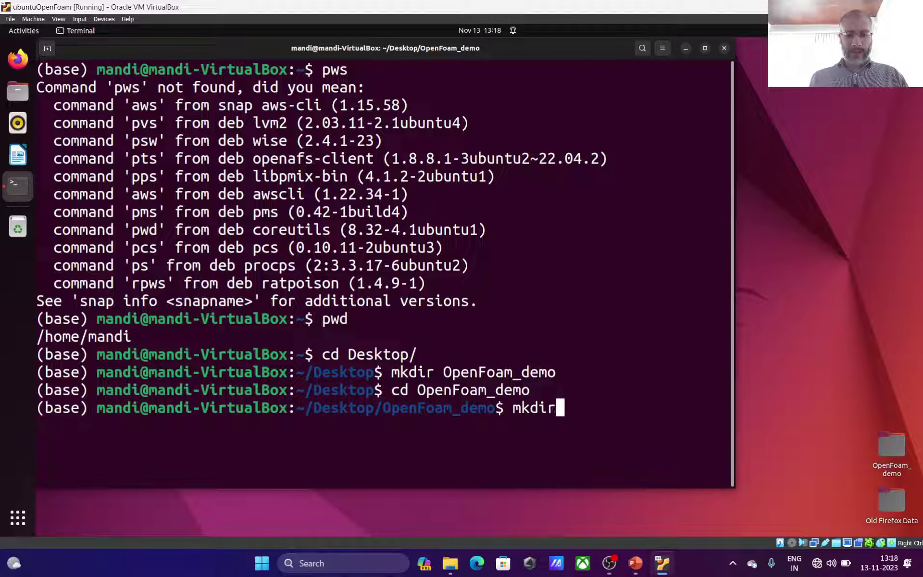
text( Geo)
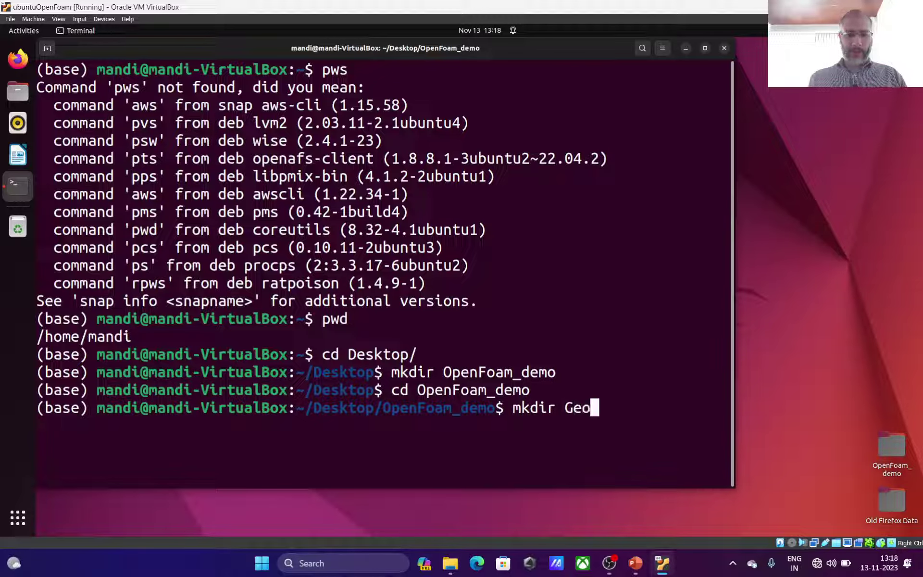
text(metry)
key(Return)
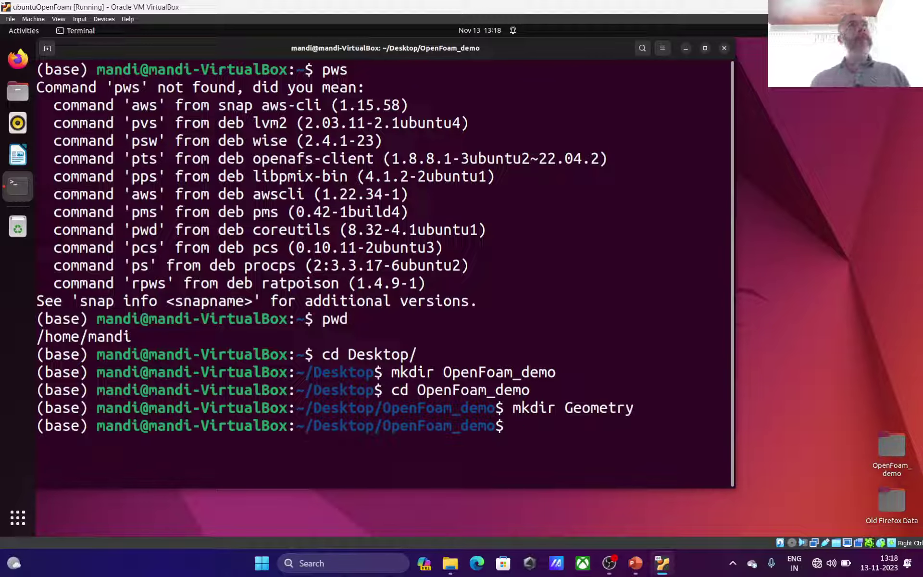
text(cd Geo)
key(Tab)
key(Return)
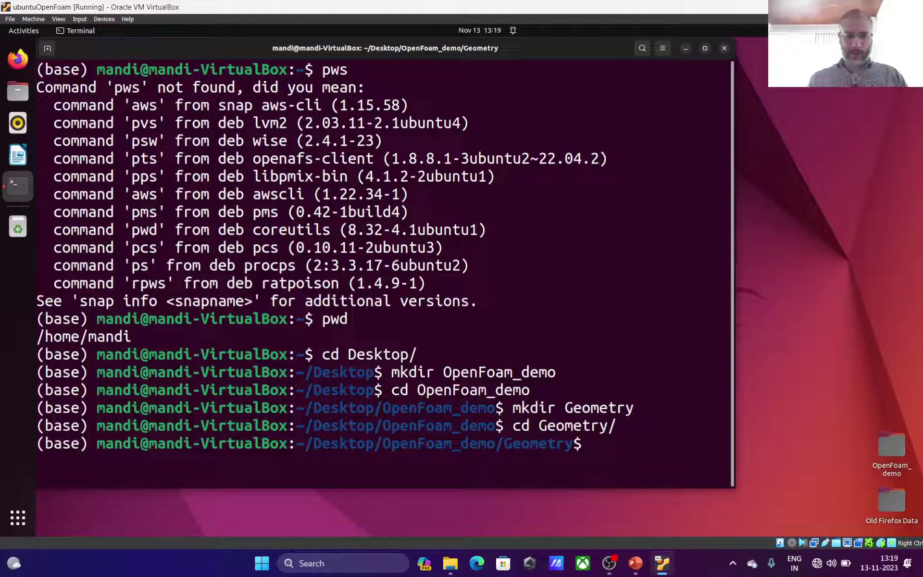
Shorten the shell prompt by exporting PS1='$ ' and clear the terminal.
text(export )
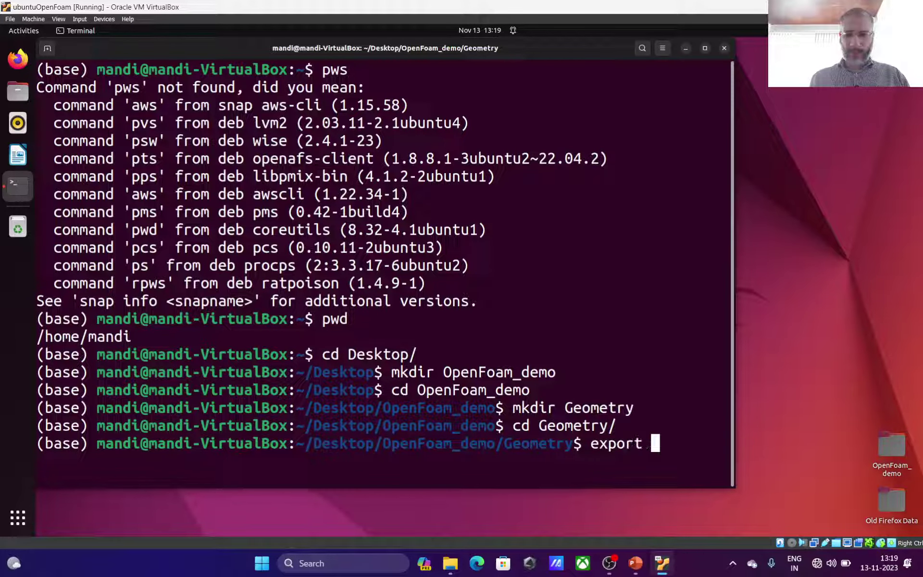
text(PS1)
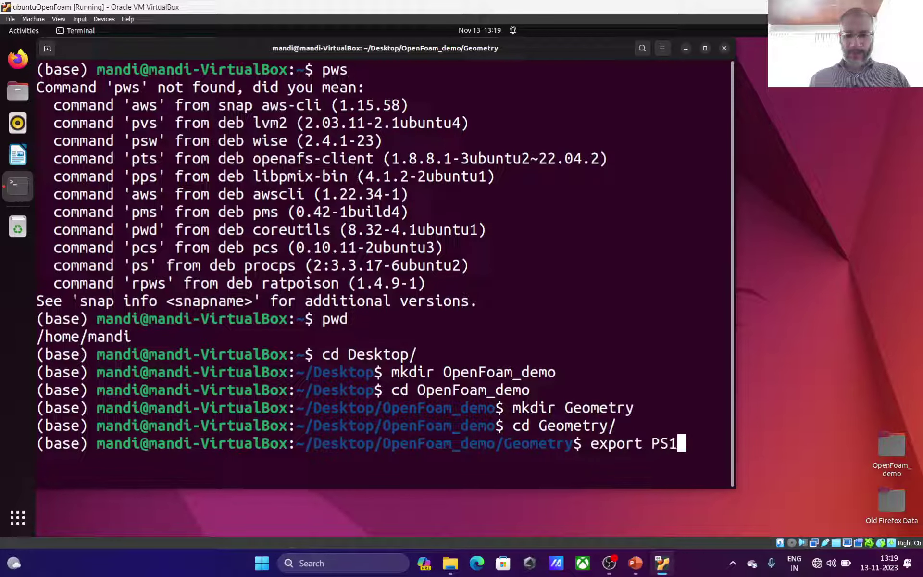
text(=')
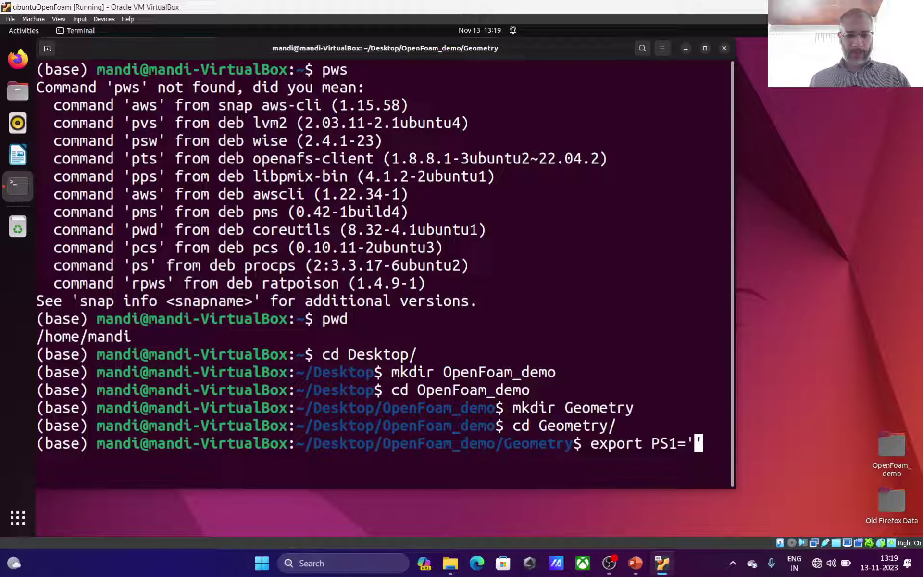
text($ ')
key(Return)
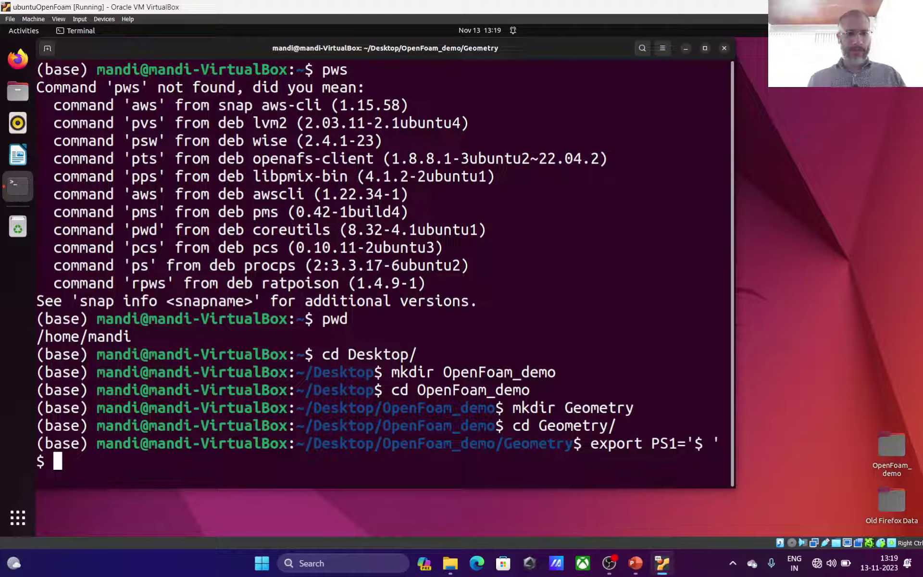
text(clear)
key(Return)
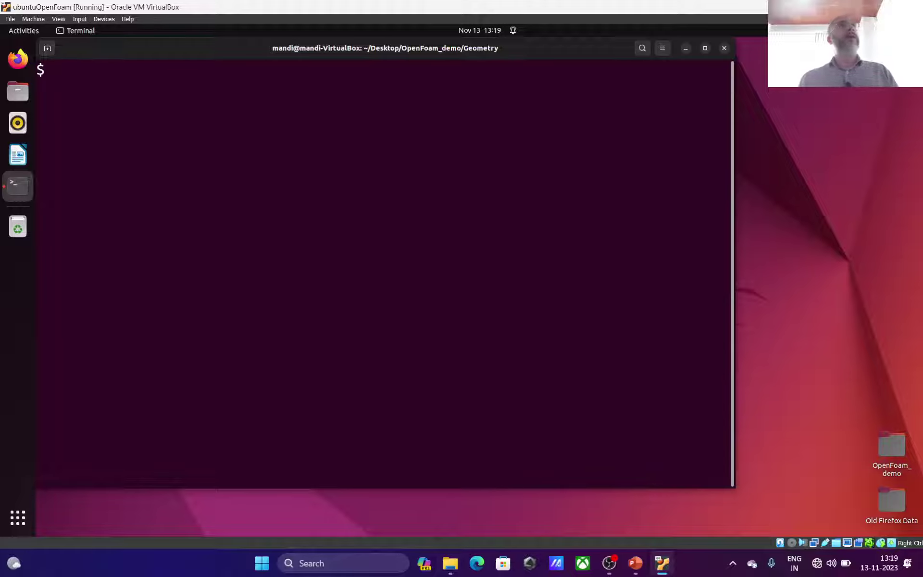
List the Geometry directory's contents with ls and print its full path with pwd.
text(ls)
key(Return)
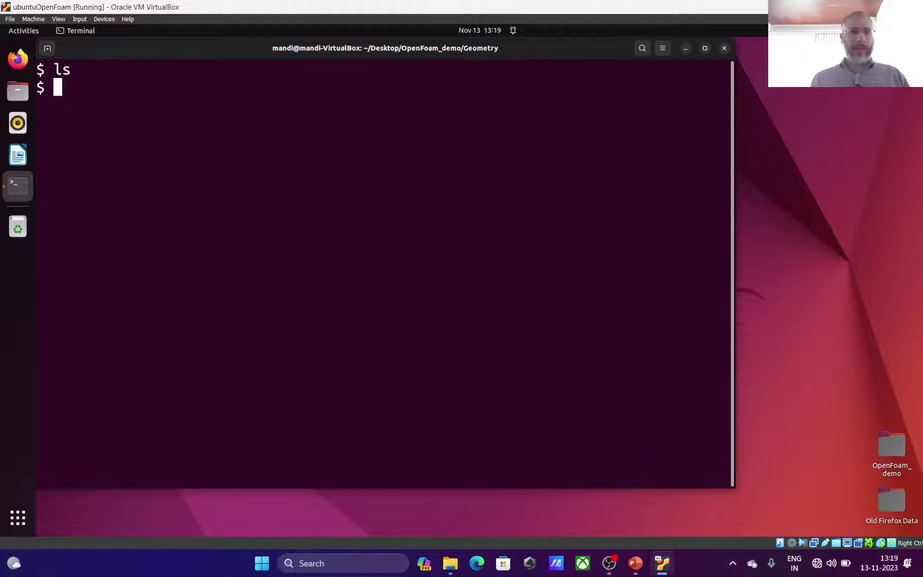
text(pwd)
key(Return)
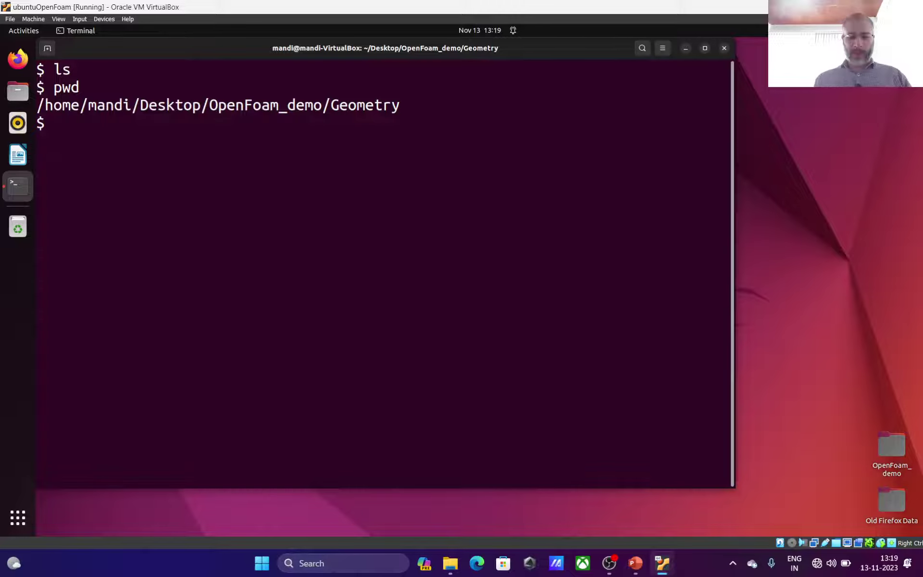
Launch Gmsh from the Geometry directory with the gmsh command and open its Options dialog.
text(gmsh)
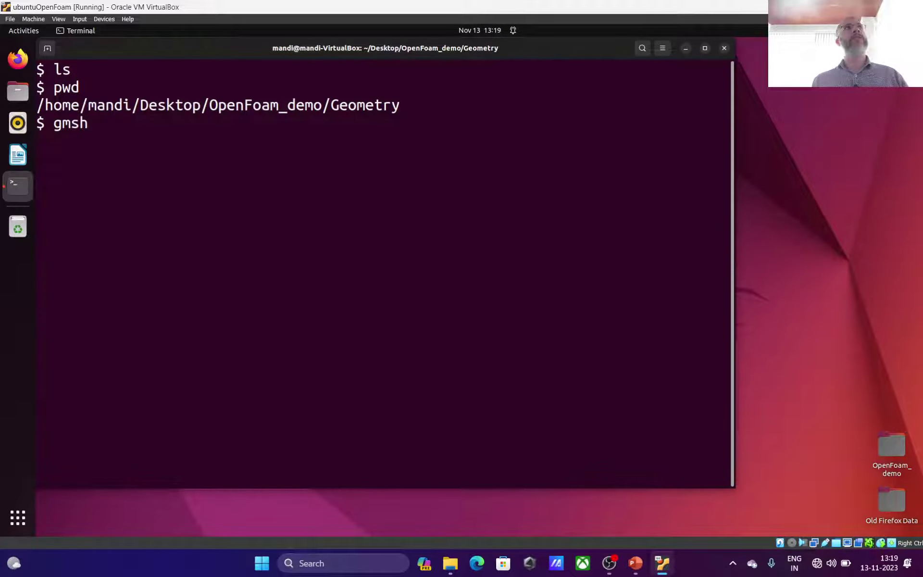
key(Return)
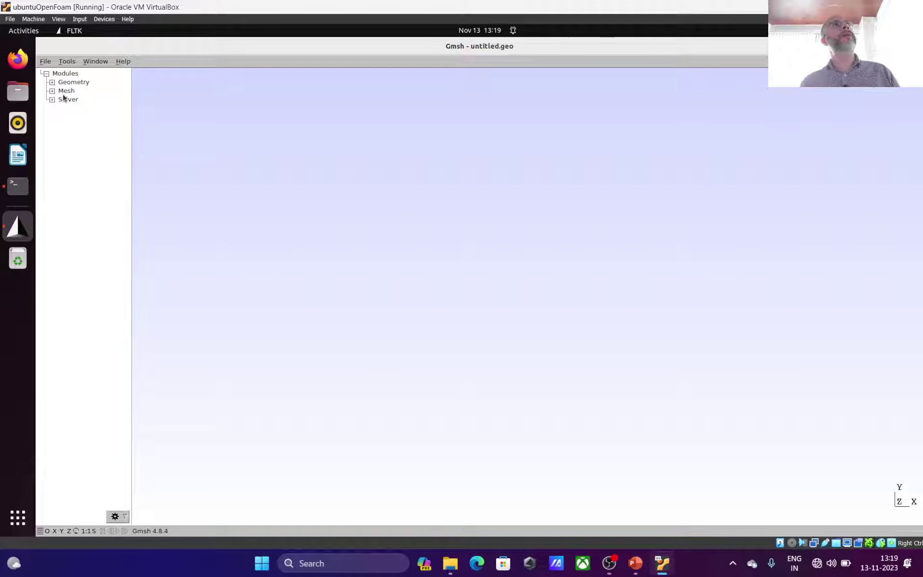
click(67, 61)
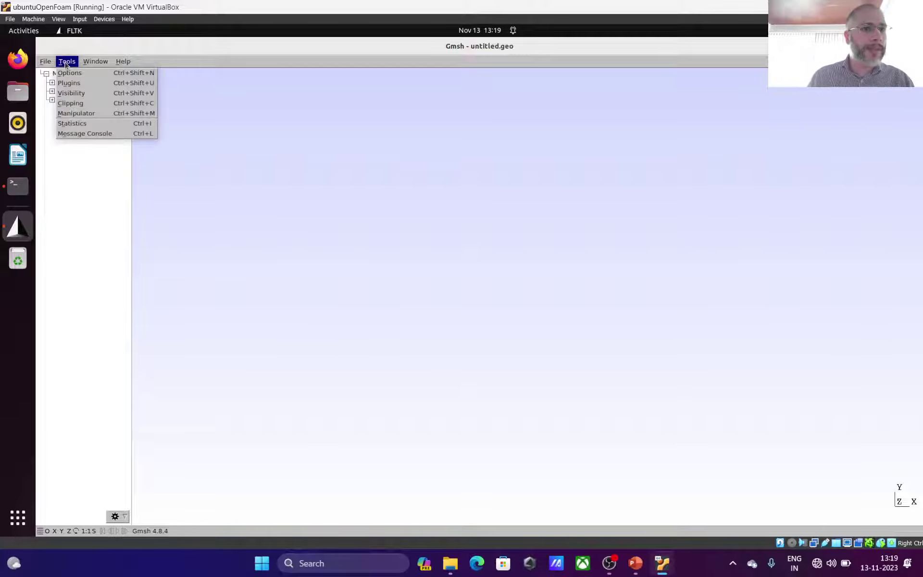
click(78, 74)
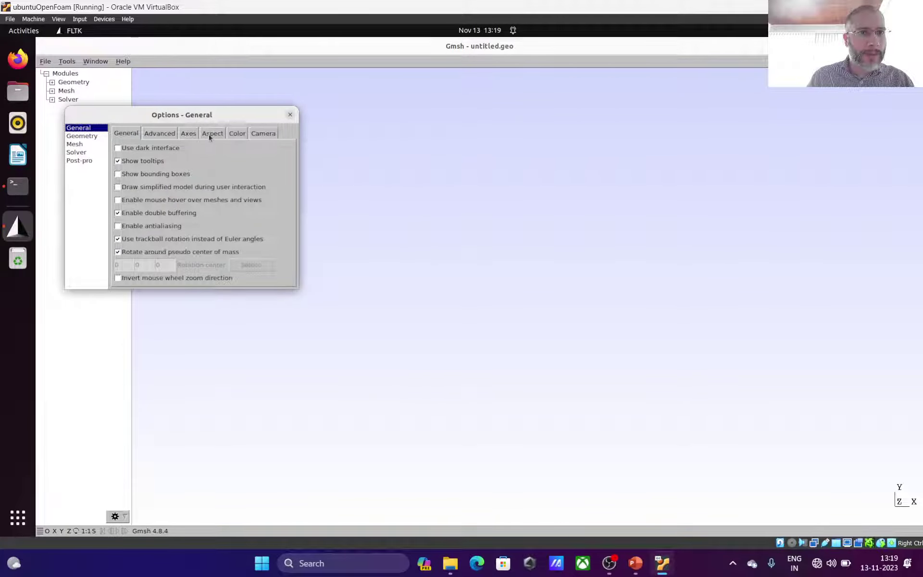
Set the general Aspect options to default font size 20 and title font size 25, and close the Options dialog.
click(162, 134)
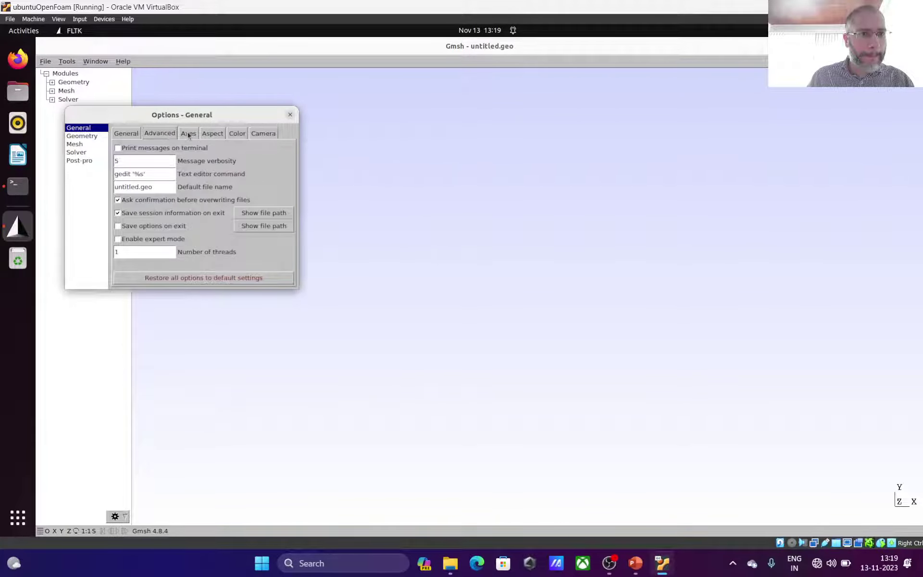
click(188, 135)
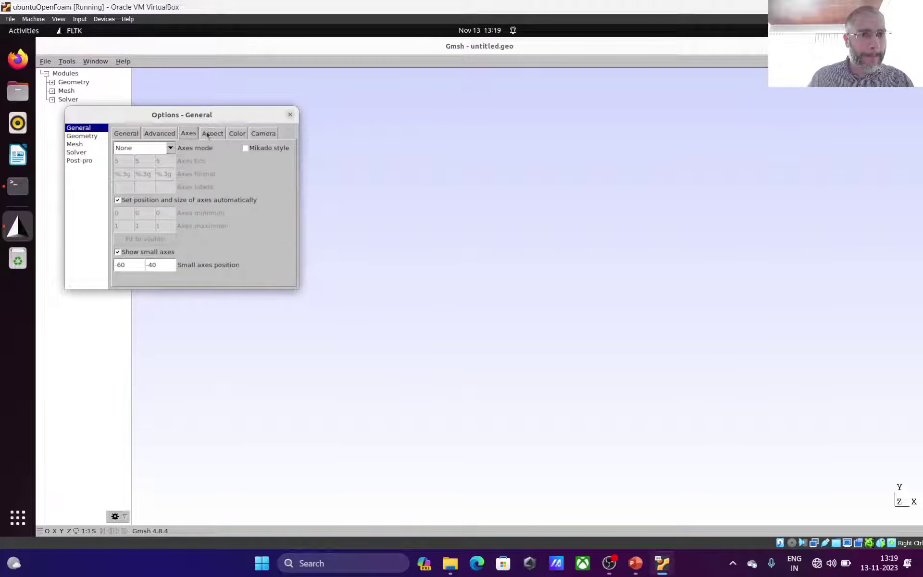
click(208, 134)
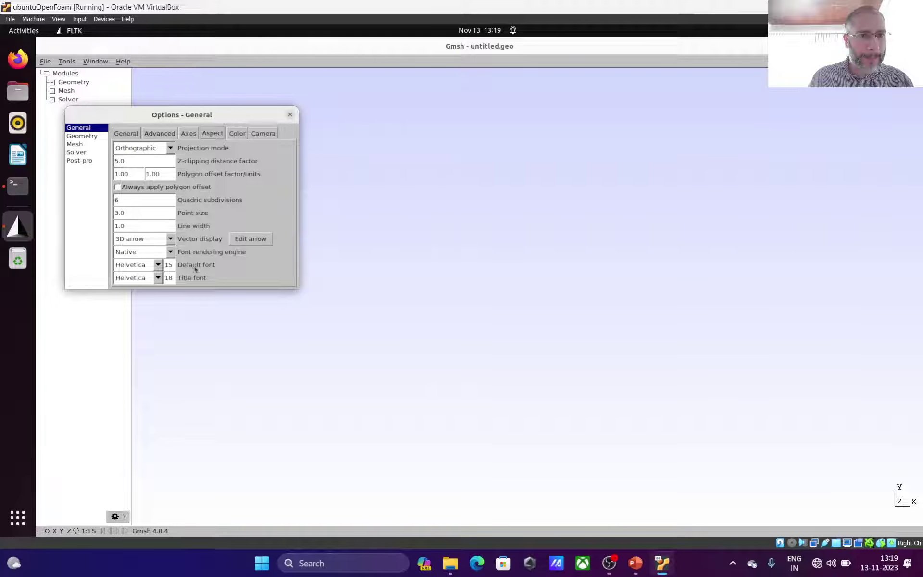
click(236, 137)
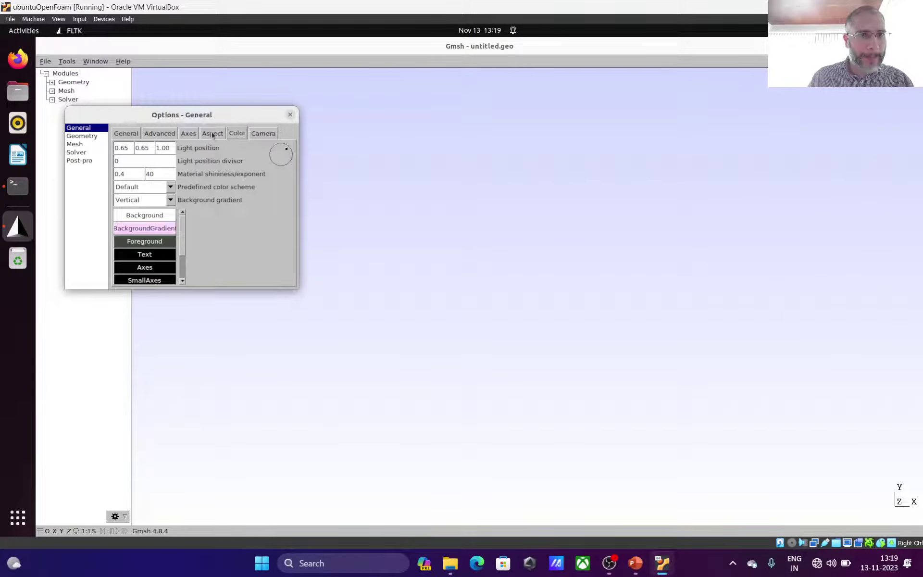
click(212, 134)
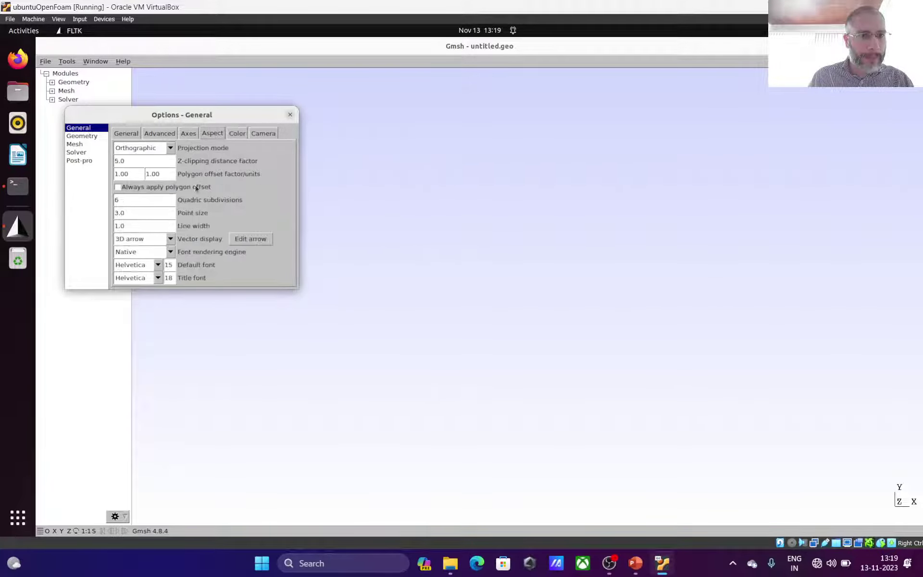
double_click(169, 265)
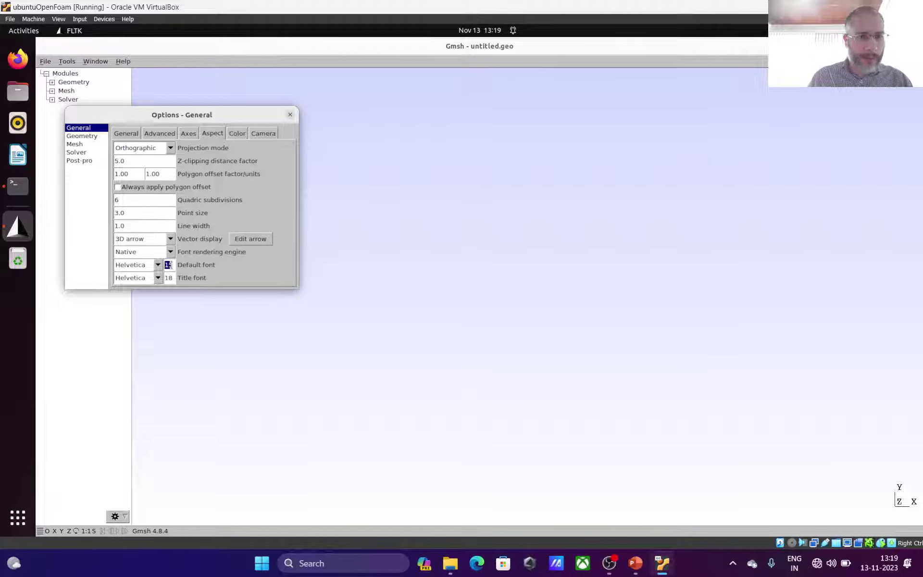
text(20)
key(Tab)
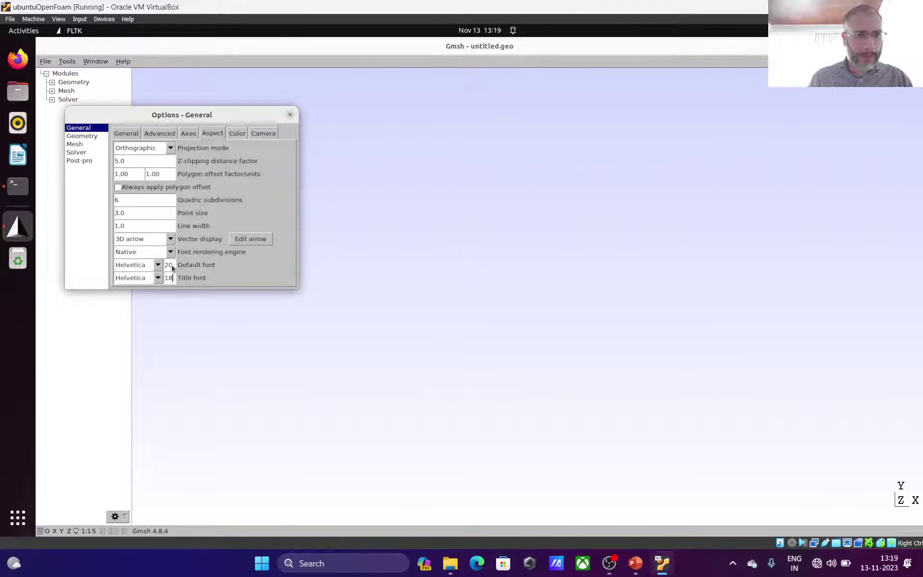
text(2)
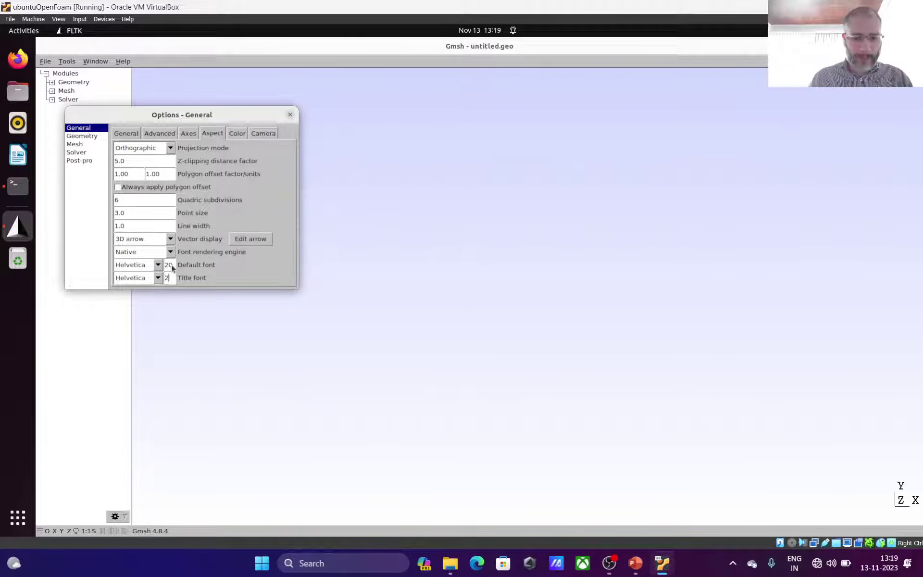
text(5)
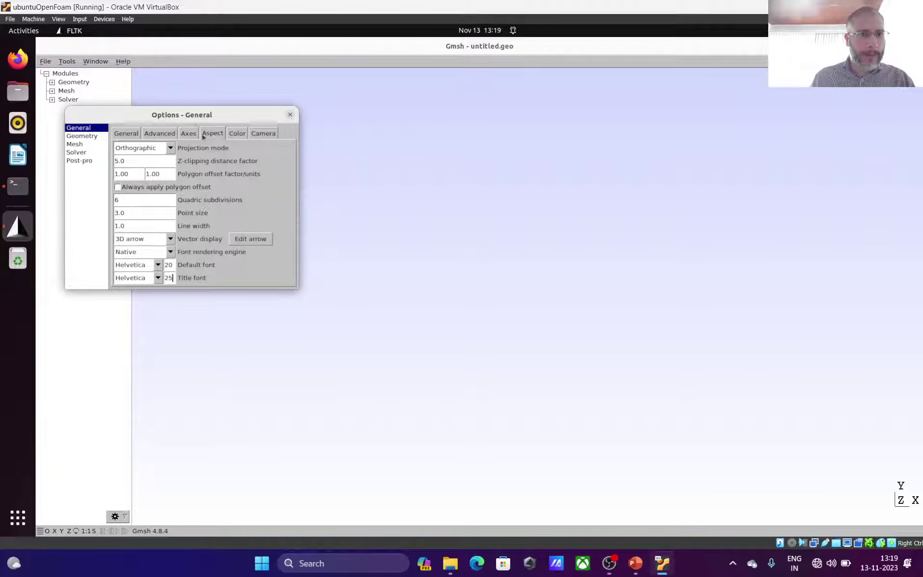
drag(195, 116, 305, 153)
click(203, 197)
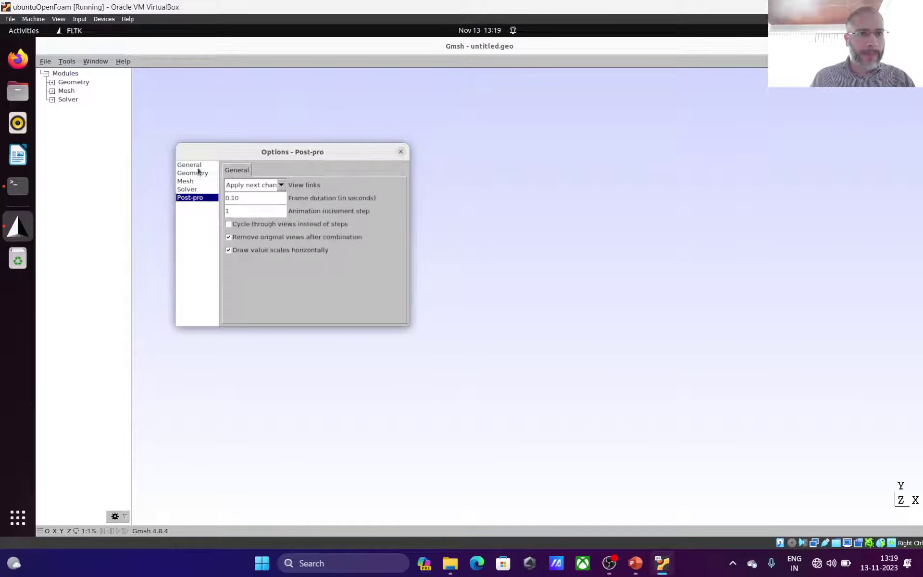
click(198, 166)
click(400, 152)
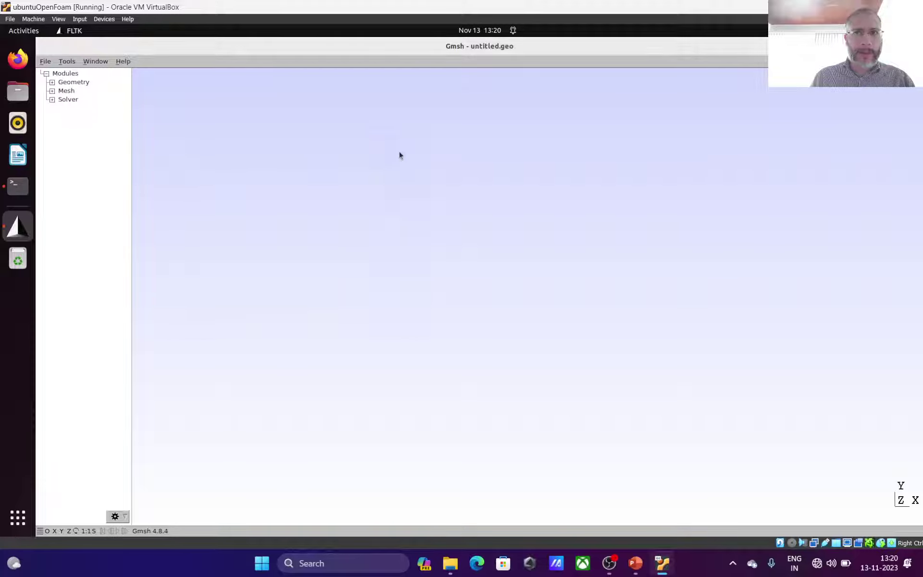
click(45, 61)
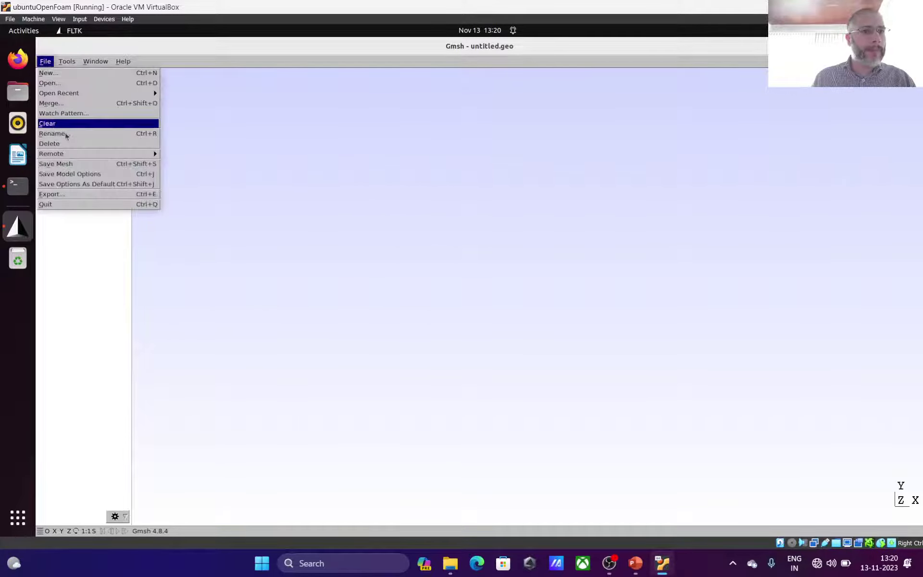
click(230, 224)
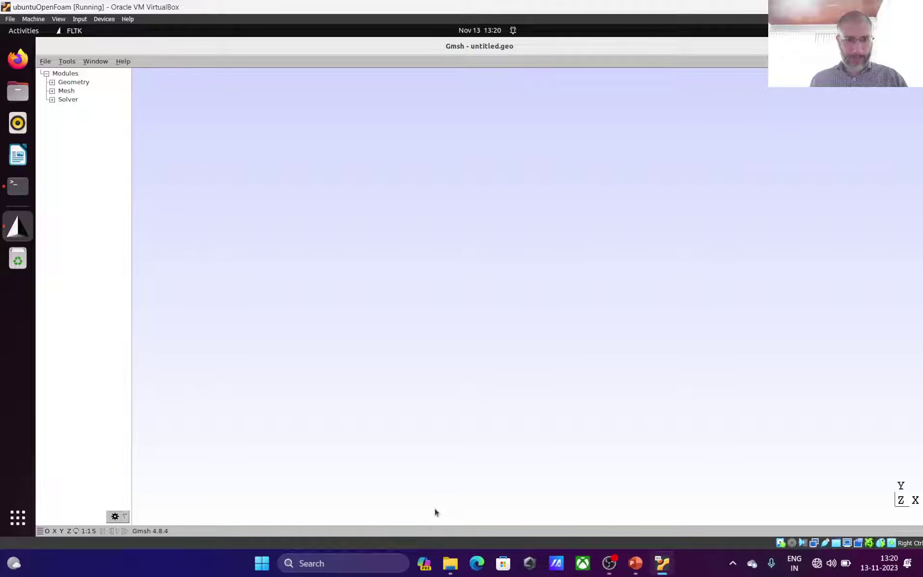
Open Ubuntu's display settings, turn on fractional scaling, and apply and keep a 125 % scale.
key(super)
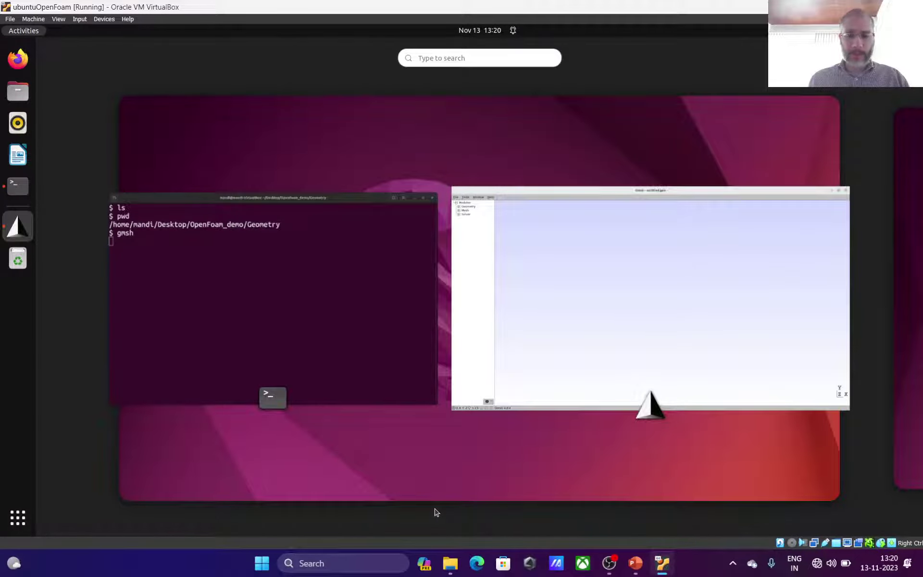
click(441, 56)
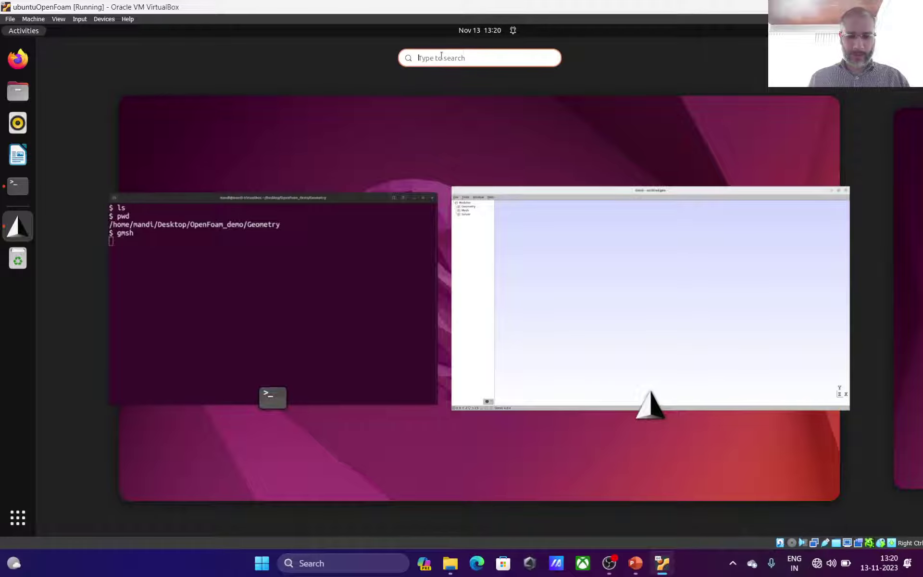
text(displa)
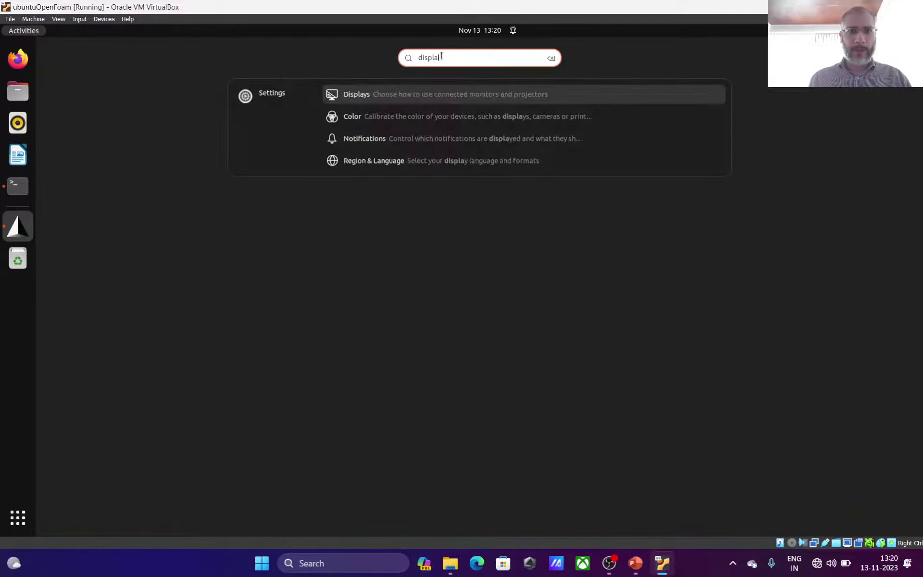
key(Return)
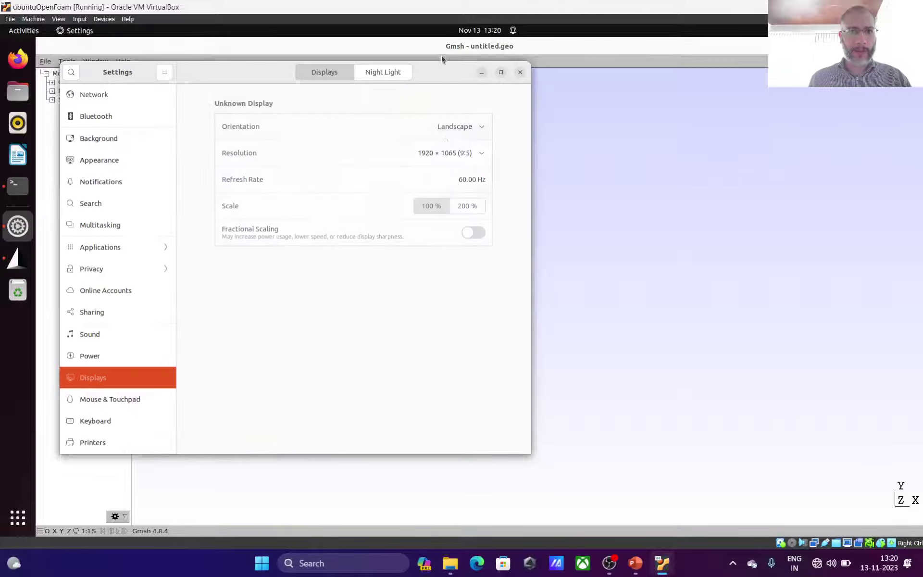
click(479, 231)
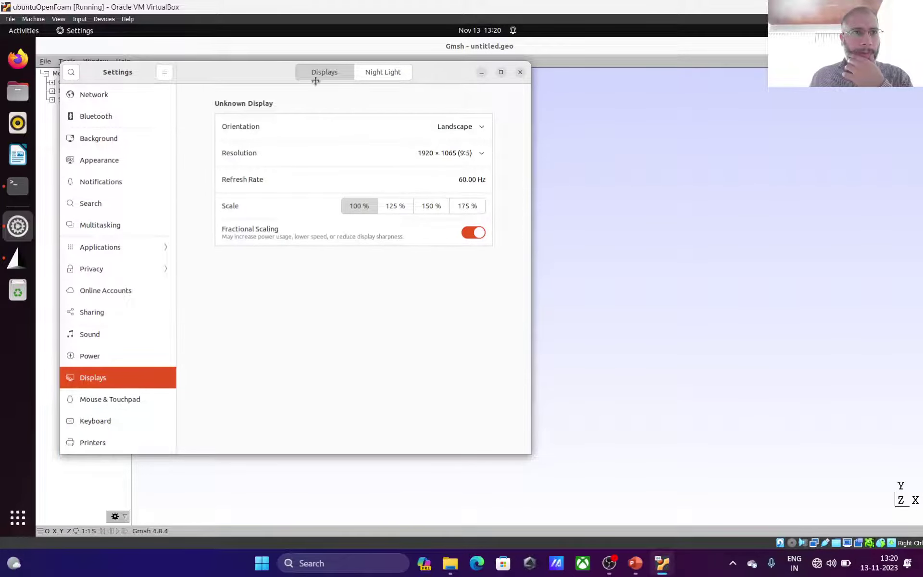
click(591, 251)
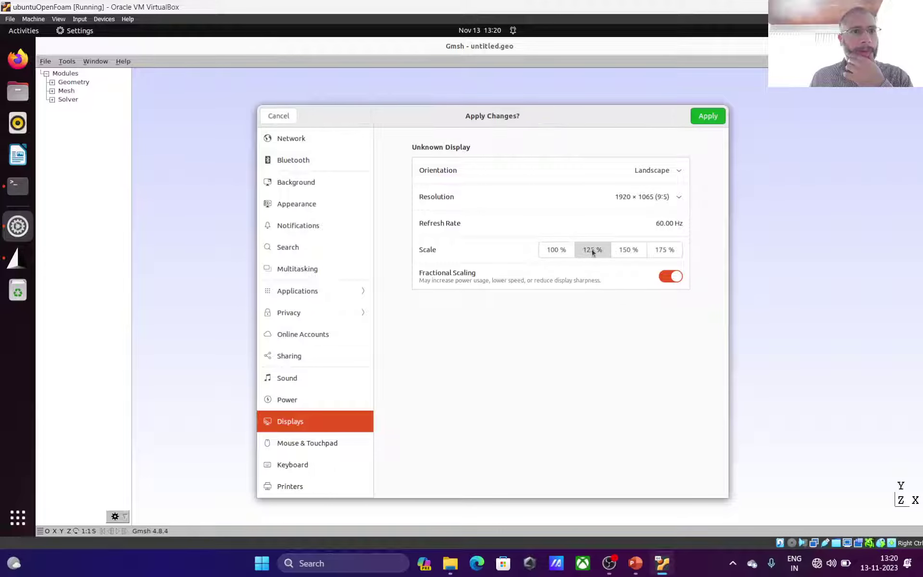
click(704, 116)
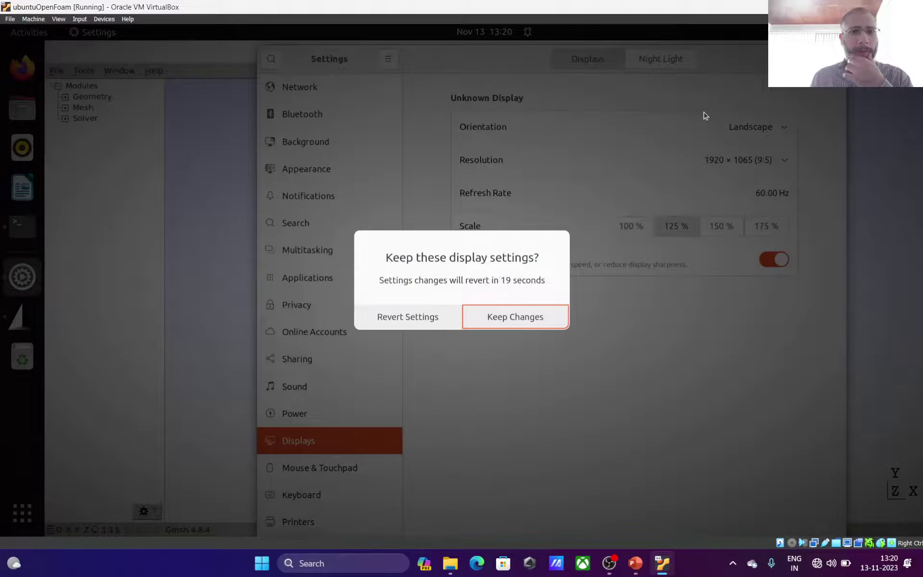
click(508, 317)
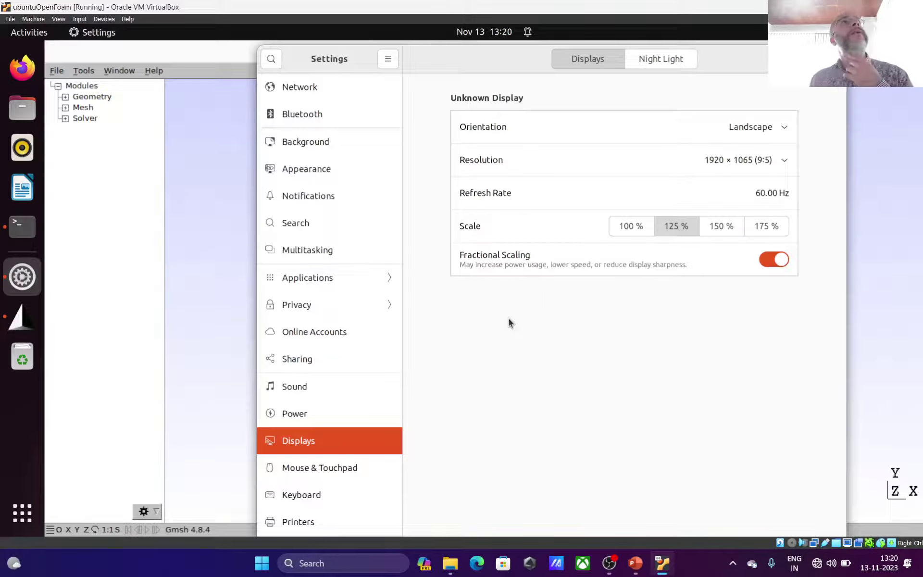
Raise the display scale to 150 %, keep the change, and return to the Gmsh window.
click(734, 229)
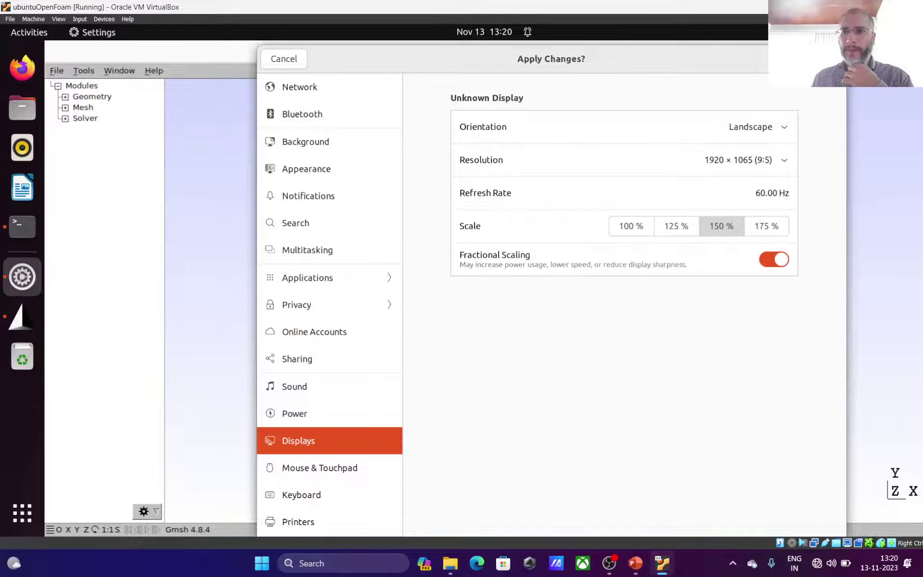
click(817, 58)
click(498, 324)
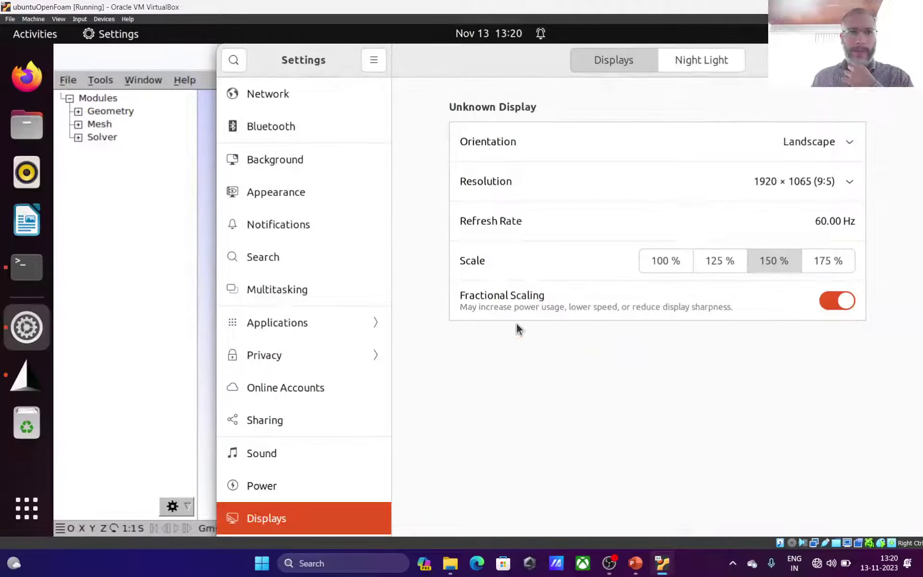
click(180, 282)
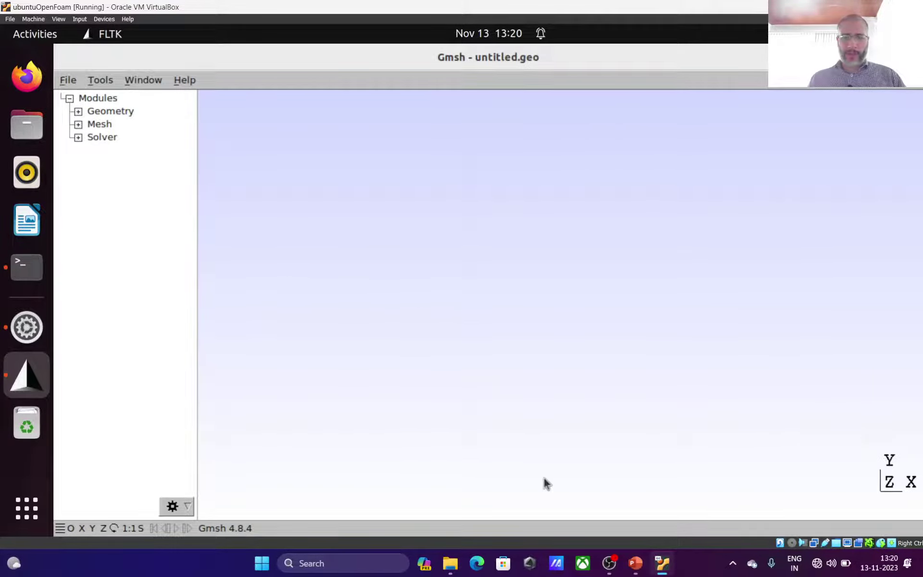
Check the geometry dimensions on the PowerPoint slide and add a point at the origin (0, 0, 0) in Gmsh.
click(636, 563)
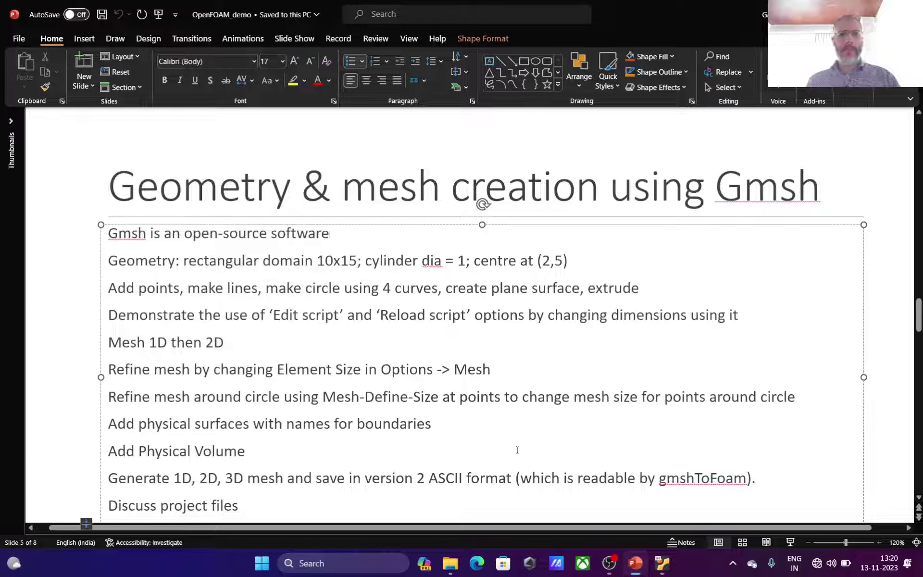
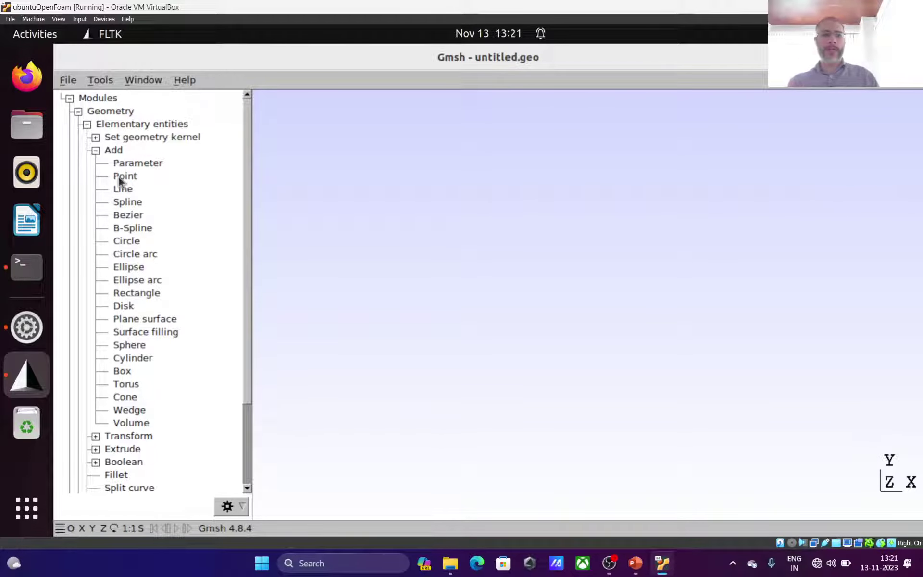
click(120, 178)
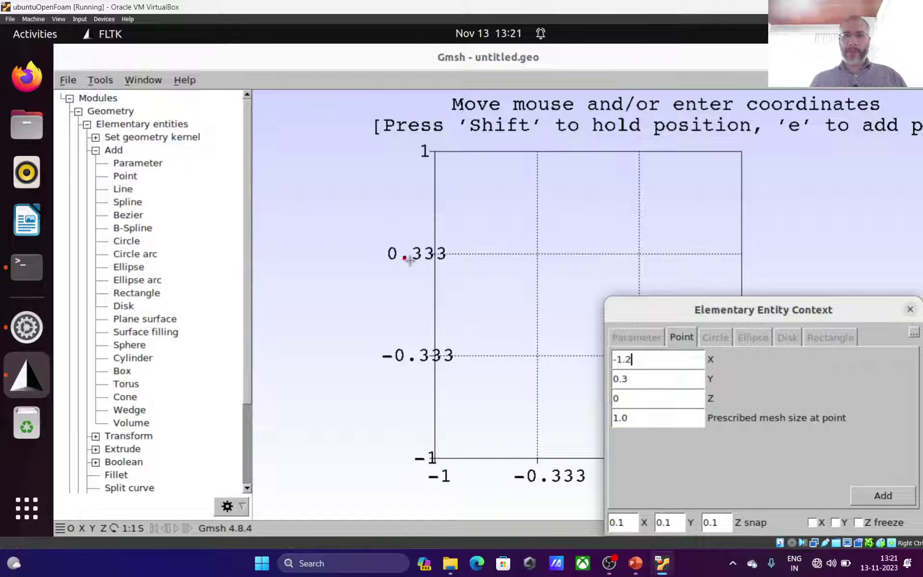
drag(644, 318, 140, 234)
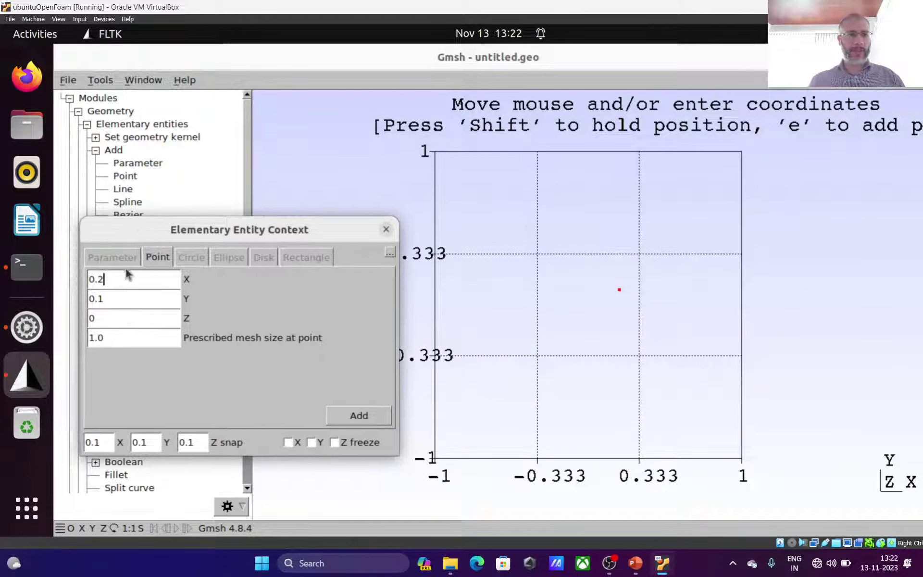
key(BackSpace)
text(0)
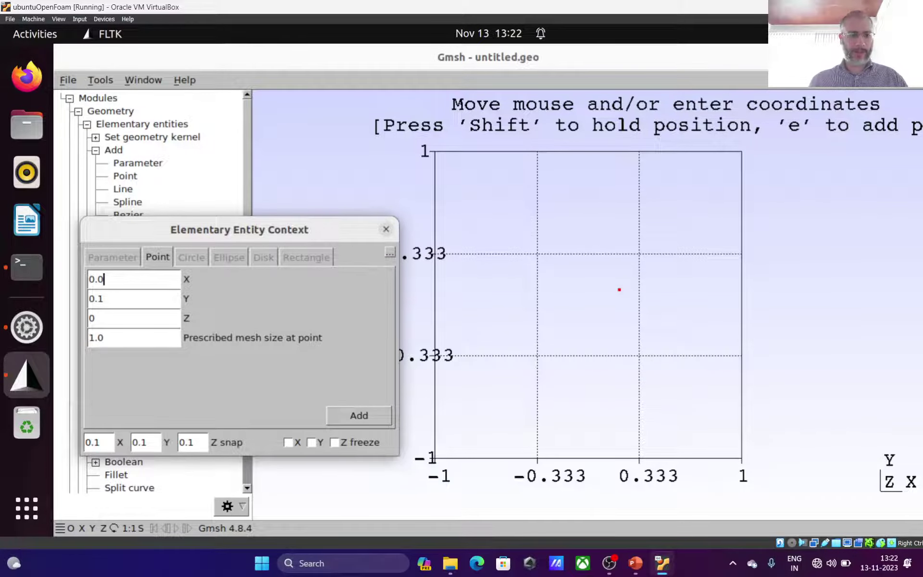
key(Tab)
text(0)
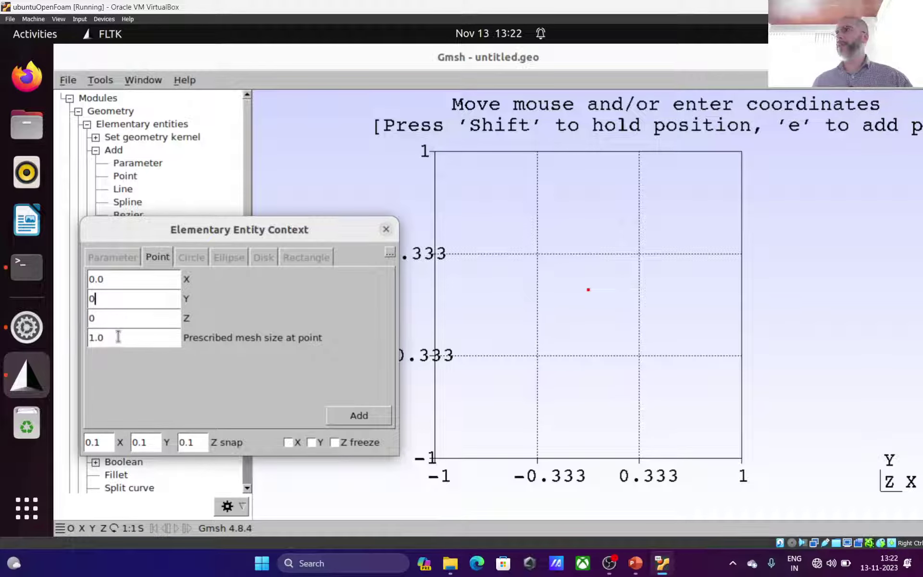
click(352, 416)
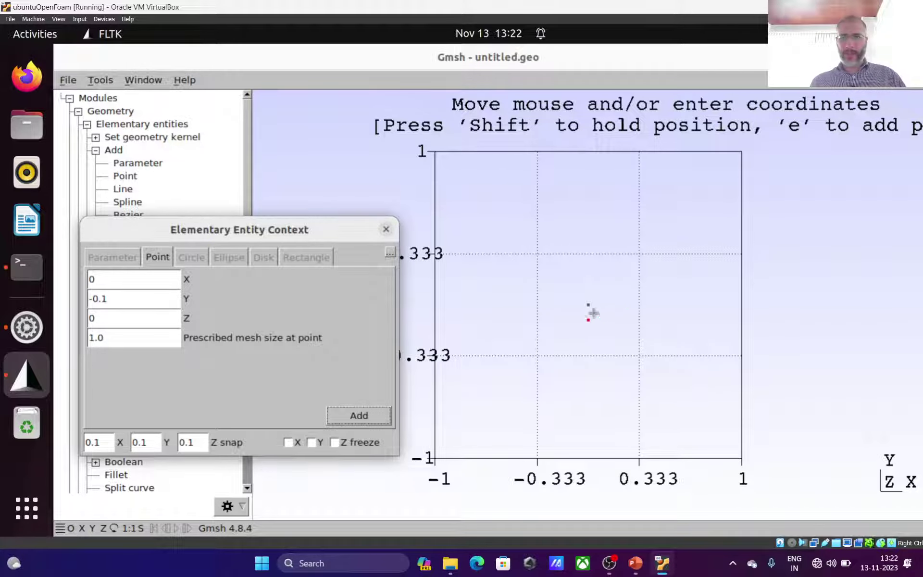
Add the domain's second corner point at X 15, Y 0, Z 0.
click(125, 278)
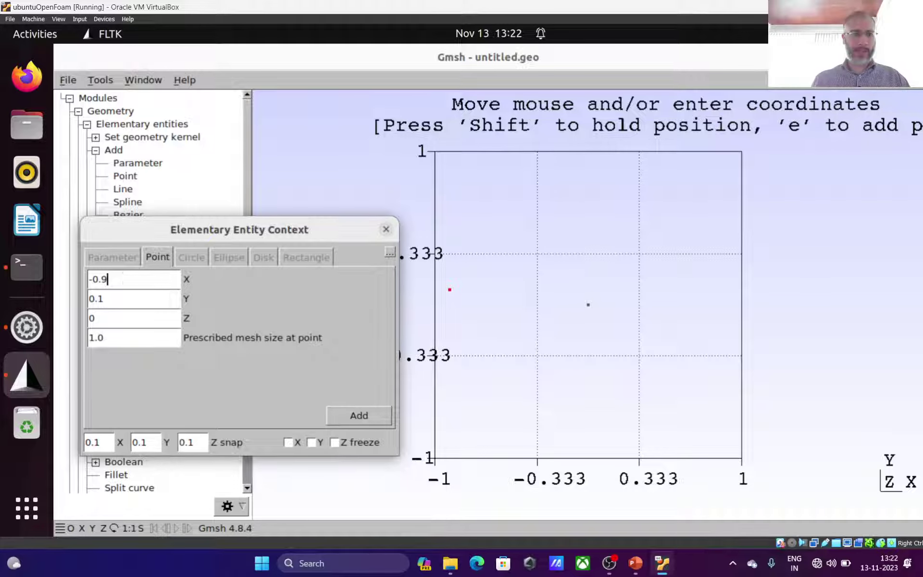
key(BackSpace)
key(BackSpace)
key(BackSpace)
key(BackSpace)
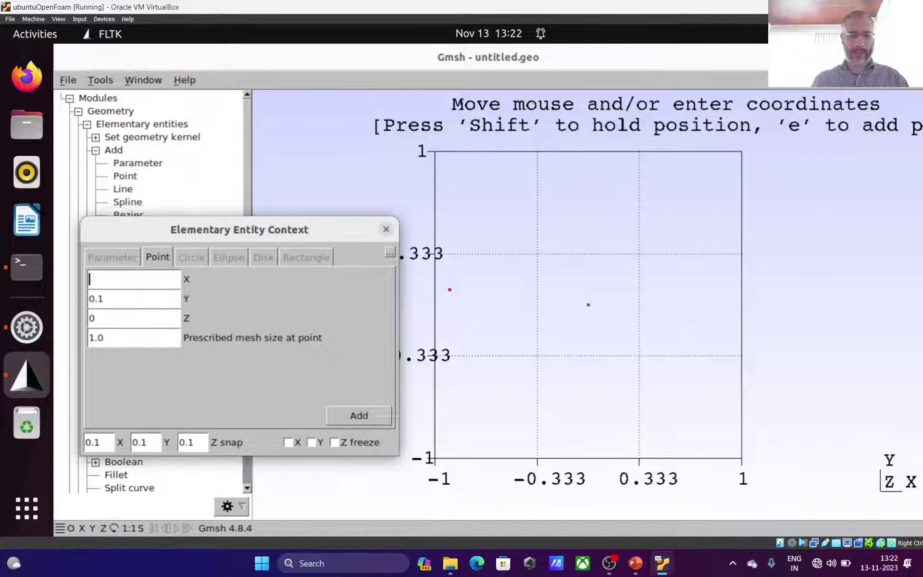
text(15)
key(Tab)
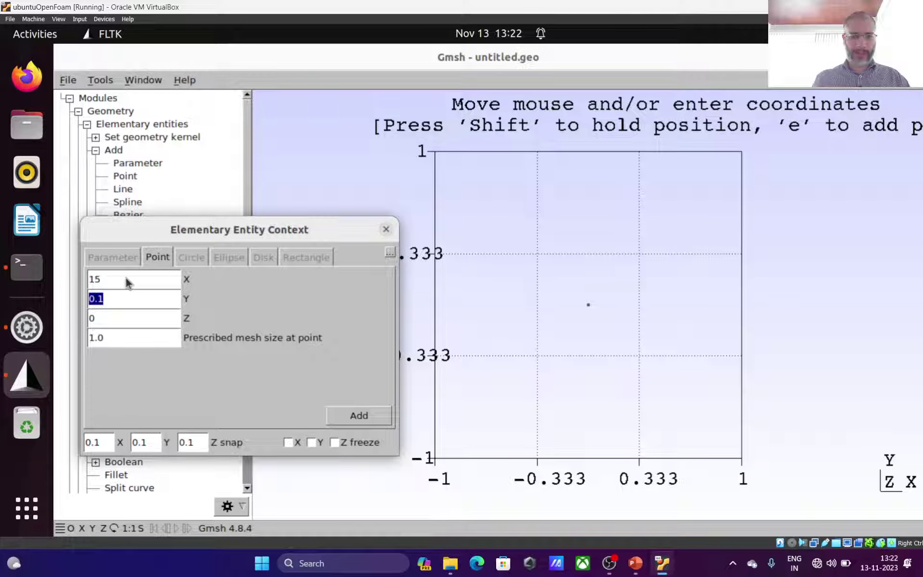
text(0)
click(337, 415)
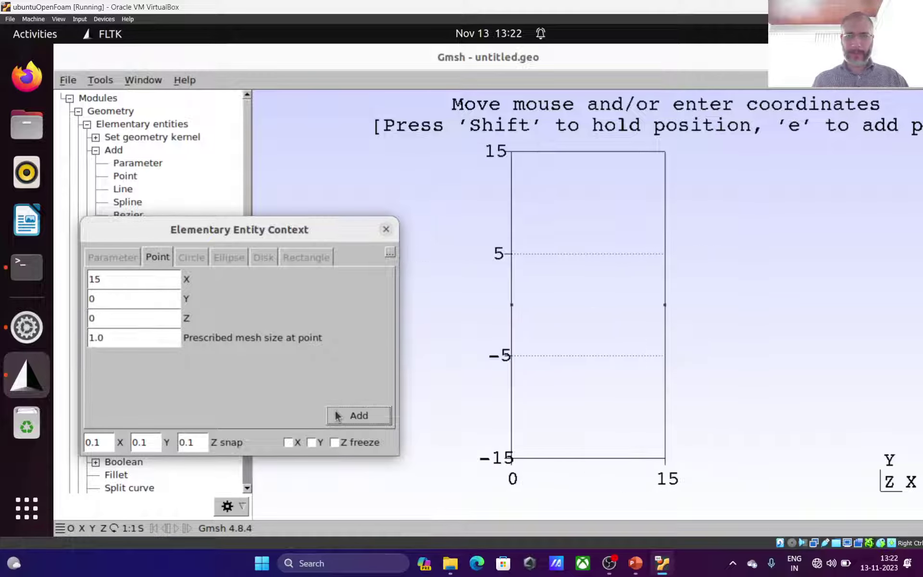
Add the domain's third corner point at X 15, Y 10, Z 0.
click(109, 297)
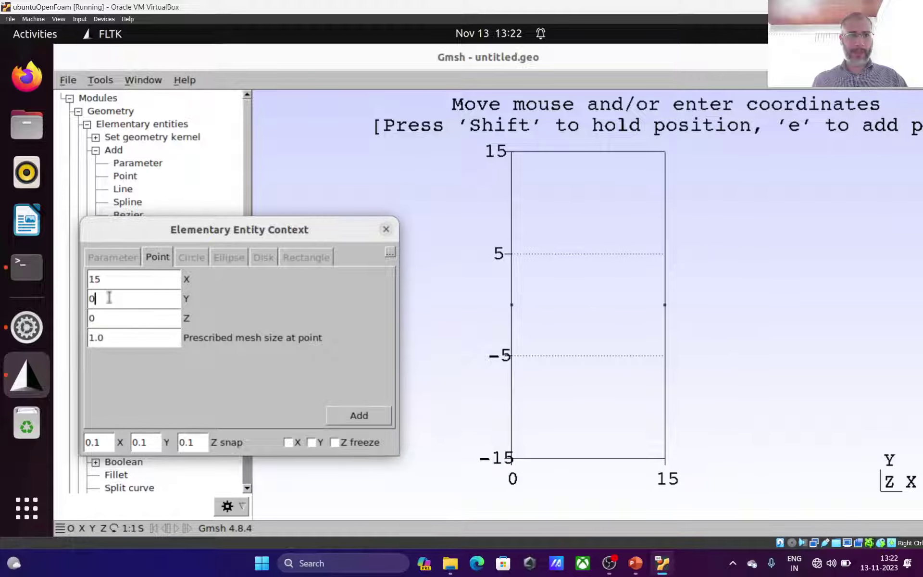
key(BackSpace)
text(10)
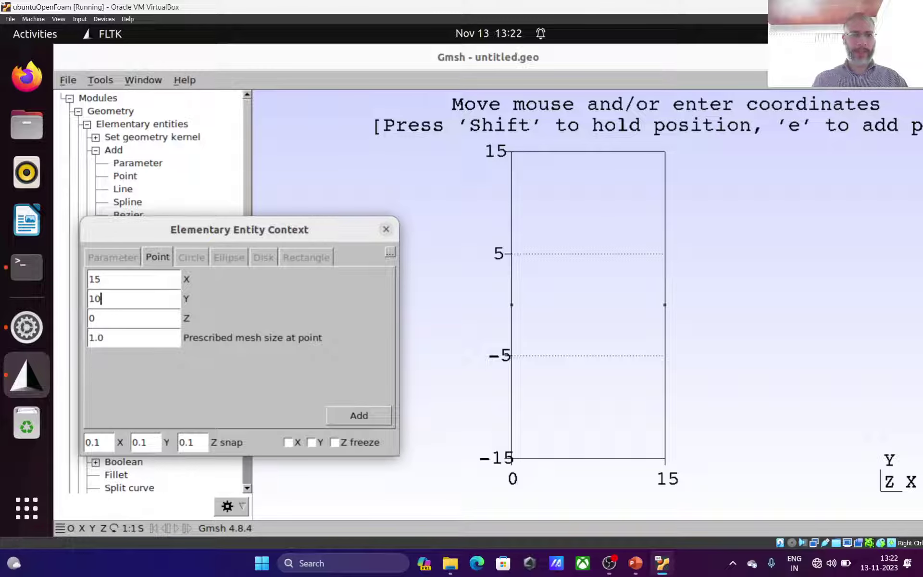
click(351, 416)
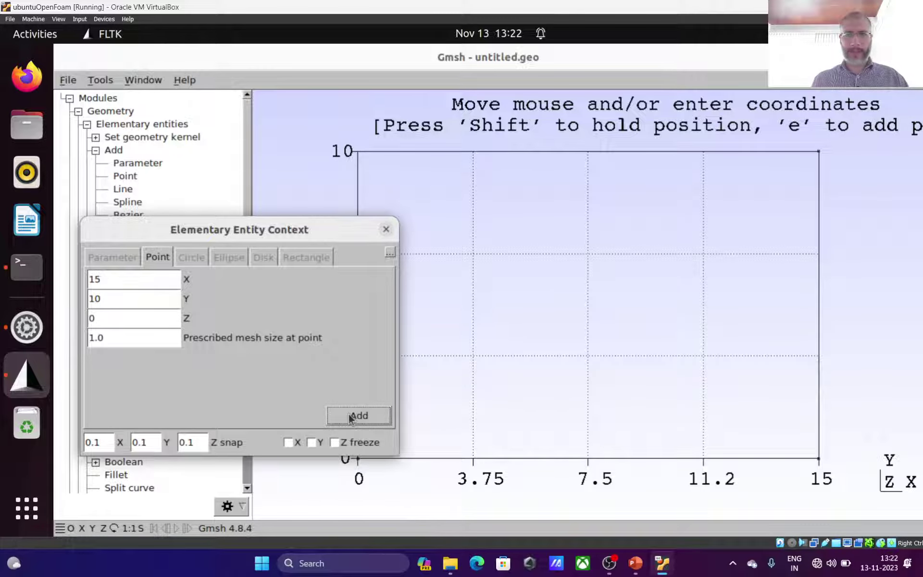
Add the domain's fourth corner point at X 0, Y 10, Z 0 and check the four corners behind the point dialog.
click(120, 278)
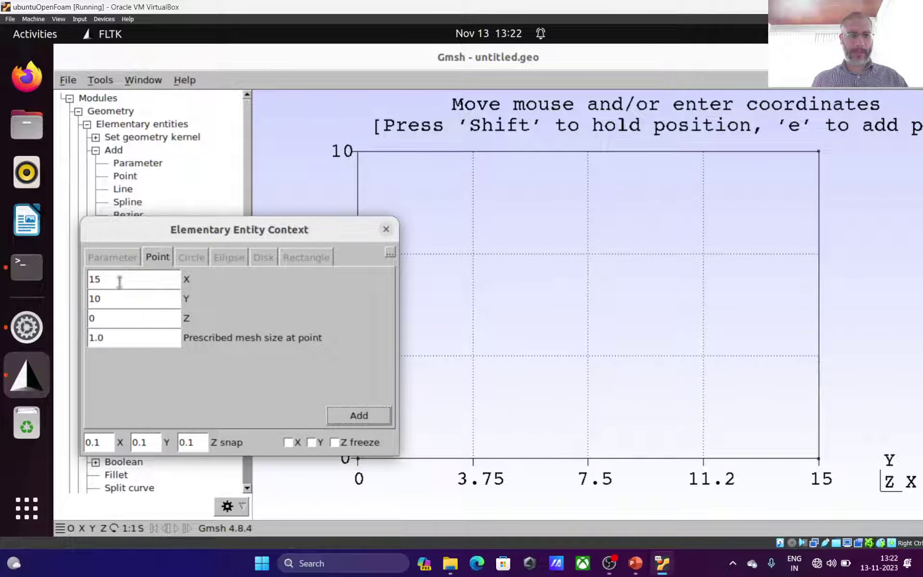
double_click(115, 298)
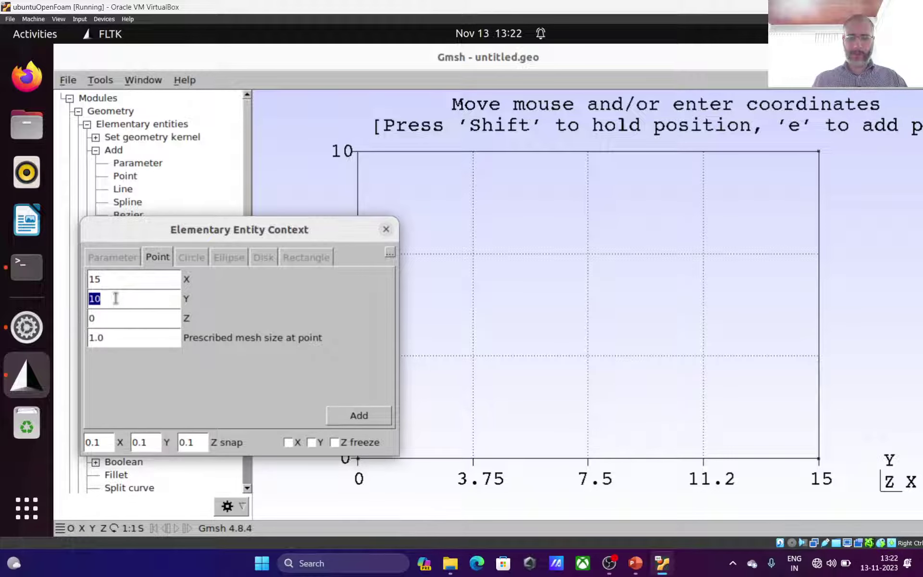
text(0)
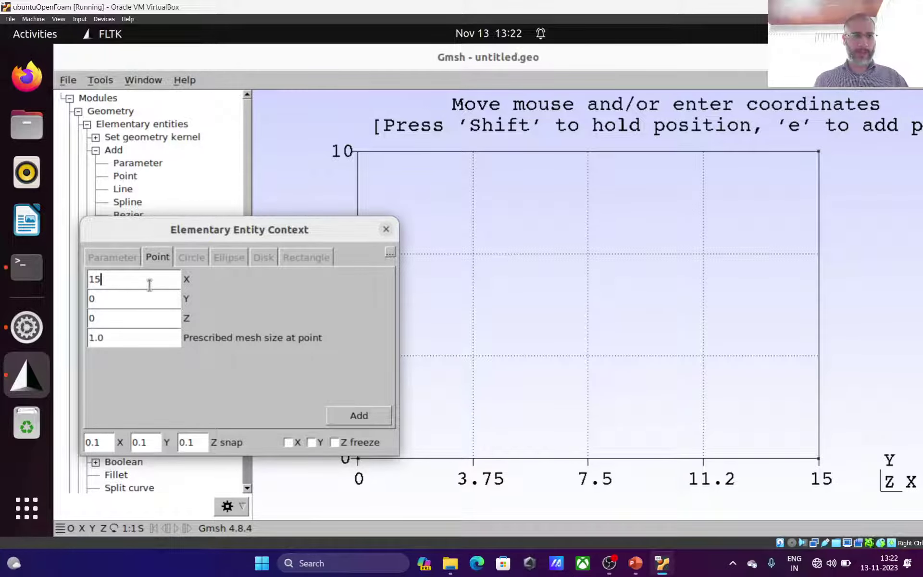
key(BackSpace)
key(BackSpace)
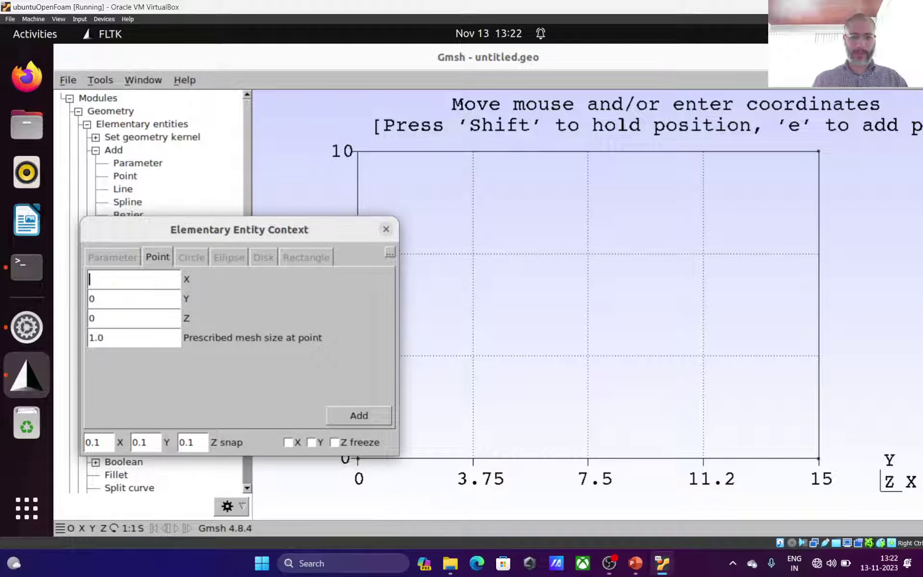
text(0)
key(Tab)
text(10)
click(347, 408)
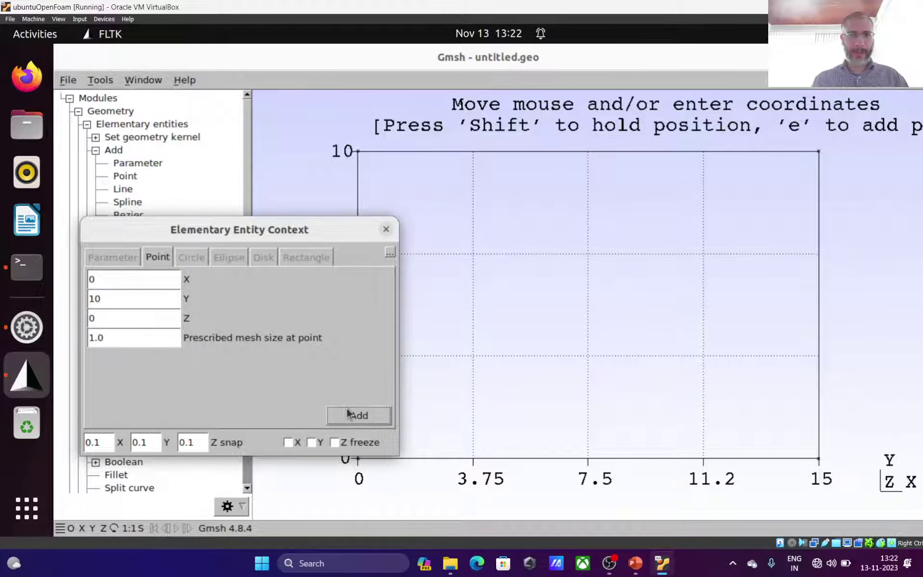
drag(305, 226, 222, 217)
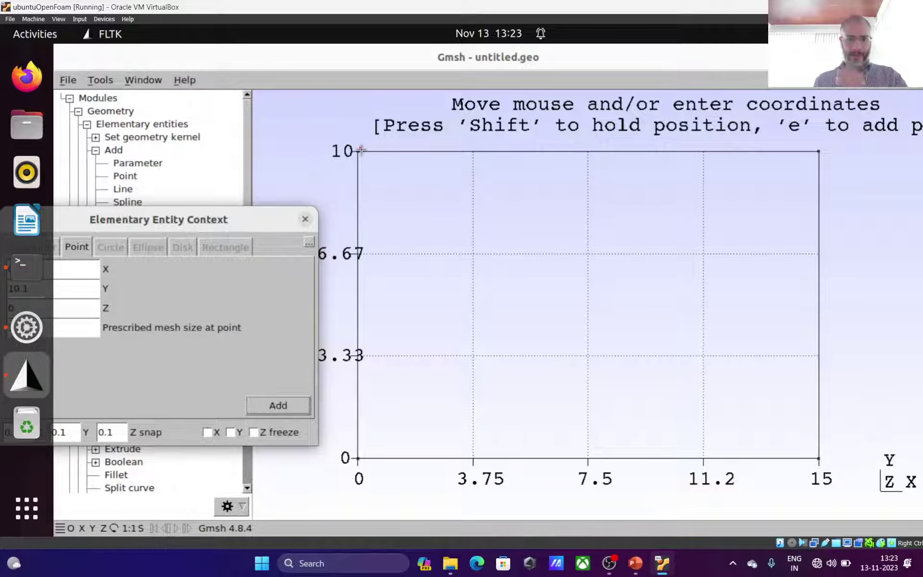
drag(245, 222, 381, 213)
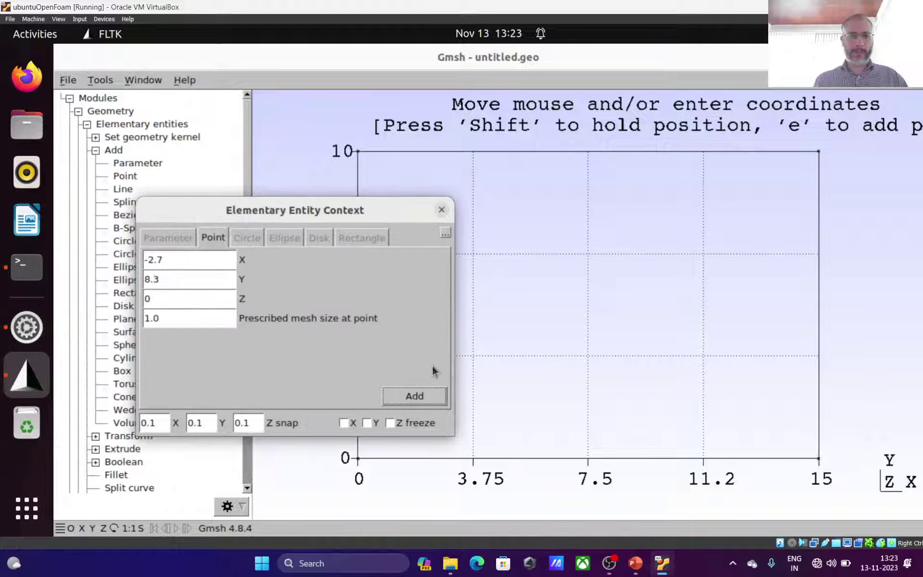
Check the construction steps on the PowerPoint slide, then draw the domain's bottom line in Gmsh from (0, 0) to (15, 0).
click(634, 563)
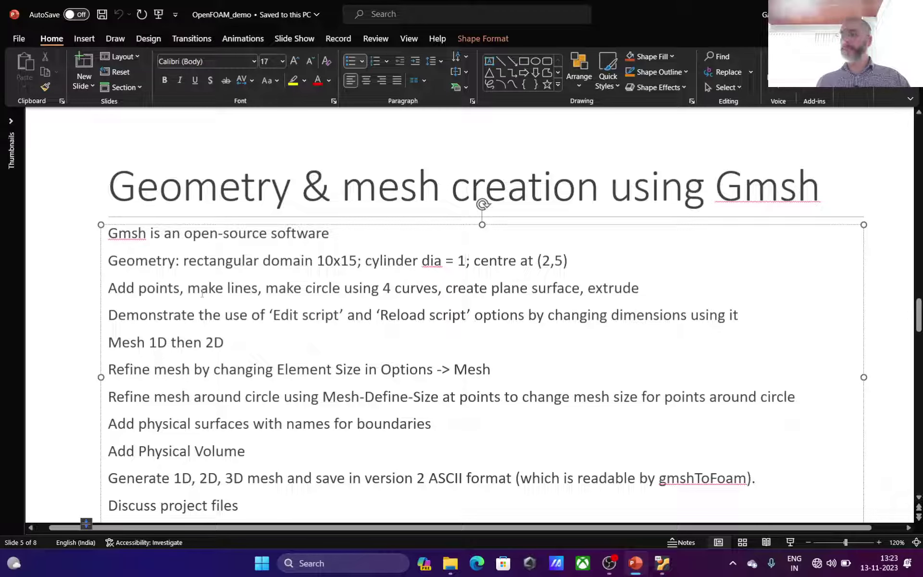
click(655, 565)
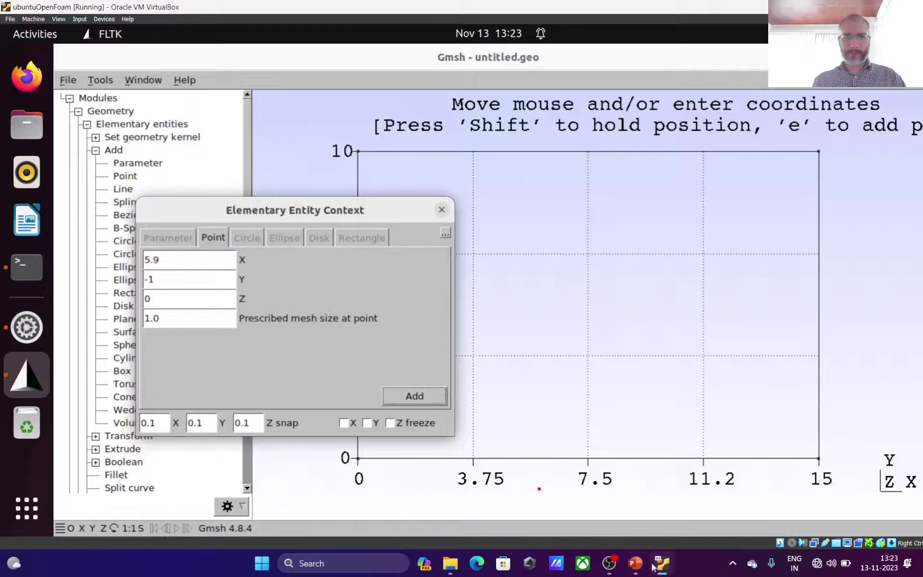
click(441, 209)
click(124, 189)
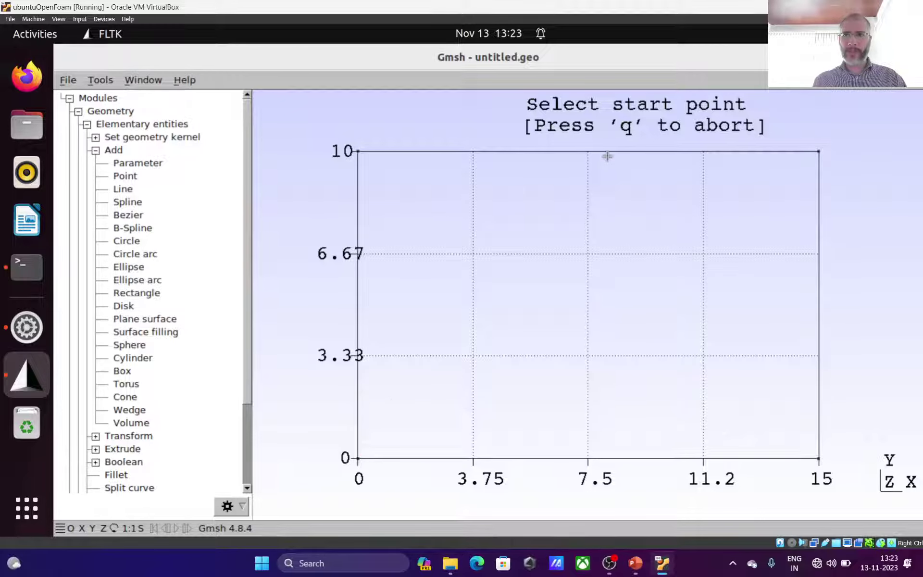
click(357, 458)
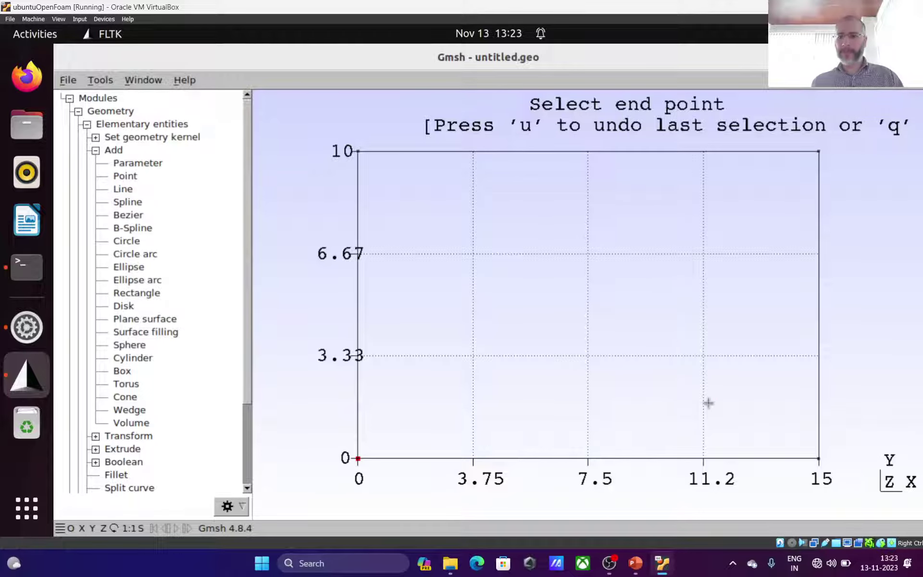
click(819, 458)
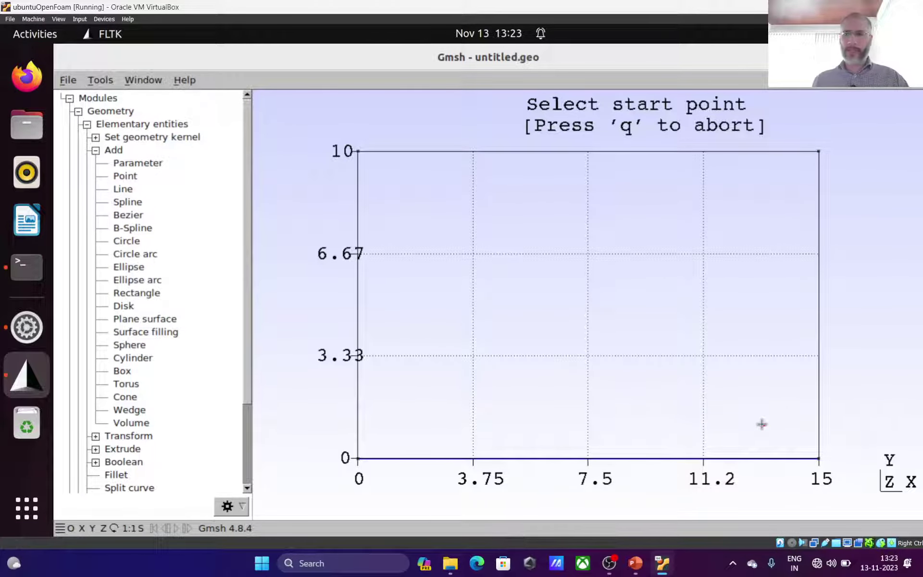
Draw the domain's right, top and left lines through (15, 10) and (0, 10) to close the rectangle at the origin.
click(819, 458)
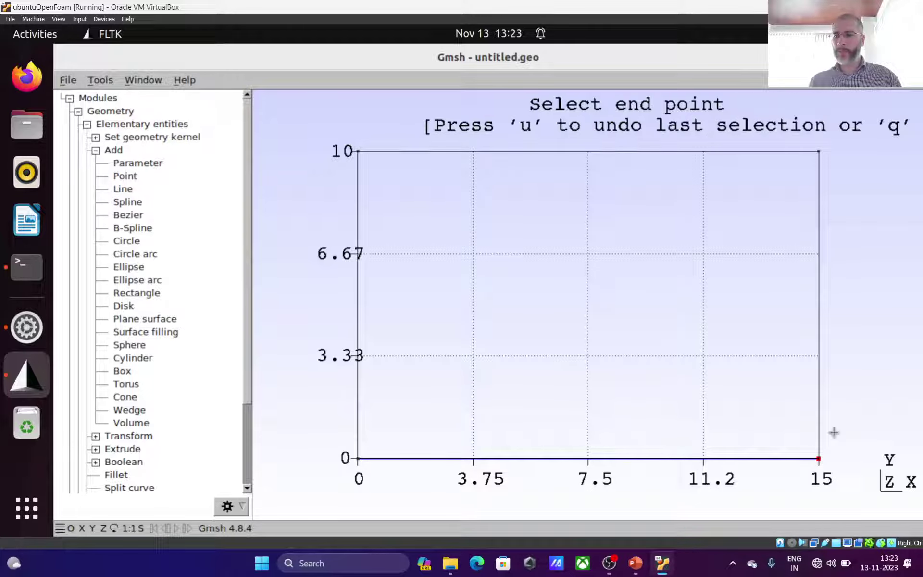
click(819, 152)
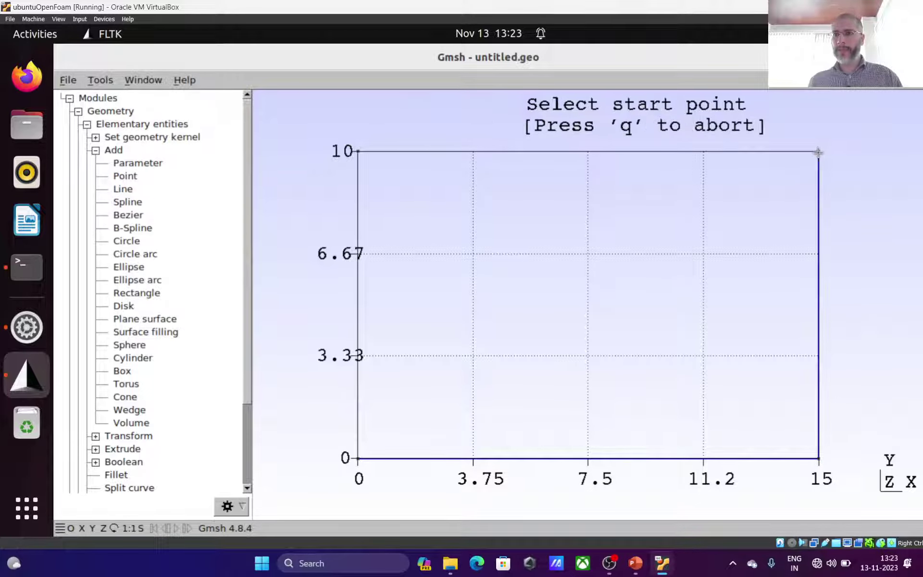
click(819, 152)
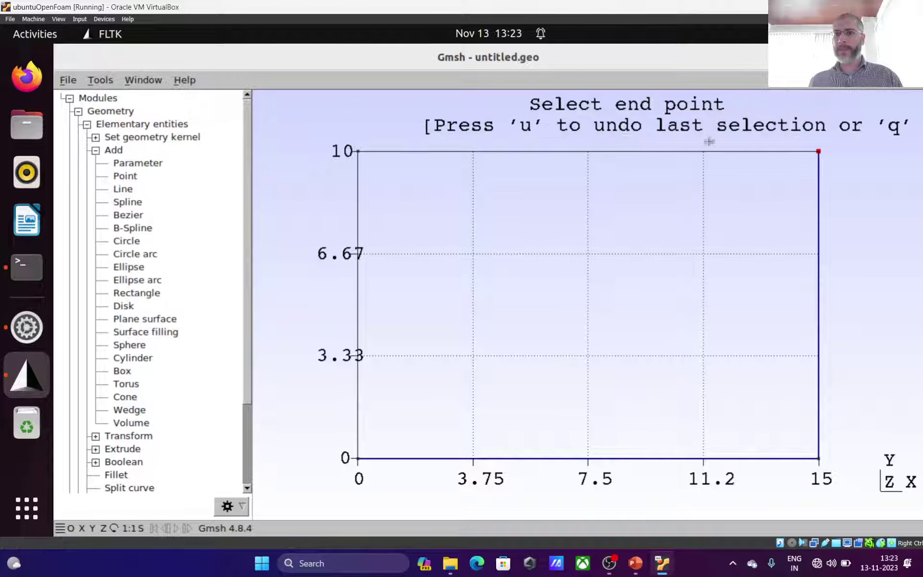
click(358, 151)
click(358, 151)
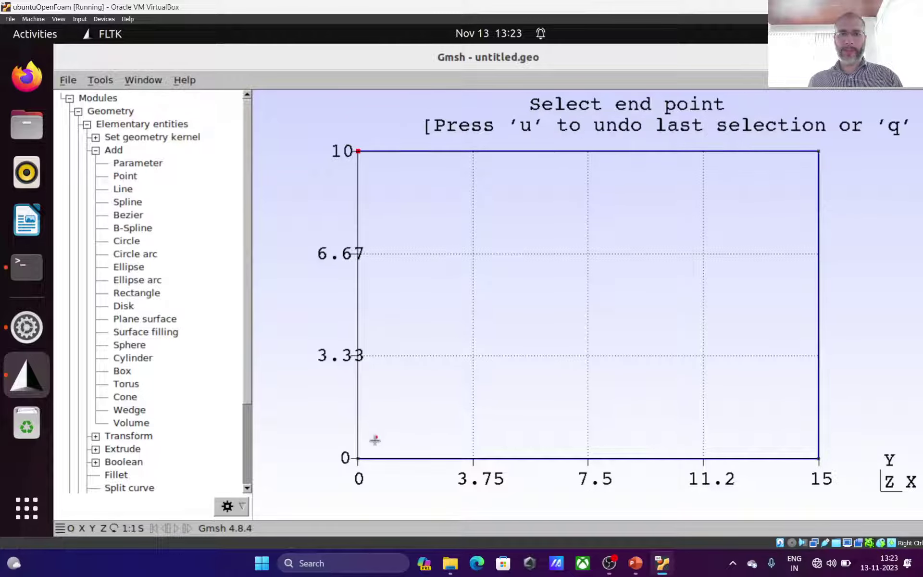
click(357, 458)
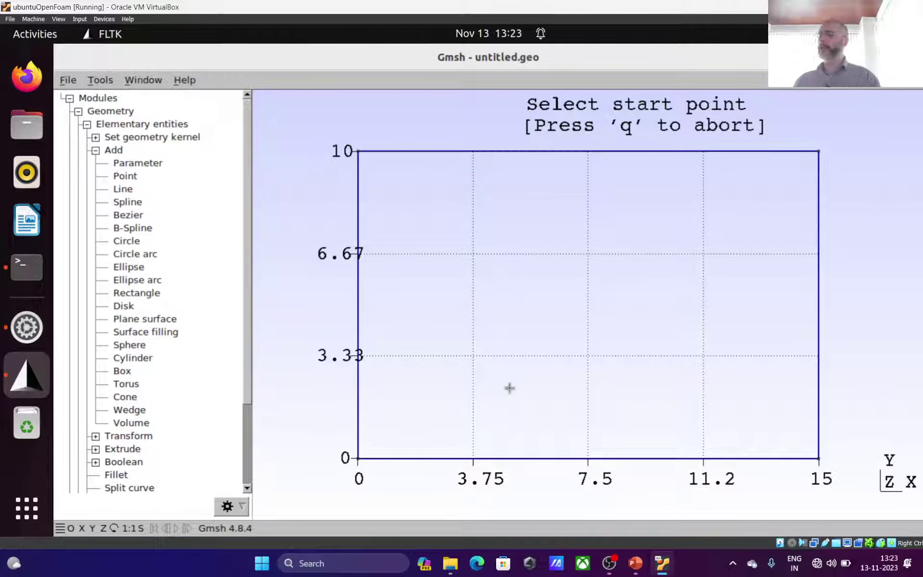
Check the PowerPoint slide for the cylinder's diameter, centre and construction method, then return to Gmsh.
click(634, 563)
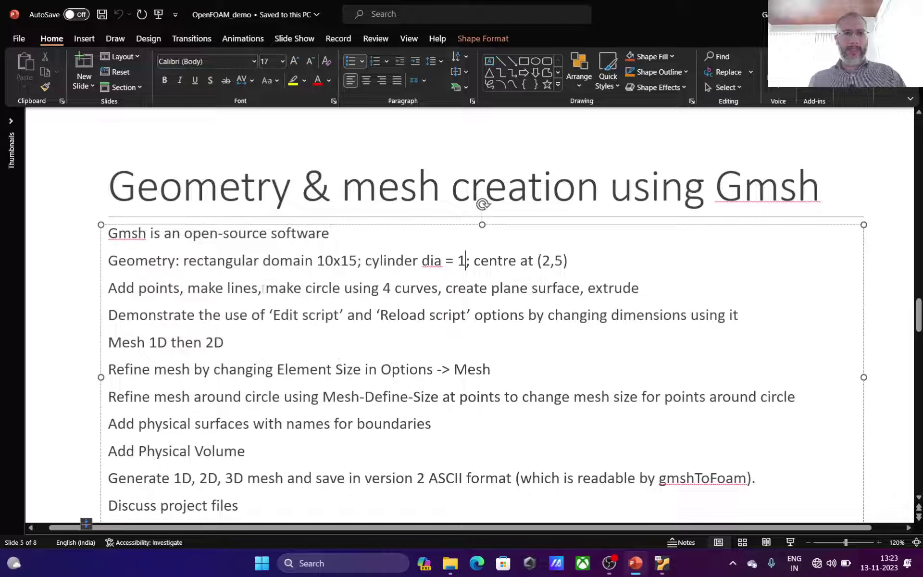
double_click(239, 287)
click(307, 296)
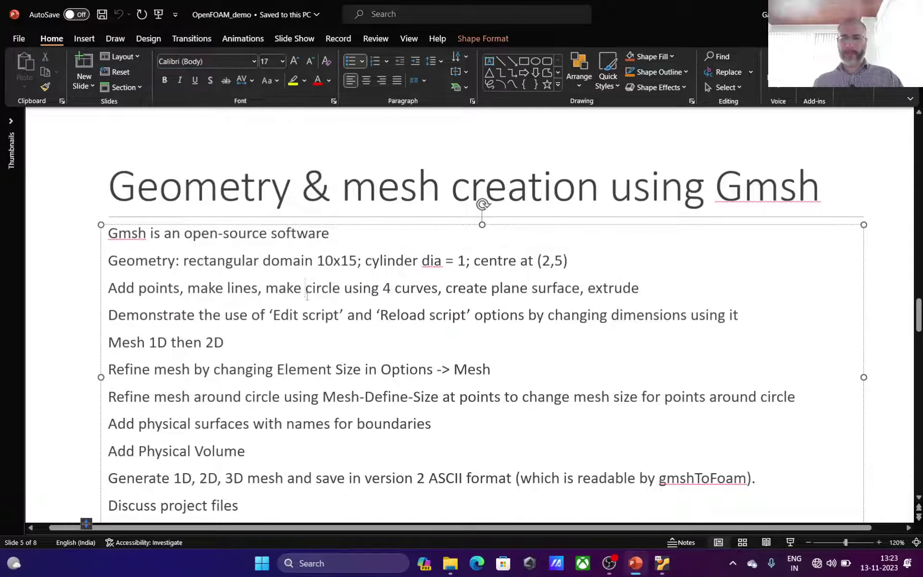
click(662, 566)
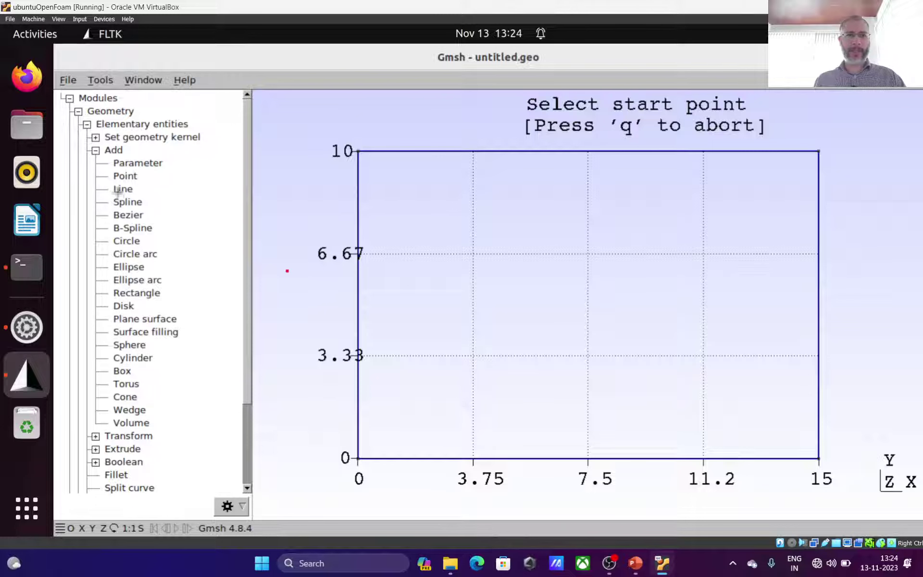
Add the cylinder's centre point at X 2, Y 5, Z 0 and move the point dialog clear of it.
click(126, 176)
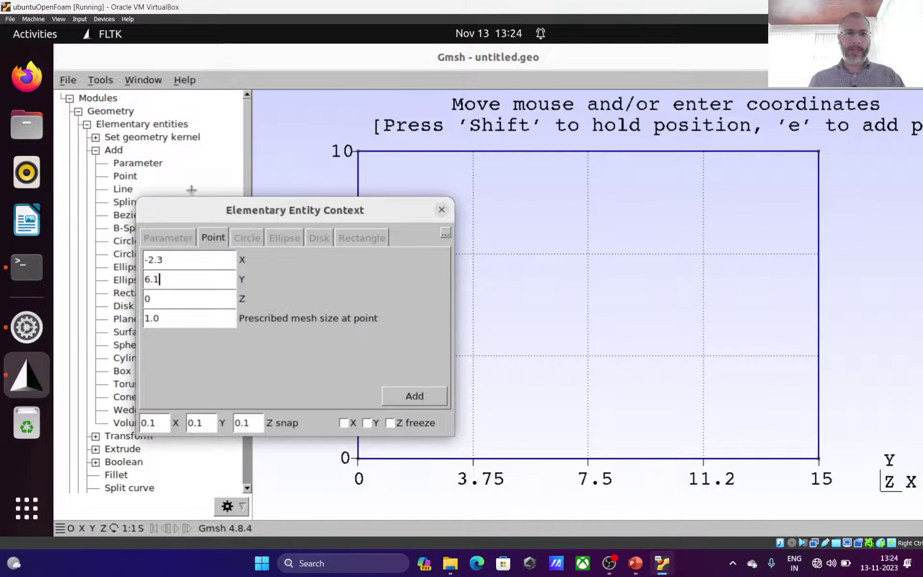
triple_click(181, 255)
click(179, 255)
key(BackSpace)
key(BackSpace)
key(BackSpace)
key(BackSpace)
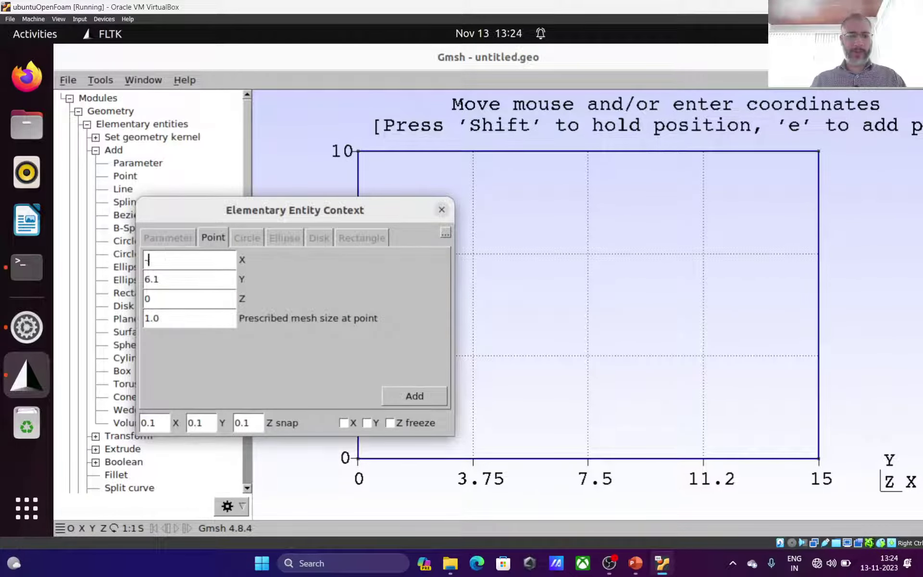
text(2)
click(165, 276)
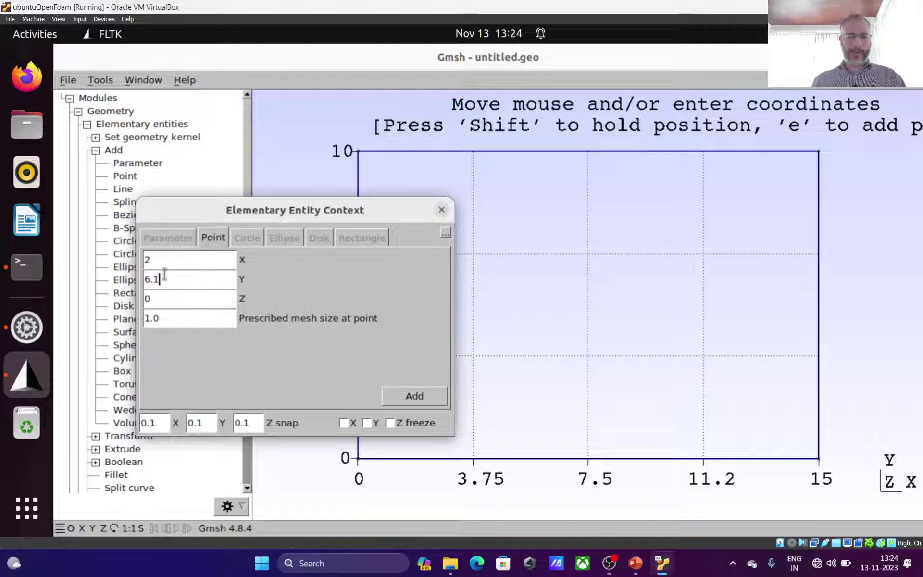
key(BackSpace)
key(BackSpace)
key(BackSpace)
text(5)
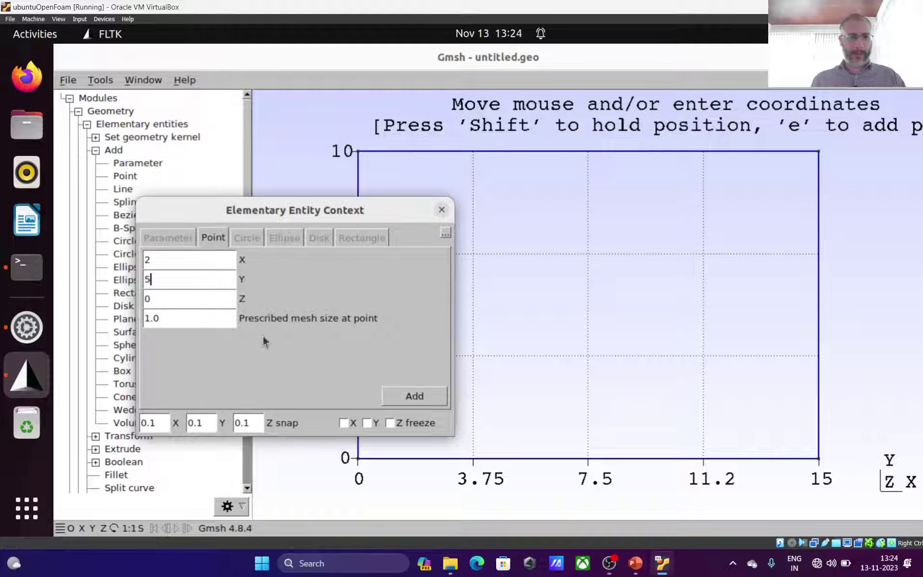
click(395, 396)
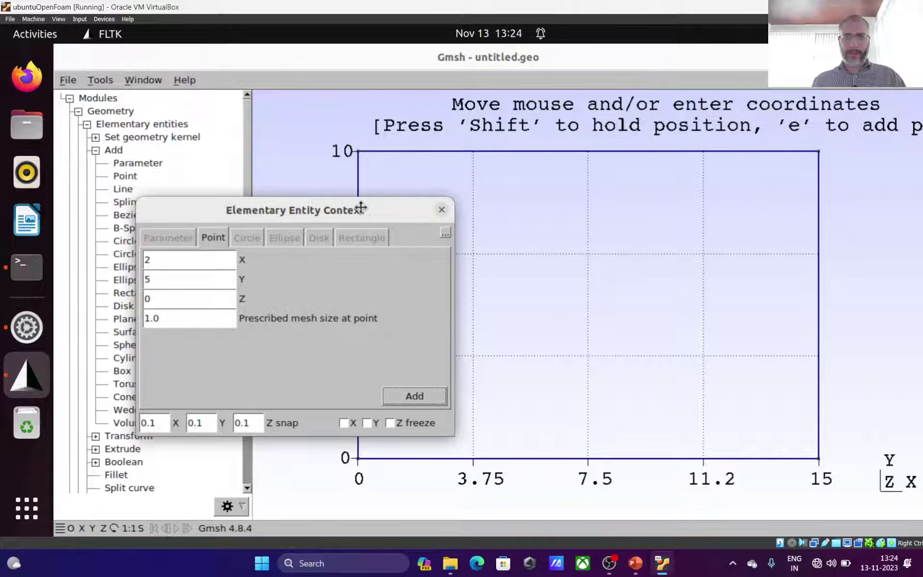
drag(360, 206, 770, 207)
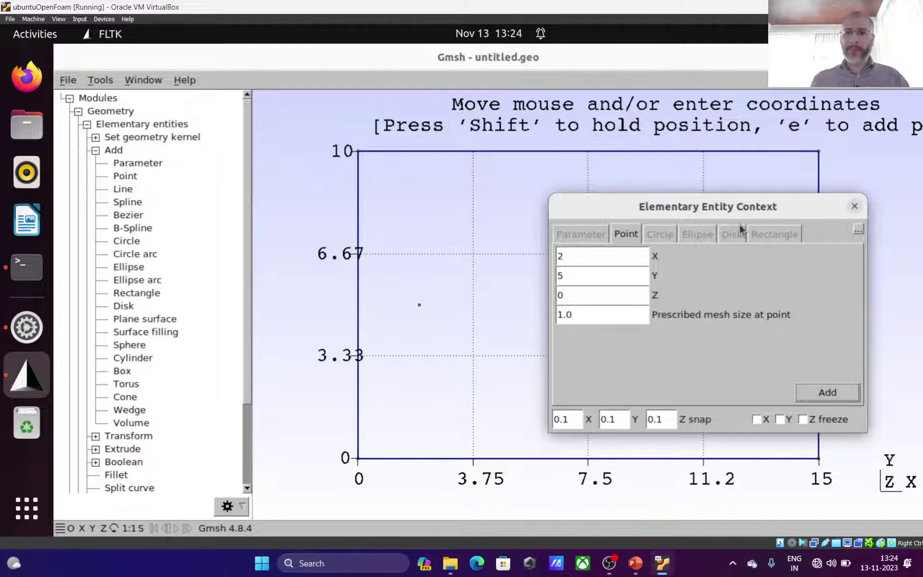
Add the circle's bottom point at X 2, Y 4.5, Z 0.
click(614, 273)
double_click(613, 274)
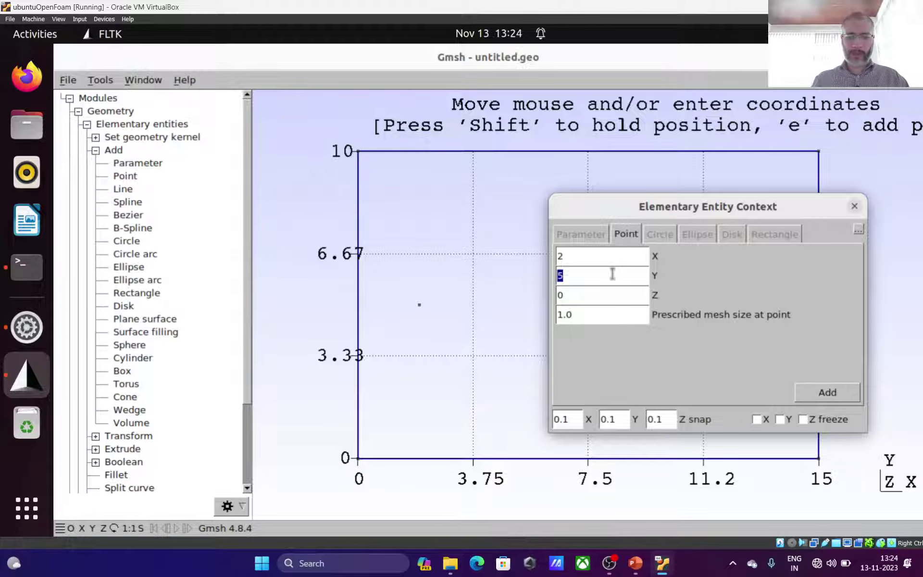
text(4.5)
click(820, 393)
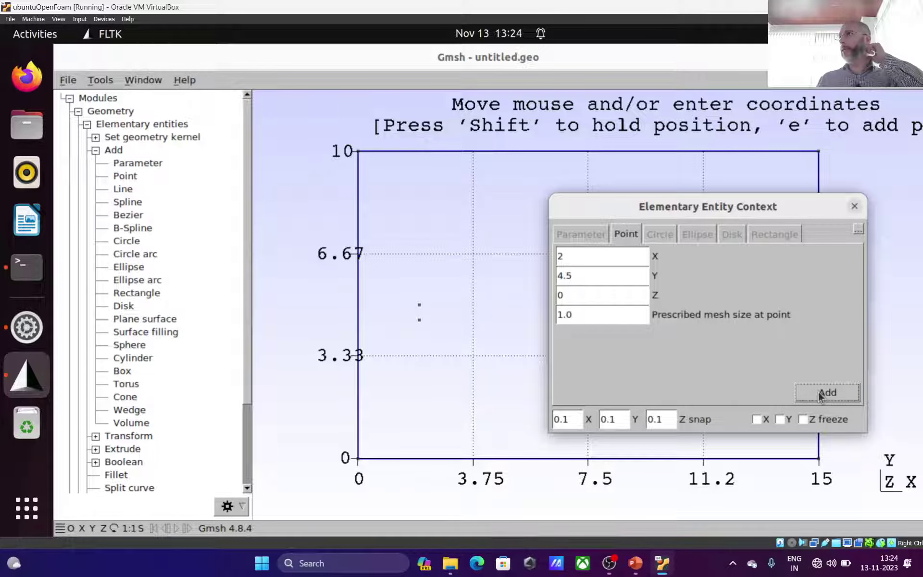
Add the circle's right point at X 2.5, Y 5, Z 0.
double_click(603, 265)
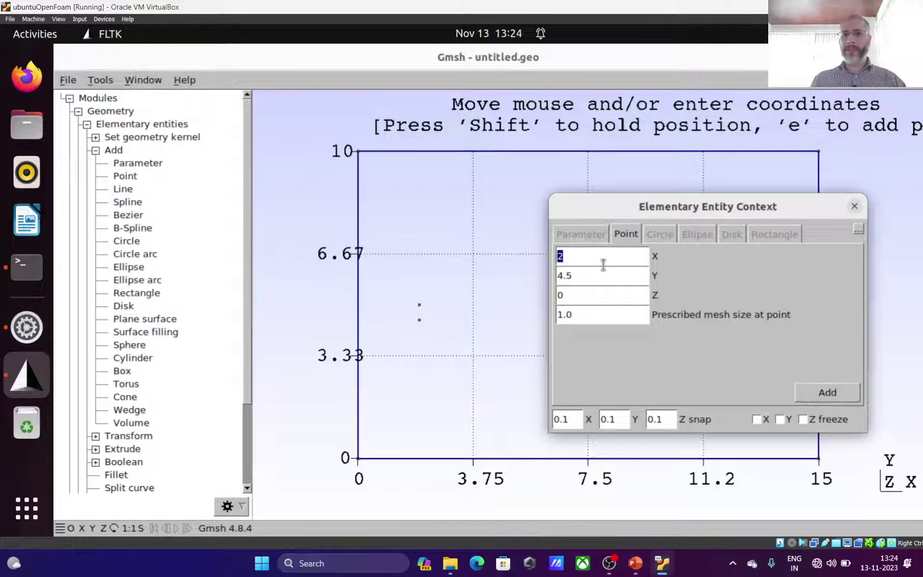
text(2.5)
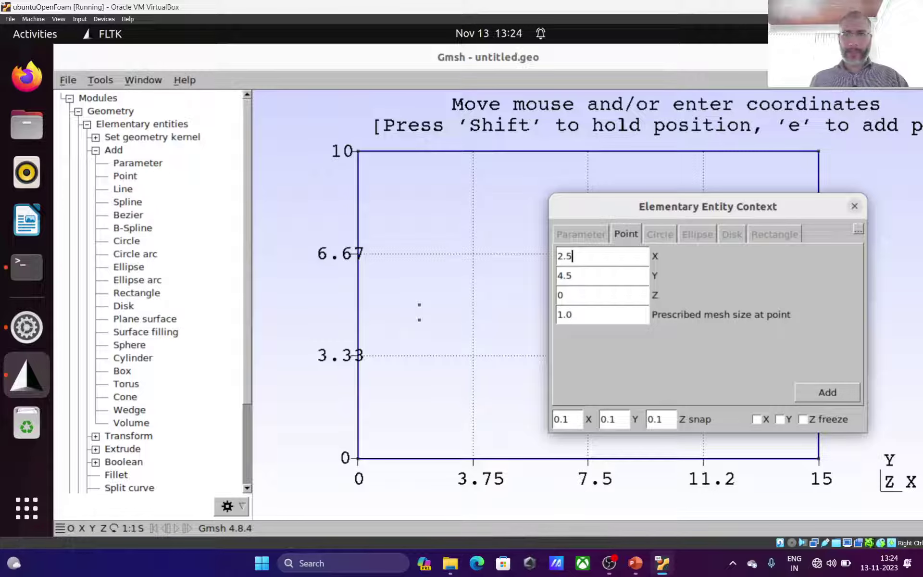
click(604, 280)
key(BackSpace)
key(BackSpace)
key(BackSpace)
text(5)
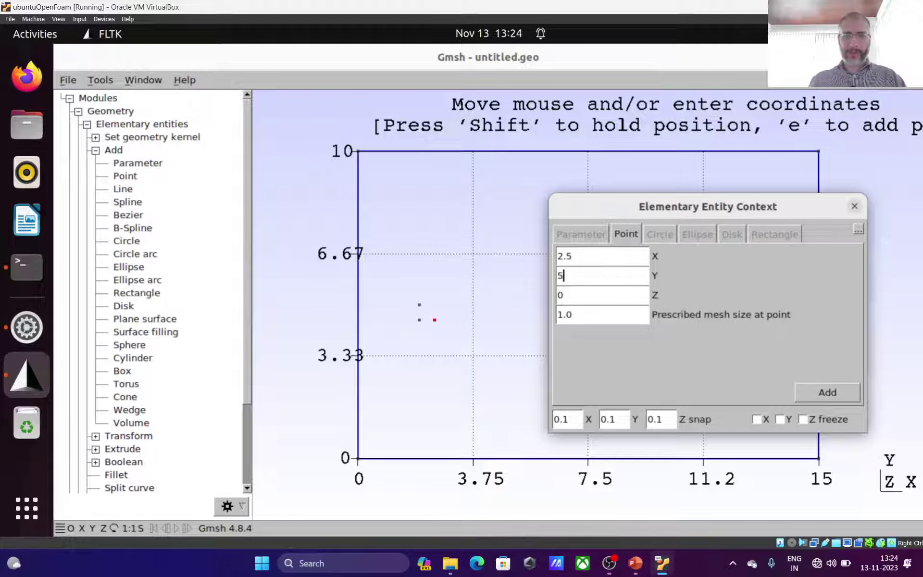
click(812, 395)
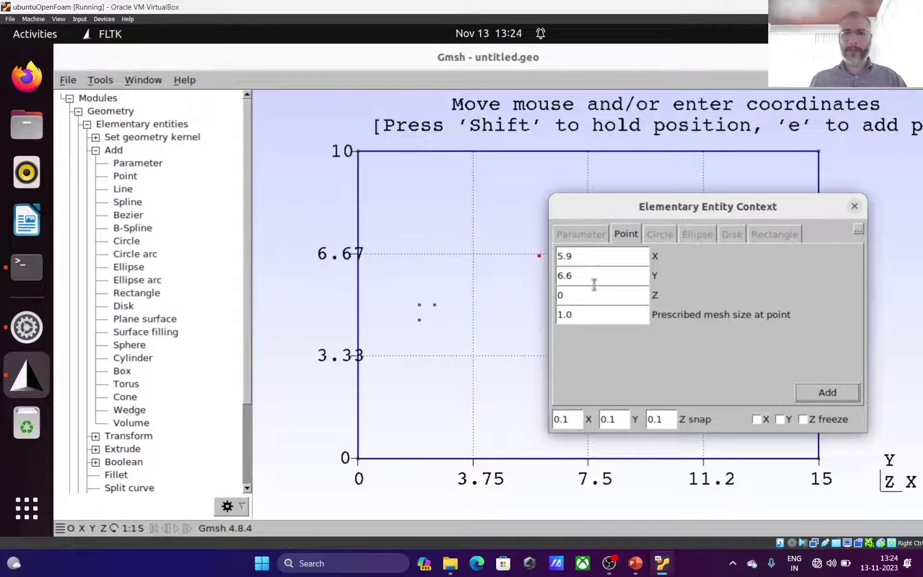
click(590, 262)
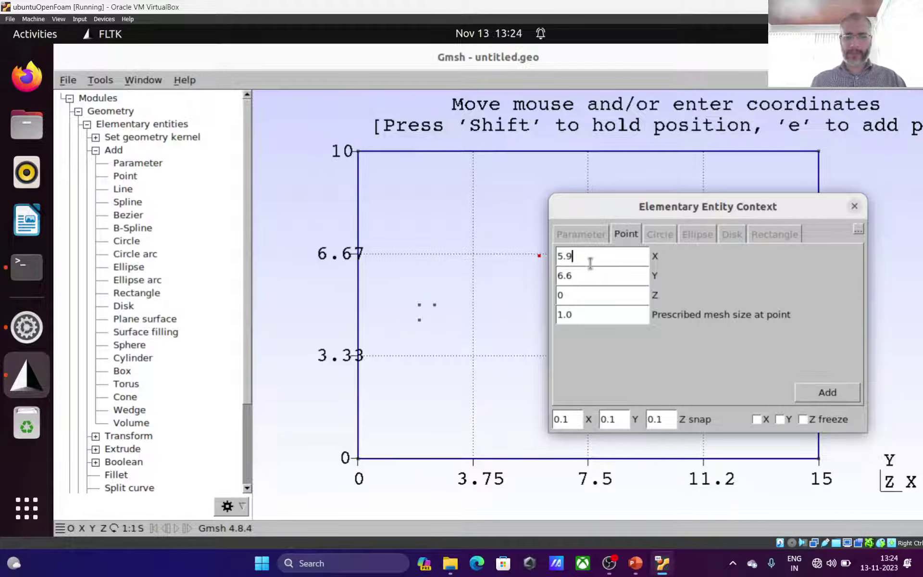
key(BackSpace)
key(BackSpace)
key(BackSpace)
text(5)
key(Tab)
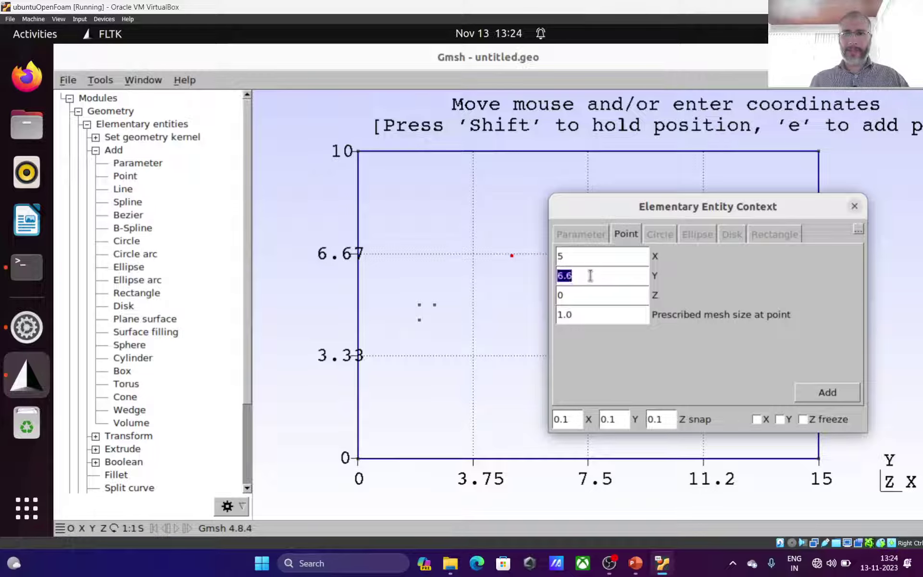
click(590, 276)
key(BackSpace)
key(BackSpace)
key(BackSpace)
text(5.5)
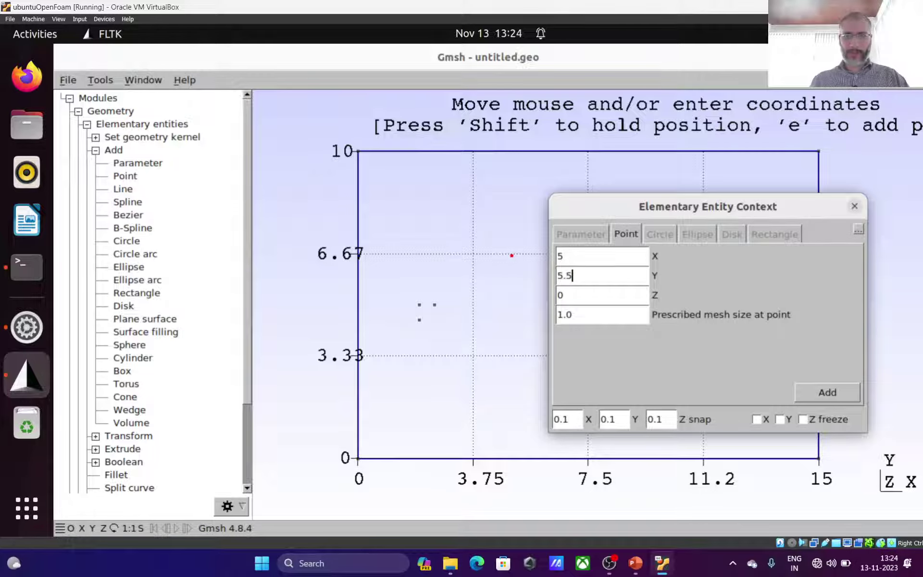
key(BackSpace)
key(BackSpace)
key(BackSpace)
Add the circle's top point at X 2, Y 5.5, Z 0.
key(shift+Tab)
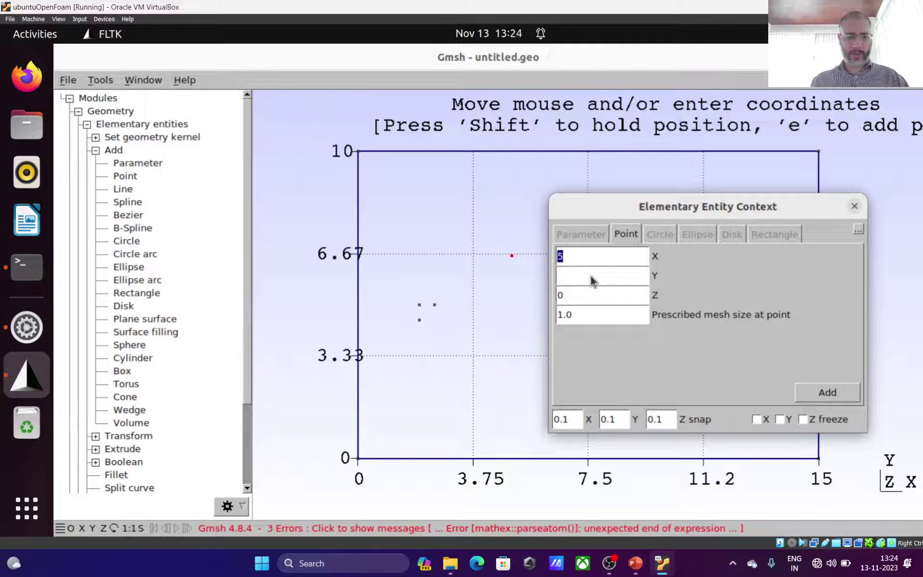
text(2)
key(Tab)
text(5.5)
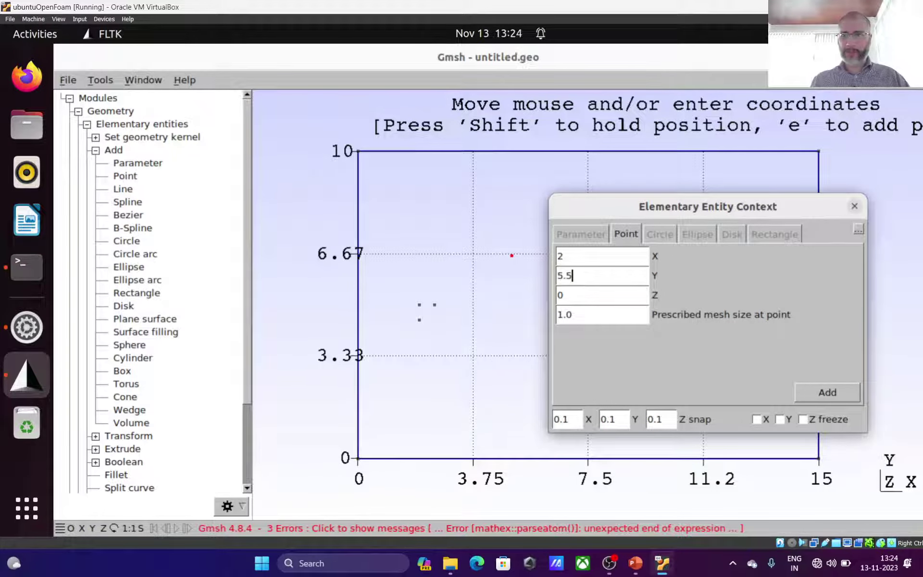
click(824, 391)
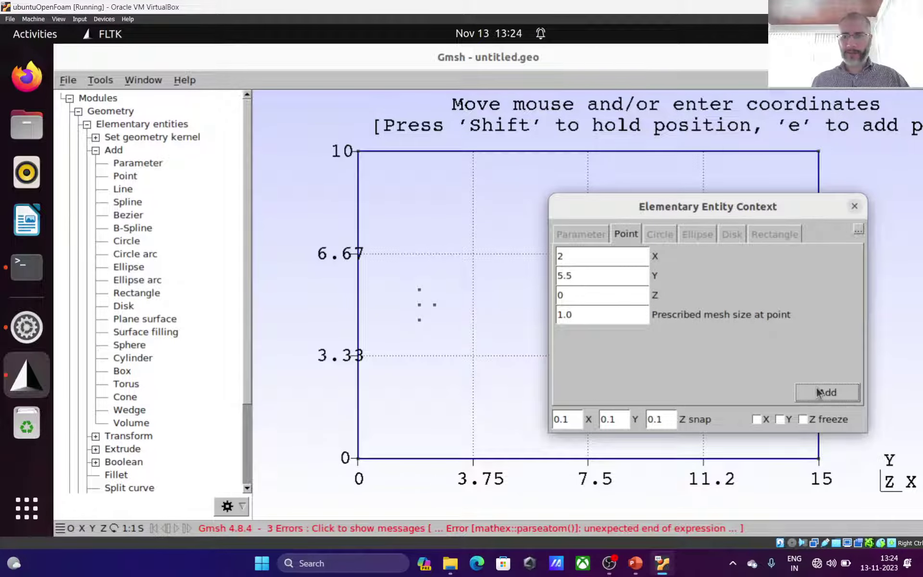
Add the circle's left point at X 1.5, Y 5, Z 0 and close the point dialog.
click(584, 260)
key(BackSpace)
text(1.5)
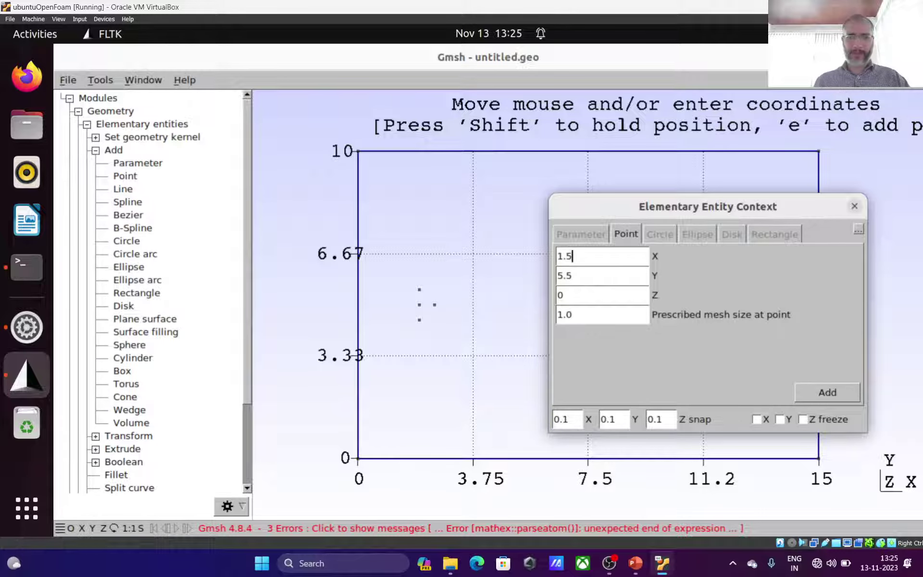
click(580, 275)
key(BackSpace)
key(BackSpace)
click(799, 385)
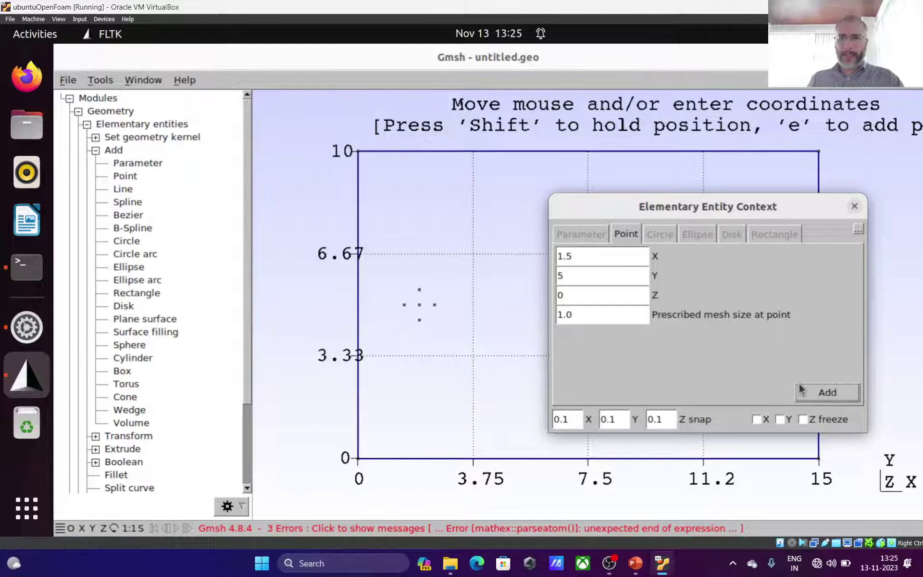
click(853, 206)
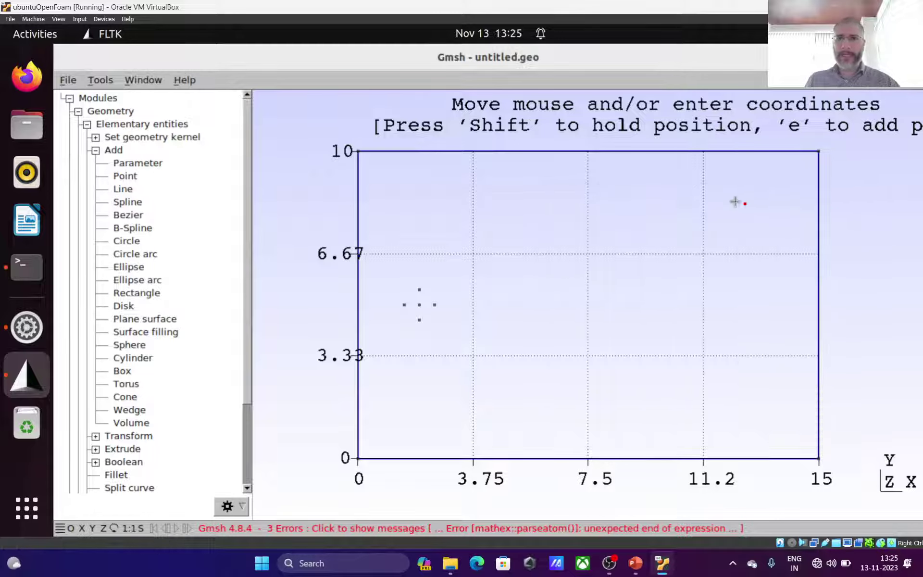
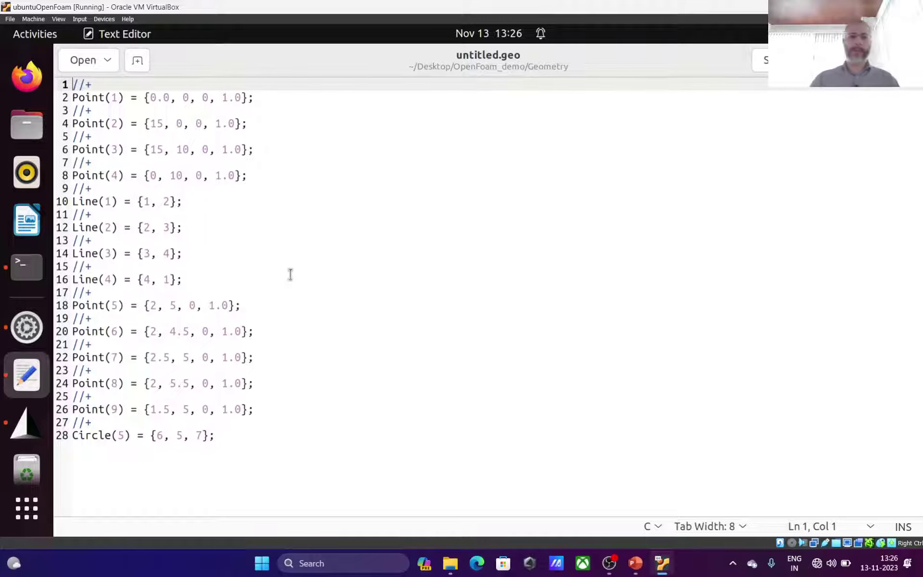
Examine the script's point and line definitions, including how Line(1) refers to its start and end points.
click(126, 98)
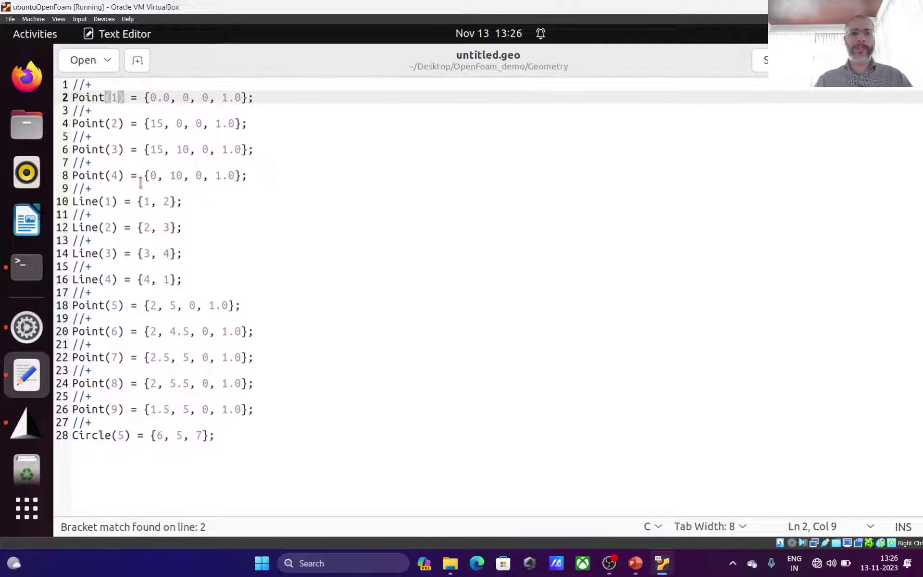
click(124, 201)
click(118, 227)
click(111, 202)
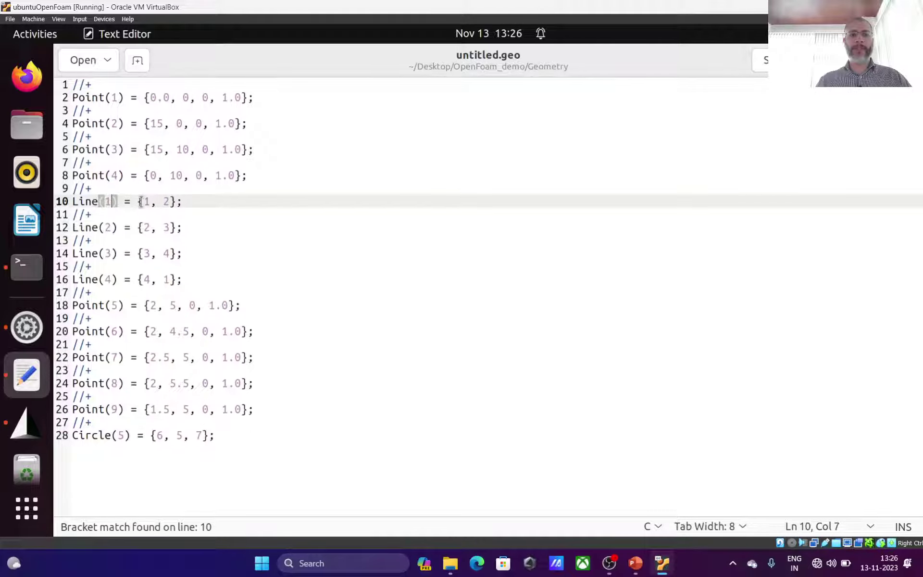
click(149, 201)
click(170, 201)
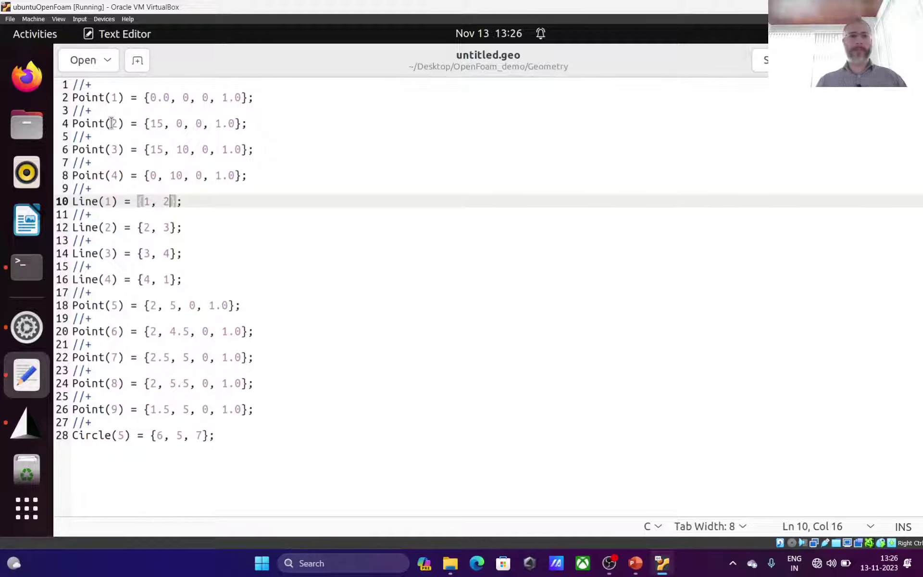
click(102, 214)
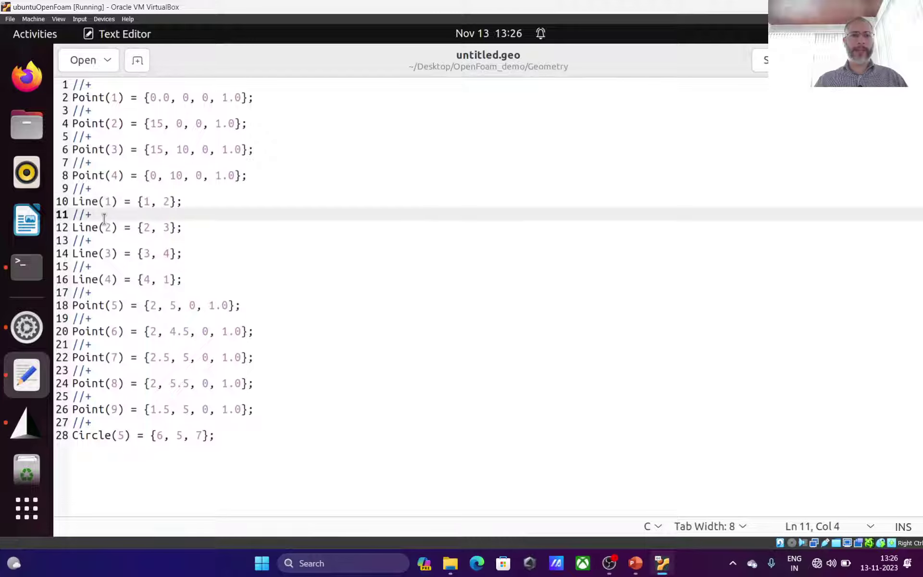
click(106, 253)
click(105, 279)
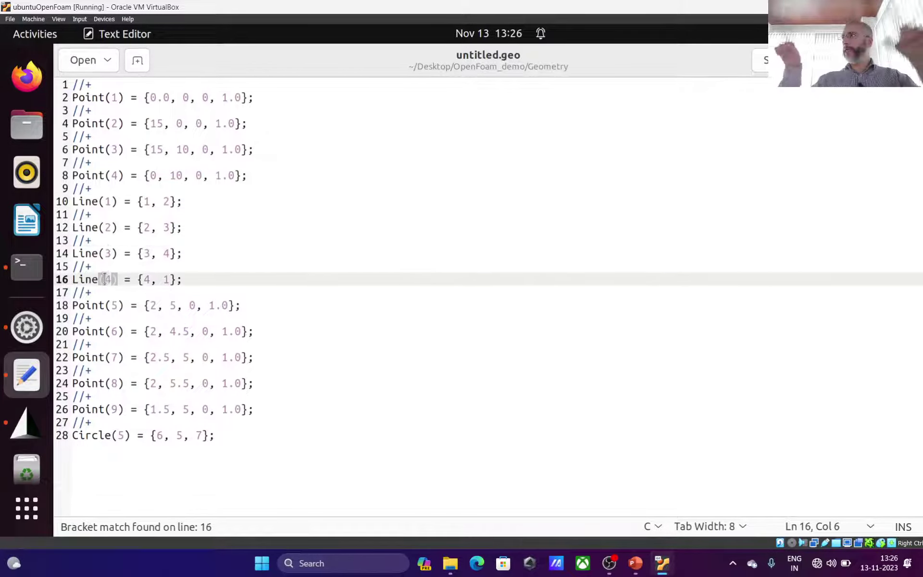
click(104, 305)
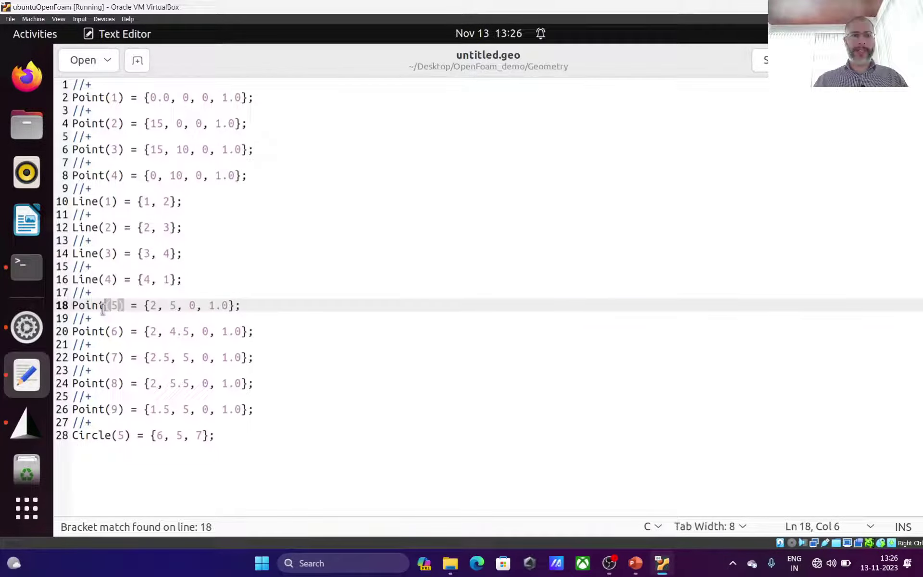
Examine the centre point's coordinates and the start, centre and end point references in the Circle(5) arc definition.
click(187, 309)
key(Left)
key(Left)
key(Left)
key(Left)
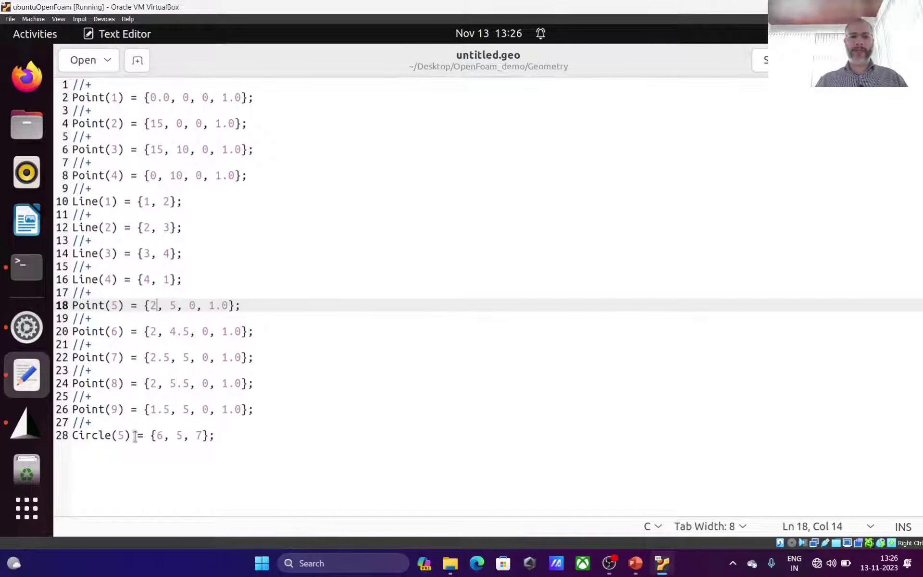
click(164, 436)
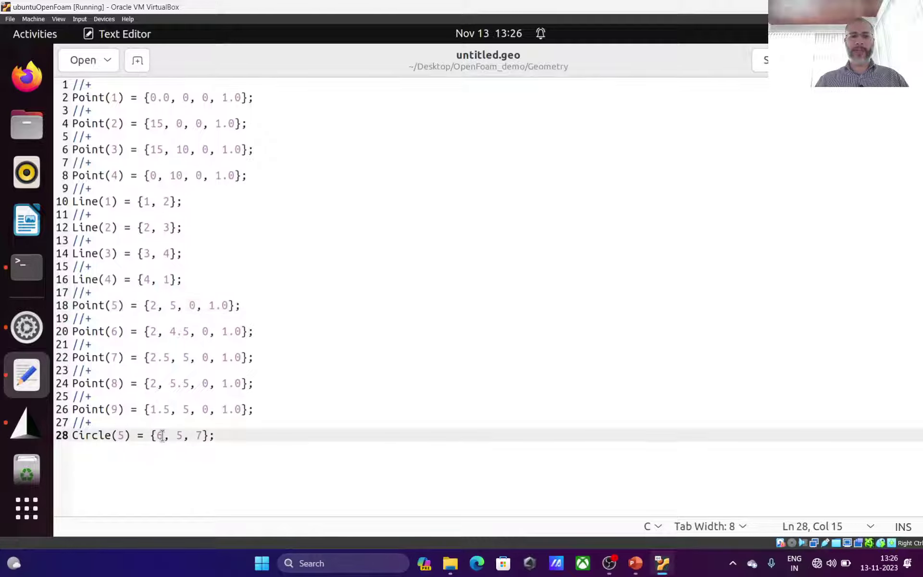
click(118, 332)
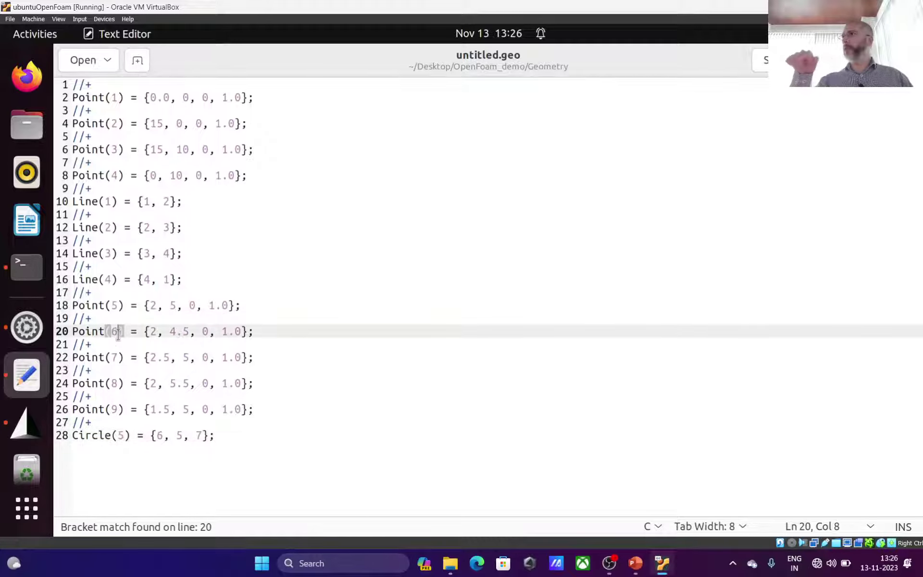
click(182, 433)
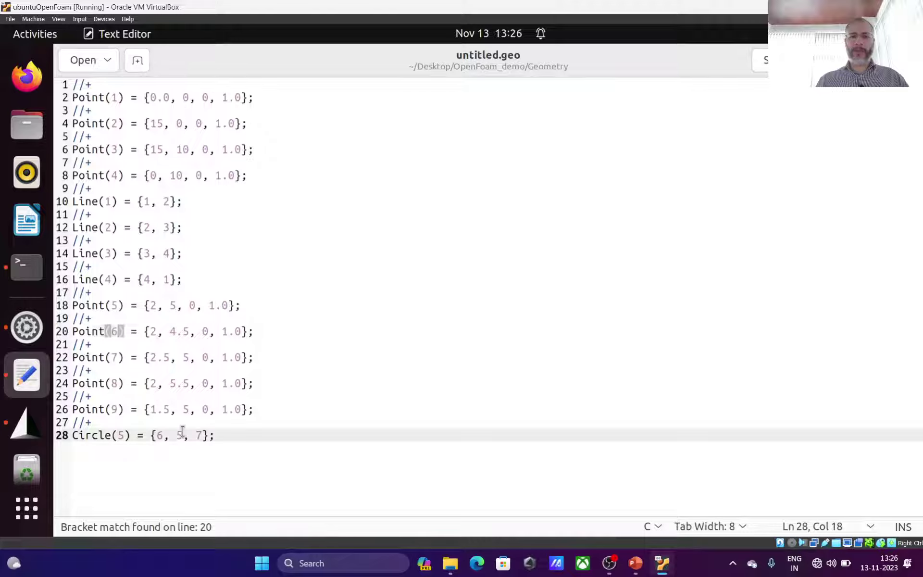
click(222, 435)
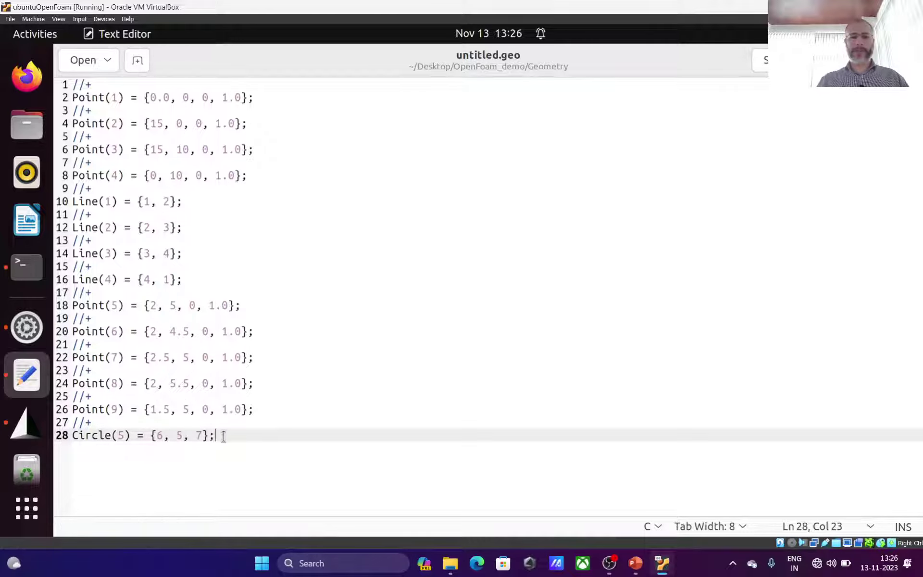
key(Left)
key(Left)
key(Left)
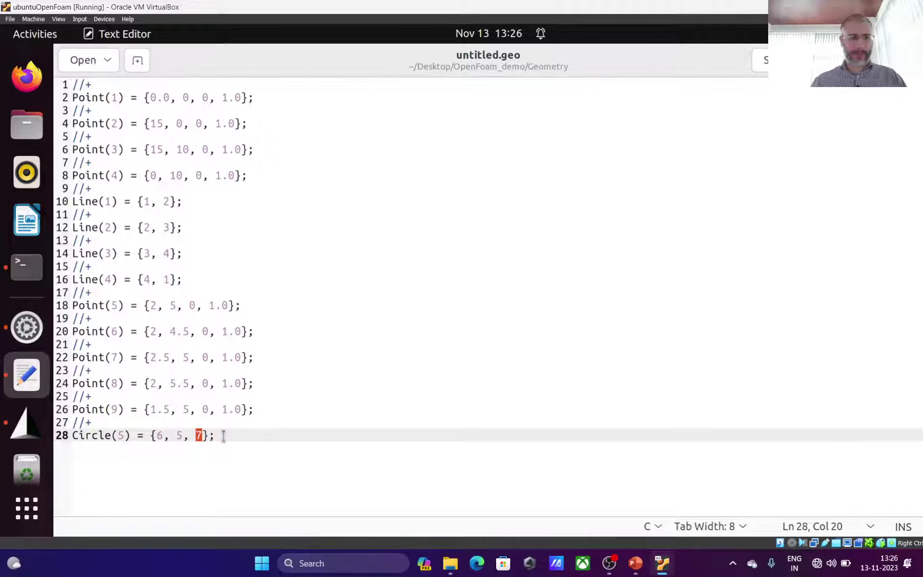
Copy the Circle(5) line and paste three duplicates of it on new lines at the end of the script.
key(Right)
key(Right)
key(Right)
key(shift+Home)
key(ctrl+c)
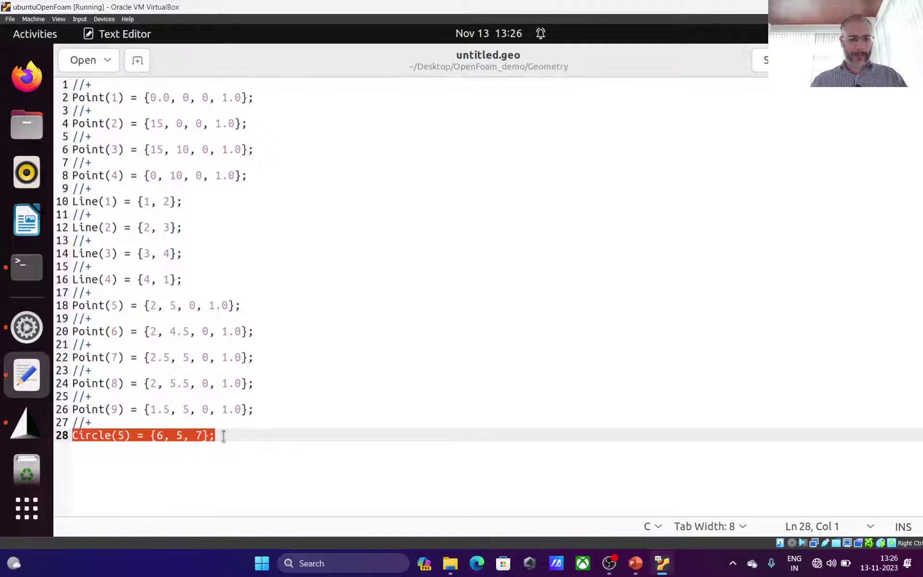
key(End)
key(Return)
key(Return)
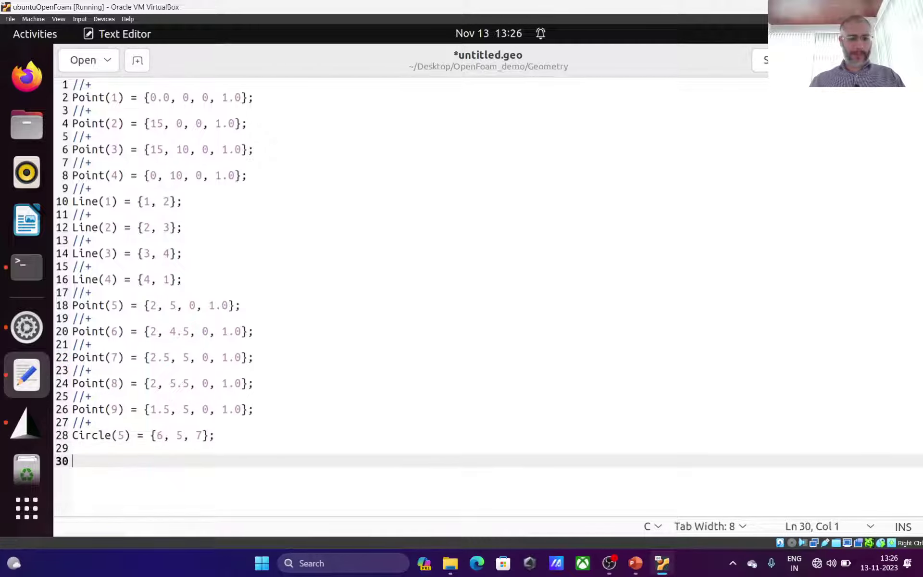
key(BackSpace)
key(ctrl+v)
key(Return)
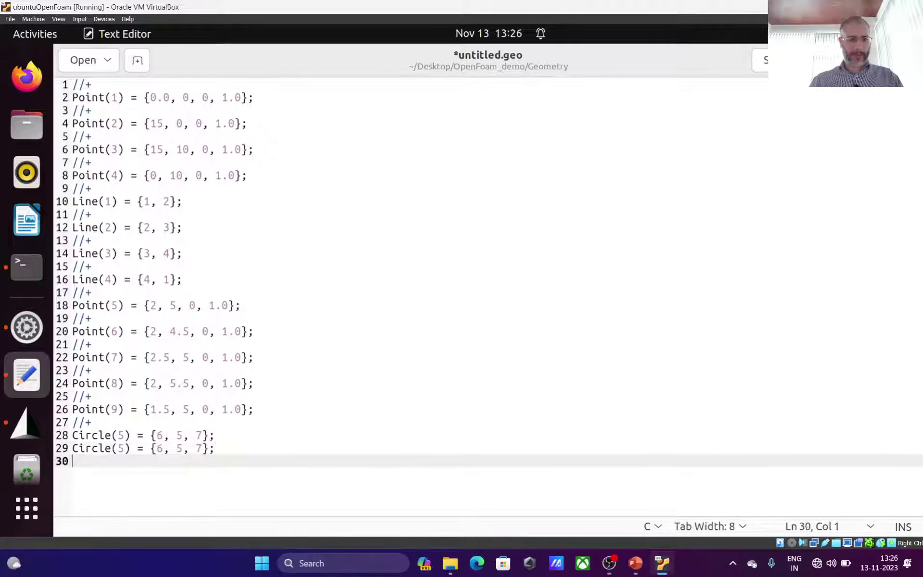
key(ctrl+v)
key(Return)
key(ctrl+v)
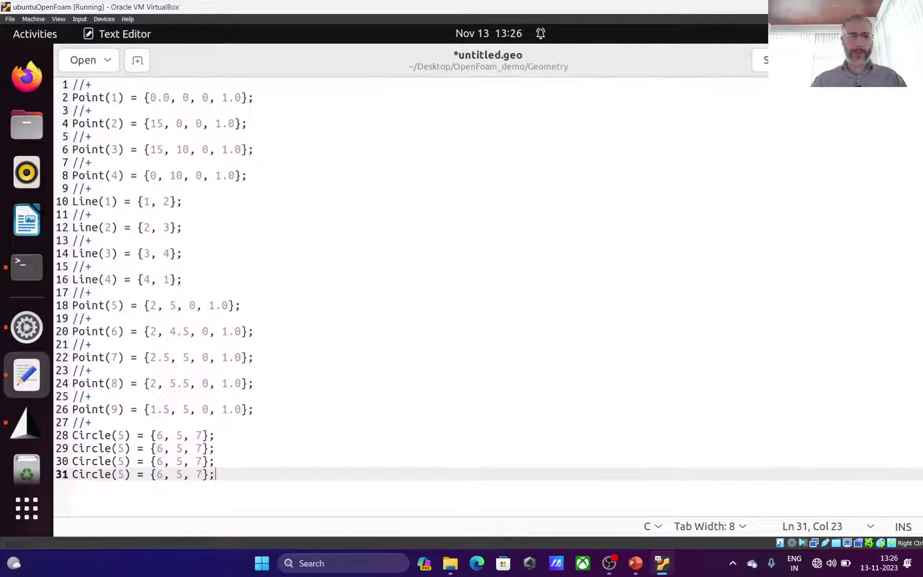
Renumber the three duplicated arc definitions as Circle(6), Circle(7) and Circle(8).
click(123, 448)
key(BackSpace)
text(6)
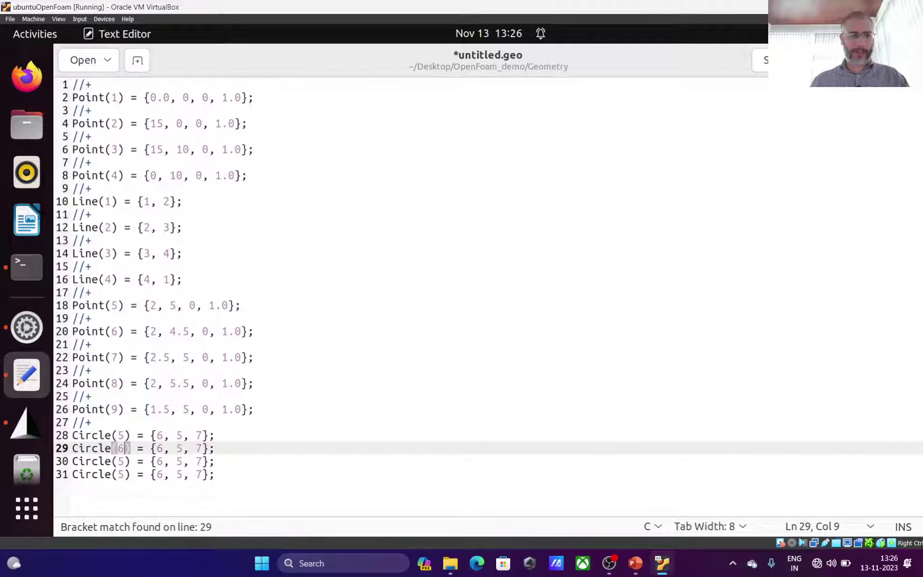
click(124, 461)
key(BackSpace)
text(7)
click(124, 474)
key(BackSpace)
text(8)
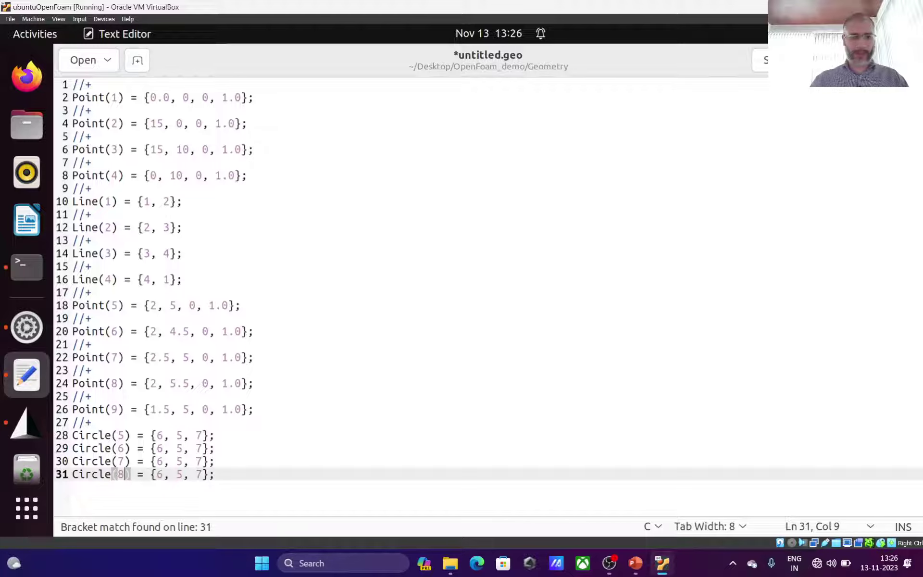
Change the Circle(6) arc's point references to {7, 5, 8}.
click(216, 474)
key(Up)
key(Up)
key(Up)
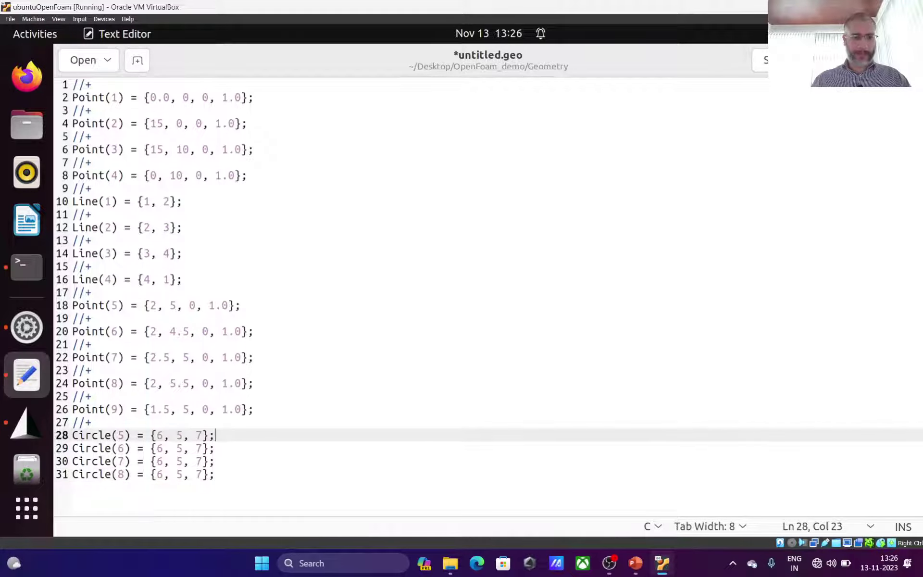
key(Down)
key(Left)
key(Left)
key(Left)
key(Left)
key(Left)
key(Left)
key(Left)
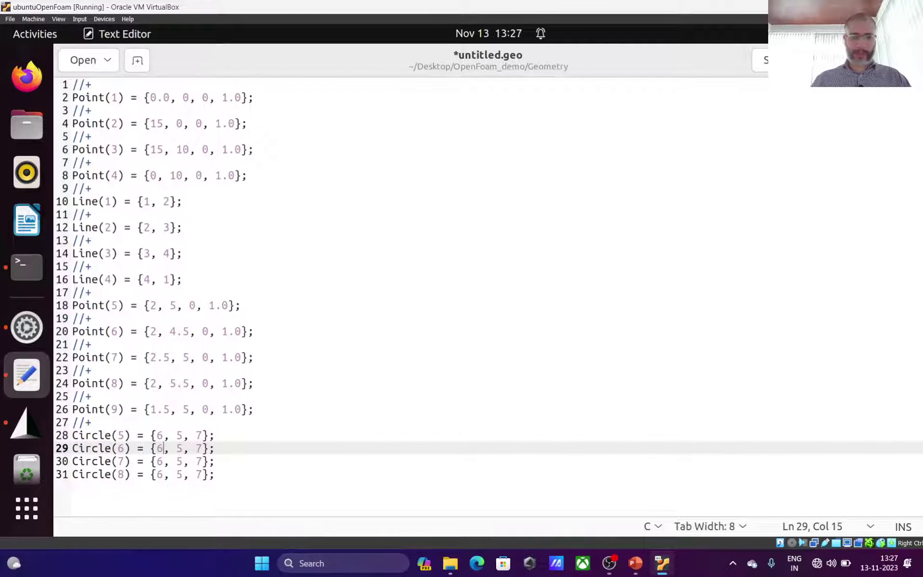
key(BackSpace)
text(7)
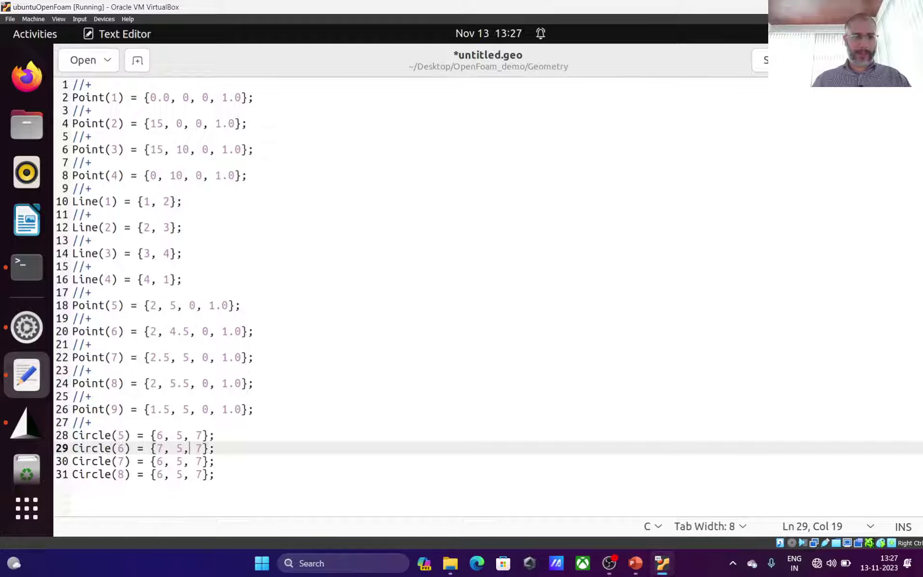
key(Right)
key(Right)
key(BackSpace)
text(8)
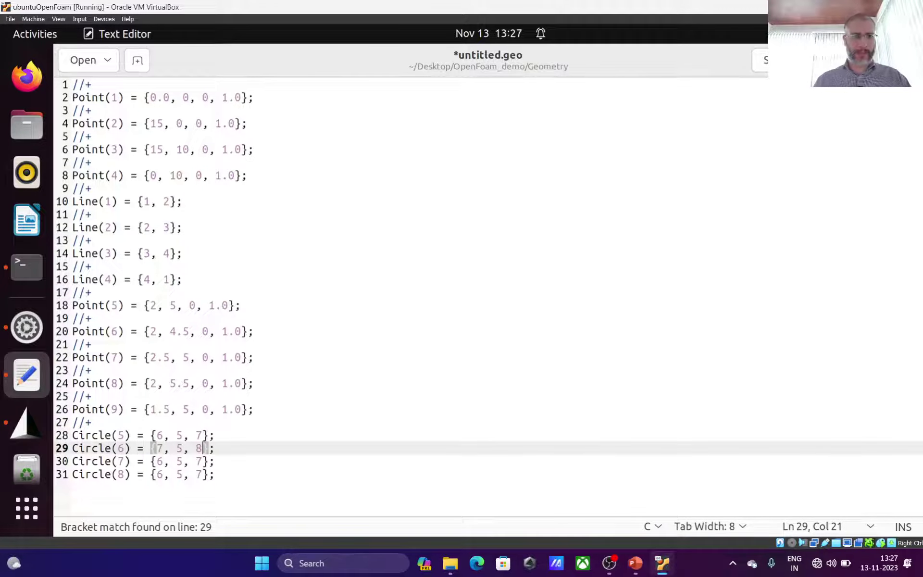
Change the Circle(7) arc's point references to {8, 5, 9}.
key(Down)
key(Left)
key(Left)
key(Left)
key(Left)
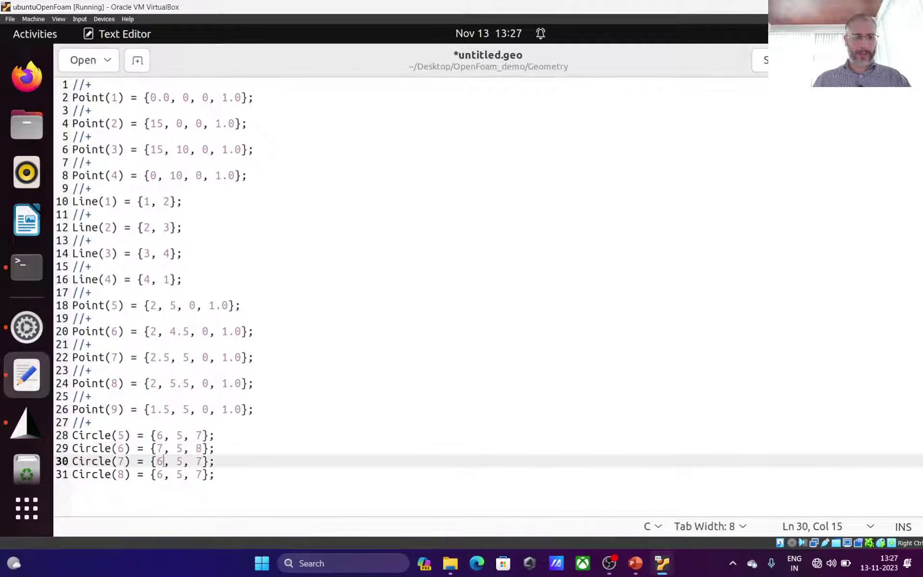
key(BackSpace)
text(8)
key(Right)
key(Right)
key(Right)
key(Right)
key(Right)
key(Right)
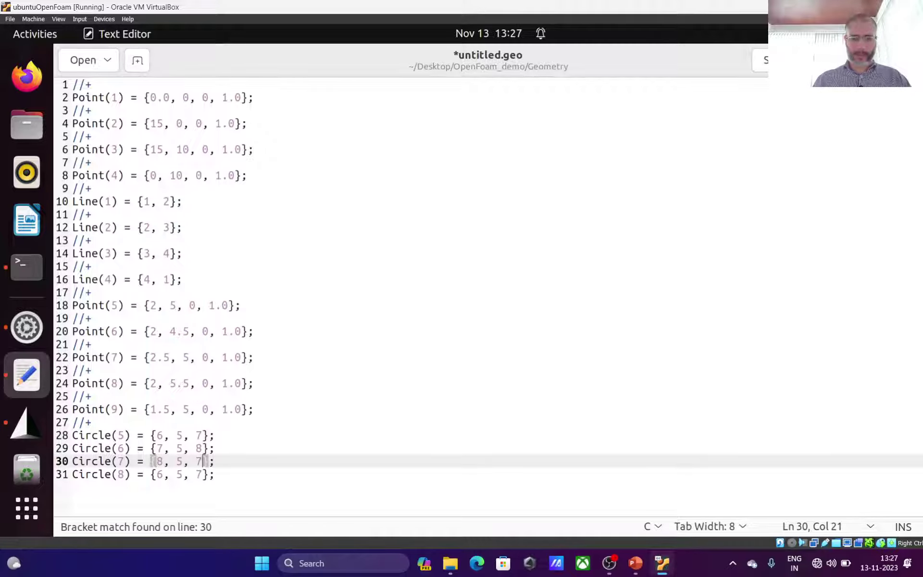
key(BackSpace)
text(9)
Change the Circle(8) arc's point references to {9, 5, 6}.
key(Down)
key(Left)
key(Left)
key(Left)
key(Left)
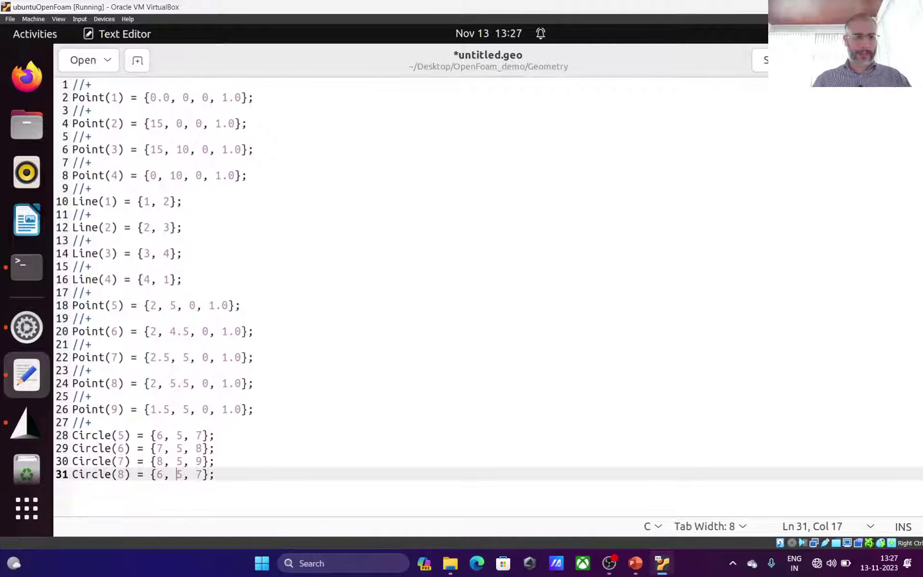
key(BackSpace)
text(9)
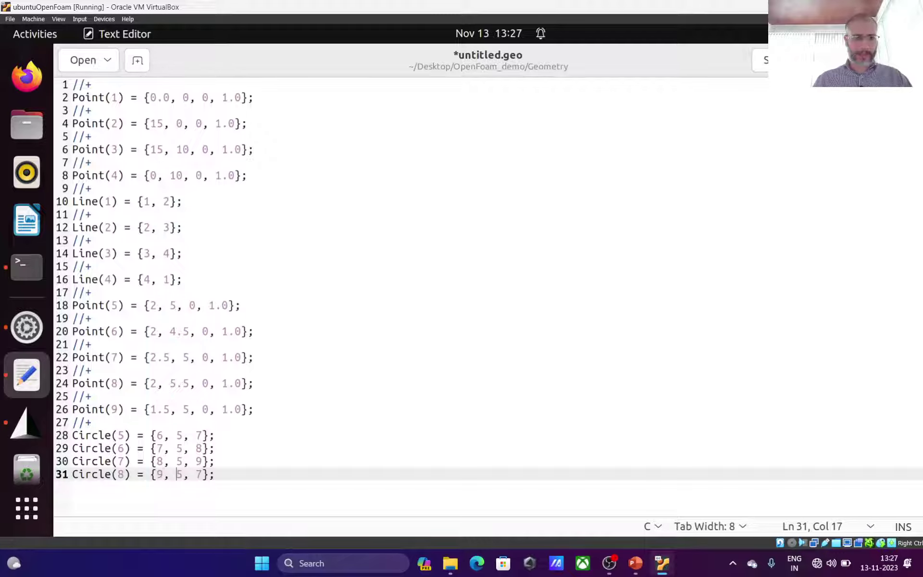
key(Right)
key(Right)
key(Right)
key(Right)
key(BackSpace)
text(6)
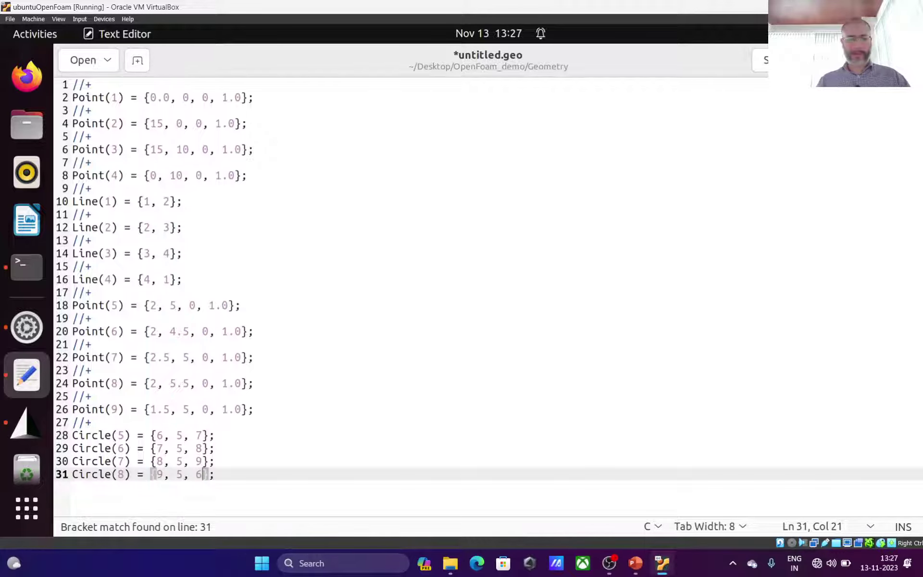
Save untitled.geo, switch to Gmsh and reload the script there.
click(248, 471)
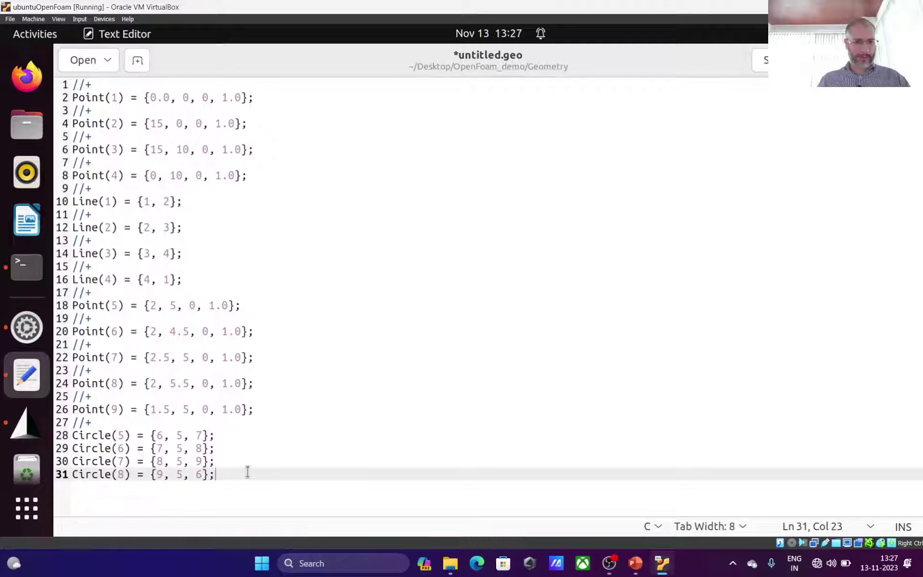
key(ctrl+s)
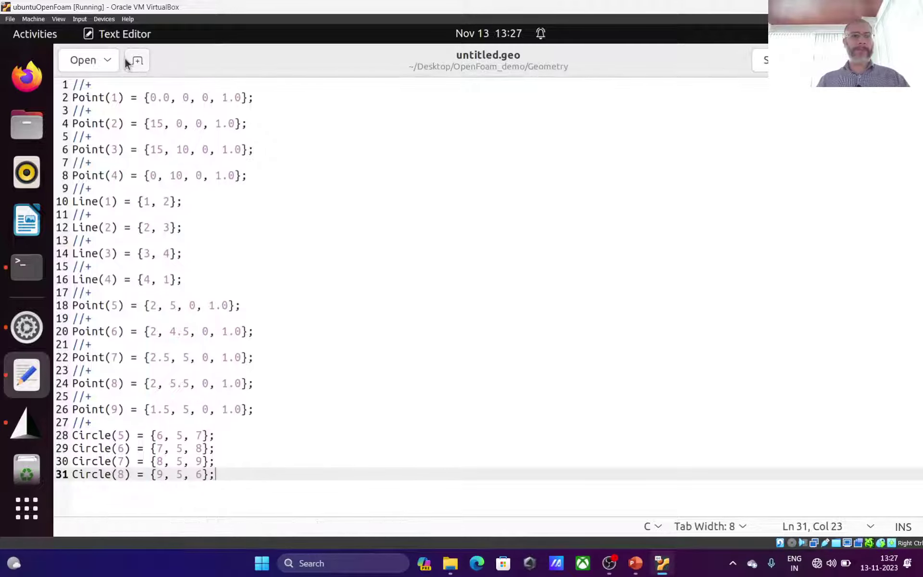
key(alt+Tab)
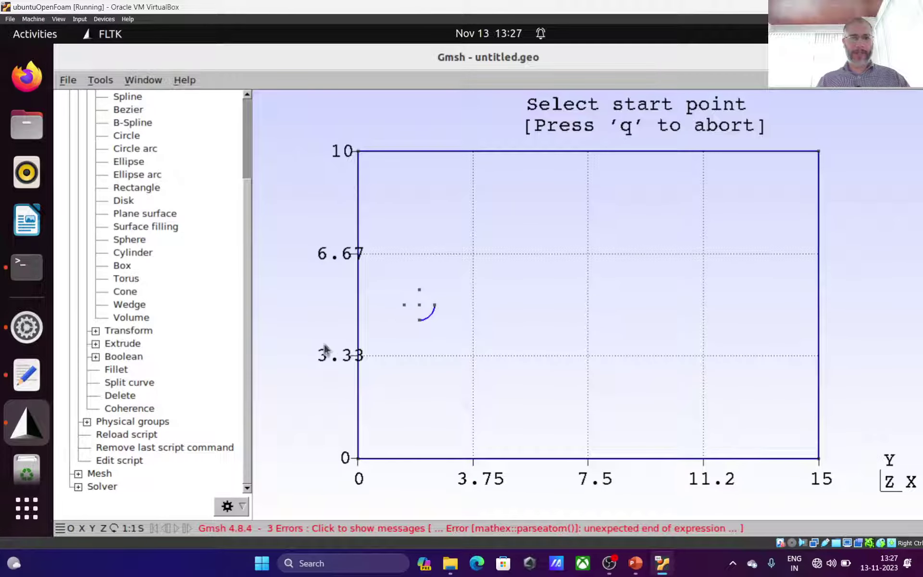
click(123, 436)
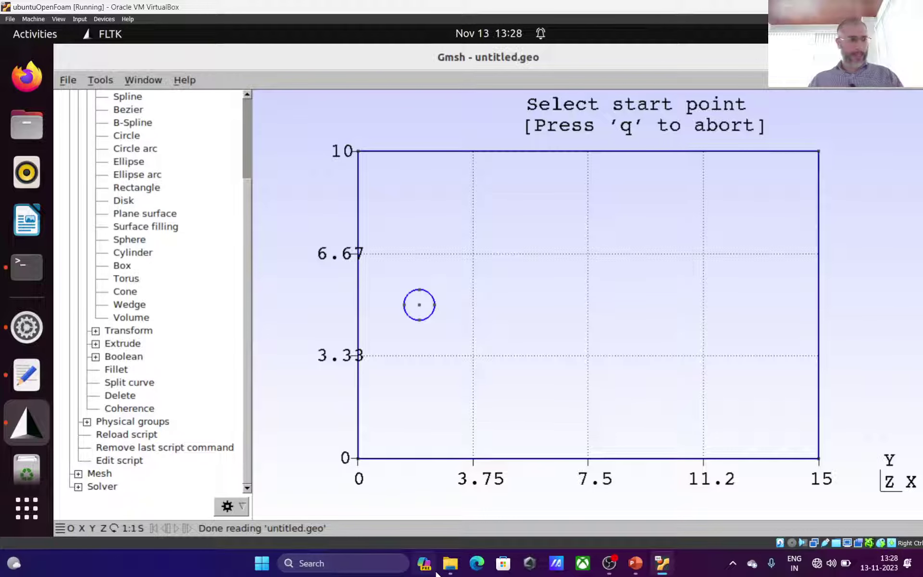
Create a plane surface bounded by the outer rectangle, with the circle as its hole.
click(633, 566)
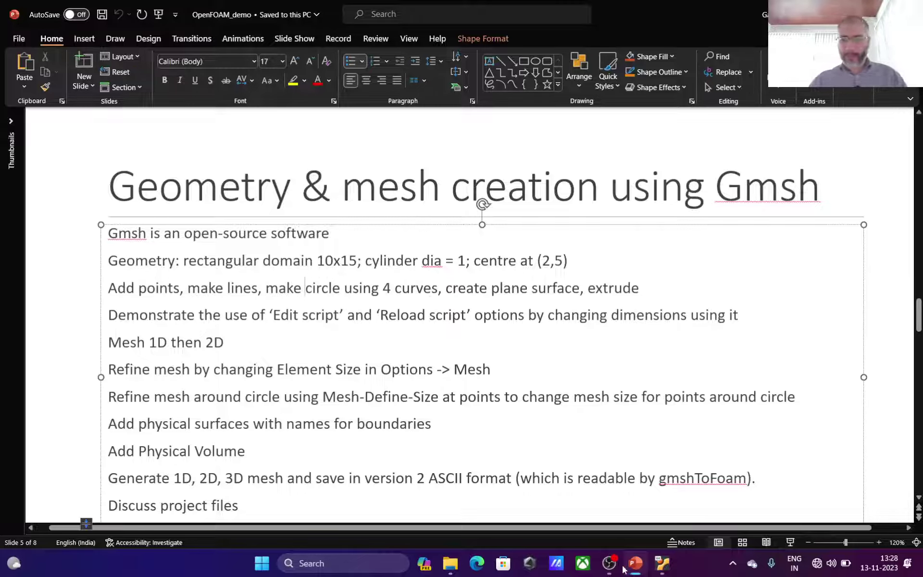
click(662, 563)
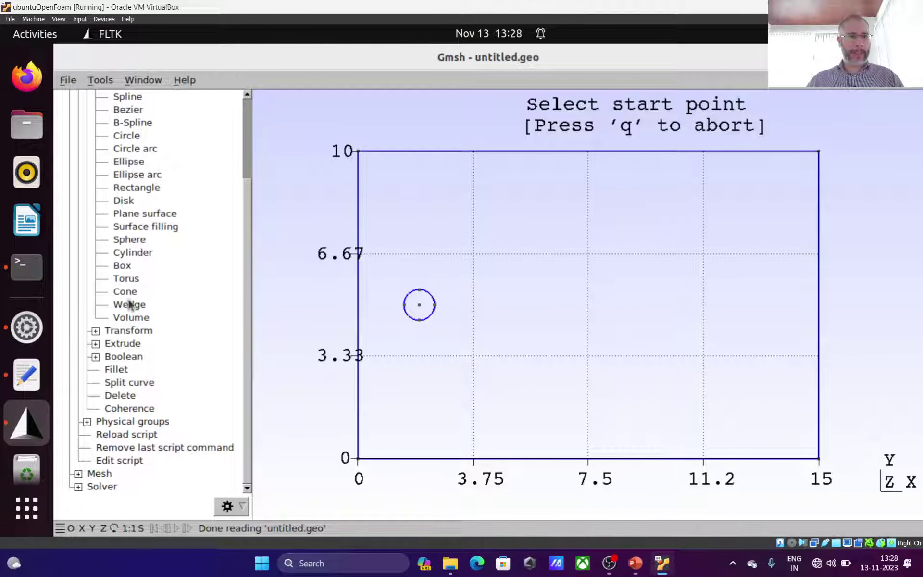
click(146, 213)
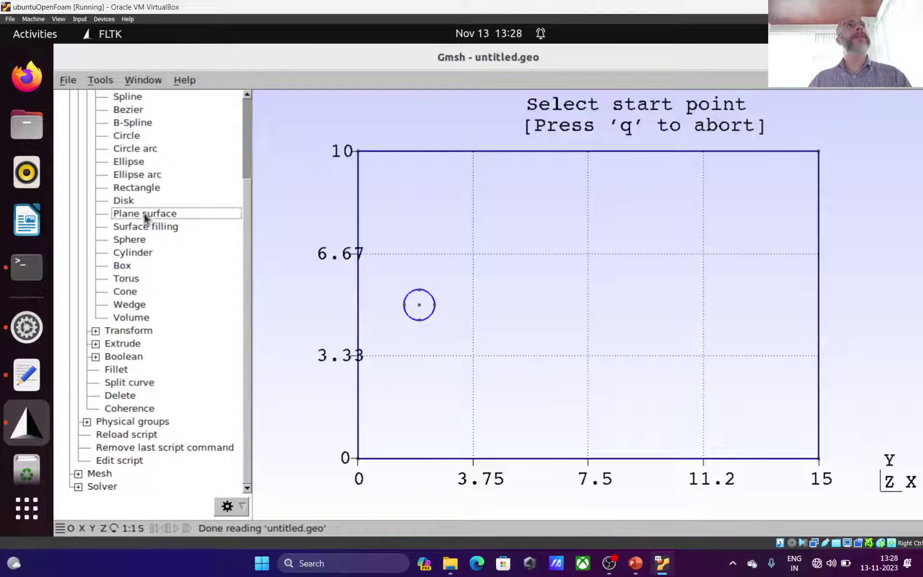
click(500, 151)
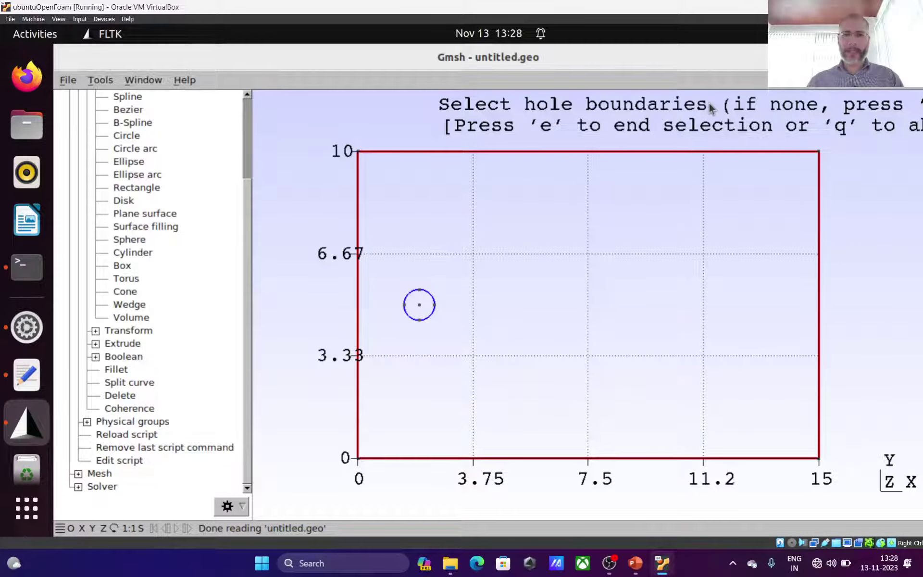
click(409, 291)
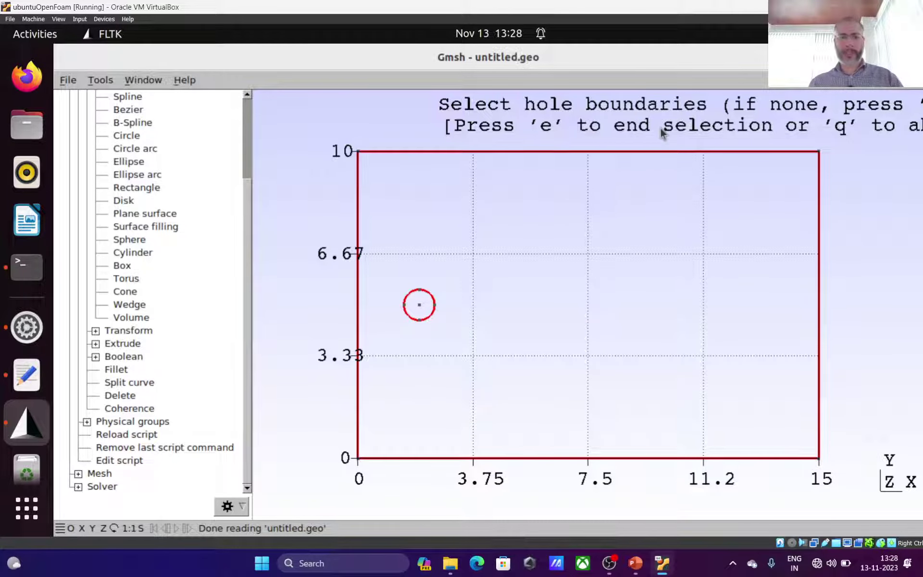
key(e)
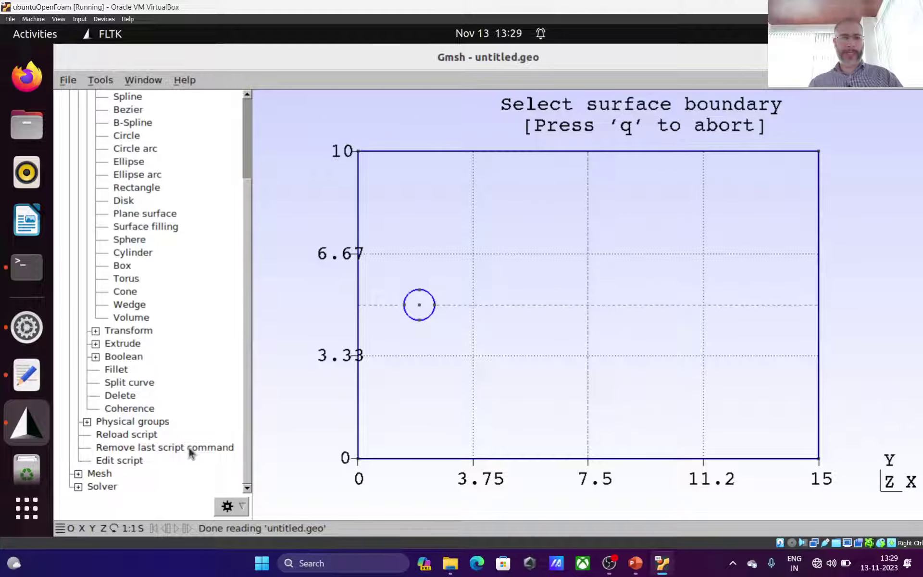
Open the geometry script in the text editor, reload it from disk and review its Circle, Curve Loop and Plane Surface entries.
click(140, 460)
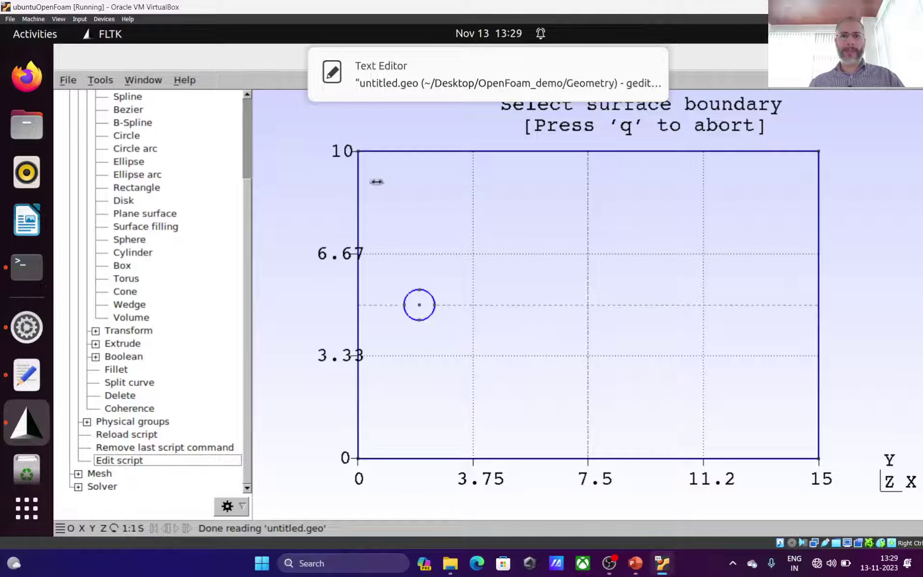
click(494, 89)
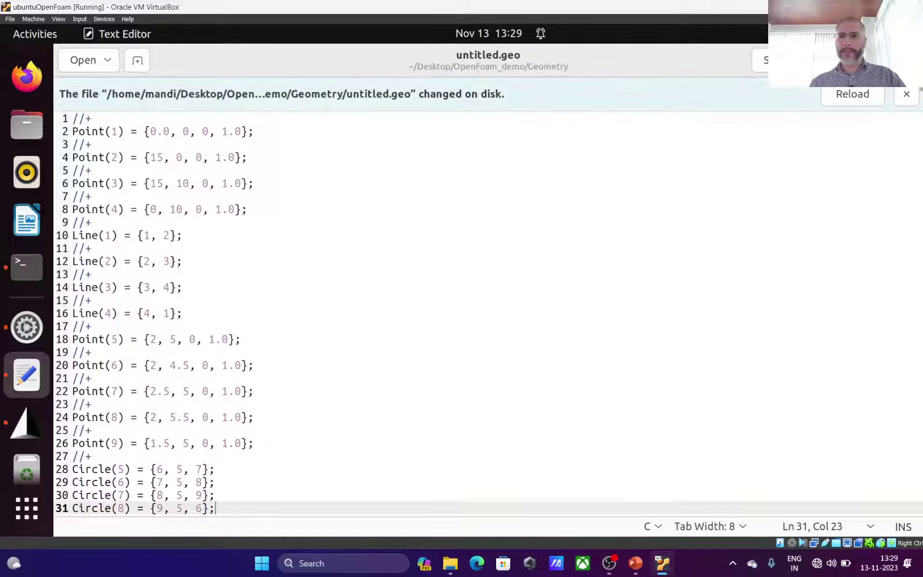
click(845, 99)
scroll(255, 364, down, 1)
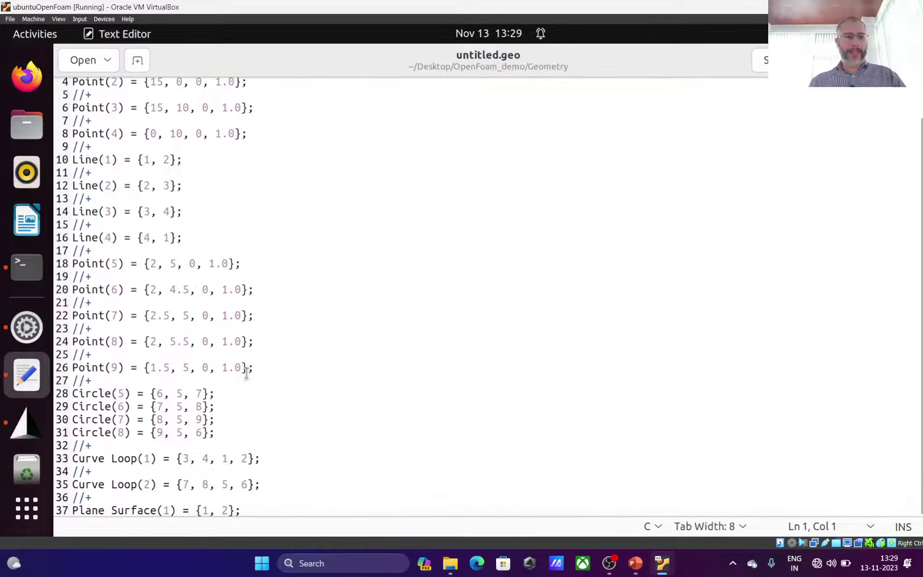
triple_click(221, 431)
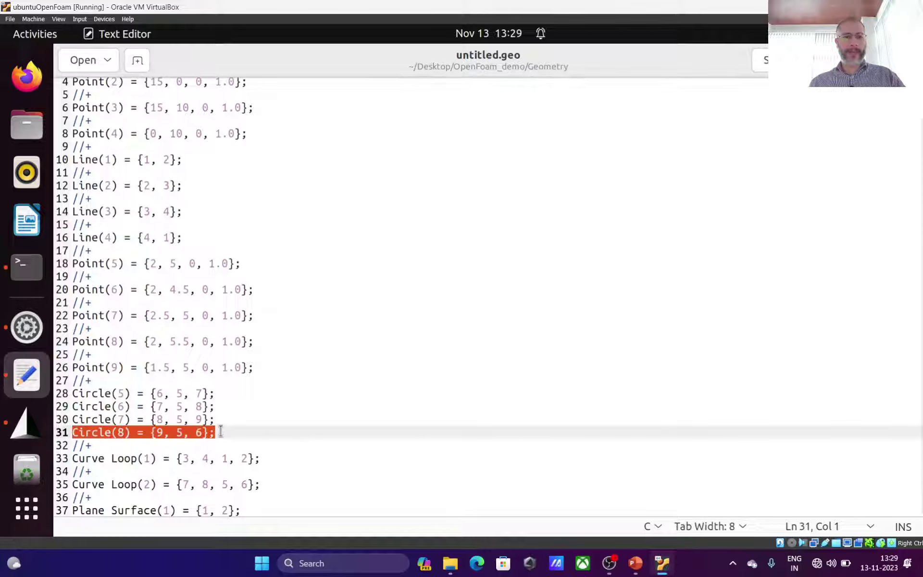
click(221, 431)
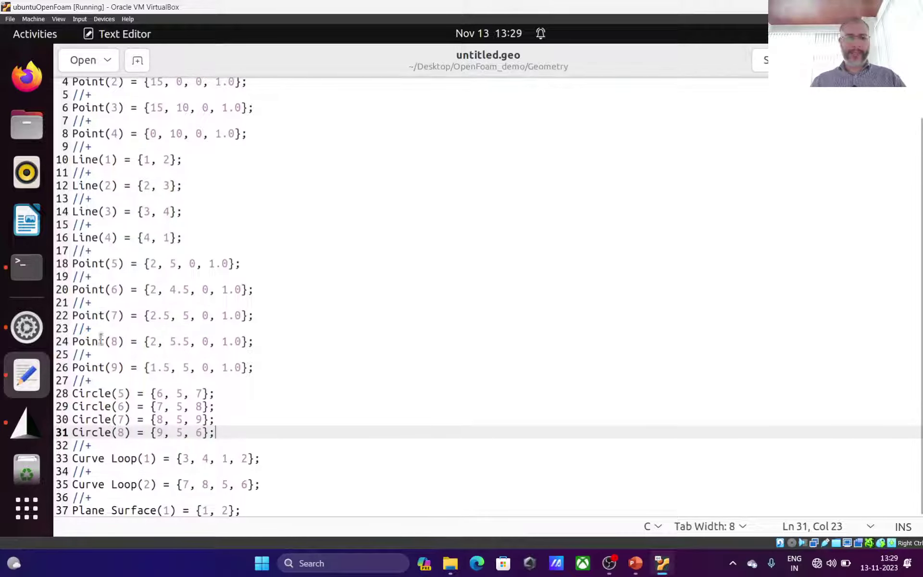
click(210, 510)
click(234, 510)
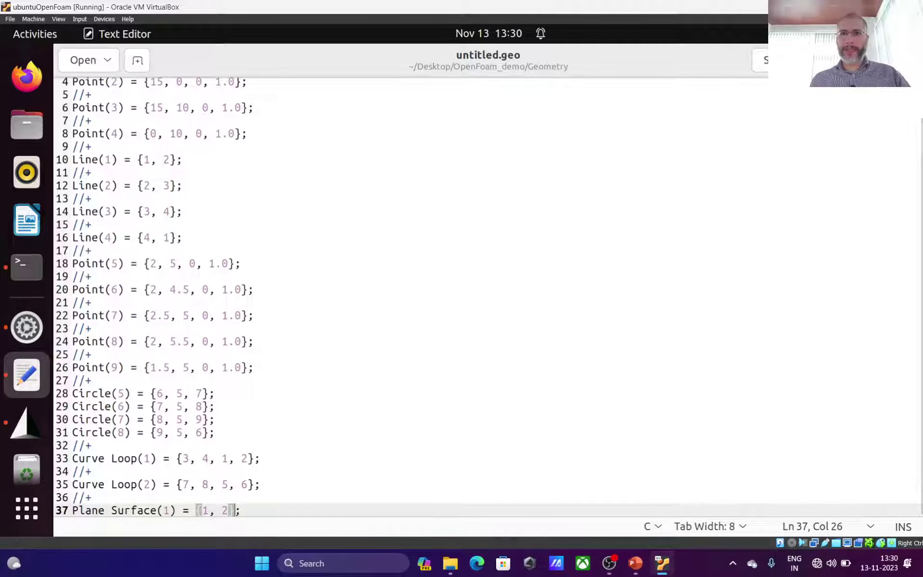
Save a copy of the script as circle.geo in the Desktop/OpenFoam_demo/Geometry folder.
click(817, 60)
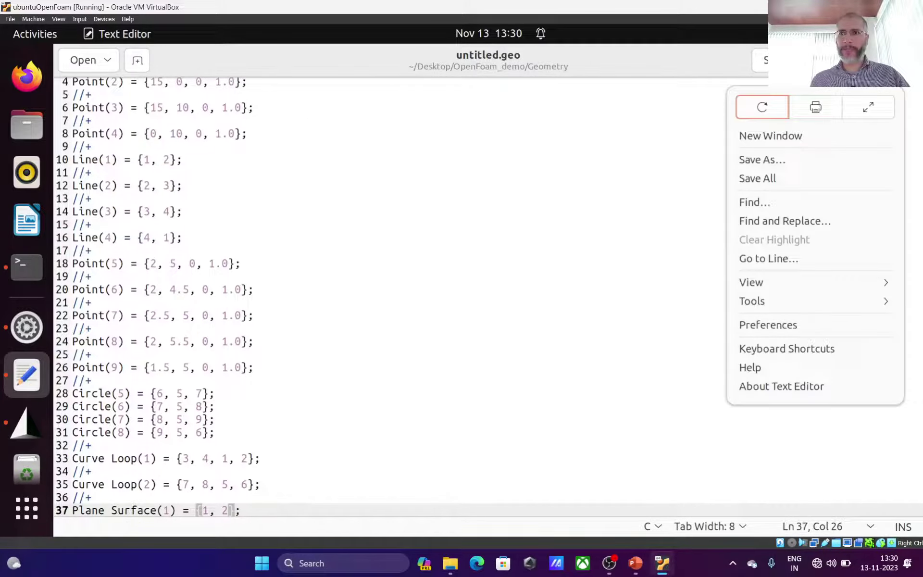
click(773, 160)
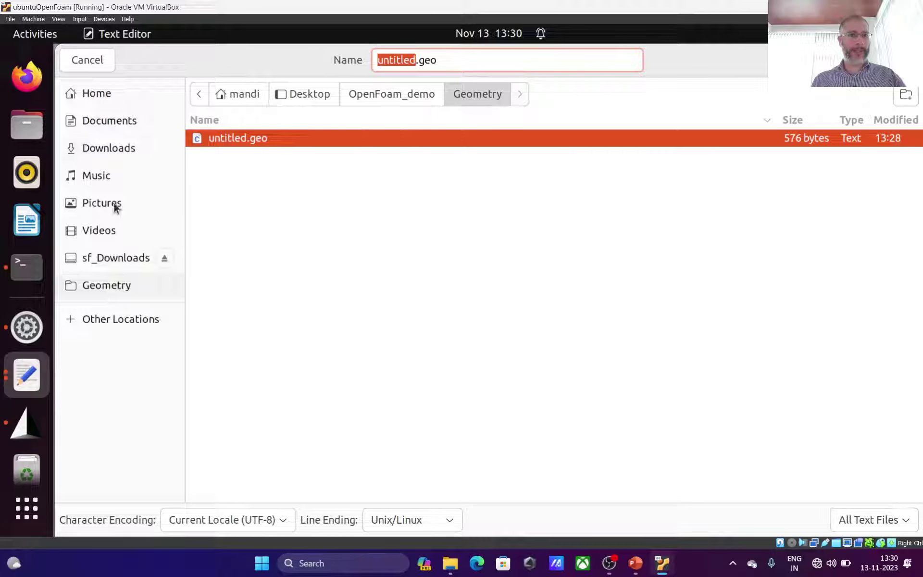
click(105, 94)
click(312, 91)
click(482, 97)
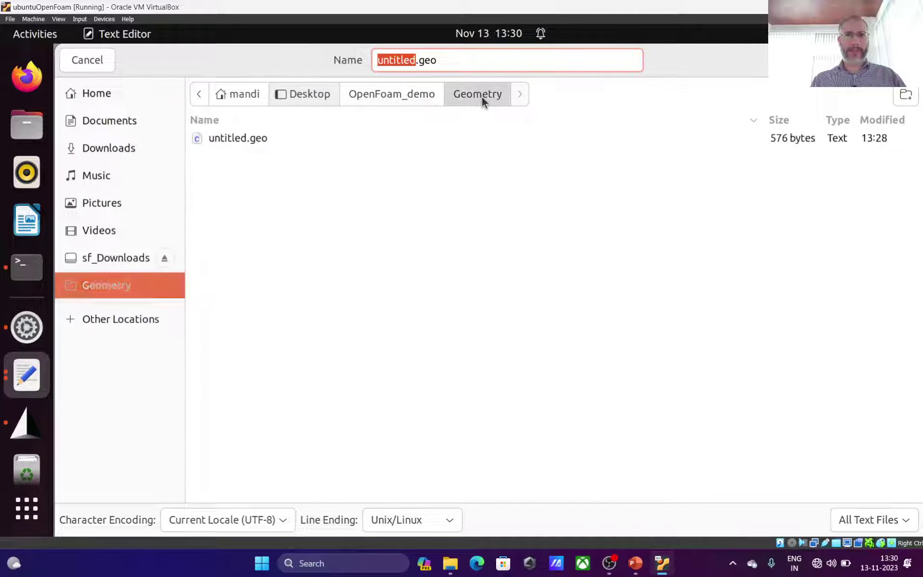
click(260, 139)
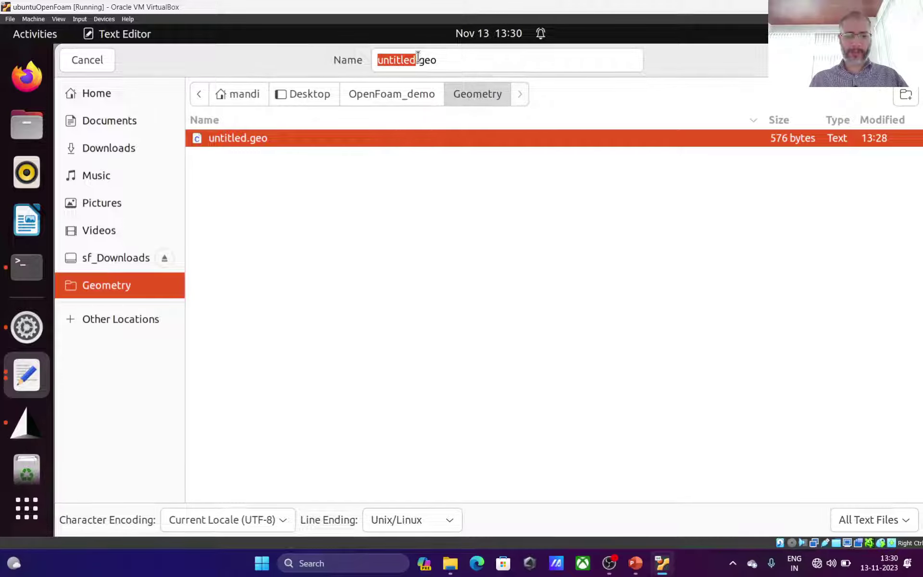
text(ci)
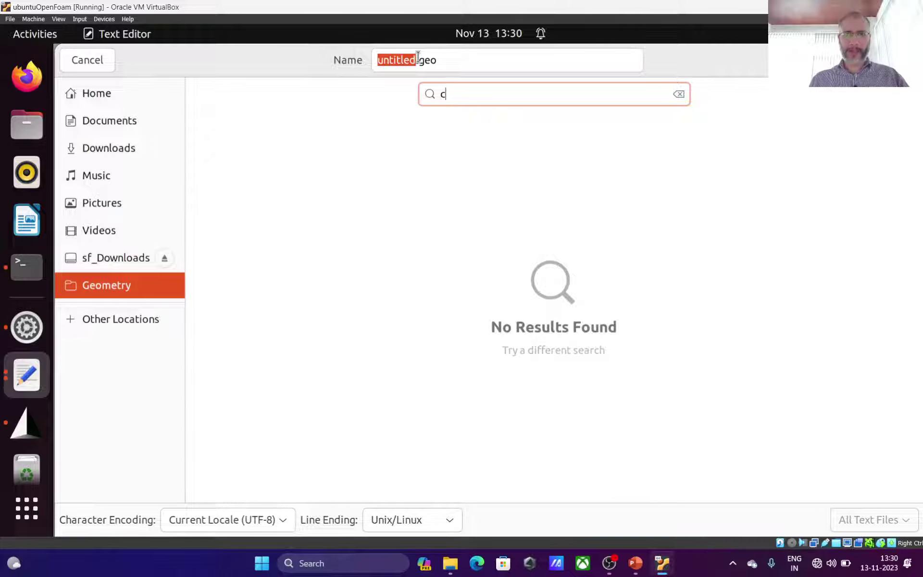
key(BackSpace)
click(418, 57)
key(BackSpace)
key(BackSpace)
key(BackSpace)
key(BackSpace)
key(BackSpace)
key(BackSpace)
key(BackSpace)
key(BackSpace)
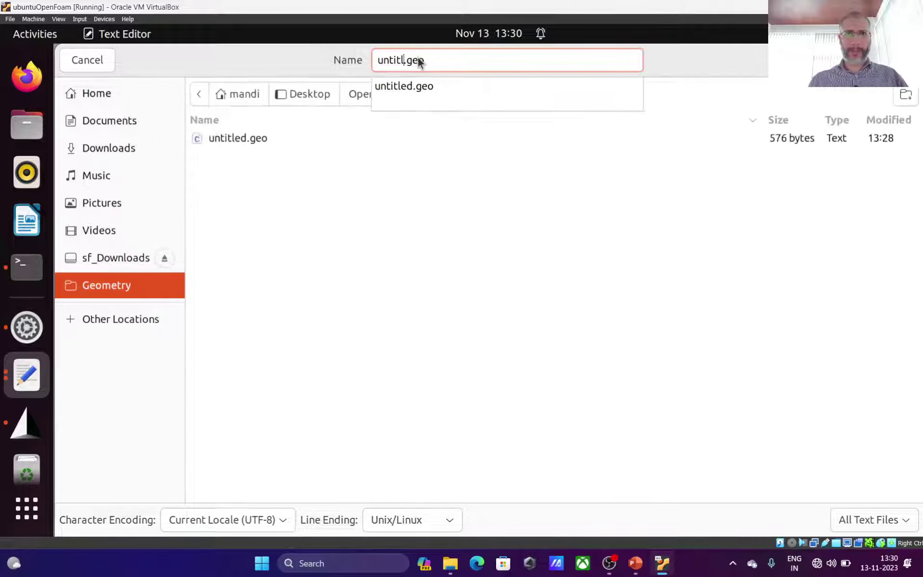
text(circle)
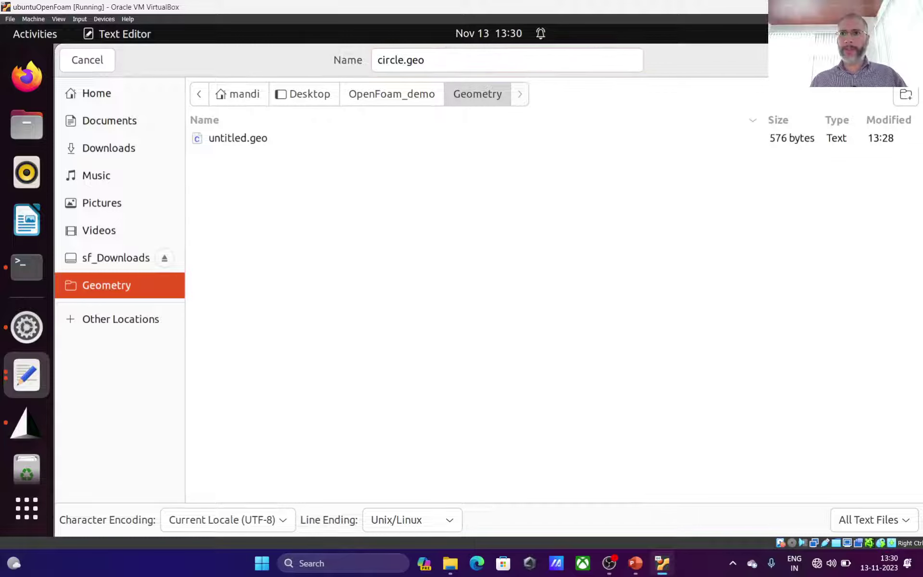
key(Return)
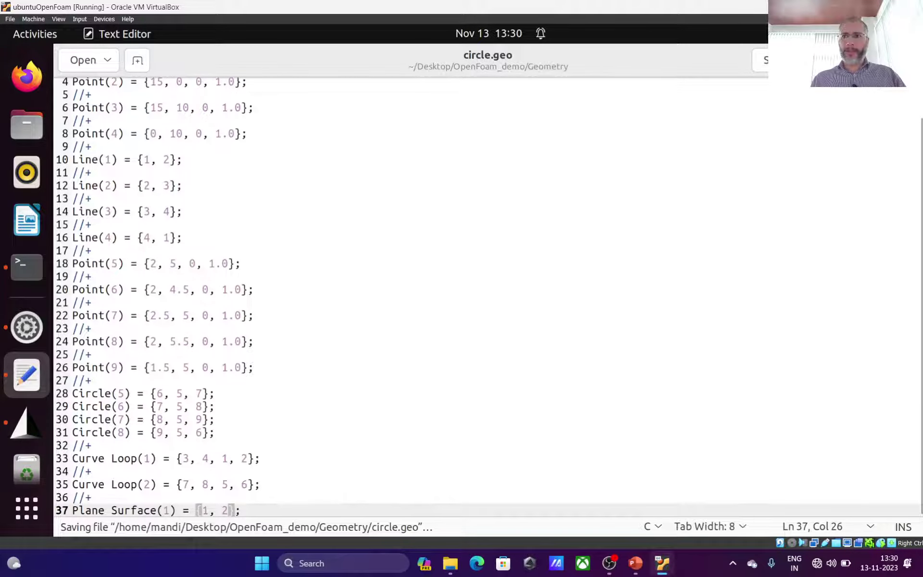
Close the text editor and quit Gmsh.
key(ctrl+q)
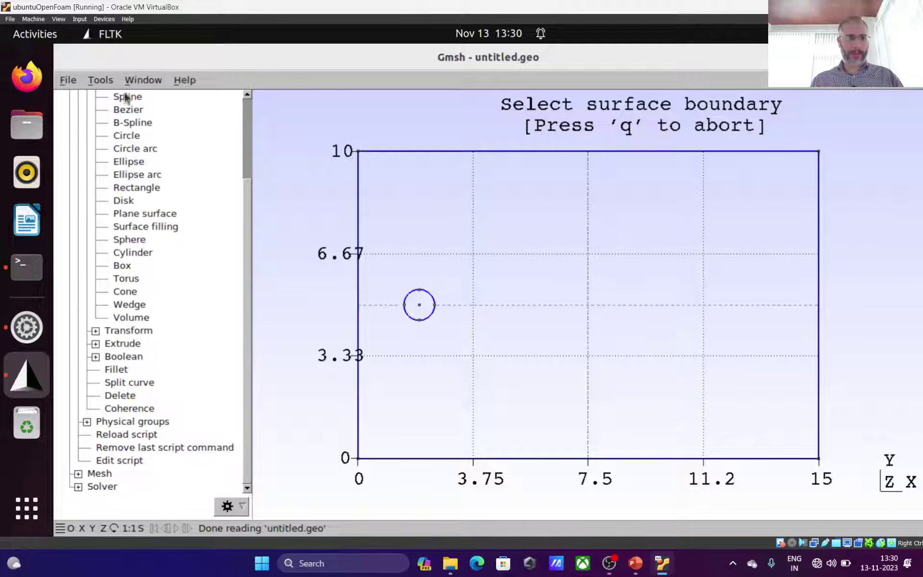
click(68, 80)
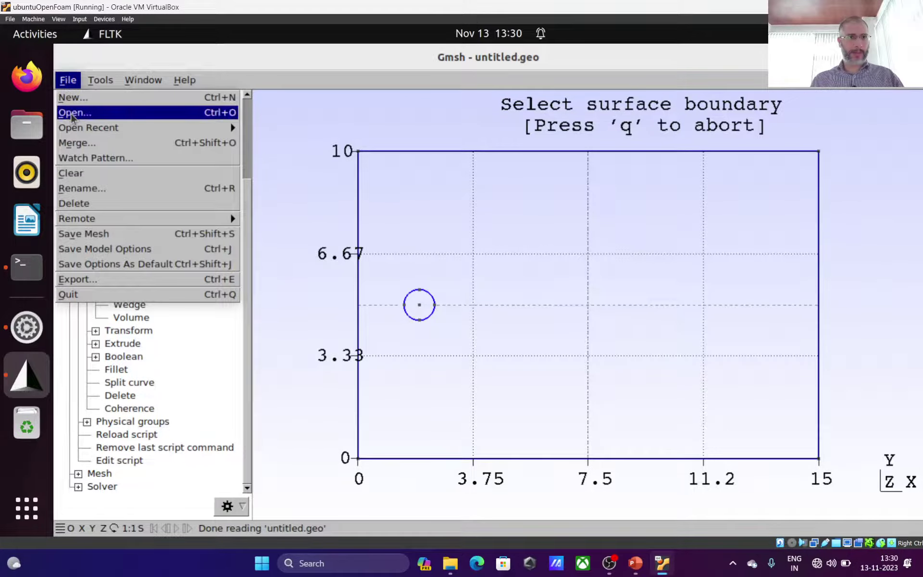
click(68, 294)
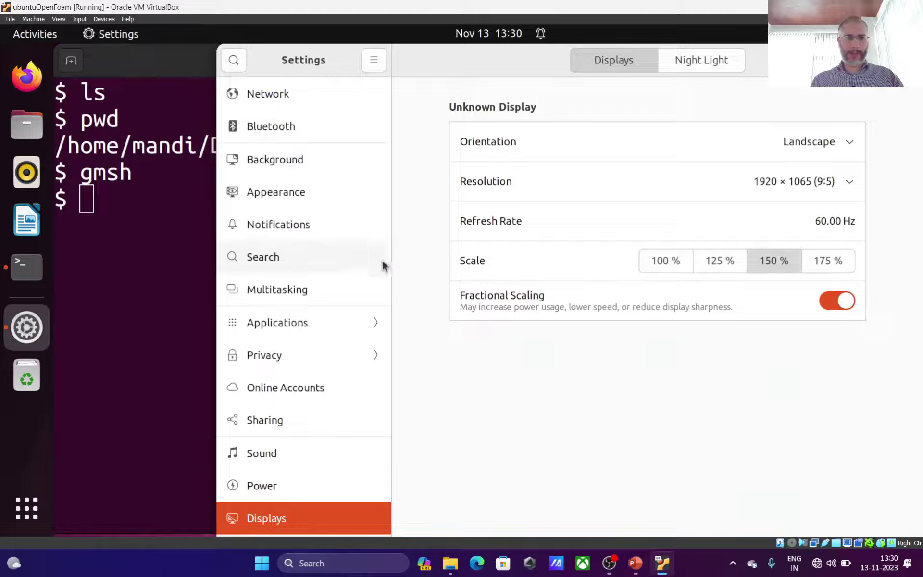
Switch to the terminal and list the files in the Geometry folder with ls.
click(159, 282)
text(gmsh)
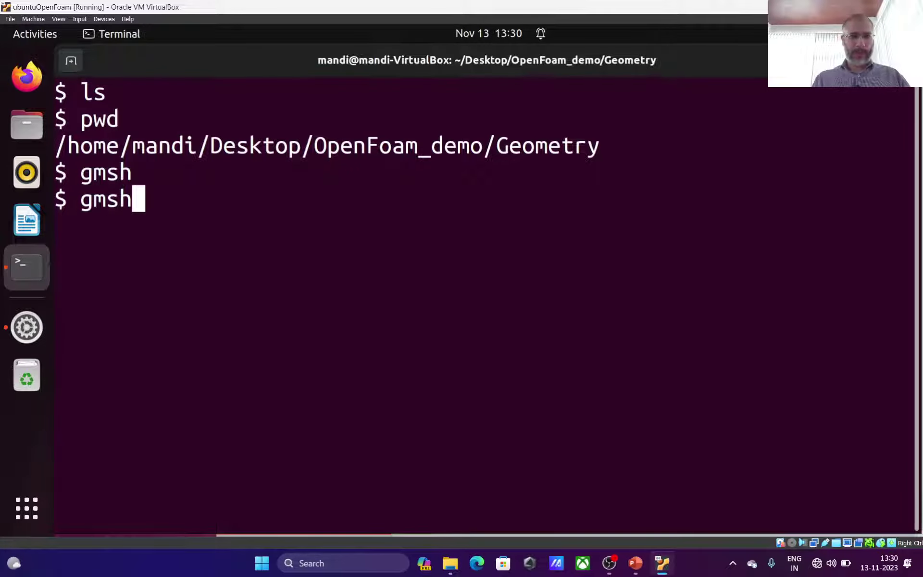
key(BackSpace)
key(BackSpace)
key(BackSpace)
key(BackSpace)
key(BackSpace)
text(ls)
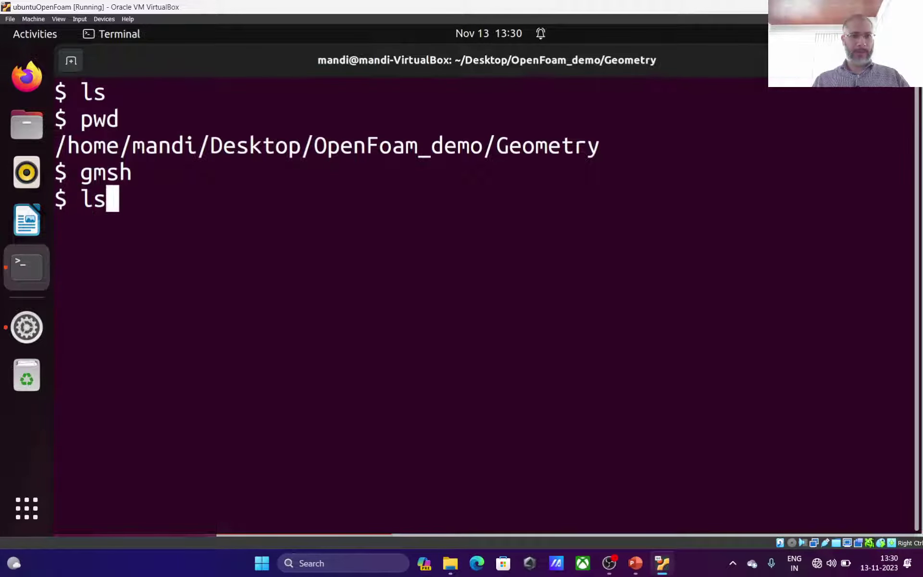
key(Return)
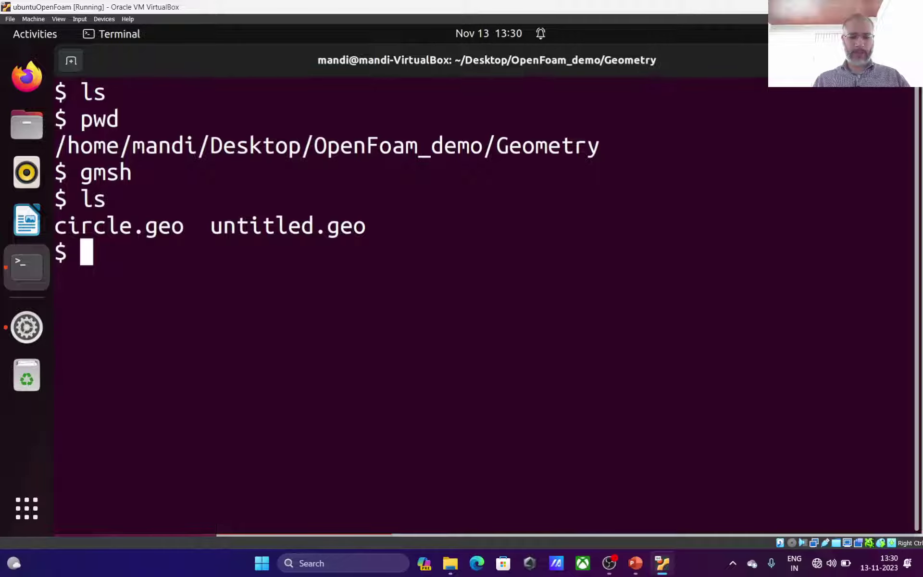
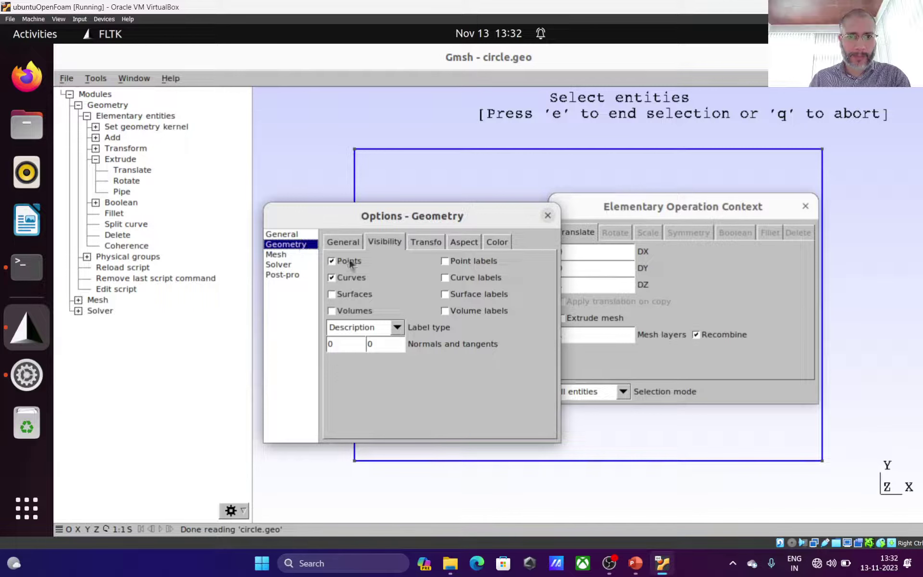
Turn on surface visibility in the geometry options and extrude the plane surface around the circle by DX 0, DY 0, DZ 1.
click(355, 293)
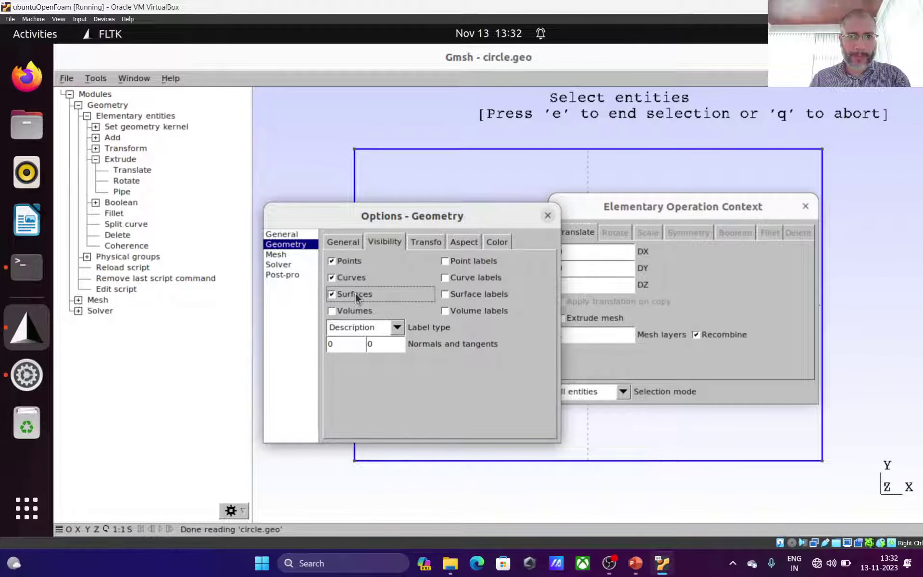
click(548, 216)
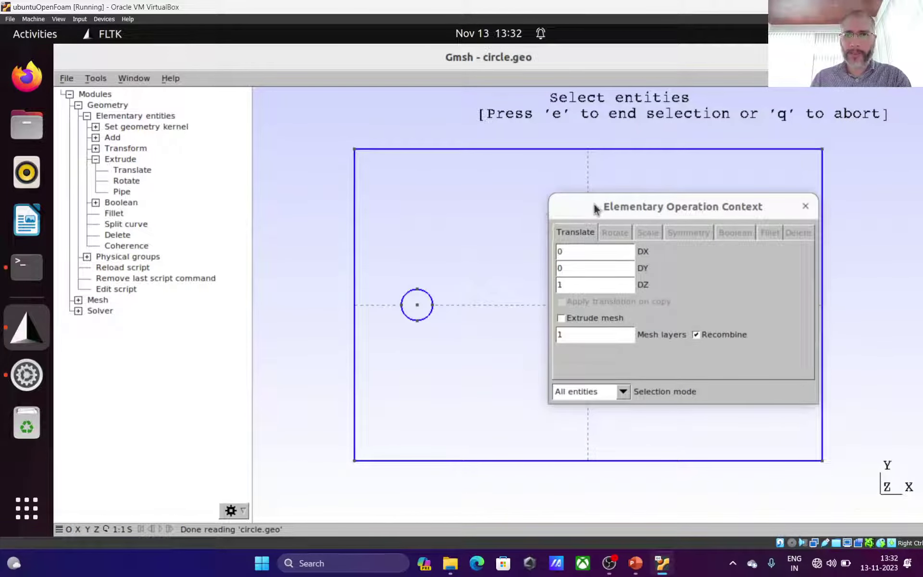
drag(592, 204, 139, 259)
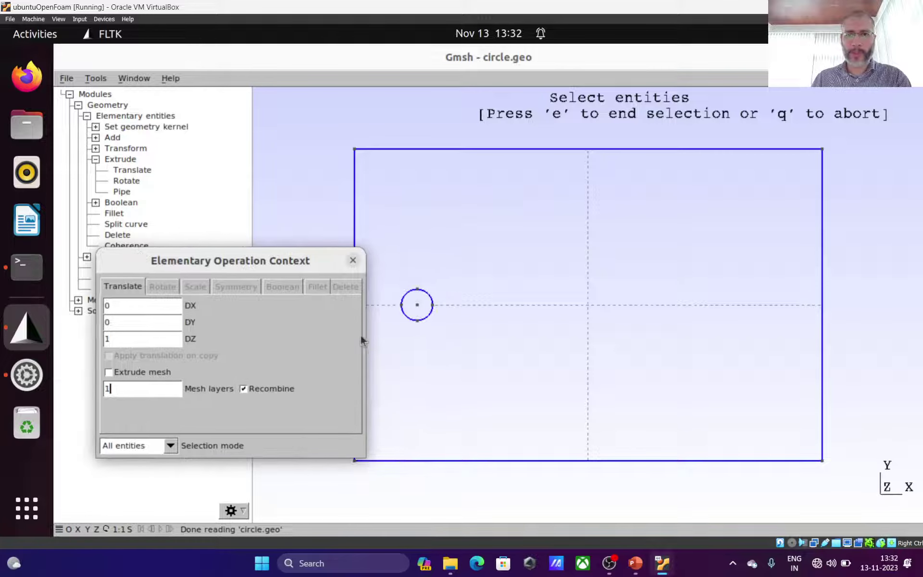
click(466, 305)
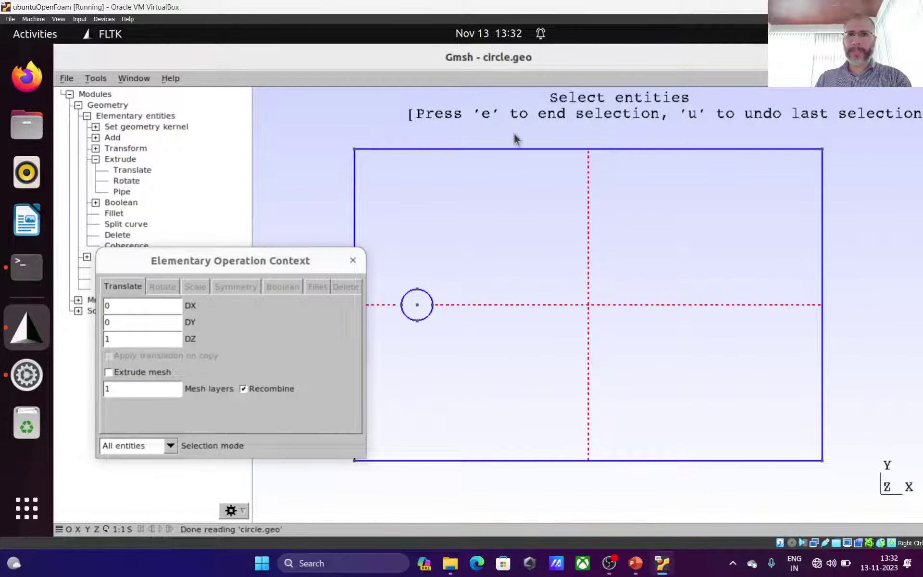
mouse_move(469, 146)
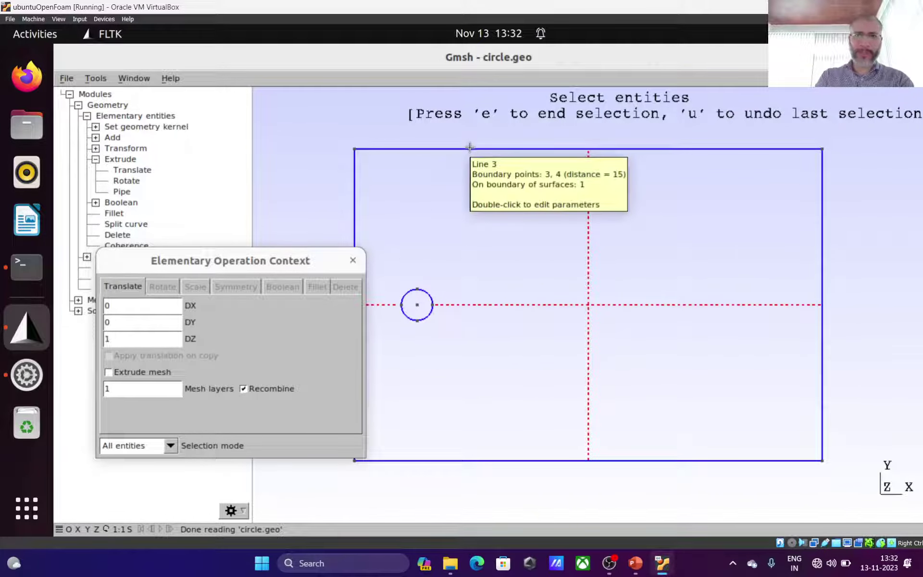
key(u)
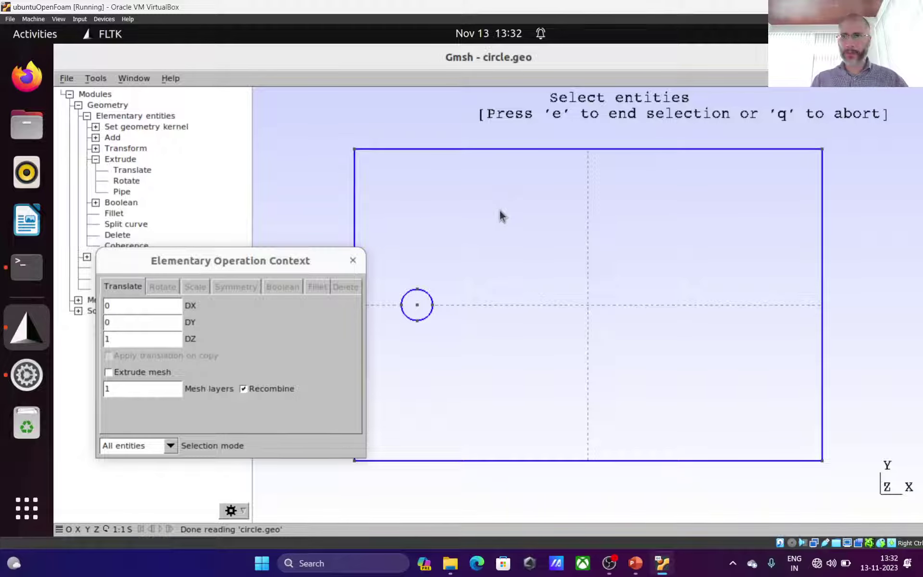
key(q)
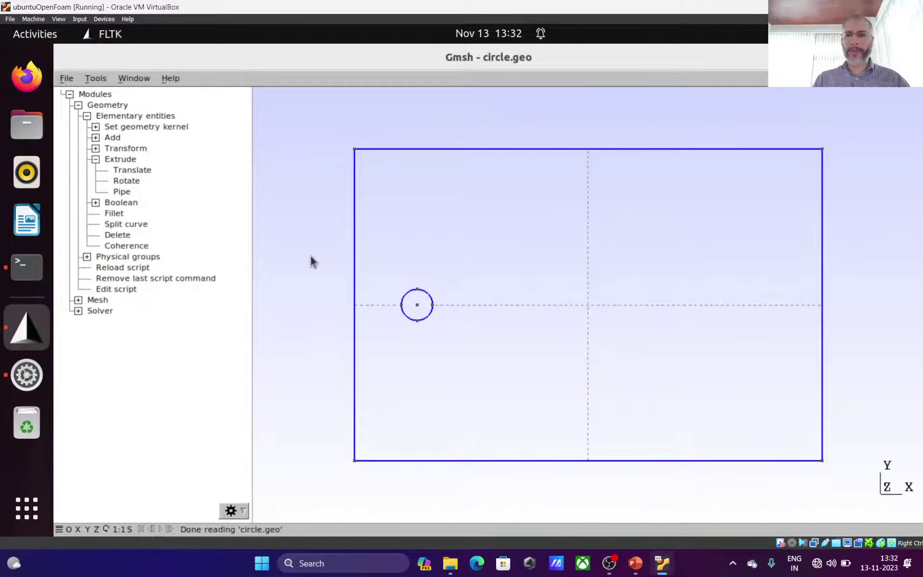
drag(311, 261, 433, 313)
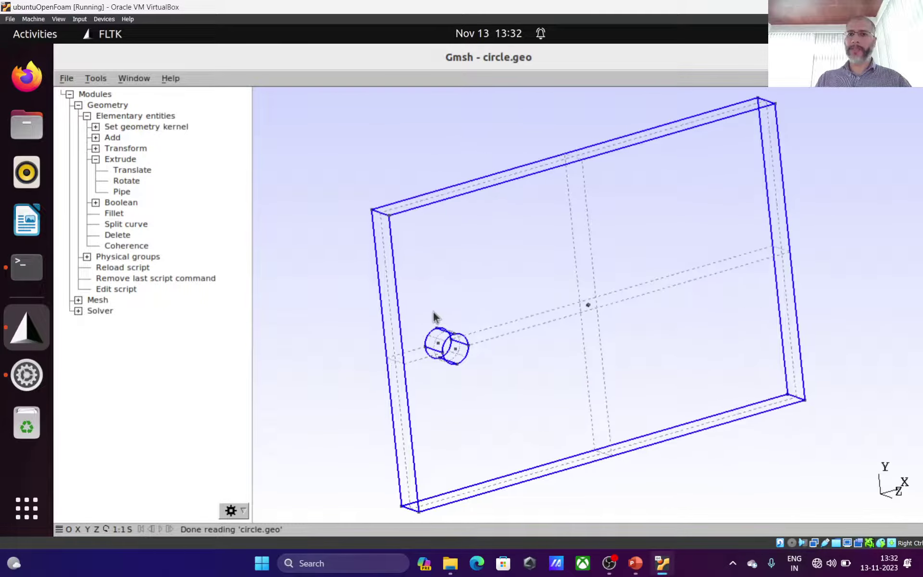
Open the circle.geo script for editing and go to its Extrude block at the end of the file.
key(alt+z)
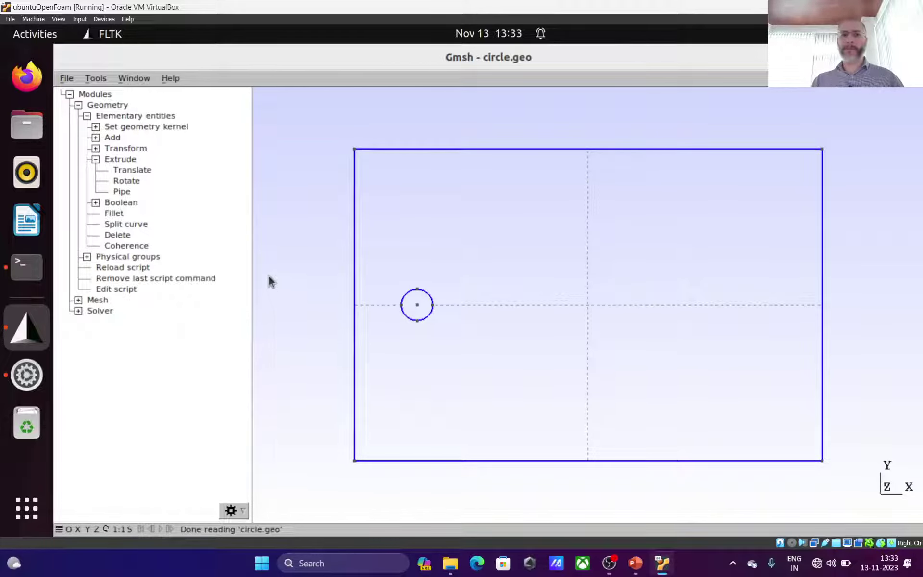
drag(272, 280, 362, 277)
key(alt+z)
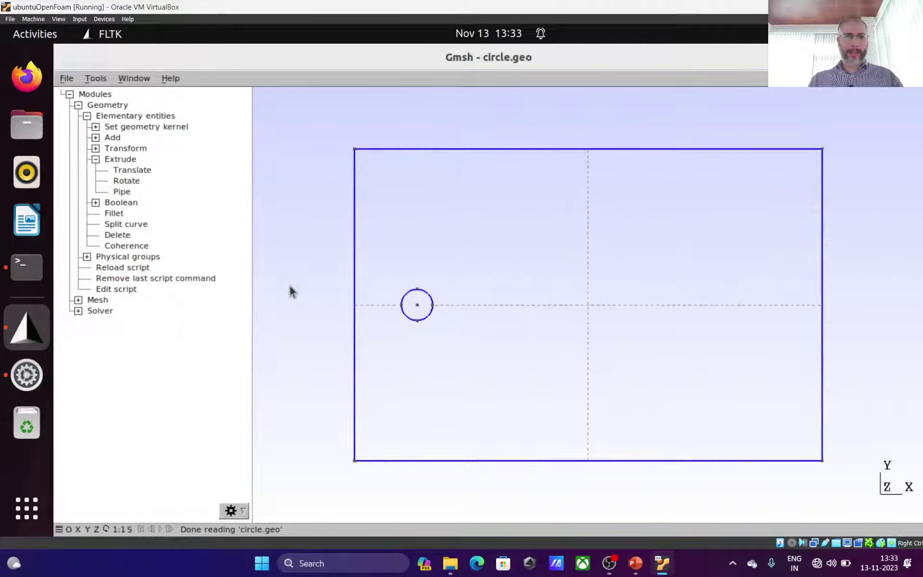
click(116, 289)
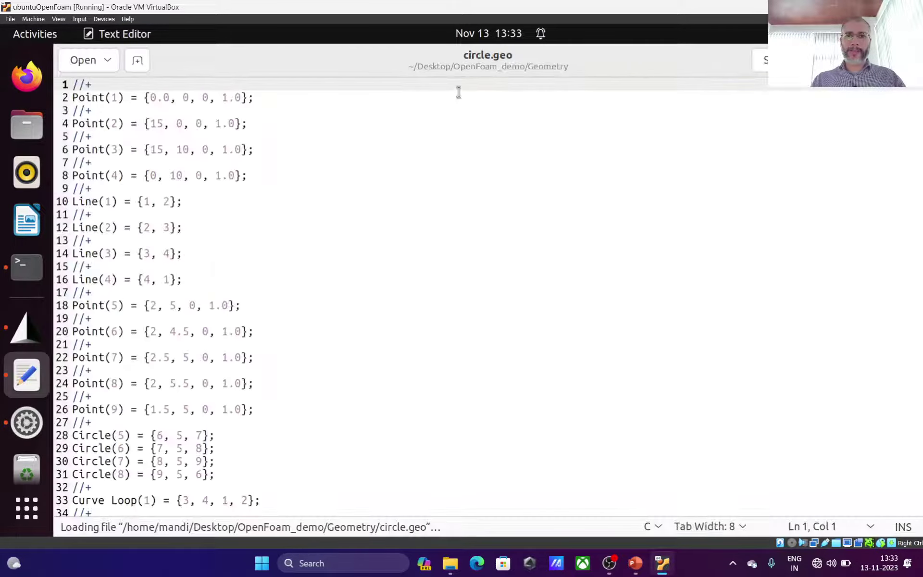
click(253, 460)
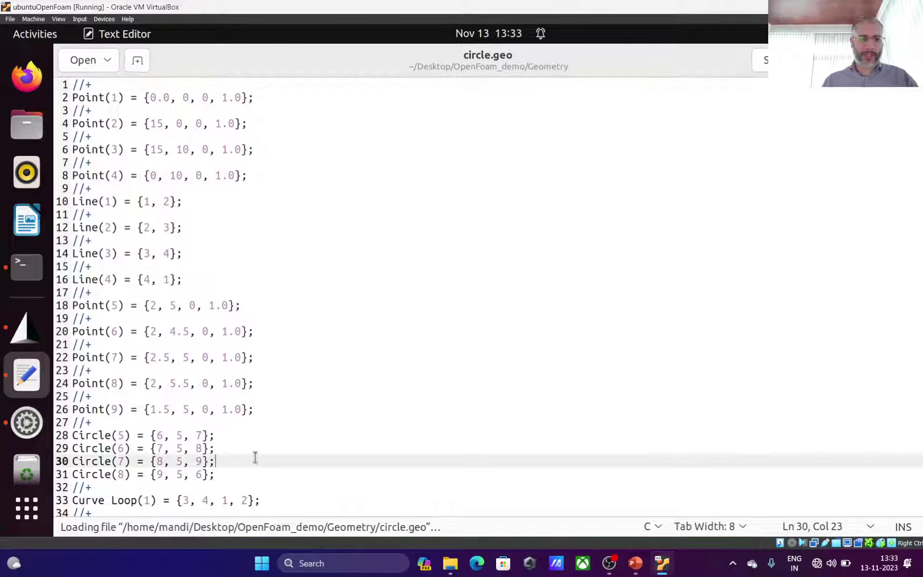
key(Down)
key(Down)
key(Down)
key(Down)
key(Down)
key(Down)
key(Down)
key(Down)
key(Down)
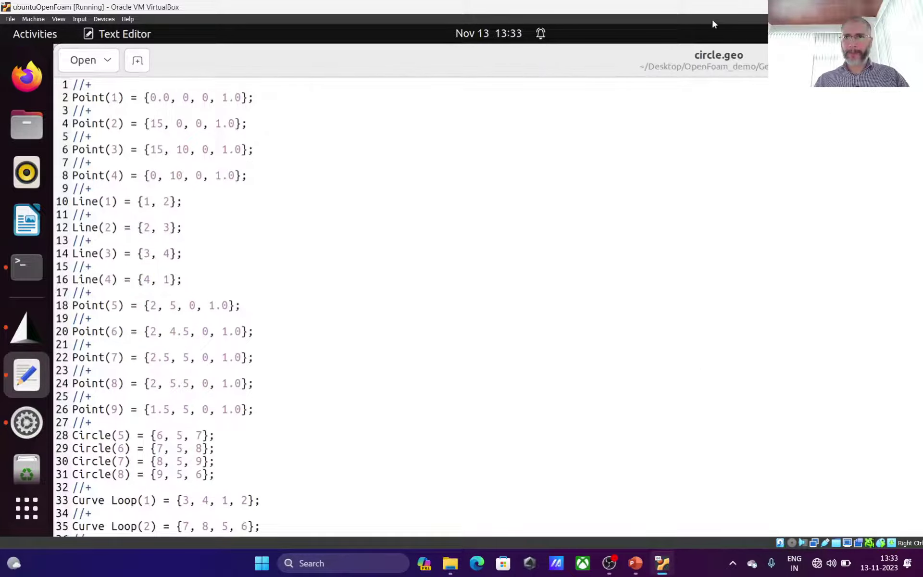
Shrink the text editor window and place it over the Gmsh view with the circle.geo Extrude block in sight.
key(alt+Tab)
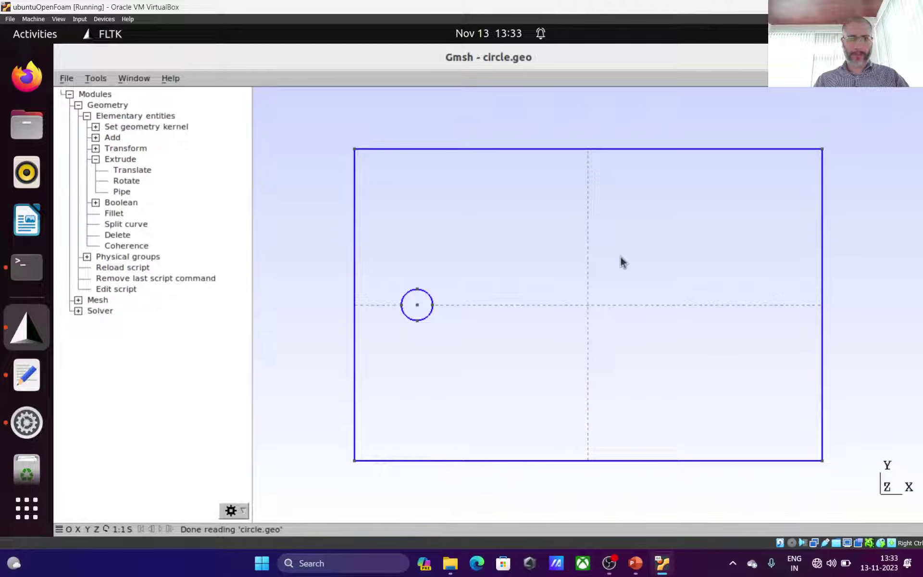
key(alt+Tab)
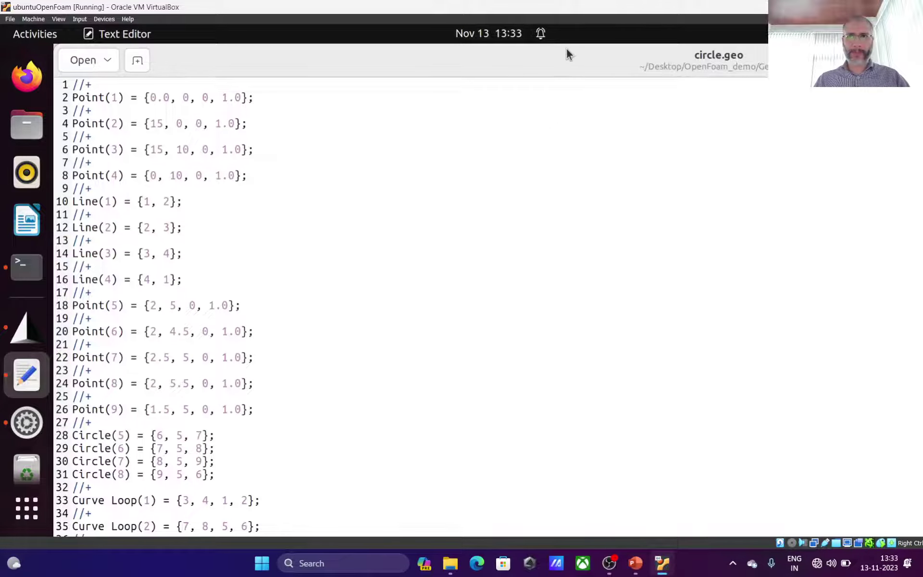
drag(566, 49, 421, 119)
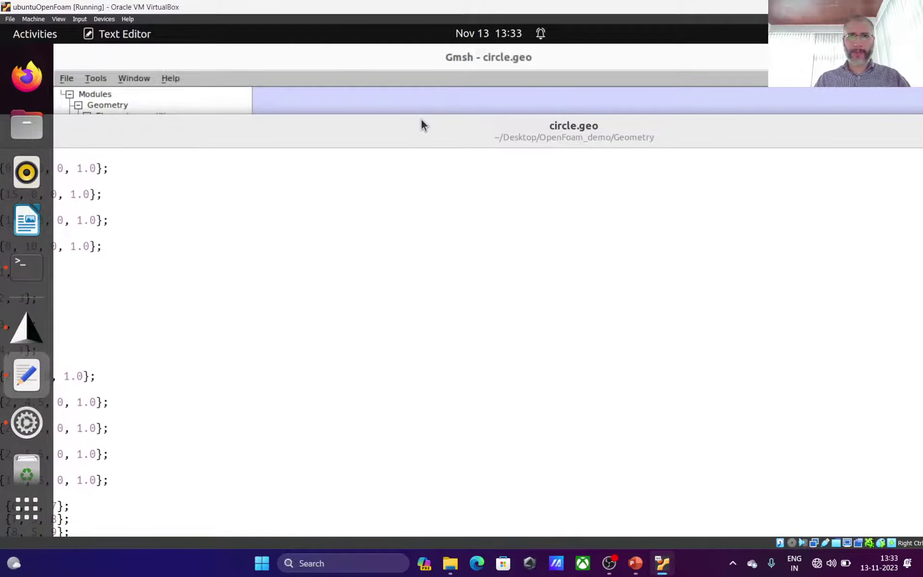
right_click(419, 128)
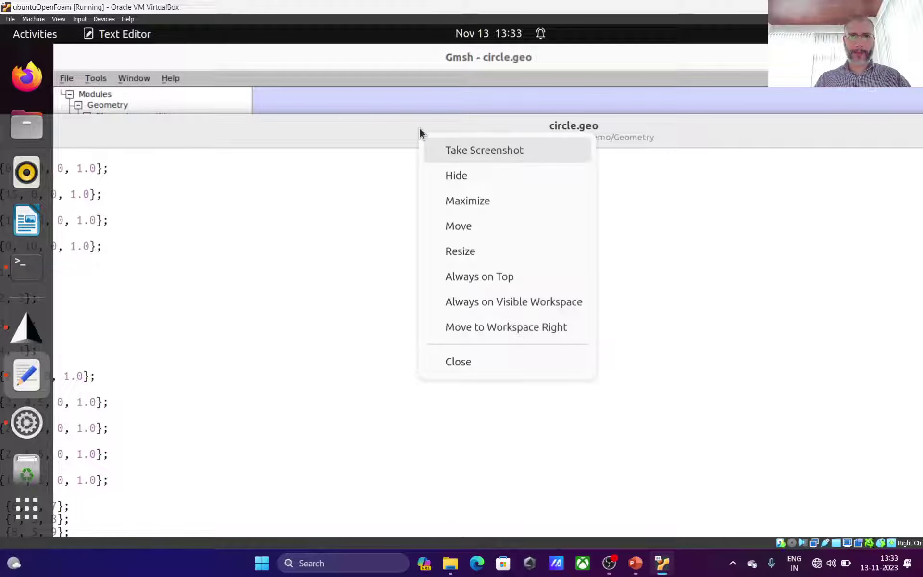
click(469, 251)
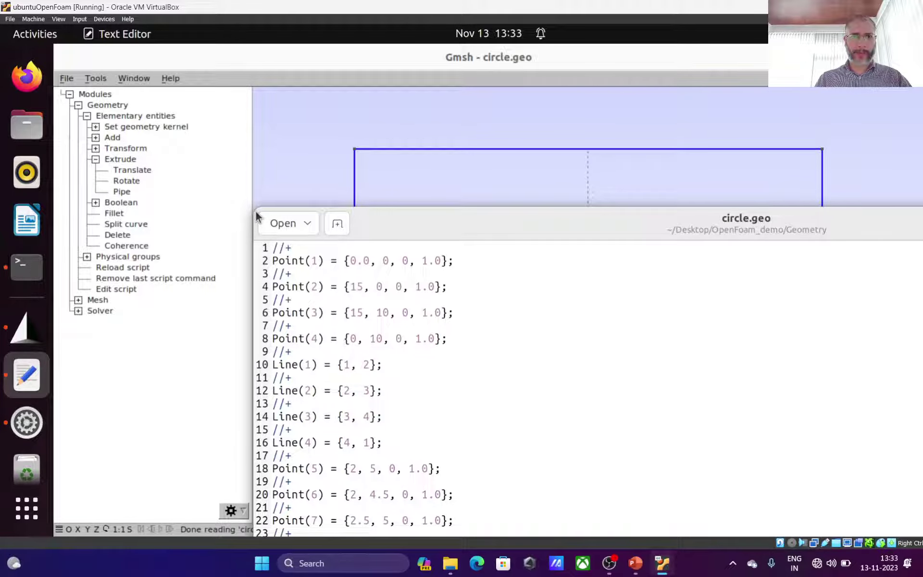
drag(253, 211, 646, 340)
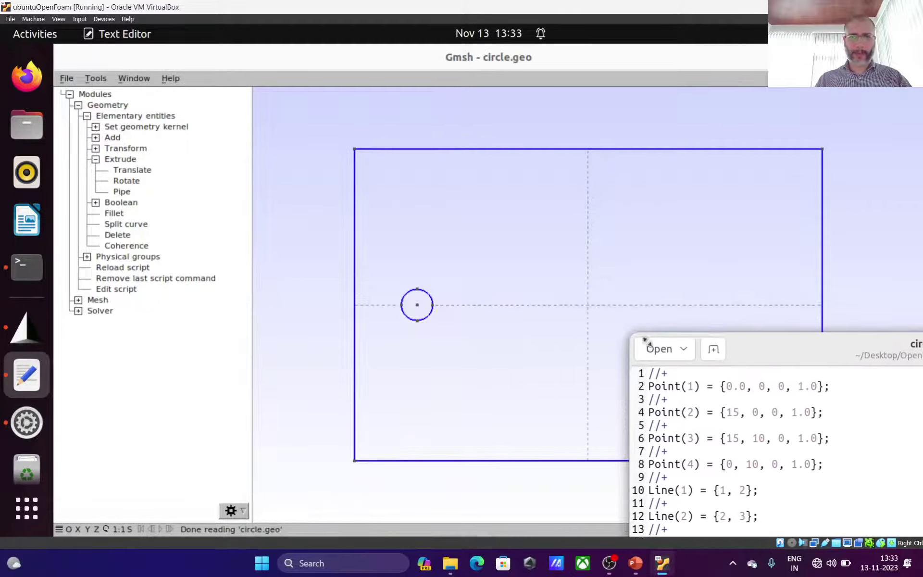
drag(628, 264, 366, 50)
scroll(507, 300, down, 2)
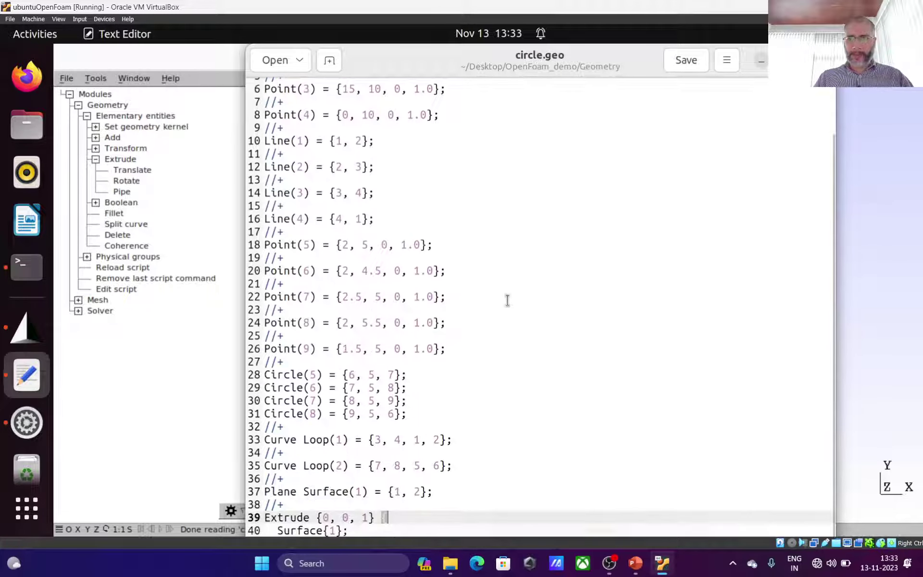
click(350, 527)
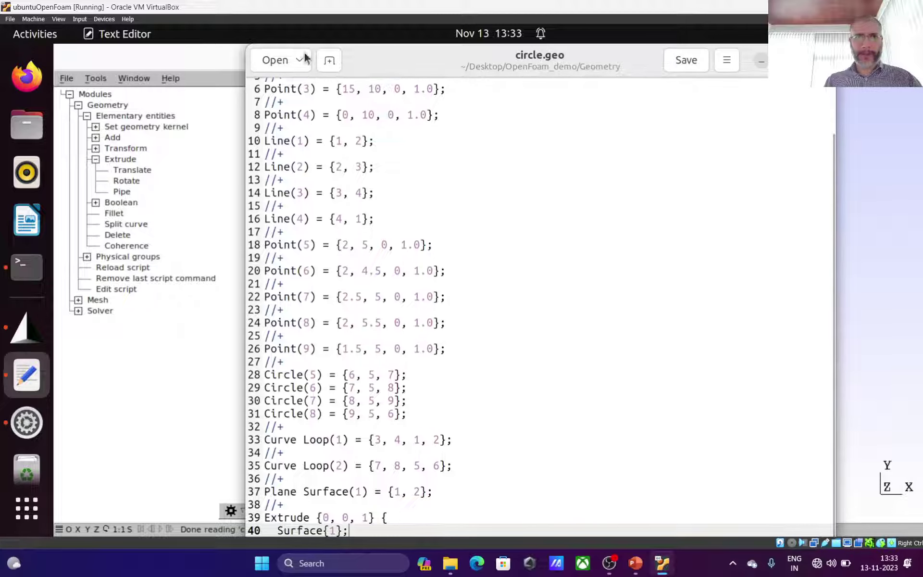
drag(246, 53, 374, 227)
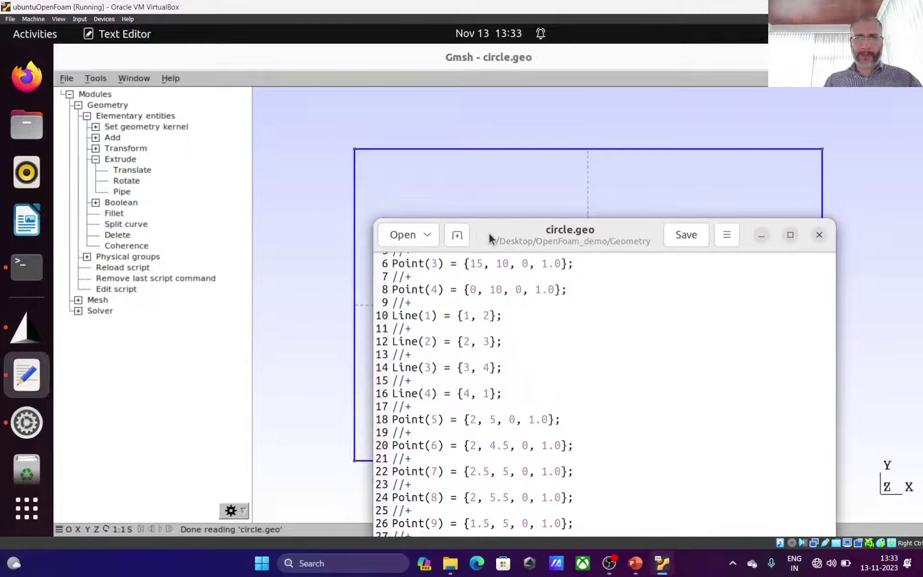
drag(489, 238, 406, 97)
scroll(471, 310, down, 5)
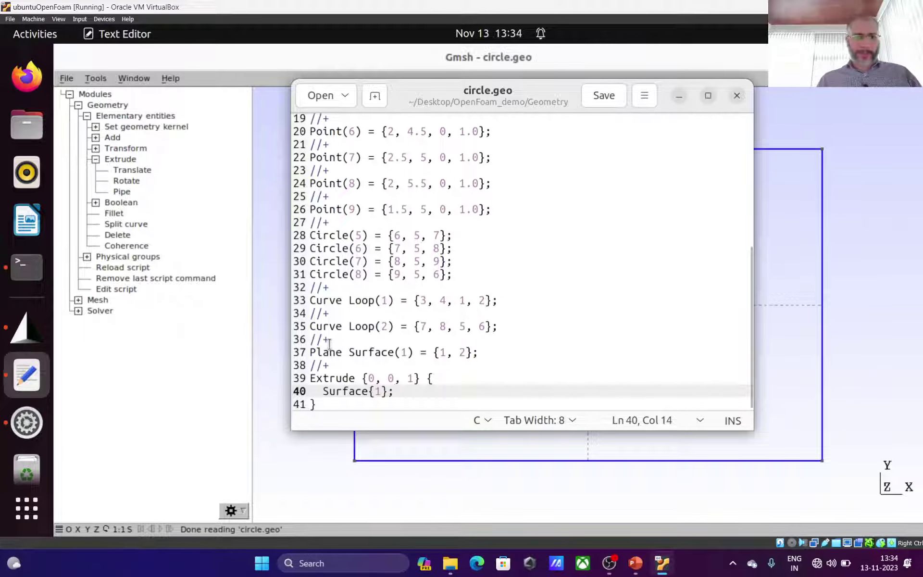
Switch to PowerPoint to check the Gmsh geometry and mesh creation outline, and return to the virtual machine.
click(636, 570)
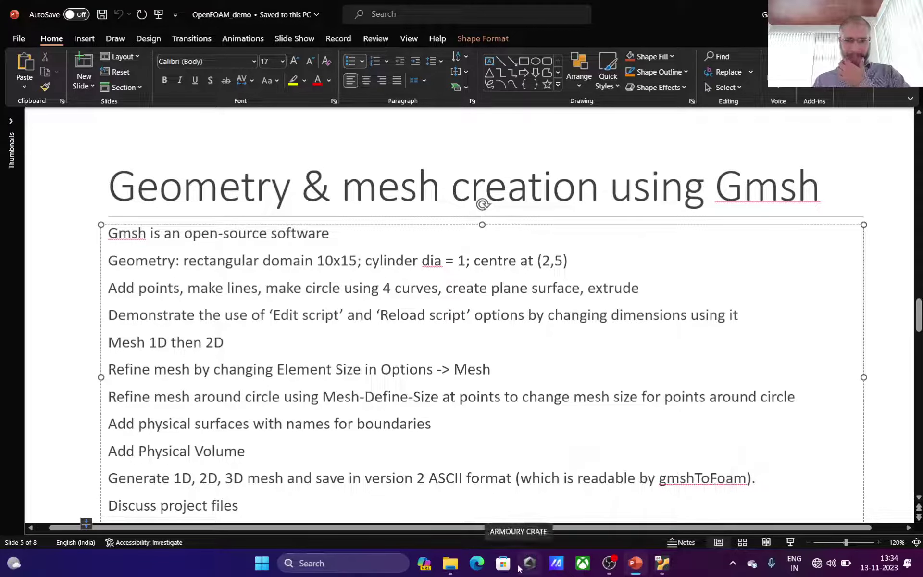
right_click(662, 563)
click(641, 493)
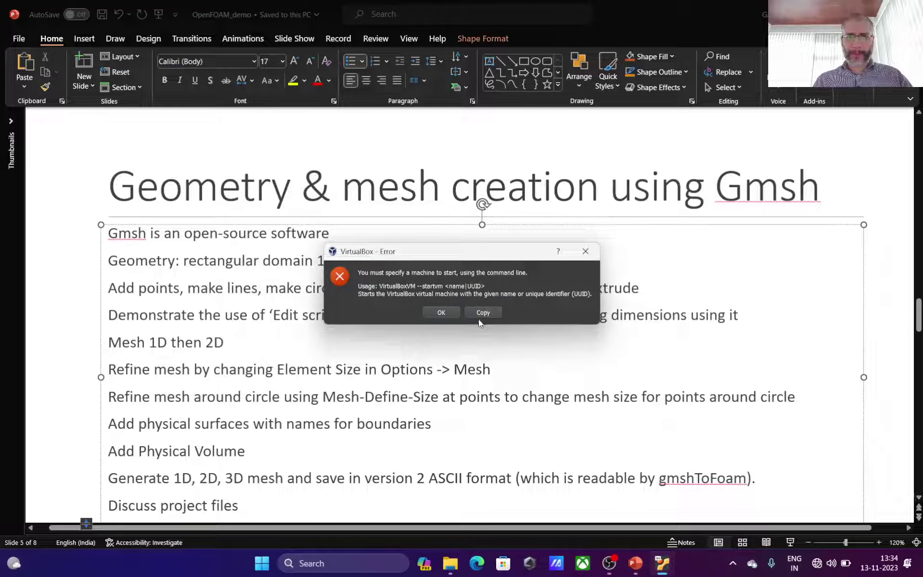
click(585, 252)
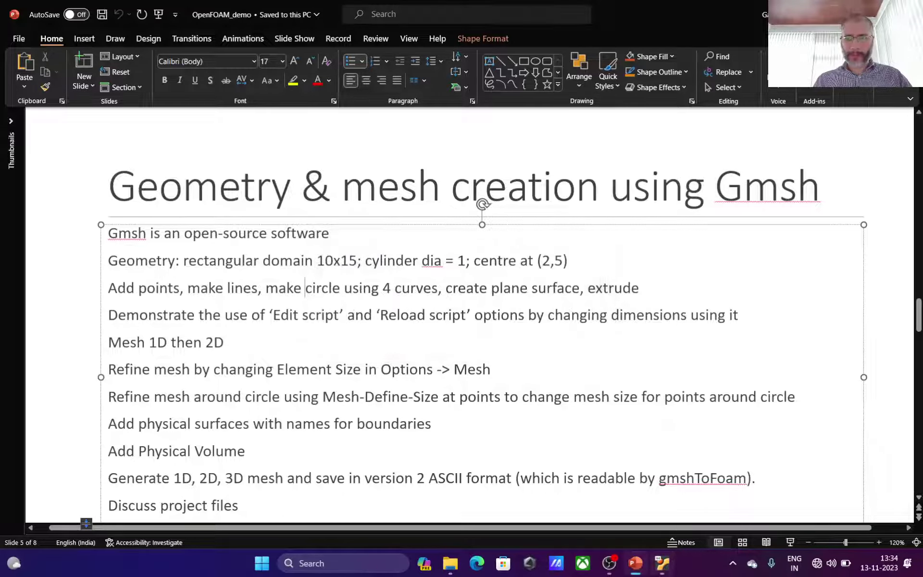
click(673, 565)
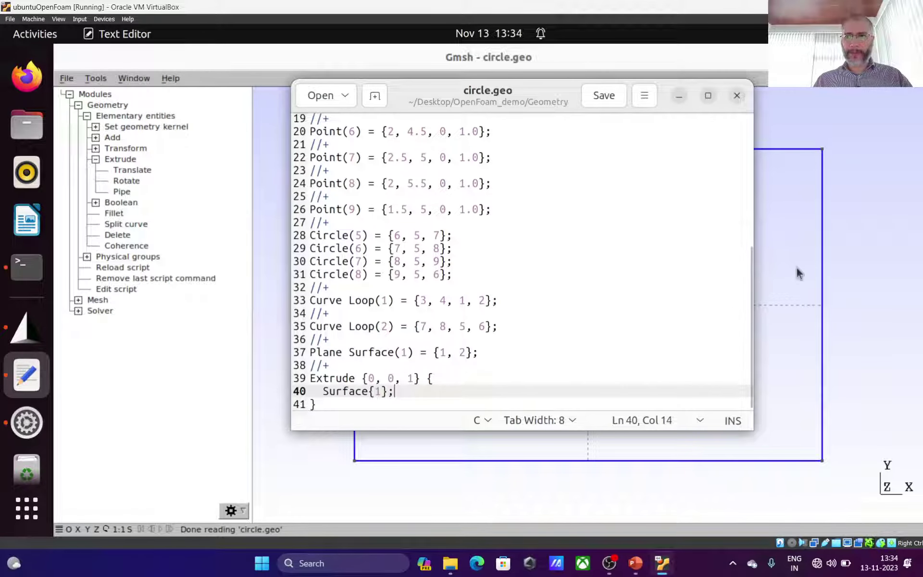
Switch to the terminal, open a new tab and list the files in the Geometry folder.
click(27, 266)
key(ctrl+shift+t)
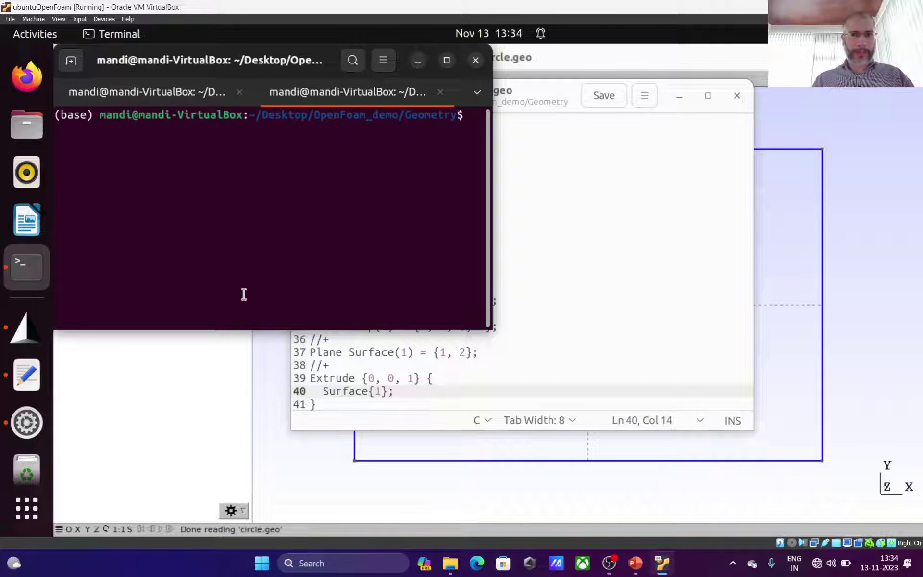
text(ls)
key(Return)
Move up two levels to the Desktop folder and list its contents.
text(cd ..)
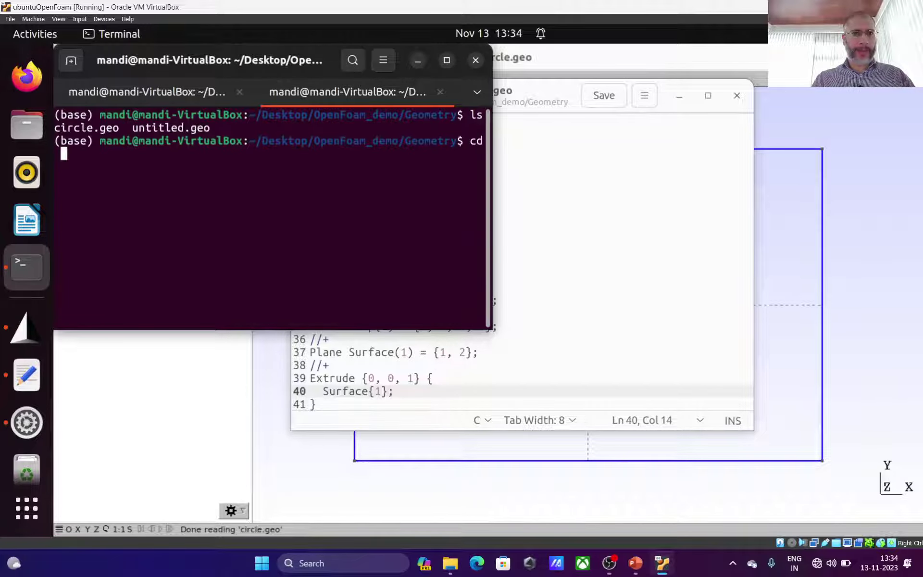
key(Return)
text(ls)
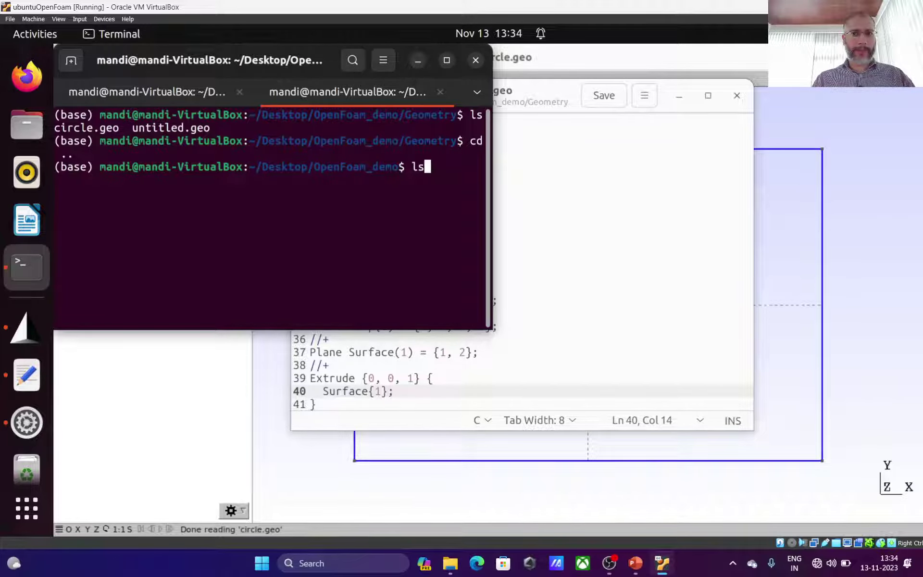
key(BackSpace)
key(BackSpace)
text(cd ..)
key(Return)
text(ls)
key(Return)
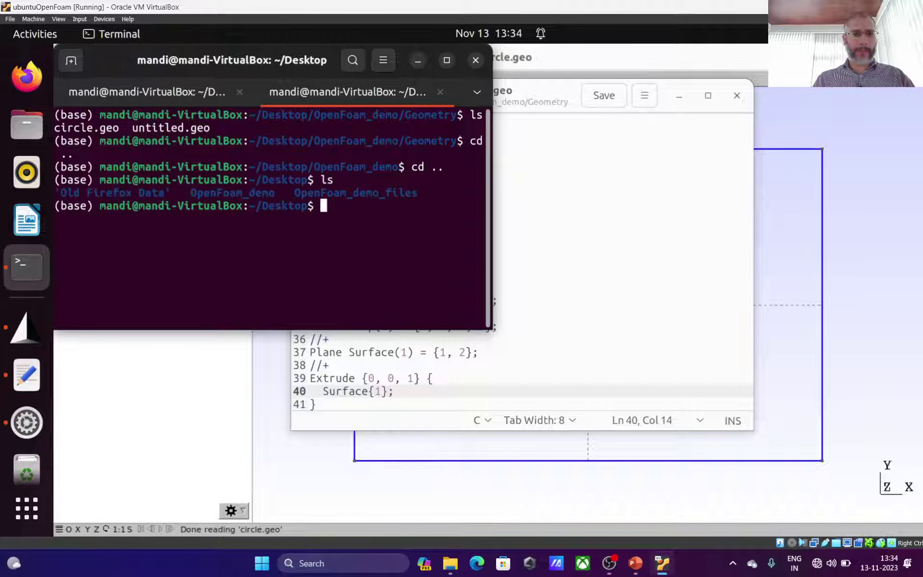
Go to the OpenFOAM folder in the home directory and list its contents.
text(cd)
key(Return)
text(cd O)
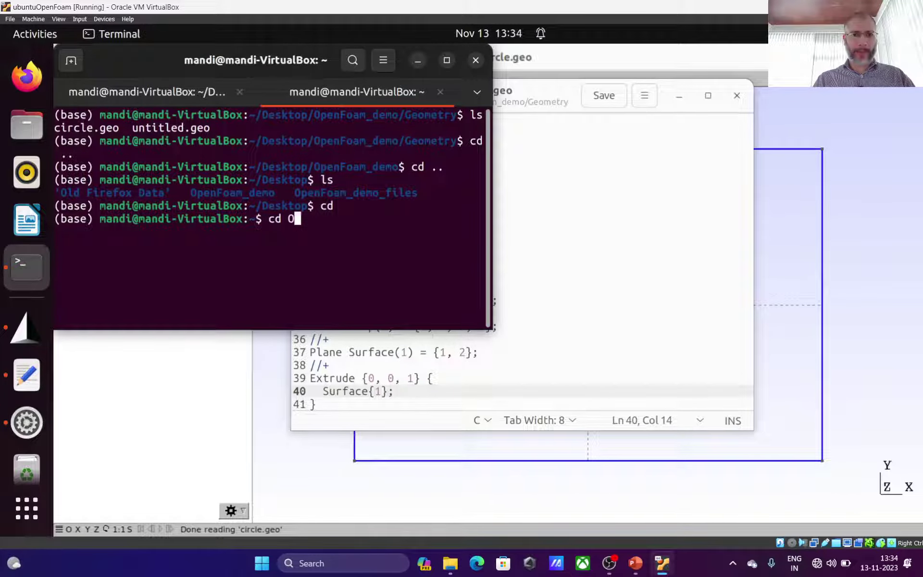
key(Tab)
key(Return)
text(ls)
key(Return)
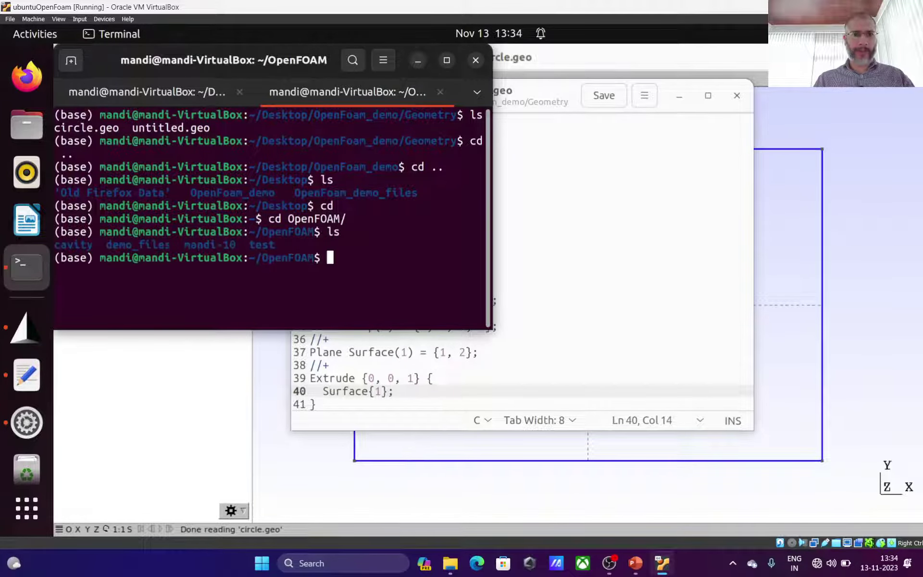
Enter the demo_files folder and list its contents.
text(cd de)
key(Tab)
key(Return)
text(ls)
key(Return)
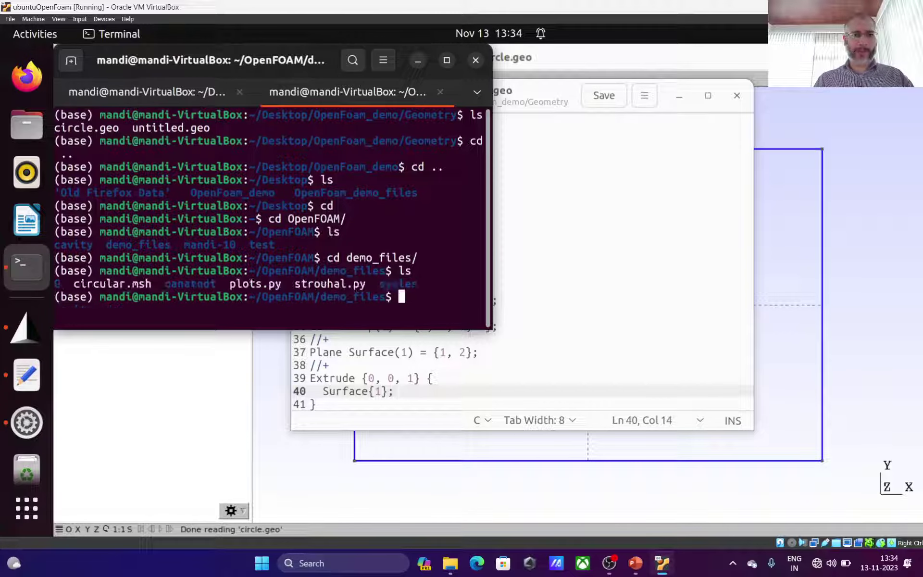
Go back up to the home directory, enter the Geometries folder and list its files.
text(cd ..)
key(Return)
text(cd Geo)
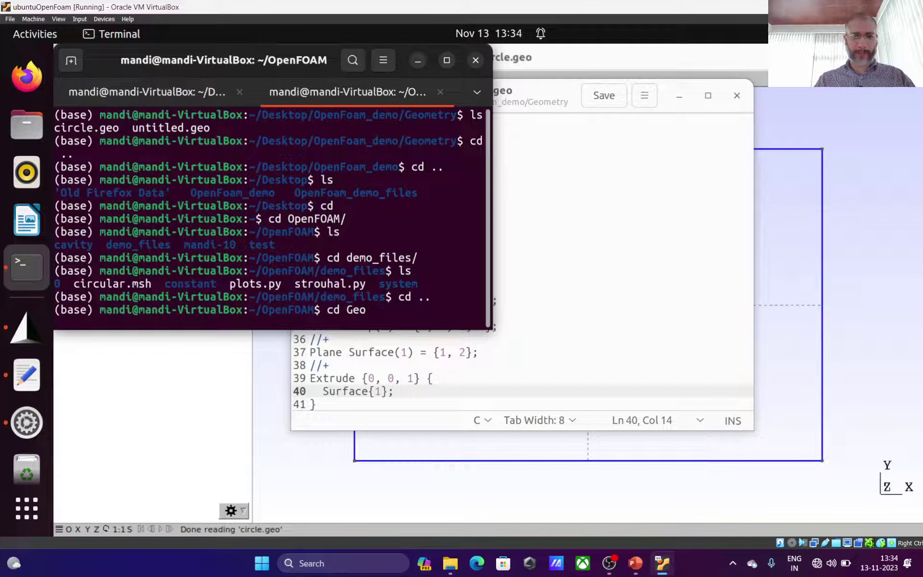
key(BackSpace)
key(BackSpace)
key(BackSpace)
key(BackSpace)
key(BackSpace)
key(BackSpace)
text(cd ..)
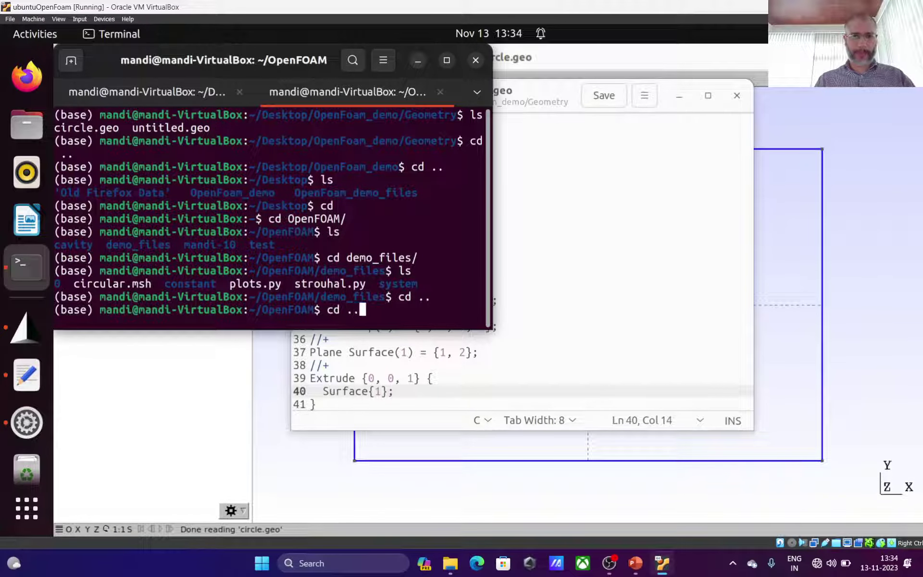
key(Return)
text(cd G)
key(Tab)
key(Return)
text(ls)
key(Return)
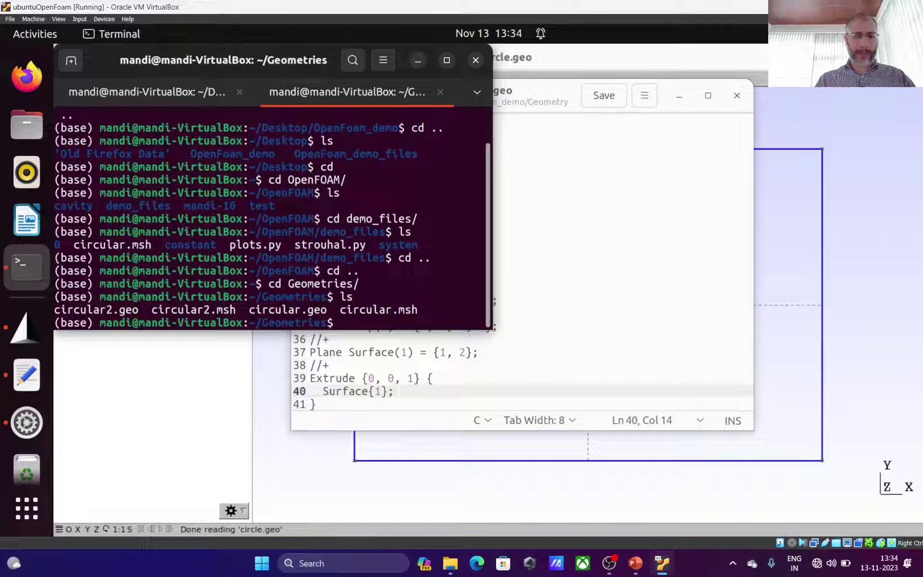
Open circular.geo from the Geometries folder in gedit and examine how its Extrude block is written.
text(gedit ci)
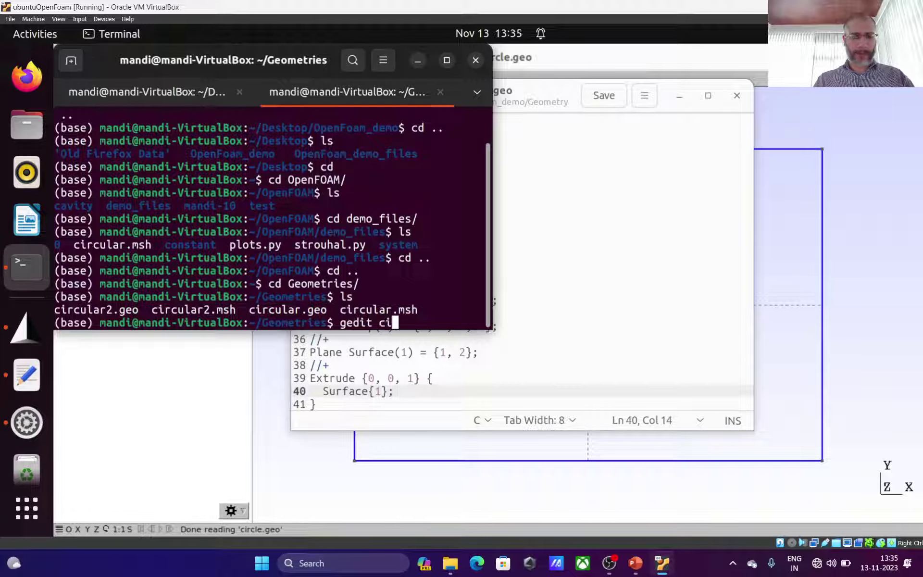
key(Tab)
text(.)
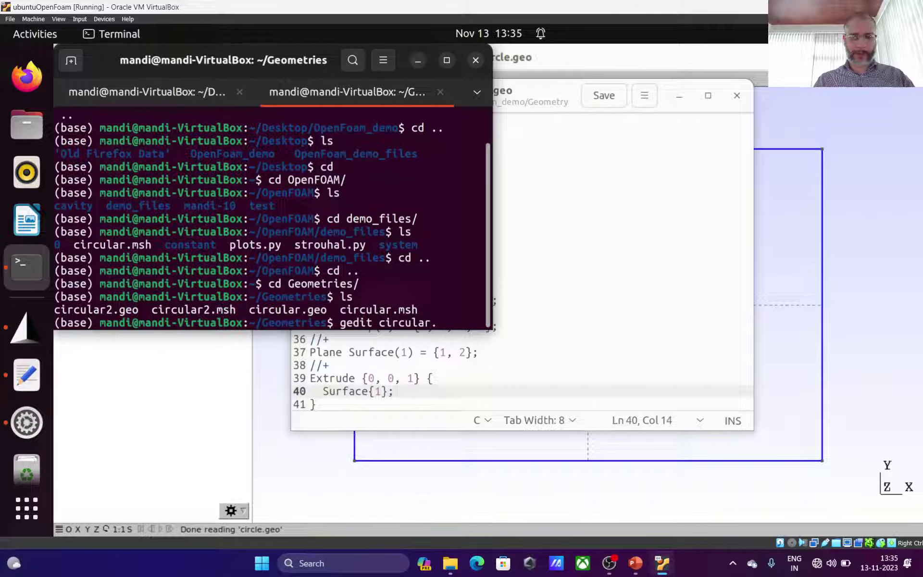
text(geo)
key(Return)
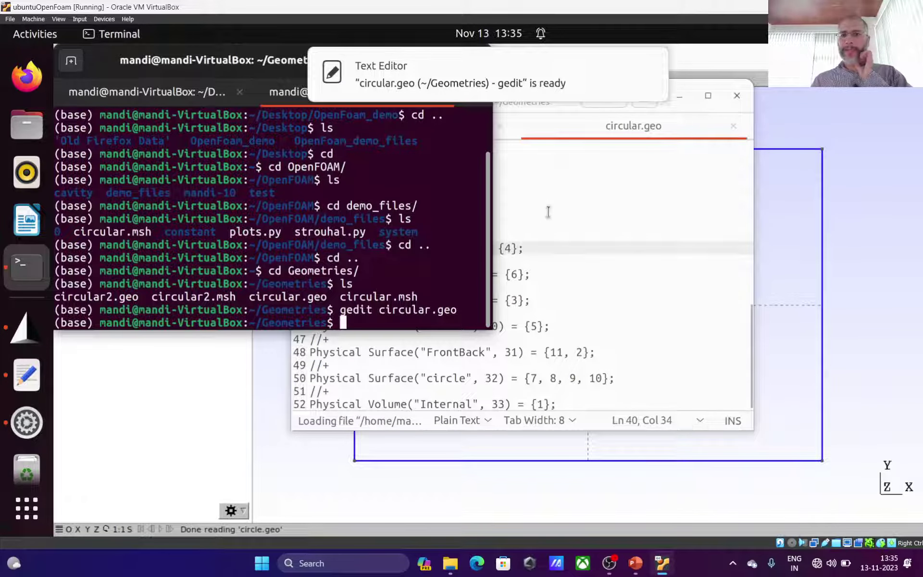
scroll(548, 231, up, 3)
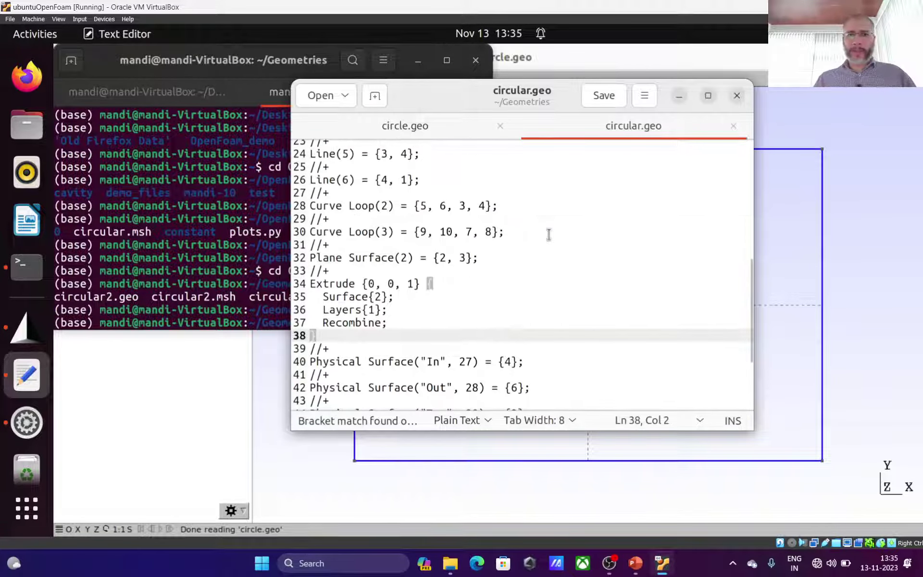
scroll(415, 257, up, 3)
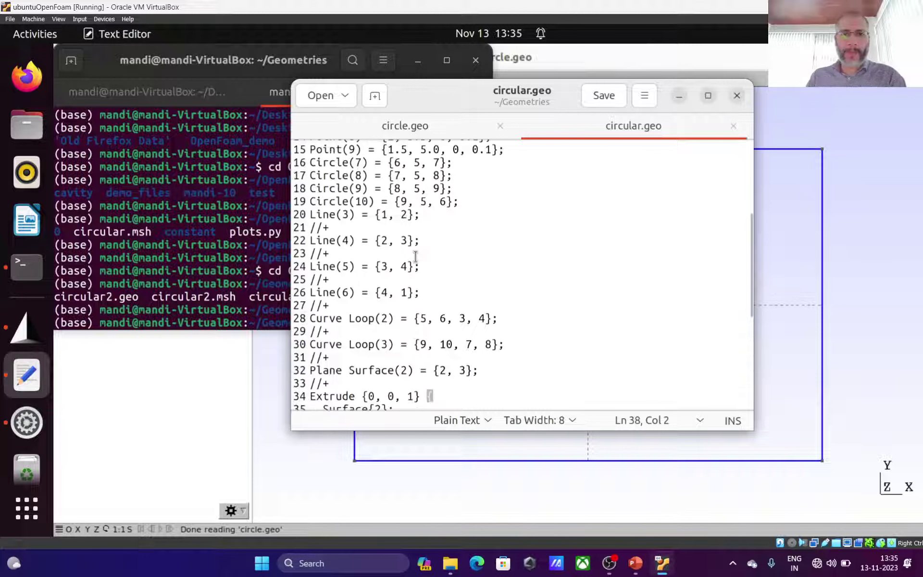
scroll(415, 257, down, 4)
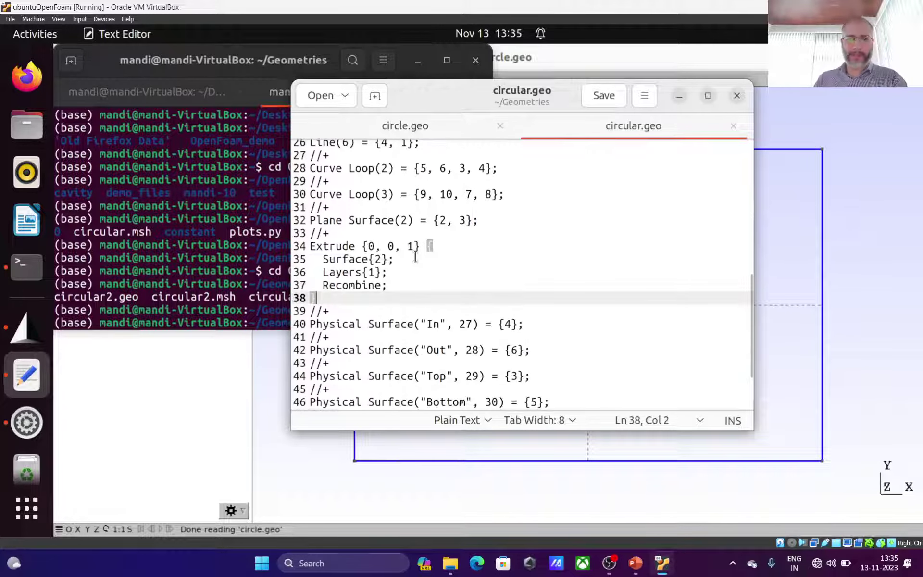
Compare the Surface line of the Extrude block in circle.geo with the one in circular.geo.
click(387, 259)
click(418, 126)
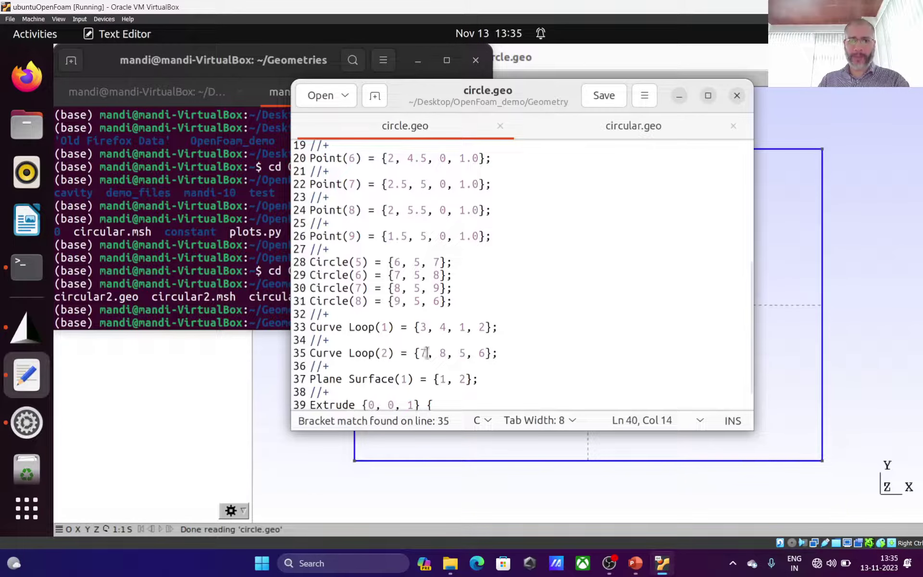
scroll(383, 393, down, 1)
click(384, 392)
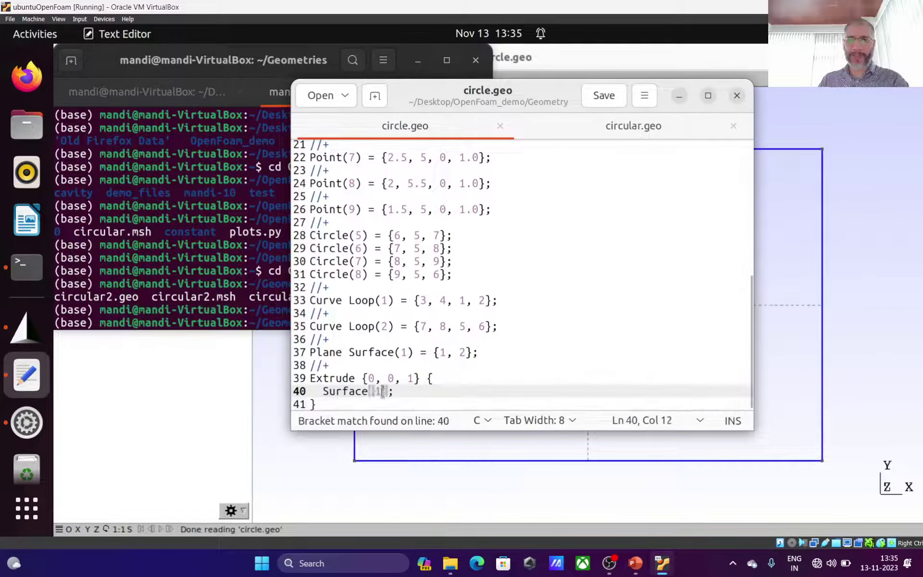
click(660, 138)
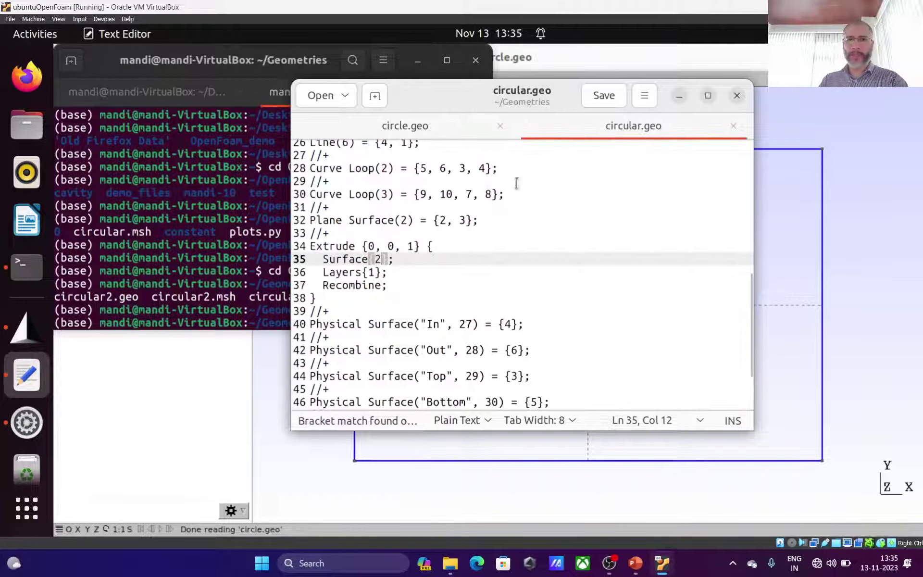
click(400, 222)
click(380, 261)
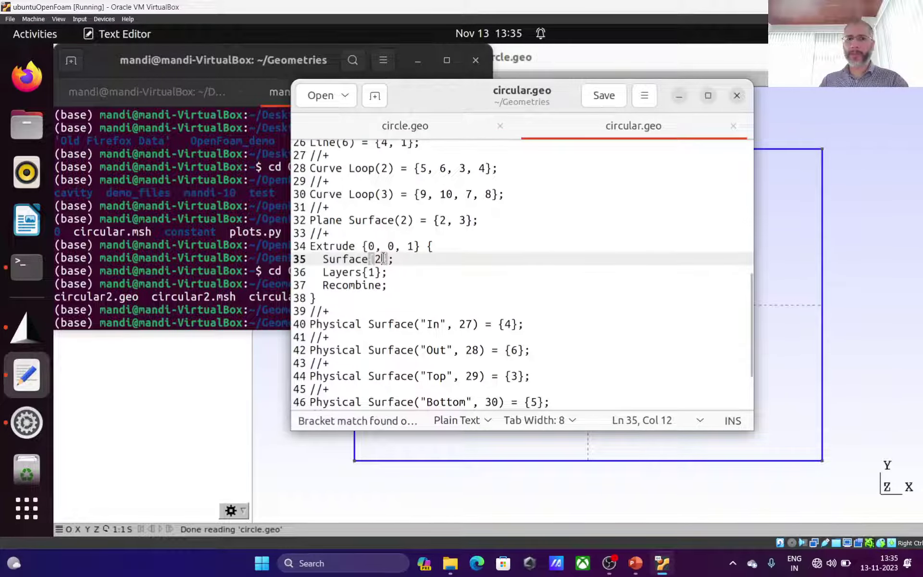
Copy the Layers{1}; and Recombine; lines from circular.geo into circle.geo's Extrude block below Surface{1}; and save circle.geo.
drag(321, 273, 400, 283)
key(ctrl+c)
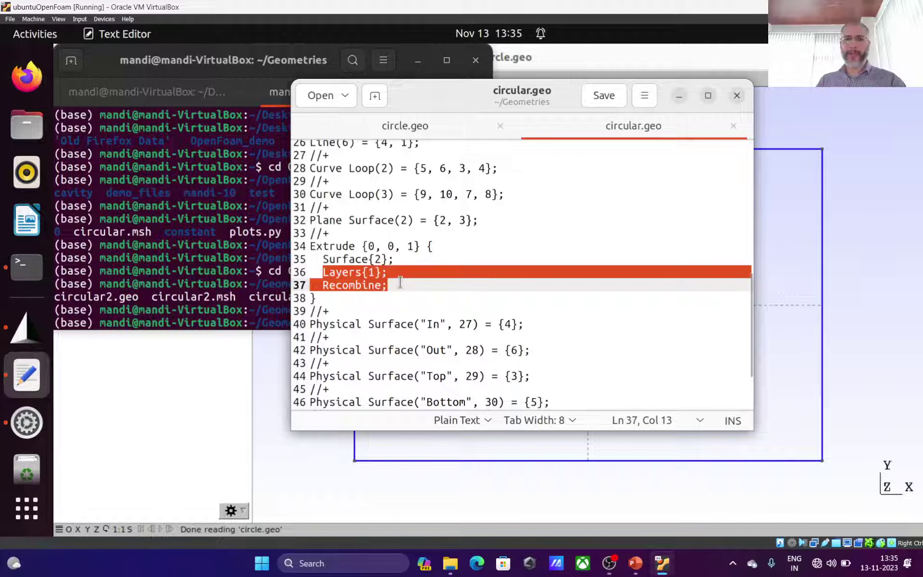
click(362, 126)
click(397, 390)
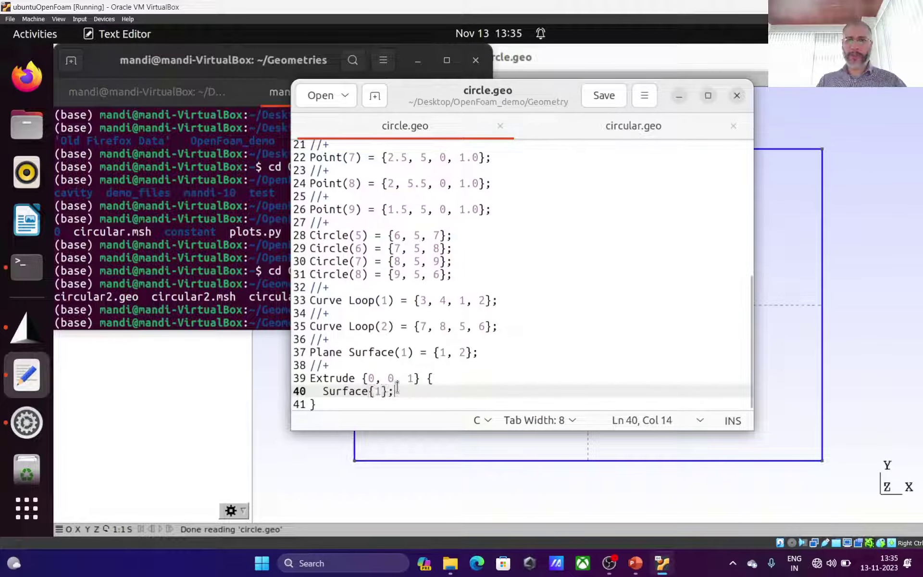
key(Return)
key(ctrl+v)
scroll(458, 381, down, 1)
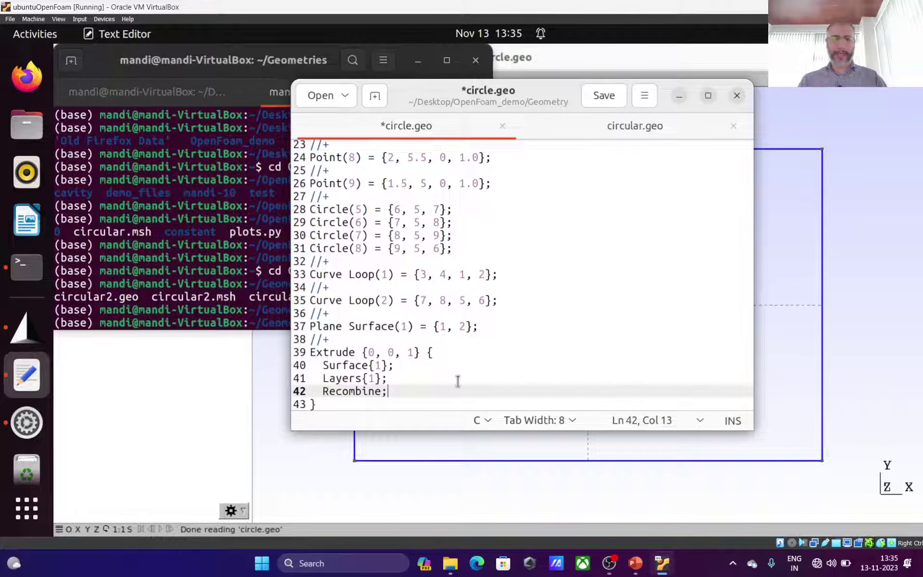
key(ctrl+s)
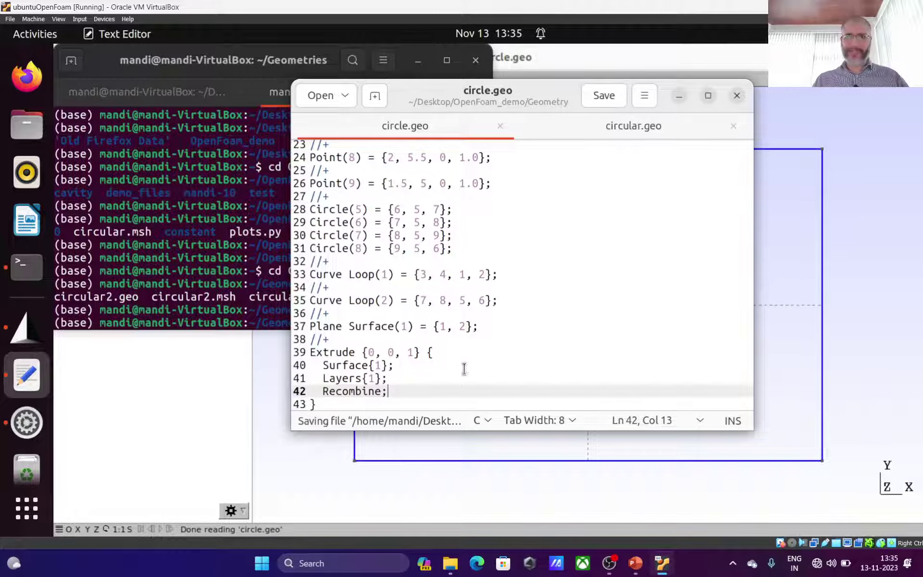
Examine the Physical Surface definitions after the Extrude block in circular.geo and return to circle.geo.
click(645, 135)
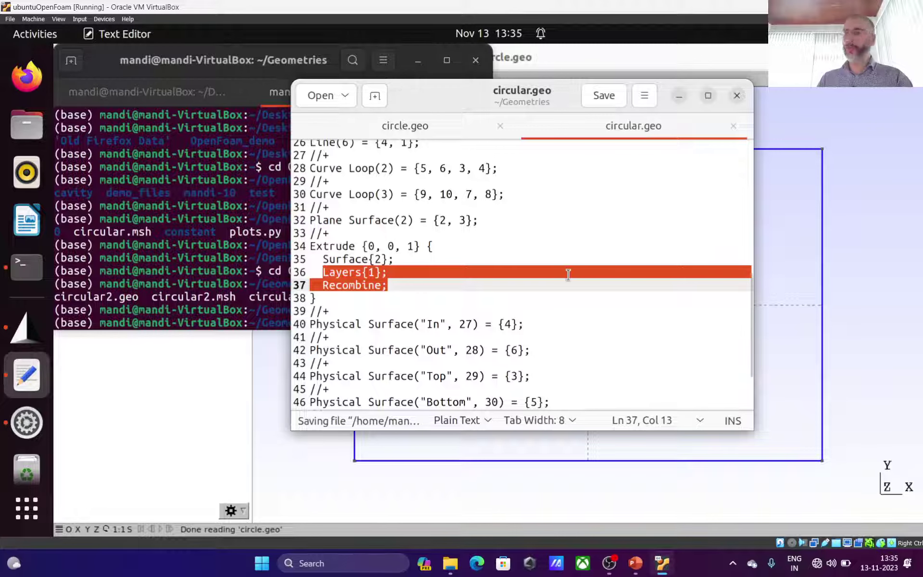
scroll(568, 273, down, 1)
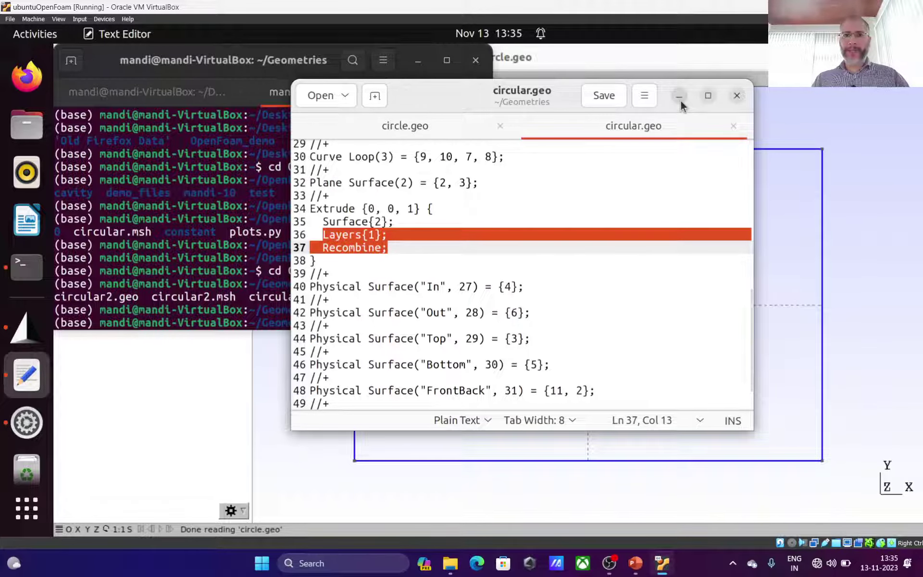
click(442, 129)
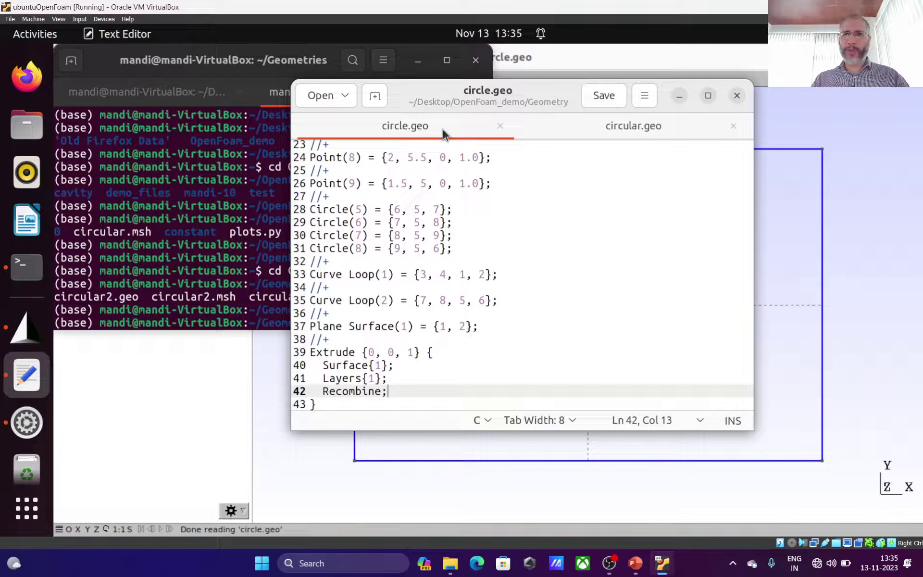
Minimise the text editor and generate the 1D and 2D meshes of circle.geo in Gmsh.
click(678, 95)
click(660, 120)
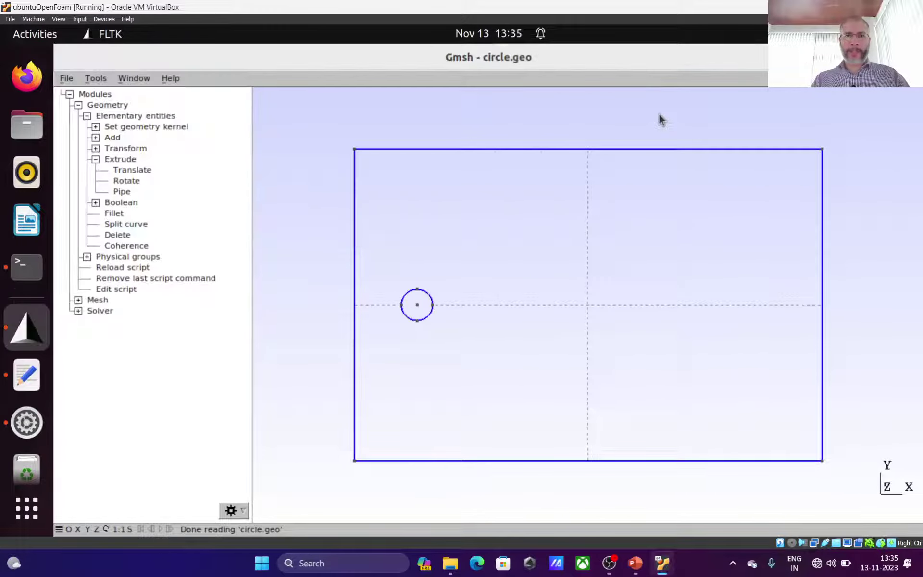
click(78, 300)
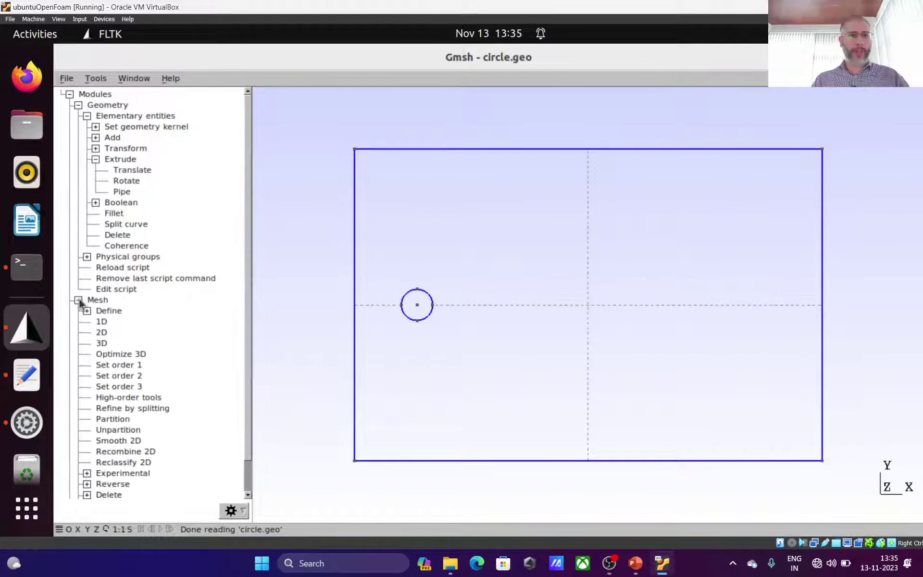
click(79, 105)
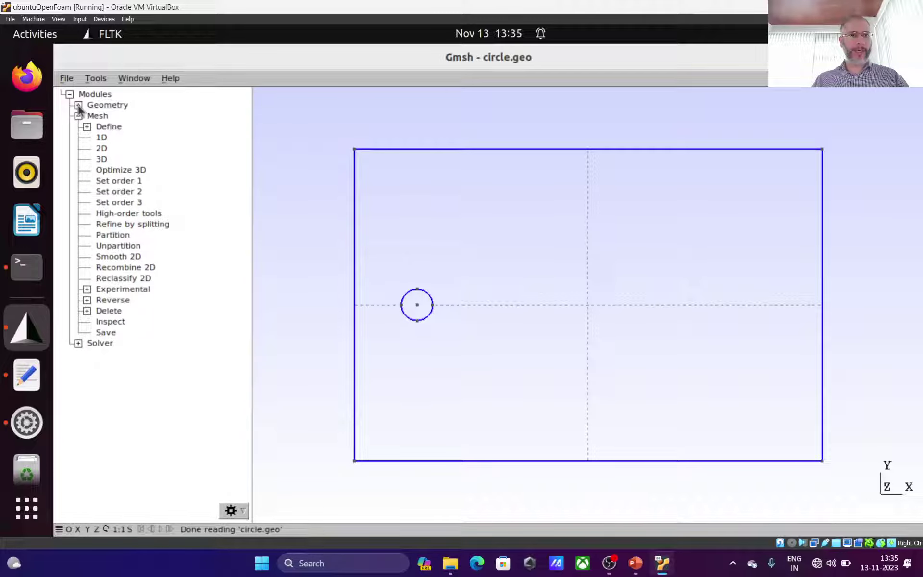
click(103, 137)
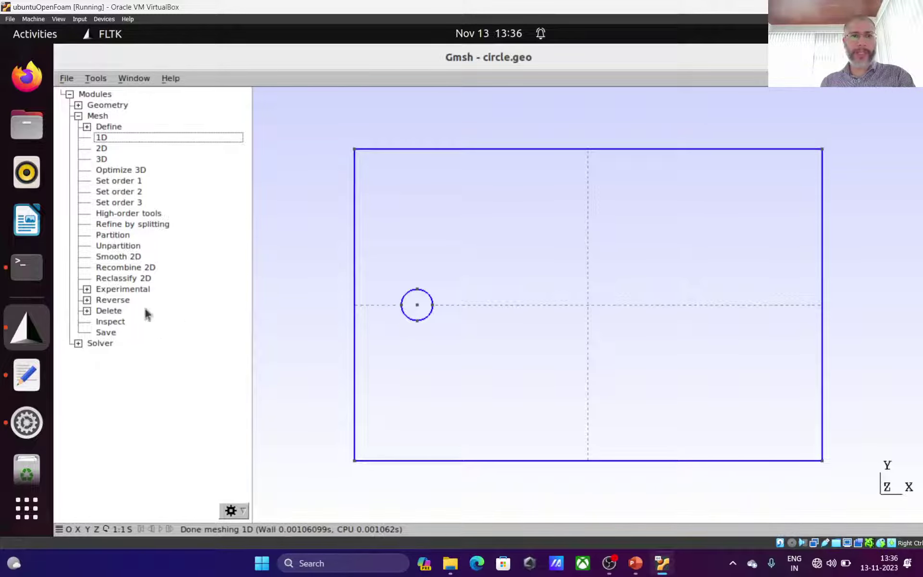
click(102, 150)
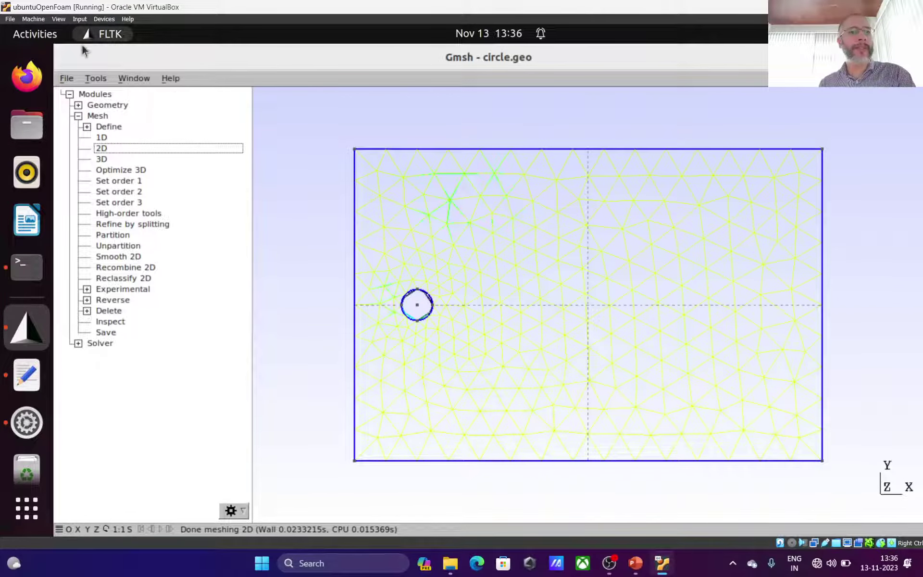
In the mesh colour options, set Edge lighting to Surface with lighting enabled, and close the options window.
click(94, 81)
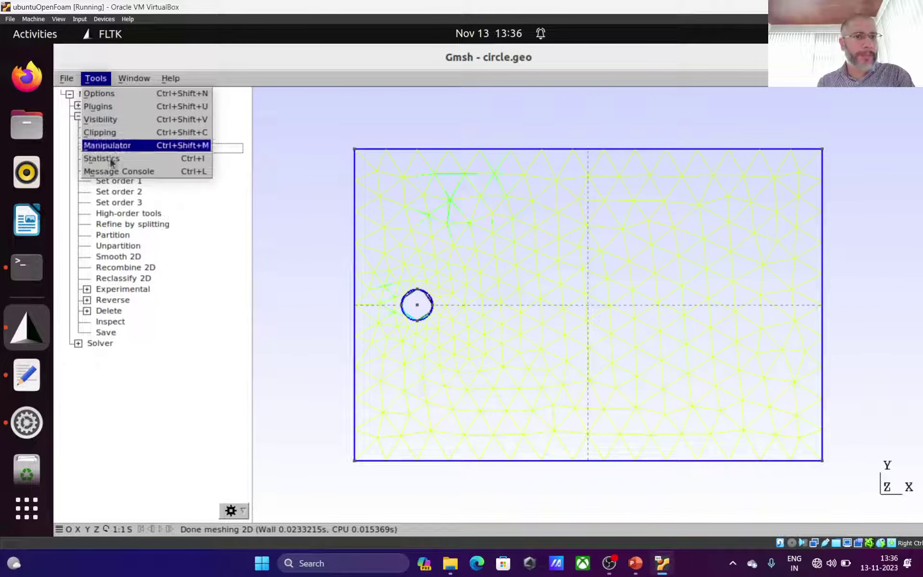
click(126, 97)
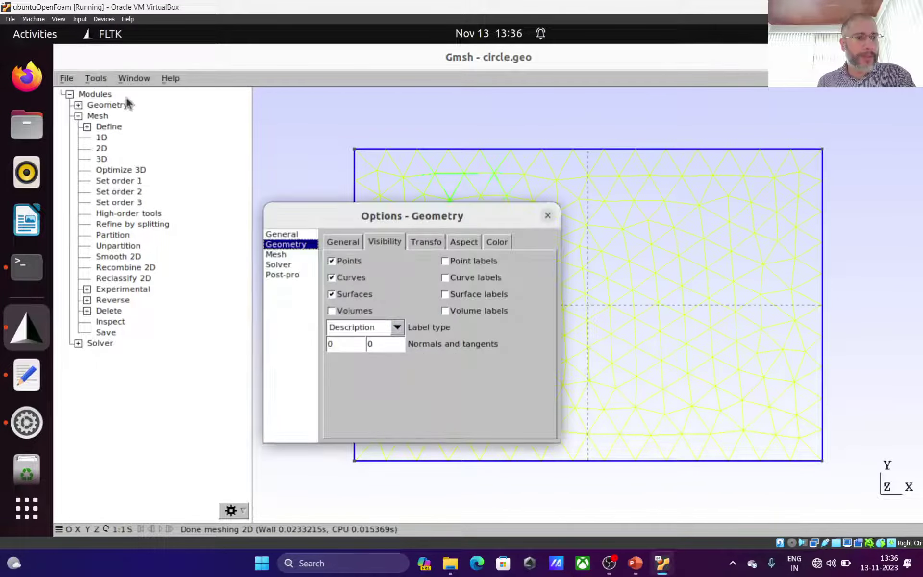
click(288, 254)
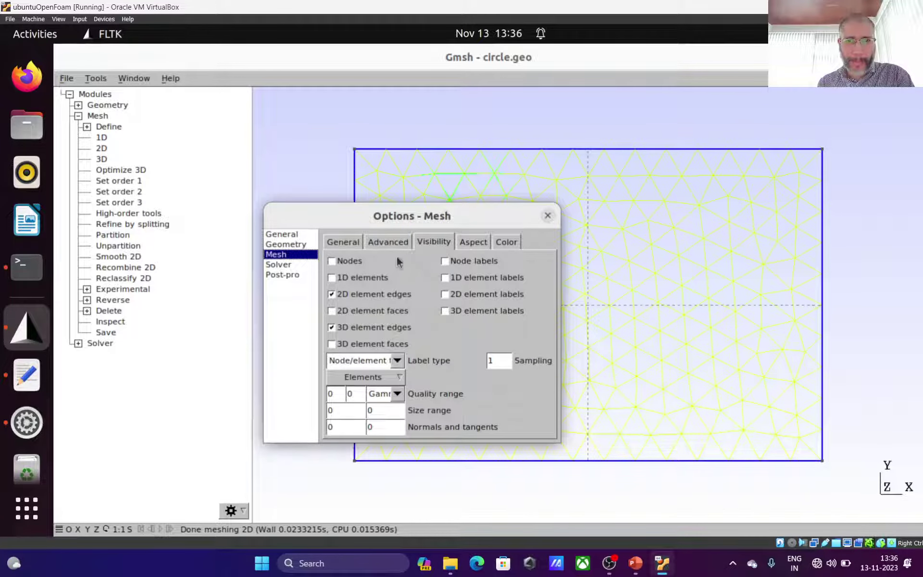
click(505, 242)
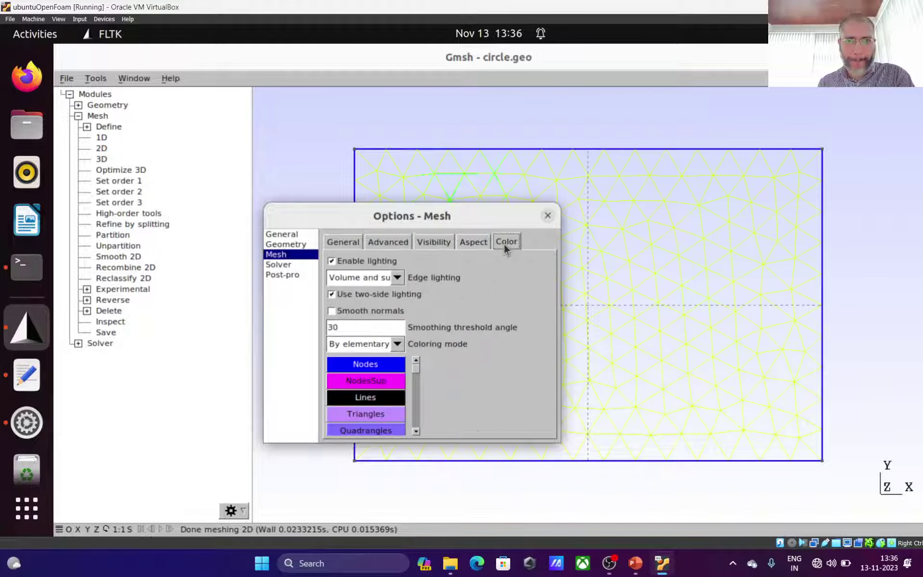
click(382, 344)
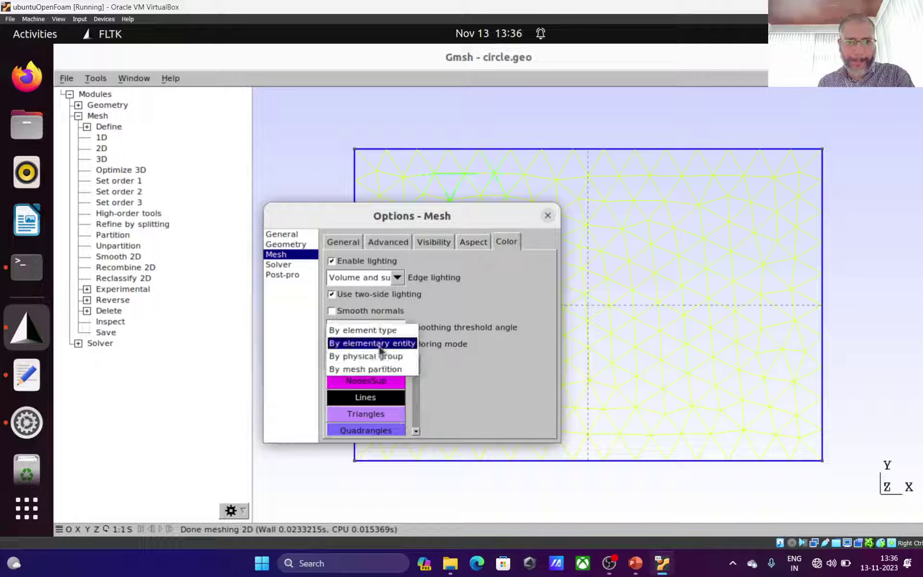
click(468, 307)
click(391, 267)
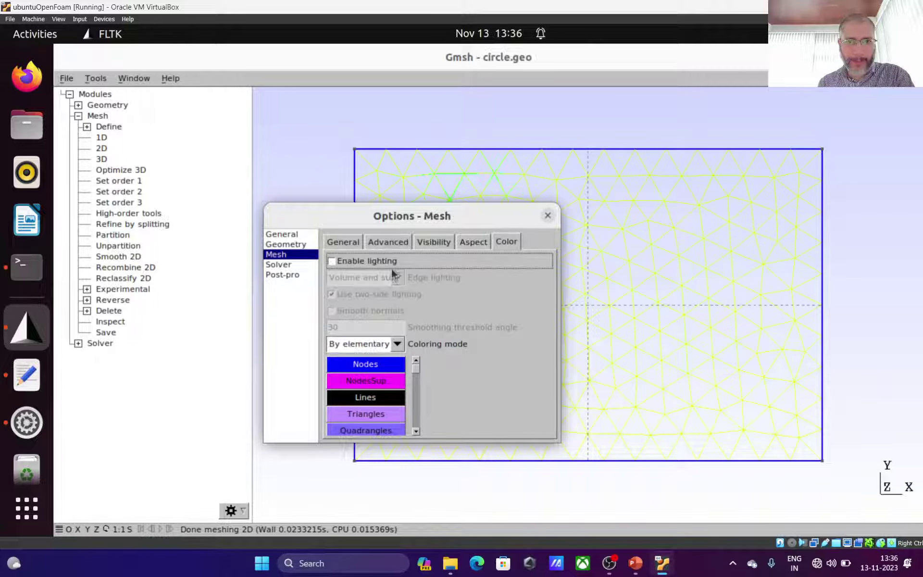
click(388, 266)
click(385, 273)
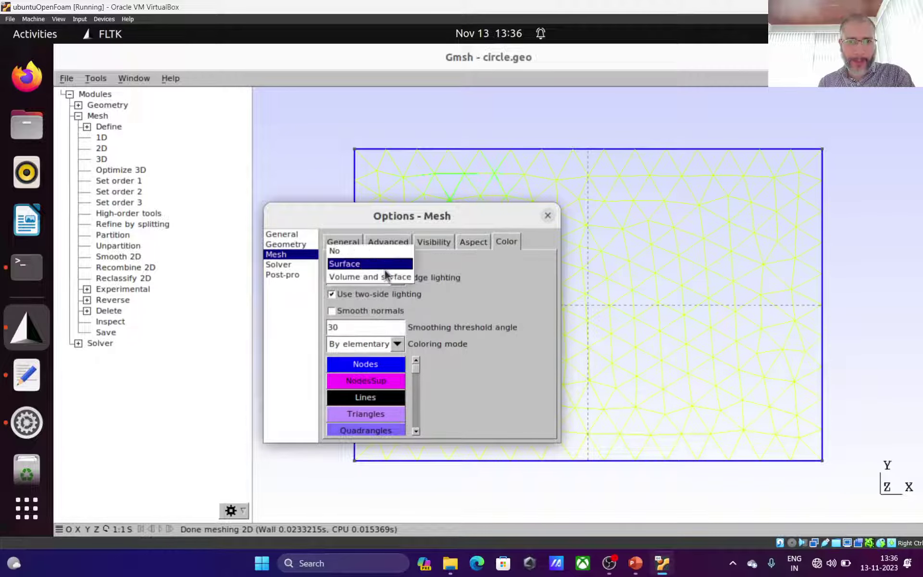
click(390, 264)
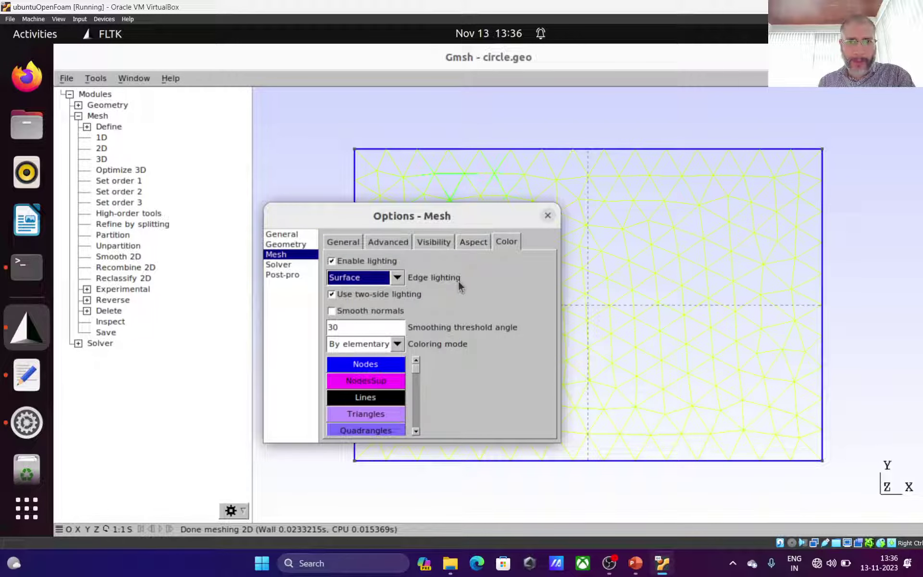
click(546, 216)
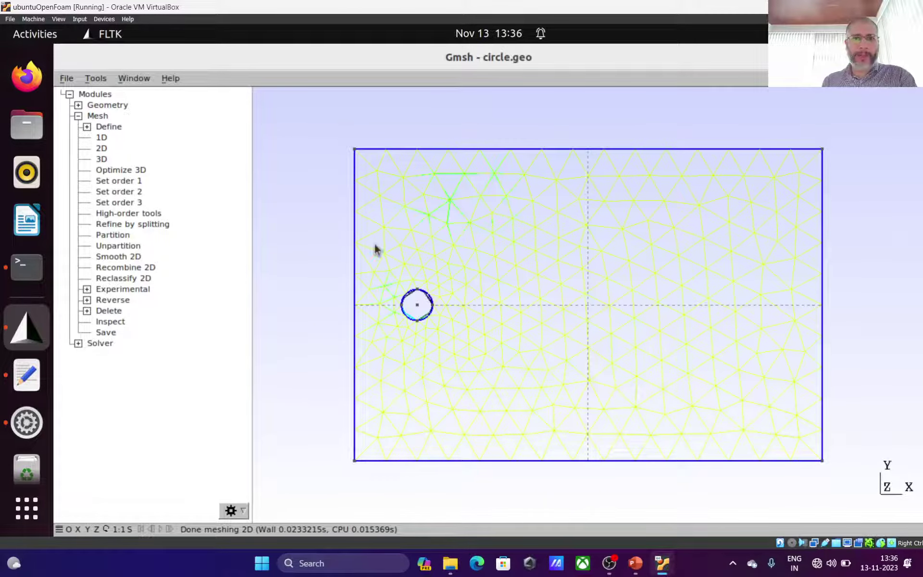
Generate the 3D mesh of the extruded domain and inspect it from an oblique angle.
drag(375, 250, 337, 228)
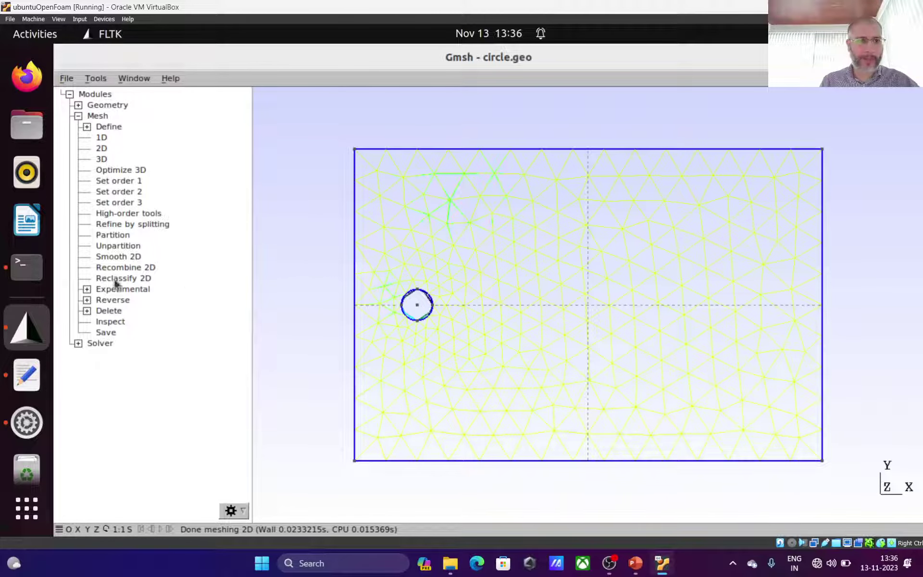
click(100, 162)
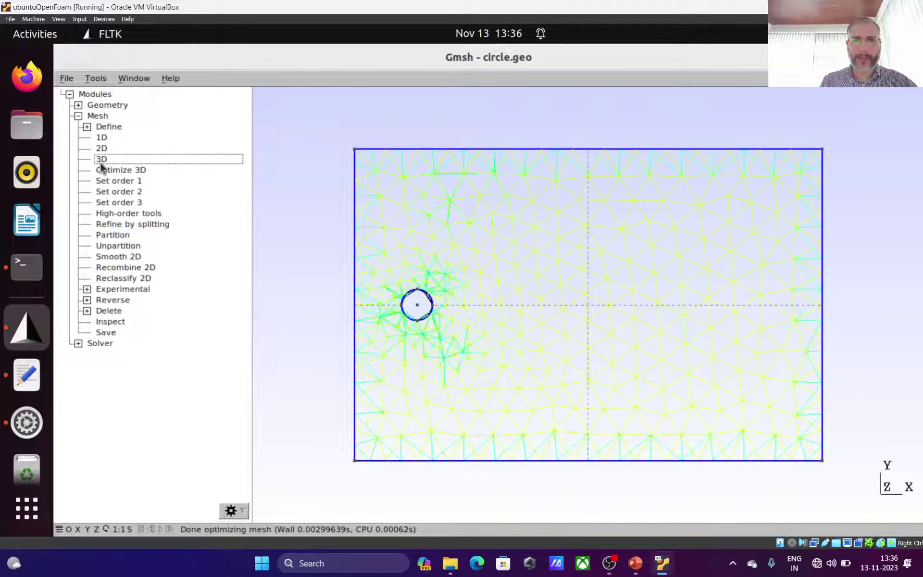
drag(302, 270, 401, 292)
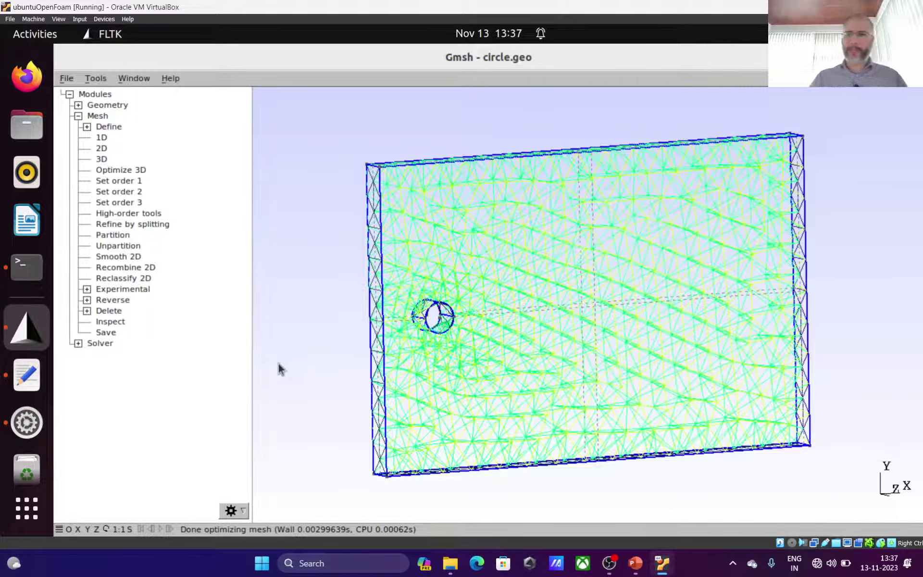
drag(298, 350, 230, 350)
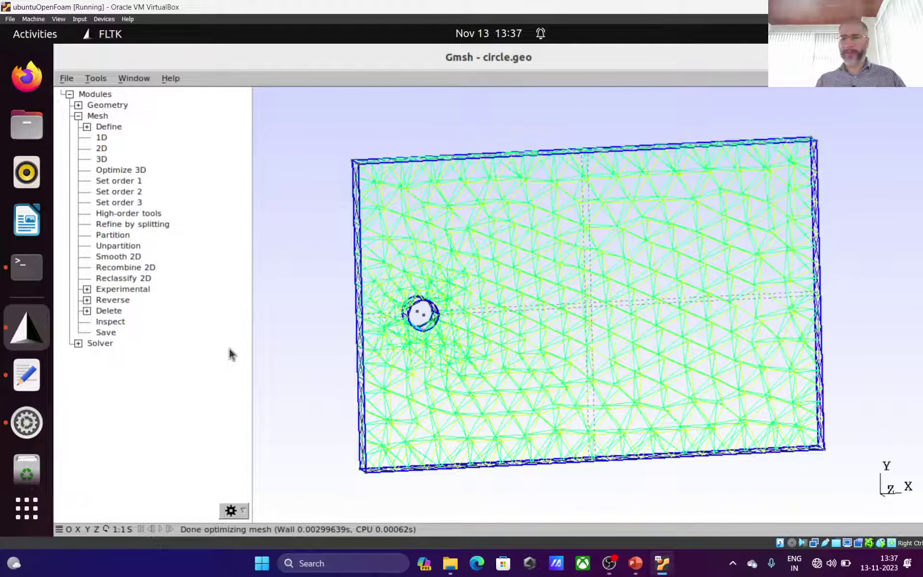
Switch to PowerPoint to review the Gmsh geometry and mesh creation slide, and return to the virtual machine.
click(635, 563)
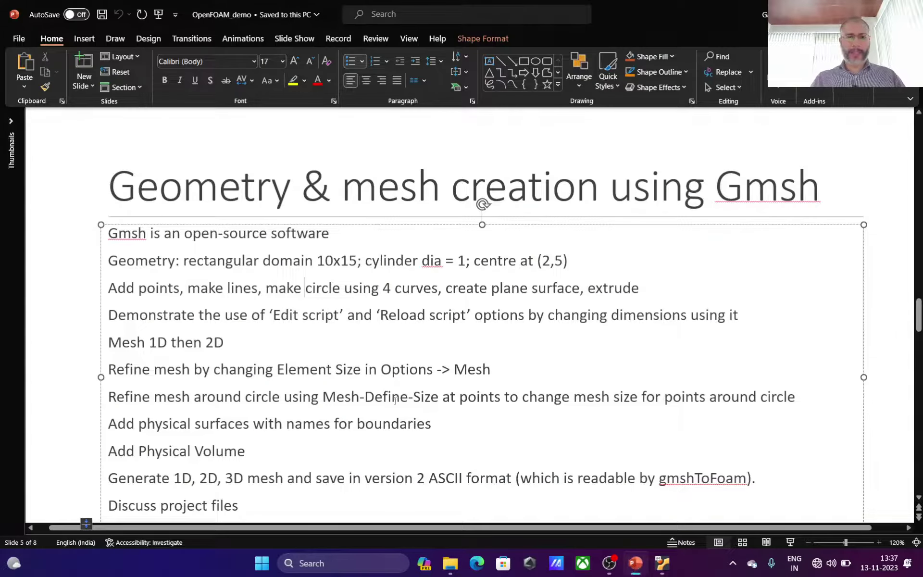
scroll(406, 349, down, 1)
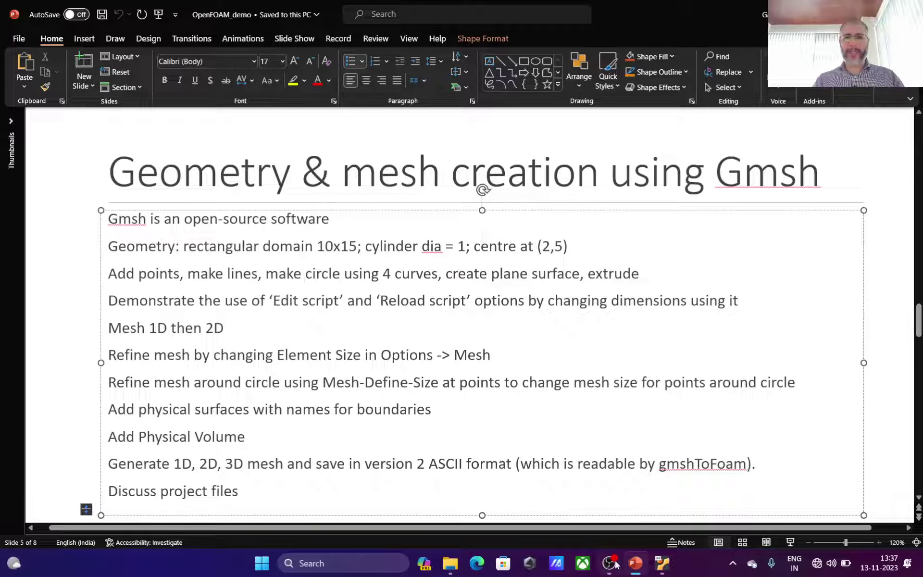
click(661, 572)
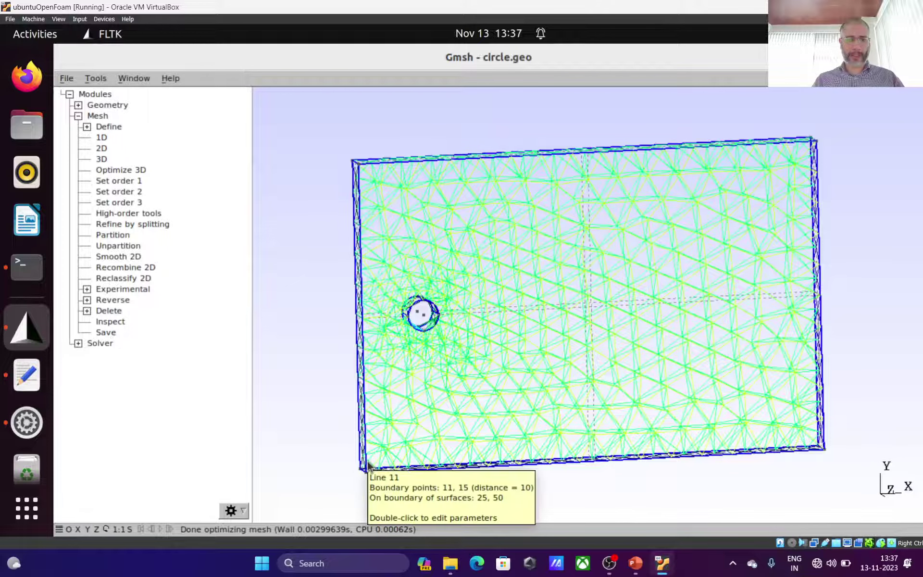
Bring circle.geo back up in gedit and highlight the fourth value, 1.0, in the Point(1) definition.
key(alt+Tab)
key(alt+Tab)
key(alt+Tab)
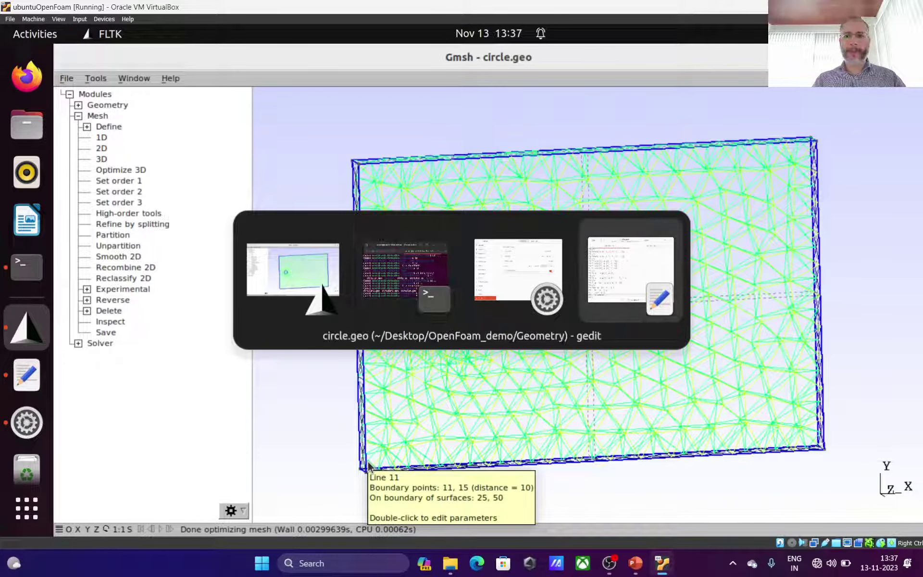
scroll(429, 258, up, 8)
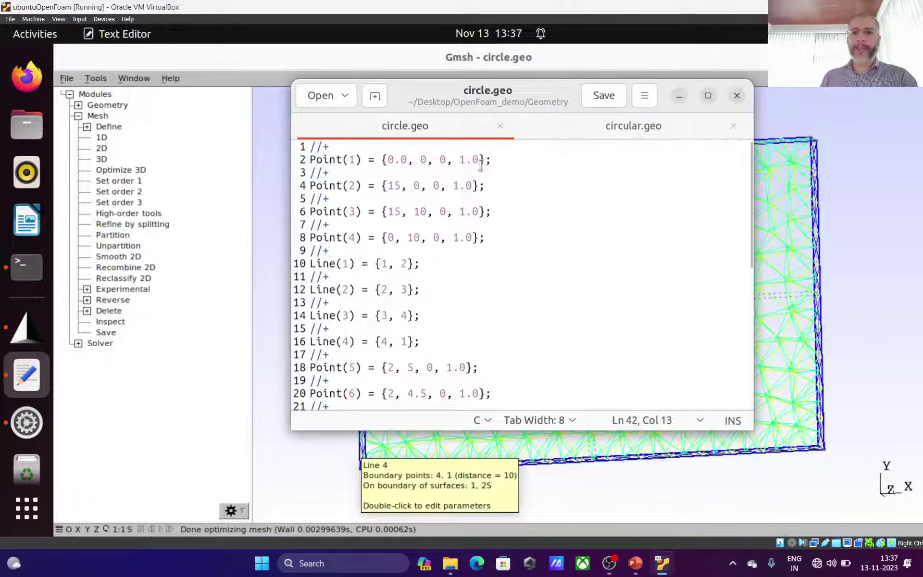
drag(459, 159, 476, 160)
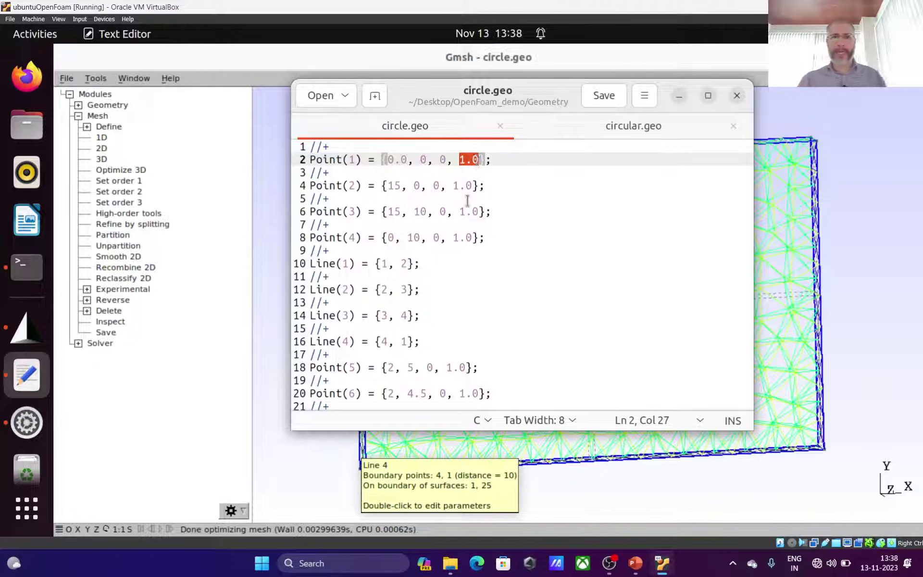
Set the fourth value, the mesh element size, in the Point(5) definition to 0.1.
scroll(449, 270, down, 3)
click(403, 256)
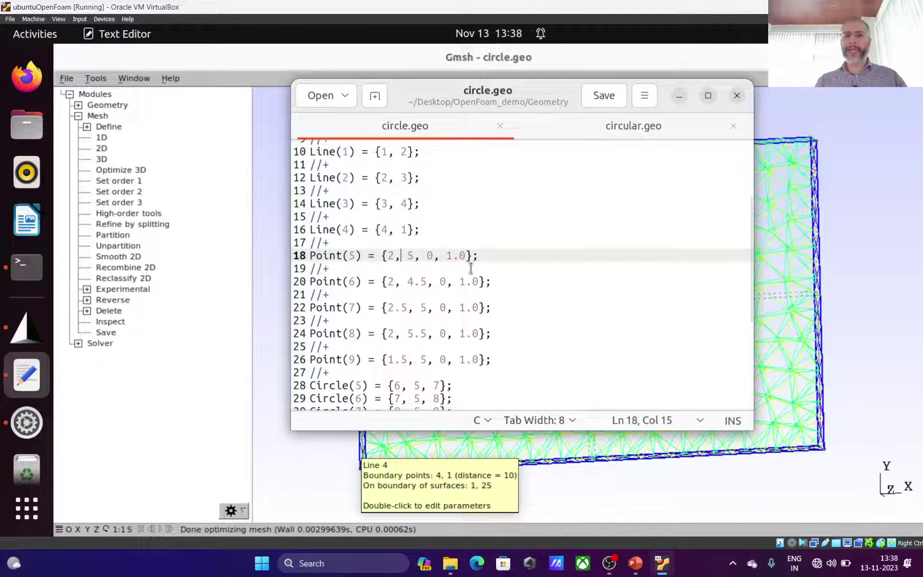
click(469, 257)
key(BackSpace)
key(BackSpace)
key(BackSpace)
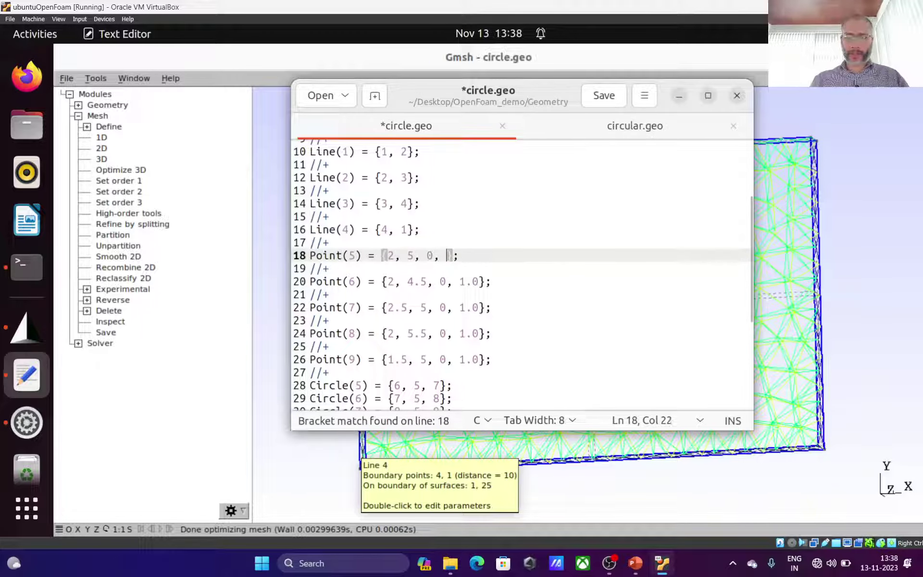
text(0.1)
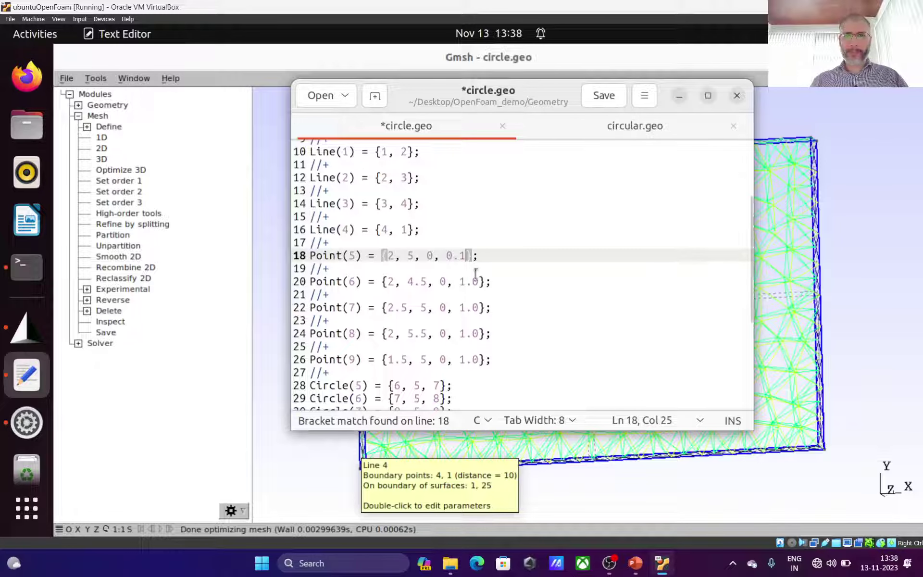
Change the element size in the Point(6) definition on line 20 to 0.1.
key(shift+Left)
key(shift+Left)
key(shift+Left)
key(Down)
key(Down)
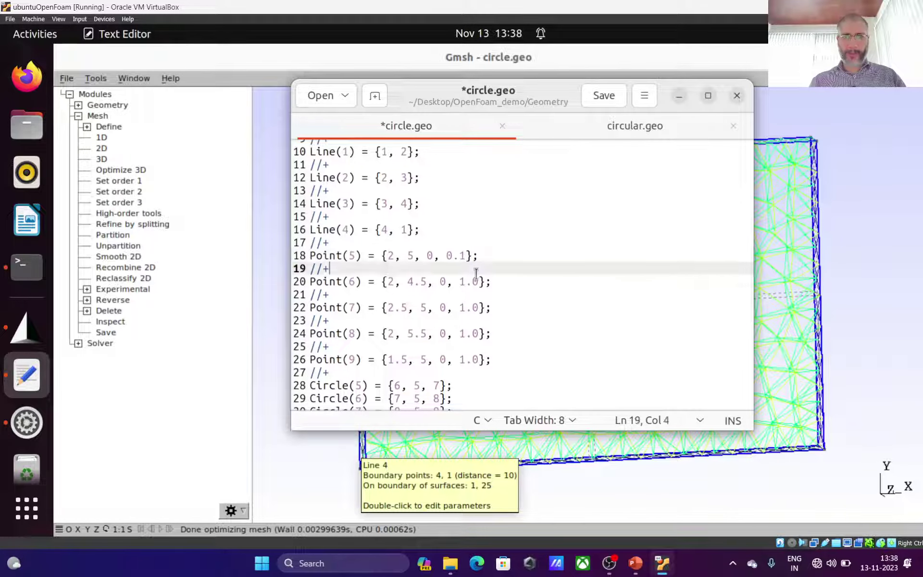
key(Right)
key(Right)
key(BackSpace)
key(BackSpace)
key(BackSpace)
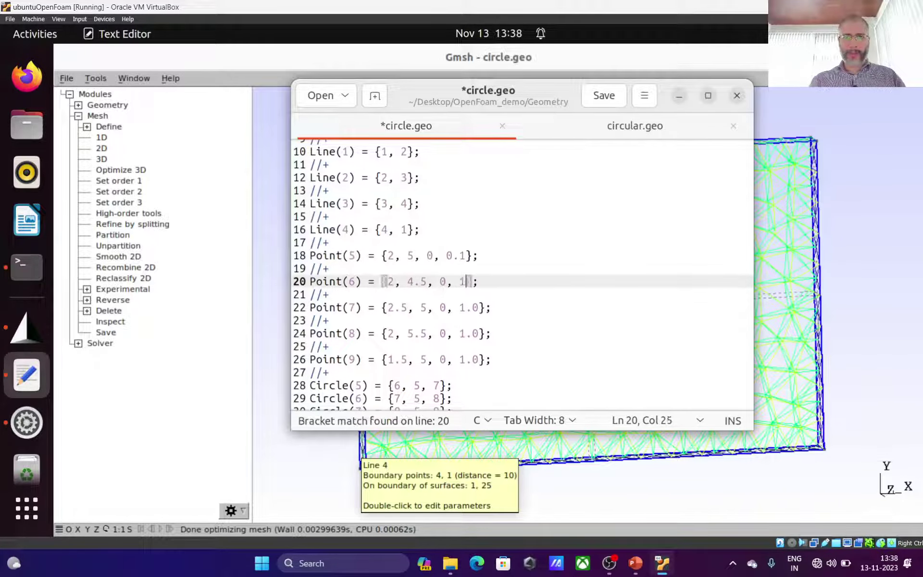
text(0.1)
Replace the element size at the end of the Point(7) definition with 0.1.
key(Down)
key(Down)
key(Left)
key(Left)
key(Left)
key(Right)
key(Right)
key(Right)
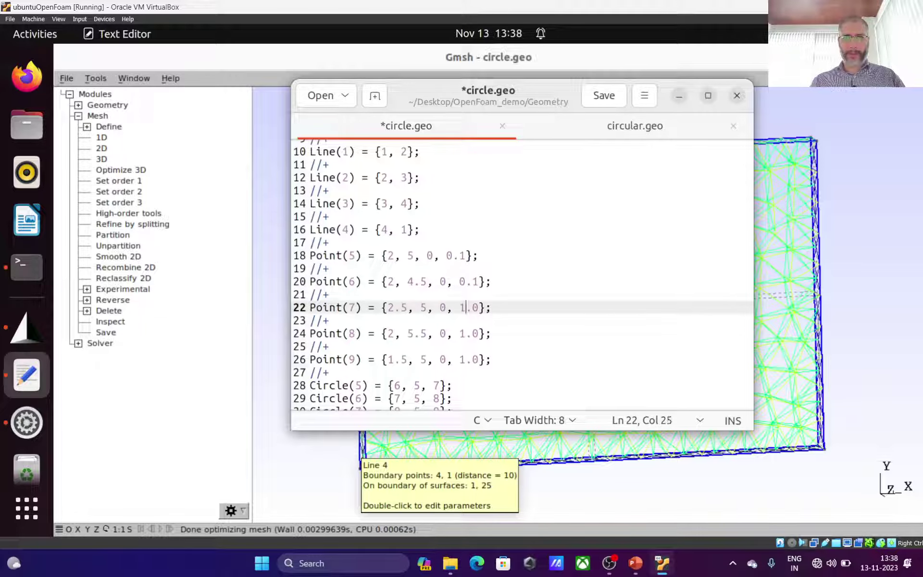
key(BackSpace)
key(BackSpace)
key(BackSpace)
text(0.1)
Set the element size of Point(8), on line 24, to 0.1 as well.
key(Down)
key(Down)
key(Left)
key(Left)
key(Left)
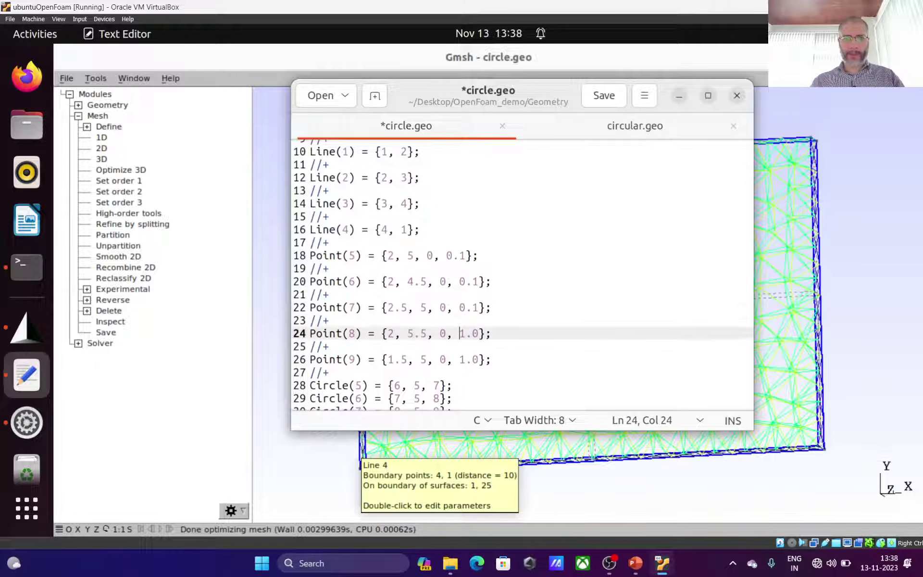
key(Right)
key(Right)
key(Right)
key(BackSpace)
key(BackSpace)
key(BackSpace)
text(0.1)
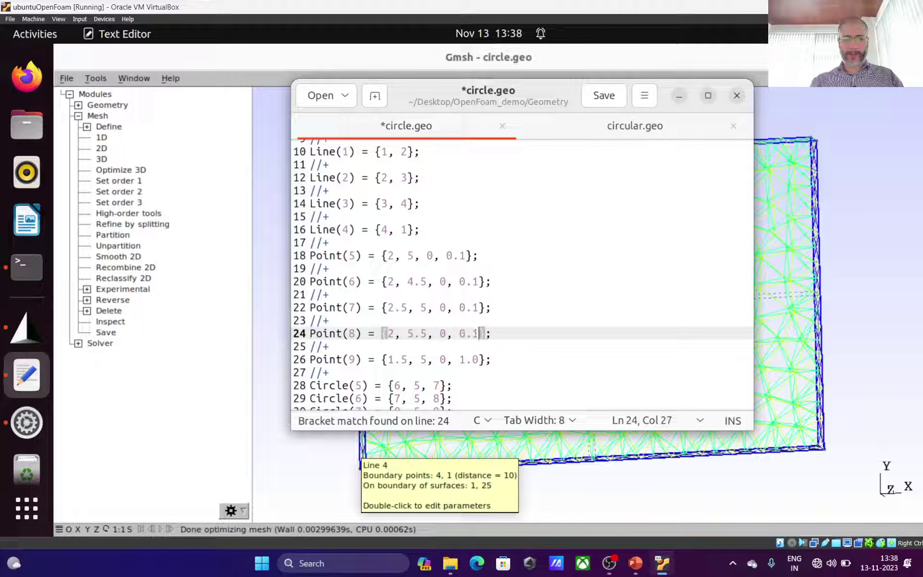
Set the mesh size of Point(9) to 0.1 in circle.geo and save the file.
key(Down)
key(Down)
key(Left)
key(Left)
key(Left)
key(Right)
key(Right)
key(Right)
key(BackSpace)
key(BackSpace)
key(BackSpace)
text(0.1)
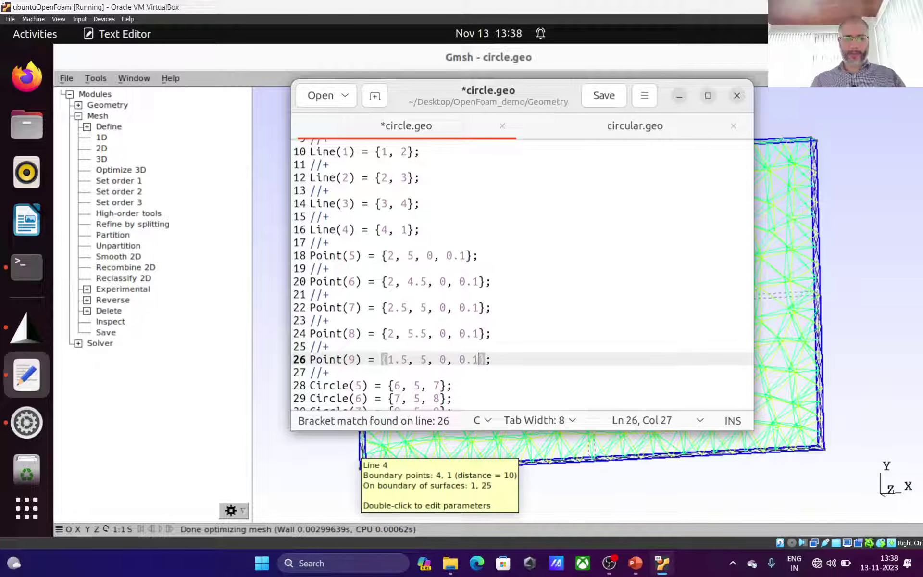
key(ctrl+s)
Switch to Gmsh and reload the circle.geo script.
click(280, 284)
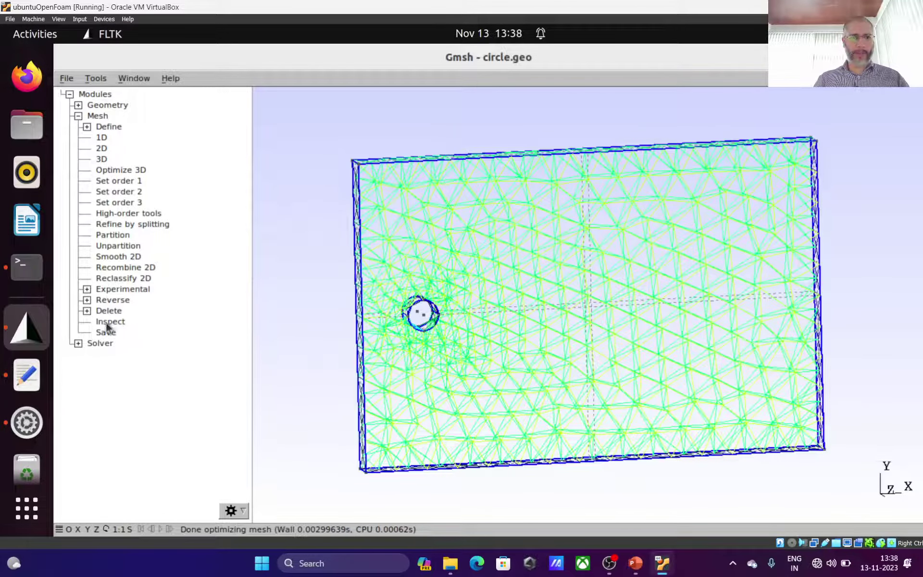
click(77, 105)
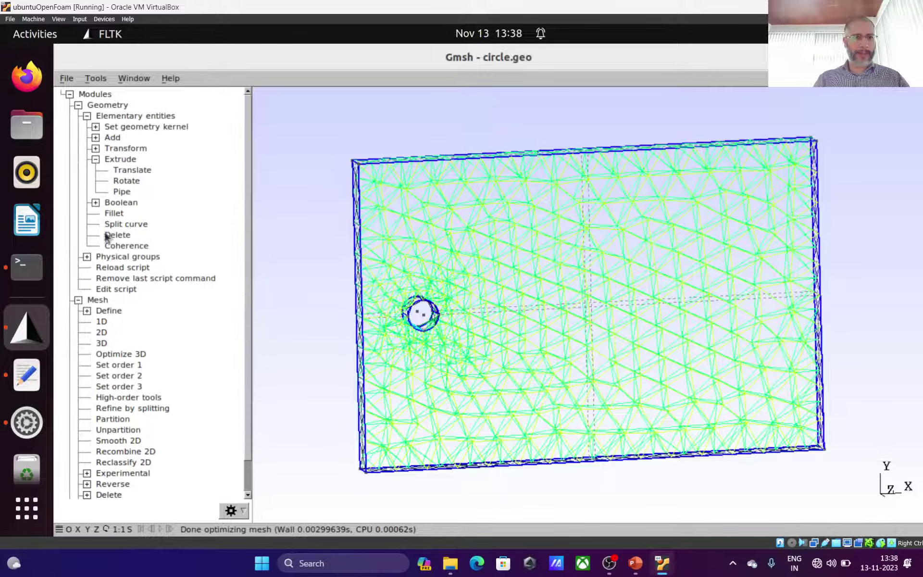
click(109, 268)
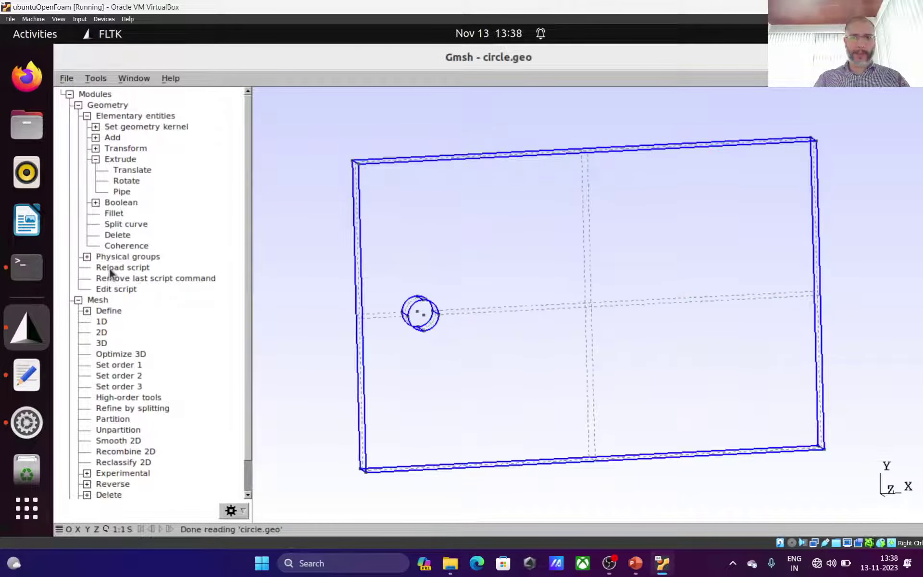
Generate the 1D, 2D and 3D meshes for the reloaded geometry.
drag(270, 330, 258, 321)
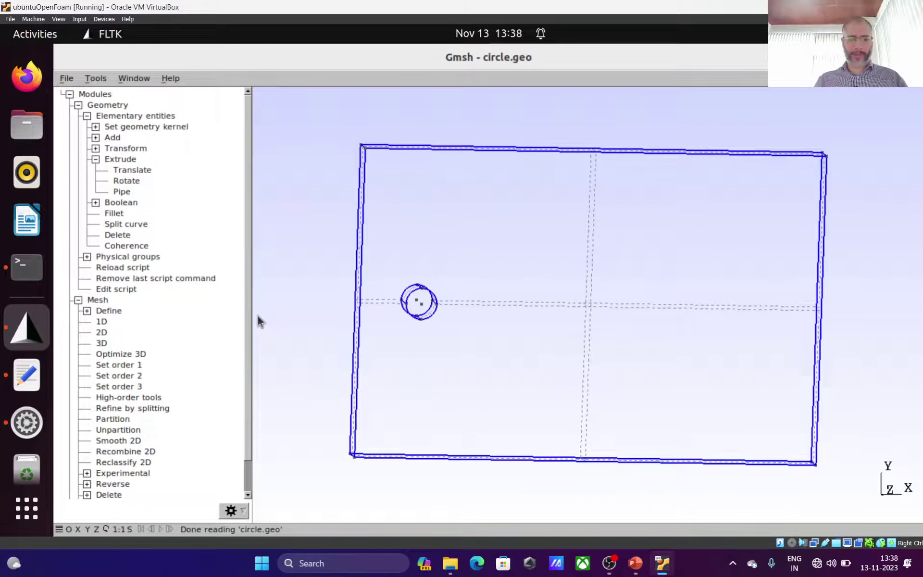
click(100, 323)
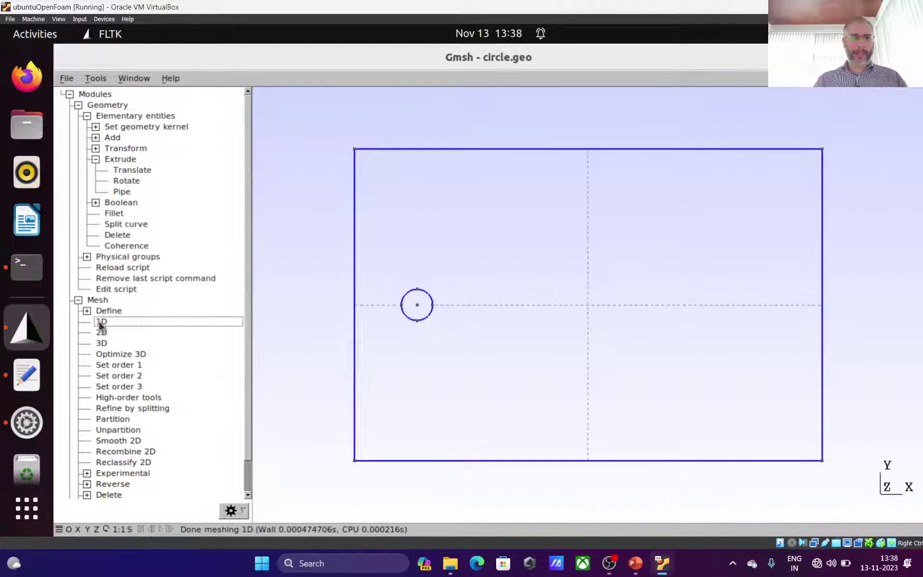
click(100, 329)
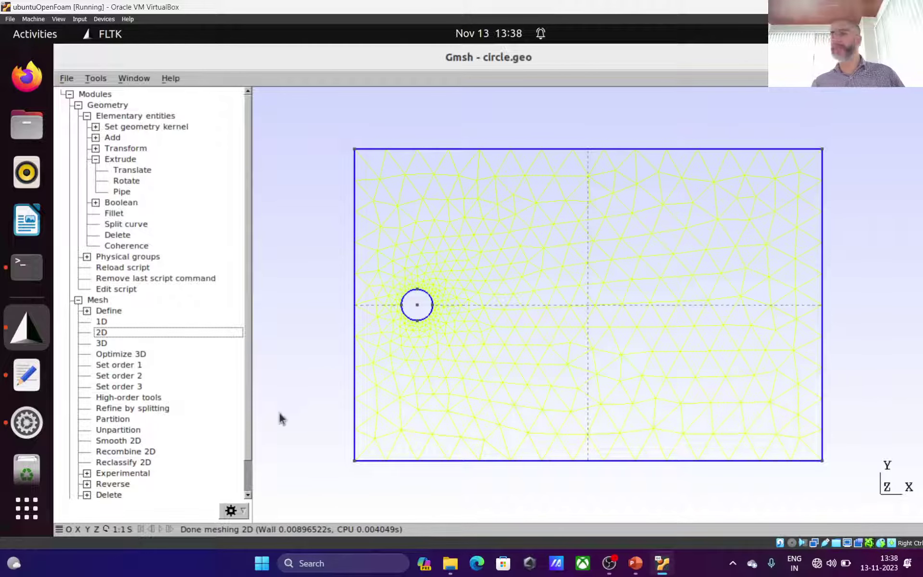
click(104, 343)
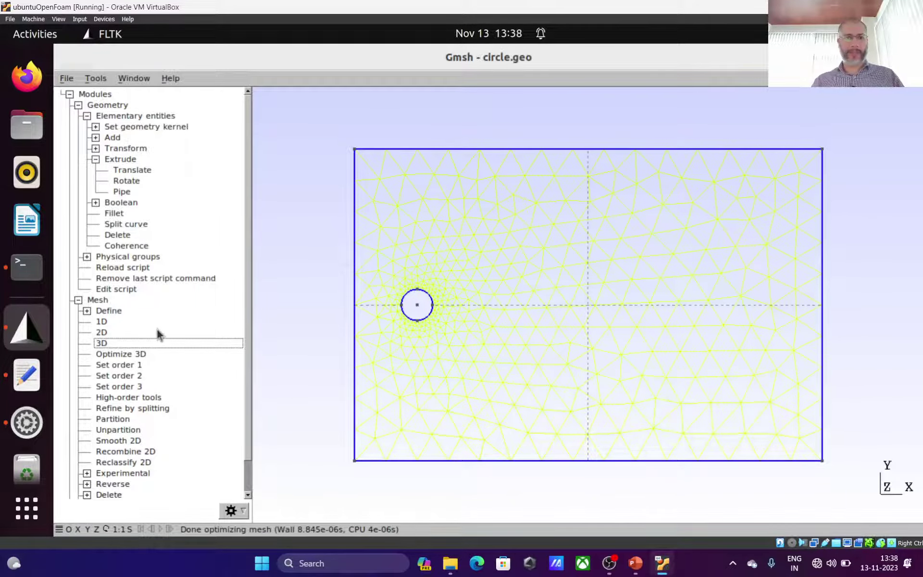
Examine the mesh density around the circular hole and across the rectangular domain, ending in the front view.
drag(318, 302, 431, 310)
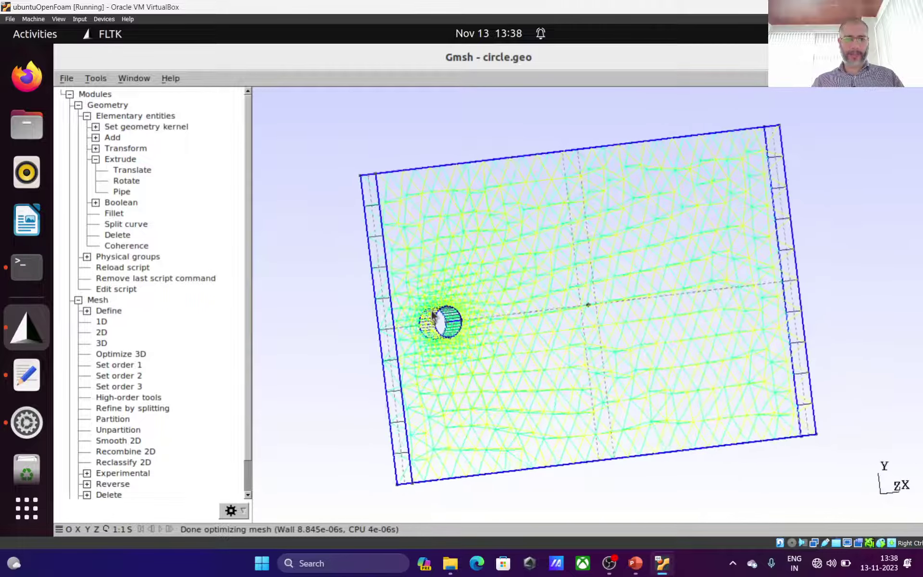
mouse_move(366, 338)
mouse_down()
mouse_move(377, 315)
mouse_move(237, 327)
mouse_move(380, 328)
mouse_up()
scroll(380, 328, up, 10)
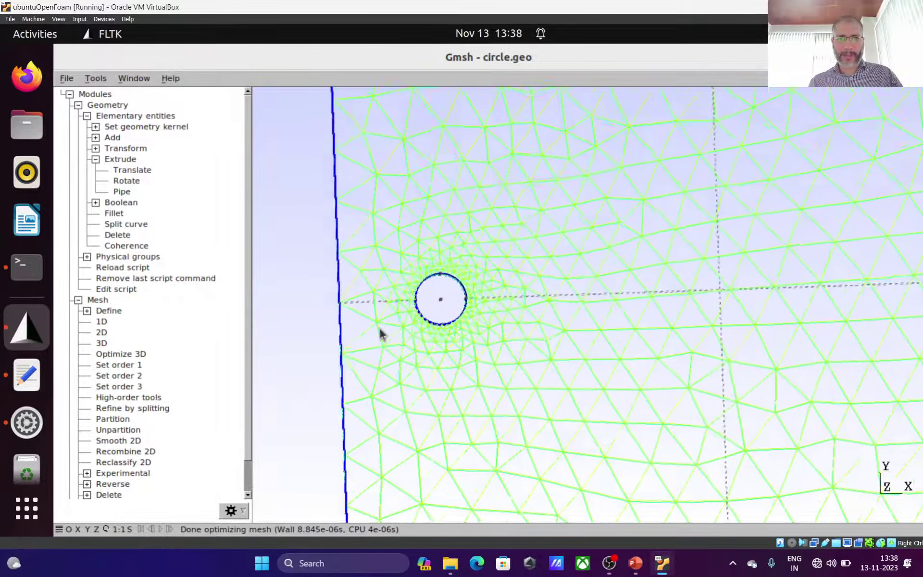
scroll(380, 329, up, 5)
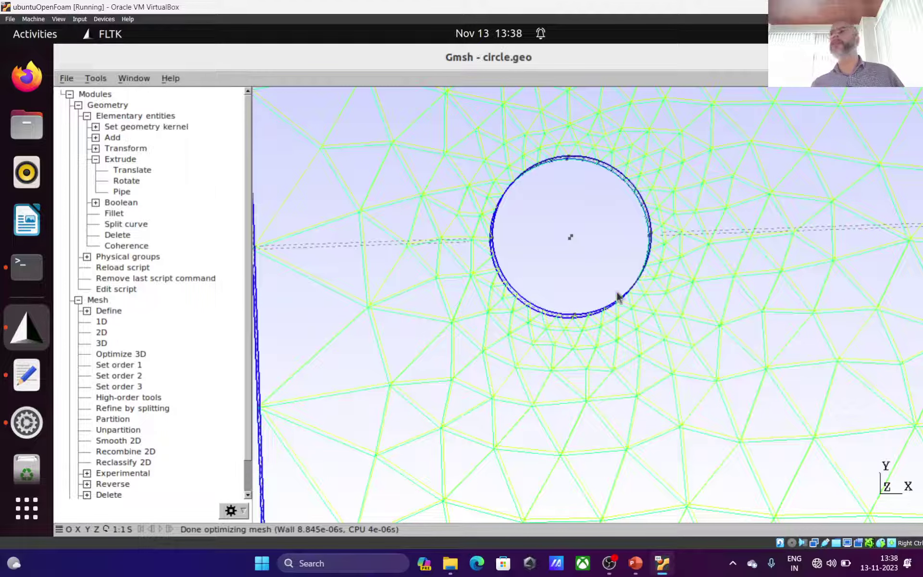
scroll(668, 218, down, 10)
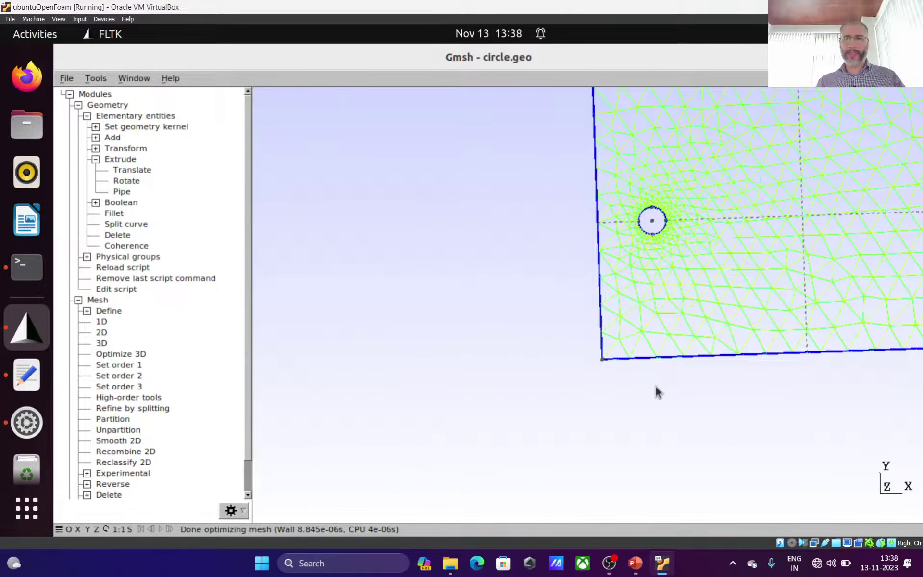
drag(655, 385, 602, 476)
key(alt+z)
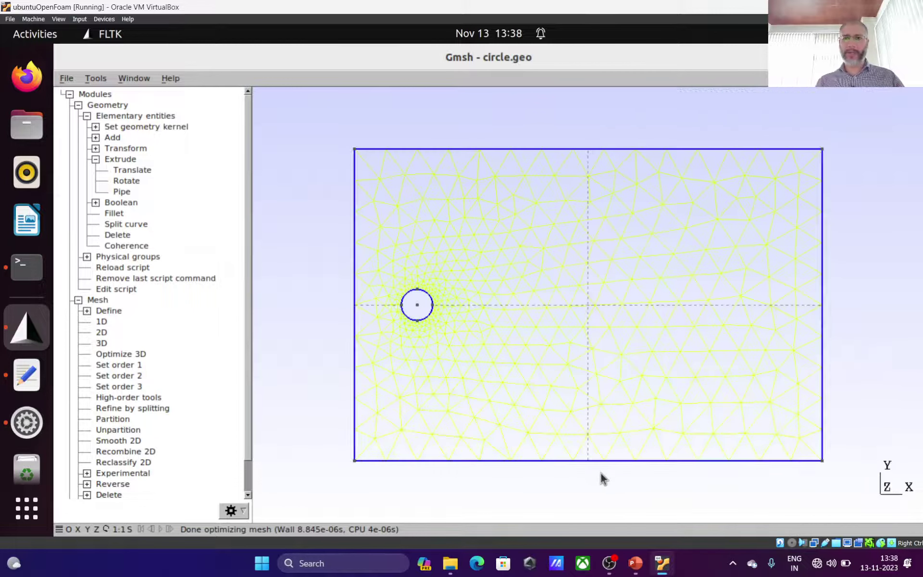
mouse_move(824, 298)
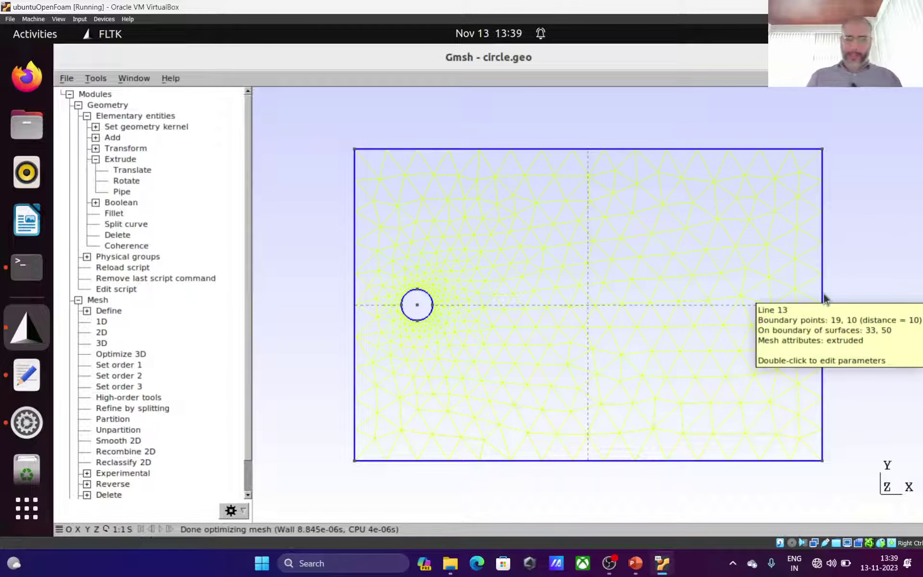
Switch to the OpenFOAM_demo presentation in PowerPoint and delete the bullet about changing Element Size in Options -> Mesh.
click(635, 563)
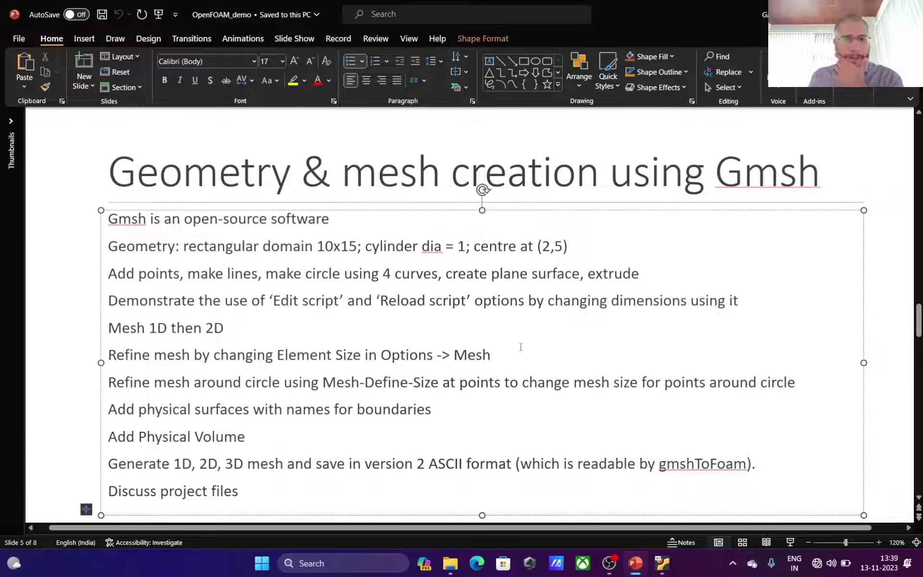
scroll(520, 347, down, 1)
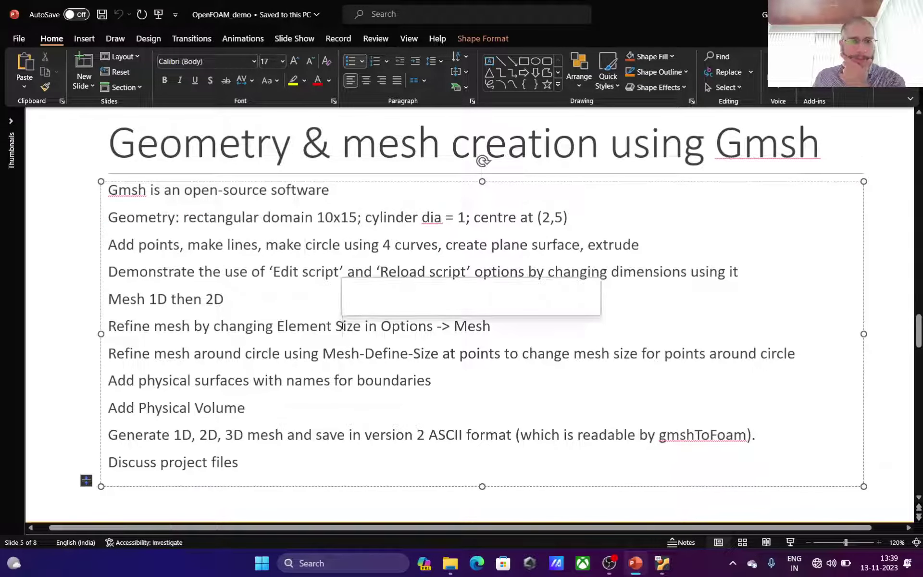
triple_click(342, 327)
key(Delete)
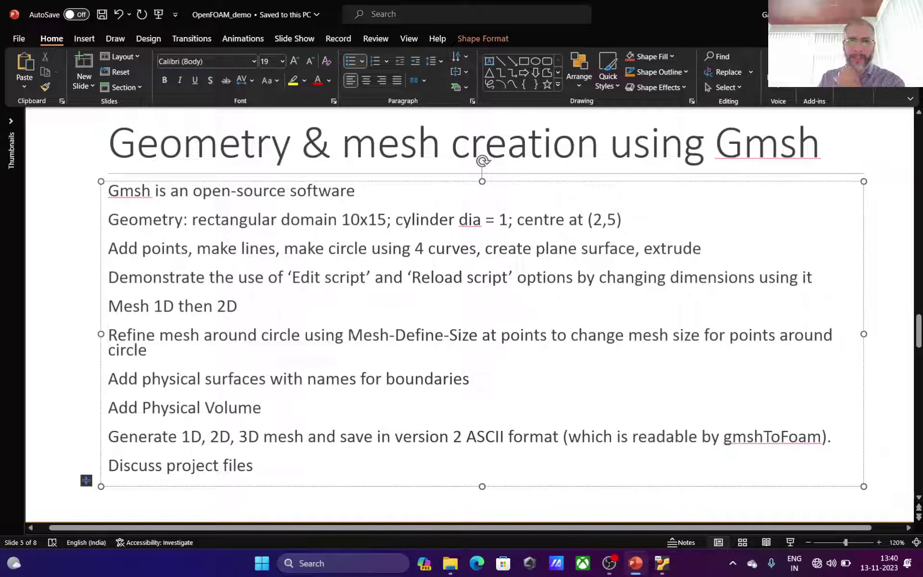
Append "/ change the characteristic length for points making the circle in .geo file directly." to the bullet on refining the mesh around the circle.
click(347, 335)
drag(304, 335, 548, 335)
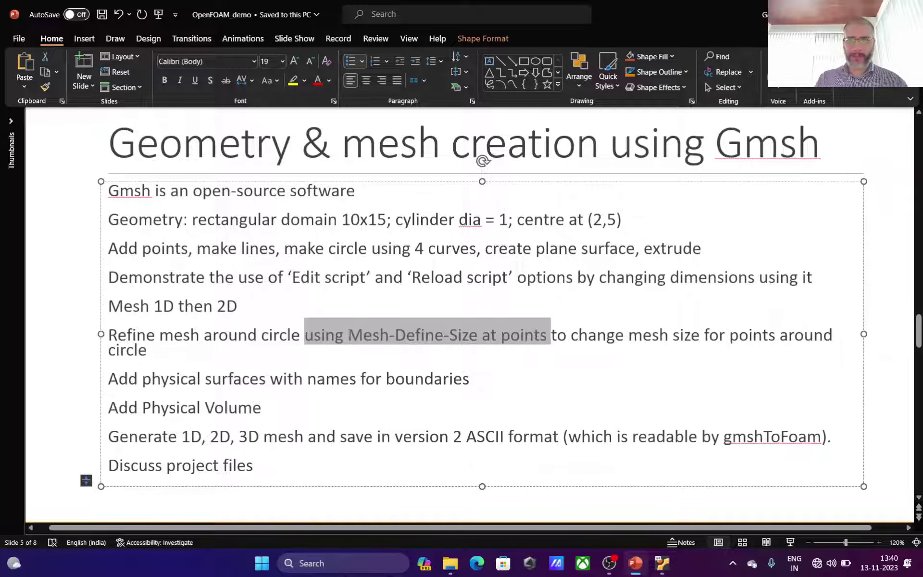
click(350, 337)
text(/ )
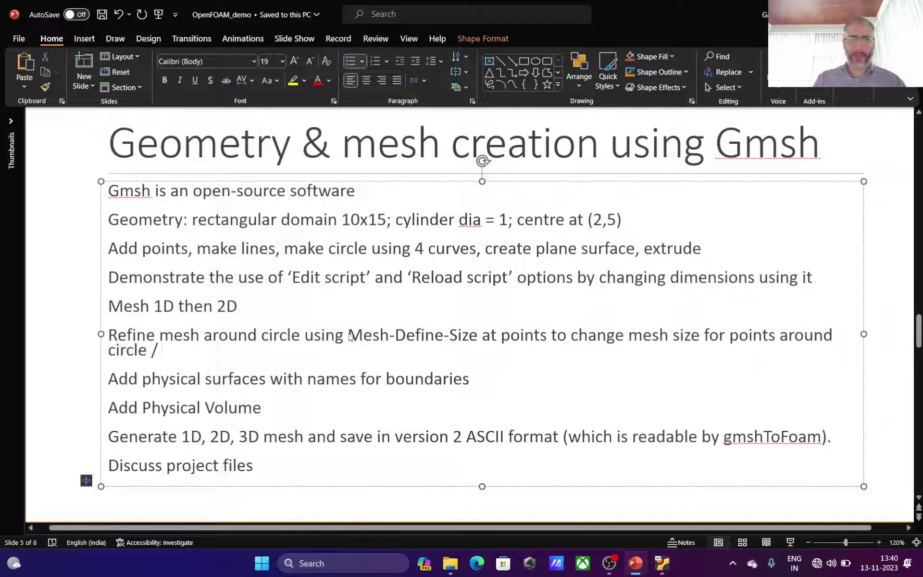
text(change rge)
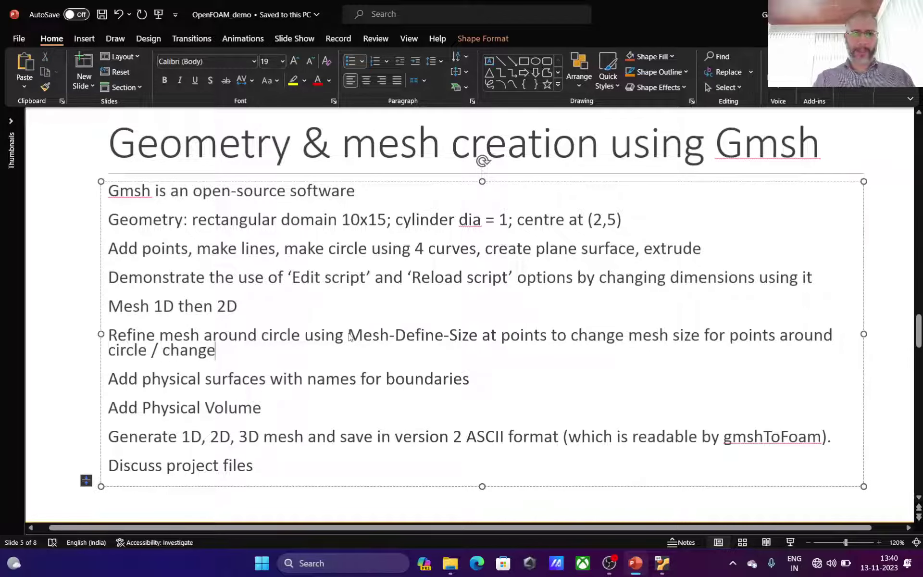
key(BackSpace)
key(BackSpace)
key(BackSpace)
key(BackSpace)
text(the )
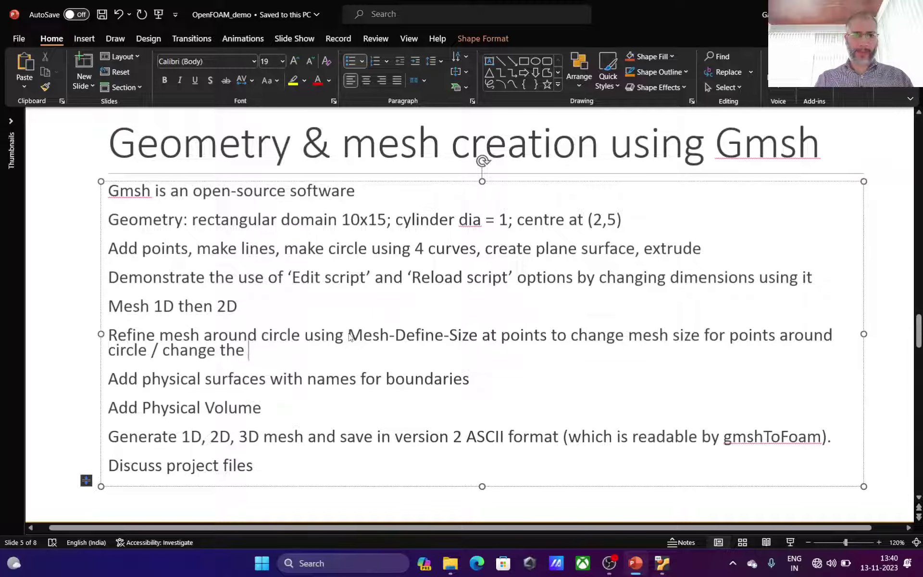
text(char)
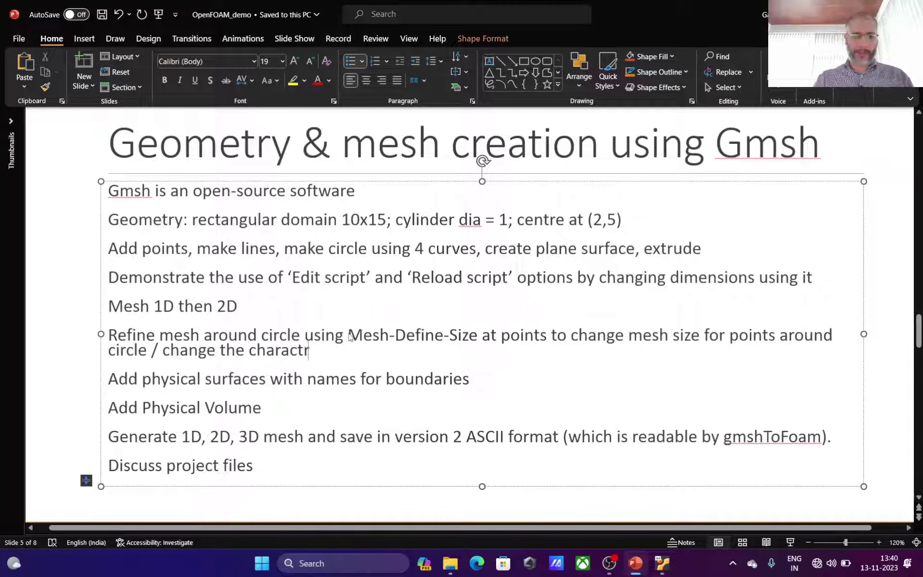
text(acteristic leng)
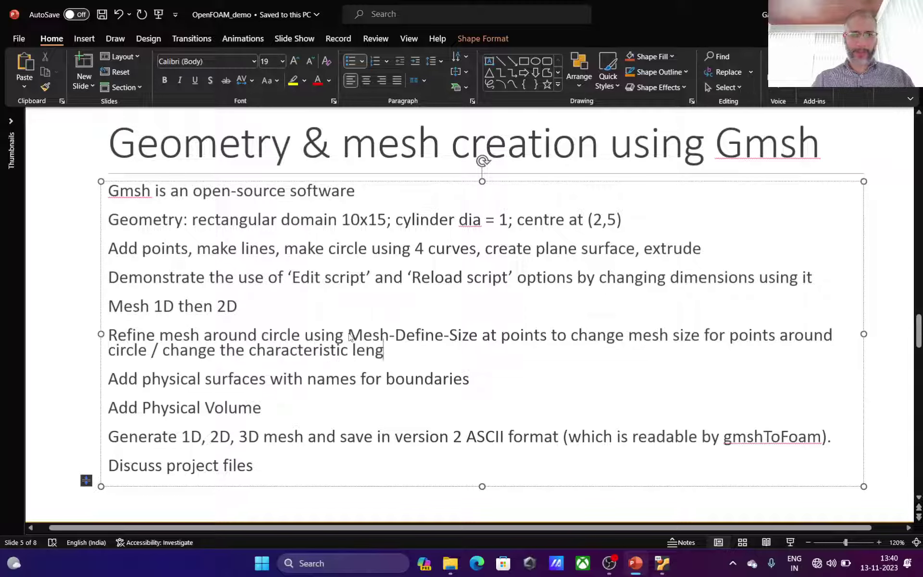
text(th for )
text(poin)
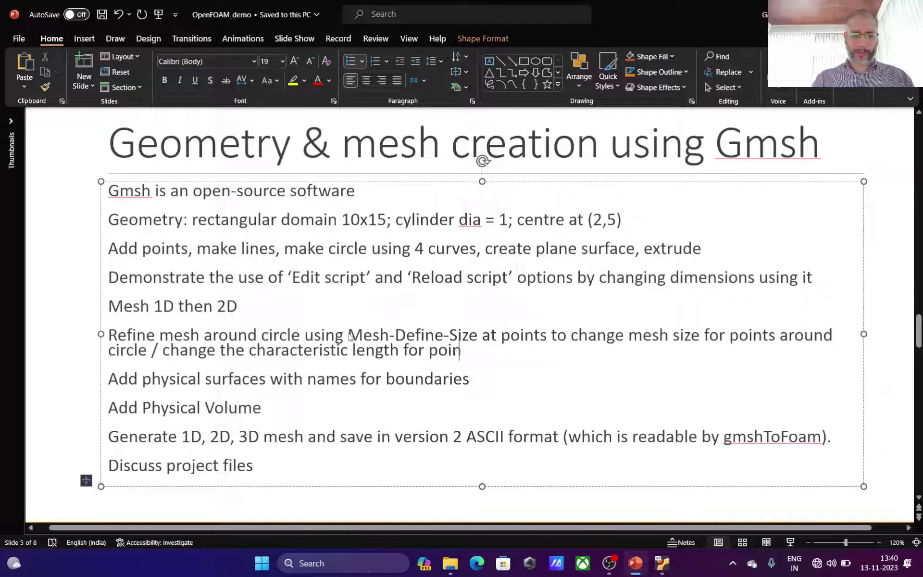
text(ts making the circue)
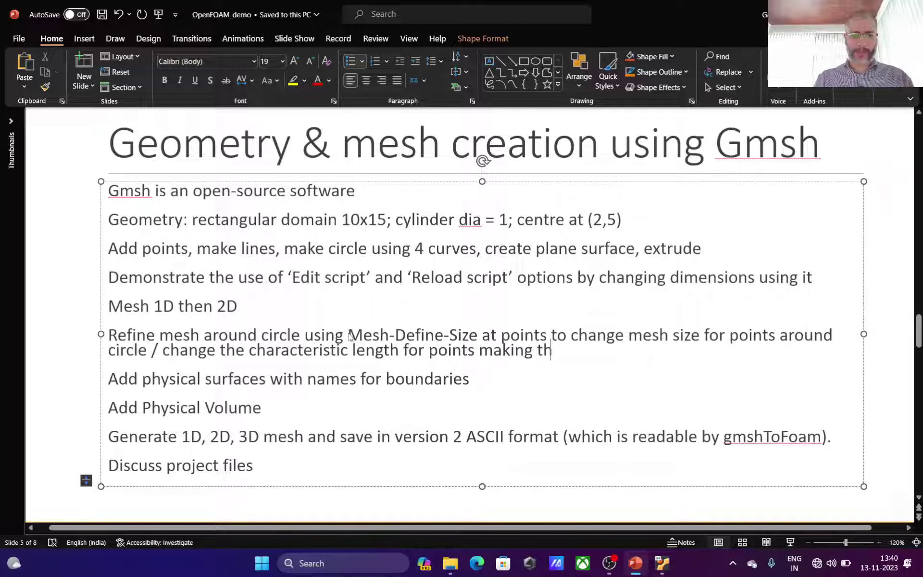
key(BackSpace)
key(BackSpace)
text(le )
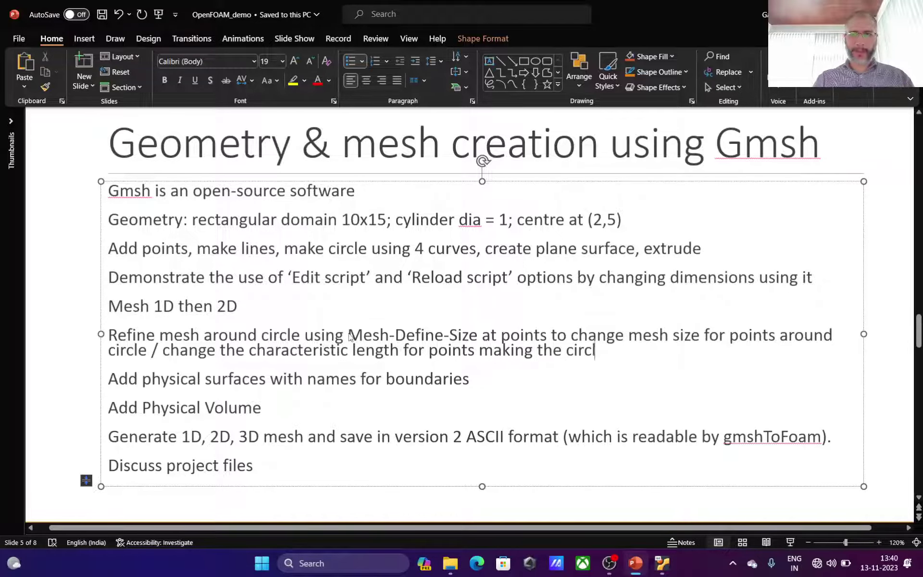
text(in)
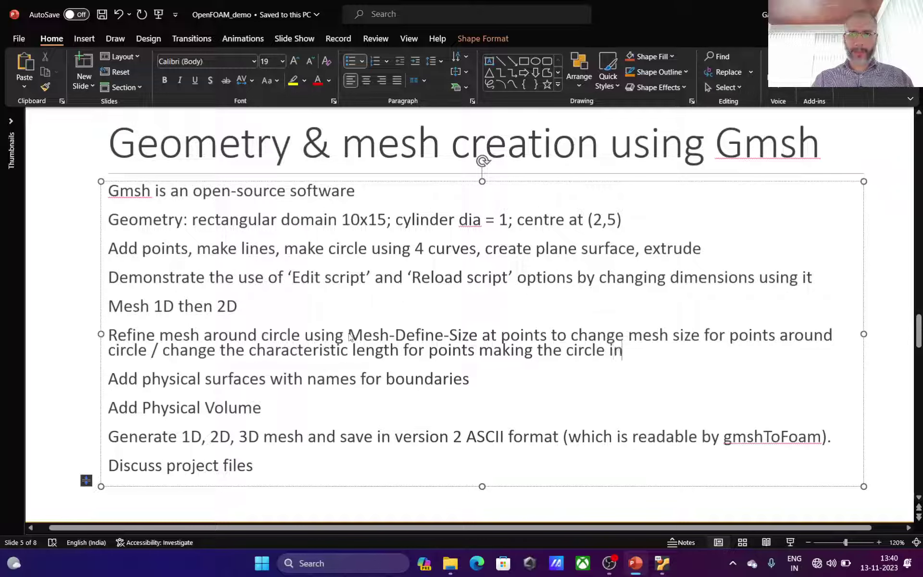
text( text)
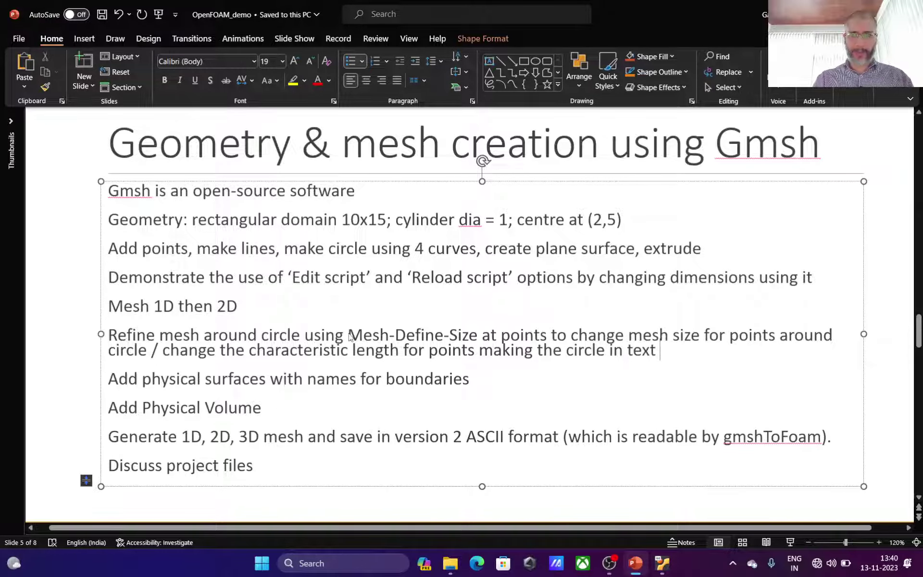
key(BackSpace)
key(BackSpace)
key(BackSpace)
key(BackSpace)
text(.gep)
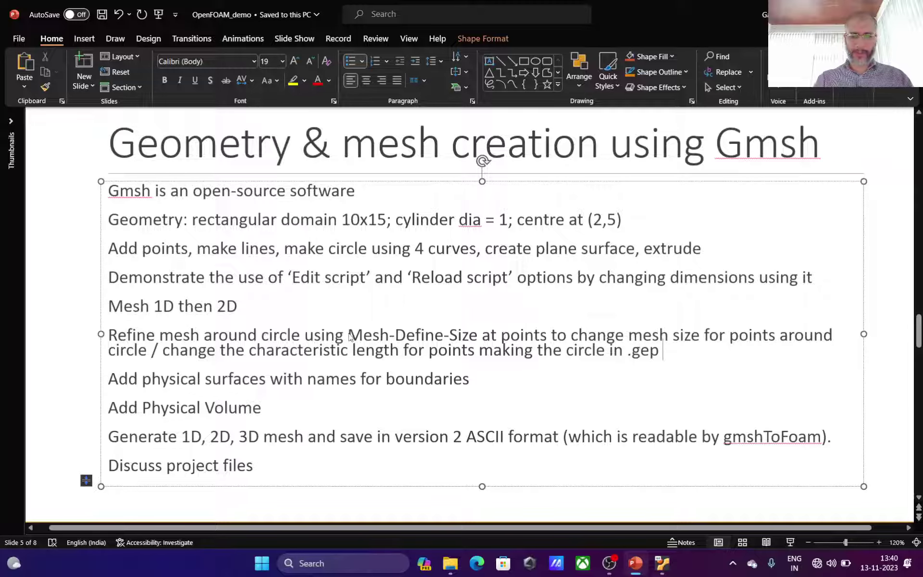
text( f)
key(BackSpace)
key(BackSpace)
key(BackSpace)
text(o file directly.)
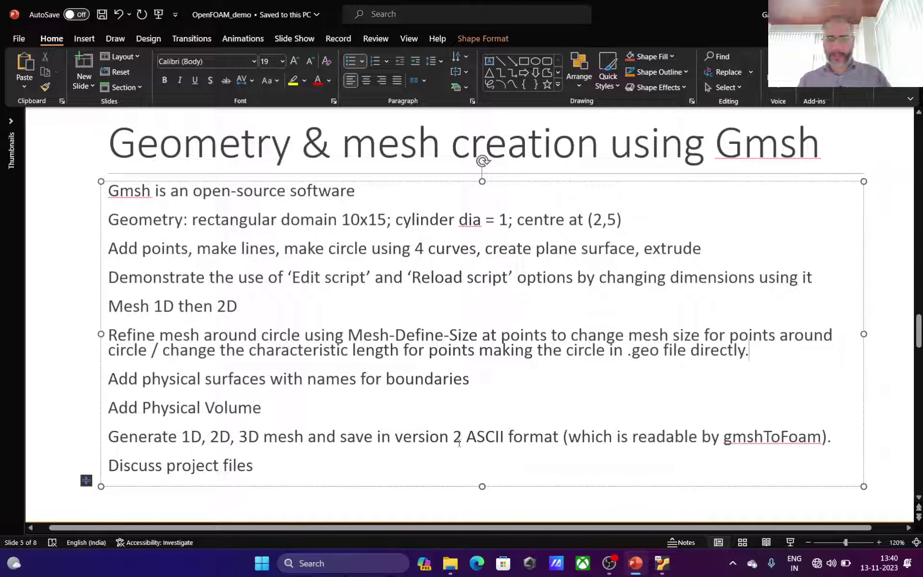
Switch back to Gmsh and start adding a new physical surface group to the extruded domain.
click(662, 563)
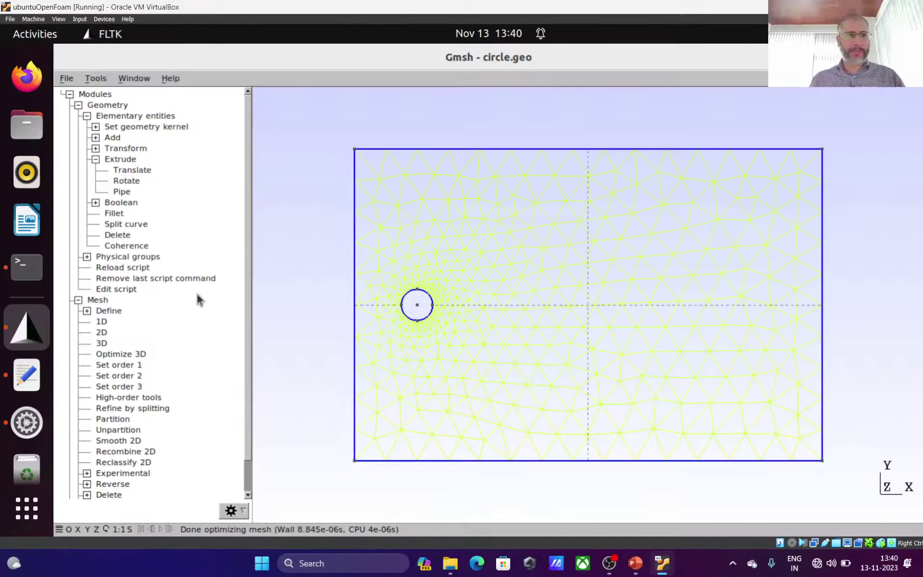
click(88, 256)
click(95, 268)
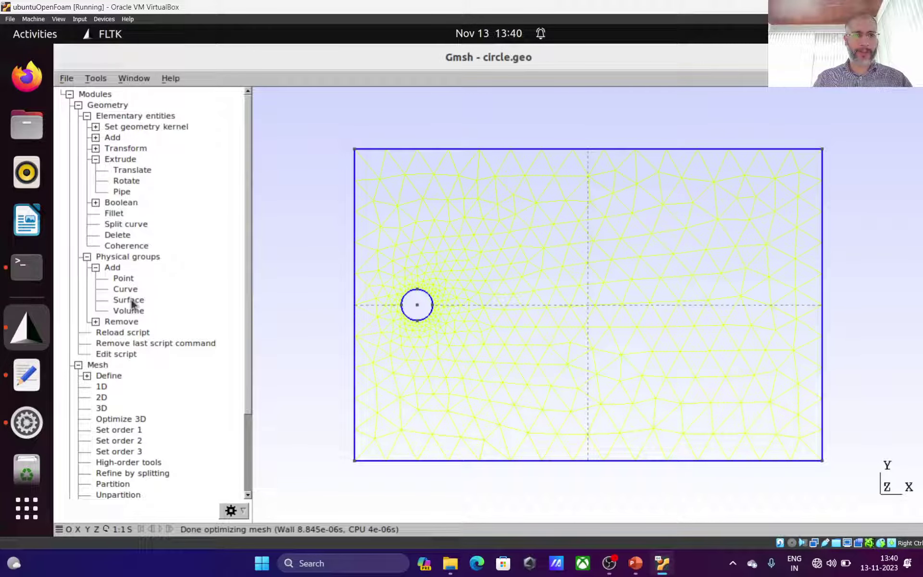
drag(291, 267, 368, 280)
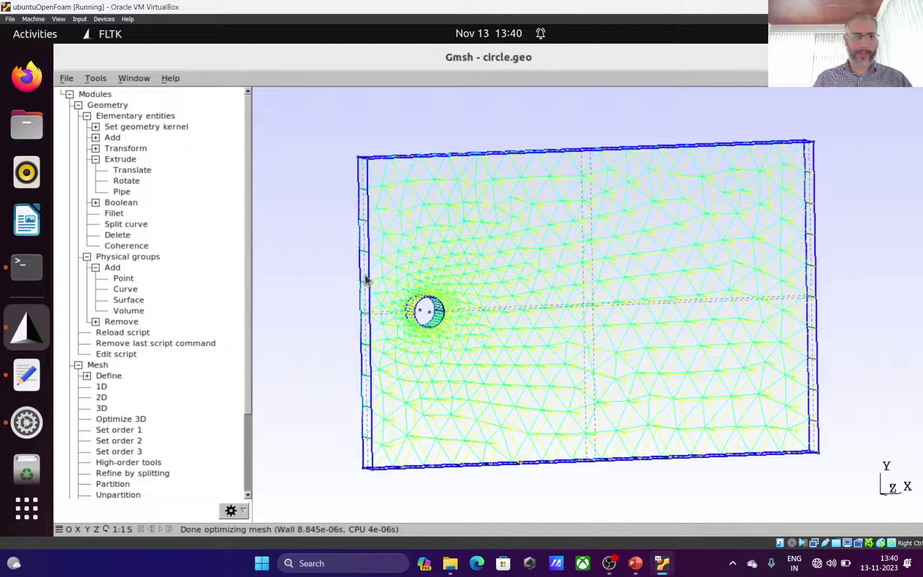
click(128, 300)
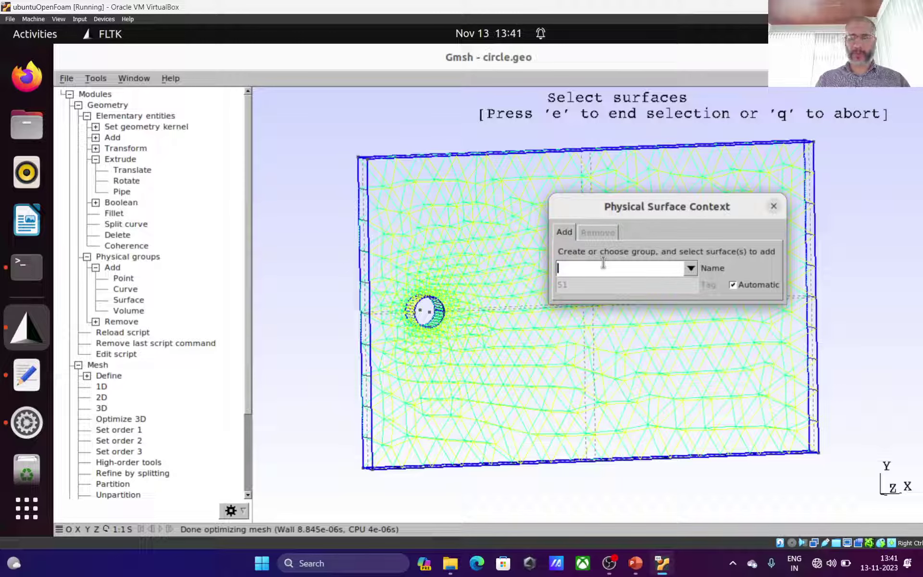
text(surf)
key(BackSpace)
key(BackSpace)
key(BackSpace)
key(BackSpace)
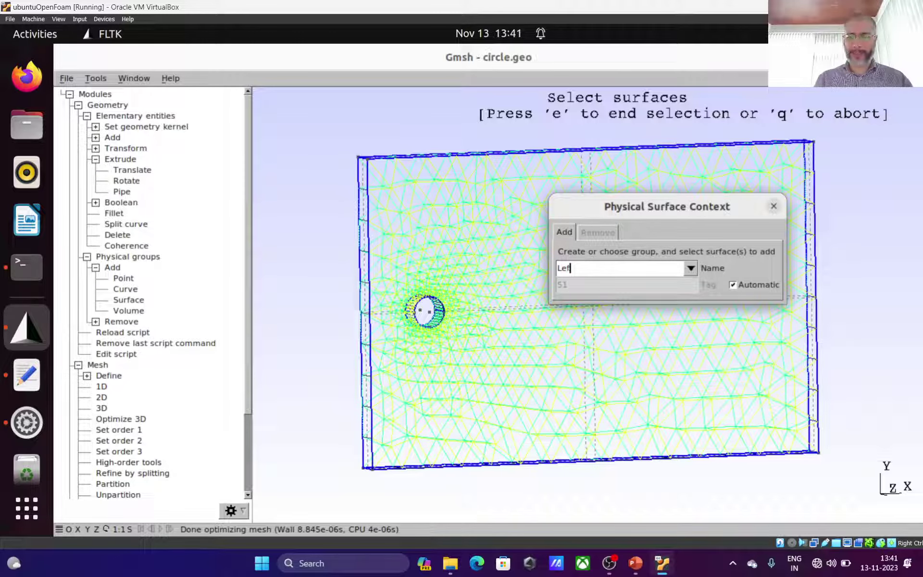
Create physical surface group "In" from the domain's left side face and group "Out" from its right side face.
text(In)
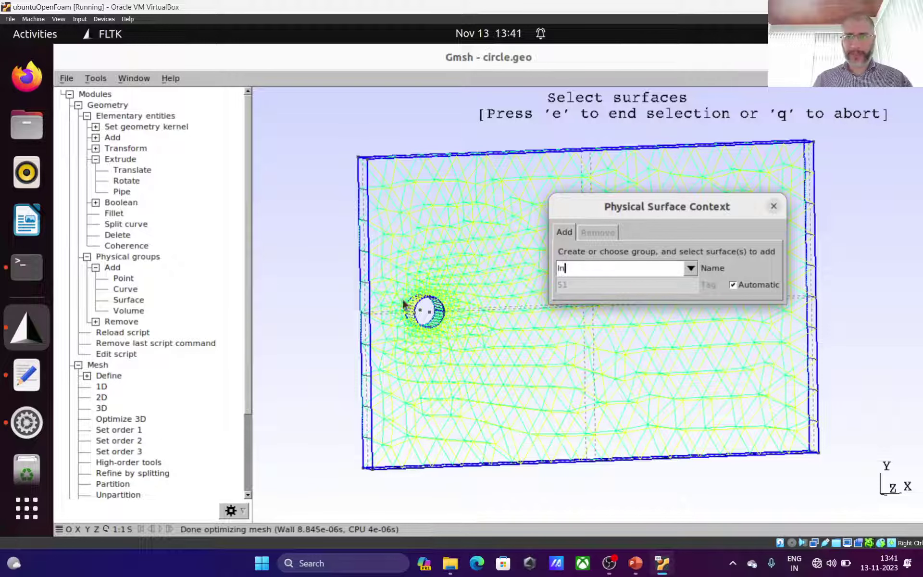
click(364, 295)
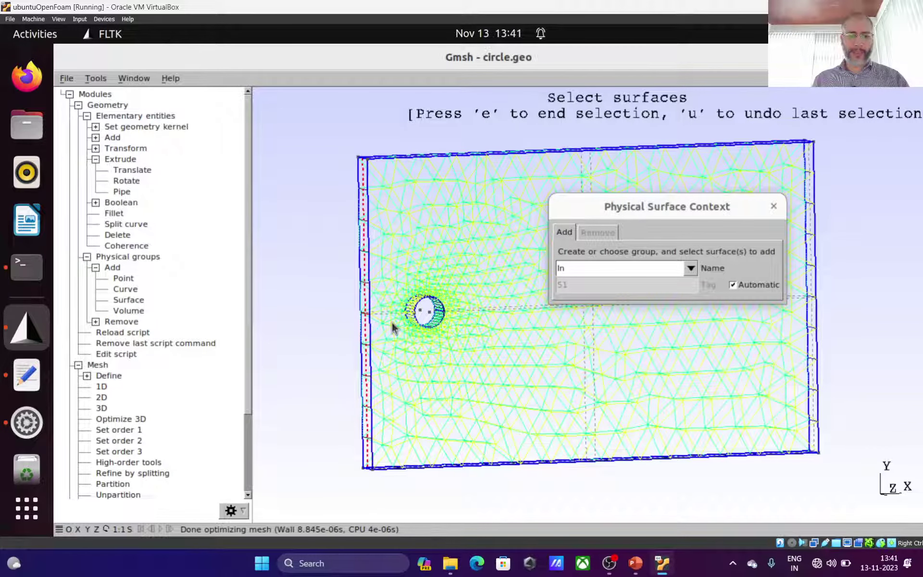
key(u)
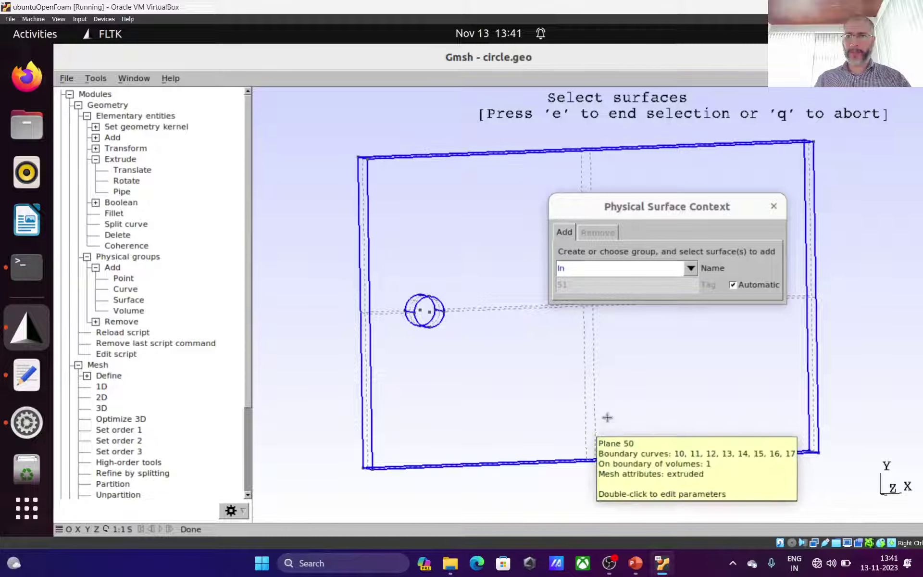
double_click(575, 268)
text(Out)
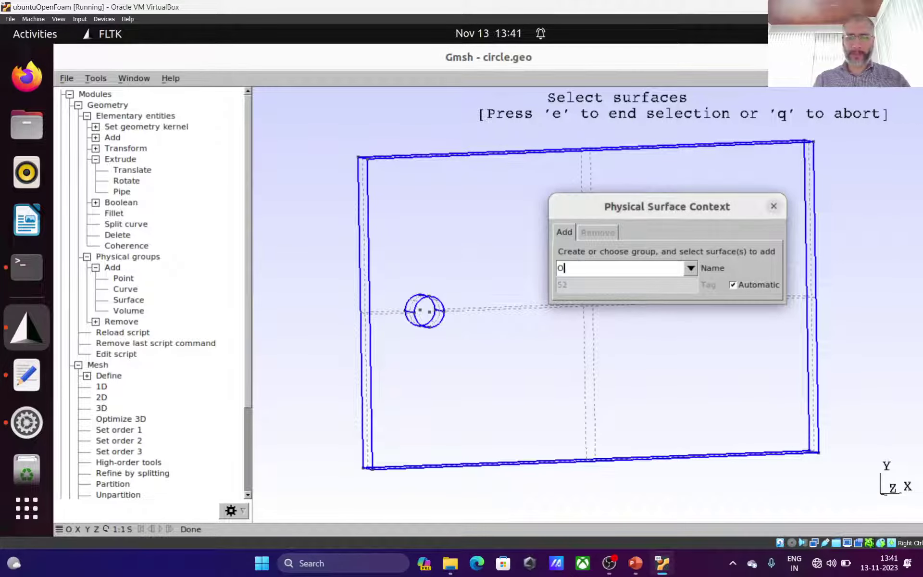
click(812, 342)
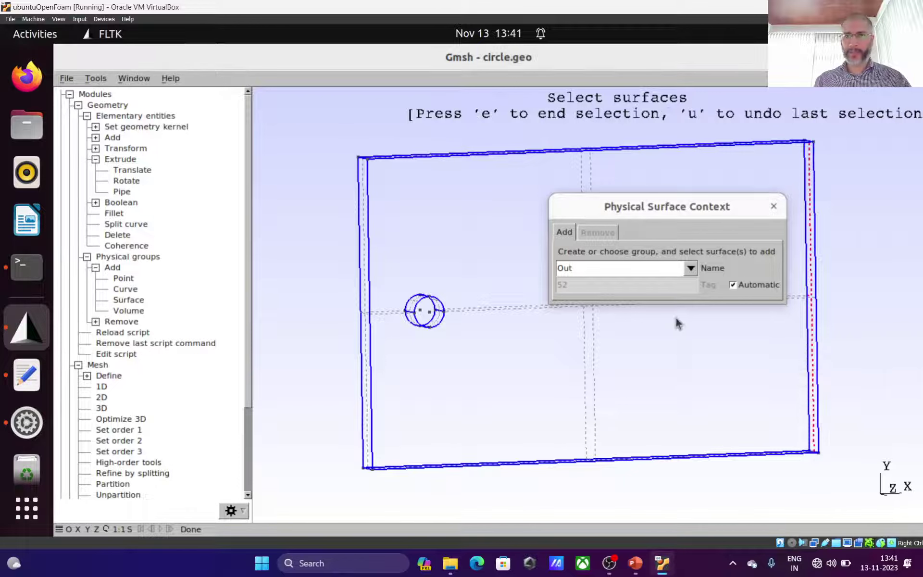
key(u)
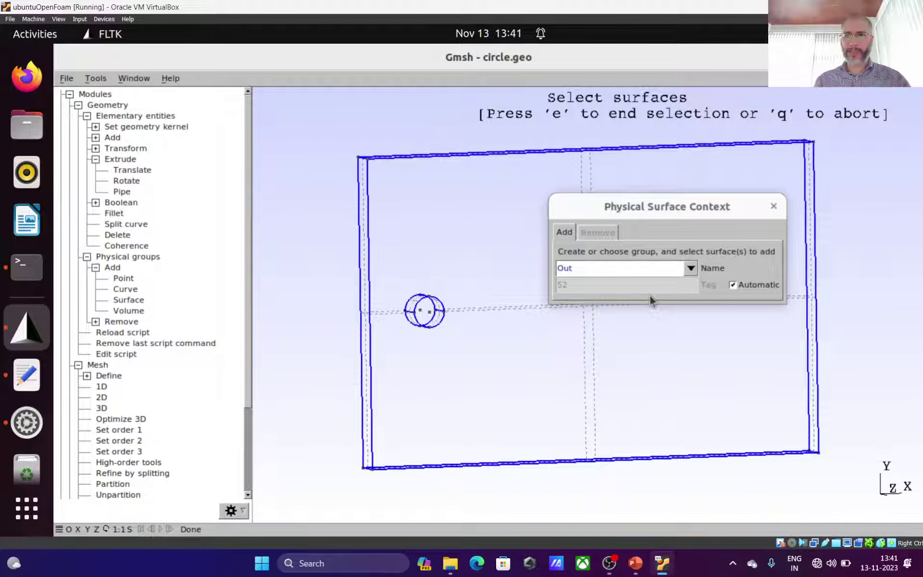
Create physical surface group "Bottom" from the domain's lower face and group "Top" from its upper face.
click(602, 267)
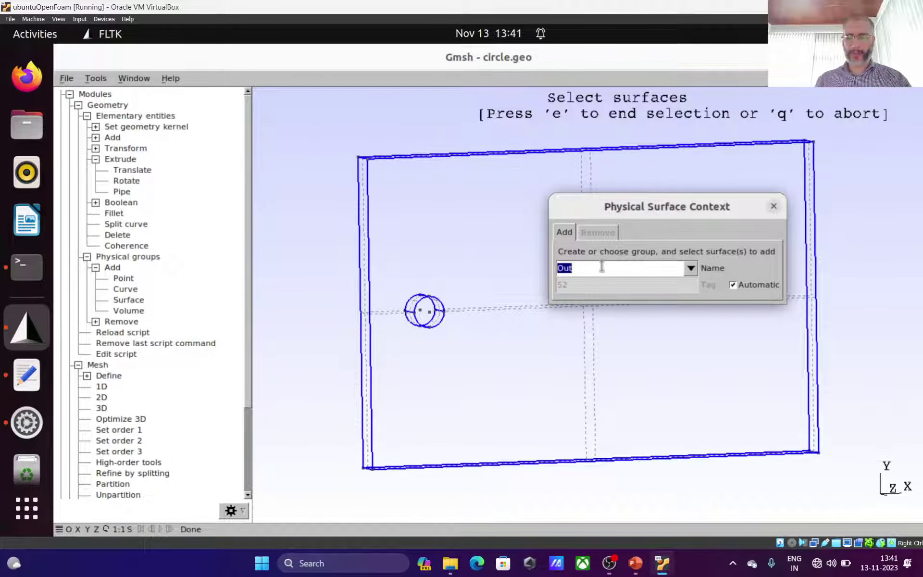
text(Bottom)
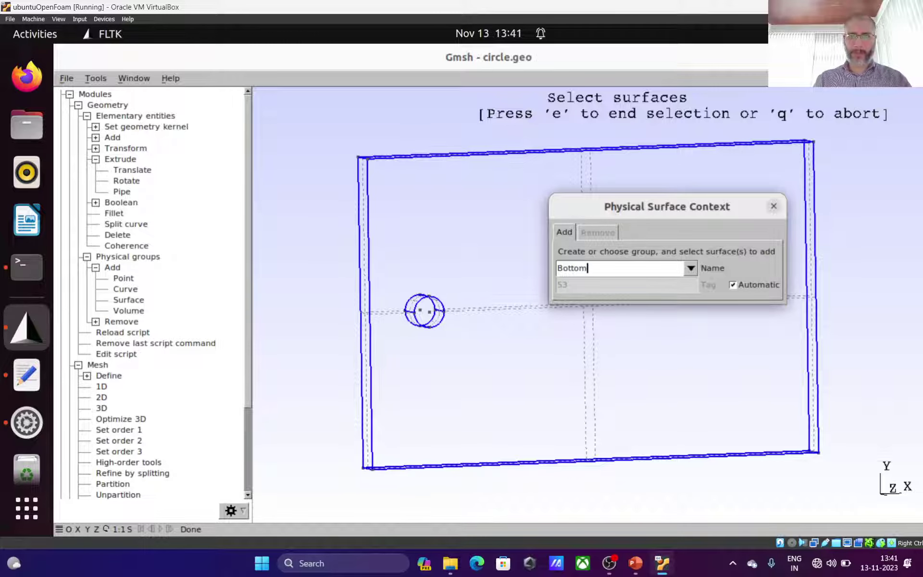
drag(575, 412, 540, 339)
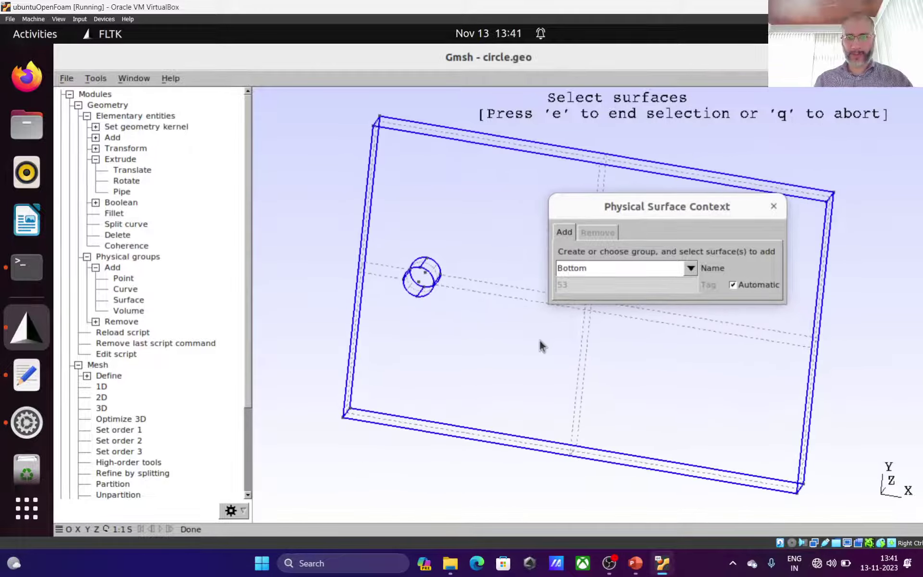
click(518, 440)
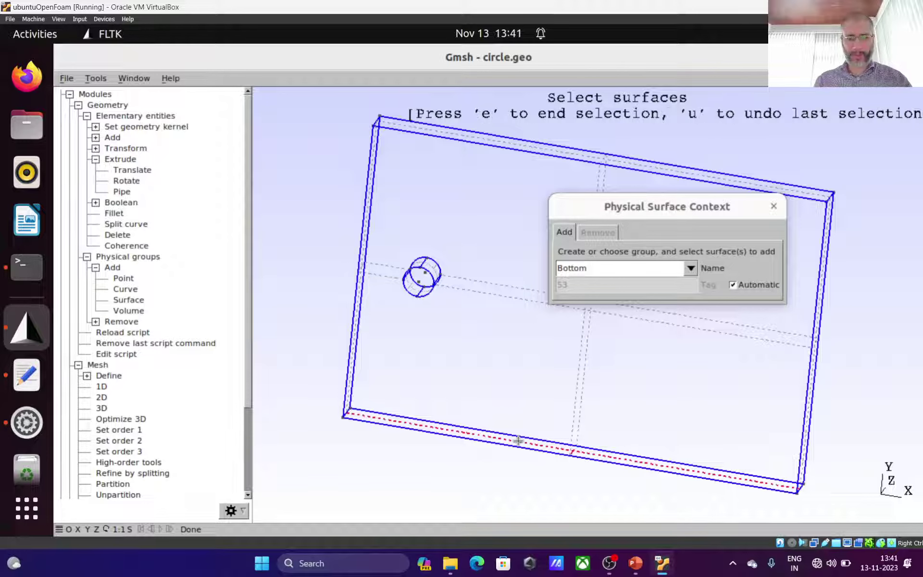
key(u)
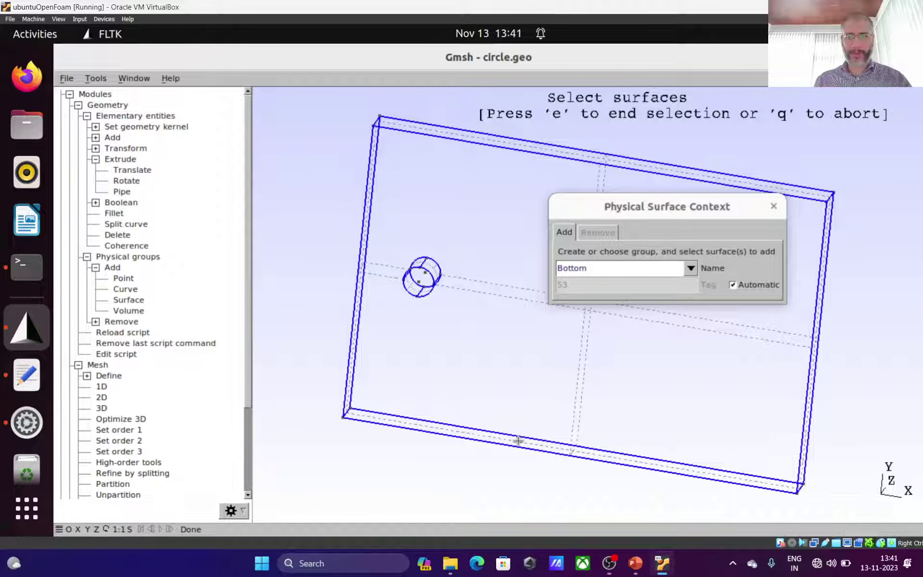
double_click(600, 268)
text(Top)
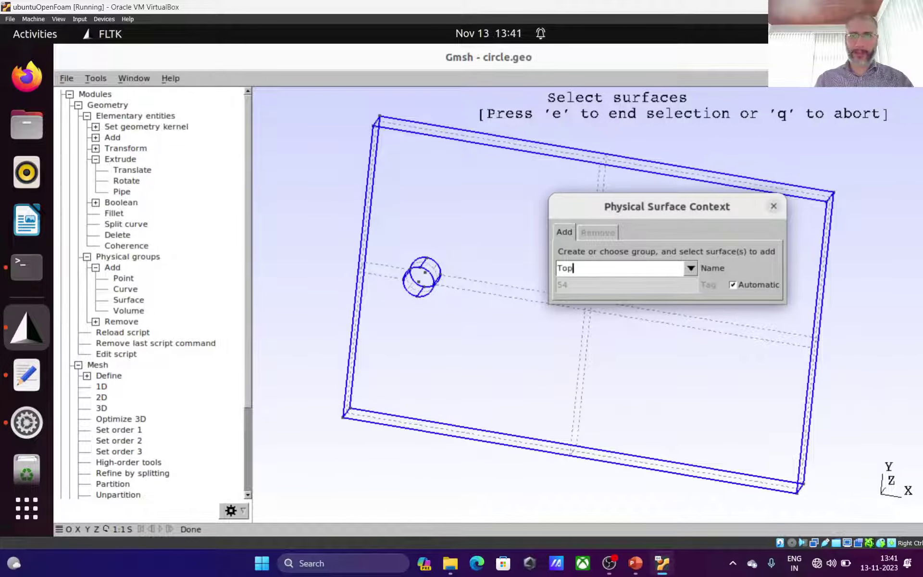
drag(484, 229, 498, 342)
click(456, 183)
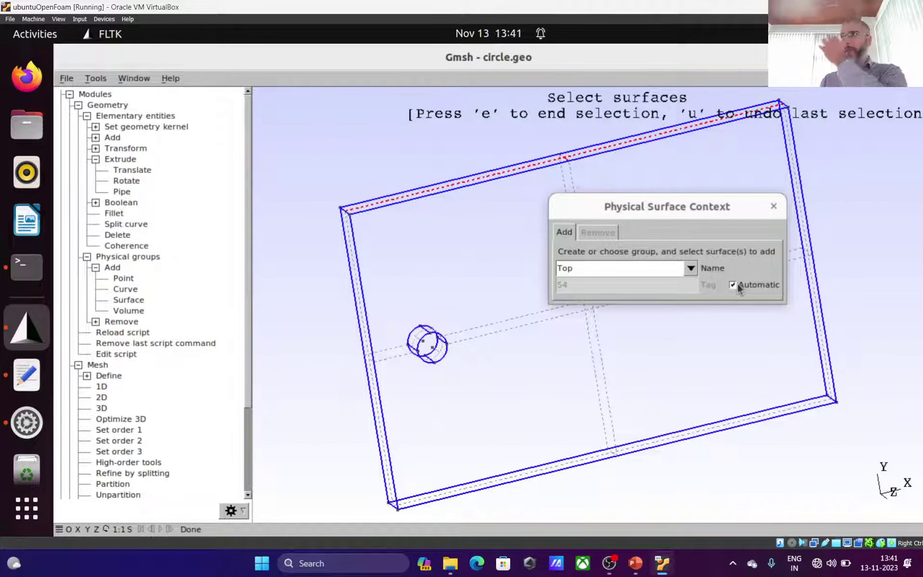
key(u)
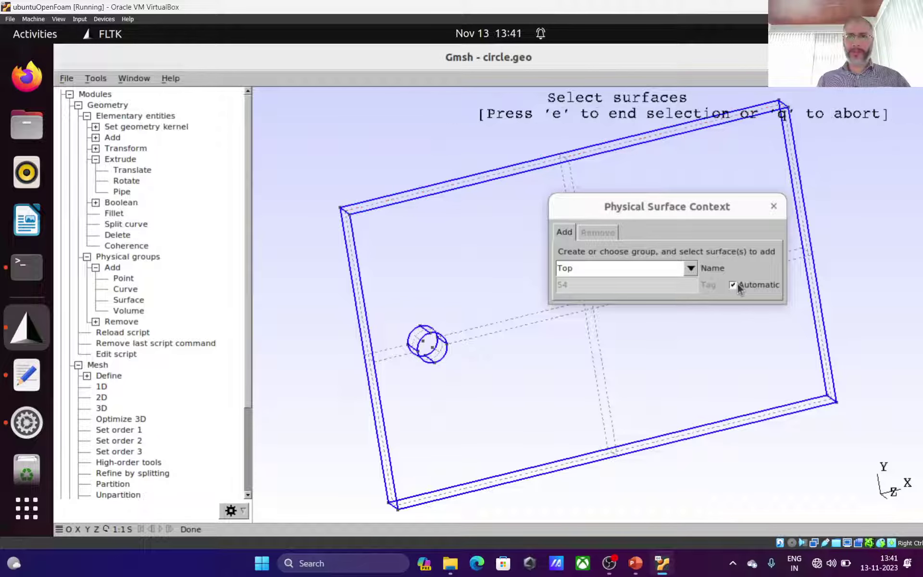
Create physical surface group "Circle" from the four curved surfaces of the cylinder.
double_click(598, 268)
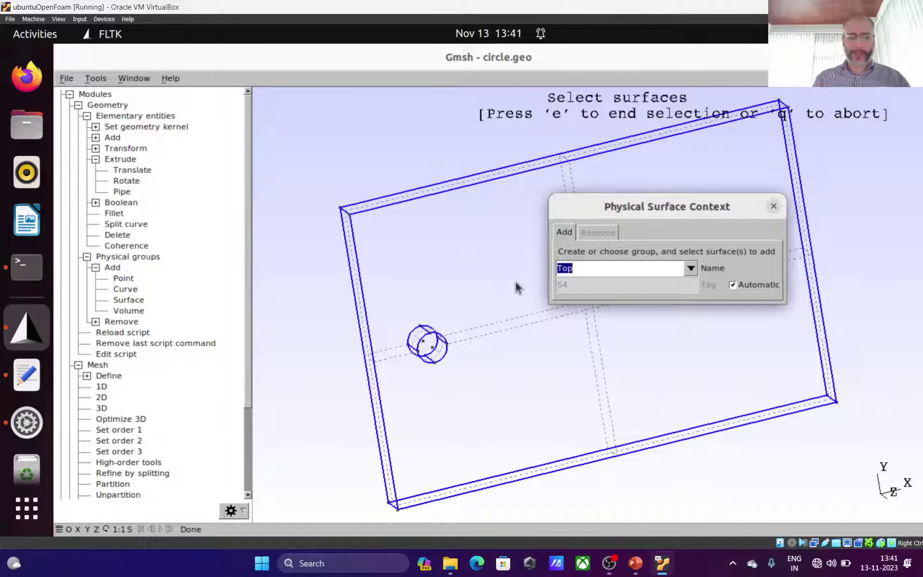
text(Circle)
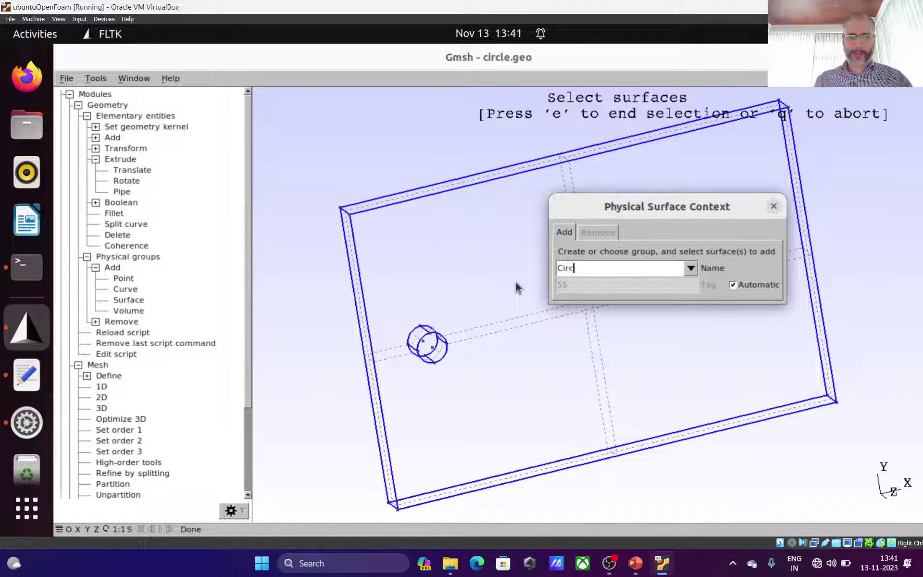
click(420, 331)
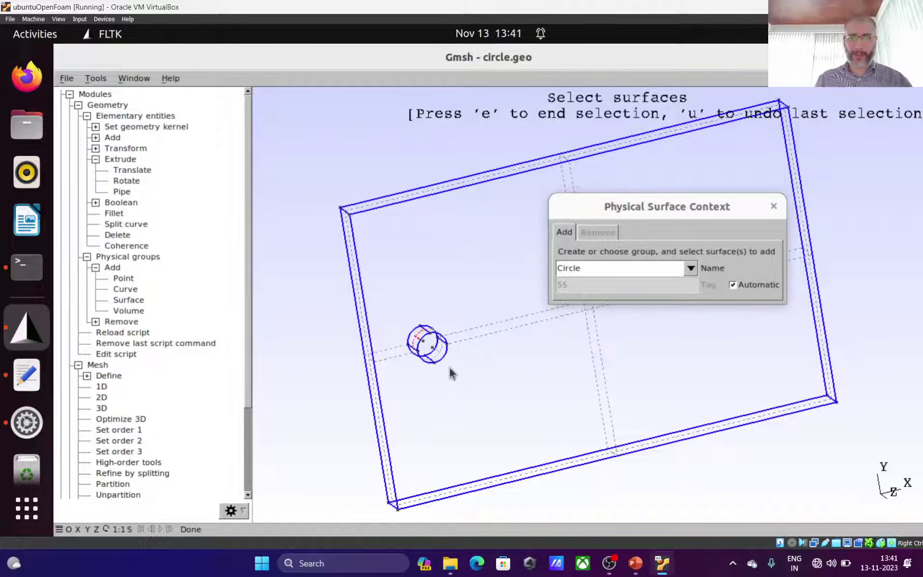
drag(449, 369, 442, 307)
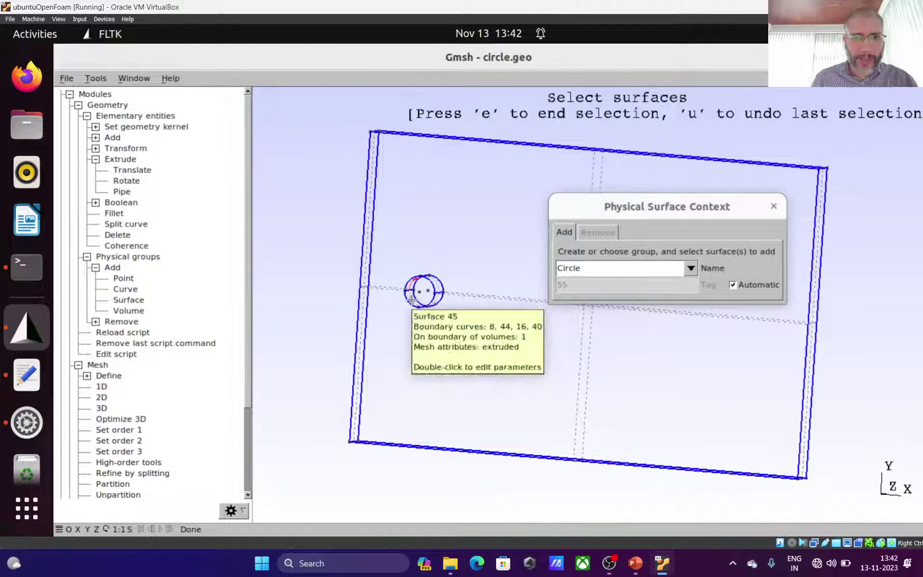
click(436, 299)
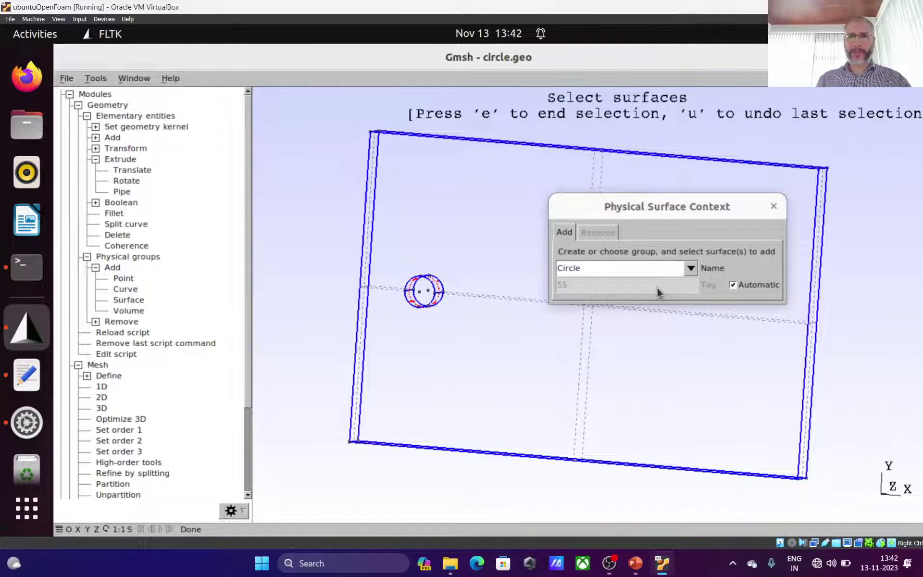
key(e)
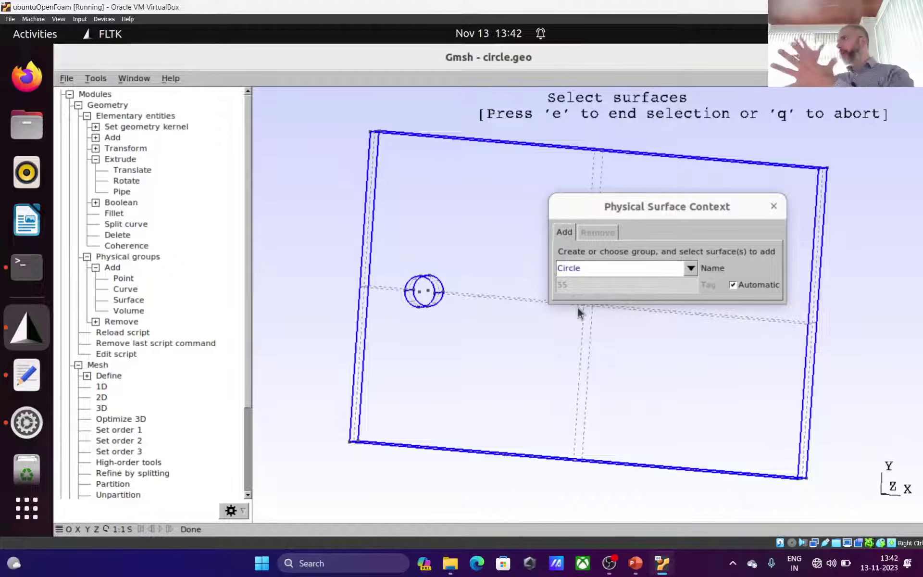
Create physical surface group "FrontBack" from the front and back planes of the domain and finish defining surface groups.
click(582, 268)
text(Front_and)
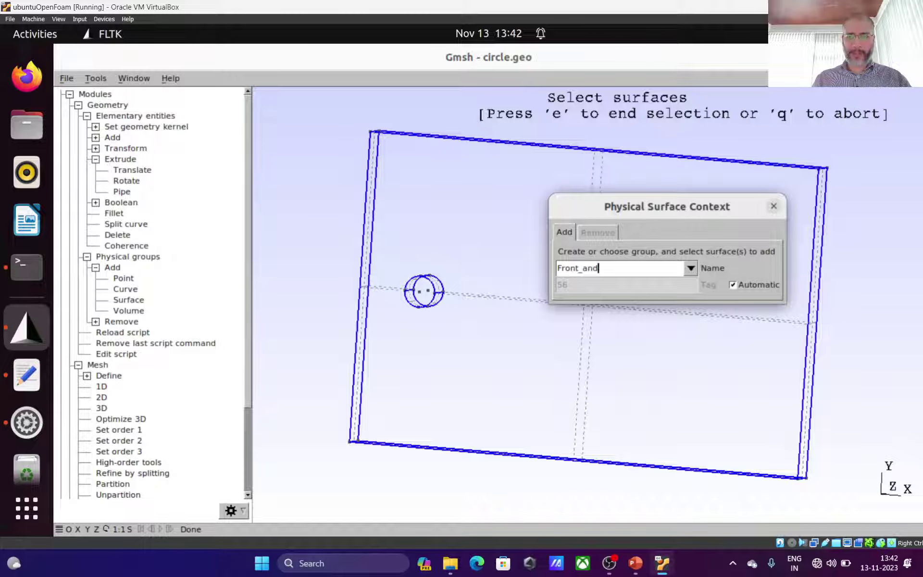
key(BackSpace)
key(BackSpace)
key(BackSpace)
key(BackSpace)
text(Back)
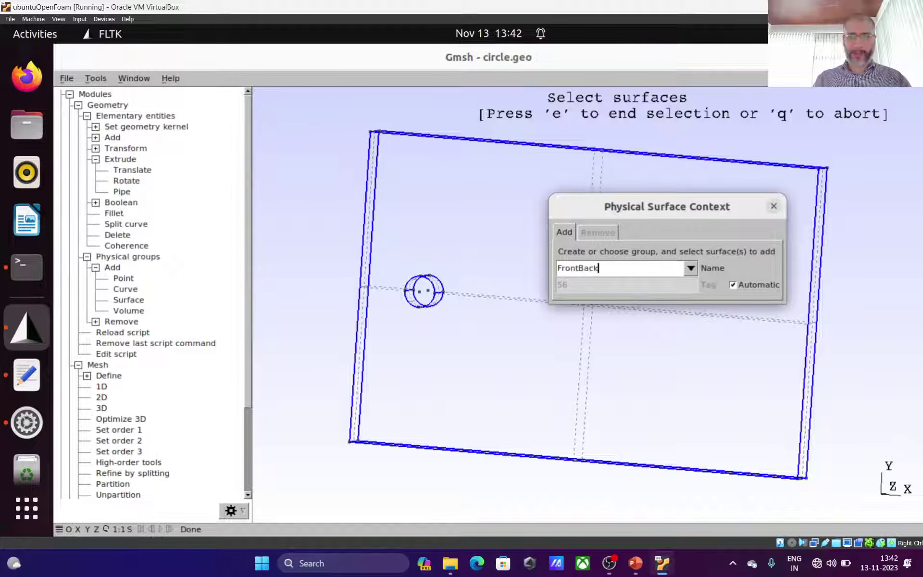
click(600, 175)
click(594, 173)
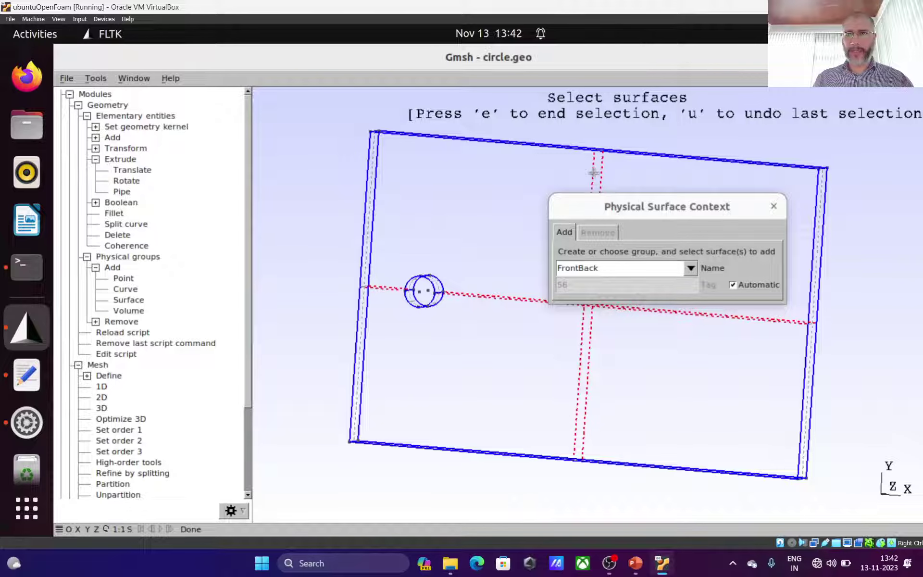
key(e)
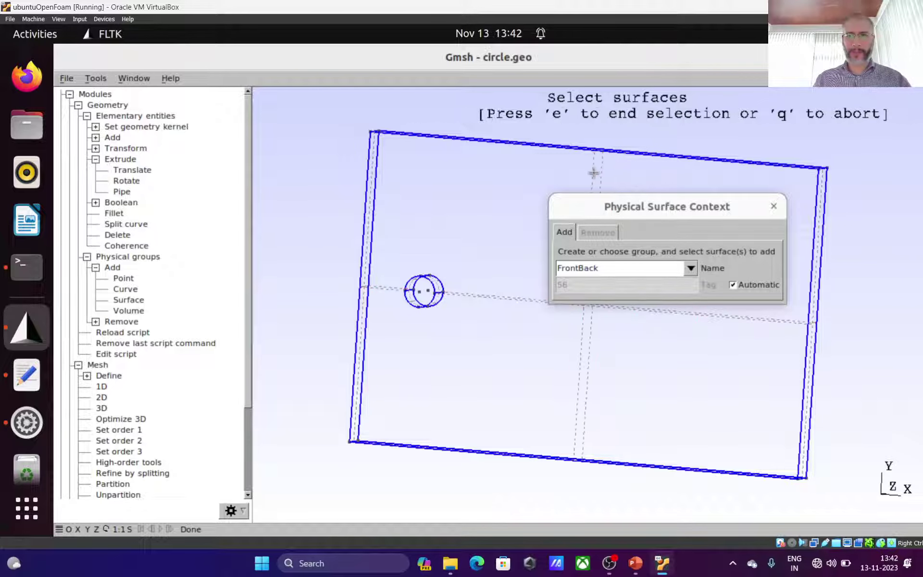
click(771, 208)
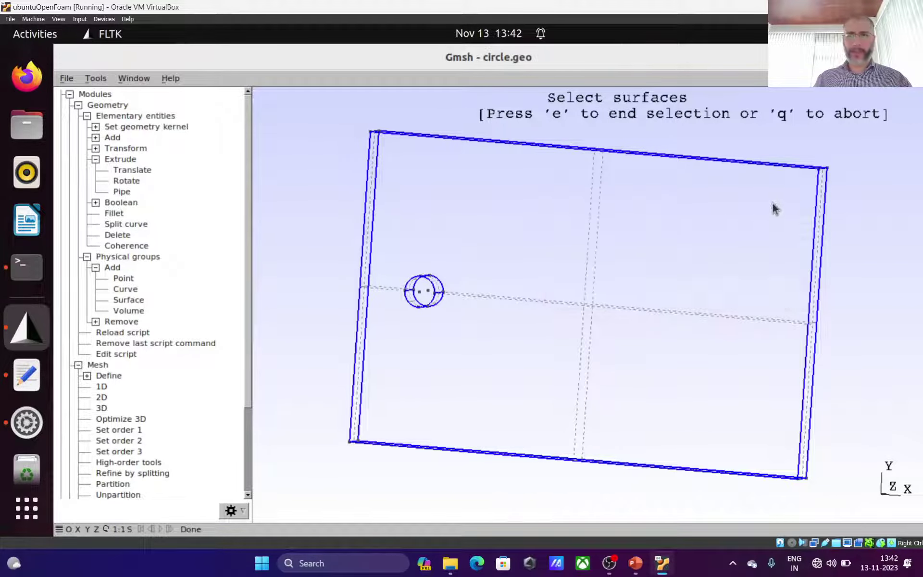
Open the circle.geo script in the text editor and examine the Physical Surface definitions, including the In group's name, tag and surface number.
scroll(142, 420, down, 1)
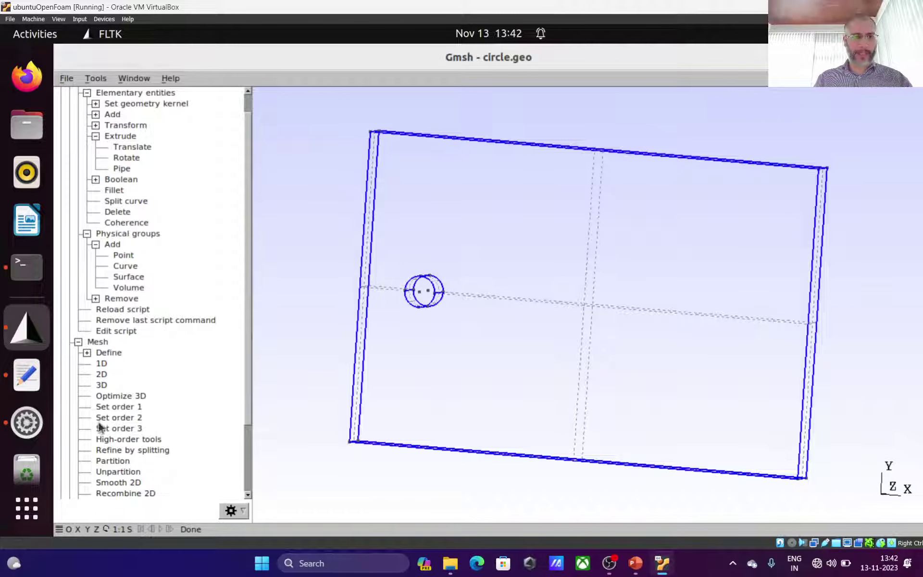
click(121, 333)
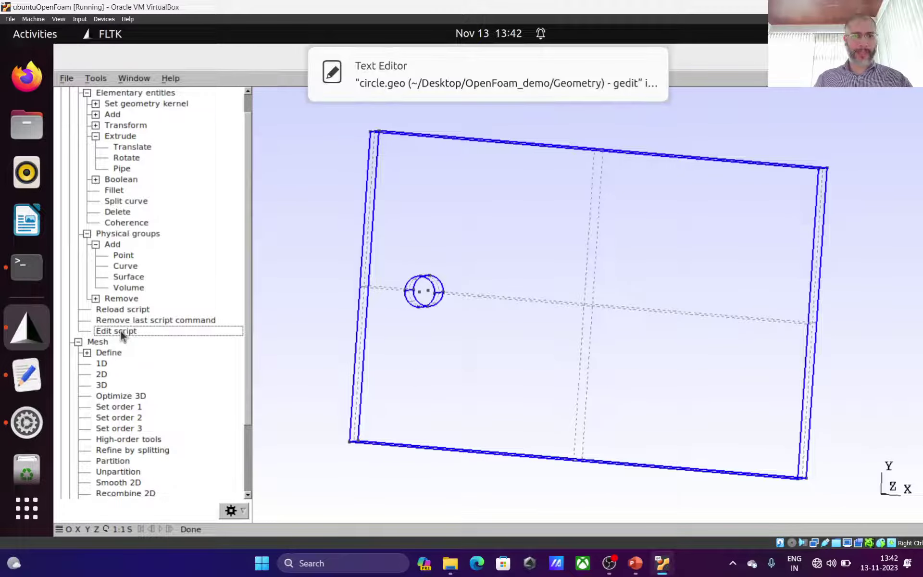
click(420, 82)
click(682, 163)
scroll(571, 304, down, 7)
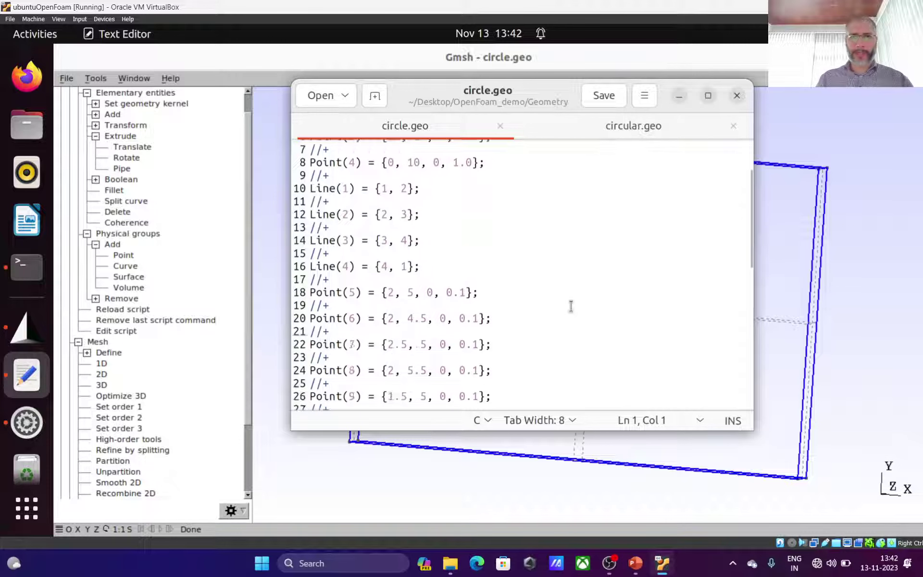
scroll(570, 306, down, 4)
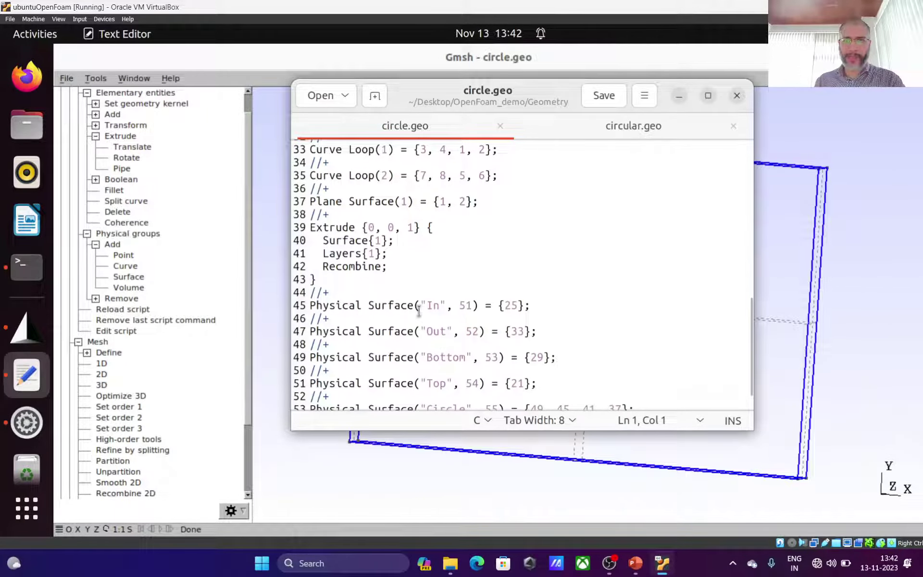
scroll(419, 310, down, 1)
click(408, 274)
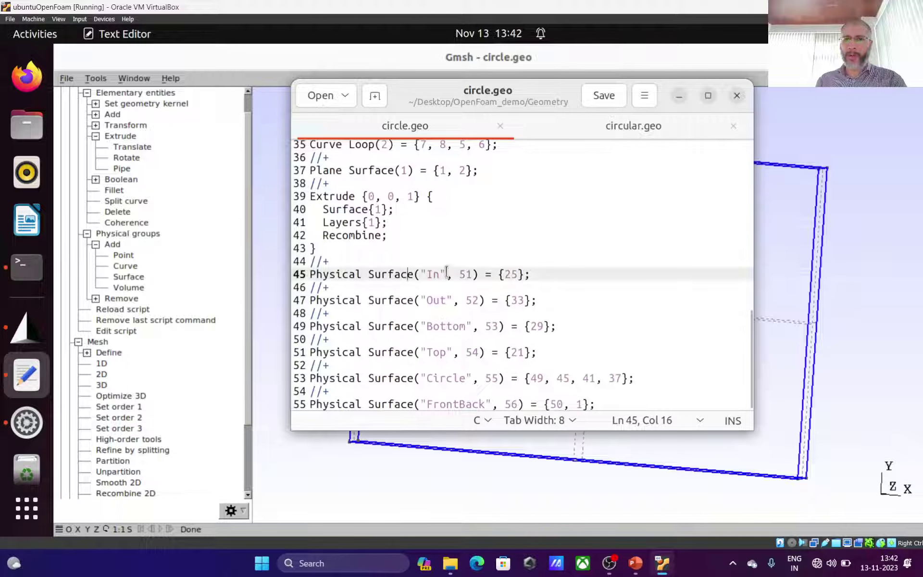
click(447, 273)
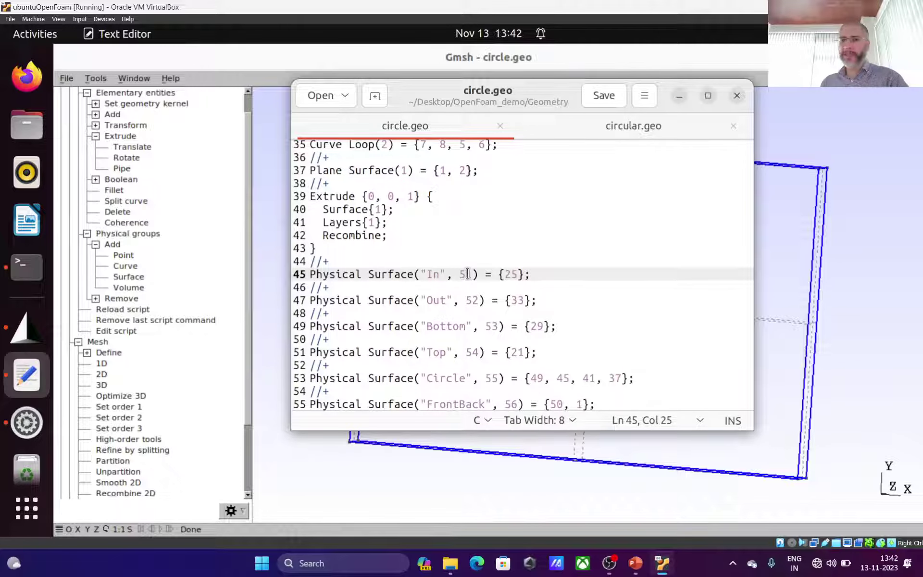
click(521, 274)
drag(520, 274, 505, 274)
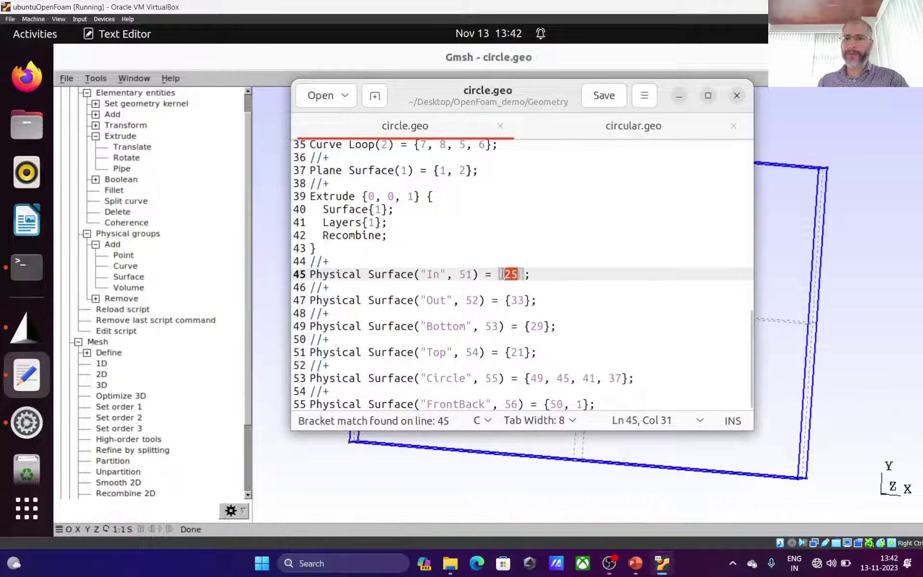
double_click(463, 274)
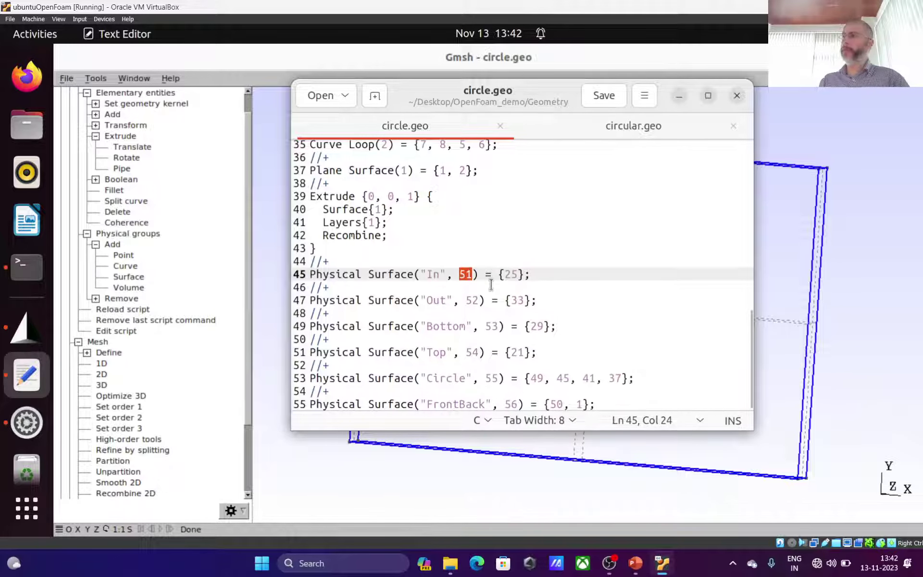
click(431, 275)
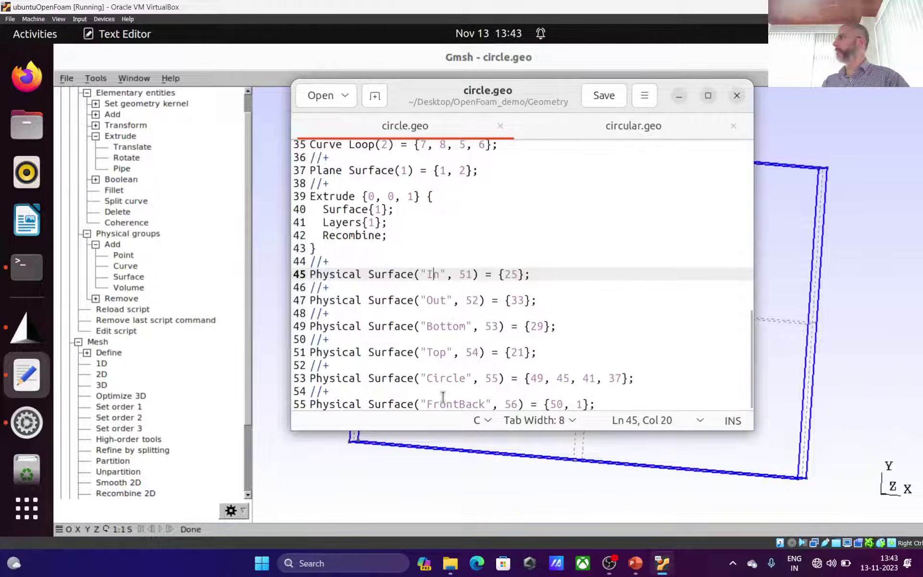
Switch to the OpenFOAM_demo presentation in PowerPoint to review the geometry and mesh creation steps.
click(635, 563)
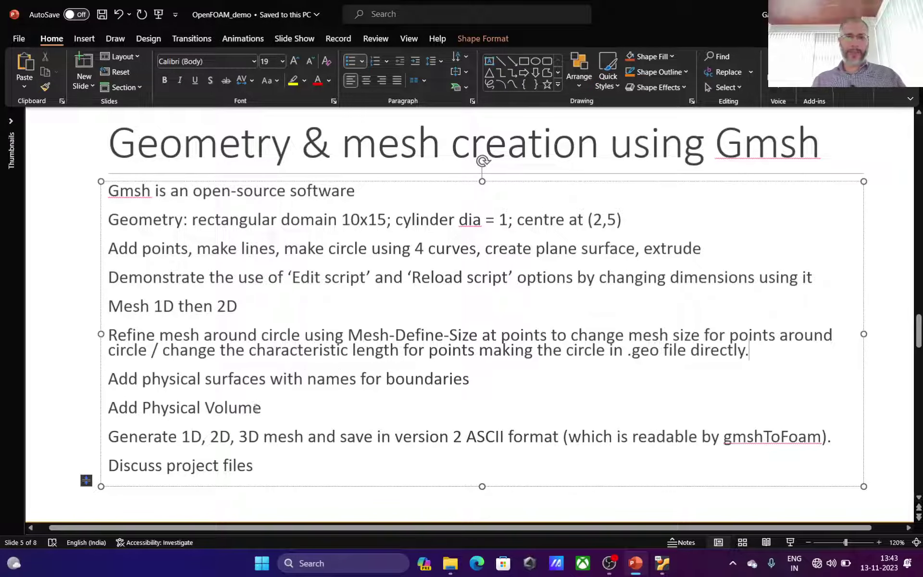
Return to the Gmsh window and create physical volume group "Volume" from the extruded domain's volume, finishing the volume selection.
click(661, 563)
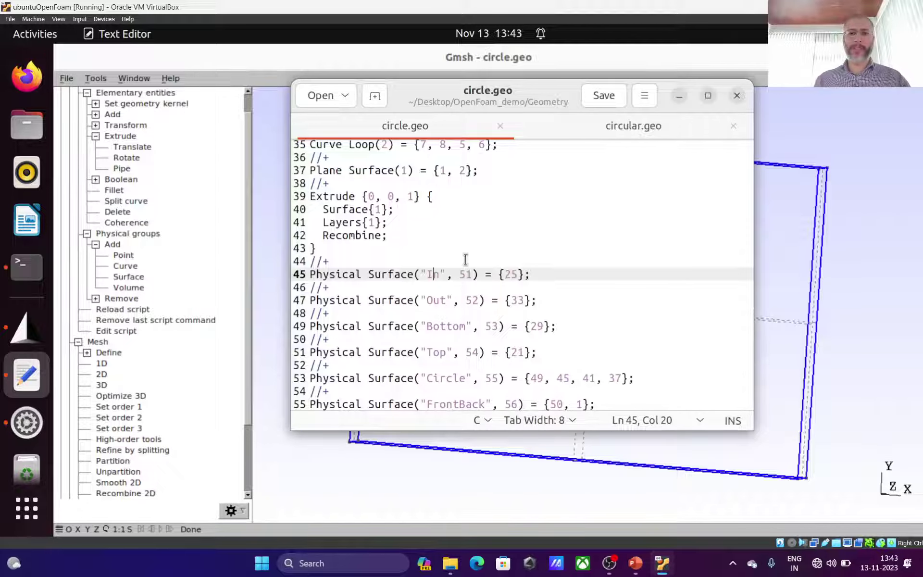
click(263, 160)
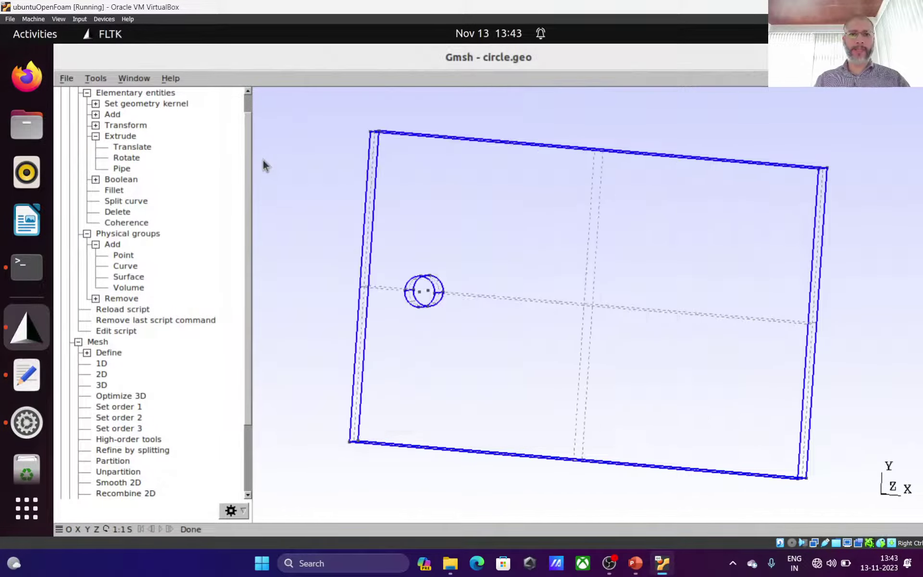
click(126, 287)
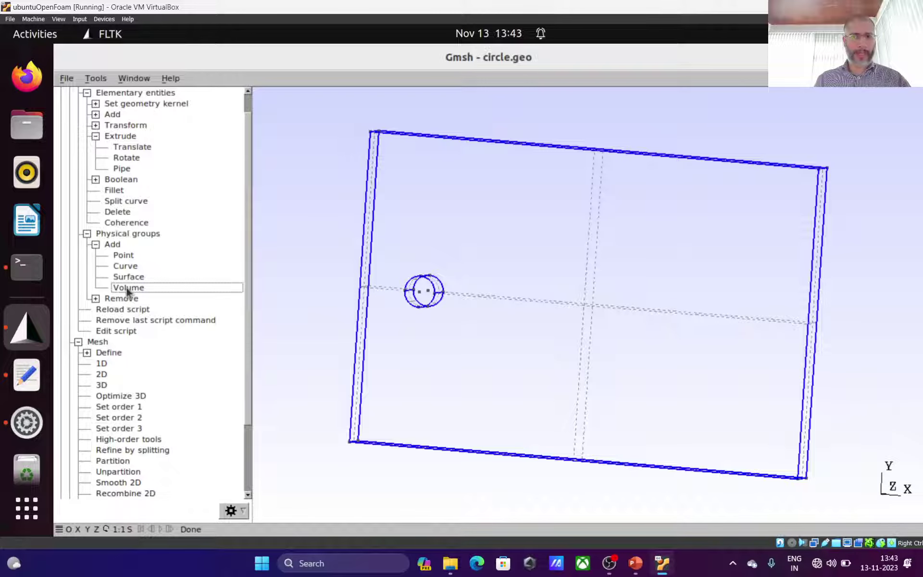
double_click(586, 267)
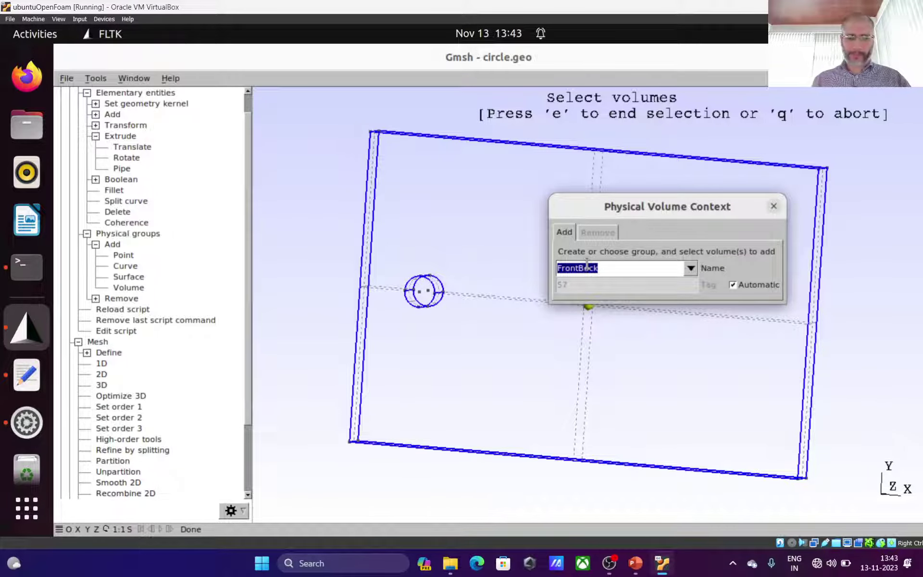
text(Vo)
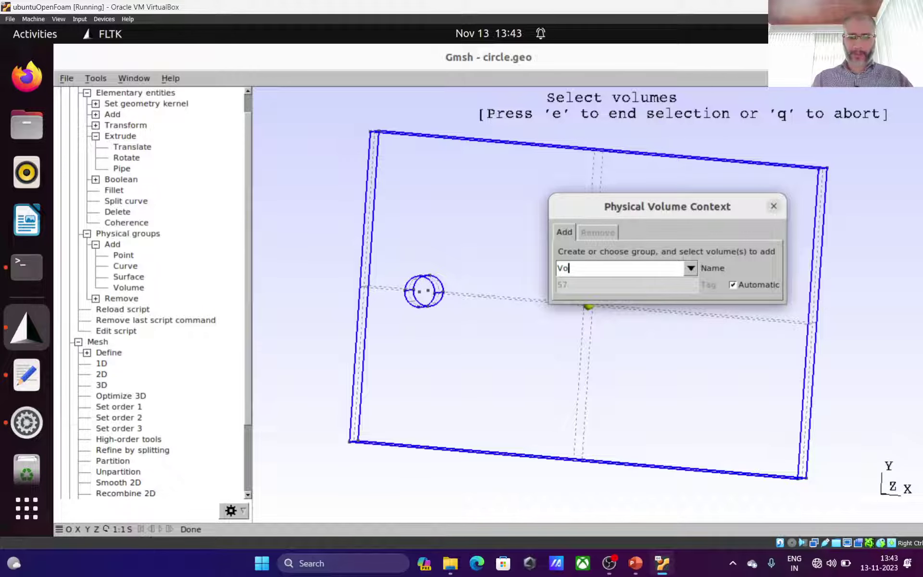
text(lume)
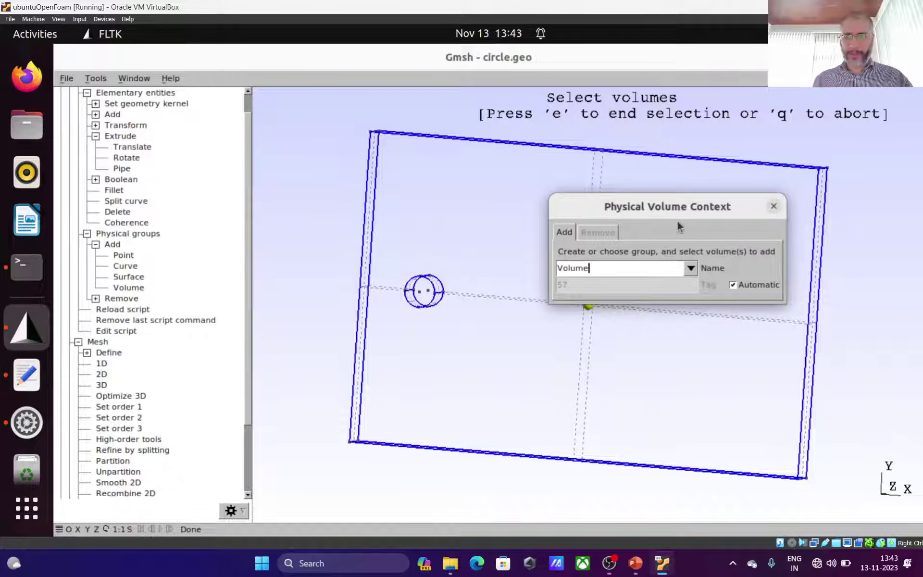
drag(682, 215, 519, 204)
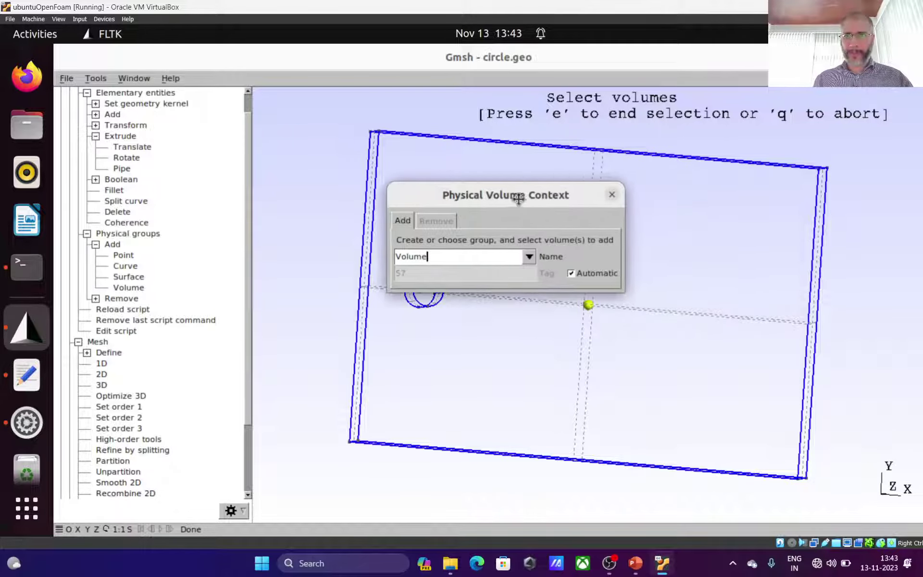
click(588, 304)
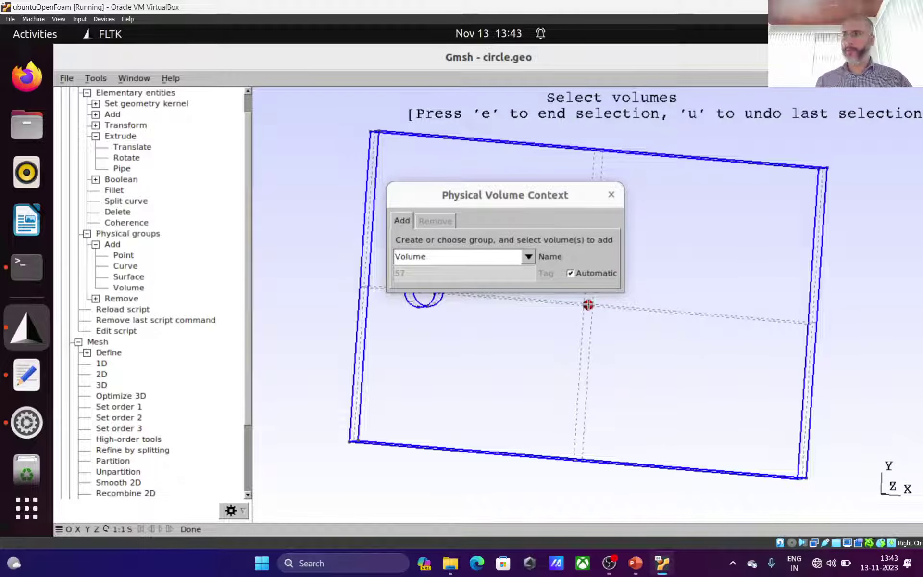
key(u)
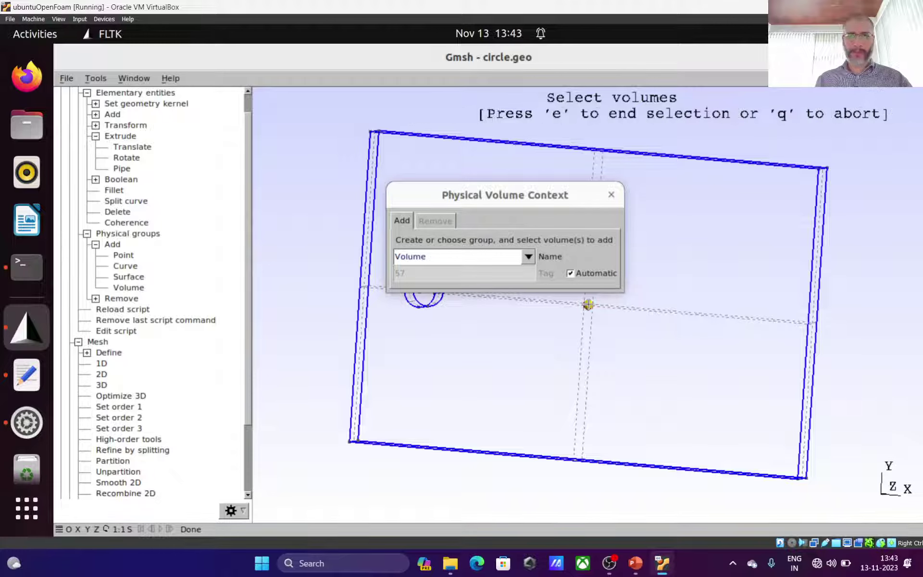
key(q)
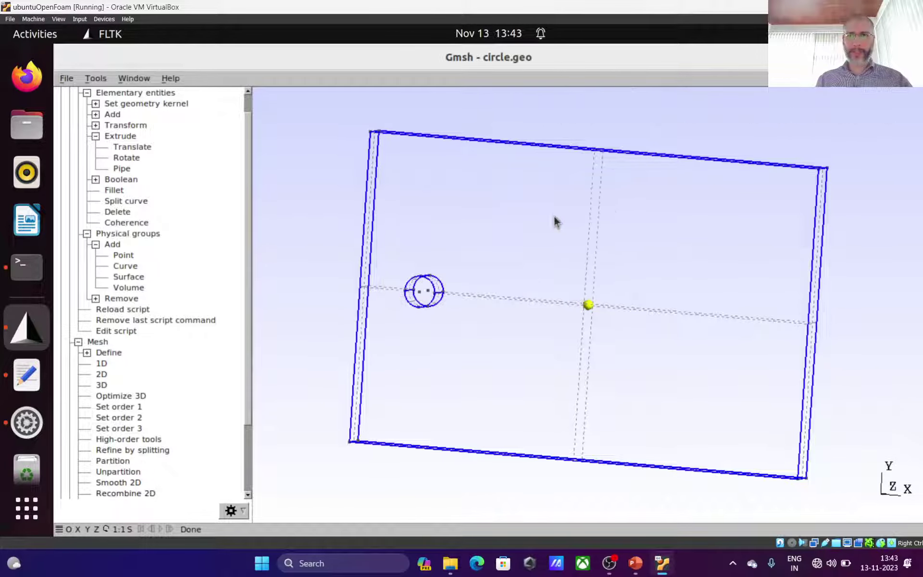
Open the circle.geo script in the text editor and compare its physical surface and volume definitions with those in circular.geo.
click(120, 331)
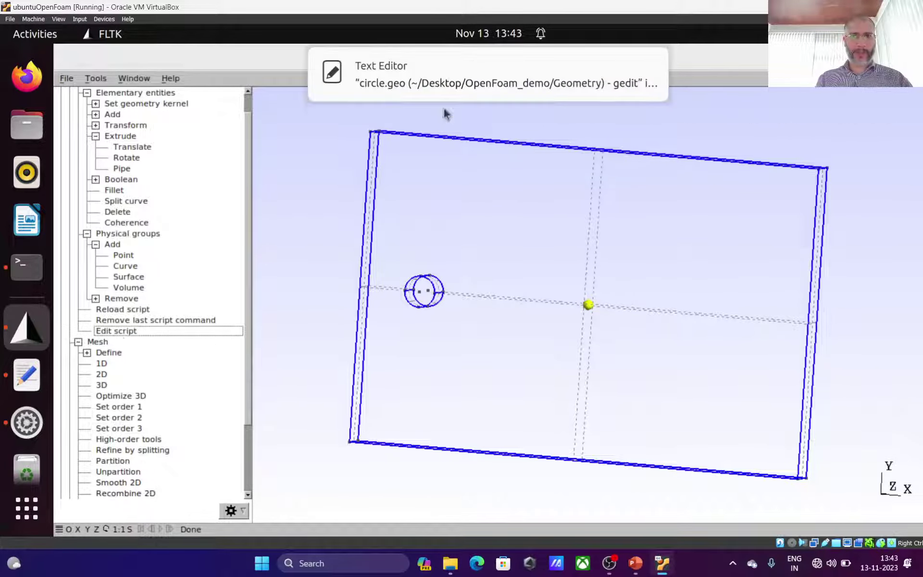
click(454, 80)
click(683, 155)
scroll(575, 288, down, 10)
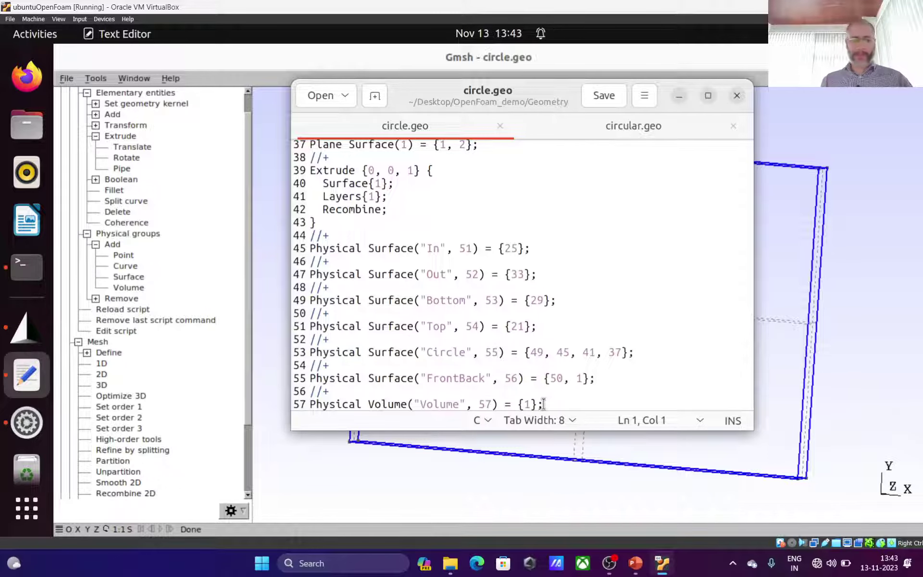
click(635, 126)
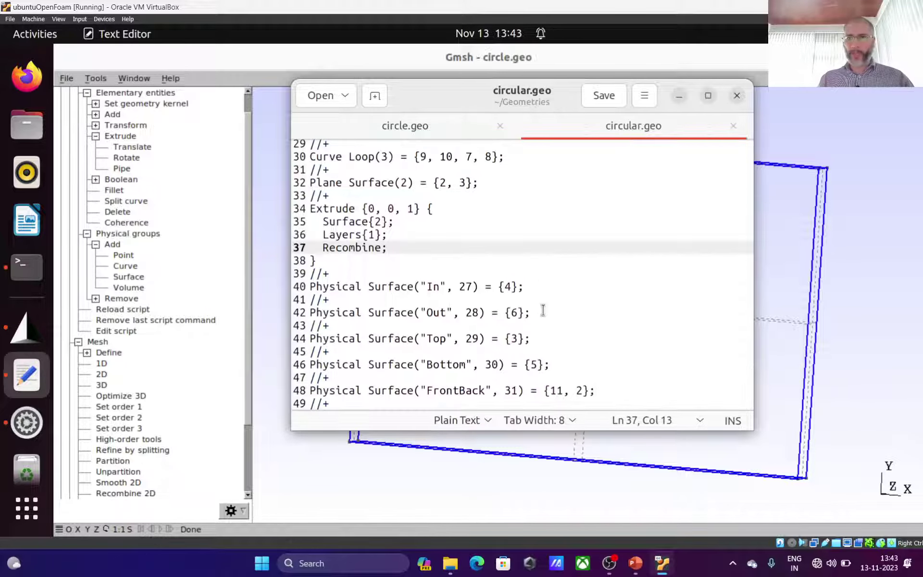
scroll(541, 312, down, 1)
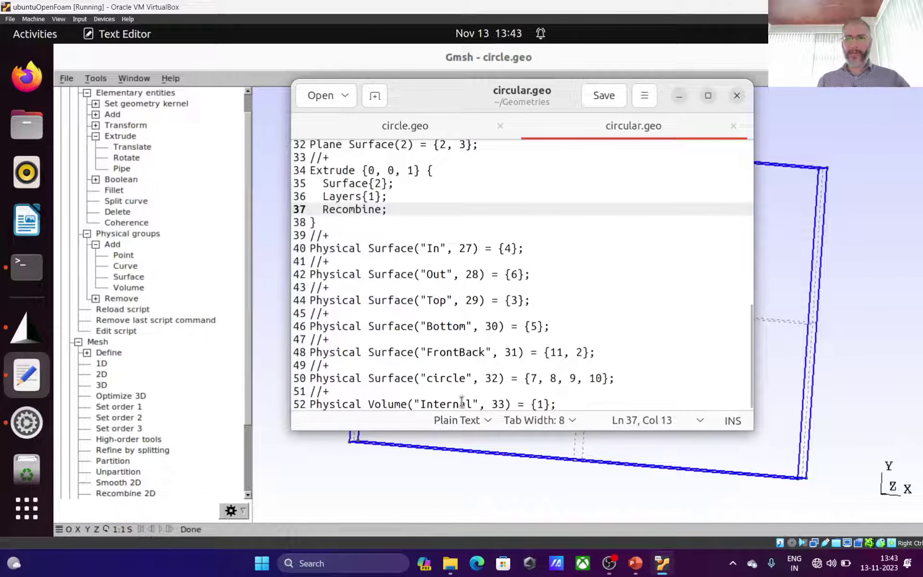
click(463, 124)
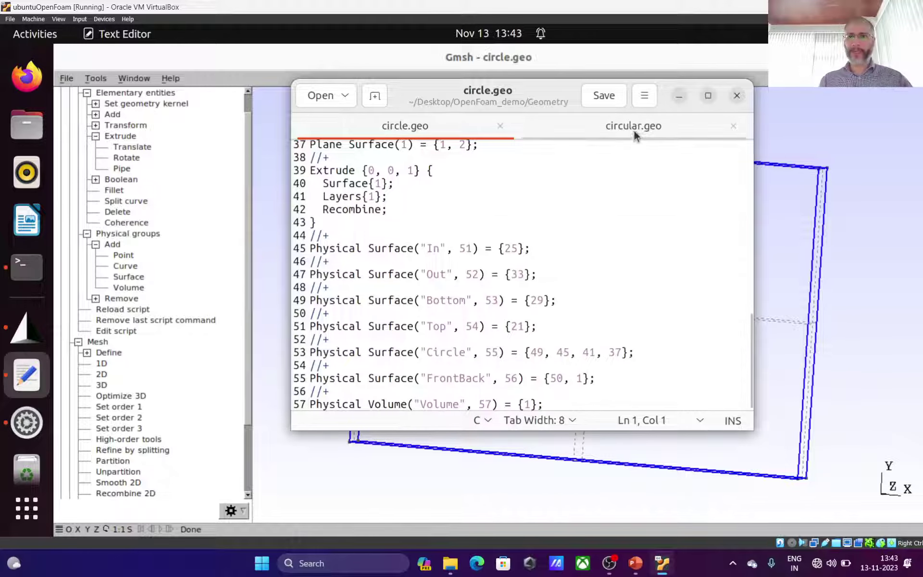
Close the circular.geo and circle.geo scripts and quit Gmsh.
click(733, 126)
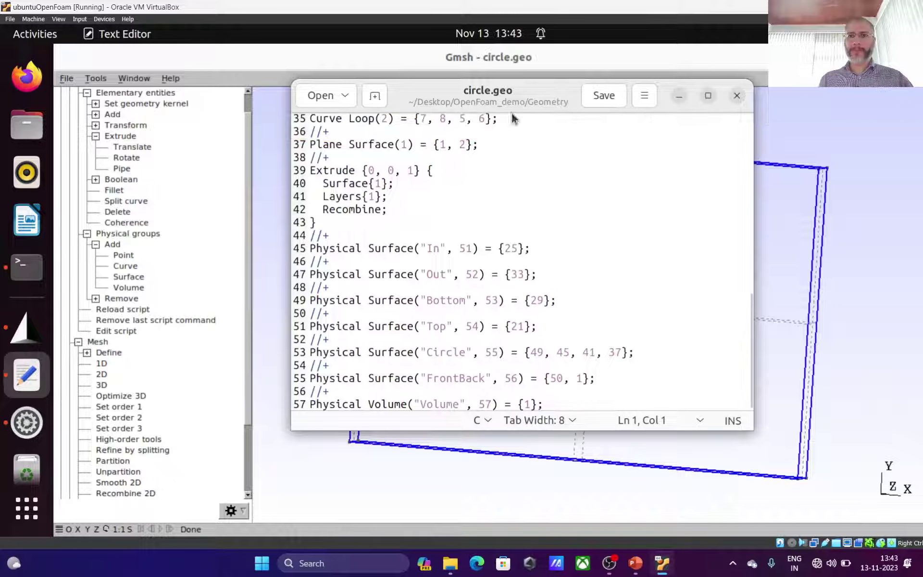
click(737, 96)
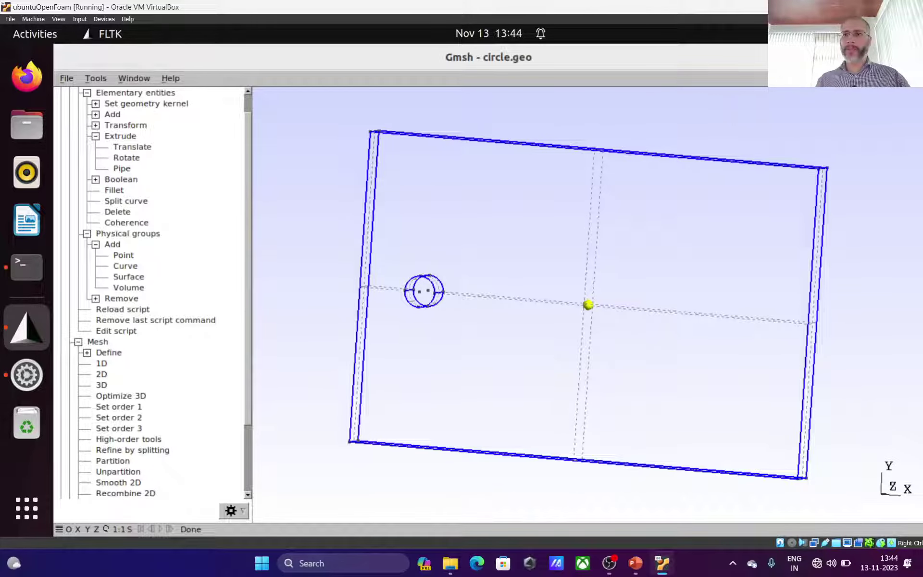
key(ctrl+q)
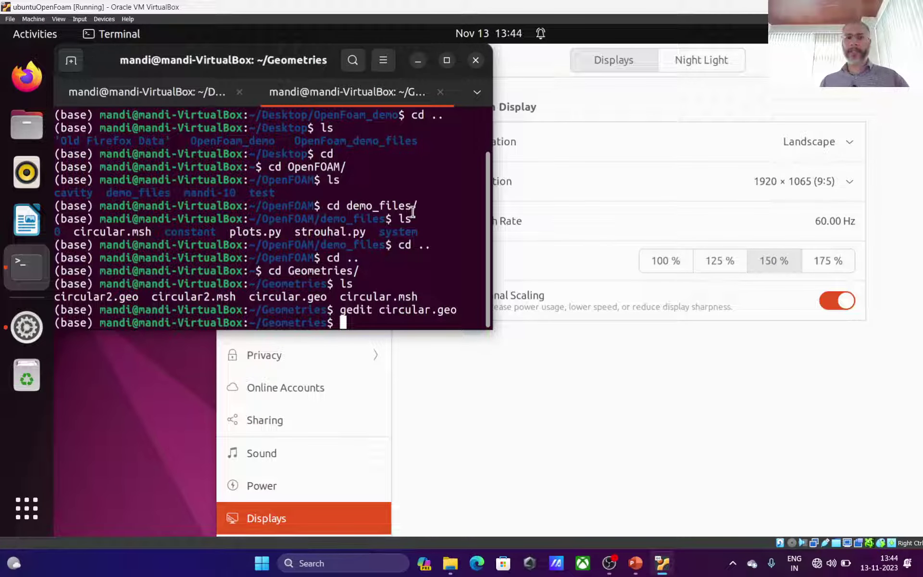
List the files in the Geometries folder and, in the other terminal session, list the OpenFoam_demo/Geometry folder in long format.
text(ls)
key(Return)
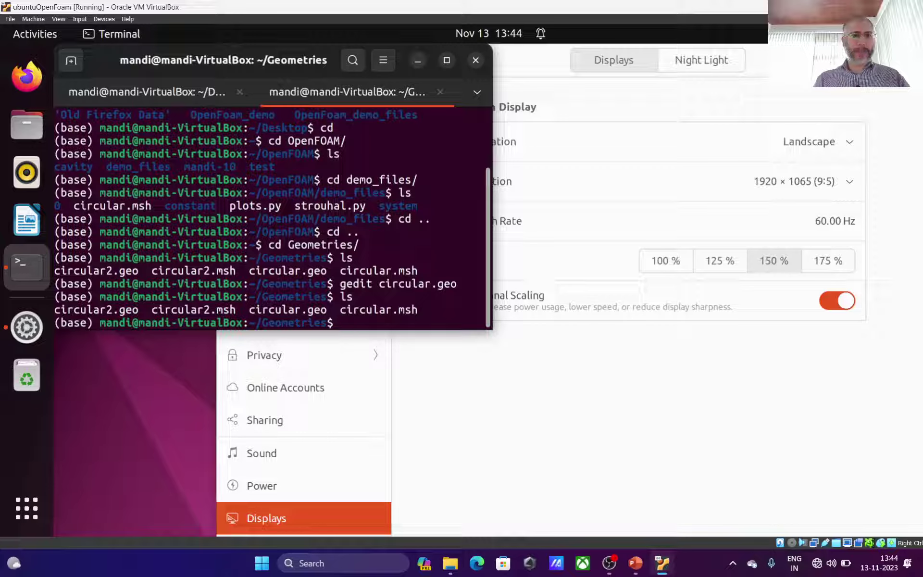
double_click(140, 84)
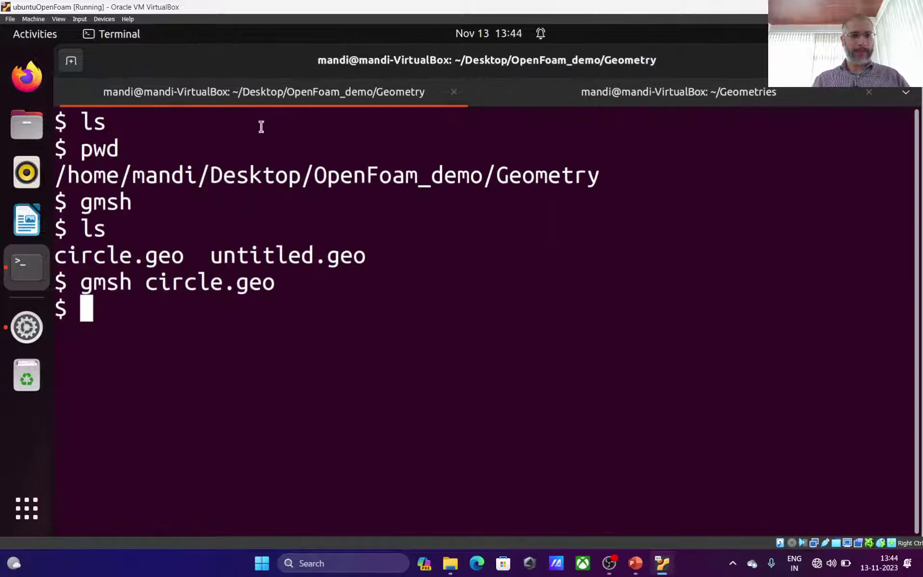
text(ls -l)
key(Return)
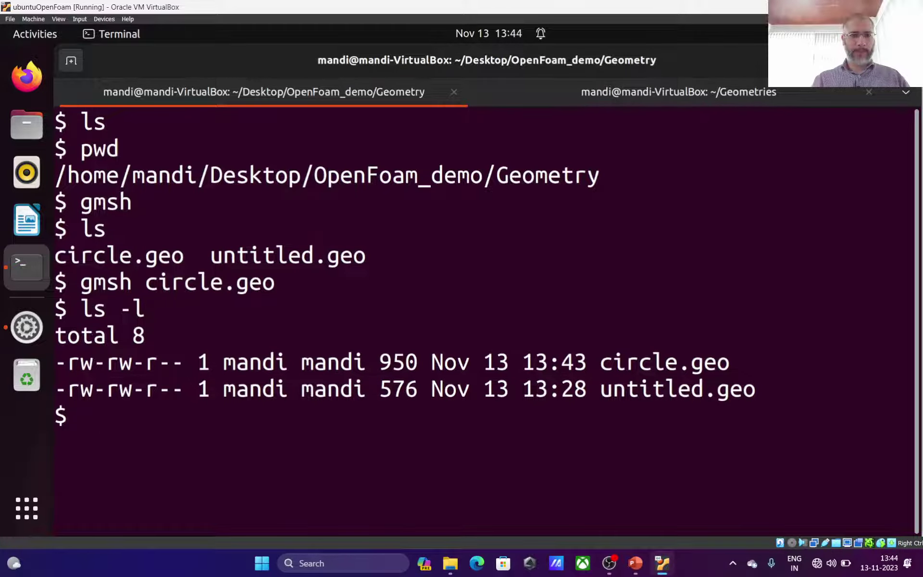
Shrink the terminal text and generate the 3D mesh from the command line with "gmsh circle.geo -3".
key(ctrl+minus)
key(ctrl+minus)
key(ctrl+minus)
key(ctrl+minus)
key(ctrl+minus)
key(ctrl+minus)
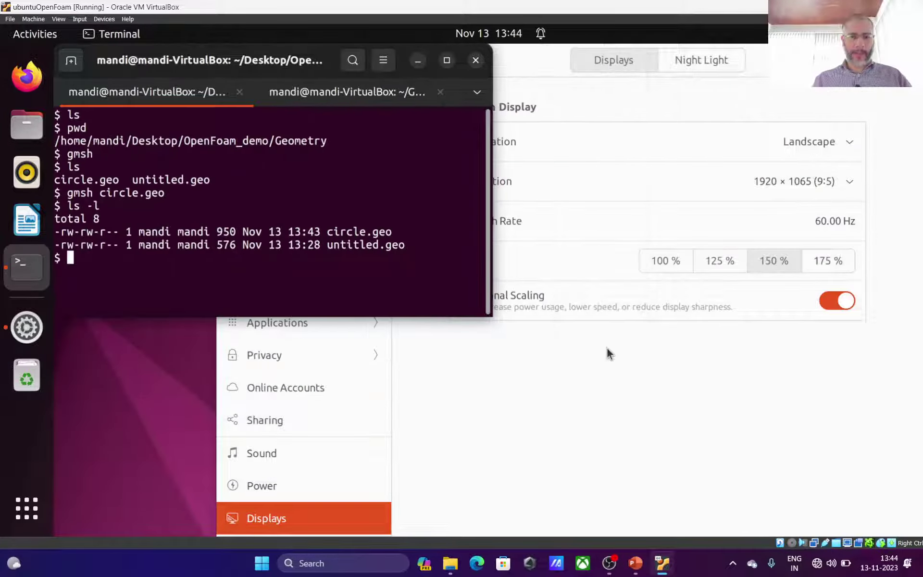
text(gmsh )
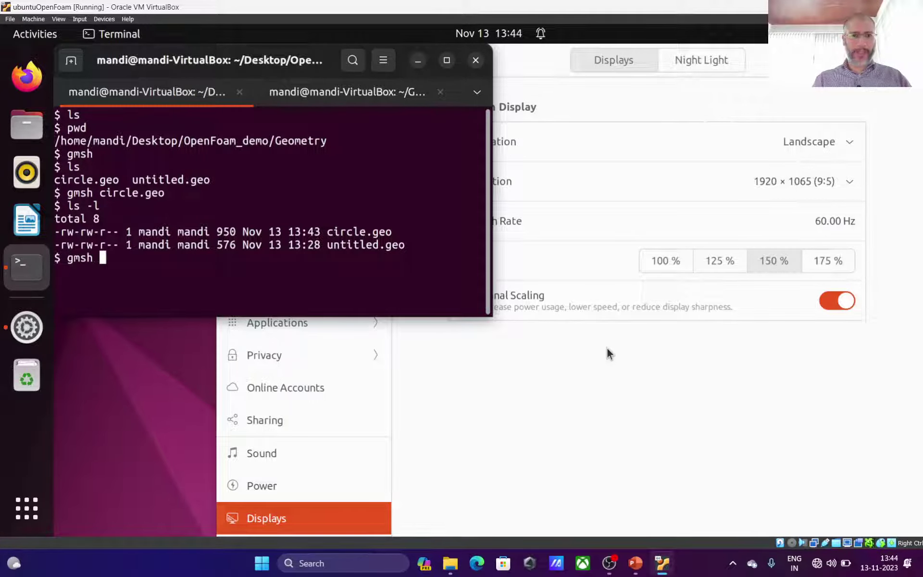
text(c)
key(Tab)
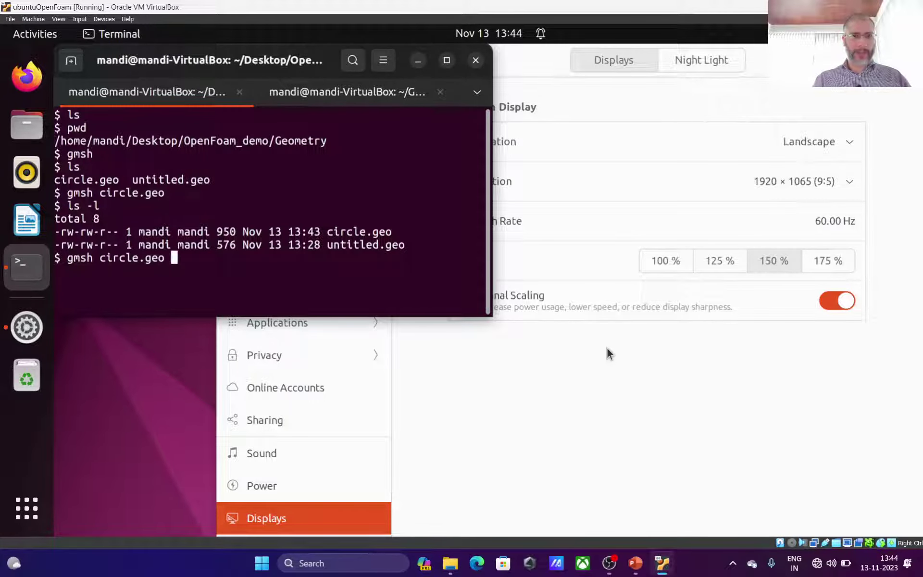
text(-3)
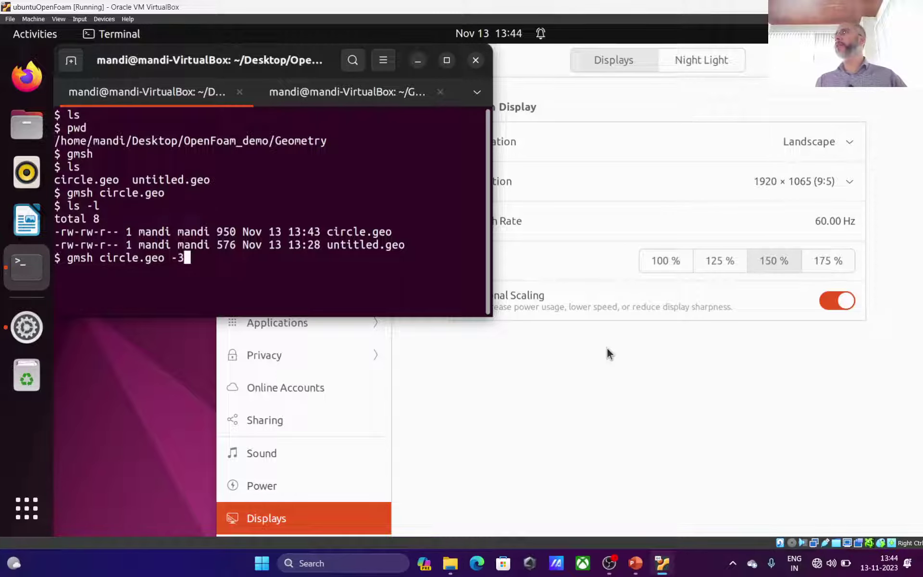
key(Return)
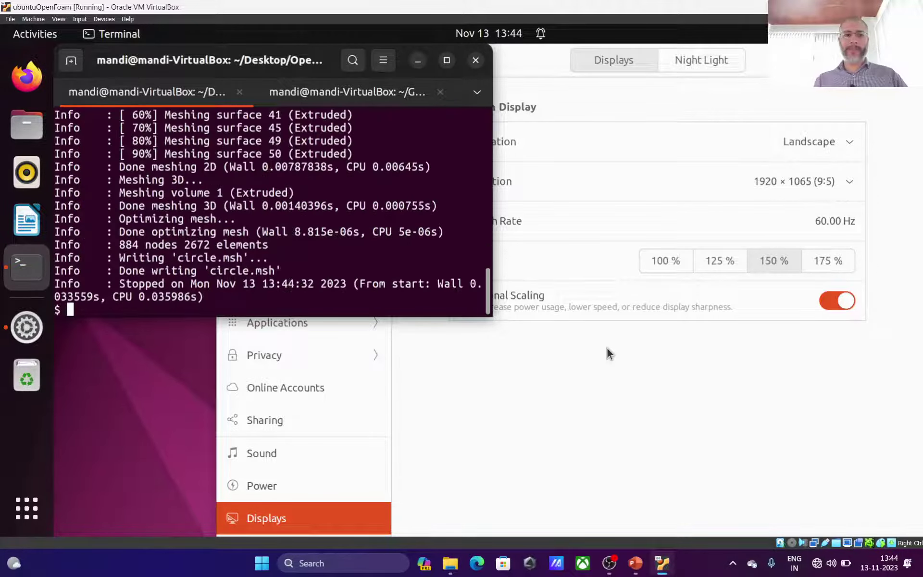
Maximize the terminal, review the 1D, 2D and 3D meshing log, and list the folder's files in long format.
click(446, 63)
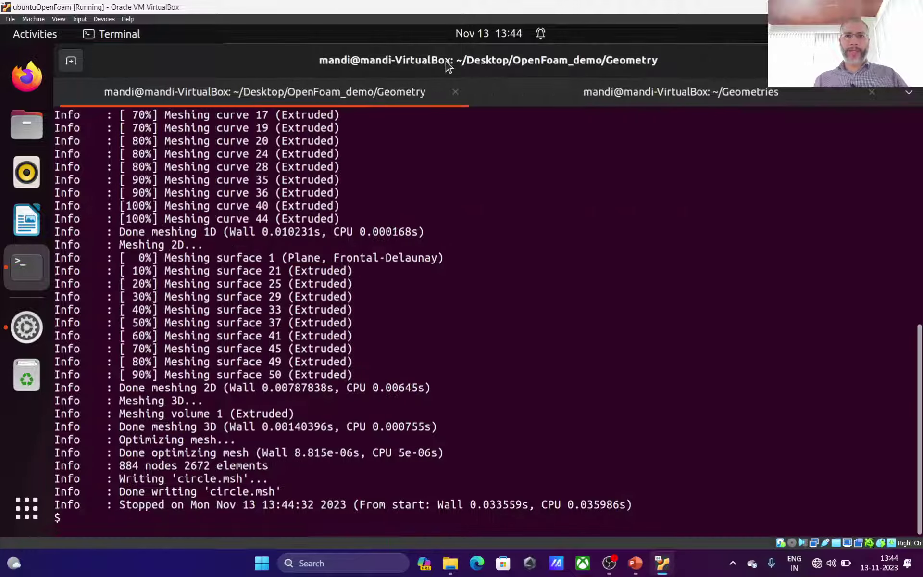
scroll(452, 298, up, 6)
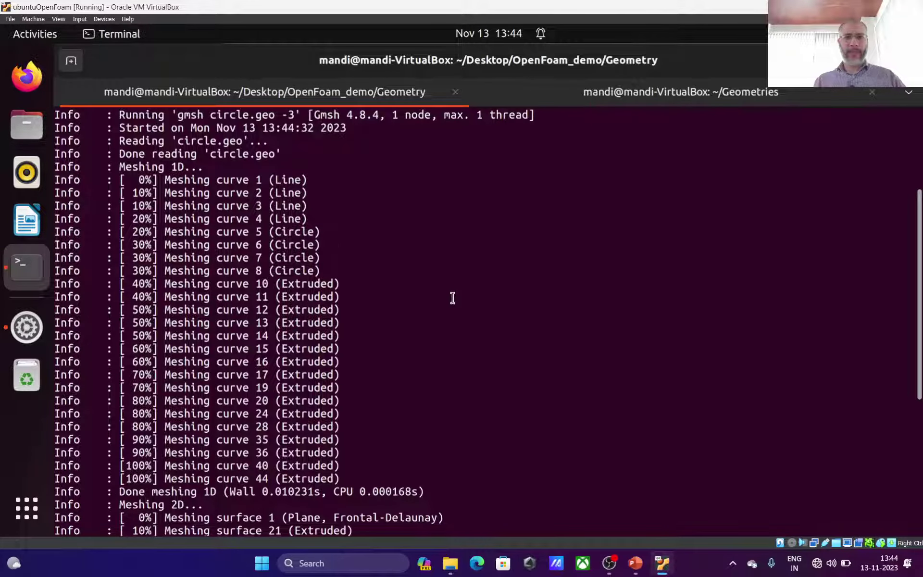
scroll(452, 298, down, 7)
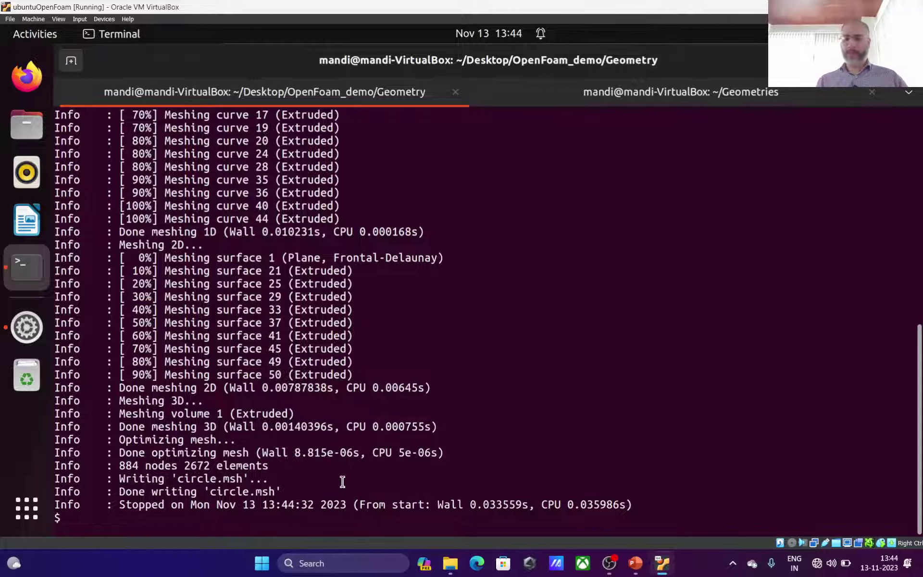
text(ls -l)
key(Return)
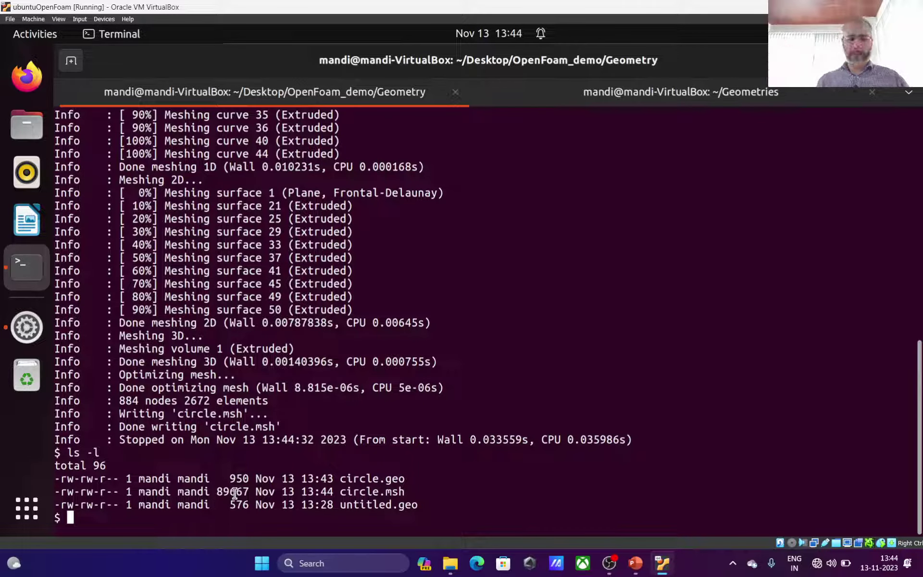
Open circle.msh in gedit from the terminal and look through the mesh file's contents.
text(gedit ci)
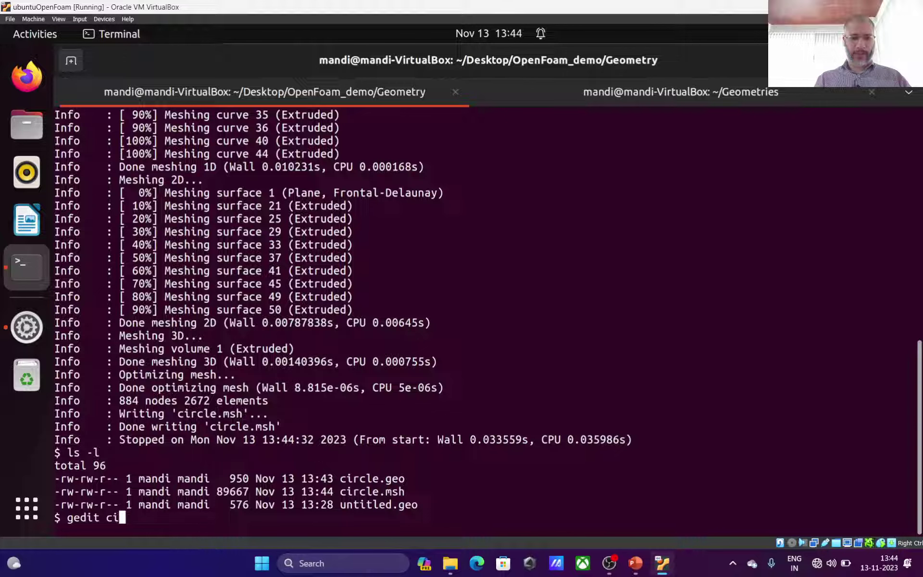
key(Tab)
text(msh)
key(Return)
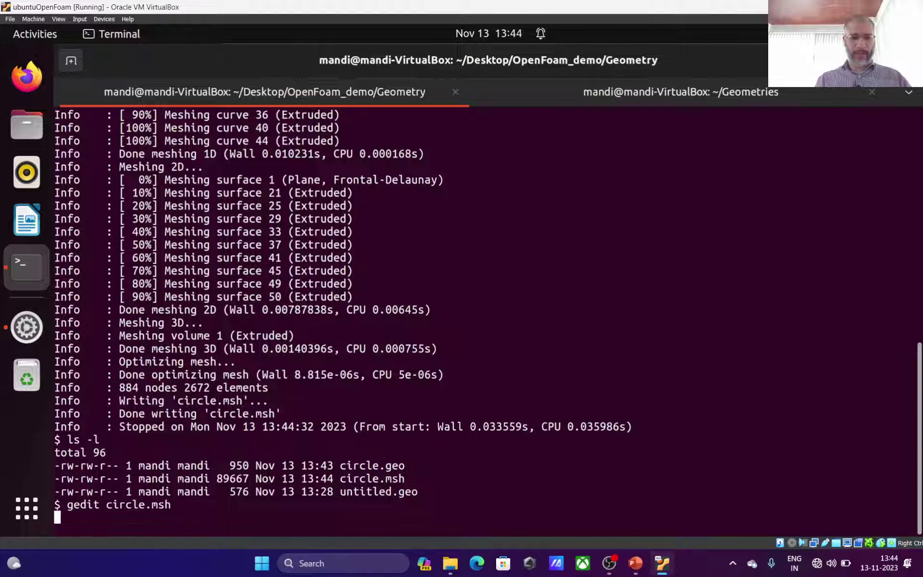
scroll(222, 295, down, 20)
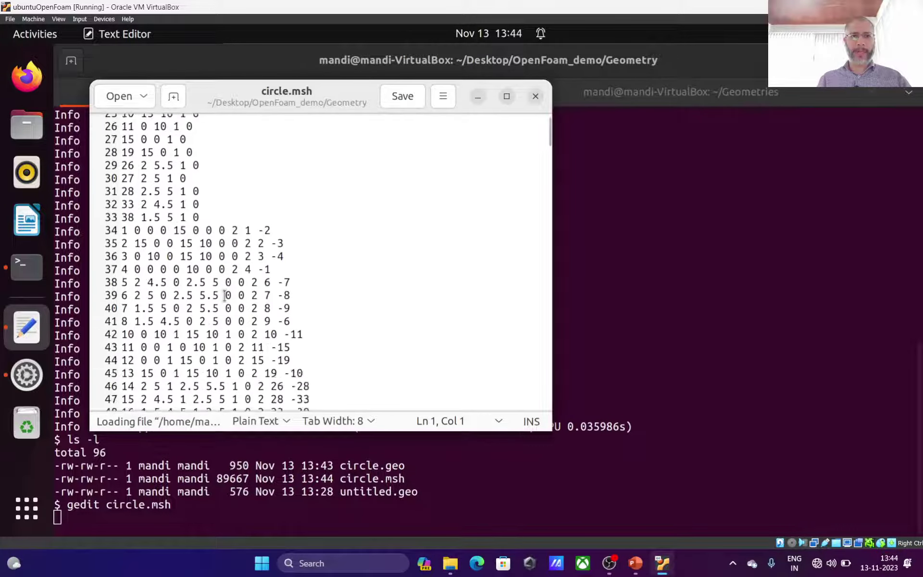
scroll(225, 294, down, 12)
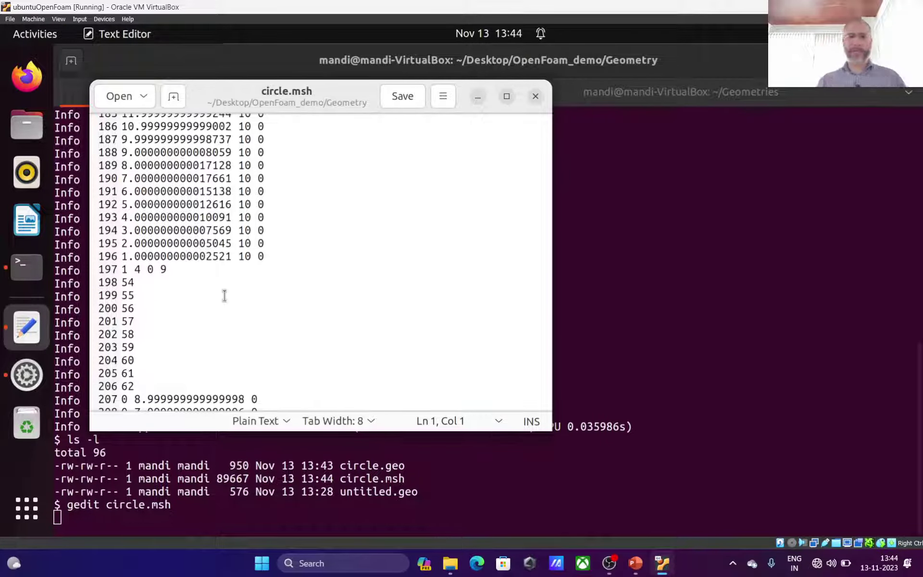
scroll(224, 295, down, 20)
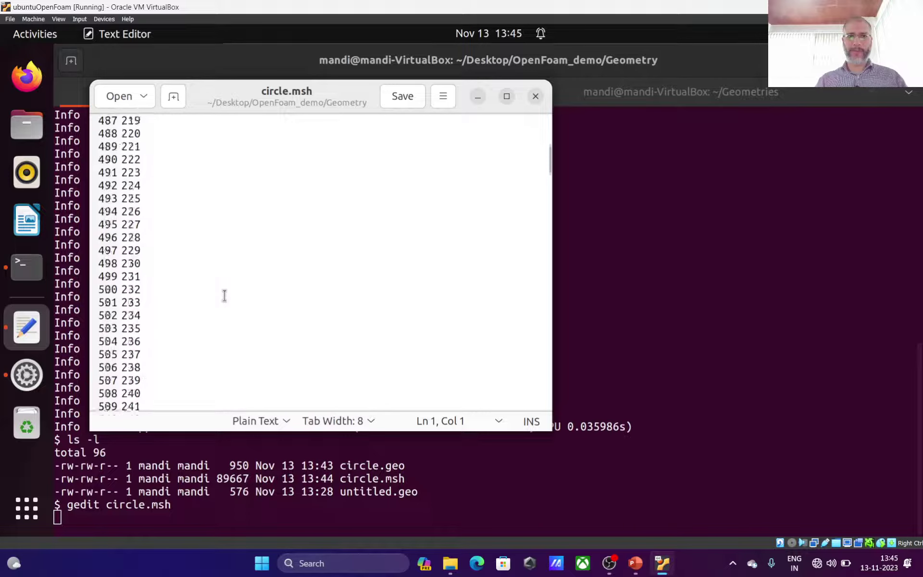
Close the mesh file in the text editor and open circle.msh in Gmsh from the terminal with "gmsh circle.msh".
scroll(224, 295, down, 20)
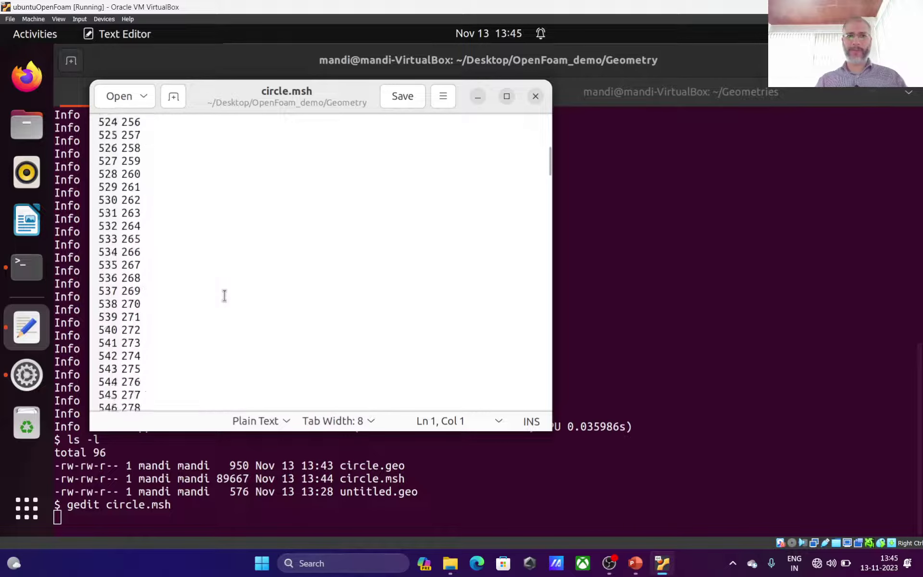
click(534, 96)
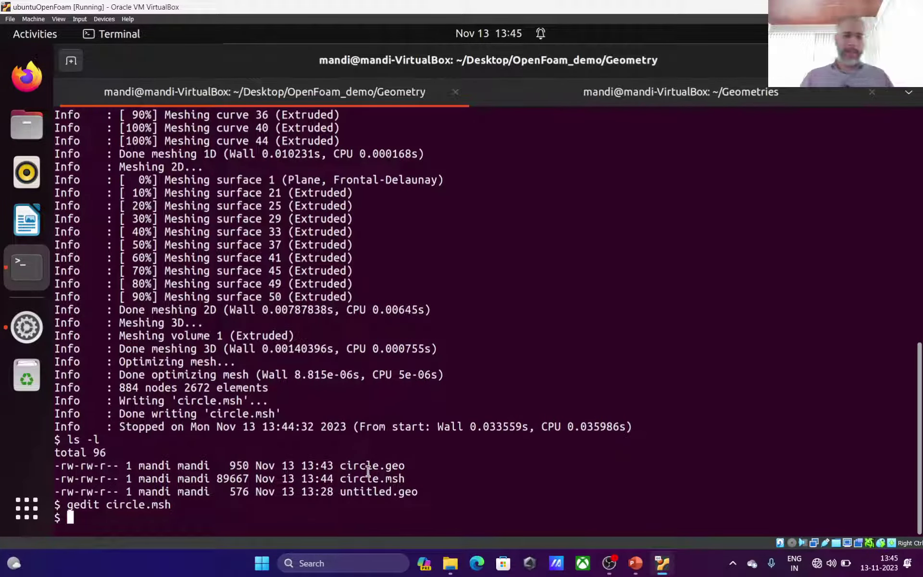
text(gms)
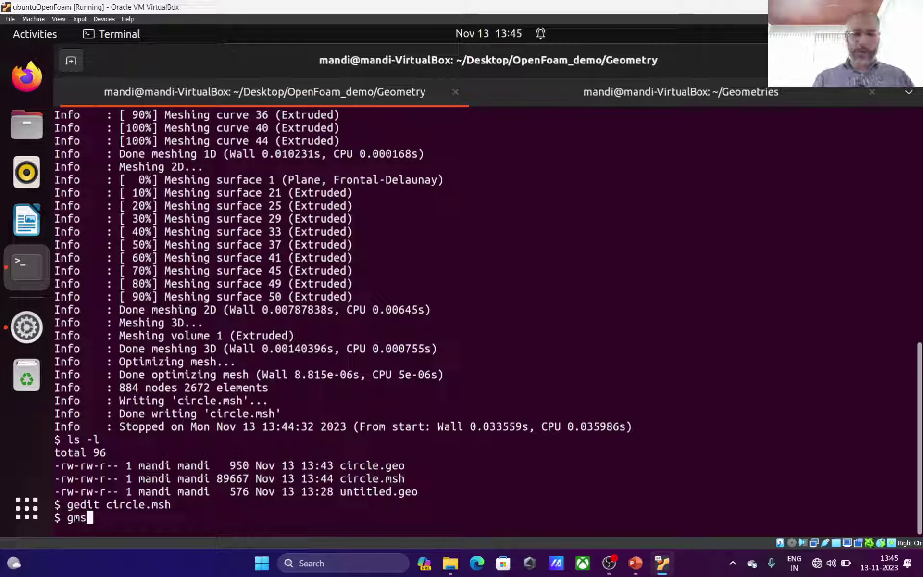
text(h circle.)
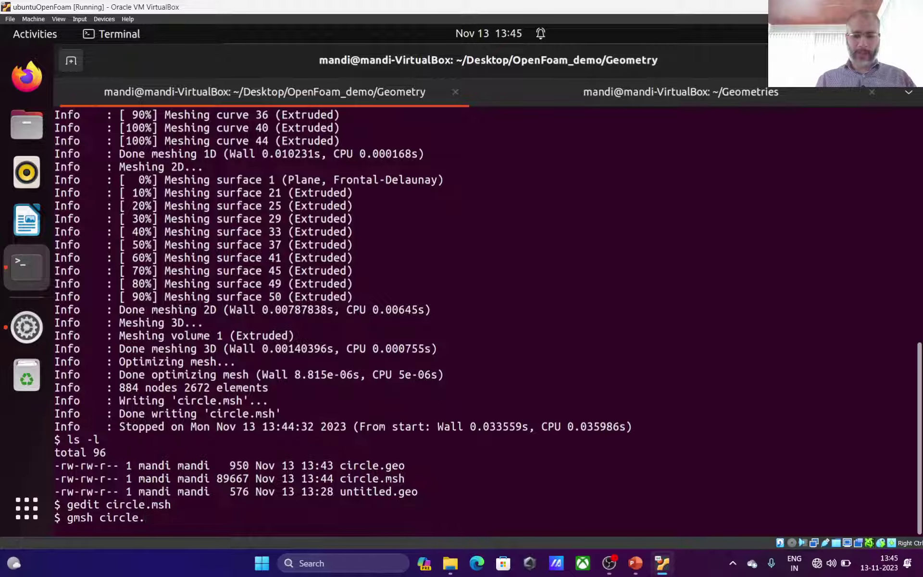
text(msh)
key(Return)
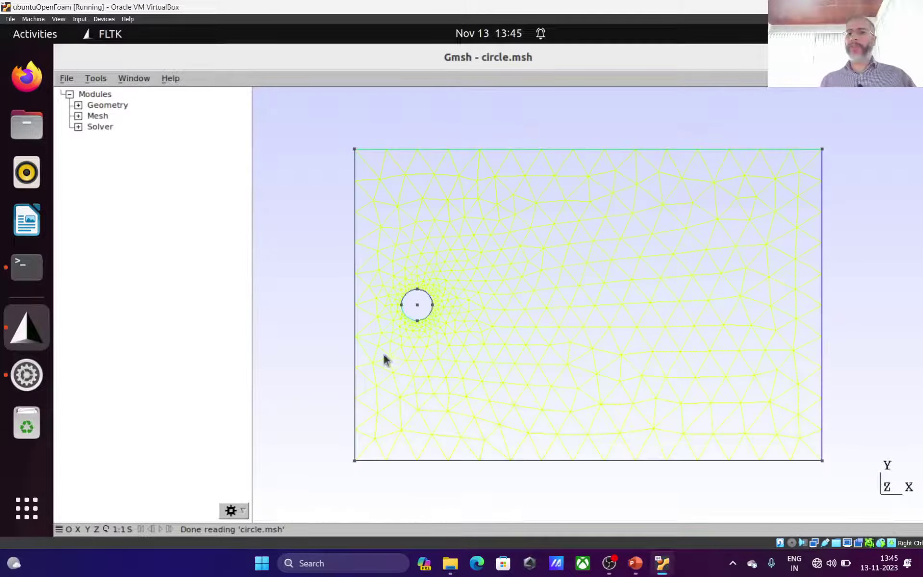
mouse_move(333, 286)
mouse_down()
mouse_move(430, 325)
mouse_move(373, 274)
mouse_move(334, 281)
mouse_up()
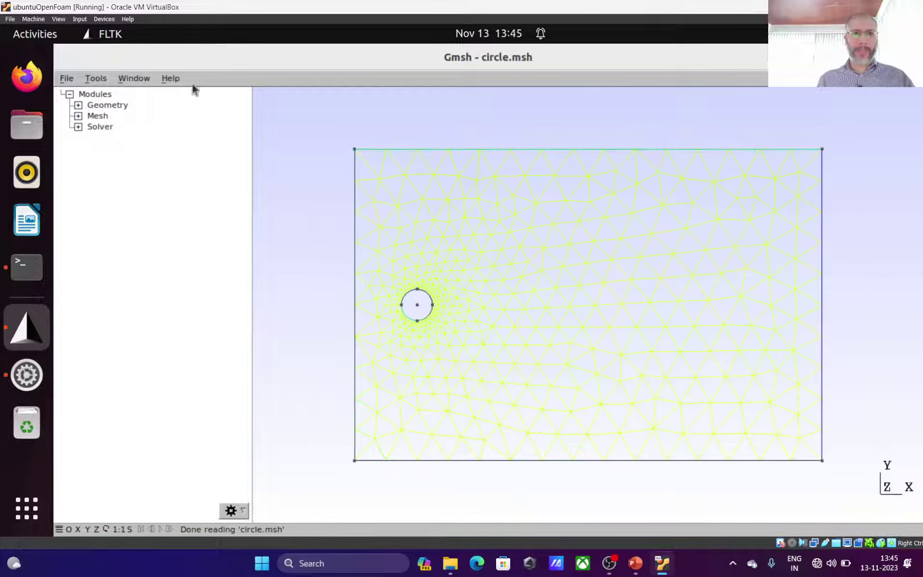
In the mesh visibility options, set the label type to Physical group tag(s) and show the 2D element labels.
click(96, 77)
click(109, 93)
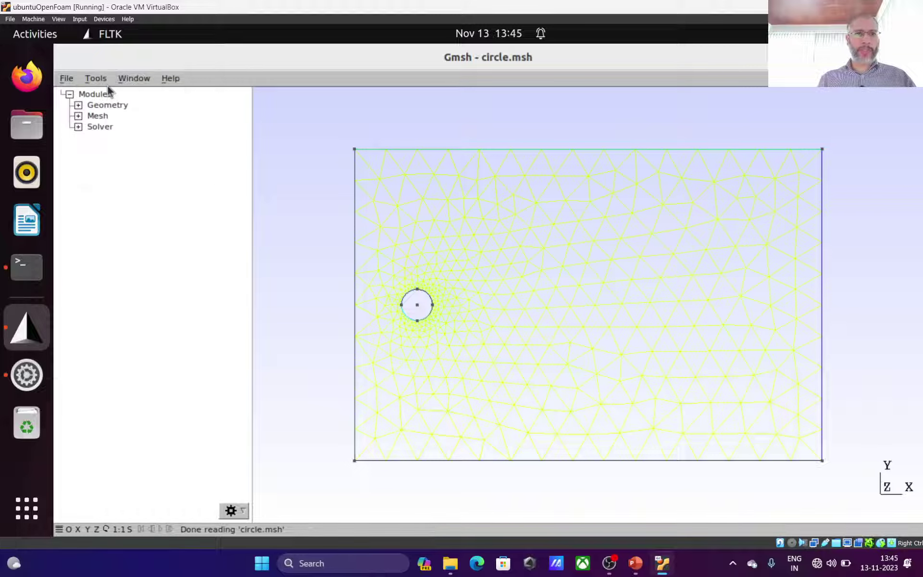
click(95, 78)
click(100, 93)
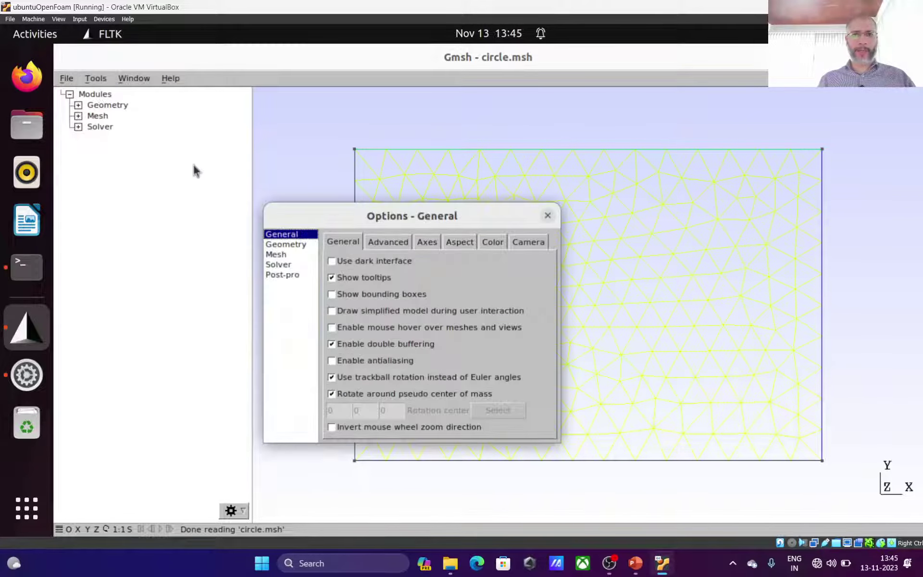
click(295, 255)
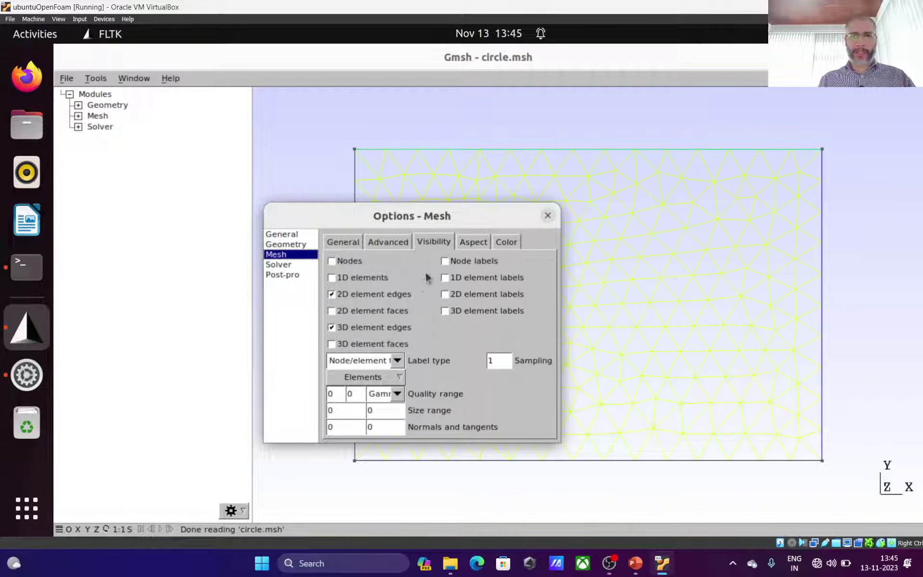
drag(417, 217, 208, 197)
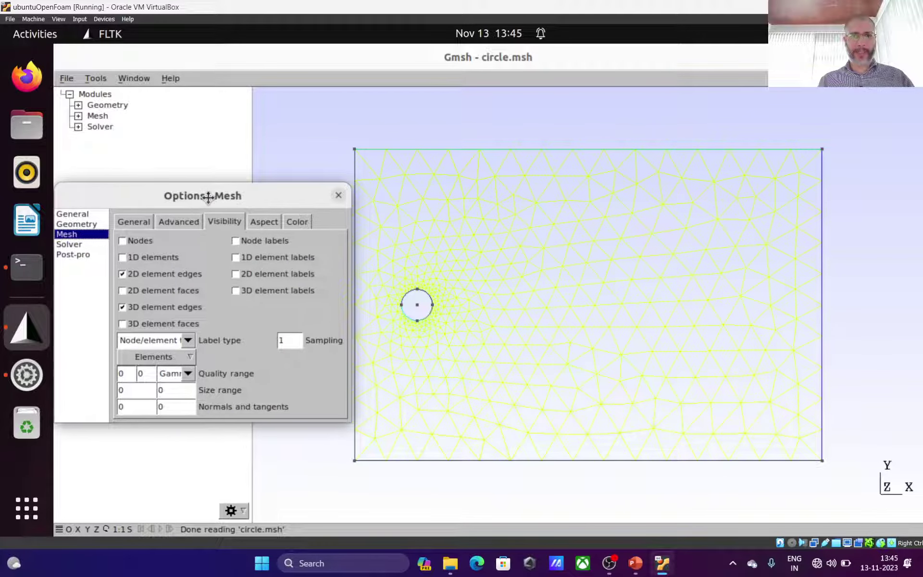
click(162, 358)
click(166, 354)
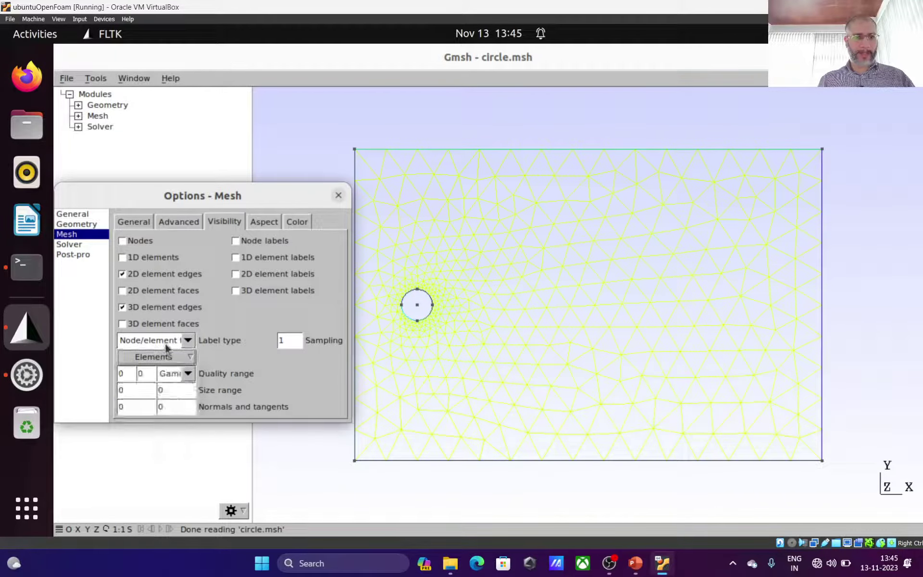
click(165, 342)
click(163, 365)
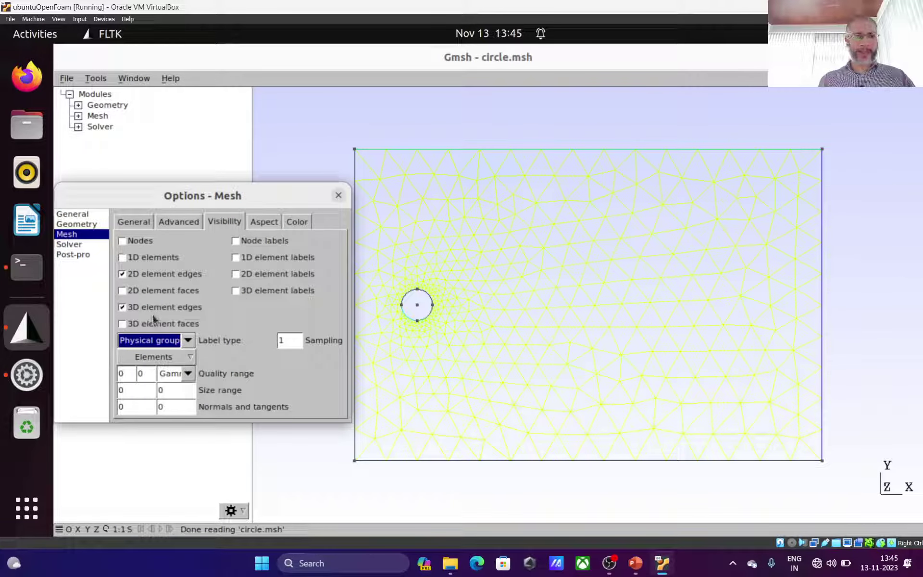
click(259, 276)
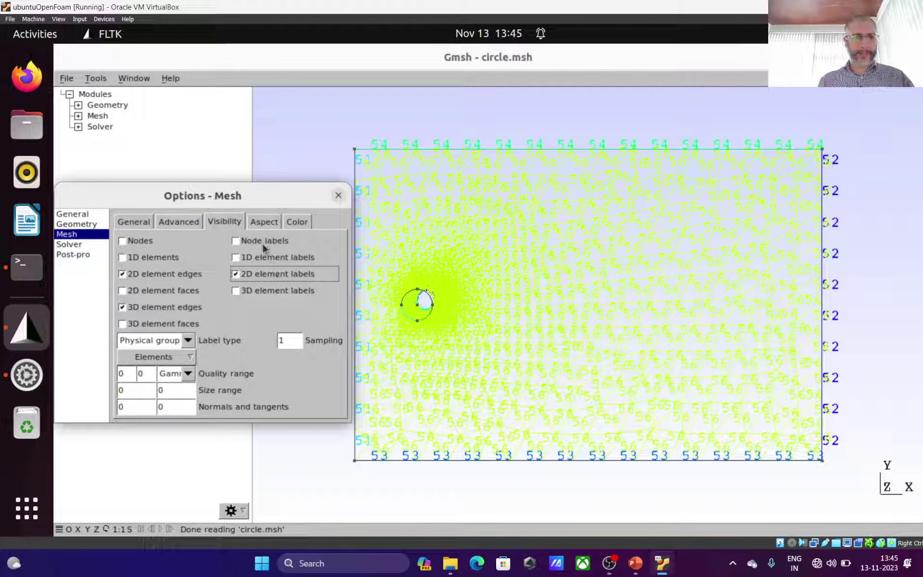
Preview the node labels and 2D element faces, switch both off again, and close the mesh options.
click(178, 343)
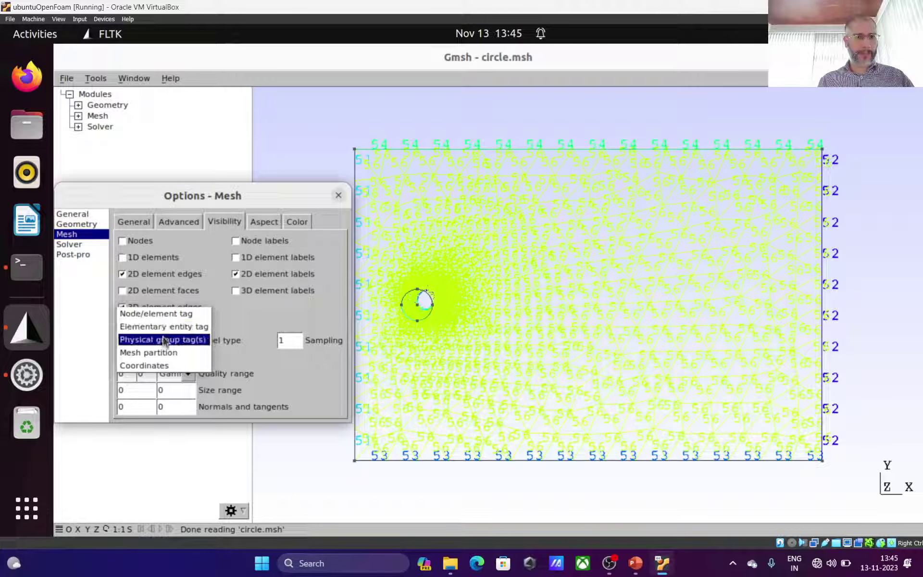
click(164, 340)
click(268, 248)
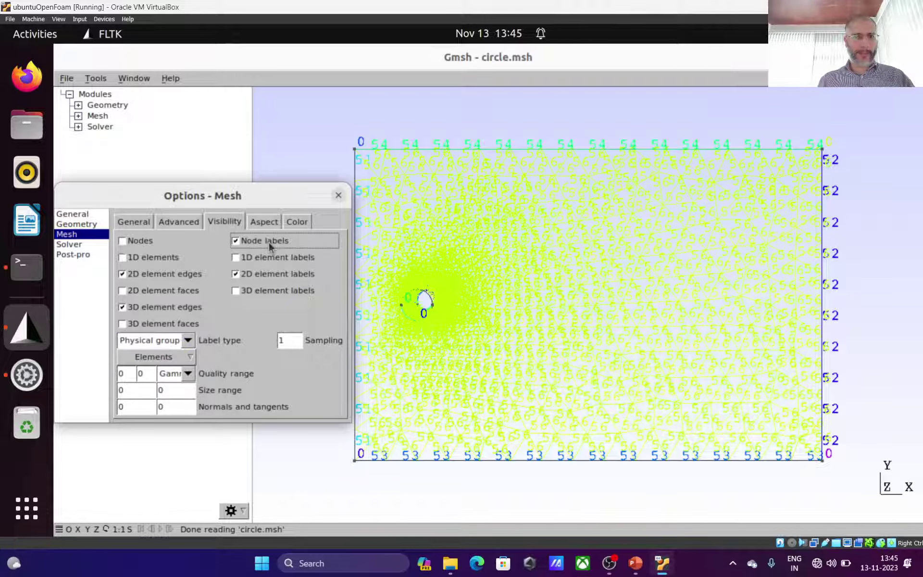
click(269, 242)
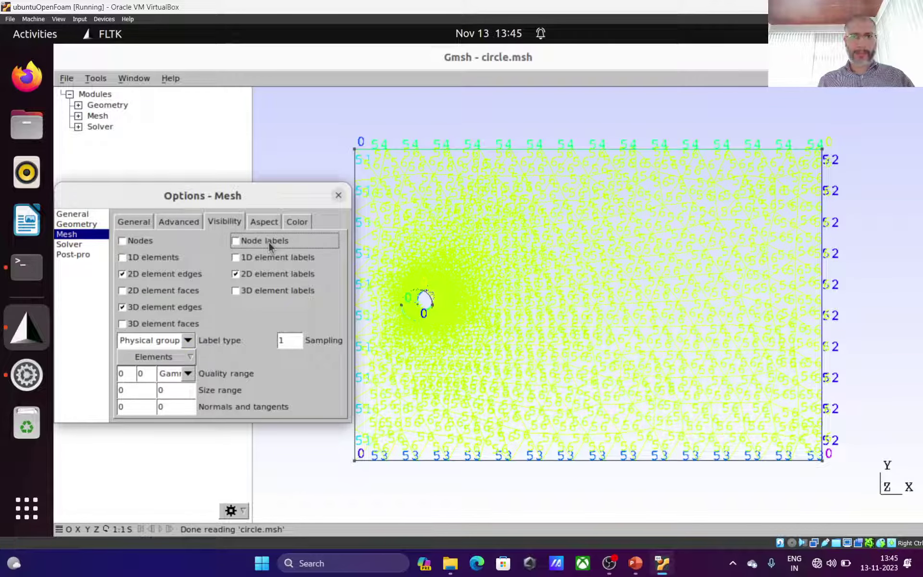
click(153, 292)
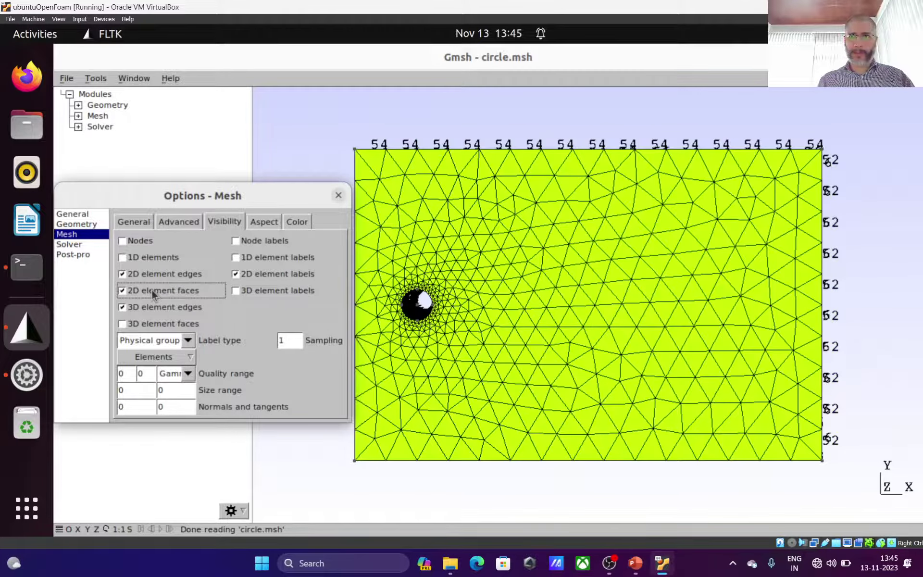
click(151, 289)
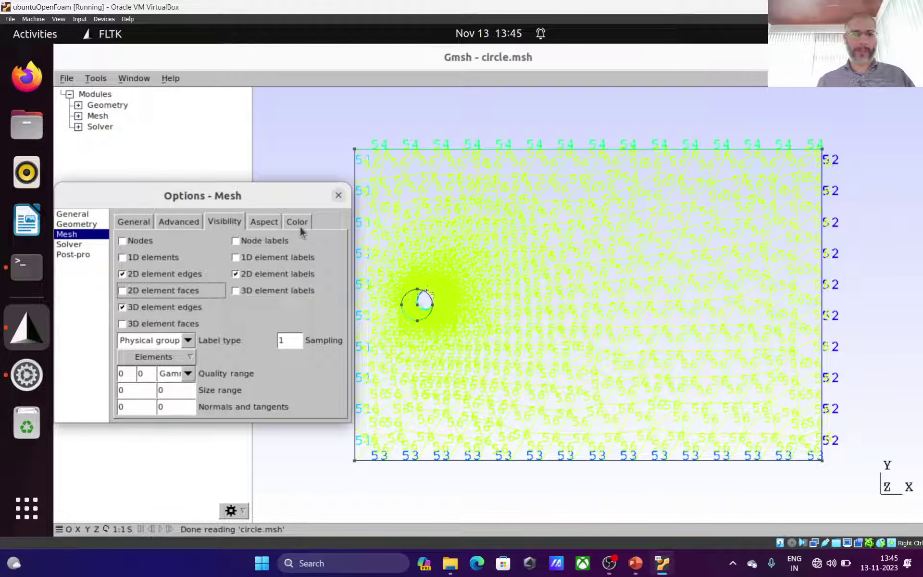
click(338, 197)
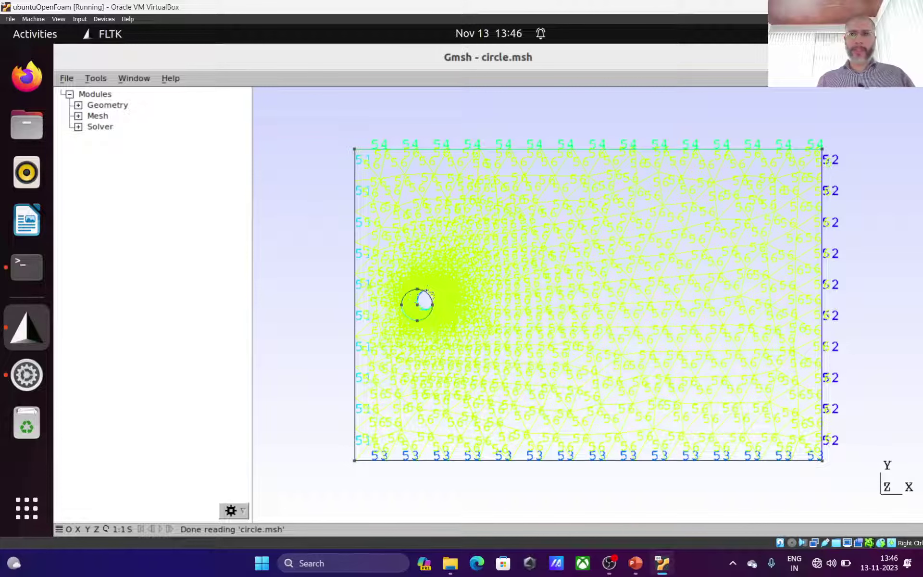
Close Gmsh and review the "Geometry & mesh creation using Gmsh" slide in PowerPoint.
click(911, 57)
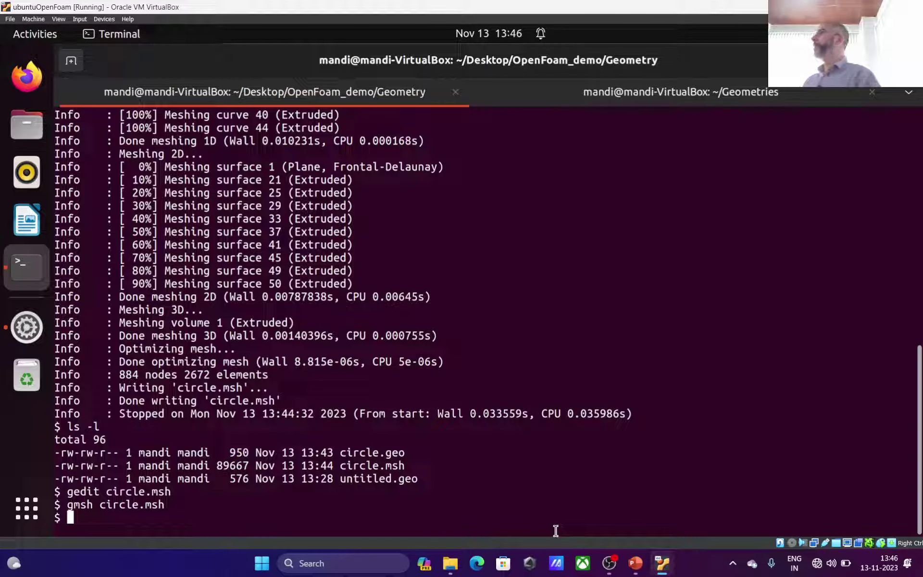
click(636, 568)
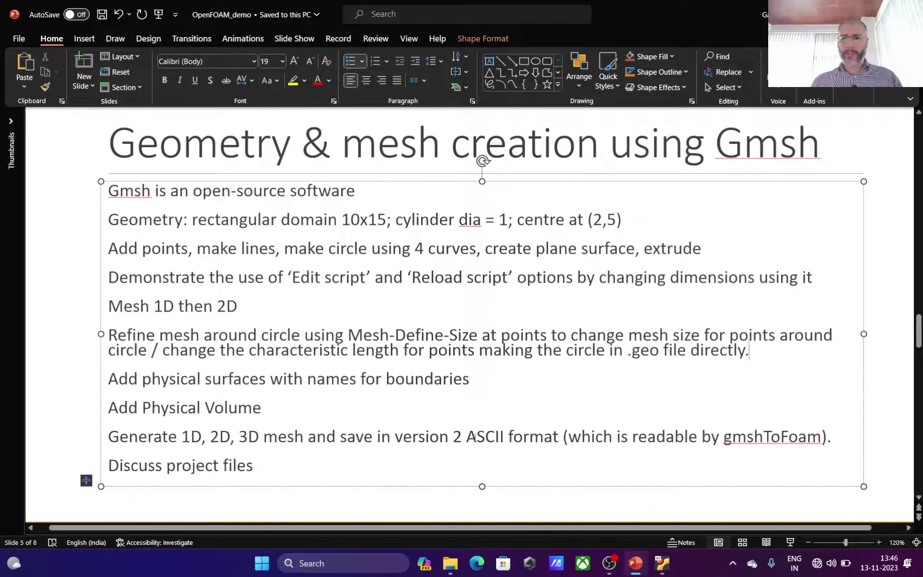
mouse_move(644, 566)
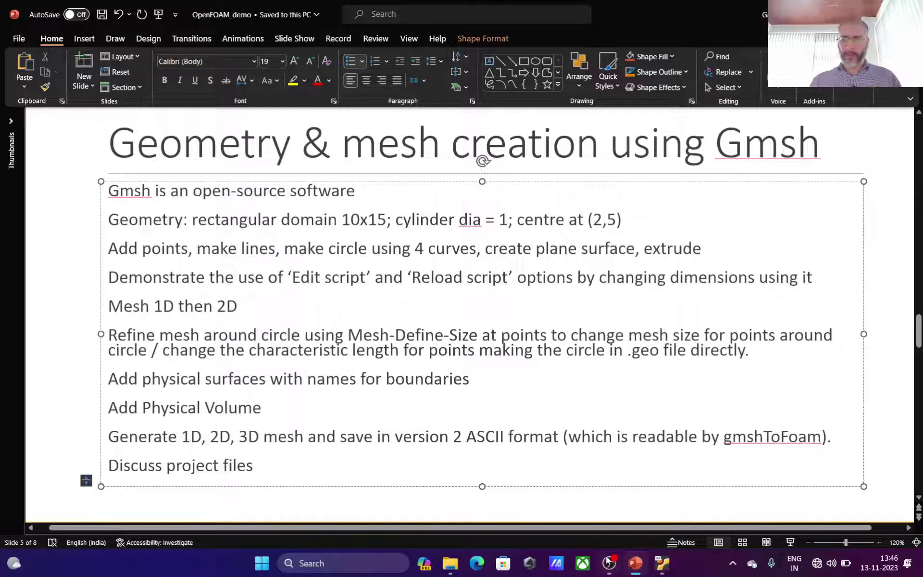
Switch back to the VirtualBox terminal and delete the existing mesh file with "rm circle.msh".
click(662, 563)
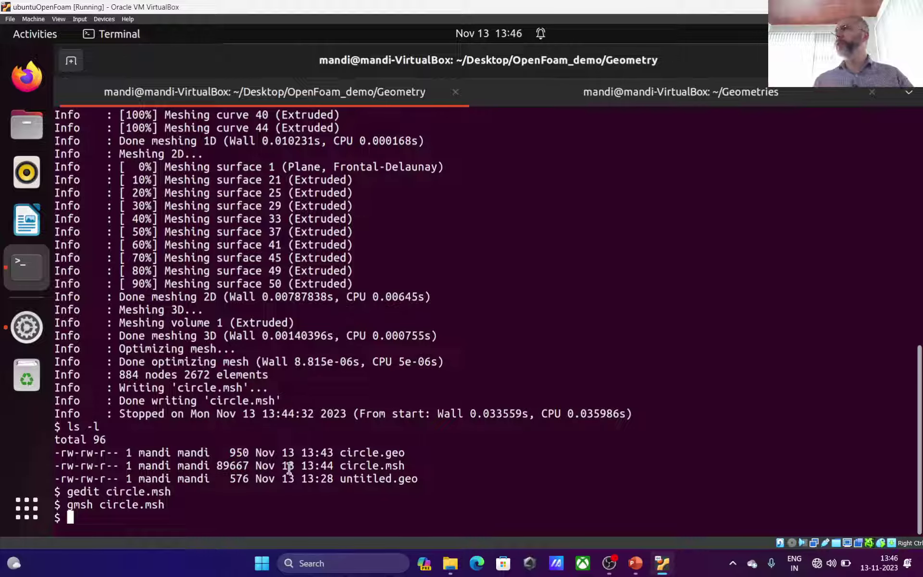
text(gmsh)
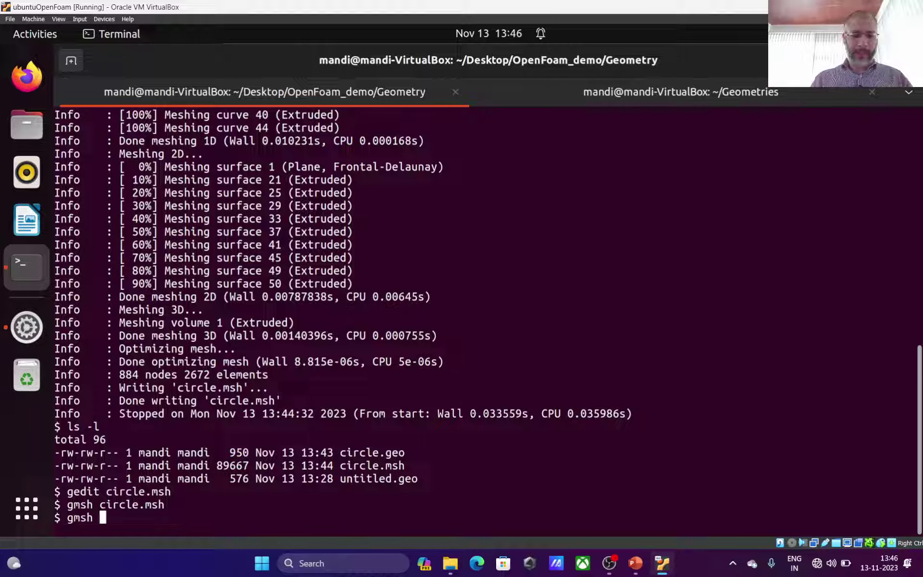
key(BackSpace)
key(BackSpace)
key(BackSpace)
key(BackSpace)
key(BackSpace)
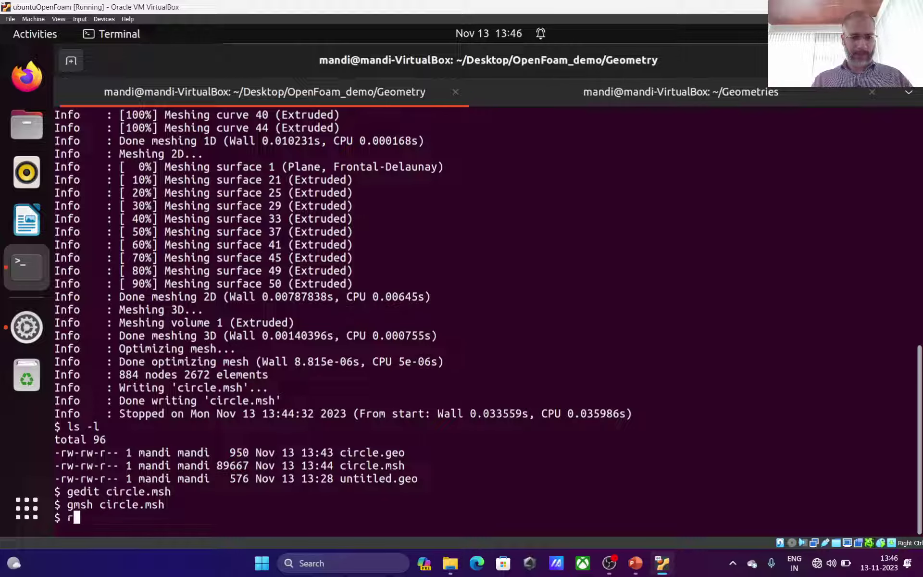
text(rm ce)
key(BackSpace)
text(ircle.msh)
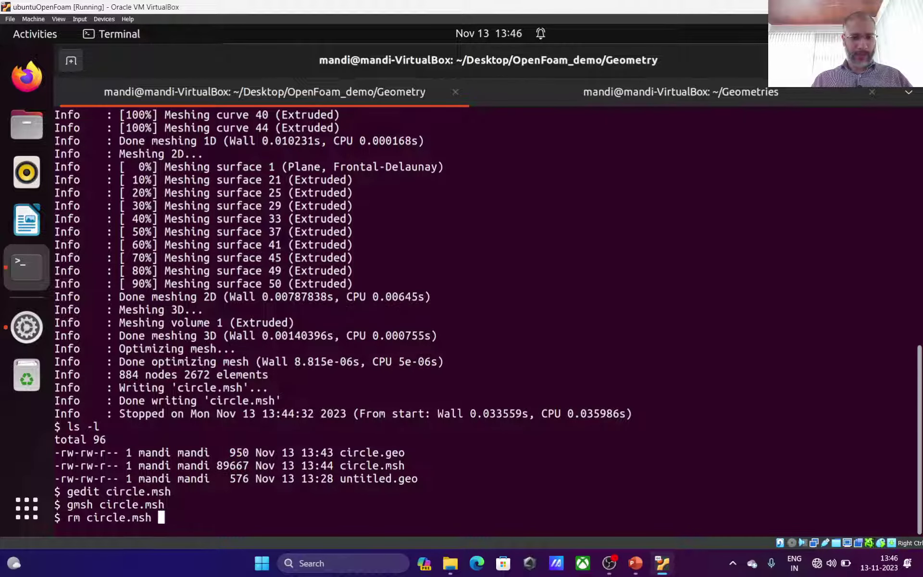
key(Return)
Open the geometry in Gmsh from the terminal with "gmsh circle.geo".
text(gmsh)
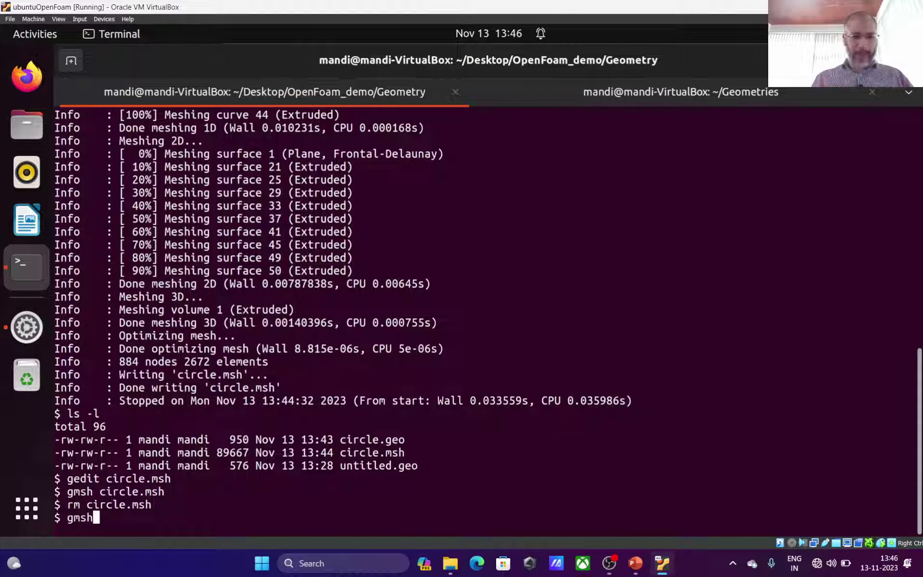
text( circle.geo)
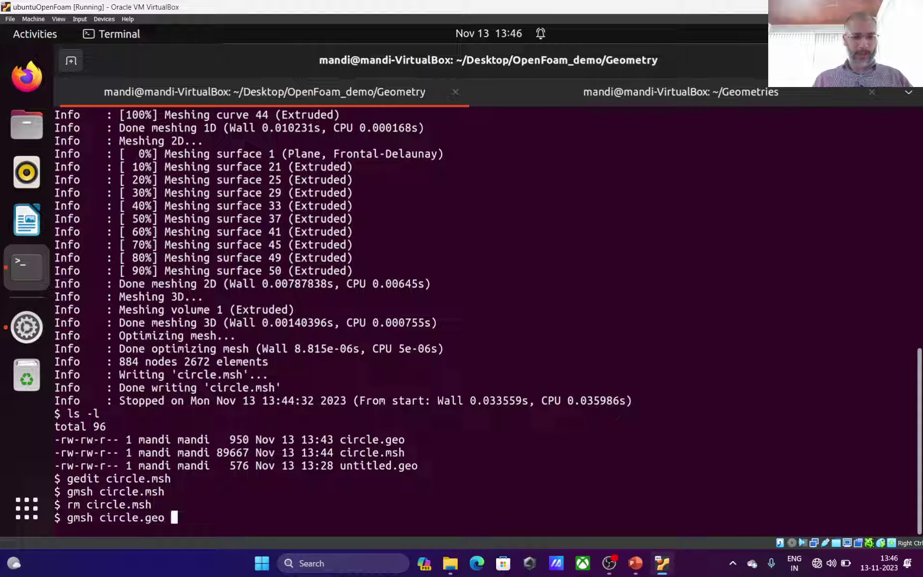
key(Return)
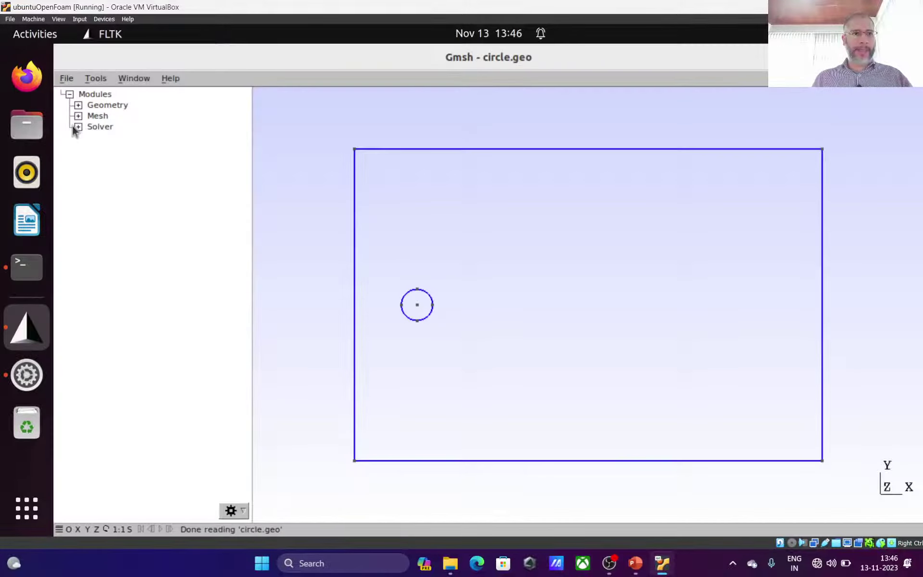
Generate the 1D, 2D and 3D meshes of the rectangular domain with the cylinder and save the mesh.
click(78, 116)
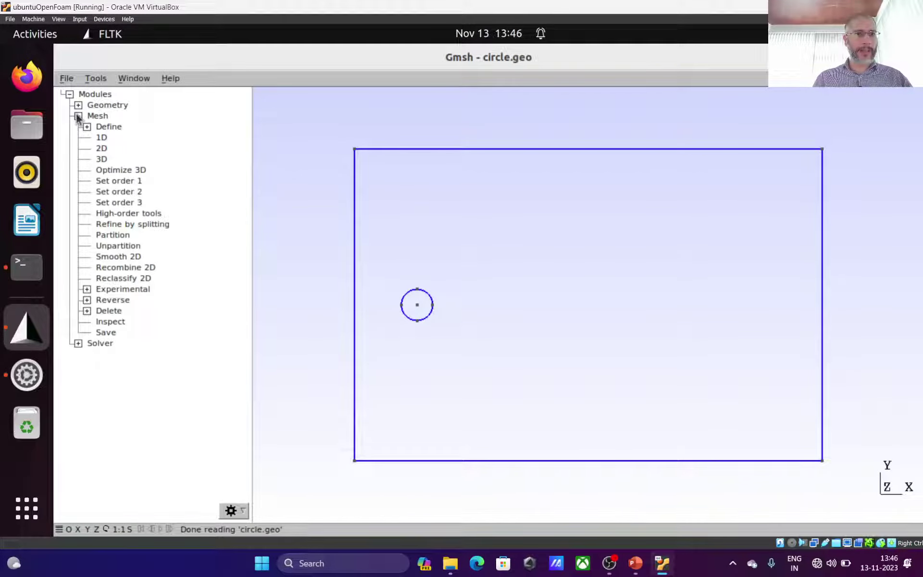
click(100, 139)
click(101, 148)
click(102, 159)
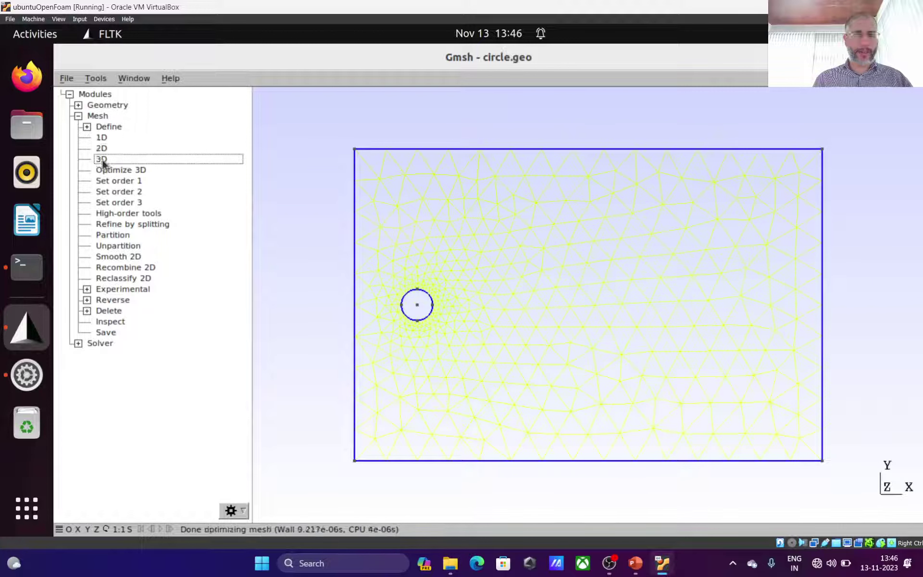
click(63, 81)
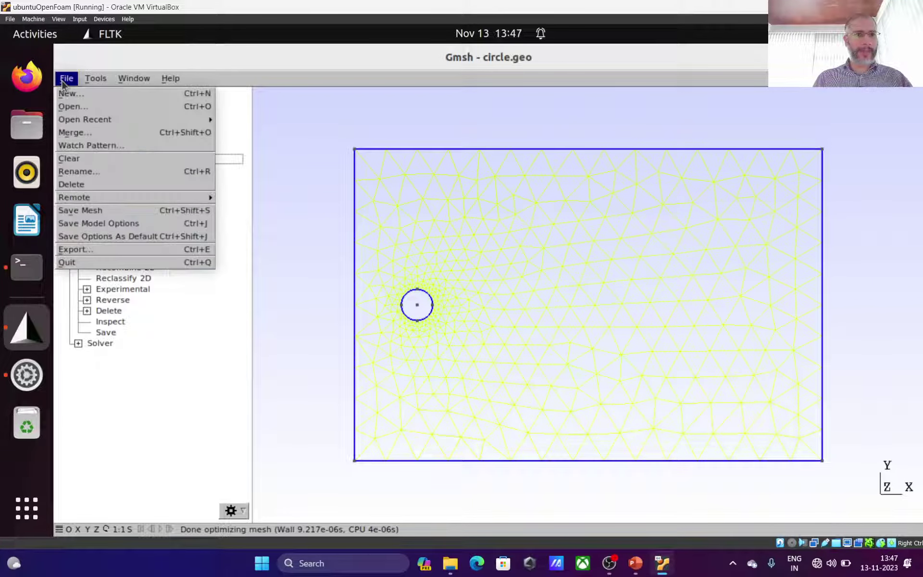
click(89, 210)
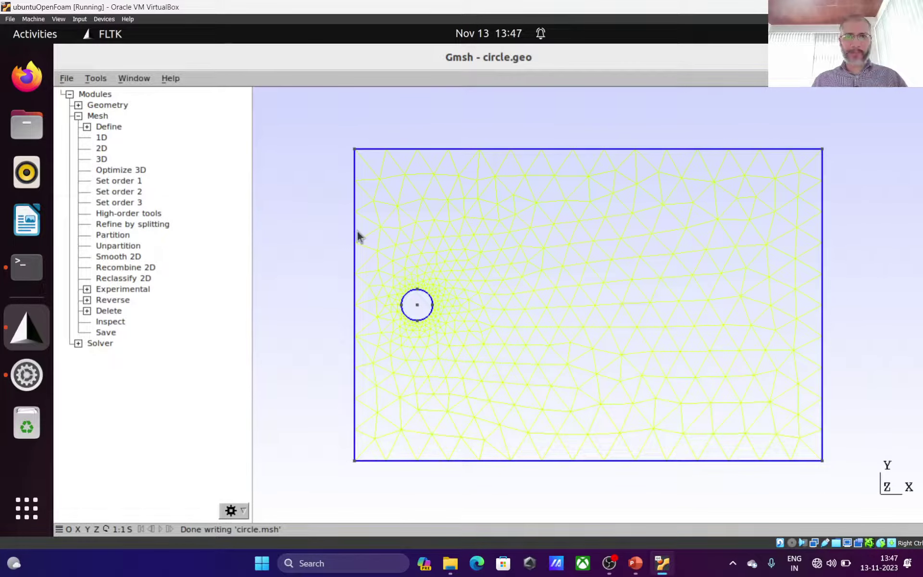
Export the mesh in Gmsh MSH format over the existing circle.msh, using the Version 2 ASCII format.
click(71, 81)
click(112, 249)
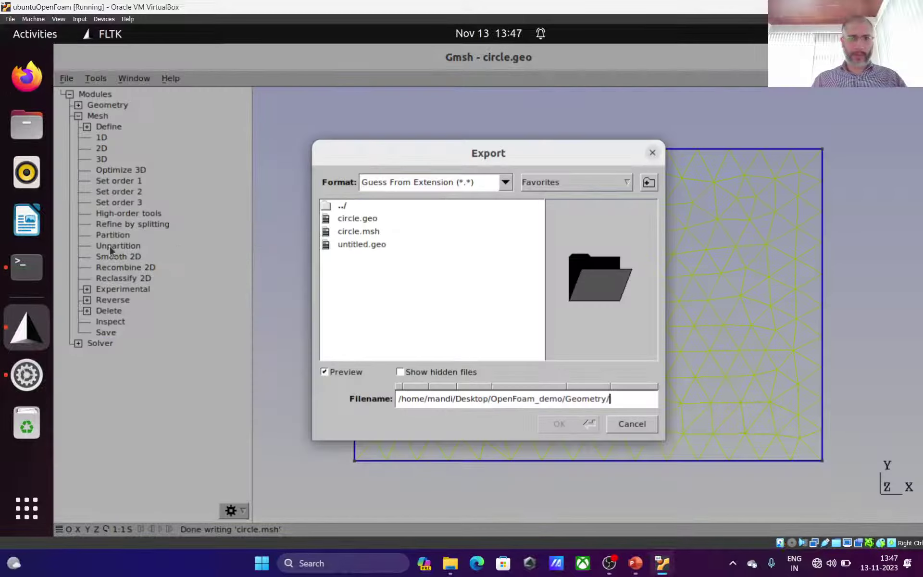
click(417, 183)
click(428, 244)
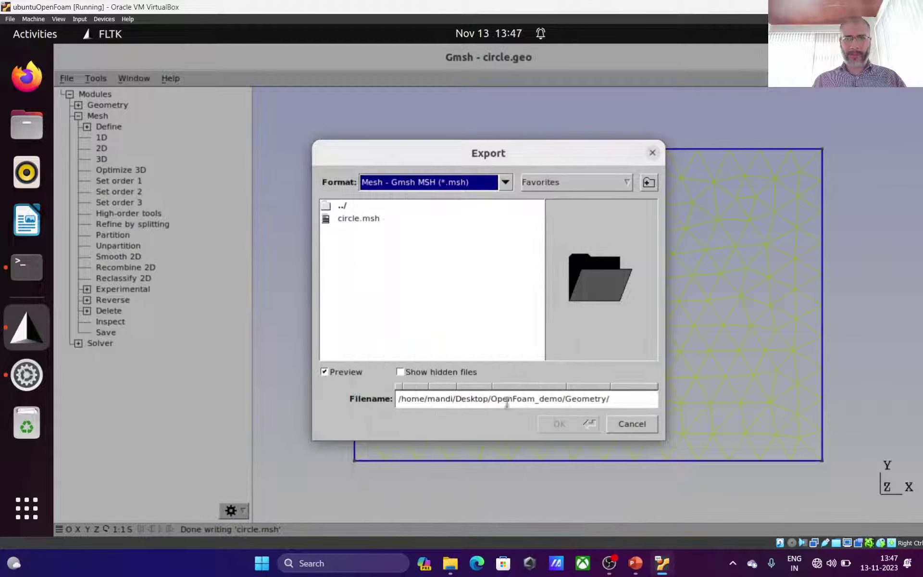
click(366, 222)
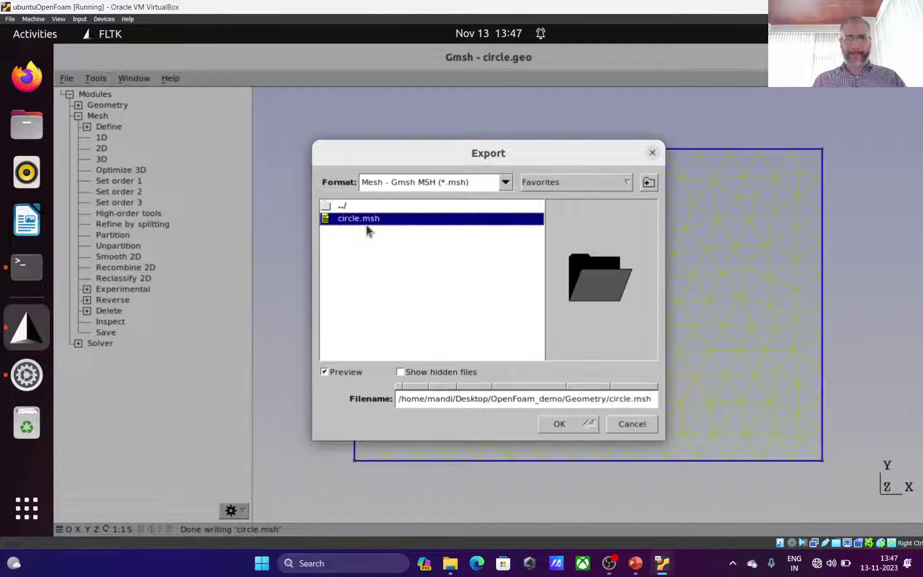
click(560, 424)
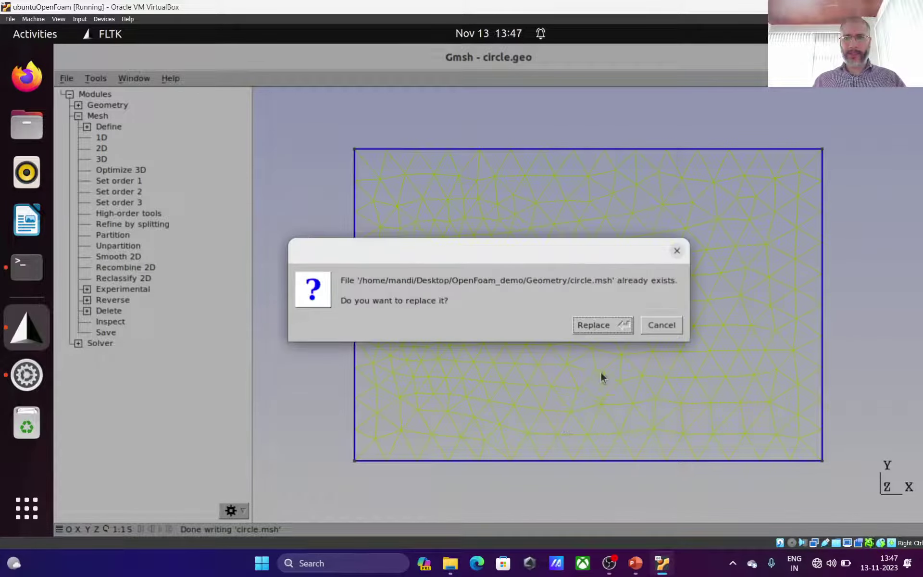
click(610, 327)
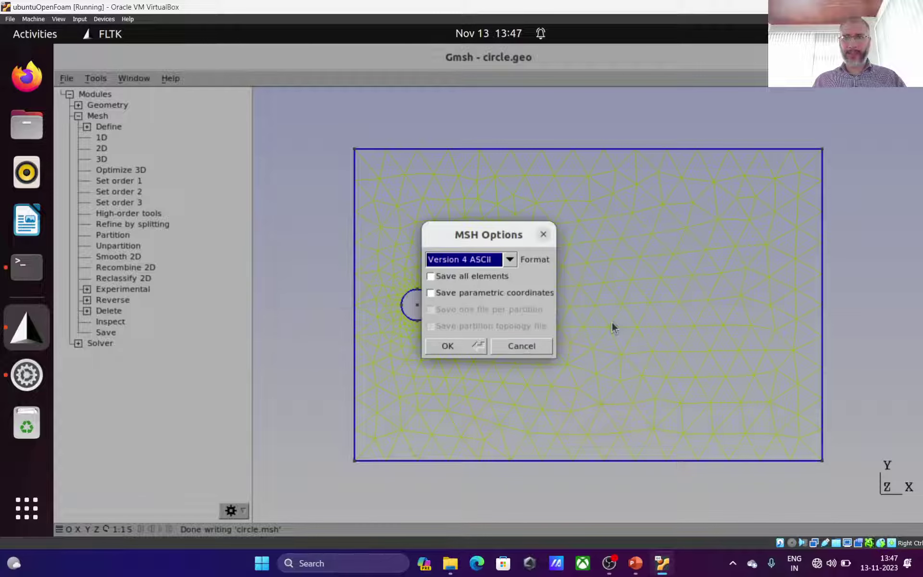
click(480, 261)
click(465, 232)
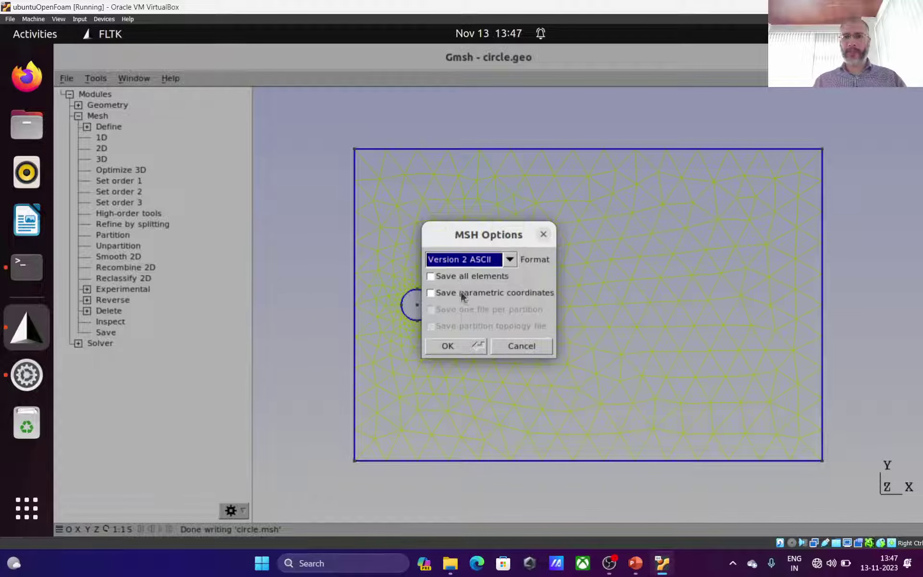
click(464, 344)
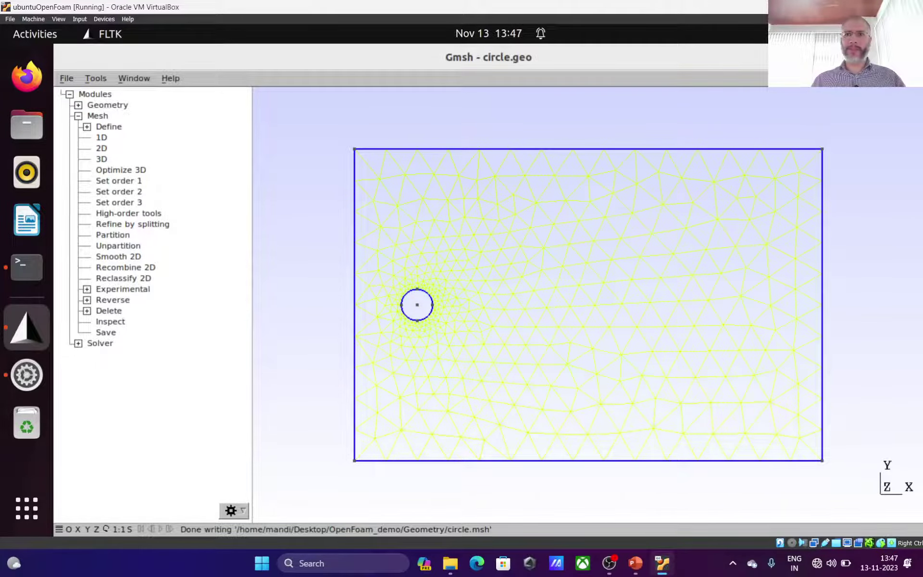
Quit Gmsh and list the Geometry folder's files in the terminal with "ls -l".
key(ctrl+q)
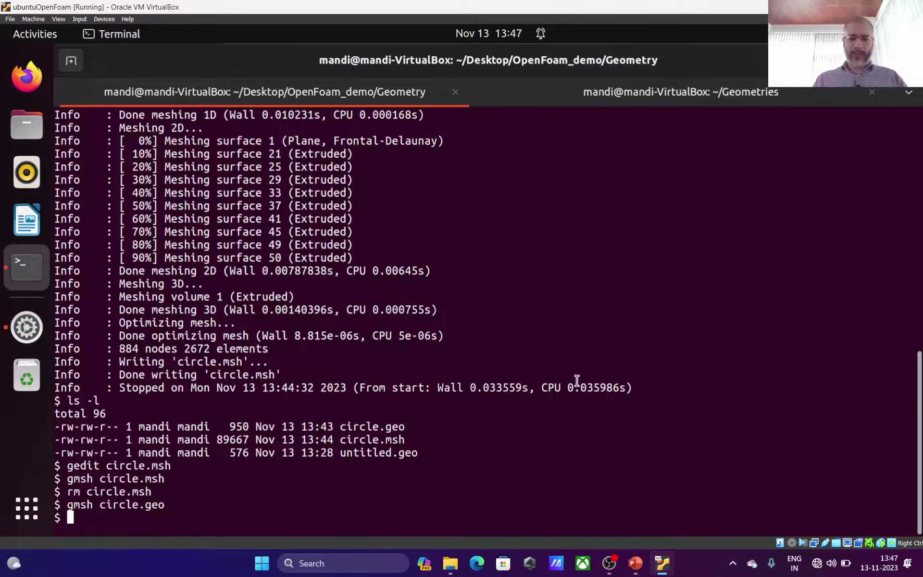
text(ls -l)
key(Return)
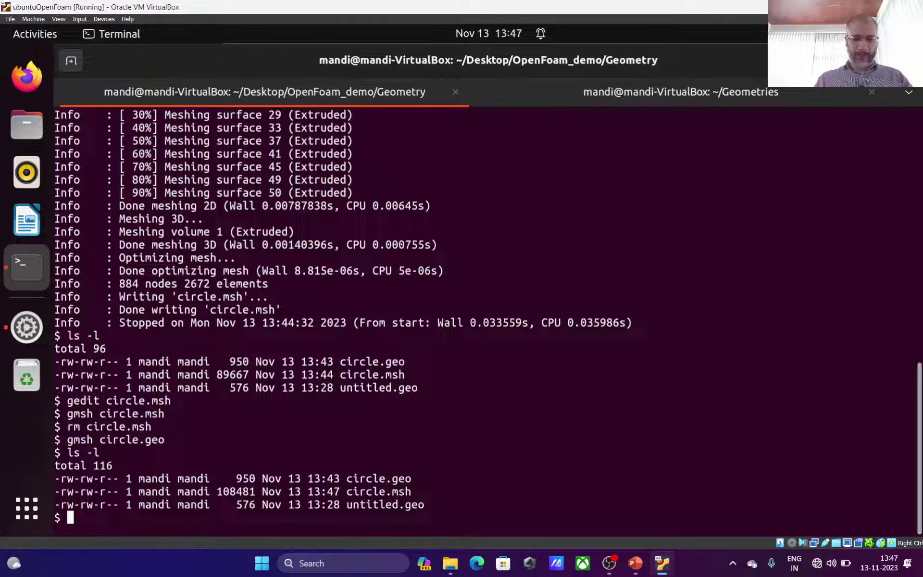
Open the exported mesh with "gedit circle.msh", inspect its format version and physical names, and close the editor.
text(gedit )
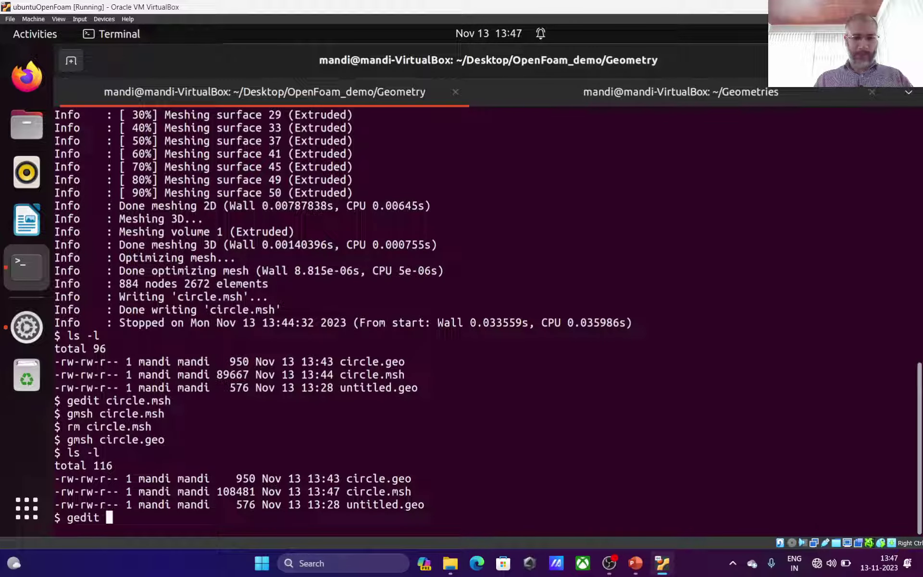
text(circle.msh)
key(Return)
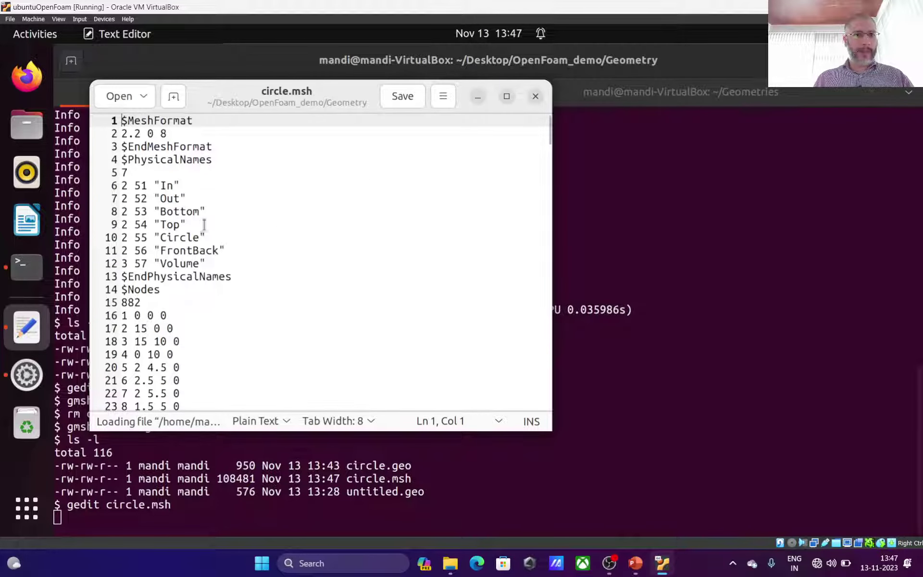
scroll(215, 245, down, 8)
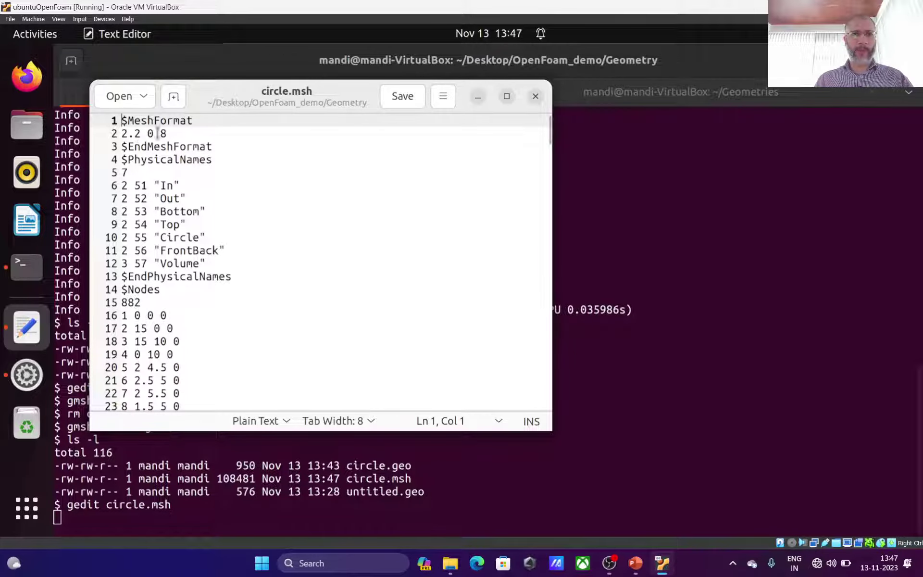
click(535, 96)
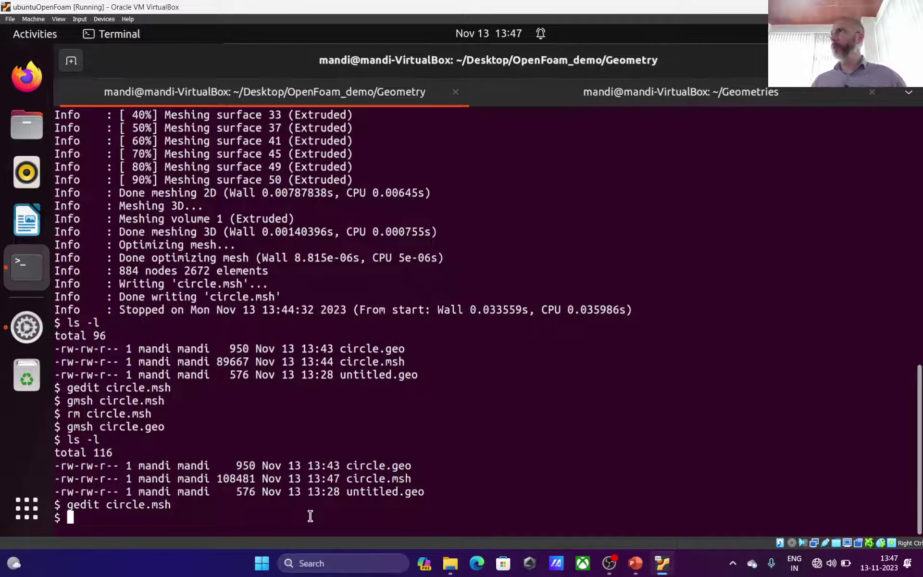
Switch to PowerPoint and show the "More meshing & Specifying BCs" slide with a narrower thumbnail pane.
click(635, 565)
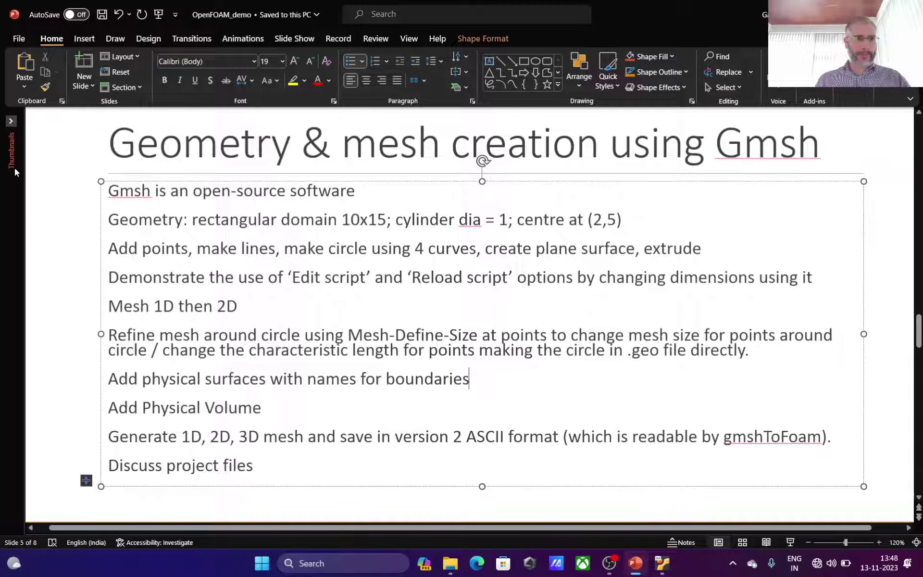
click(10, 122)
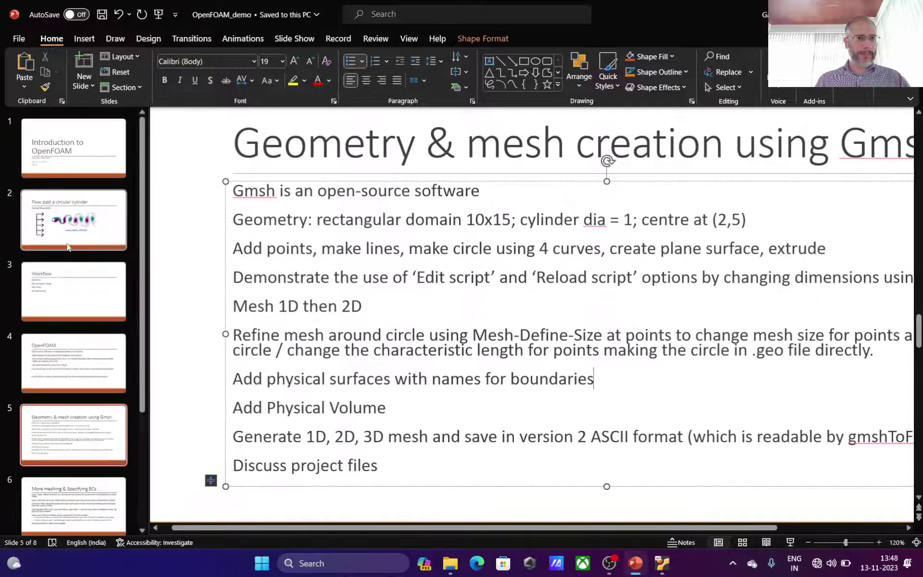
scroll(68, 447, down, 2)
click(83, 400)
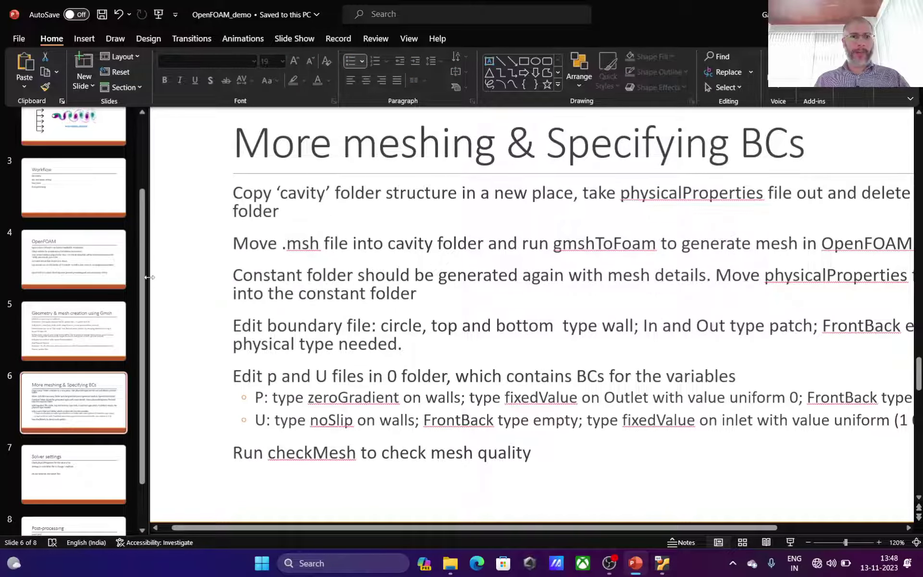
drag(149, 278, 84, 283)
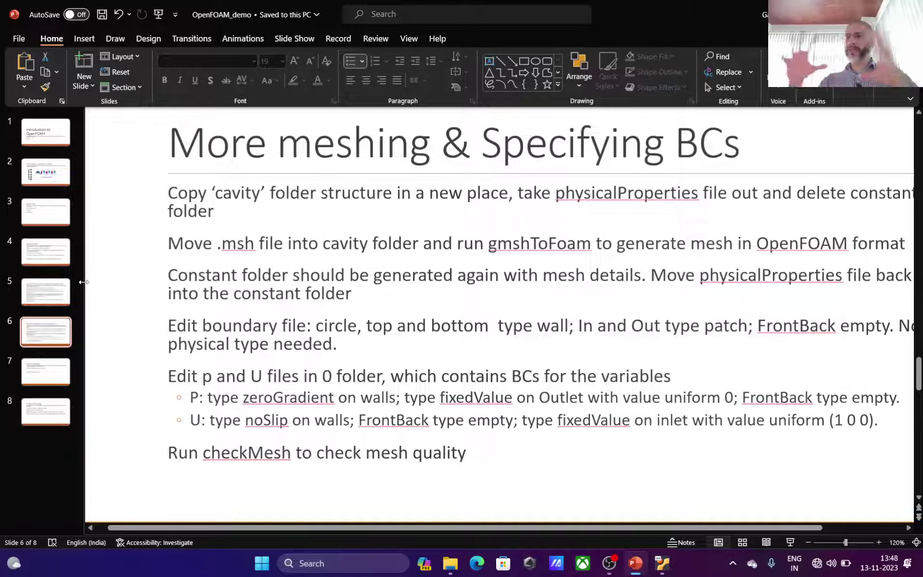
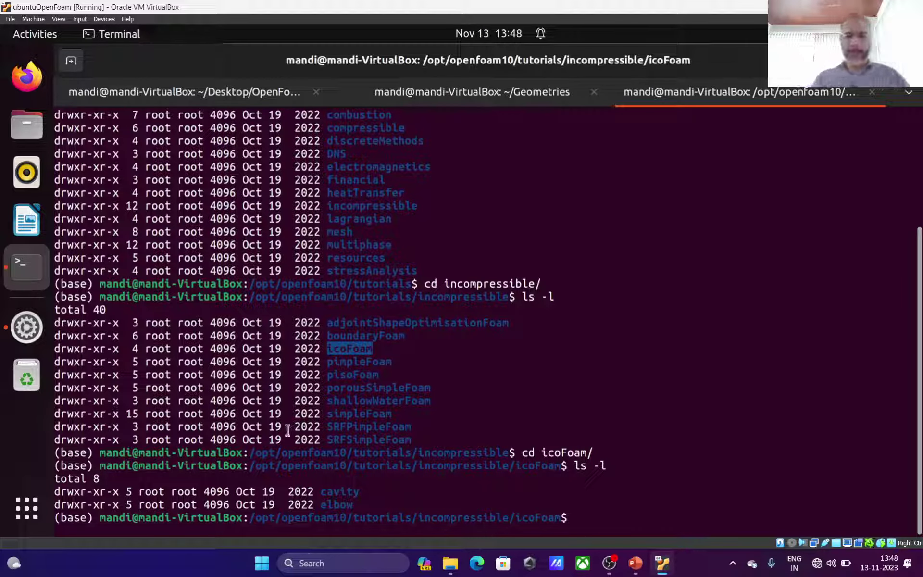
In the terminal, enter the cavity folder inside the icoFoam tutorials and list its contents with "ls -l".
click(344, 492)
double_click(345, 491)
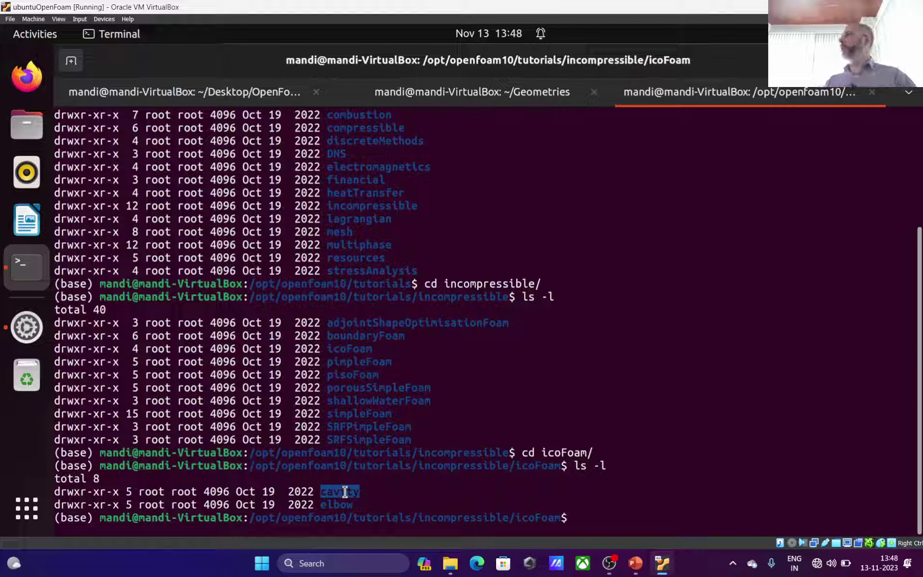
text(cd ca)
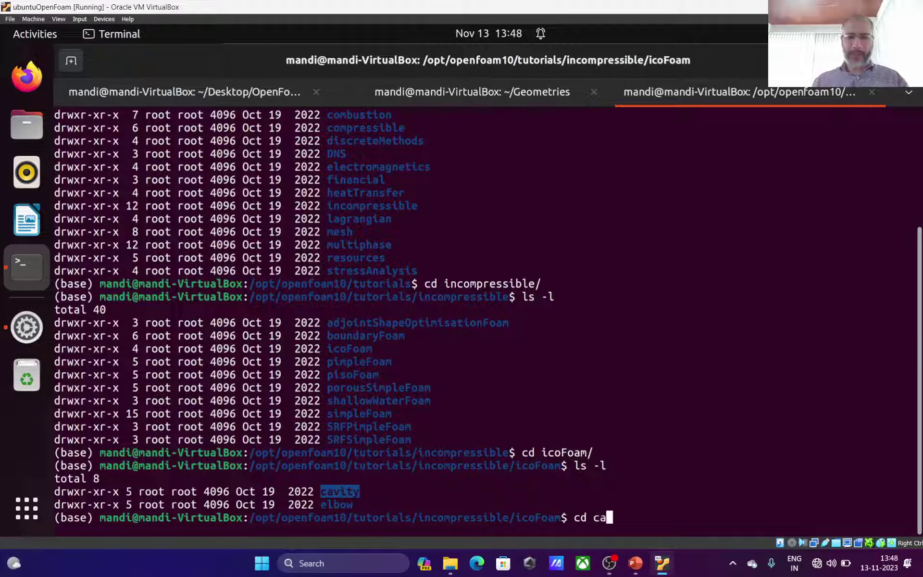
key(Tab)
key(Return)
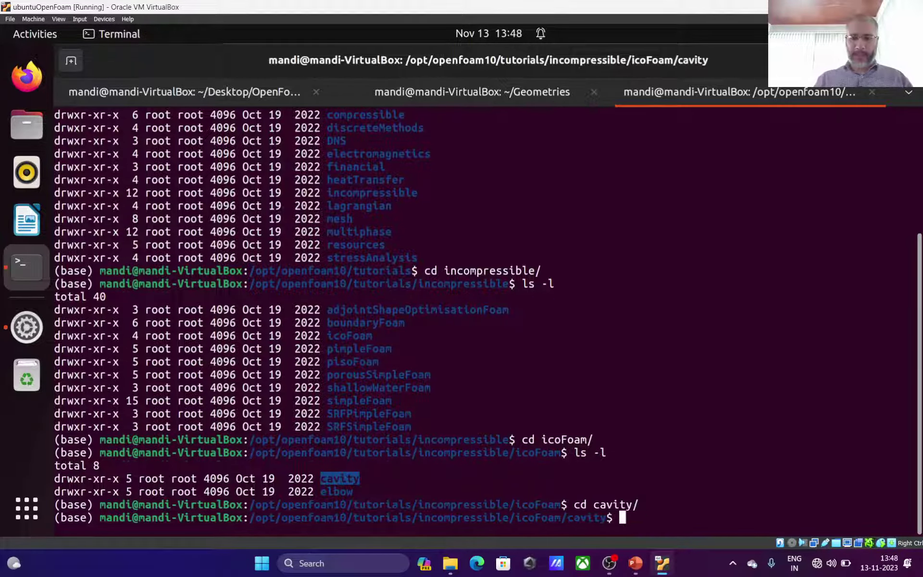
text(ls -l)
key(Return)
Enter the nested cavity case folder, list its contents with "ls -l", and enlarge the terminal text.
text(cd )
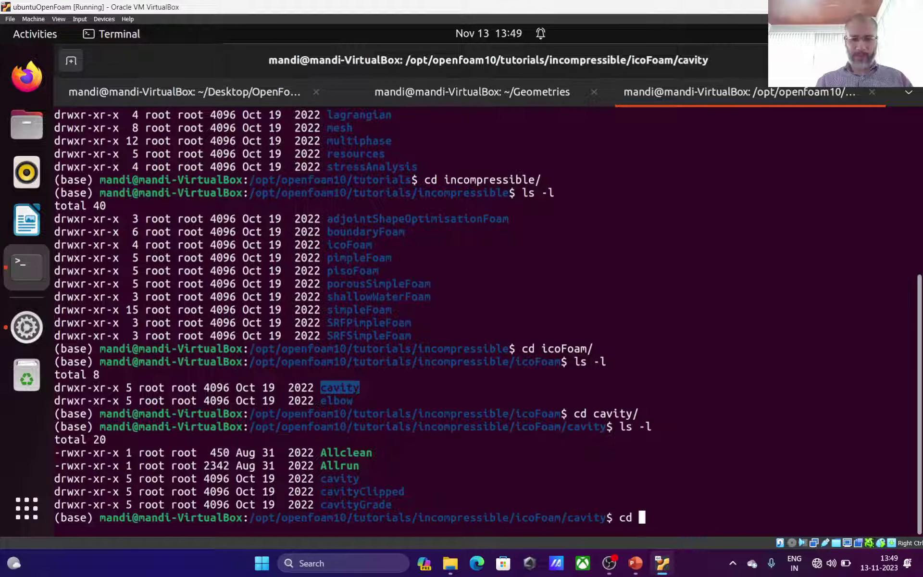
text(ca)
key(Tab)
key(Return)
text(ls -l)
key(Return)
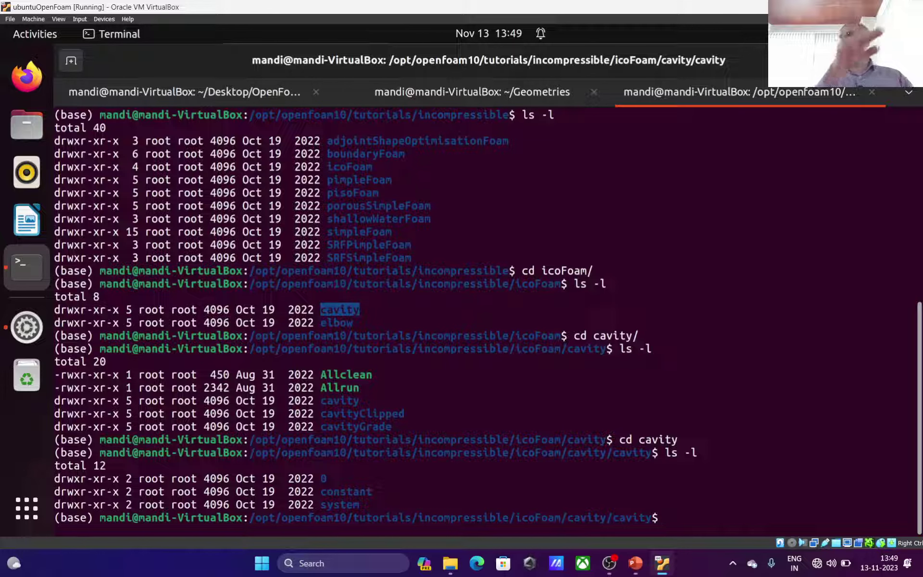
key(ctrl+plus)
key(ctrl+plus)
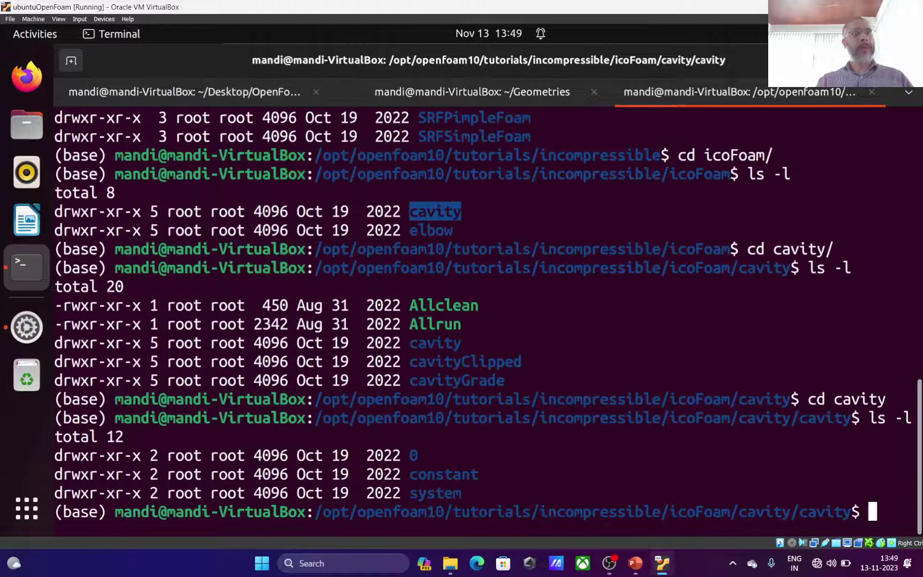
Go up one folder and copy the cavity case to the demo directory with "cp -r cavity ~/Desktop/OpenFoam_demo/".
text(cd ..)
key(Return)
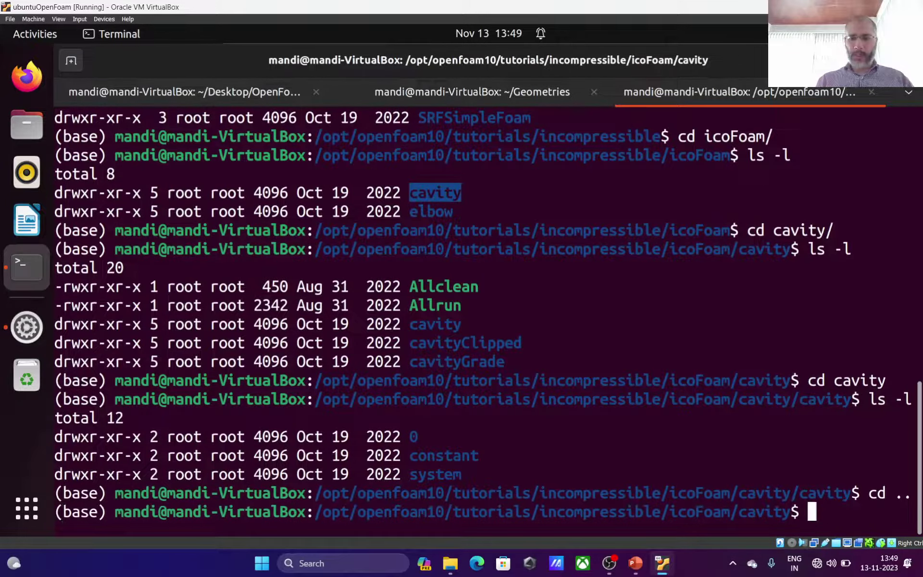
text(cp)
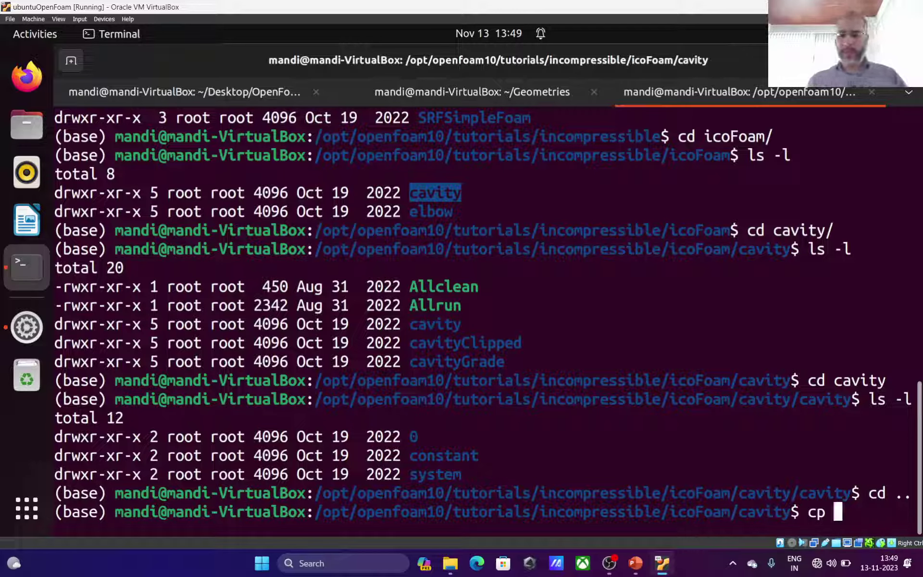
text( -r c)
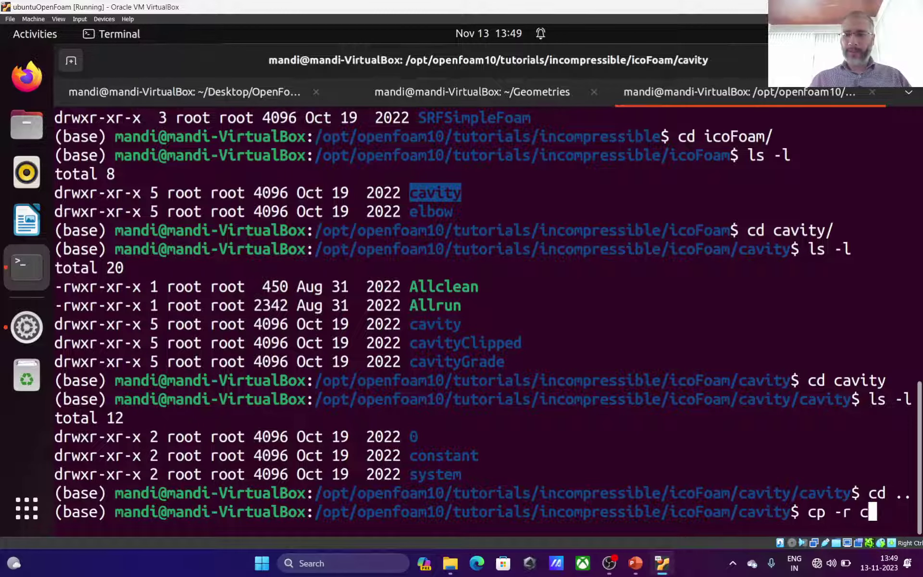
text(avity)
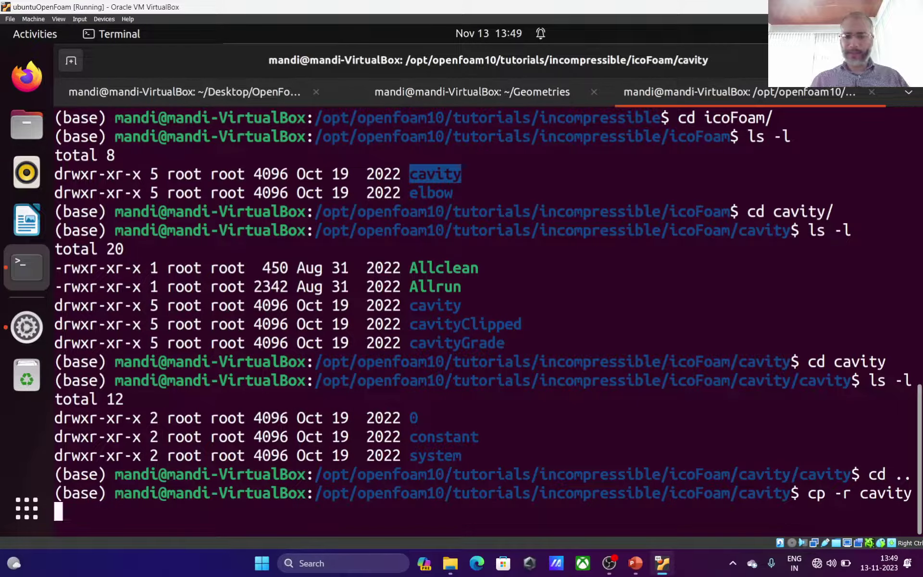
text( ~D)
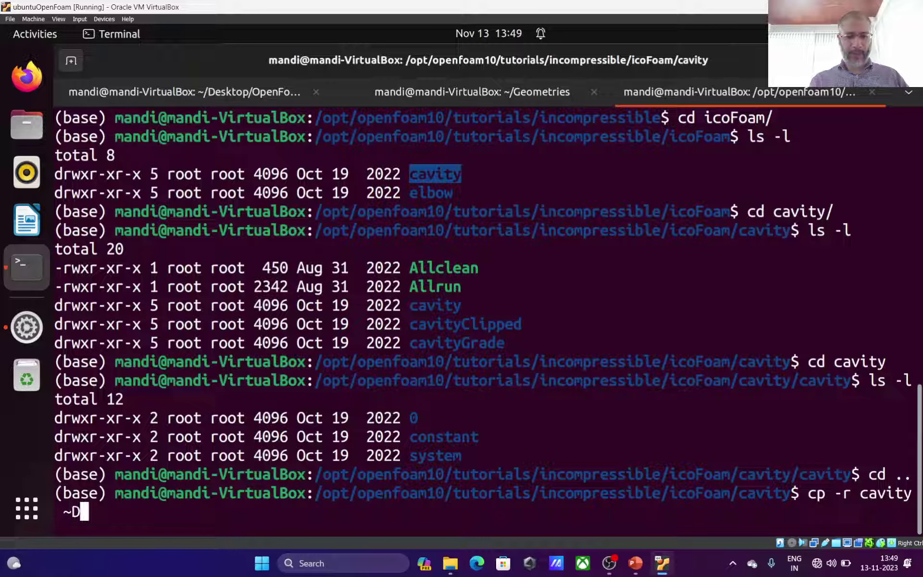
text(es)
key(BackSpace)
key(BackSpace)
key(BackSpace)
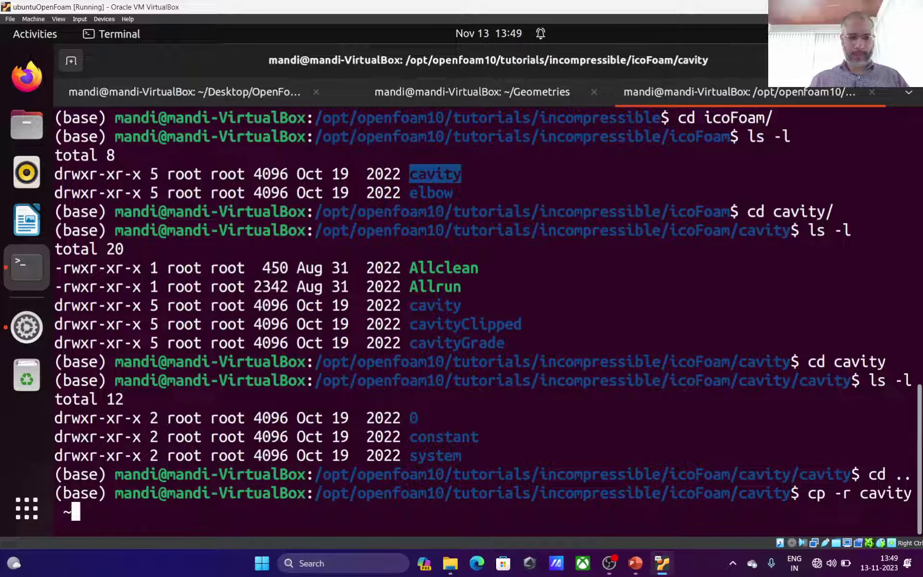
text(/Desktop/O)
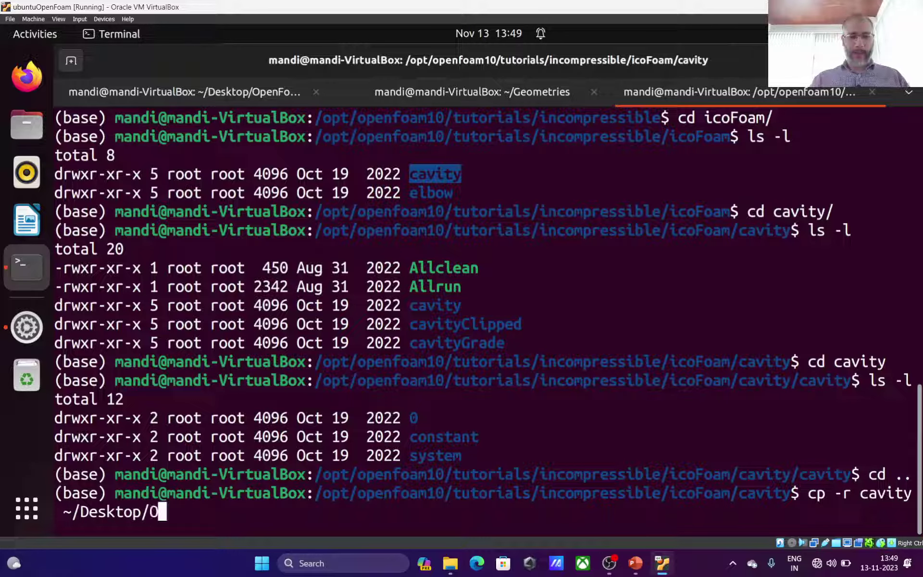
key(Tab)
text(/Geo)
key(Tab)
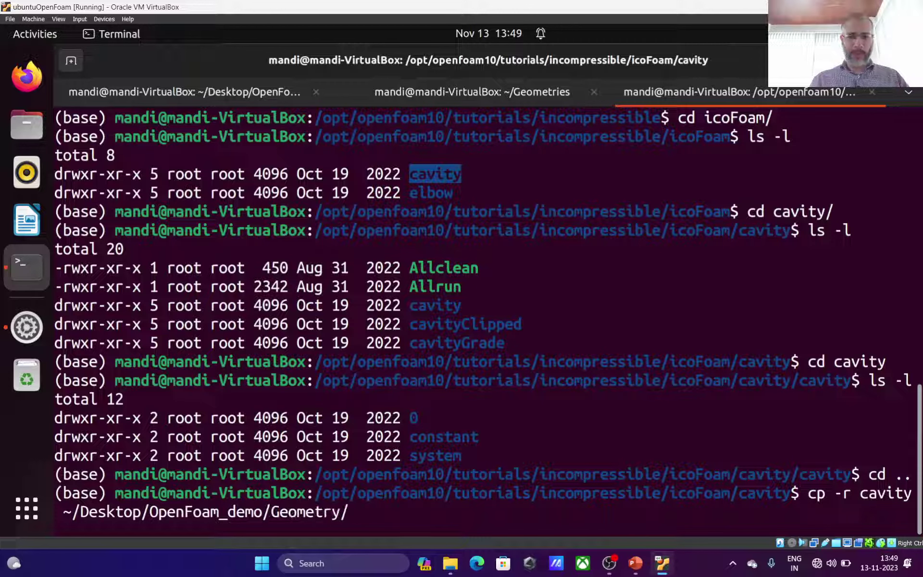
key(BackSpace)
key(BackSpace)
key(BackSpace)
key(BackSpace)
key(BackSpace)
key(BackSpace)
key(BackSpace)
key(BackSpace)
key(BackSpace)
key(Return)
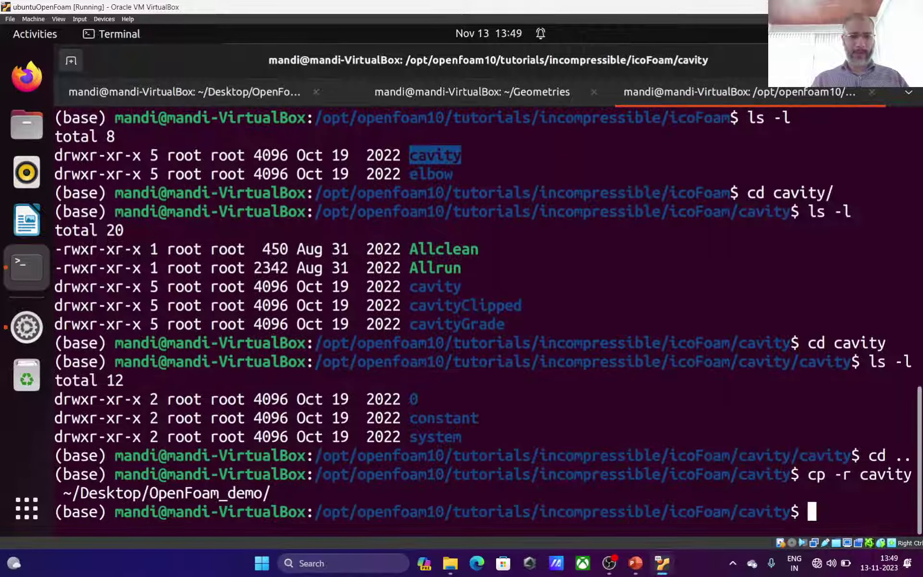
Open the Files app and go to the cavity folder inside Desktop/OpenFoam_demo.
click(27, 124)
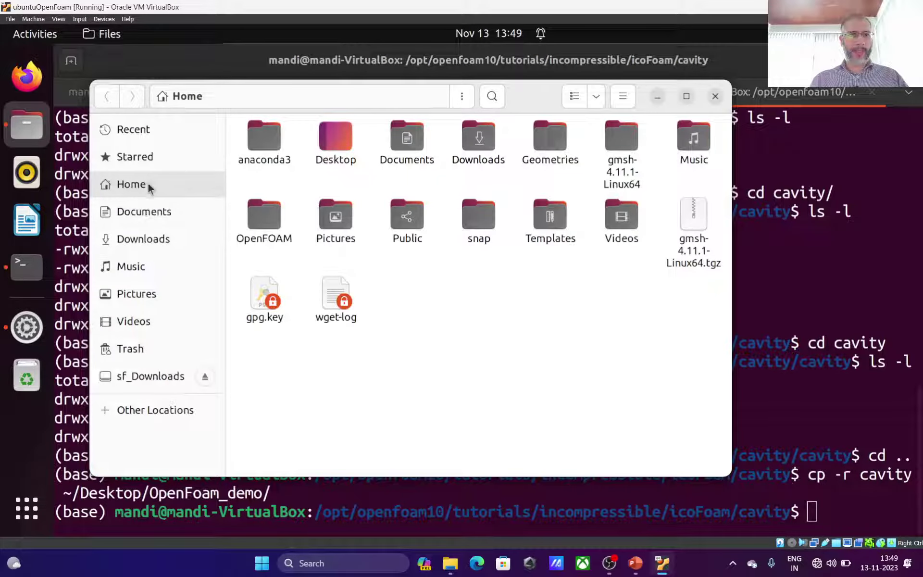
double_click(330, 144)
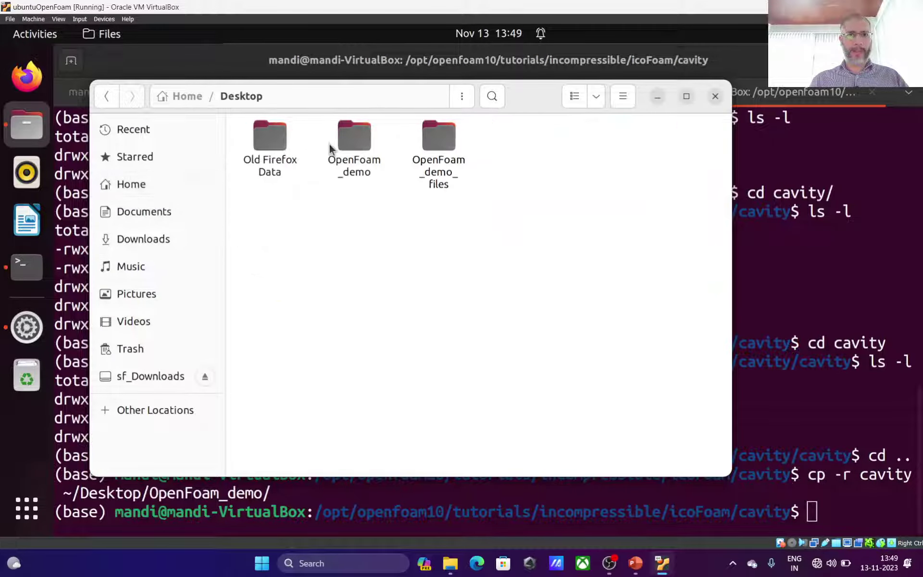
double_click(359, 140)
click(270, 148)
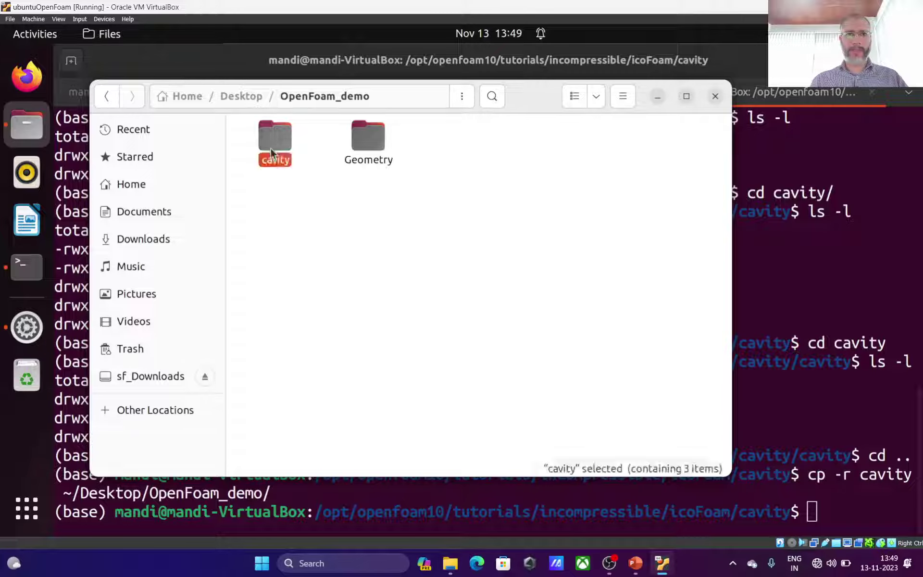
double_click(270, 148)
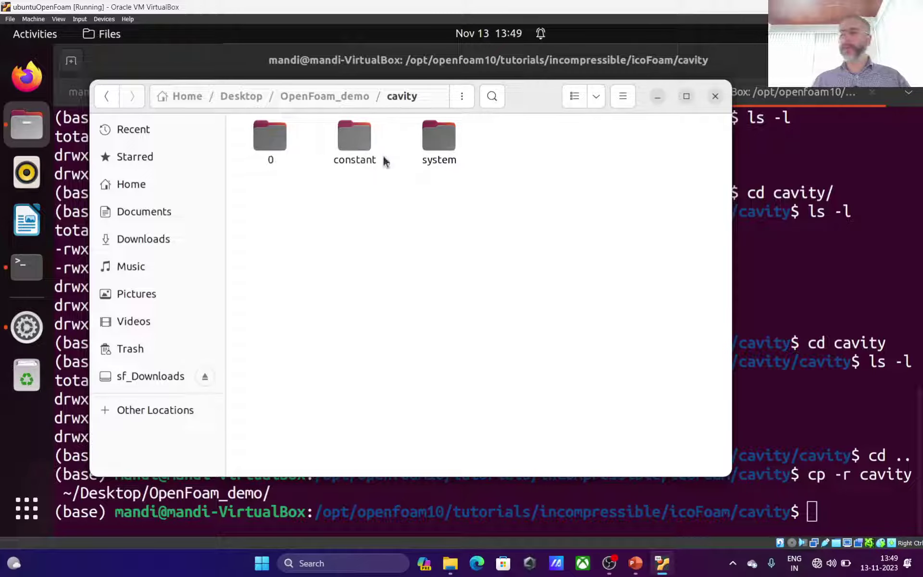
Move the physicalProperties file out of the constant folder into the cavity folder, and delete the constant folder.
double_click(351, 144)
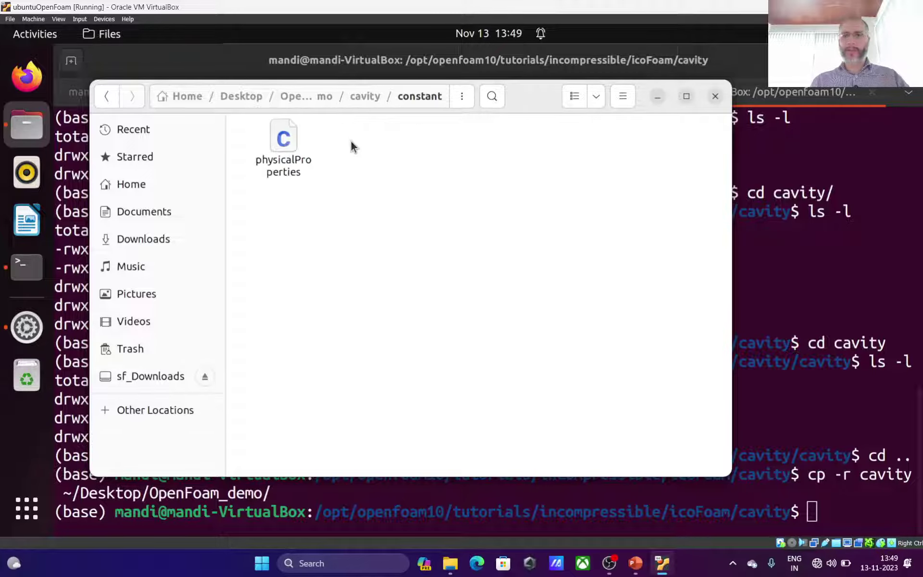
click(284, 142)
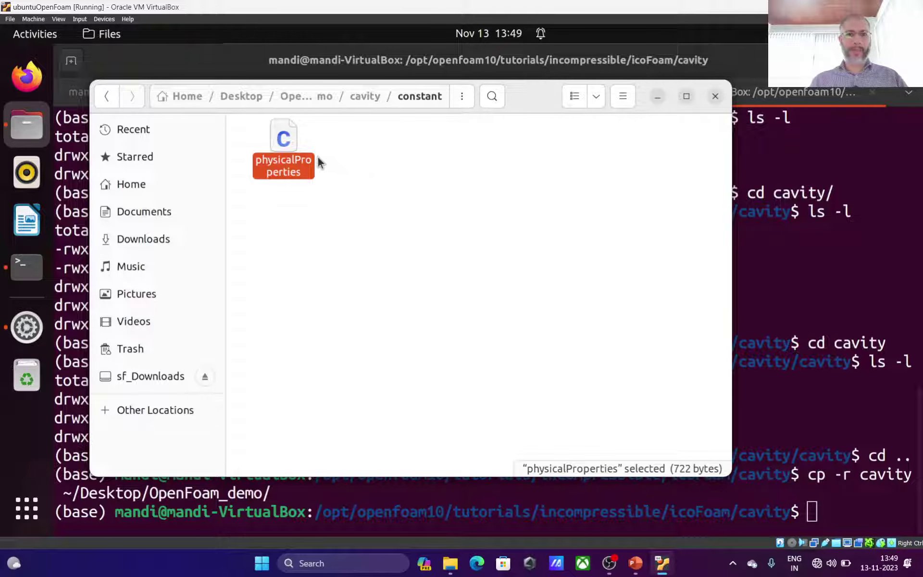
click(370, 98)
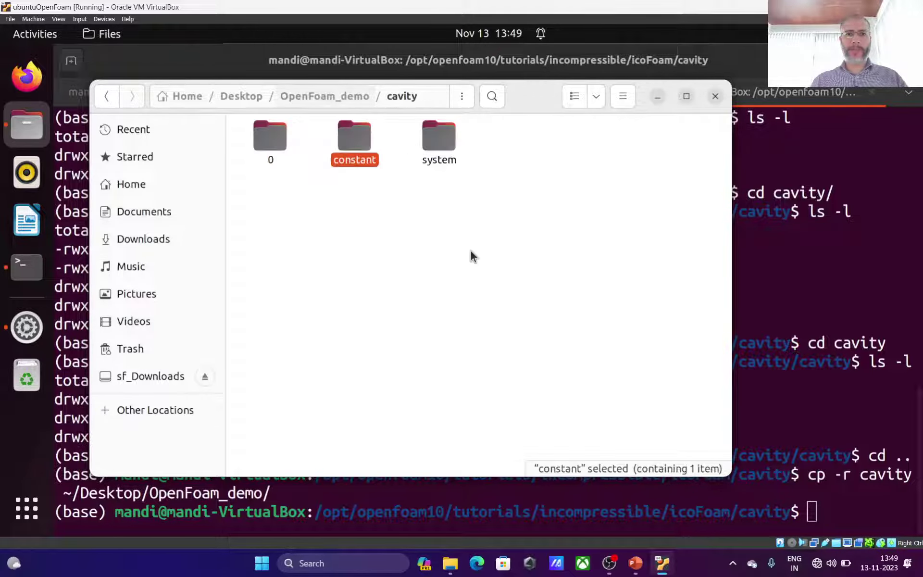
click(479, 263)
key(ctrl+v)
click(355, 150)
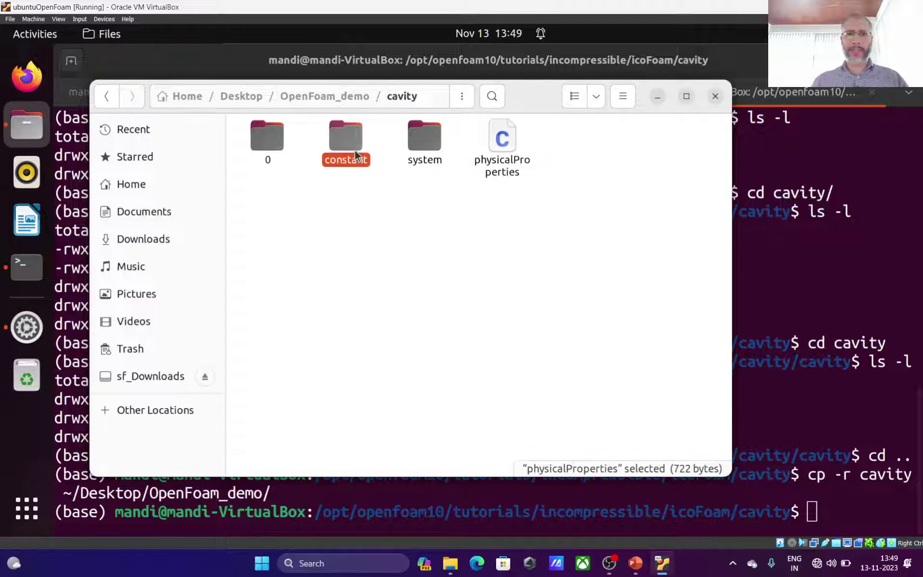
key(Delete)
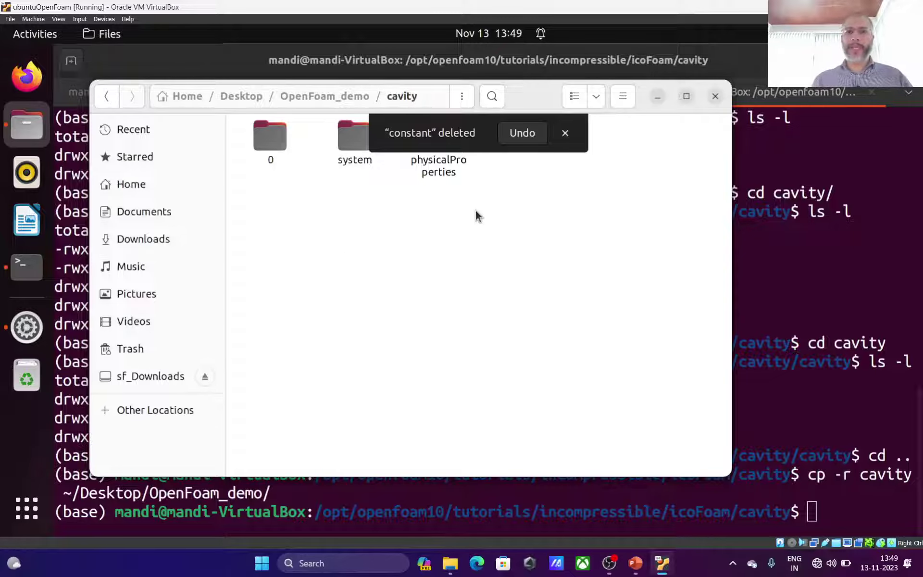
Paste the circle.msh file from the Geometry folder into the cavity folder.
click(308, 100)
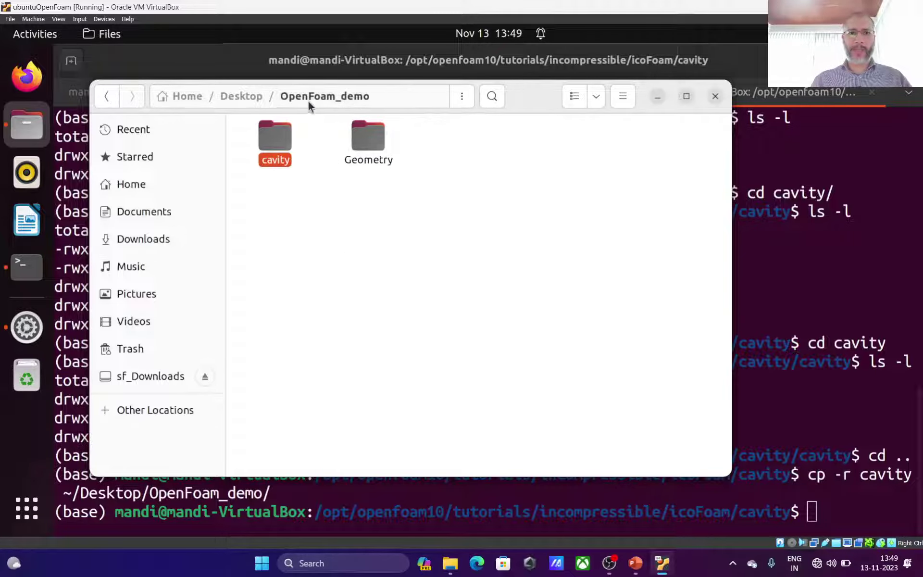
double_click(362, 140)
click(353, 137)
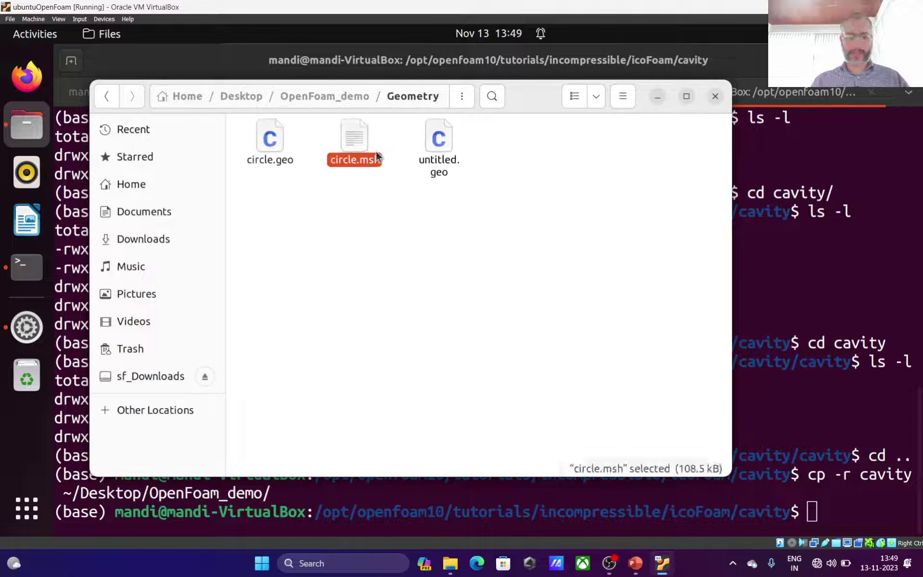
click(322, 99)
double_click(270, 137)
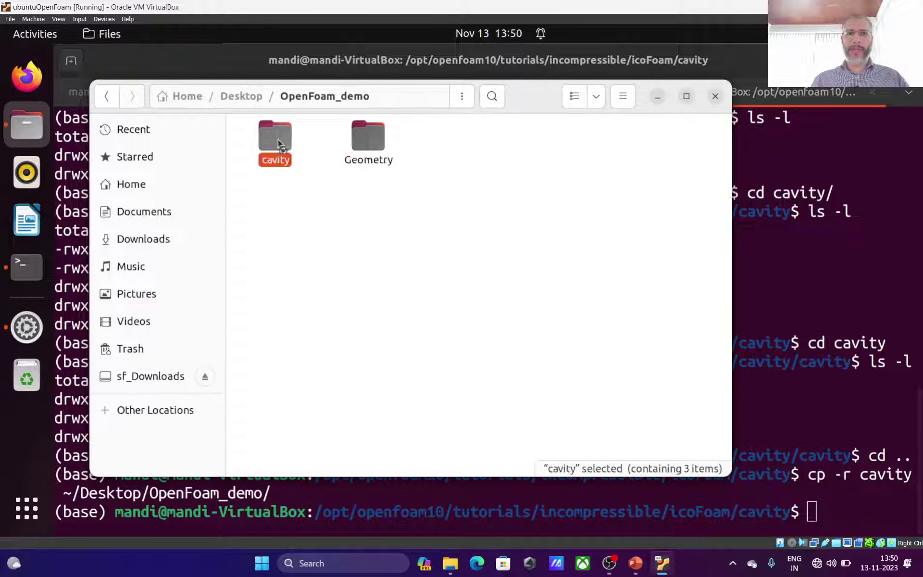
key(ctrl+v)
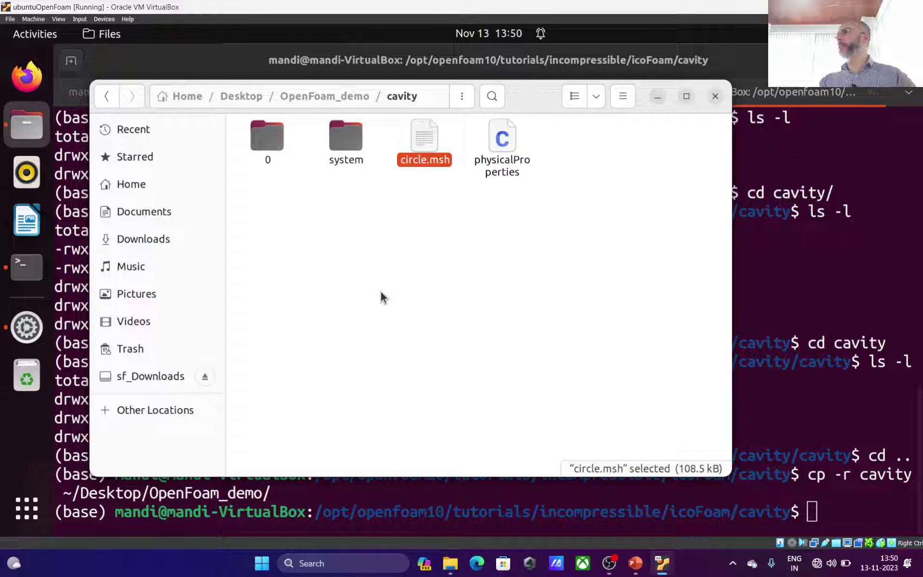
Return to the terminal session in the Geometry folder, print its path with "pwd", and go up one folder.
click(790, 437)
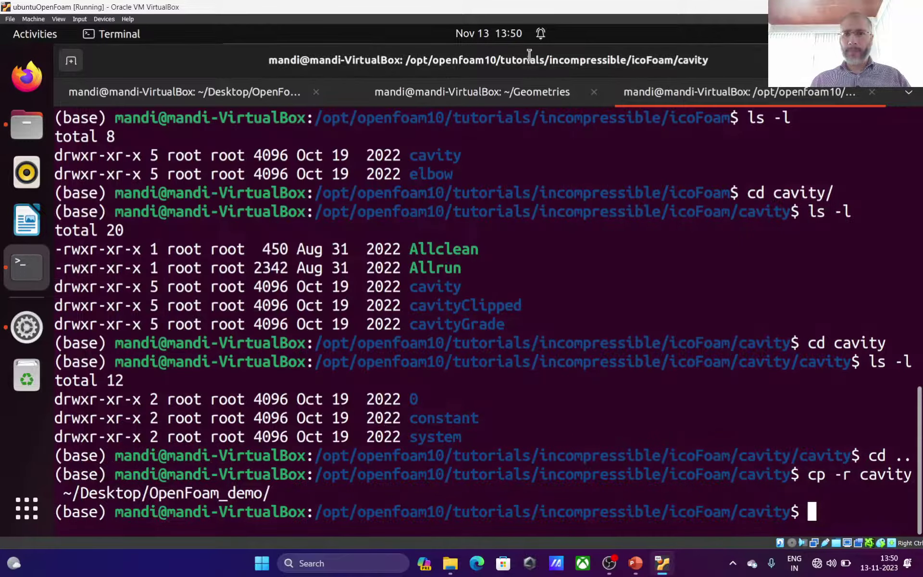
click(278, 84)
text(pwd)
key(Return)
text(c)
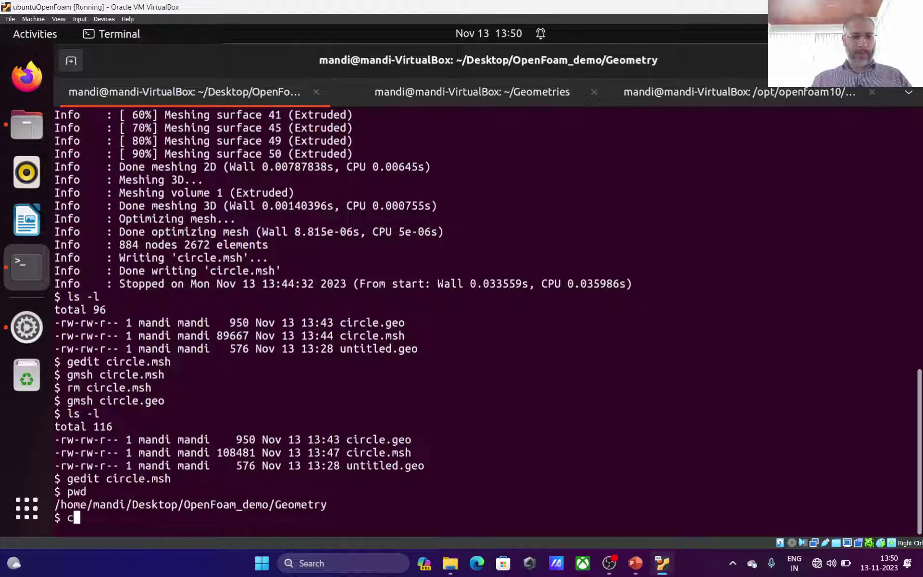
text(d ..)
key(Return)
text(cd Op)
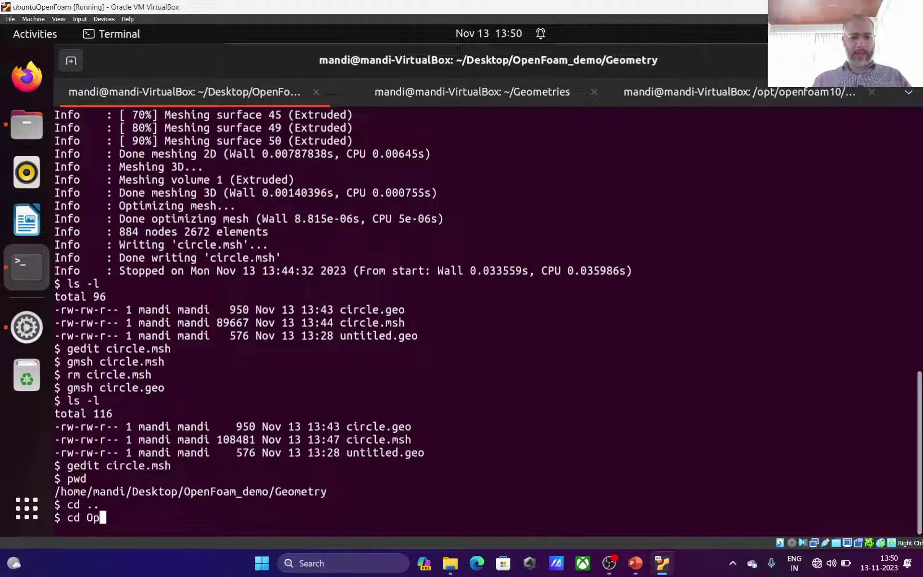
key(Return)
text(cd)
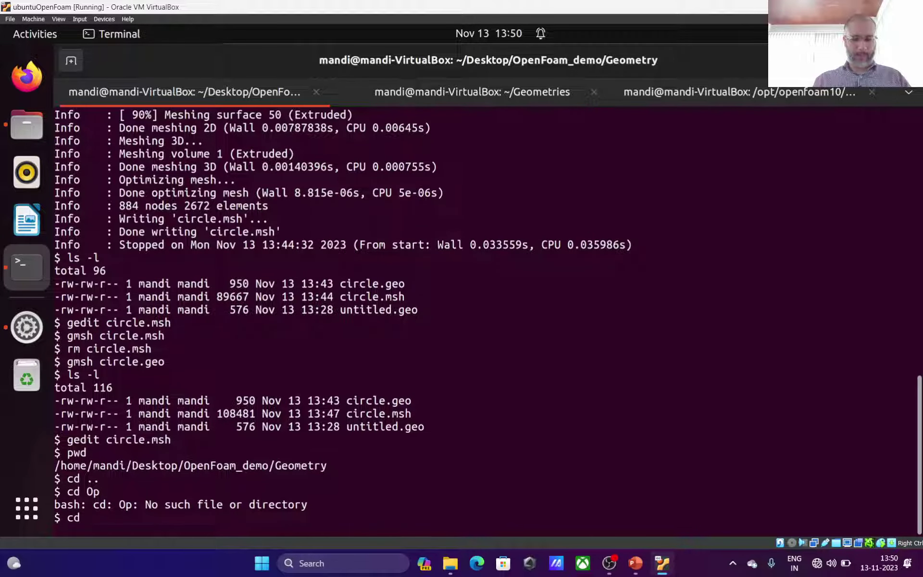
key(BackSpace)
key(BackSpace)
key(BackSpace)
Print the current directory with "pwd" and list its contents with "ls".
text(pwd)
key(Return)
text(ls)
key(Return)
Enter the copied cavity folder and list its contents with "ls -l".
text(cd)
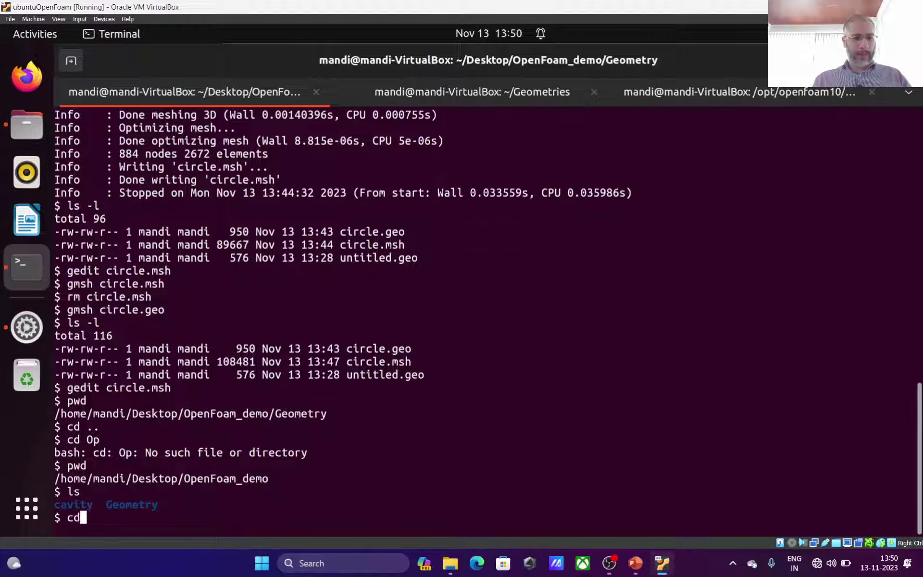
text( c)
key(Tab)
key(Return)
text(ls l-l)
key(Return)
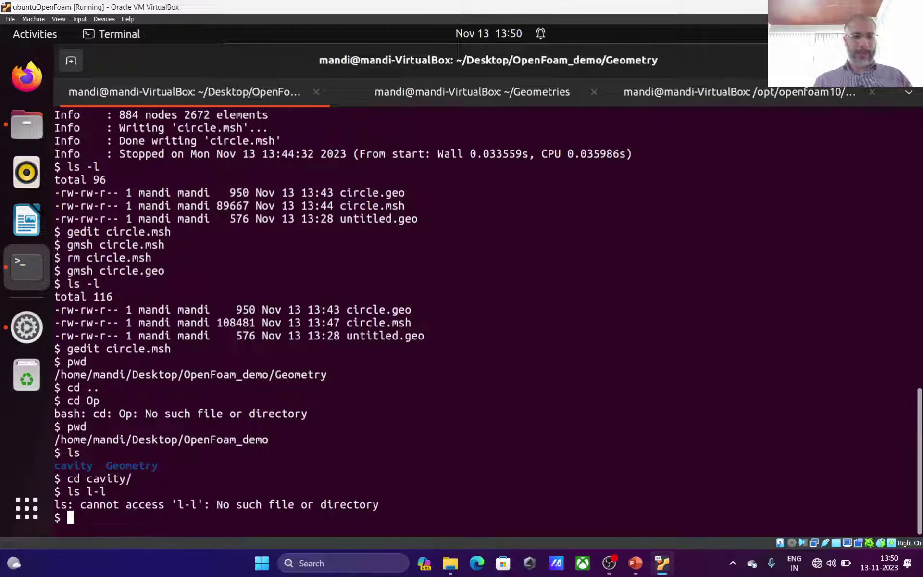
text(ls -l)
key(Return)
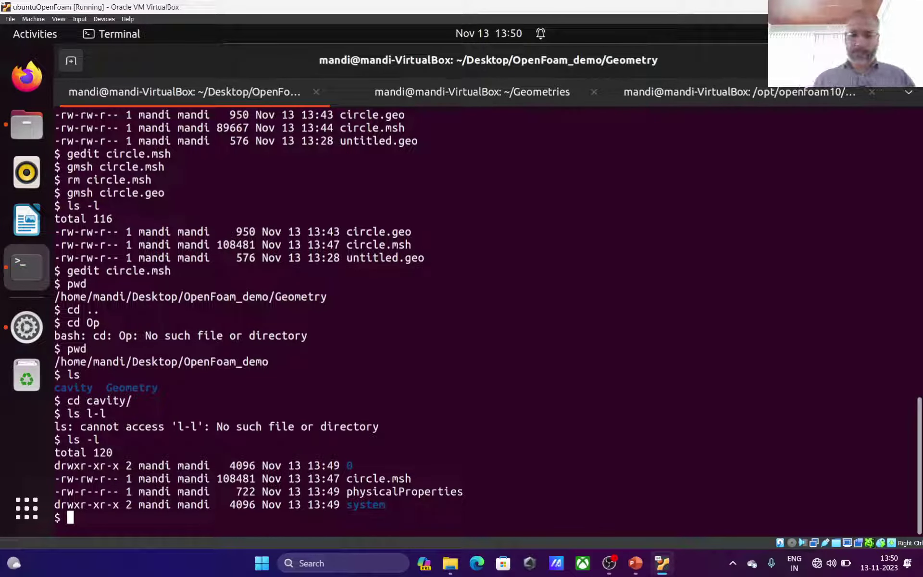
Look up the mesh conversion command on the PowerPoint slide and run "gmshToFoam circle.msh" in the terminal.
click(635, 563)
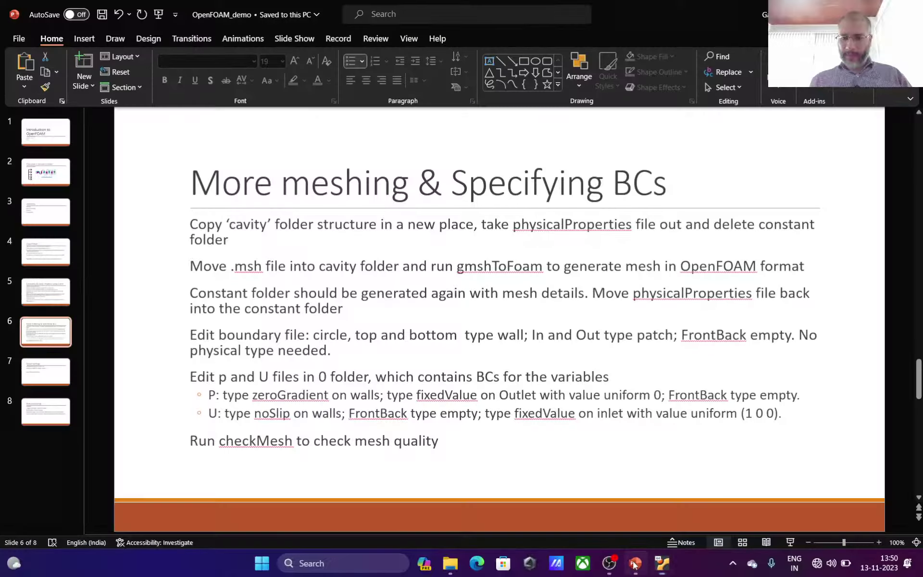
double_click(495, 265)
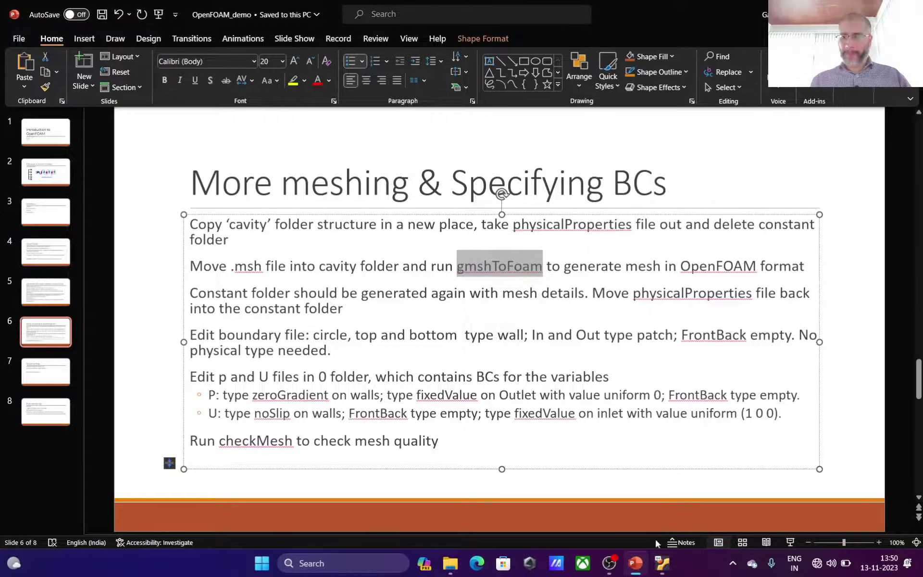
click(662, 563)
text(gm)
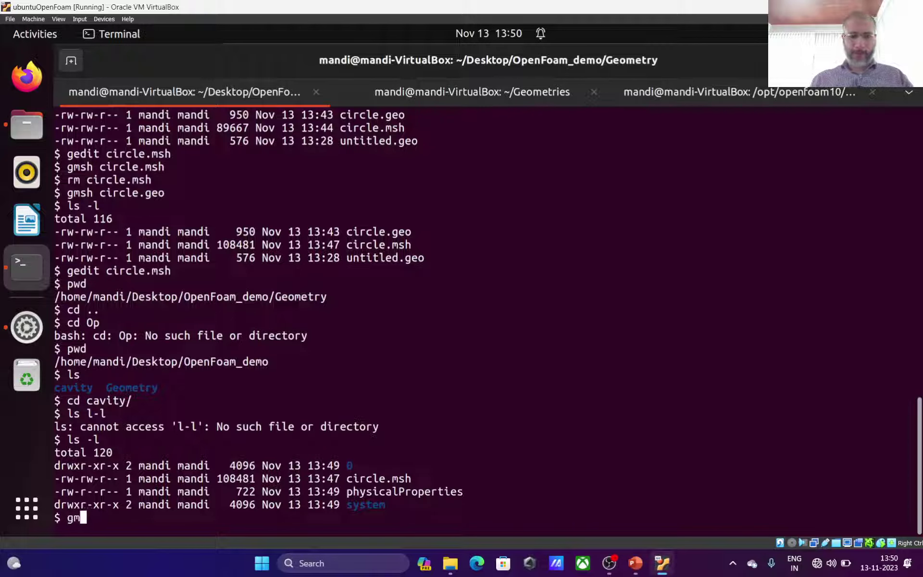
text(sh)
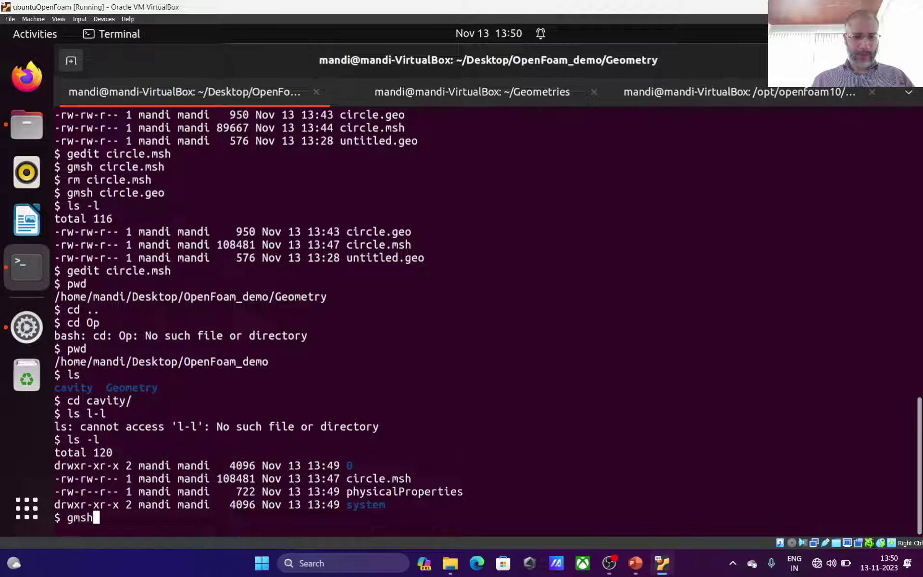
text(ToFoam ci)
key(Tab)
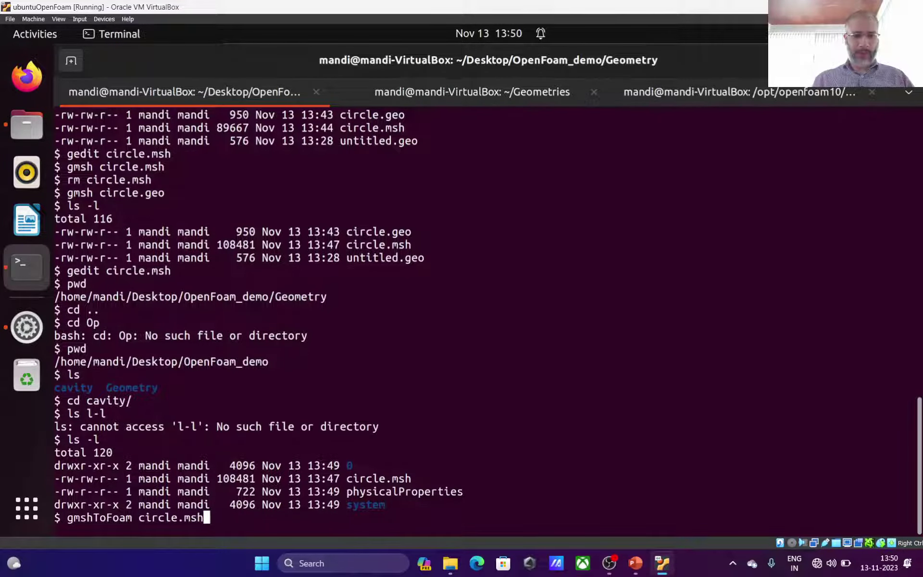
key(Return)
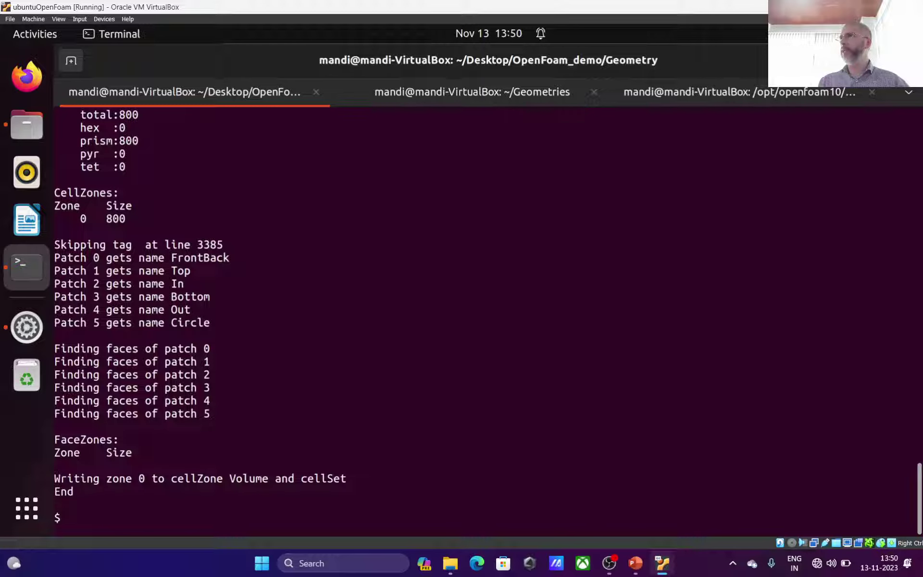
List the cavity folder with "ls -l" and examine the regenerated constant folder and its polyMesh files in the Files app.
text(ls -l)
key(Return)
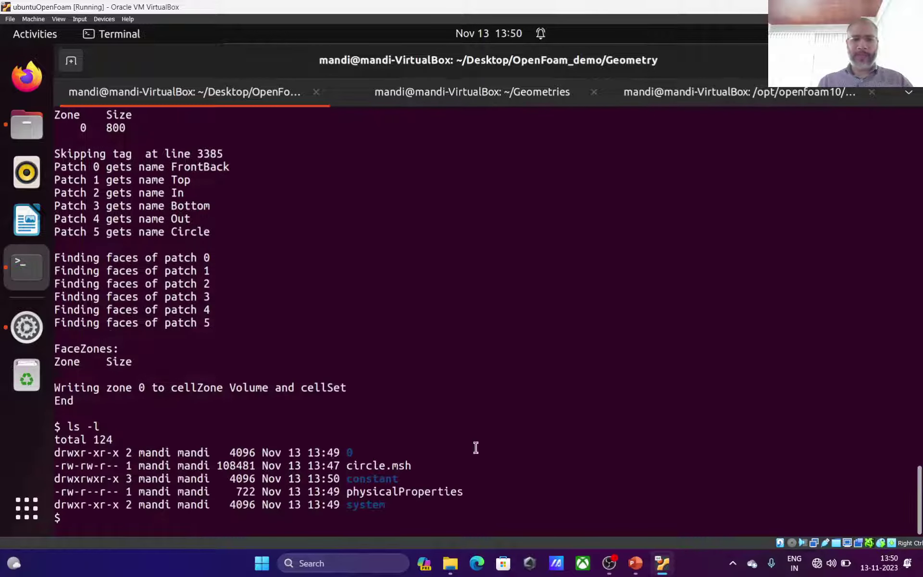
double_click(395, 479)
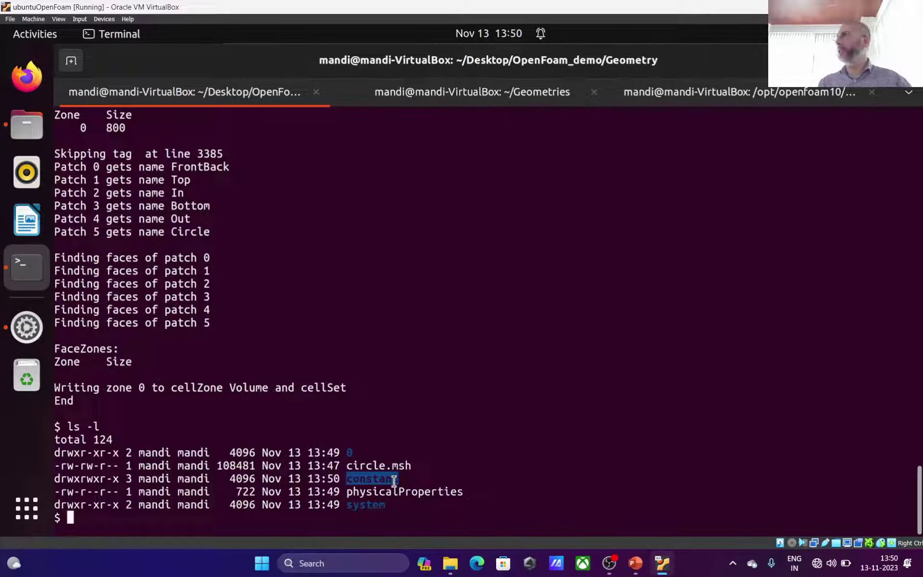
click(33, 140)
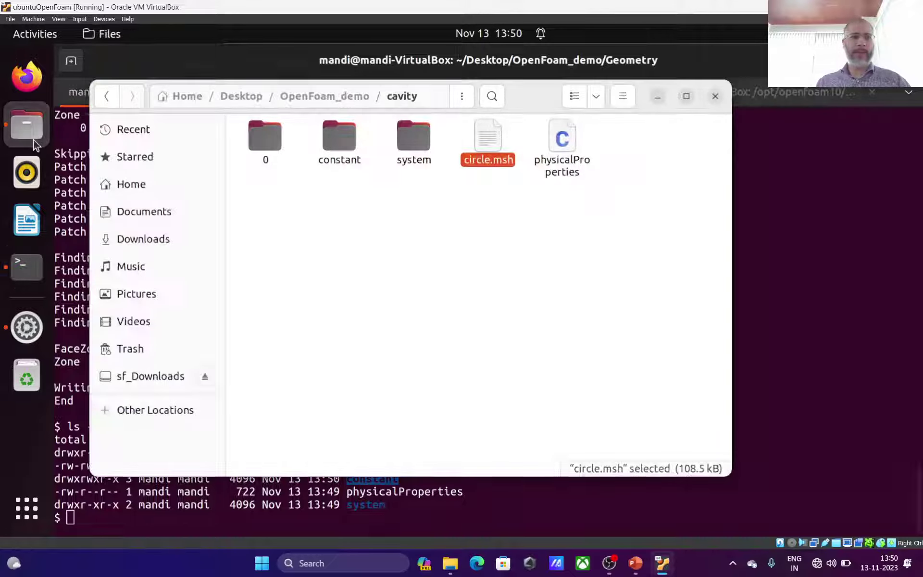
double_click(336, 134)
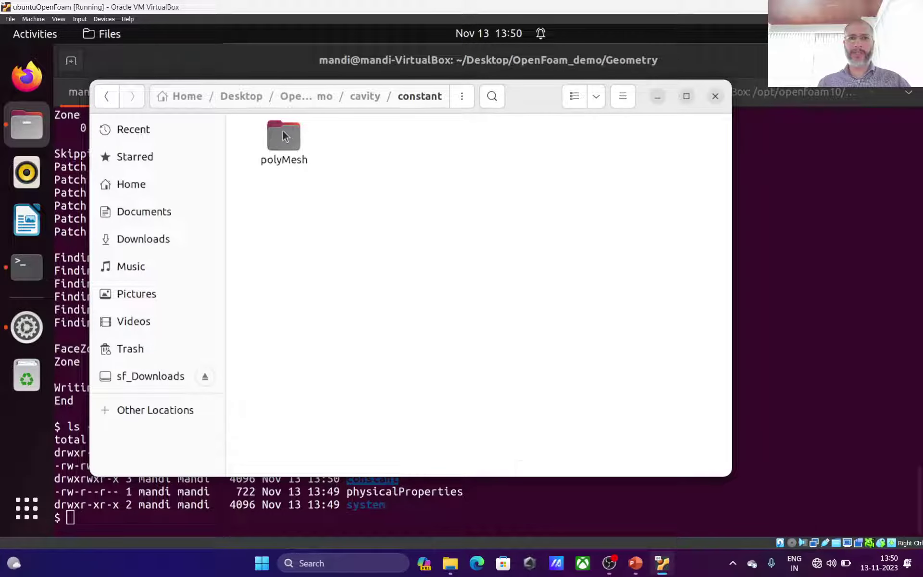
double_click(283, 136)
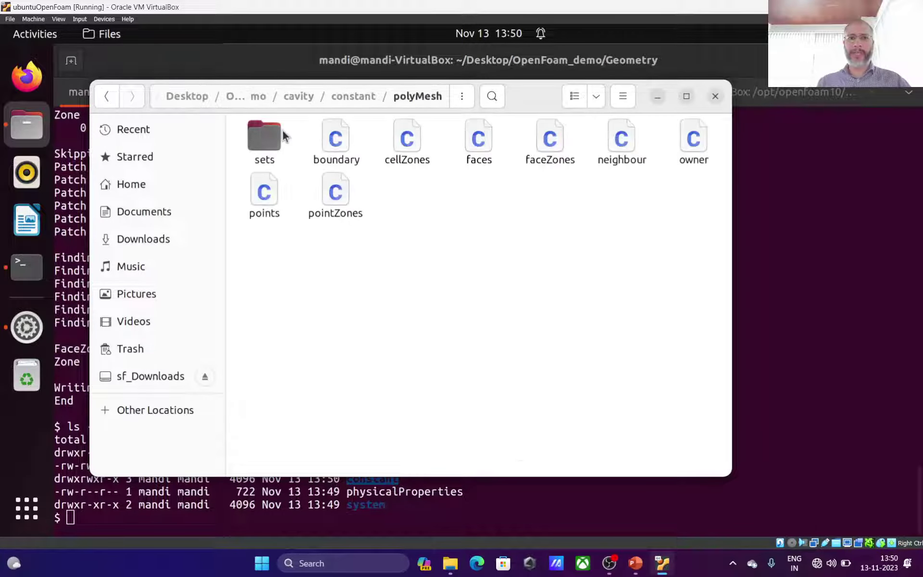
Put the physicalProperties file from the cavity folder back into the constant folder, and switch to the PowerPoint slide.
click(294, 96)
click(559, 148)
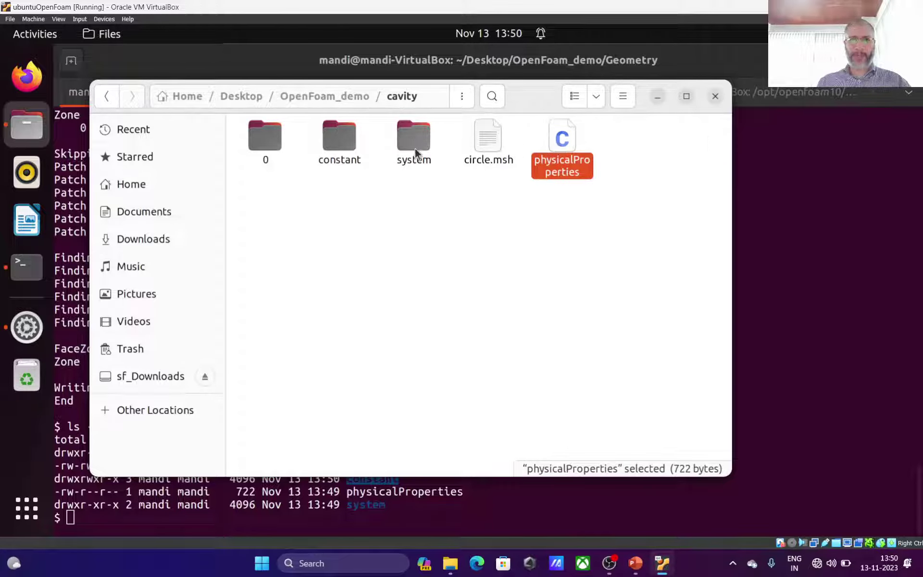
click(357, 140)
double_click(350, 139)
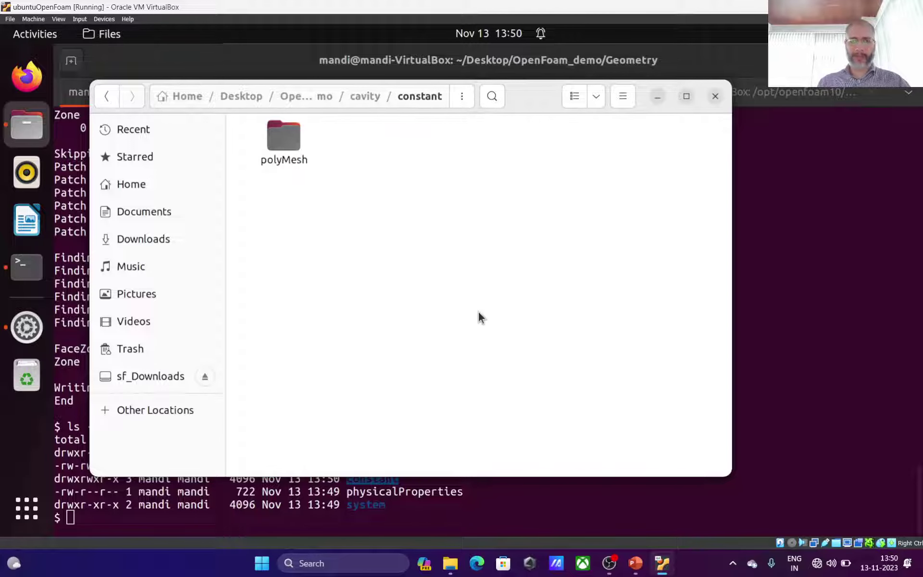
key(ctrl+v)
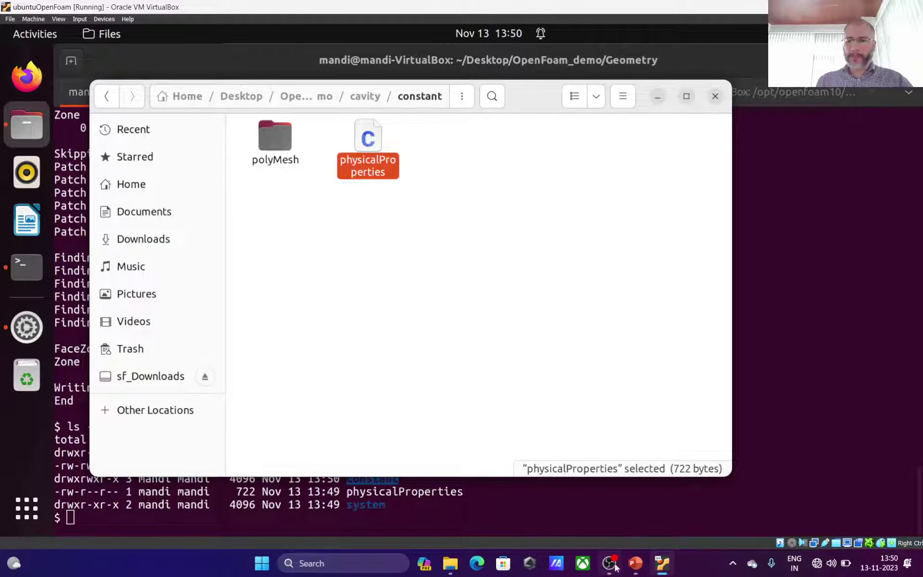
click(635, 563)
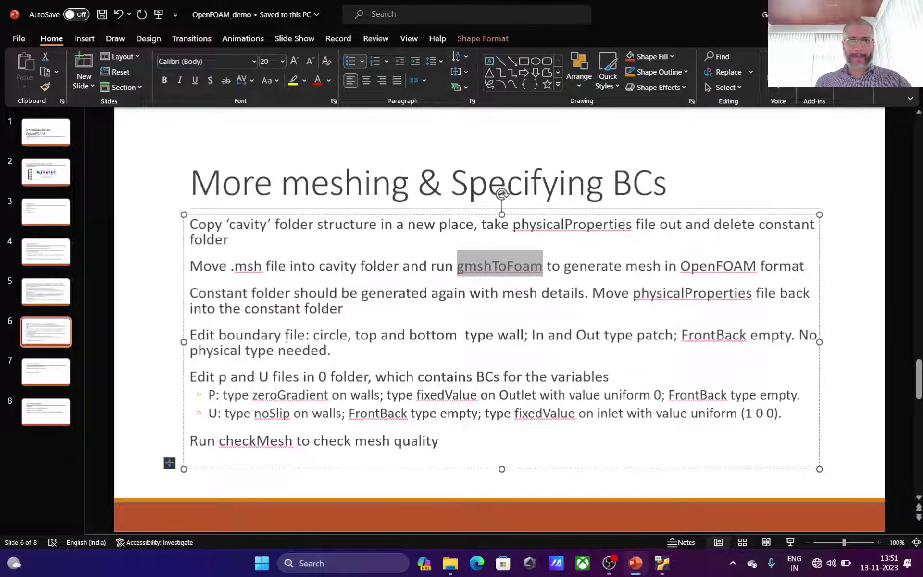
Switch to the virtual machine, examine the nu viscosity entry in the constant folder's physicalProperties file, and close the file.
click(438, 291)
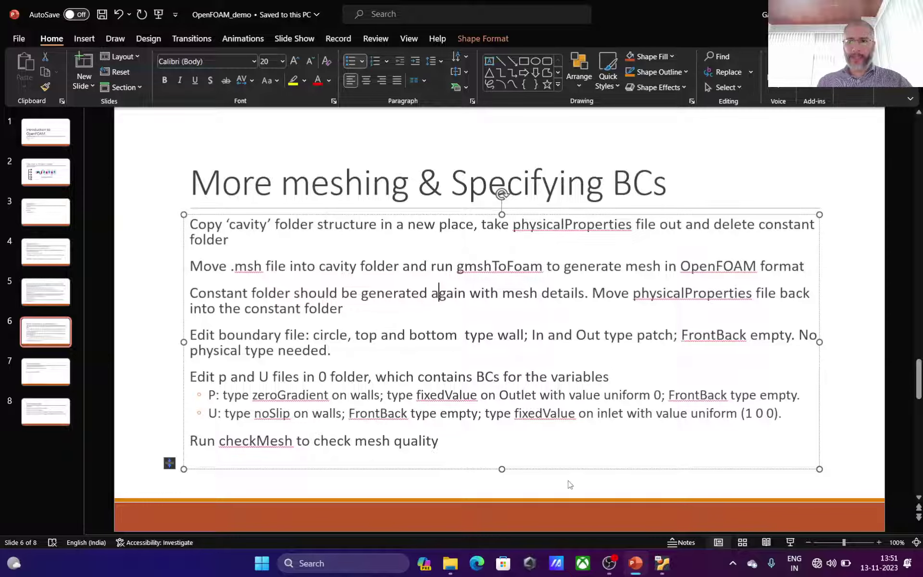
key(alt+Tab)
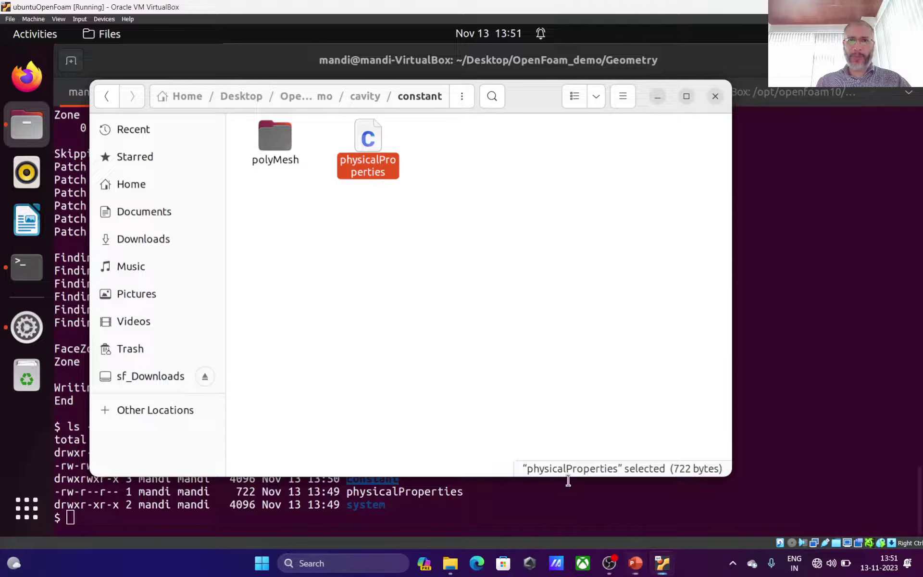
double_click(361, 137)
scroll(384, 298, down, 1)
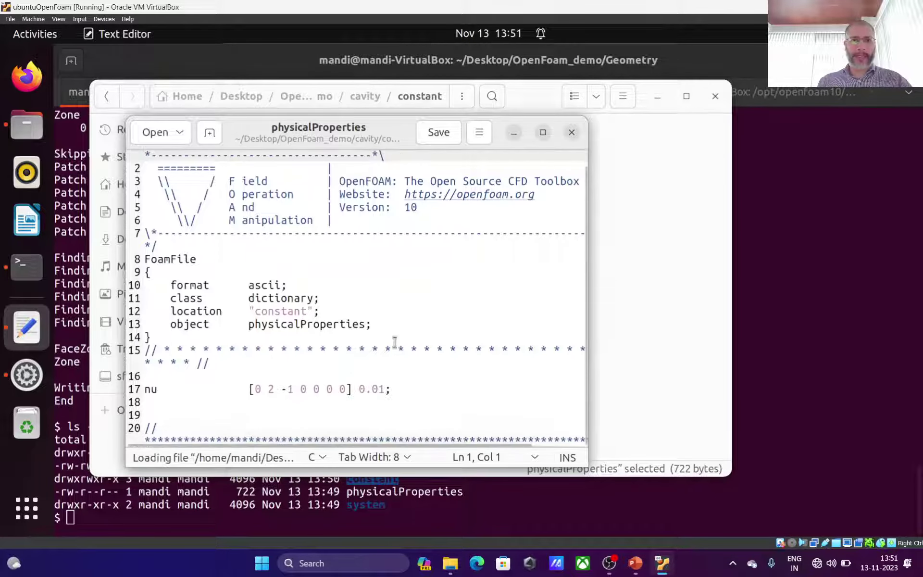
double_click(151, 389)
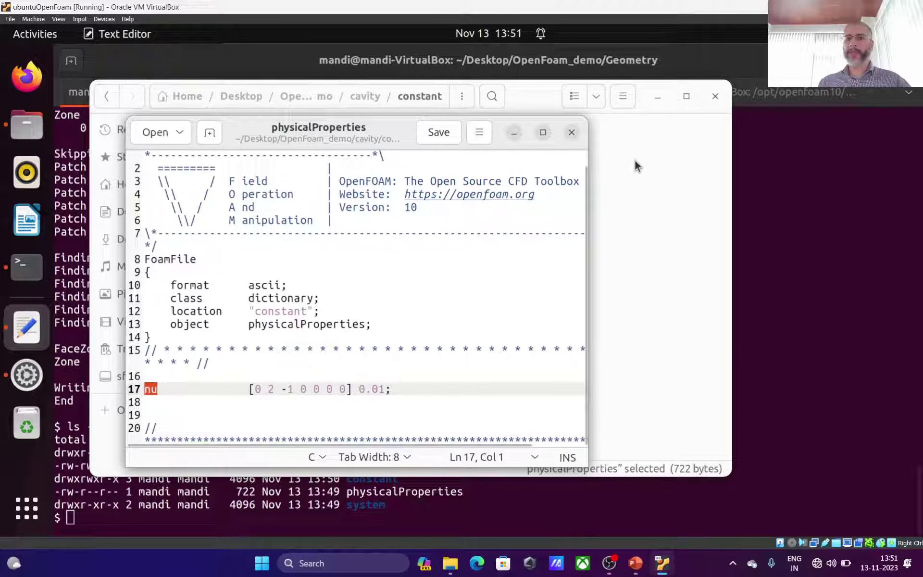
click(571, 132)
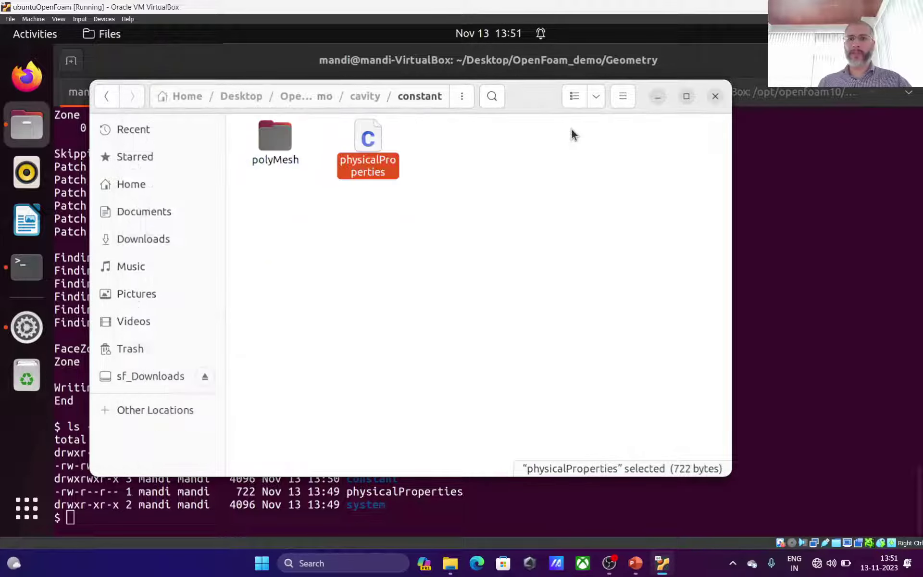
Open the boundary file from the polyMesh folder in a maximized editor and review its patch entries.
double_click(275, 138)
click(328, 140)
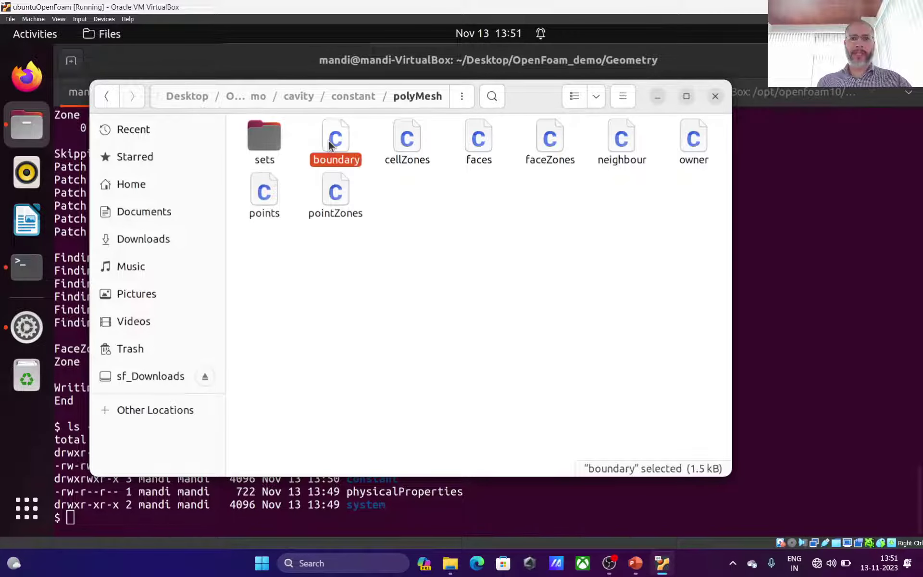
double_click(328, 140)
click(542, 131)
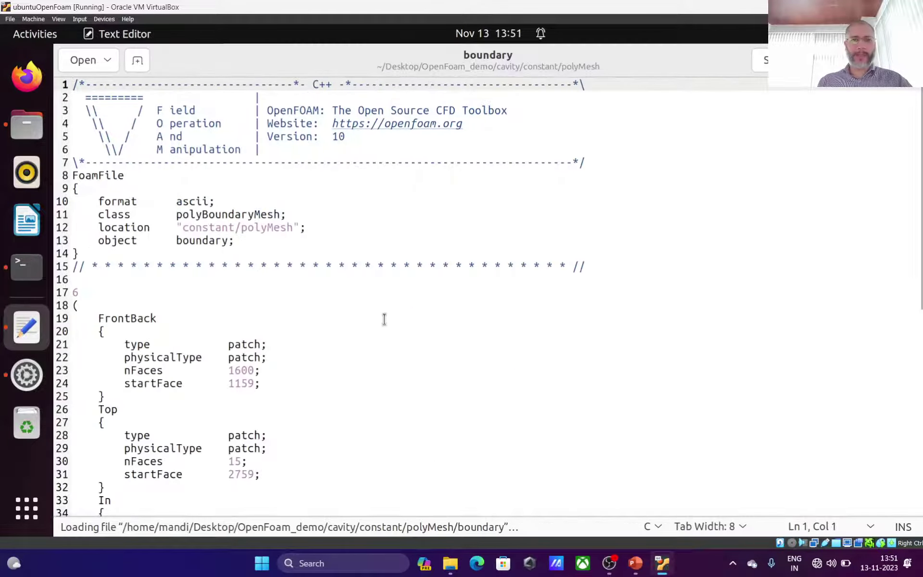
scroll(375, 332, down, 5)
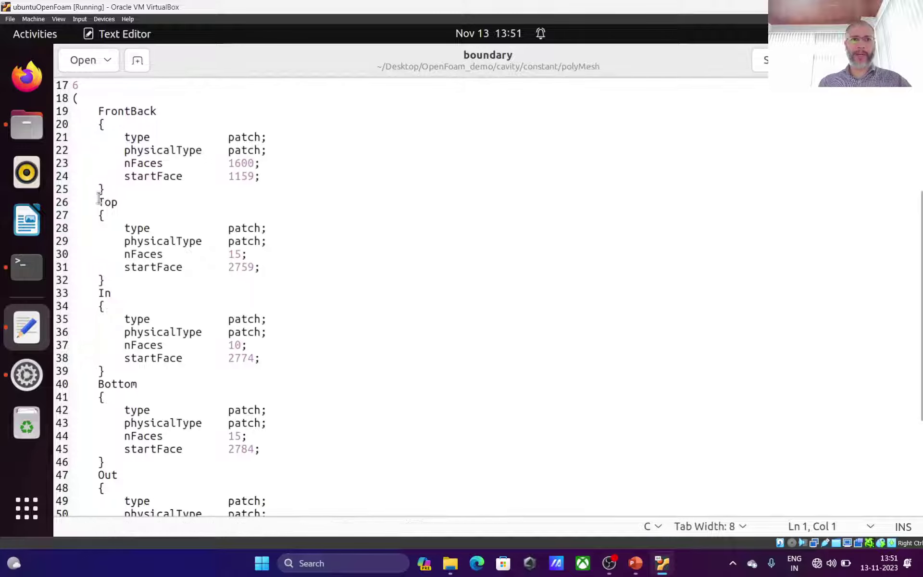
scroll(113, 391, down, 4)
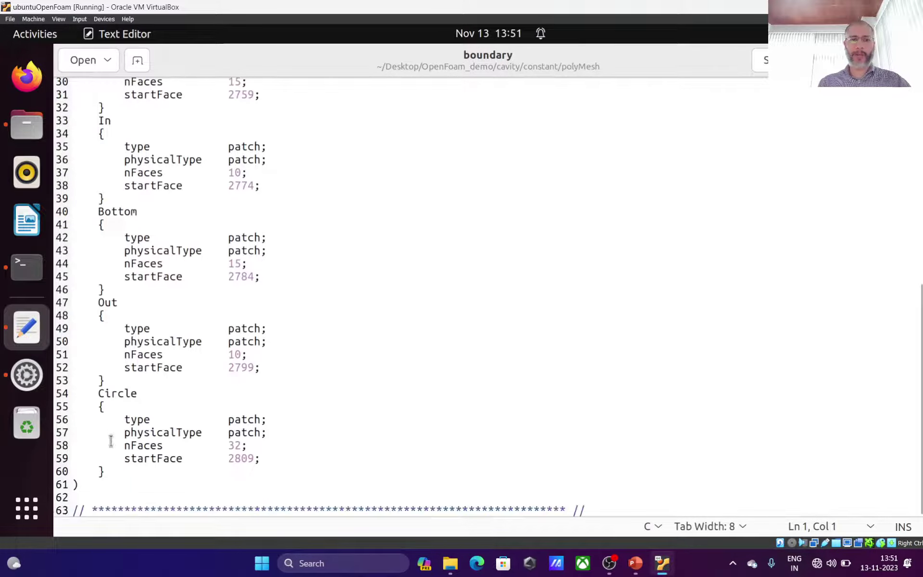
scroll(134, 414, up, 4)
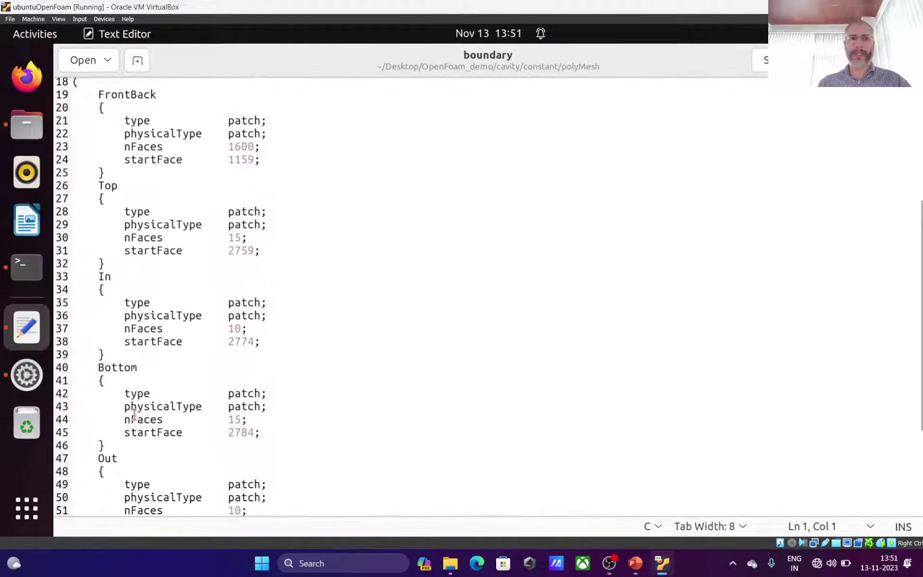
Look up the required patch types on the PowerPoint slide and return to the boundary file.
key(alt+Tab)
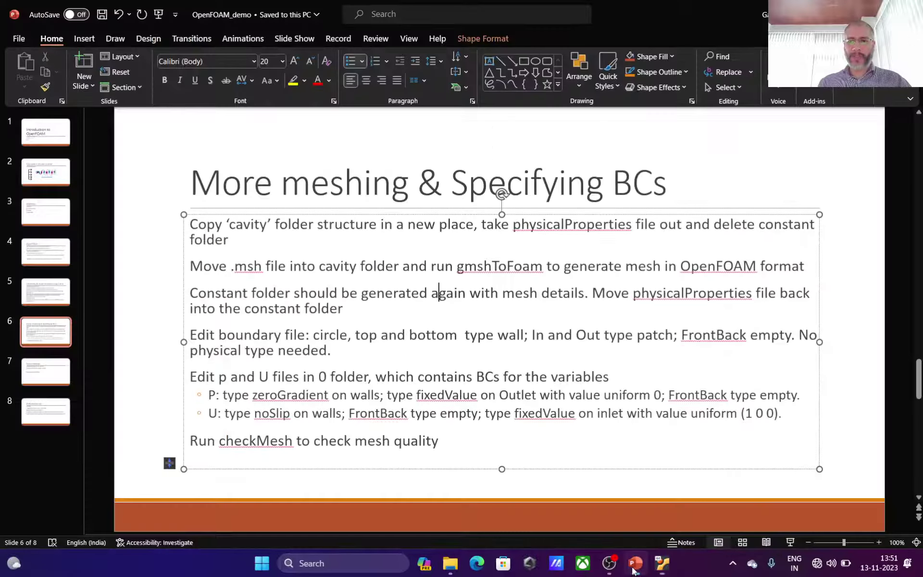
click(635, 562)
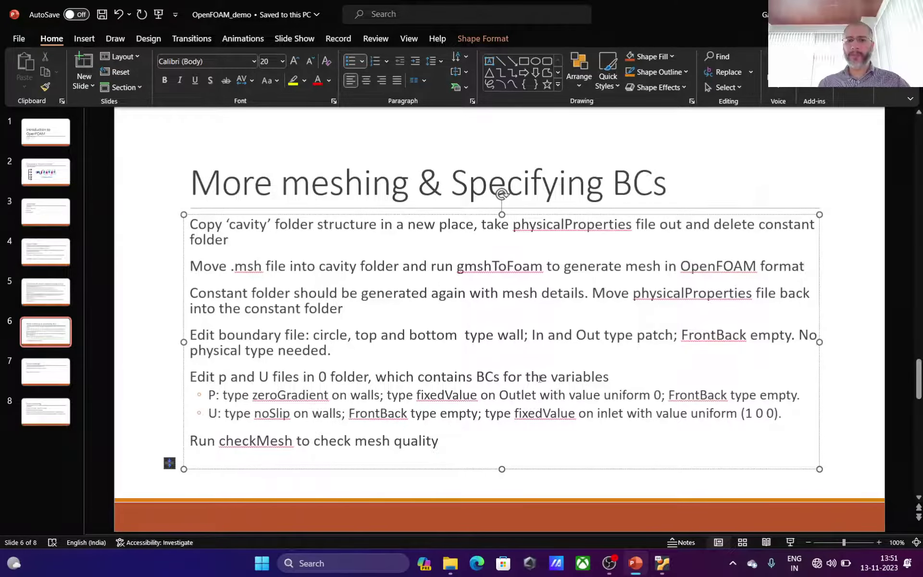
key(alt+Tab)
key(alt+Tab)
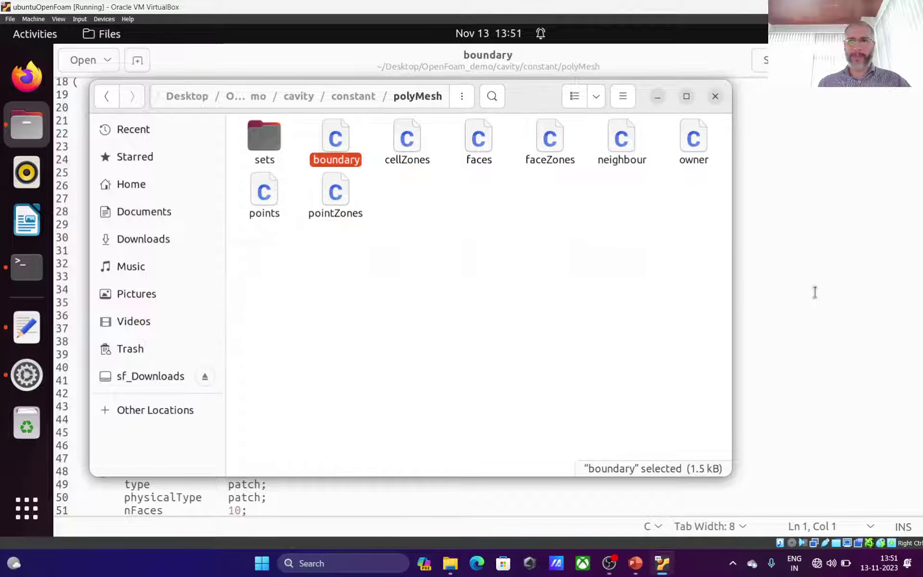
click(814, 293)
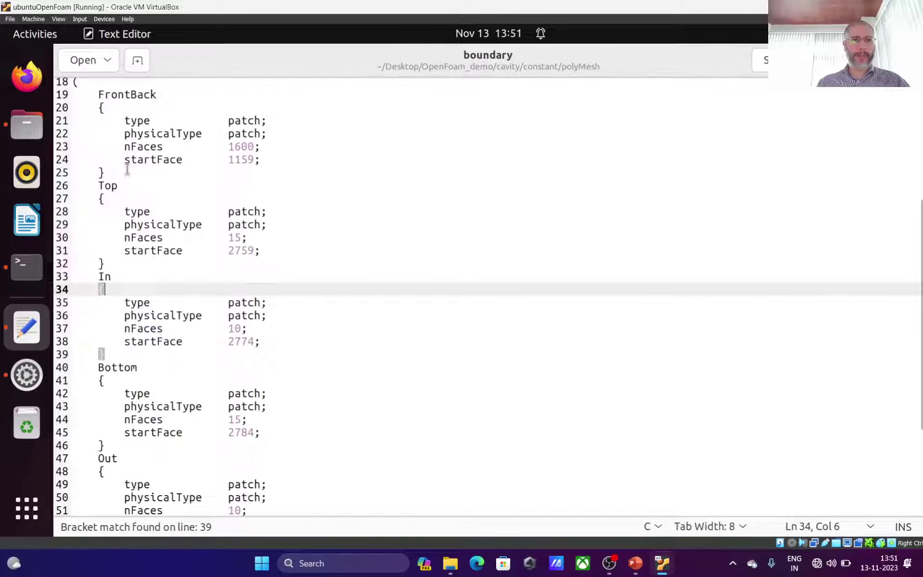
Set the Top patch's type to wall and delete its physicalType line in the boundary file.
double_click(242, 212)
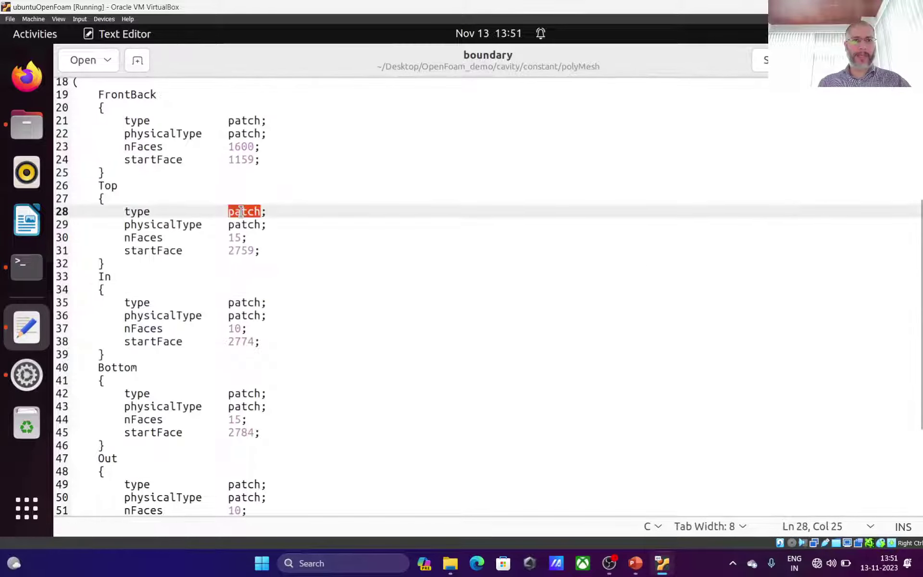
text(wall)
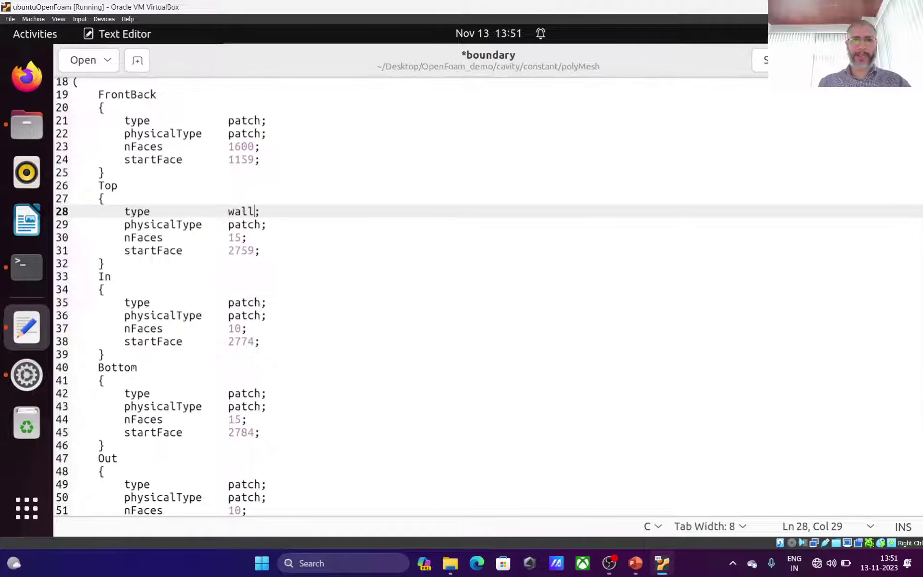
key(Down)
mouse_move(268, 224)
mouse_down()
mouse_move(228, 225)
mouse_move(260, 211)
mouse_up()
key(BackSpace)
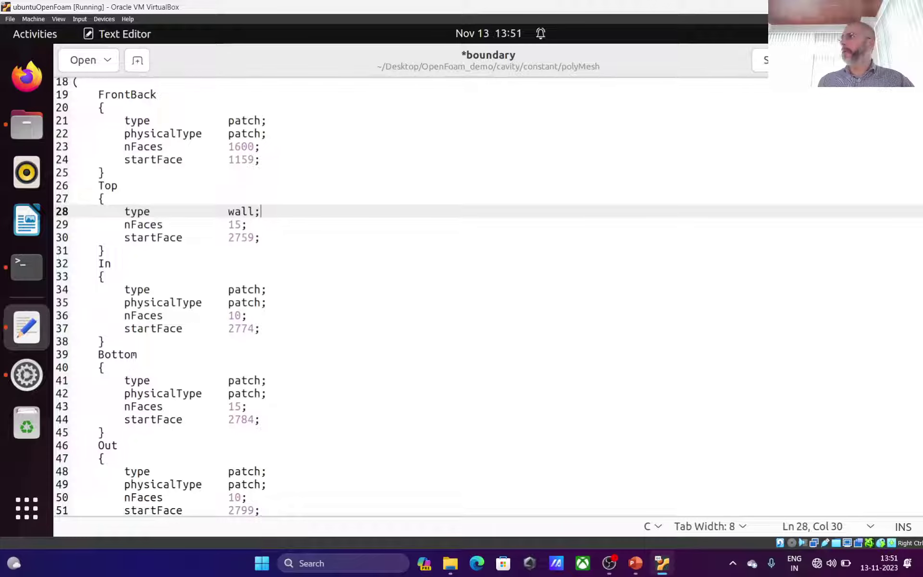
Delete the physicalType entry of the FrontBack patch.
key(Up)
key(Up)
key(Up)
key(Up)
key(Up)
key(Up)
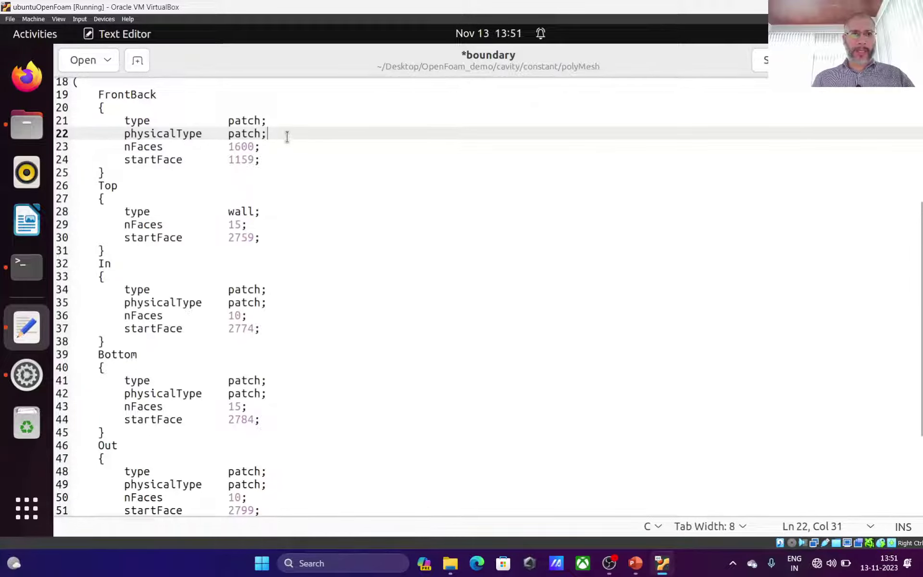
key(shift+Left)
key(shift+Left)
key(shift+Left)
key(shift+Left)
key(shift+Left)
key(shift+Left)
key(shift+Left)
key(shift+Left)
key(shift+Left)
key(shift+Left)
key(shift+Left)
key(shift+Left)
key(shift+Left)
key(shift+Left)
key(shift+Left)
key(shift+Left)
key(shift+Left)
key(shift+Left)
key(shift+Left)
key(shift+Left)
key(shift+Left)
key(shift+Left)
key(shift+Left)
key(shift+Right)
key(shift+Right)
key(shift+Right)
key(shift+Right)
key(shift+Right)
key(shift+Right)
key(shift+Right)
key(shift+Right)
key(shift+Right)
key(shift+Right)
key(shift+Right)
key(shift+Right)
key(shift+Right)
key(shift+Right)
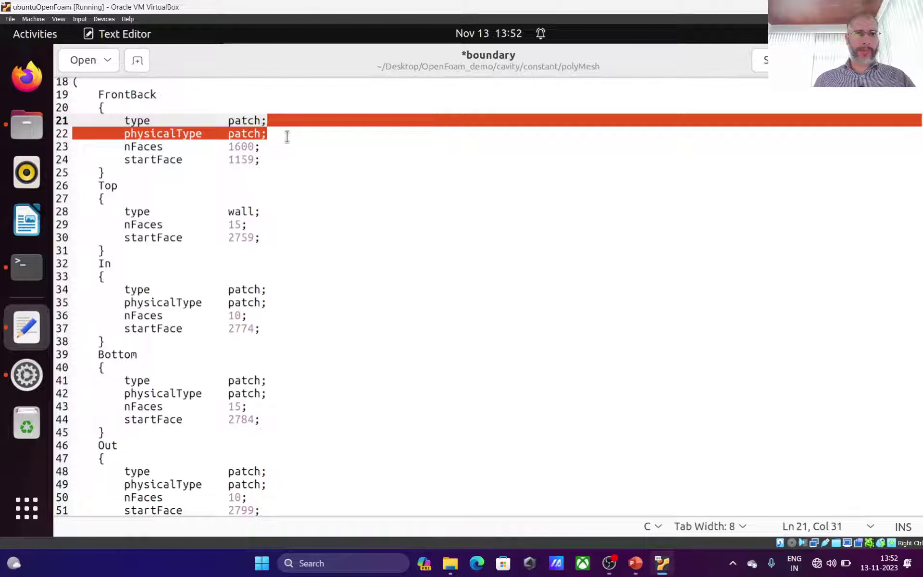
key(shift+Left)
key(shift+Left)
key(shift+Left)
key(shift+Left)
key(shift+Left)
key(shift+Left)
key(shift+Left)
key(shift+Left)
key(shift+Left)
key(shift+Left)
key(shift+Left)
key(shift+Left)
key(Delete)
Set the FrontBack patch's type to empty and remove the blank line left below it.
key(alt+Tab)
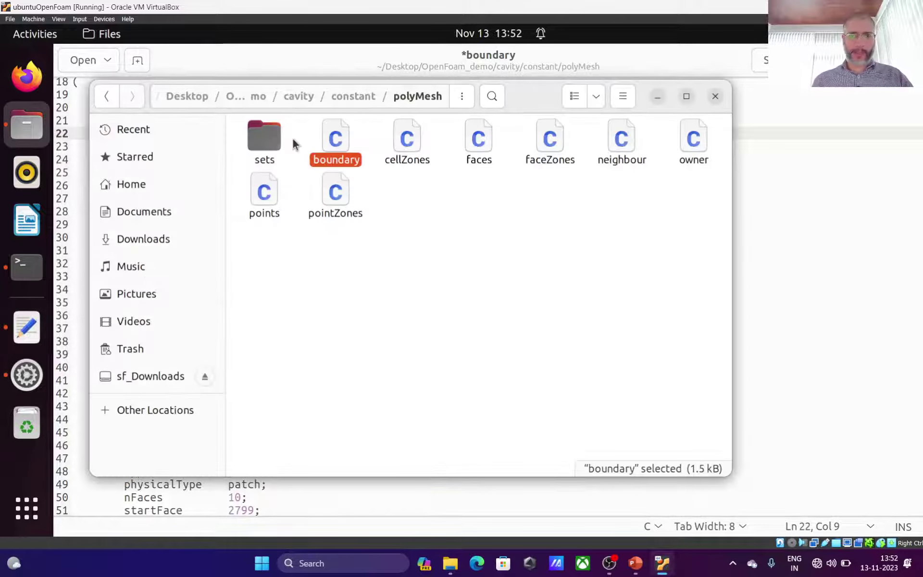
click(635, 563)
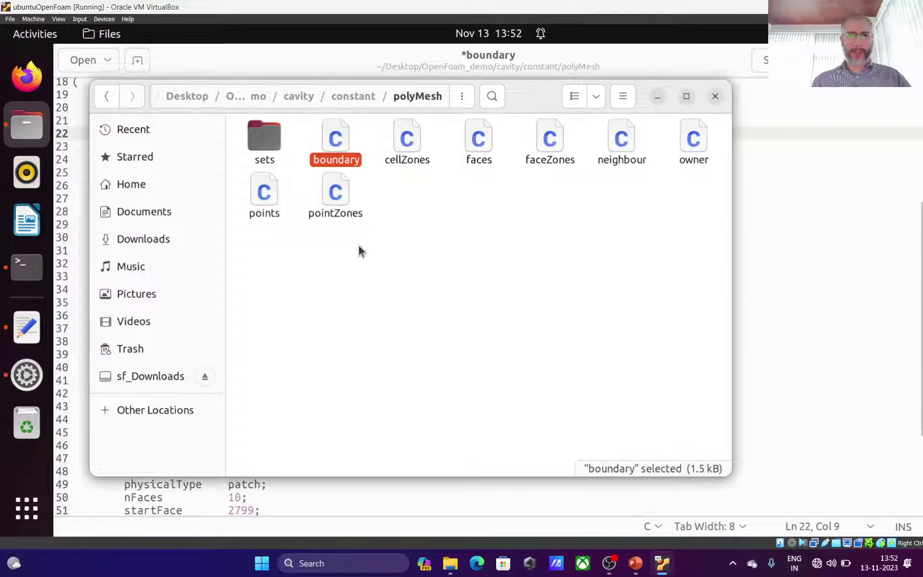
click(799, 246)
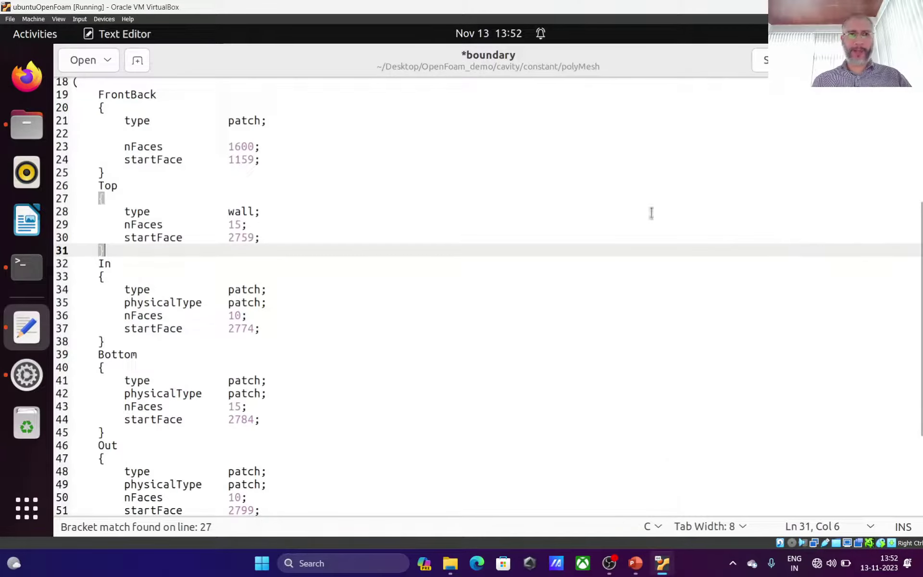
double_click(234, 120)
text(empty)
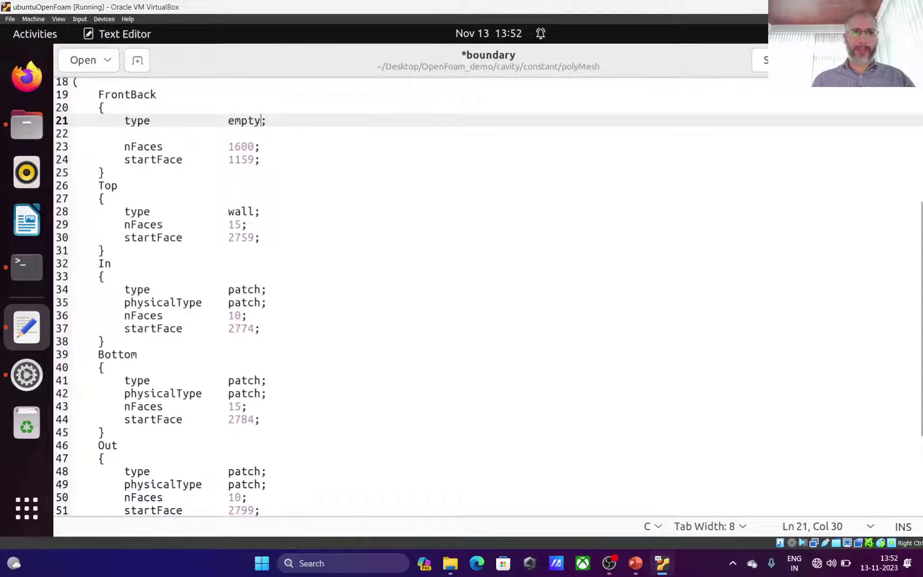
click(105, 133)
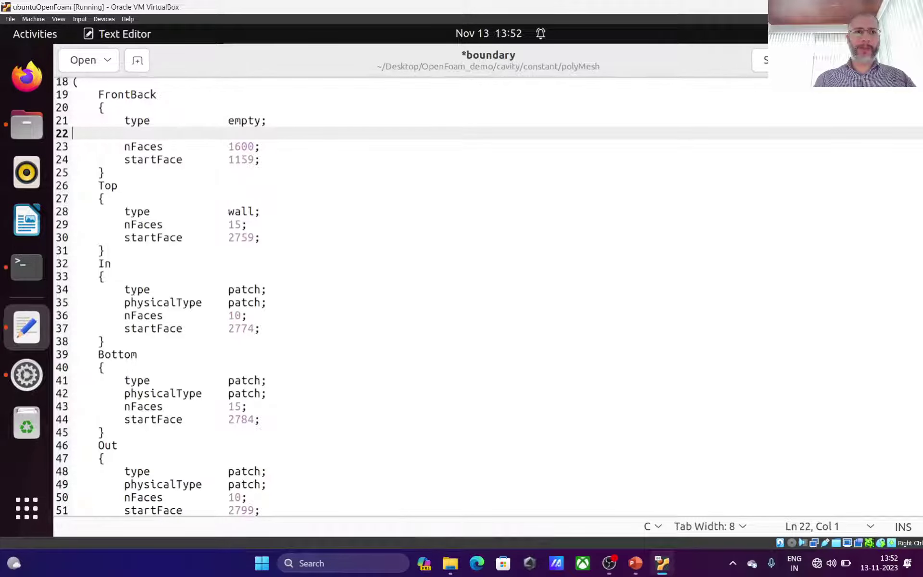
key(BackSpace)
Delete the In patch's physicalType line, keeping "patch;" as its type.
key(Down)
key(Down)
key(Down)
key(Down)
key(Down)
key(Down)
key(Down)
key(Down)
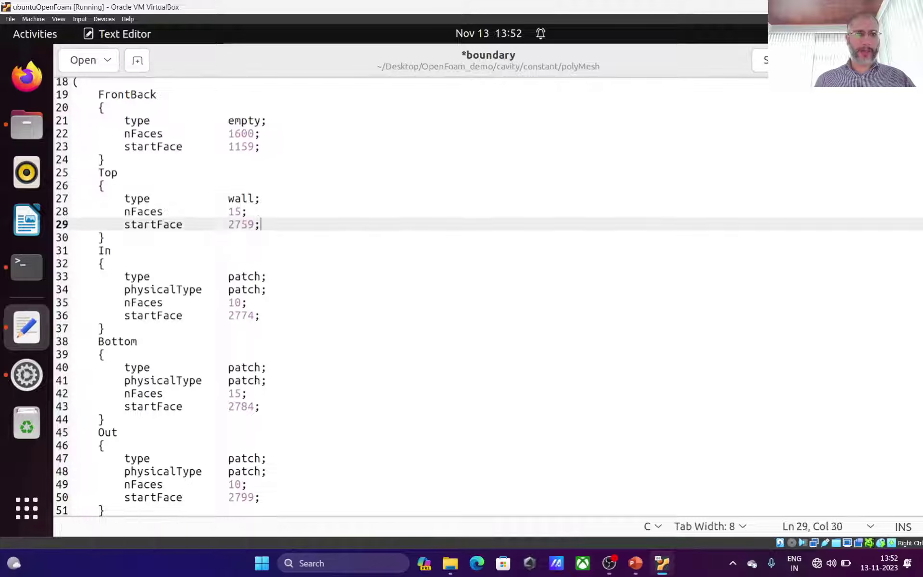
key(Down)
key(Down)
key(Down)
key(Down)
key(Down)
key(shift+Home)
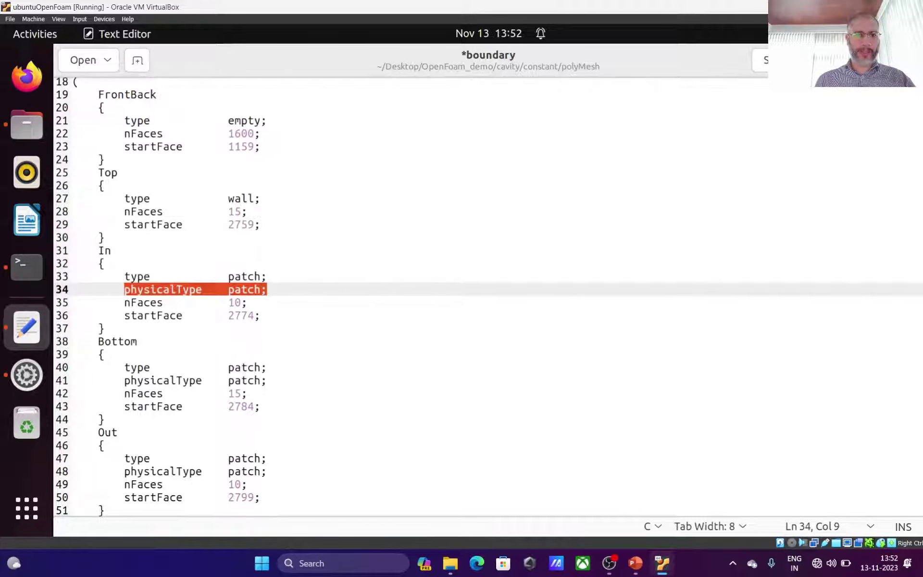
key(BackSpace)
key(BackSpace)
key(BackSpace)
key(BackSpace)
key(BackSpace)
key(BackSpace)
key(BackSpace)
key(BackSpace)
key(BackSpace)
key(BackSpace)
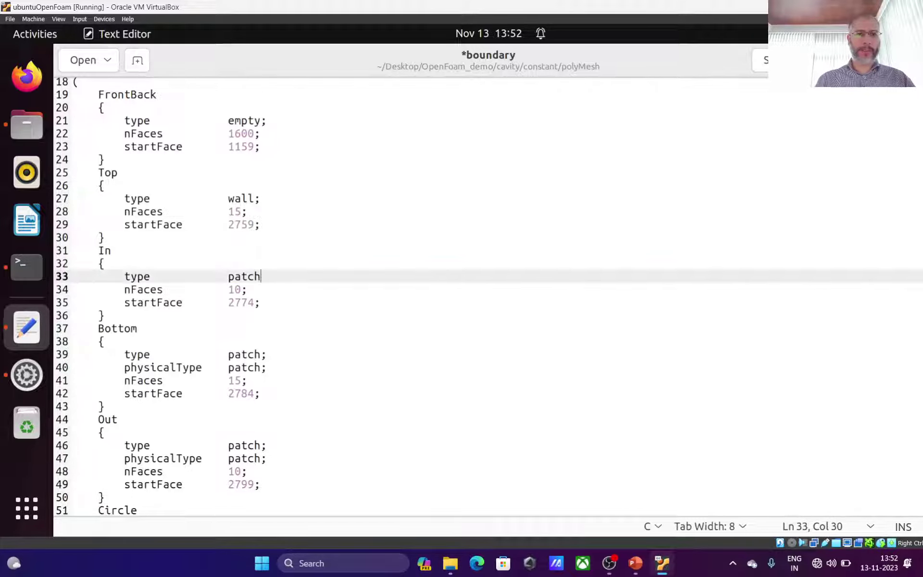
text(;)
Set the Bottom patch's type to wall and delete its physicalType line.
key(Down)
key(Down)
key(Down)
key(Down)
key(Down)
key(Down)
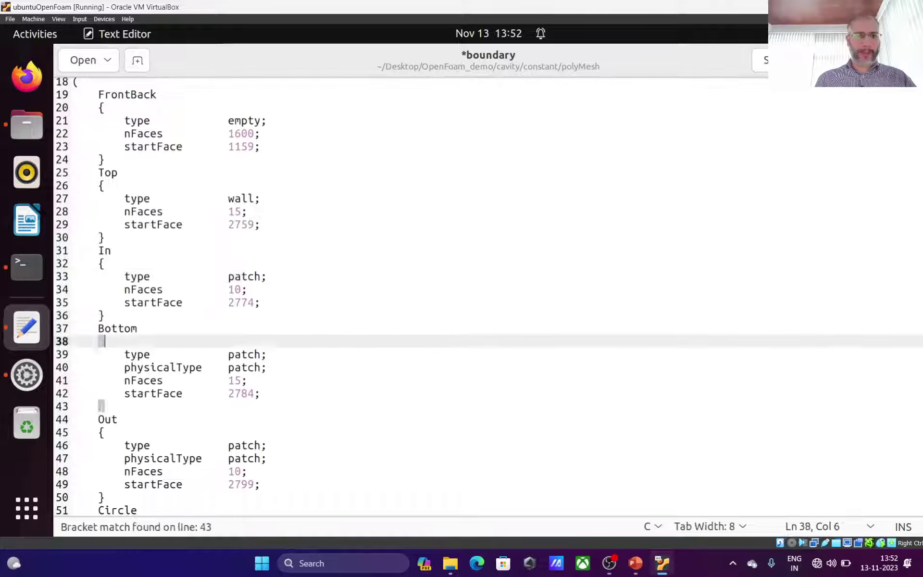
key(Left)
key(ctrl+shift+Left)
text(wall)
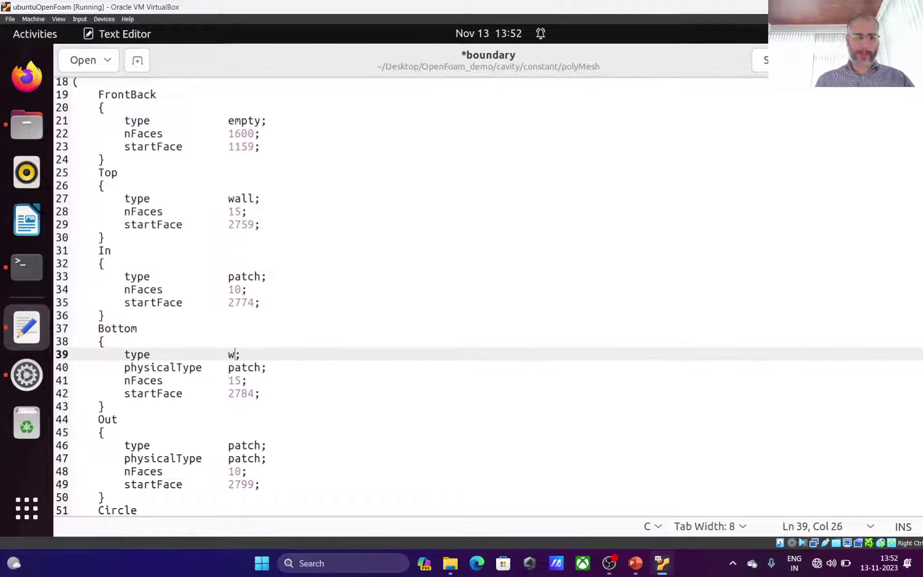
key(Down)
key(Home)
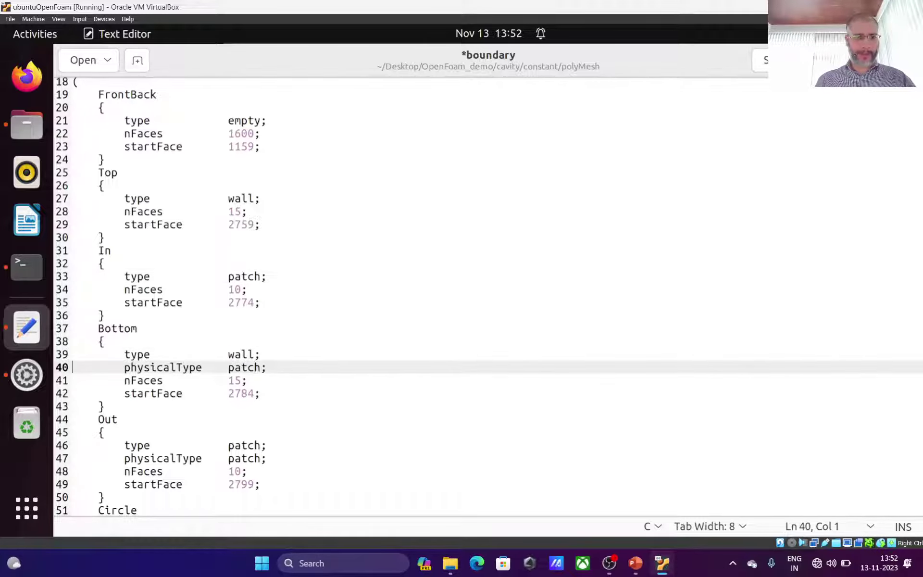
key(shift+End)
key(BackSpace)
key(BackSpace)
Delete the Out patch's physicalType line, keeping "patch;" as its type, and save the boundary file.
scroll(258, 127, down, 3)
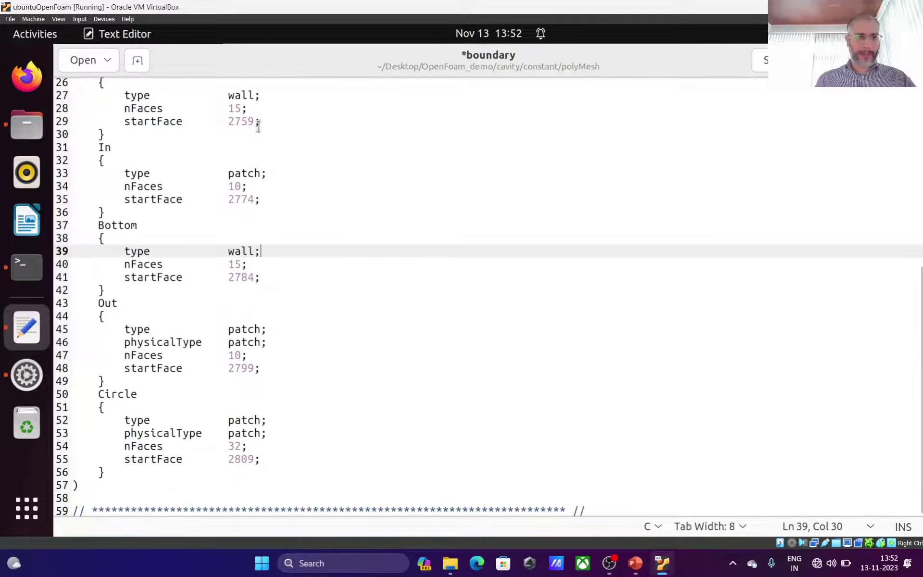
click(268, 340)
key(ctrl+shift+Left)
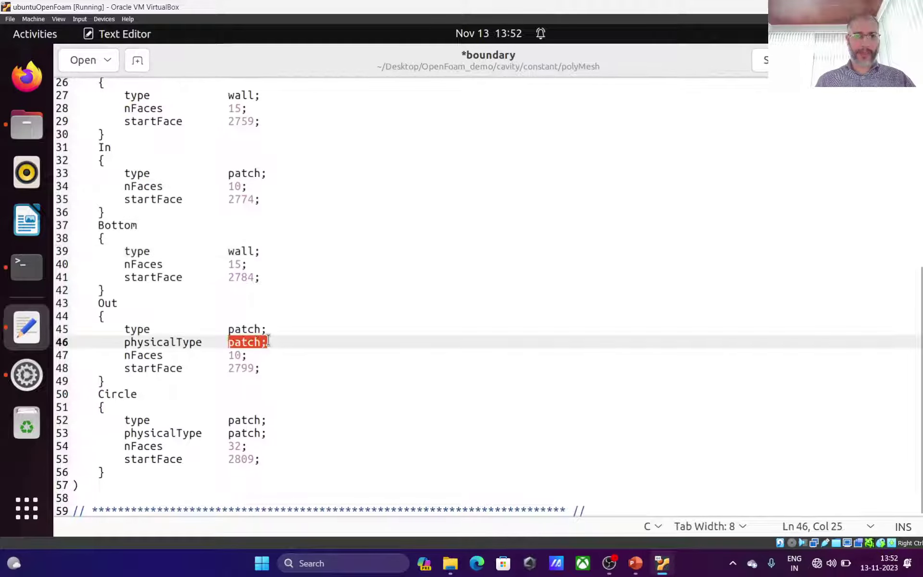
key(ctrl+shift+Left)
key(BackSpace)
key(ctrl+shift+Left)
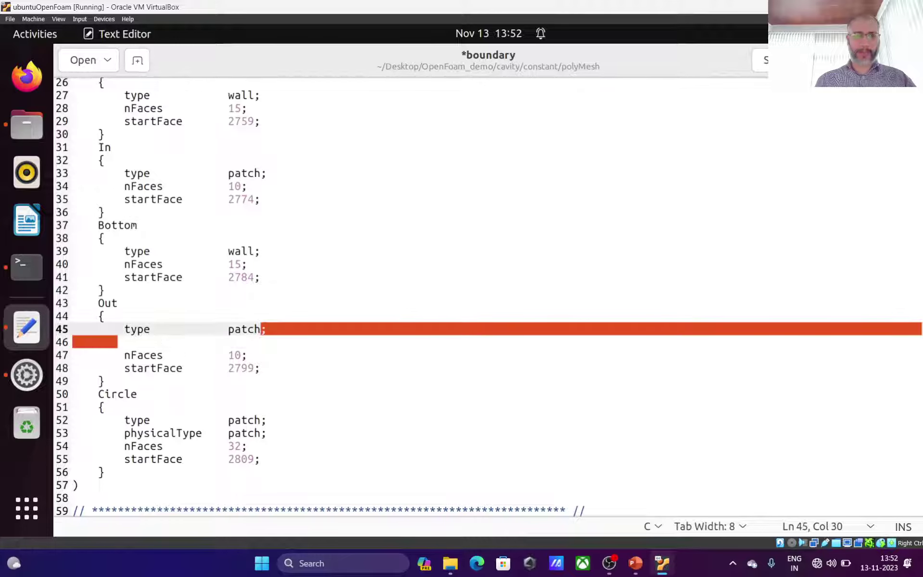
text(;)
key(ctrl+s)
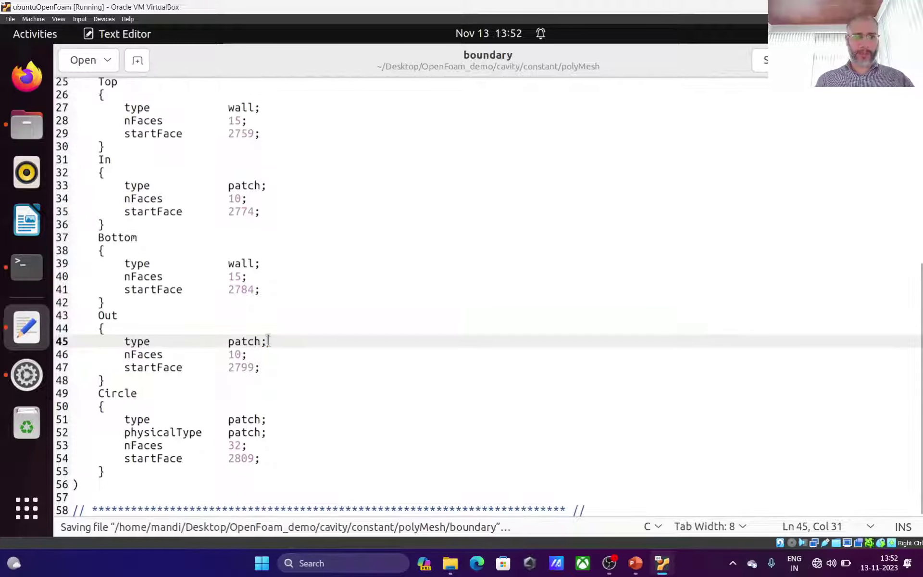
Set the Circle patch's type to wall, delete its physicalType line, and save and close the boundary file.
double_click(244, 420)
text(wall)
key(Down)
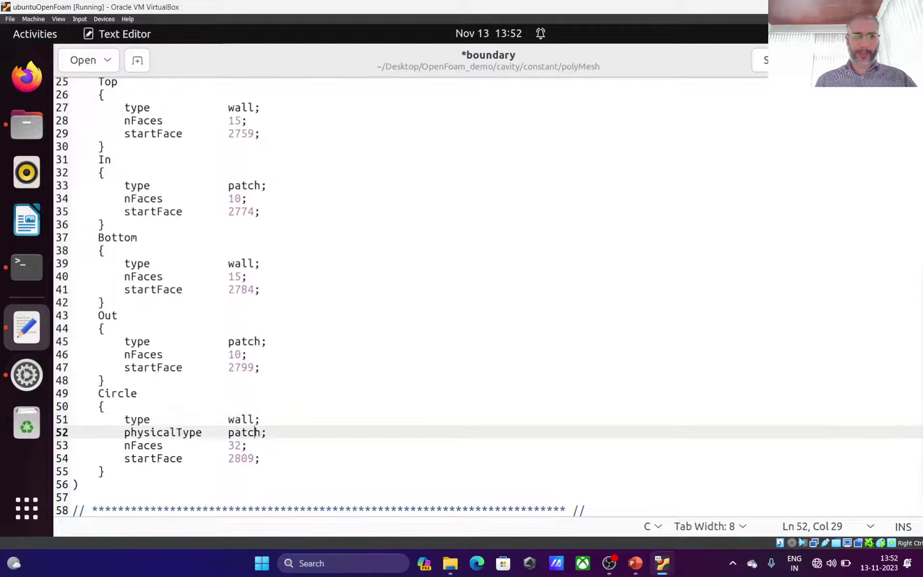
key(Down)
key(Home)
key(Up)
key(ctrl+shift+Right)
key(ctrl+shift+Right)
key(ctrl+shift+Right)
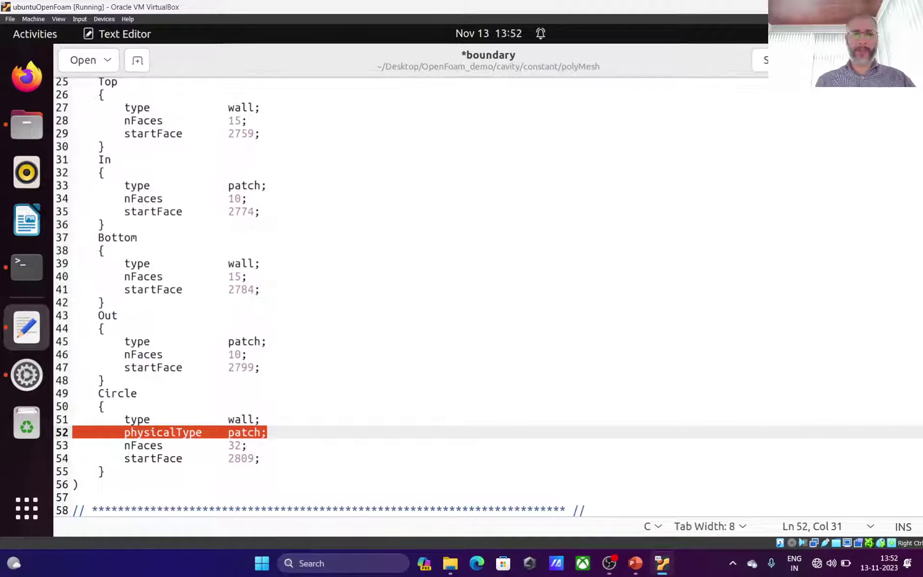
key(BackSpace)
key(BackSpace)
key(ctrl+s)
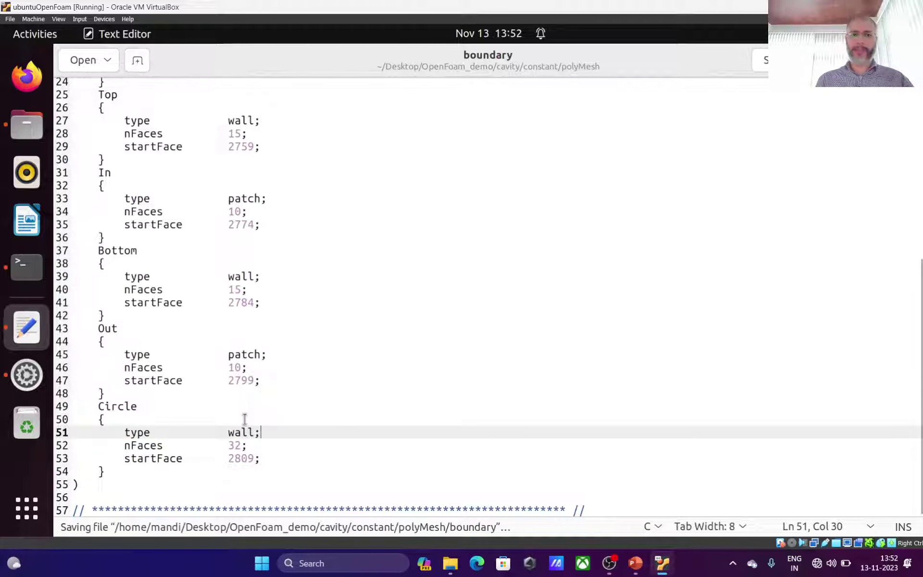
scroll(438, 240, up, 8)
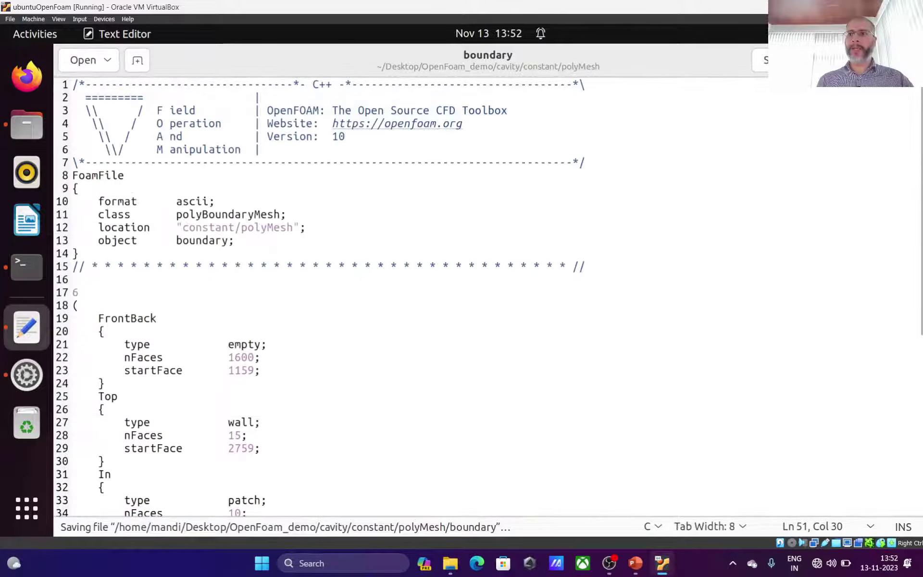
key(ctrl+q)
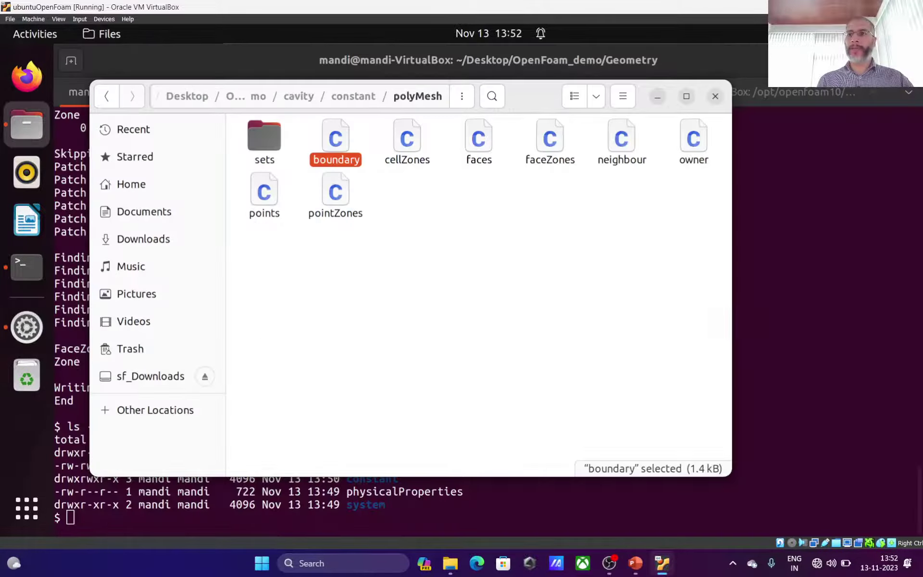
Open the pressure file p from the cavity case's 0 folder at its boundaryField section.
click(635, 563)
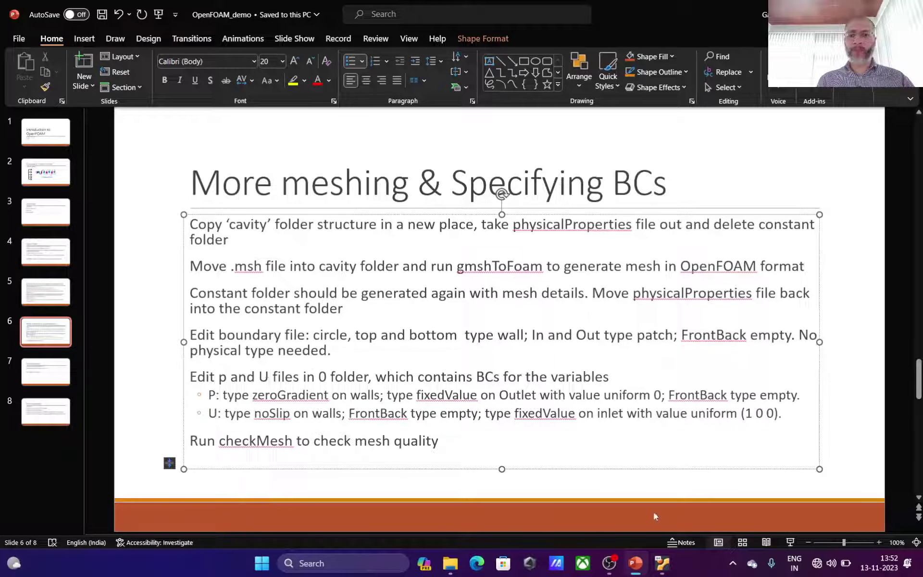
click(662, 563)
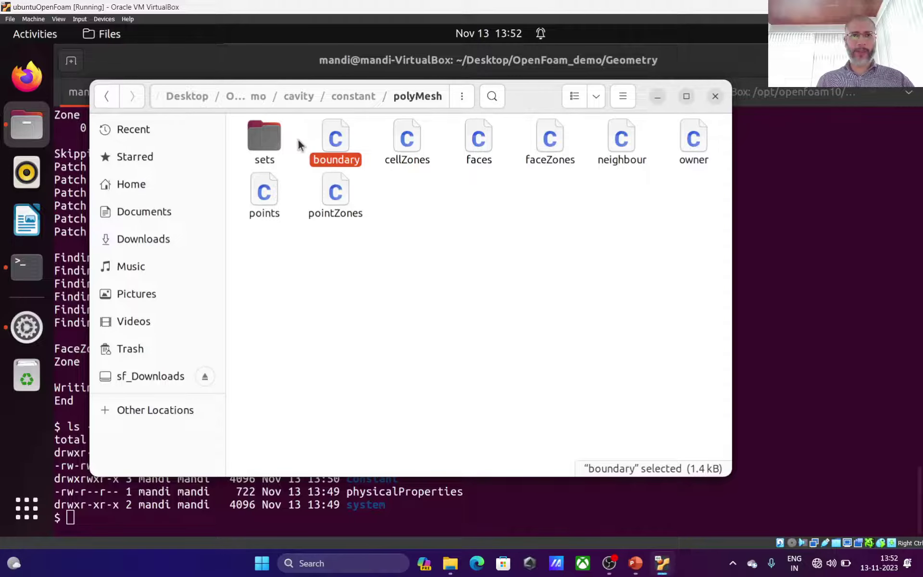
click(353, 96)
click(315, 97)
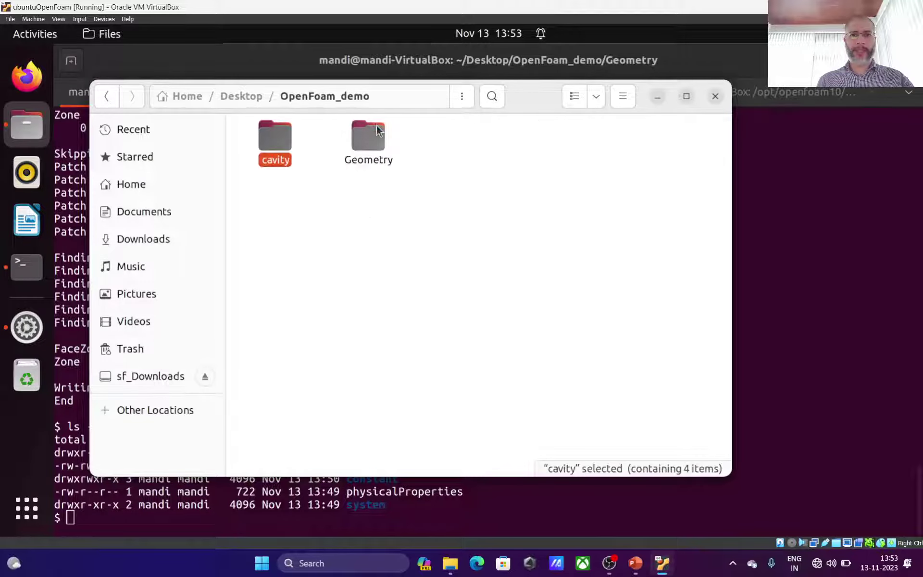
double_click(283, 143)
click(426, 141)
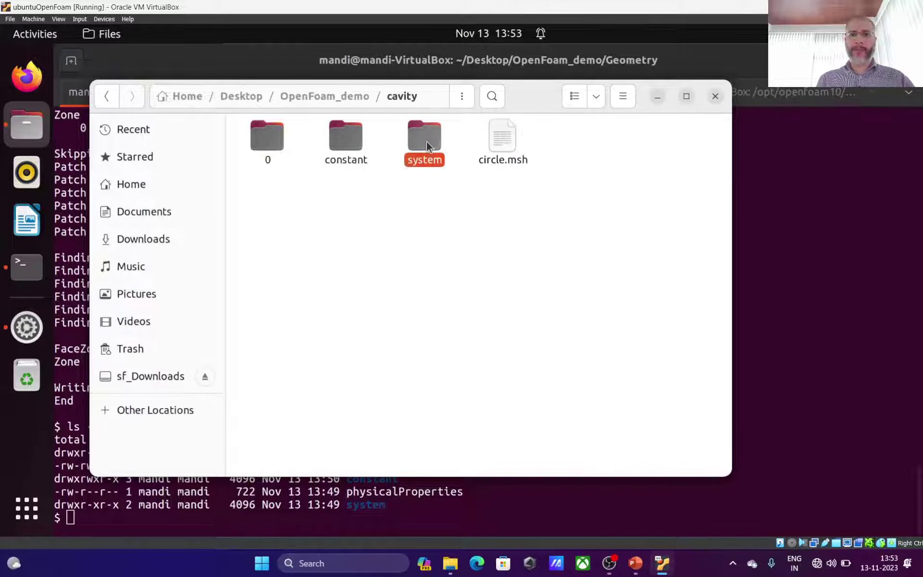
double_click(426, 142)
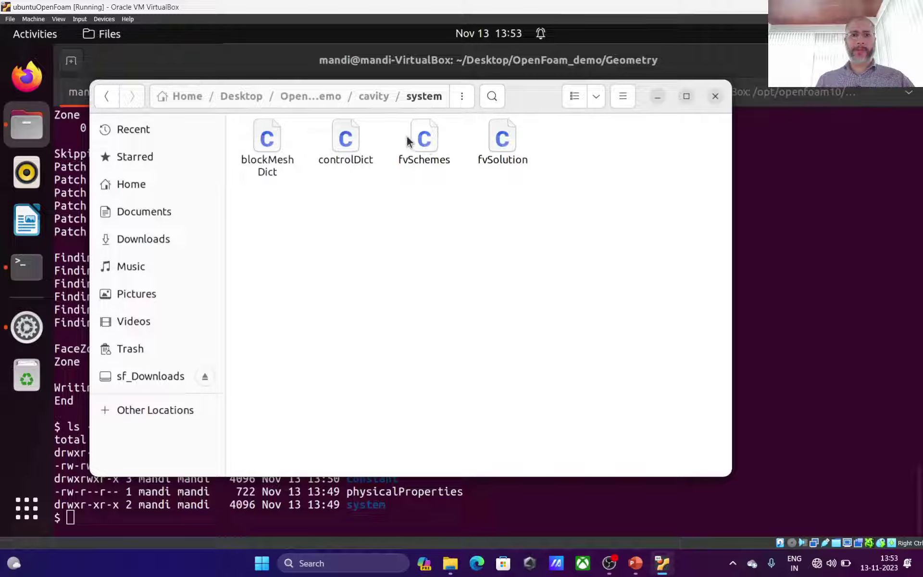
click(373, 99)
double_click(272, 131)
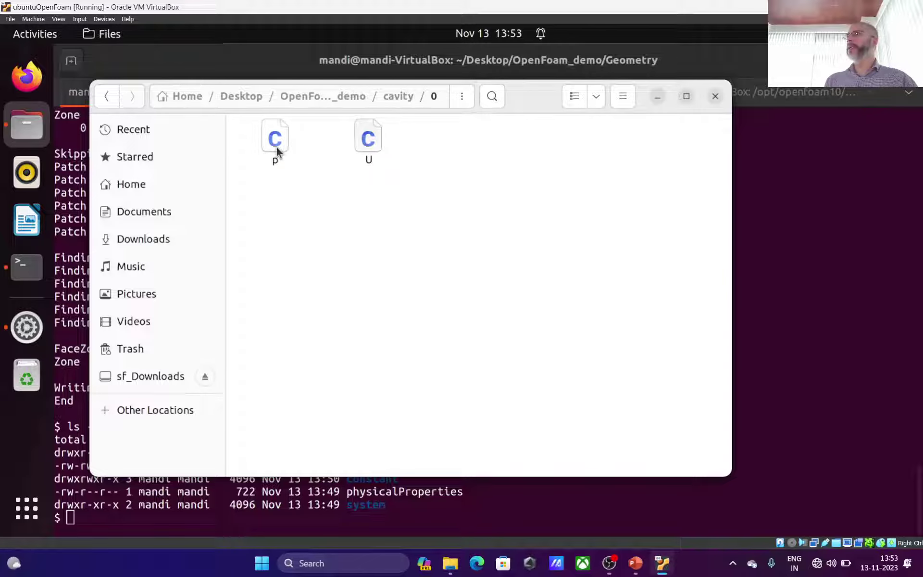
double_click(276, 146)
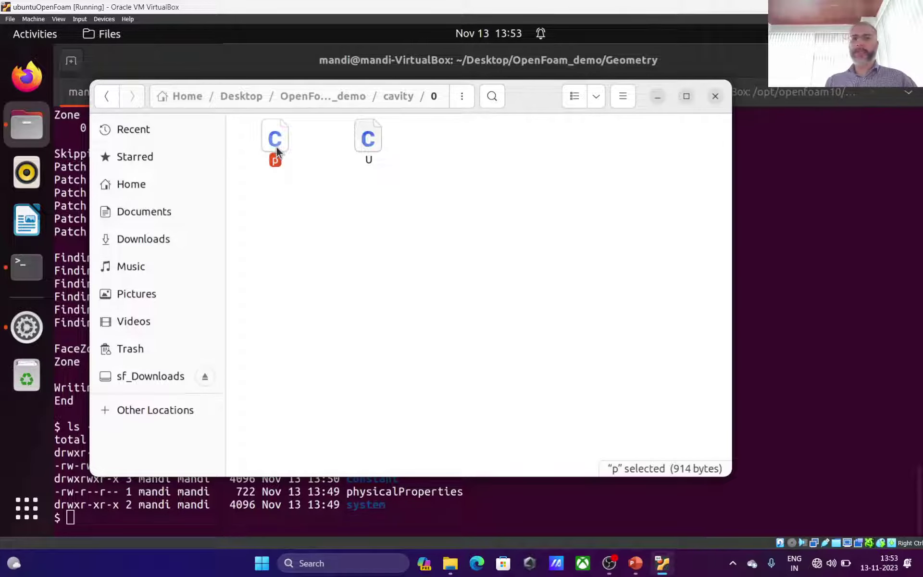
scroll(326, 354, down, 1)
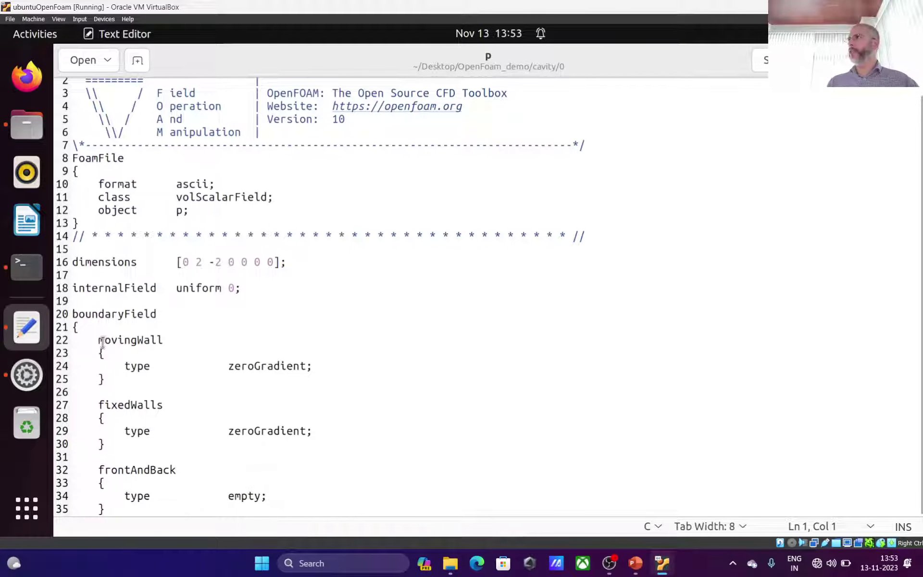
double_click(123, 338)
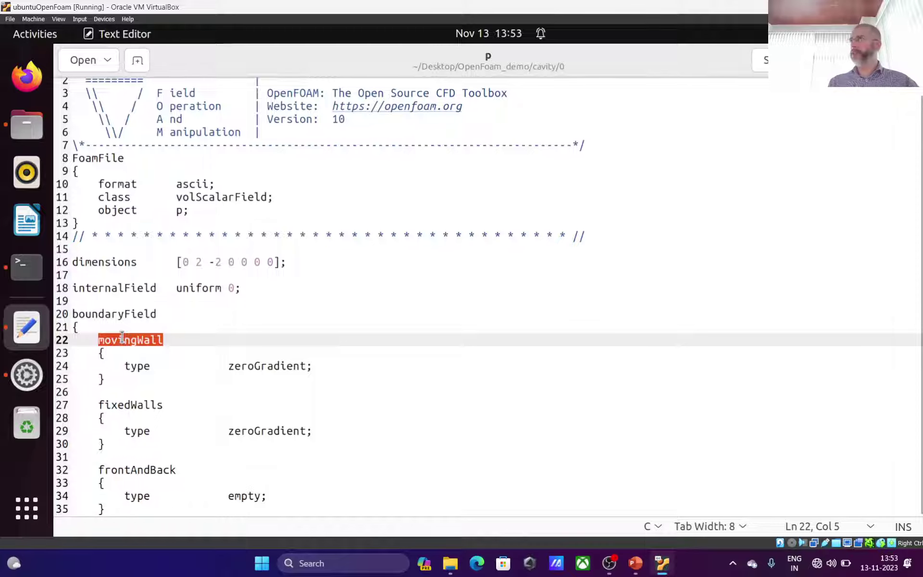
click(122, 338)
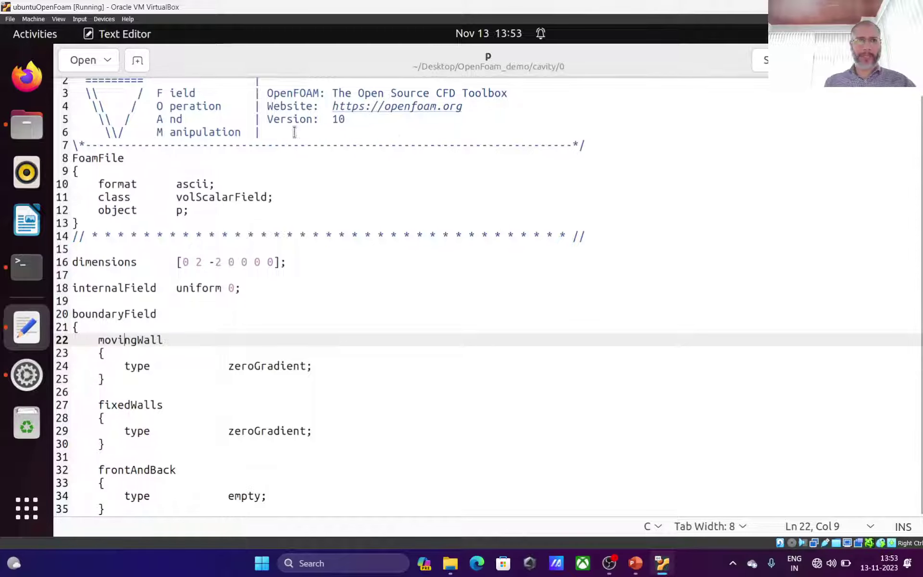
Reopen the boundary file from constant/polyMesh and copy all patch blocks from FrontBack through Circle.
click(404, 98)
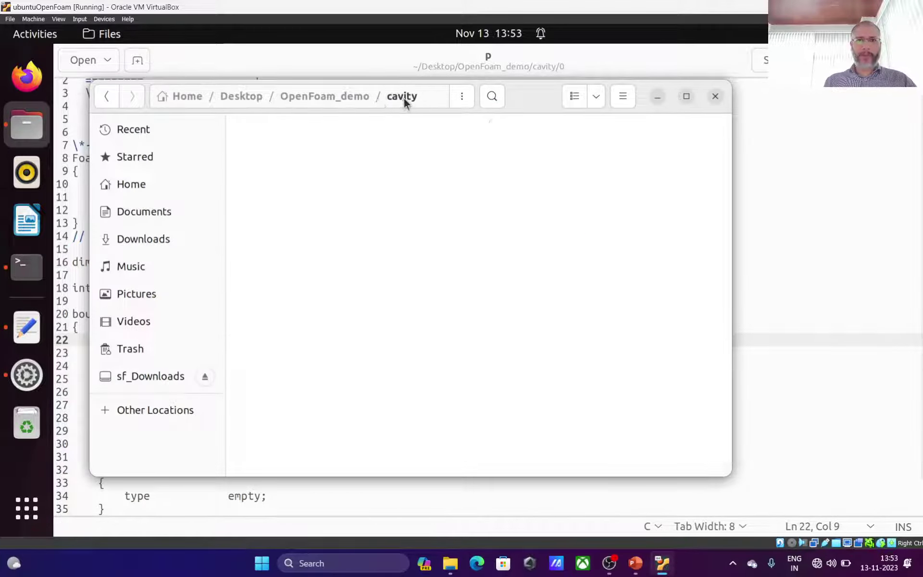
double_click(353, 137)
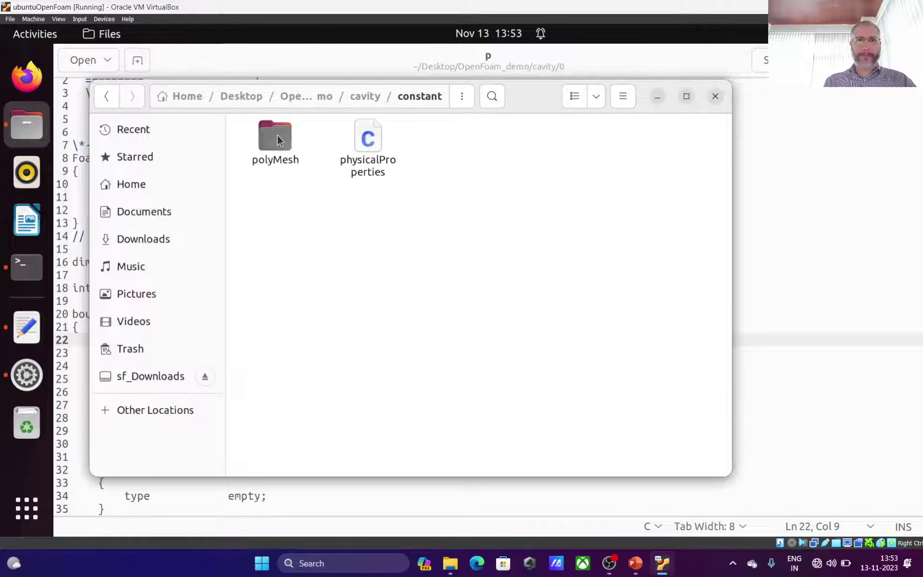
double_click(275, 136)
double_click(330, 140)
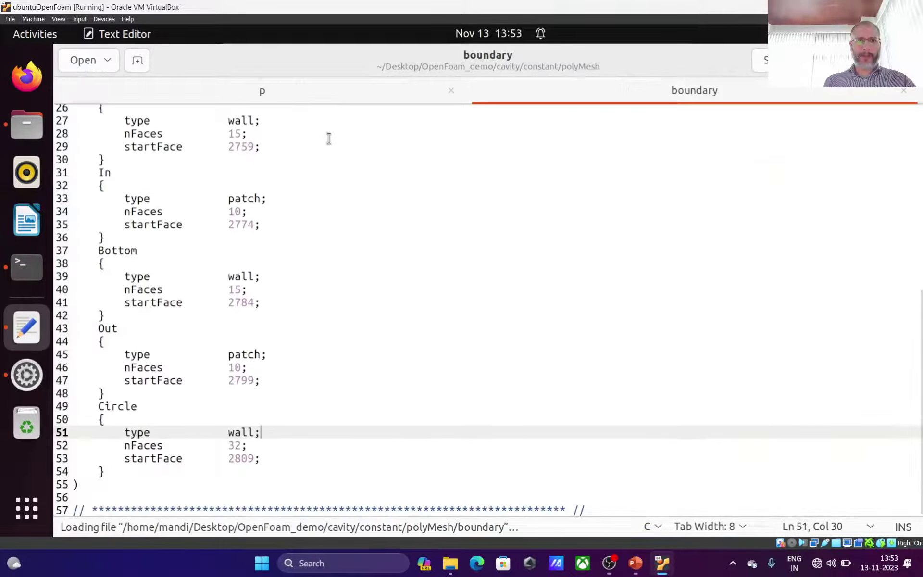
click(93, 341)
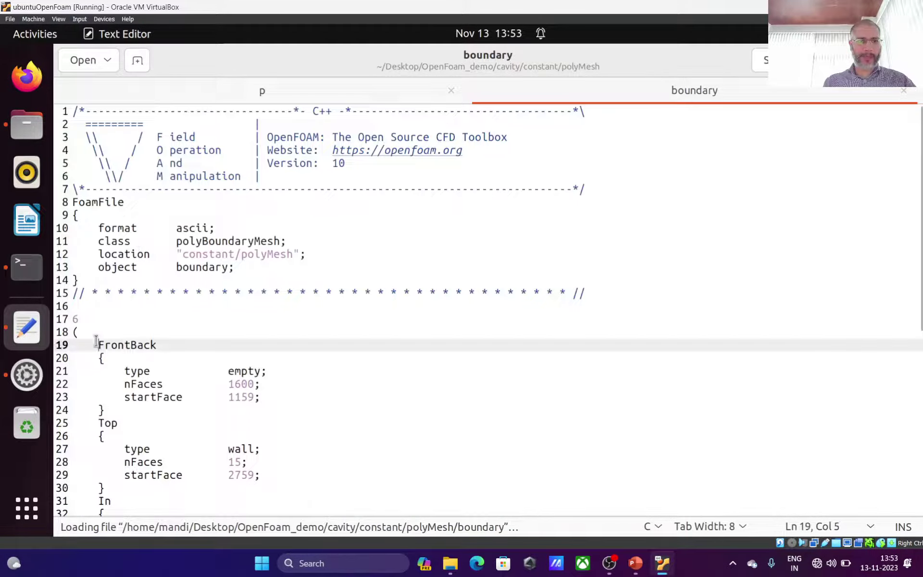
scroll(235, 391, down, 5)
shift+click(195, 474)
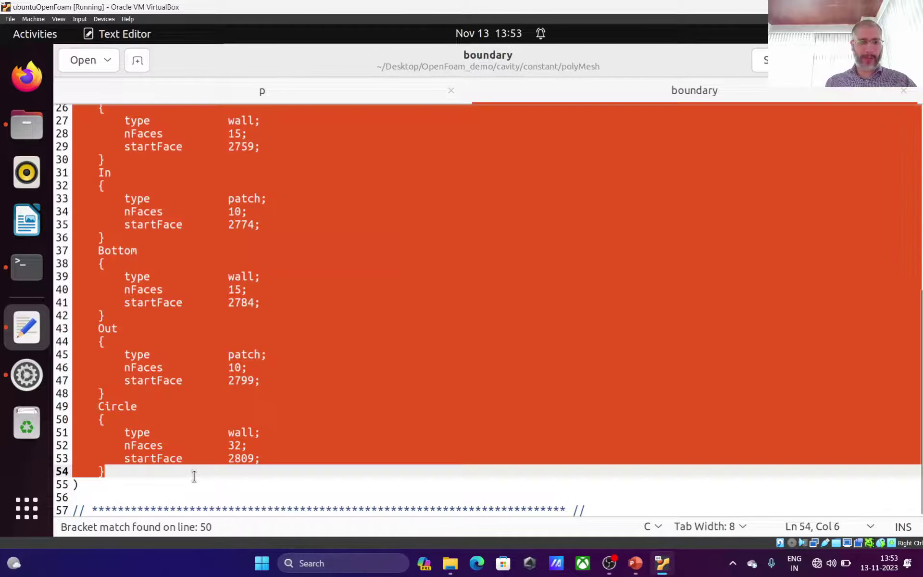
Paste the copied patch blocks into the p file's boundaryField, two blank lines below the frontAndBack block.
click(293, 98)
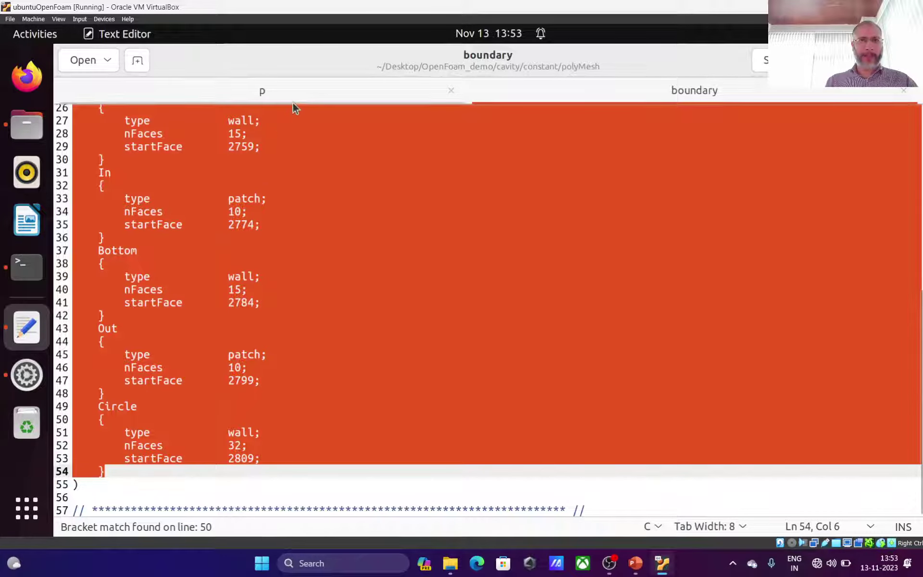
scroll(277, 336, down, 2)
click(202, 475)
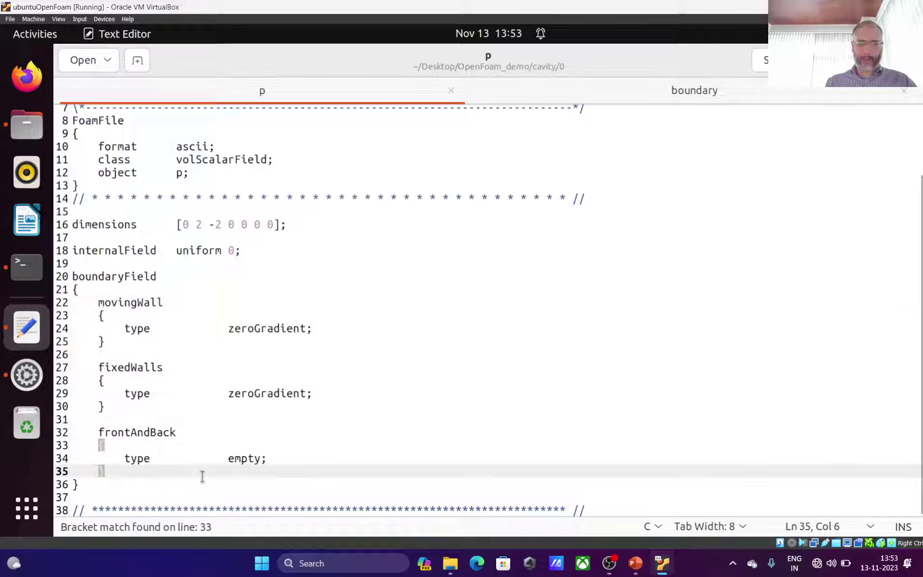
key(Return)
key(Return)
key(Return)
text(FrontBack     {         type            empty;         nFaces          1600;         startFace       1159;     }     Top     {         type            wall;         nFaces          15;         startFace       2759;     }     In     {         type            patch;         nFaces          10;         startFace       2774;     }     Bottom     {         type            wall;         nFaces          15;         startFace       2784;     }     Out     {         type            patch;         nFaces          10;         startFace       2799;     }     Circle     {         type            wall;         nFaces          32;         startFace       2809;     })
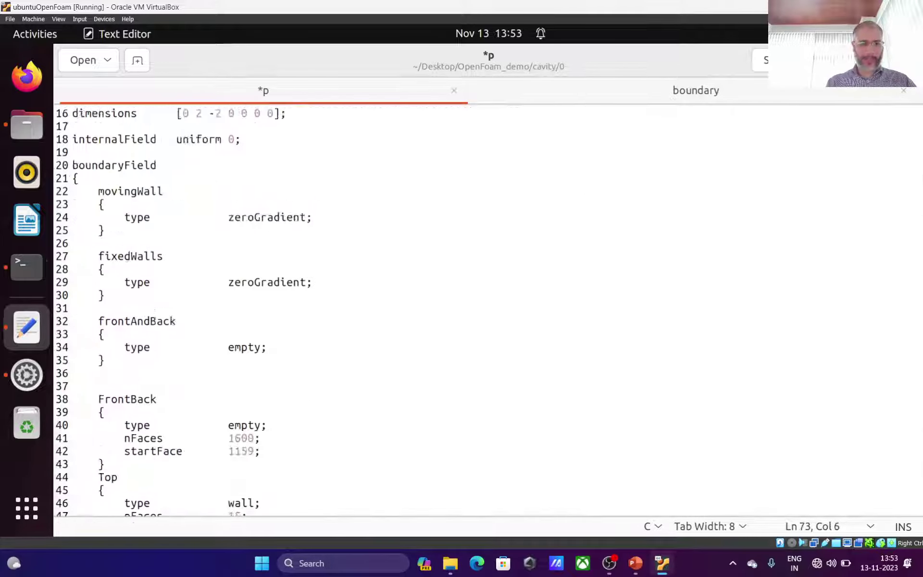
Delete the nFaces and startFace lines from the pasted FrontBack block in p, leaving only its type entry.
scroll(258, 401, up, 10)
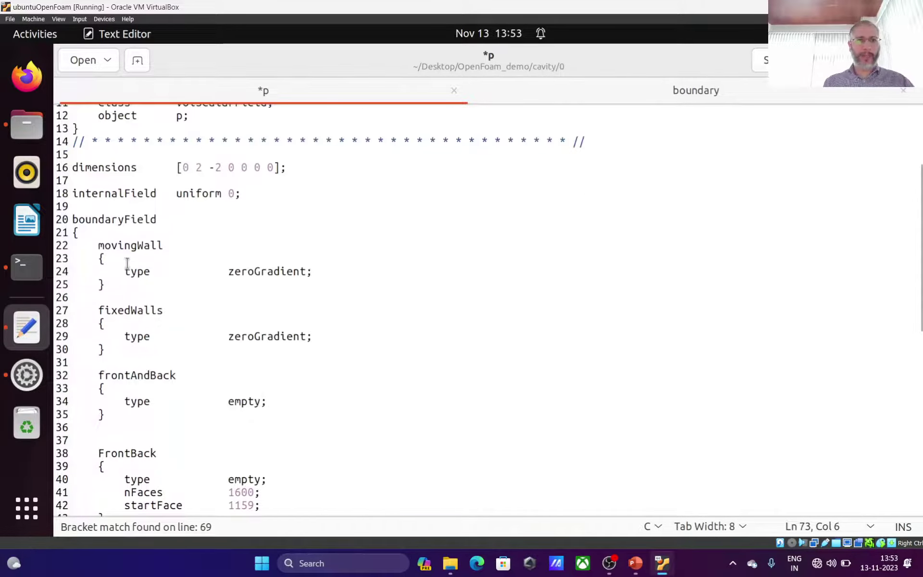
click(113, 247)
double_click(113, 247)
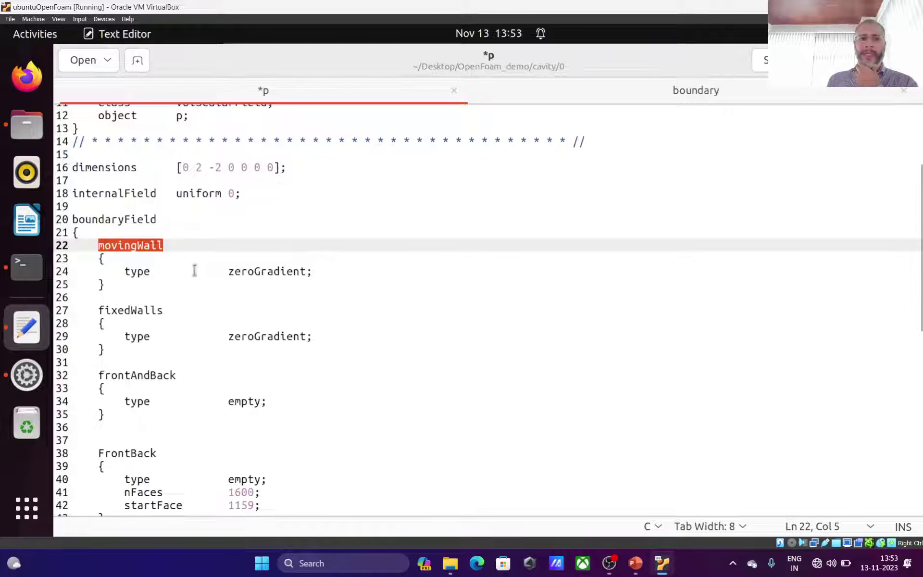
click(289, 271)
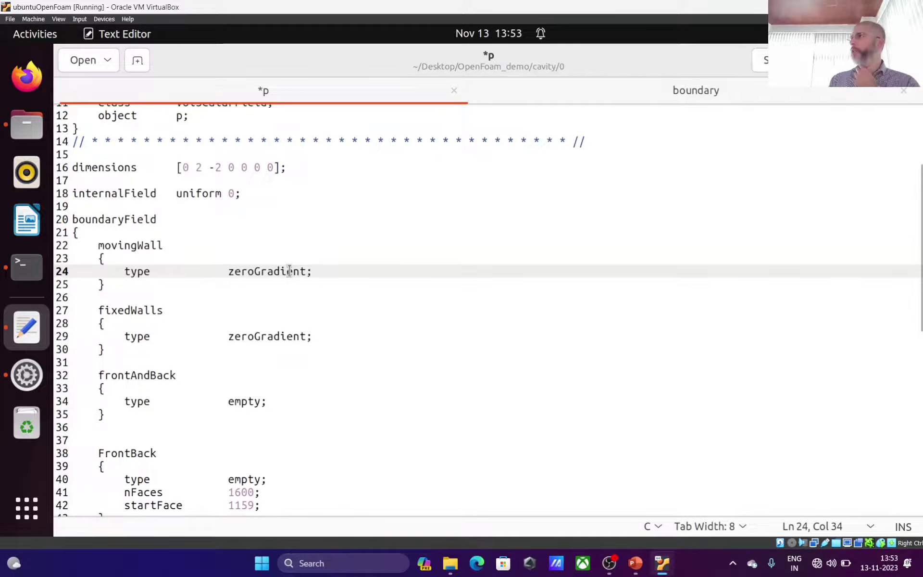
scroll(291, 301, down, 2)
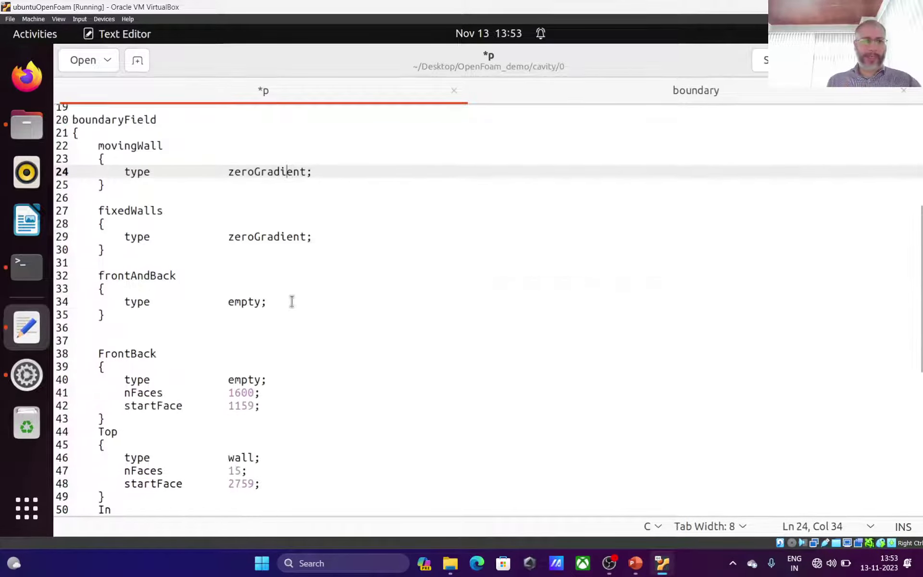
click(117, 393)
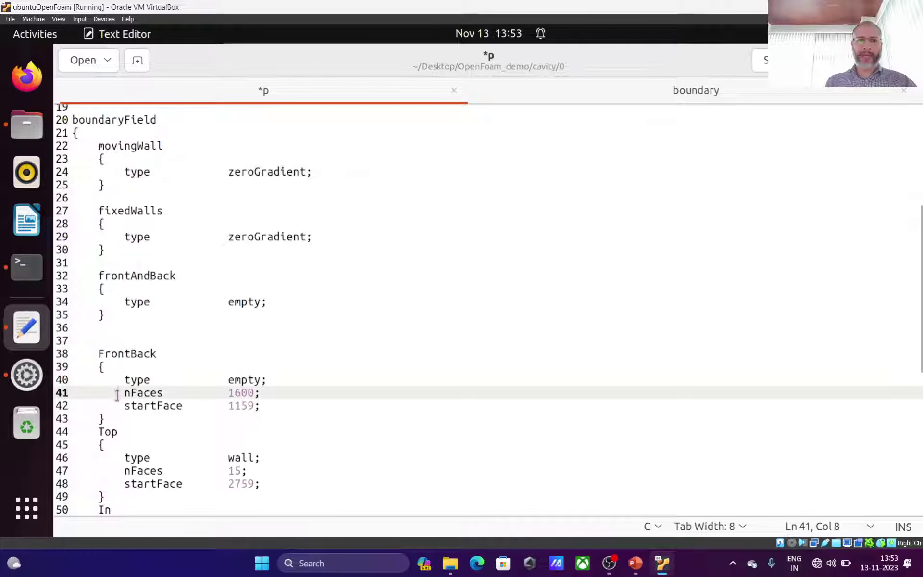
shift+click(280, 410)
key(Delete)
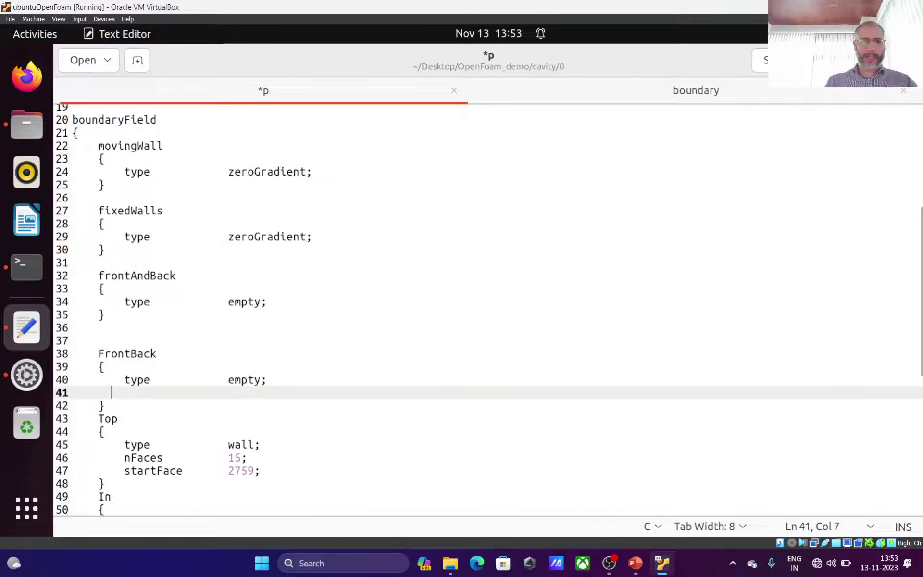
key(BackSpace)
key(BackSpace)
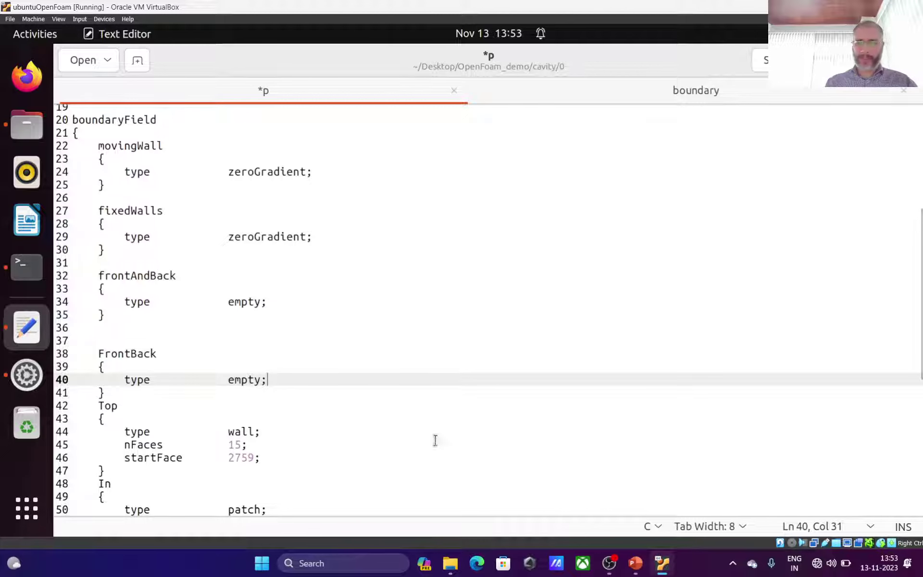
Delete the nFaces and startFace lines from the pasted Top block in p and remove the leftover blank line.
click(635, 563)
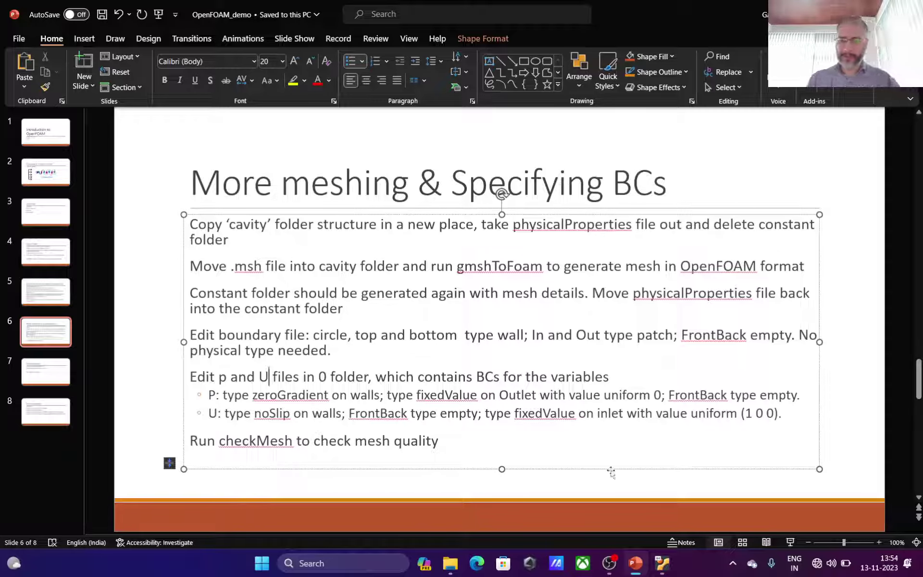
click(662, 564)
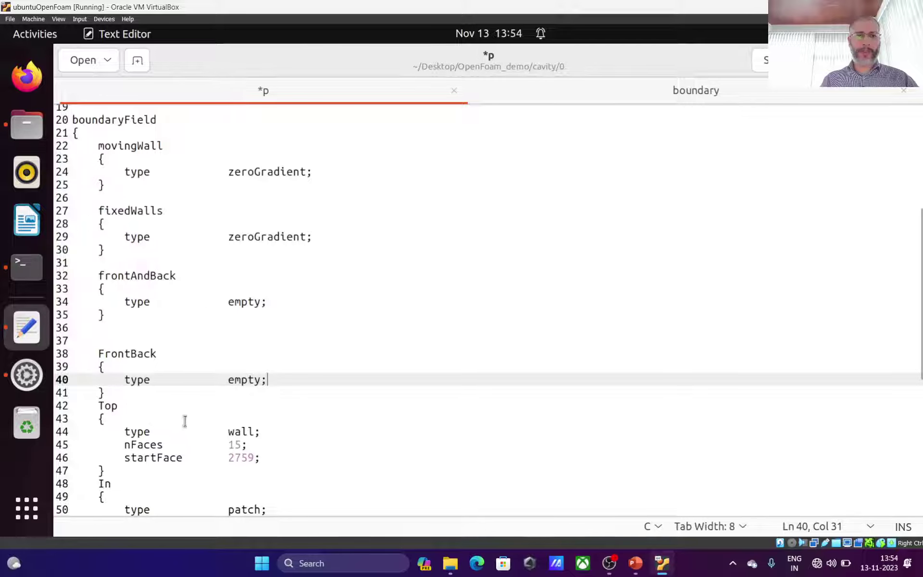
click(253, 445)
click(268, 456)
shift+click(119, 445)
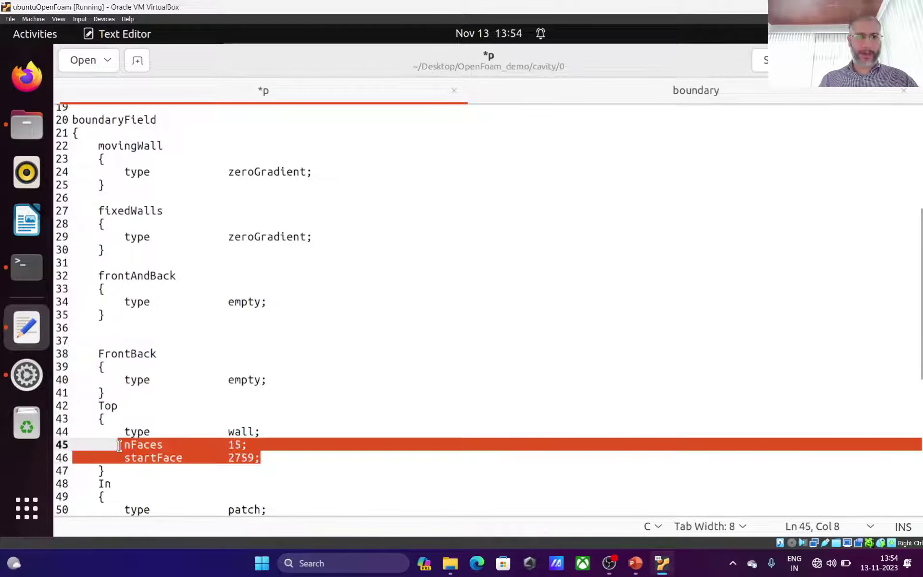
key(BackSpace)
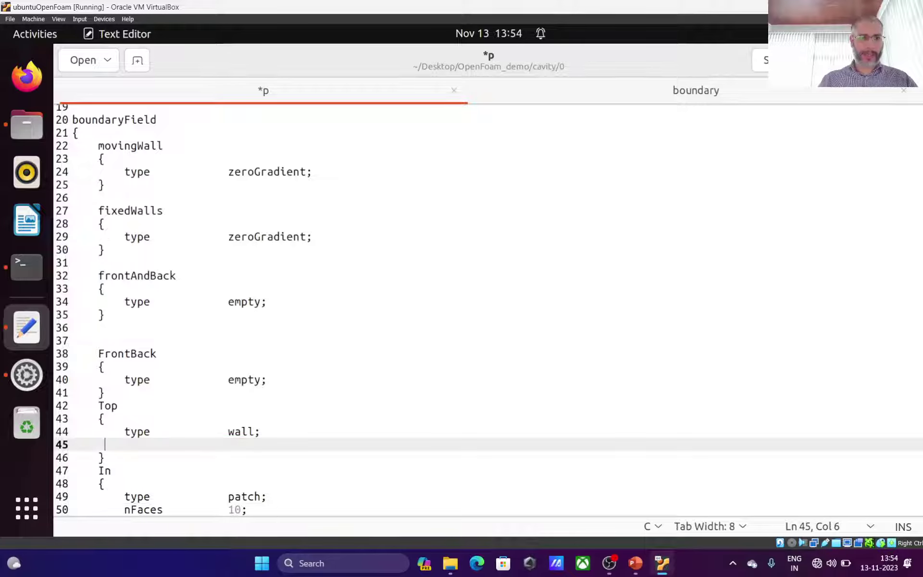
key(BackSpace)
key(BackSpace)
key(BackSpace)
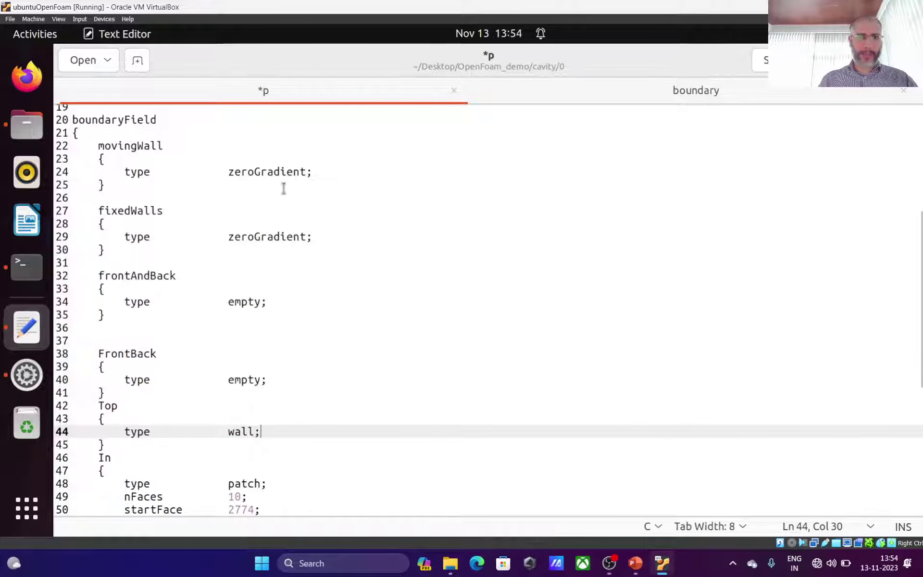
Replace the Top patch's wall type in p with zeroGradient, copied from the fixedWalls block.
double_click(268, 237)
key(ctrl+c)
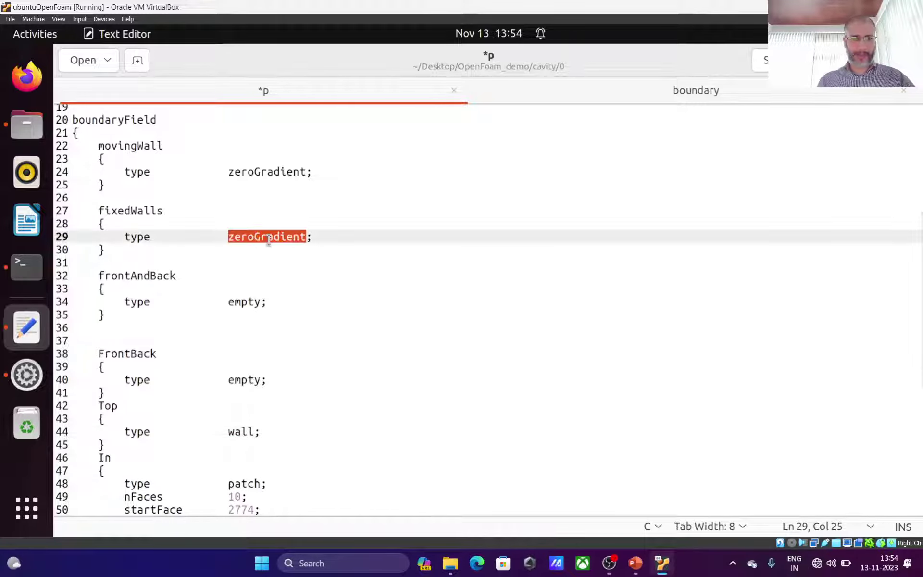
double_click(240, 431)
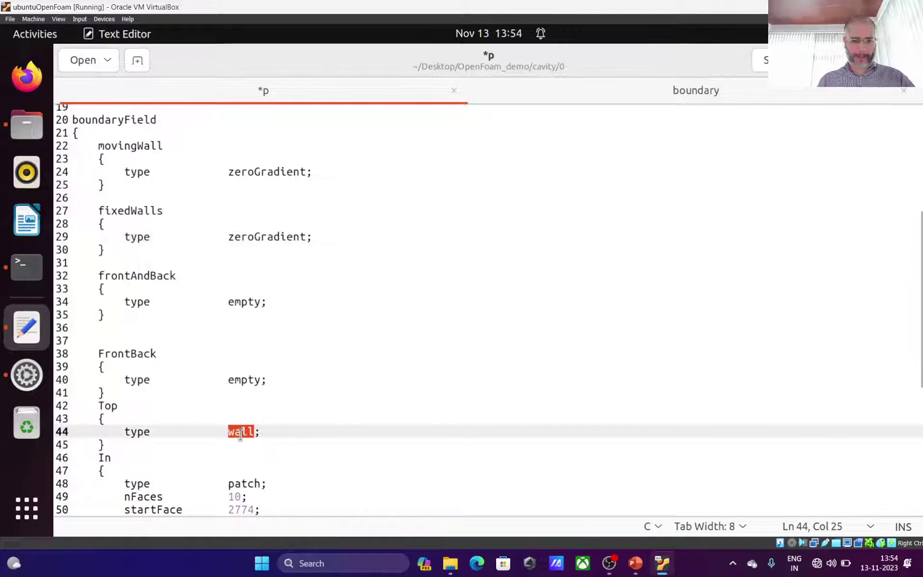
key(ctrl+v)
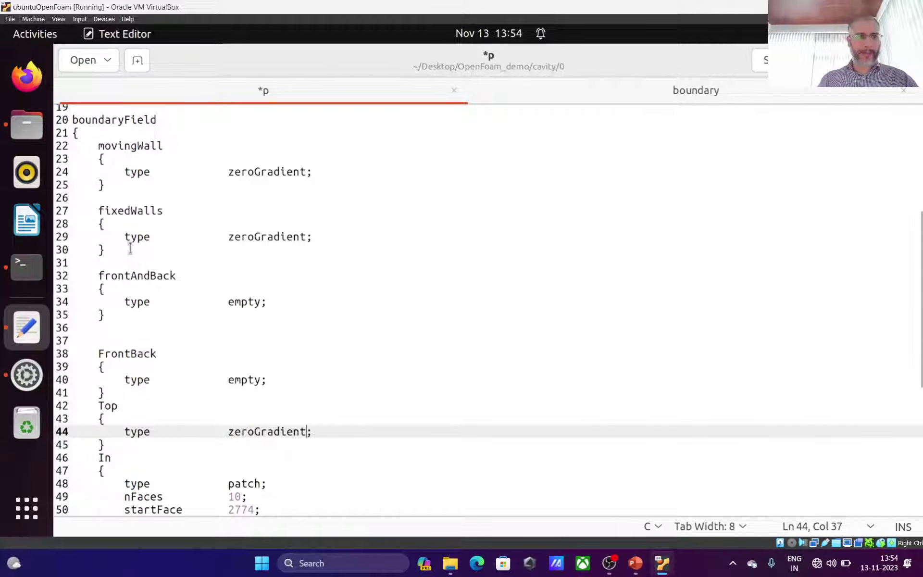
Delete the original fixedWalls, movingWall and frontAndBack blocks from p's boundaryField, keeping the pasted patch blocks.
drag(130, 248, 41, 208)
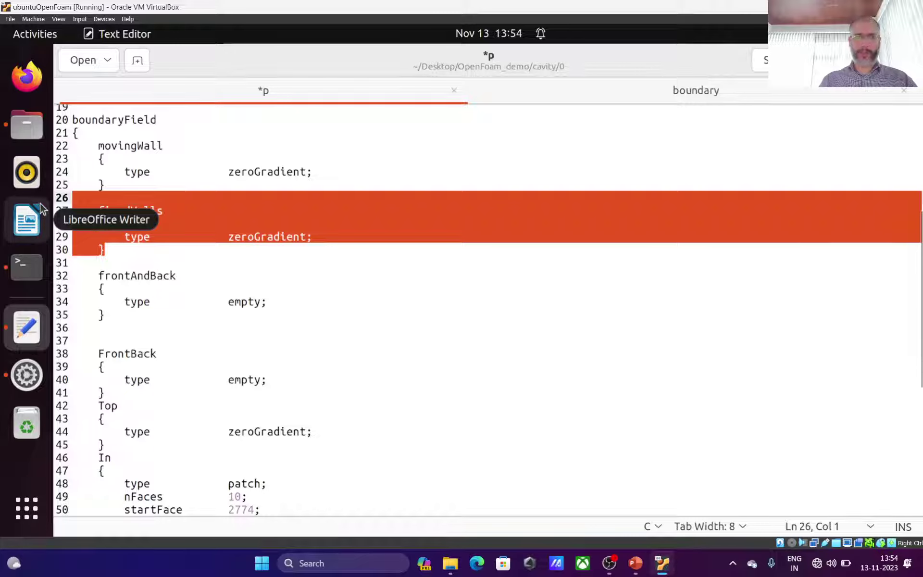
key(BackSpace)
key(BackSpace)
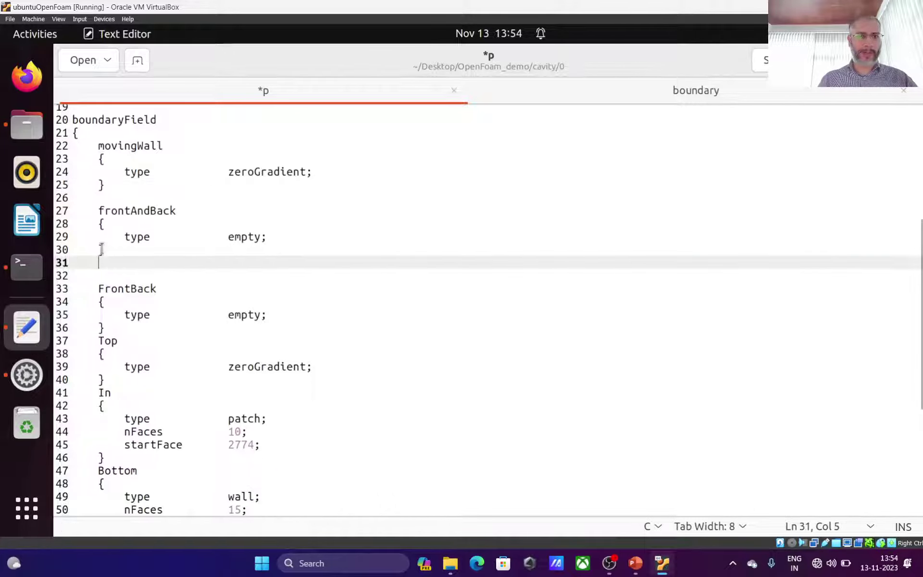
drag(116, 260, 59, 150)
key(Delete)
key(Down)
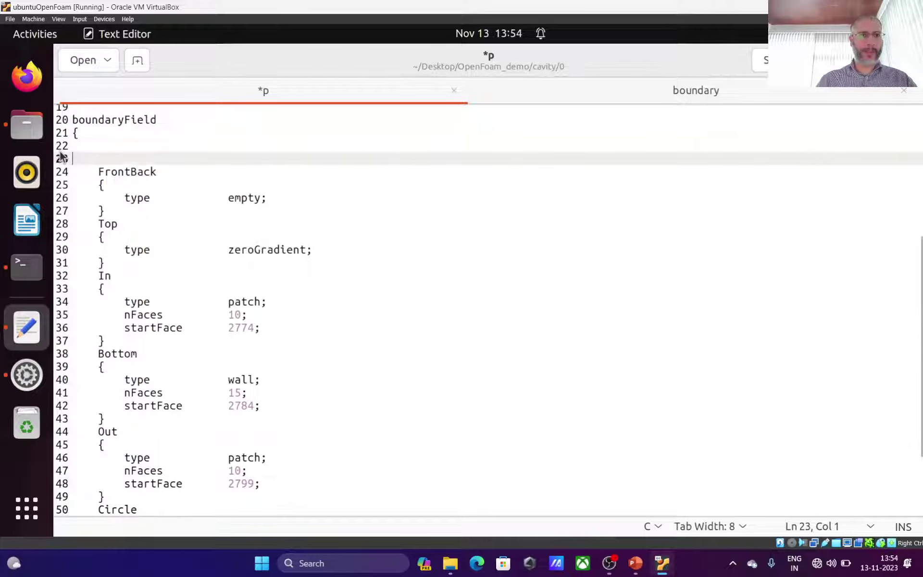
Delete the extra blank line above the FrontBack entry in the boundaryField block of the p file.
key(End)
key(Delete)
key(BackSpace)
key(BackSpace)
key(BackSpace)
key(BackSpace)
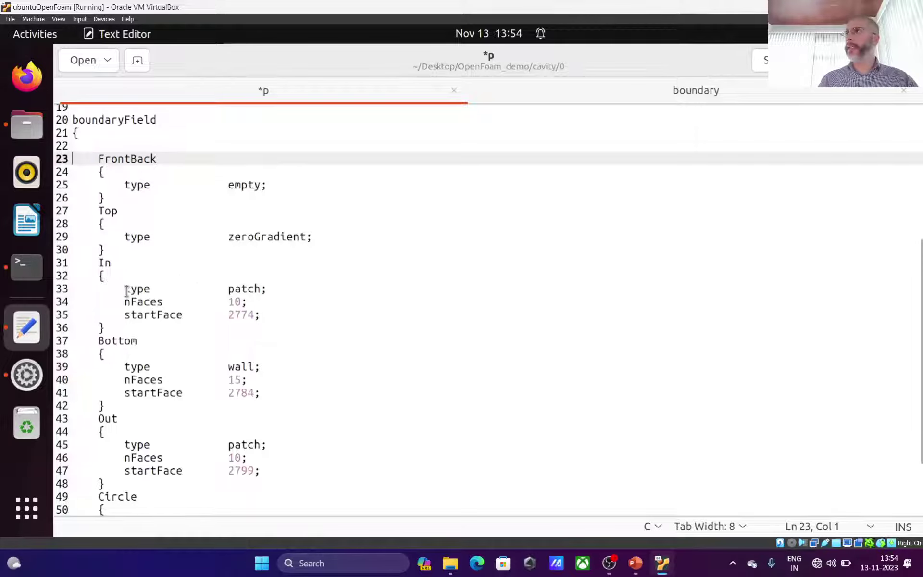
Set the In patch type to zeroGradient by reusing the value from the Top patch.
double_click(282, 236)
key(ctrl+c)
double_click(243, 288)
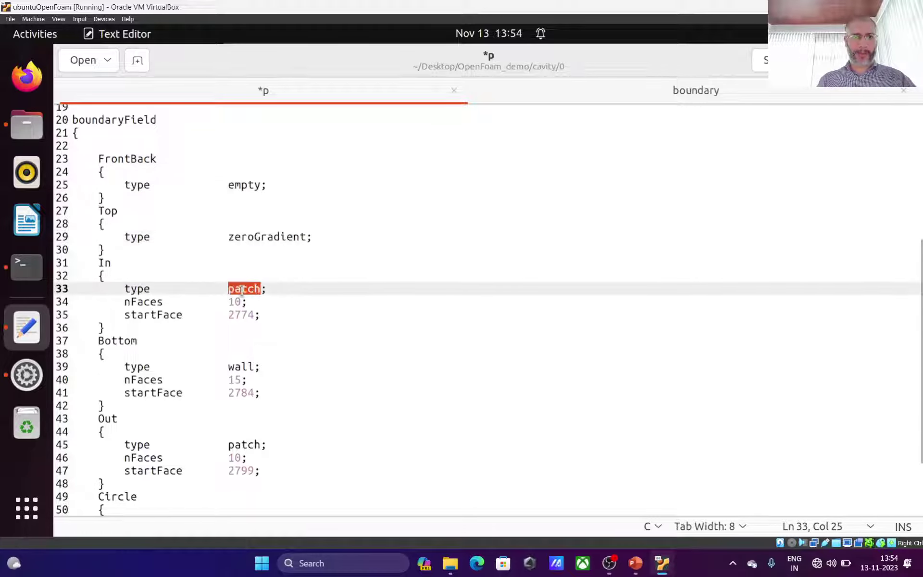
key(ctrl+v)
Remove the nFaces and startFace lines from the In patch, leaving no blank line before its closing brace.
click(273, 314)
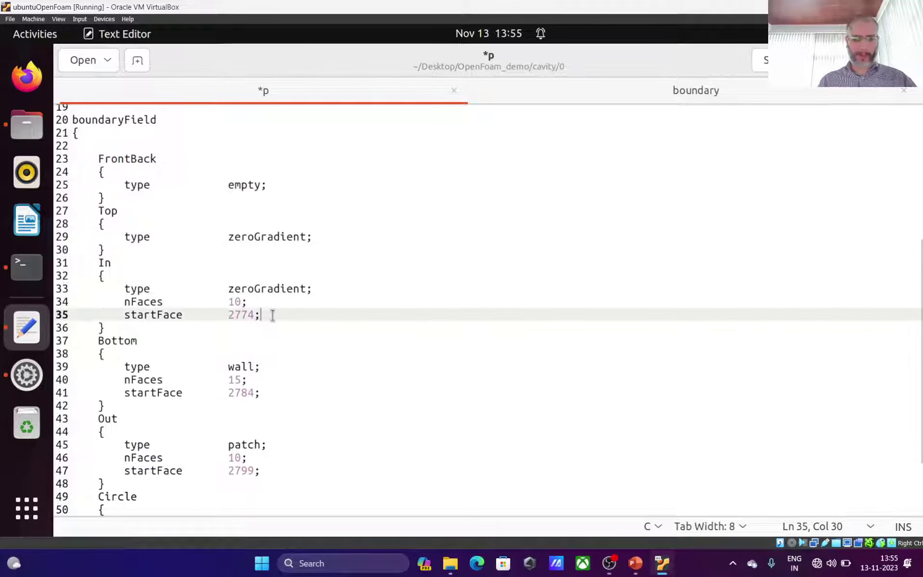
triple_click(272, 314)
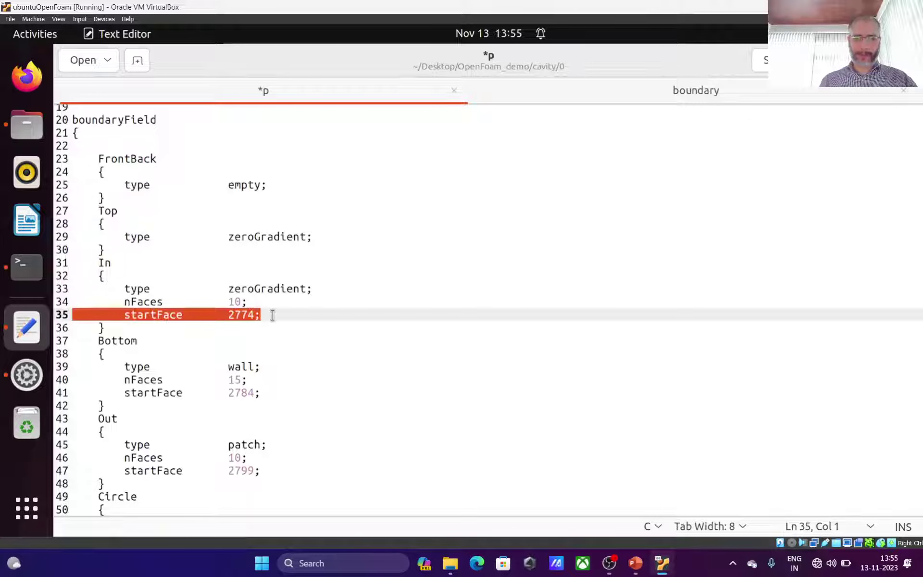
key(shift+Page_Up)
scroll(273, 314, down, 6)
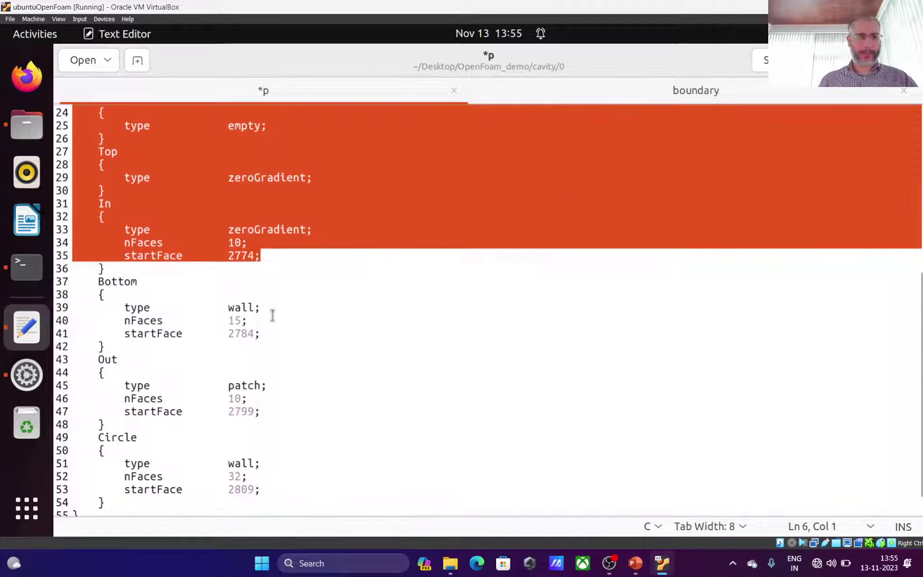
shift+click(124, 242)
key(BackSpace)
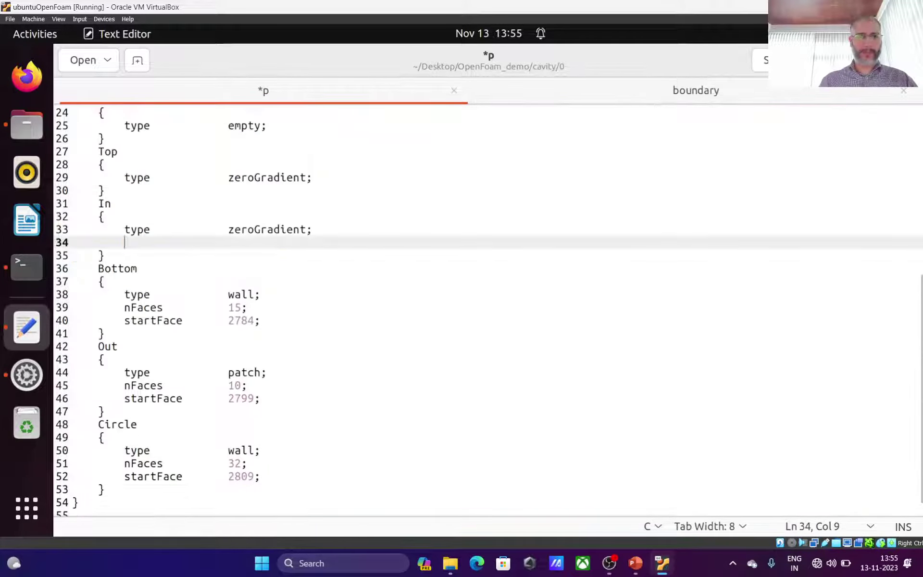
drag(125, 242, 313, 229)
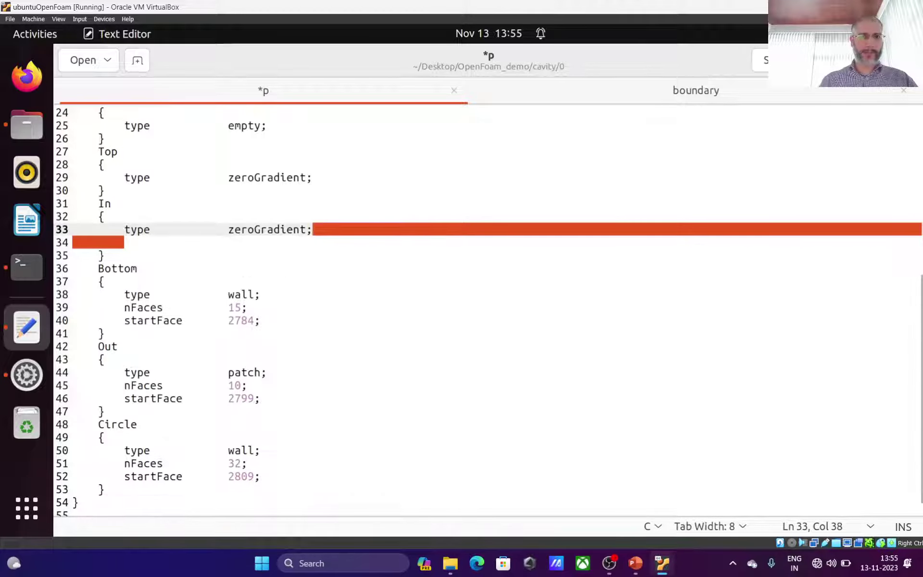
key(BackSpace)
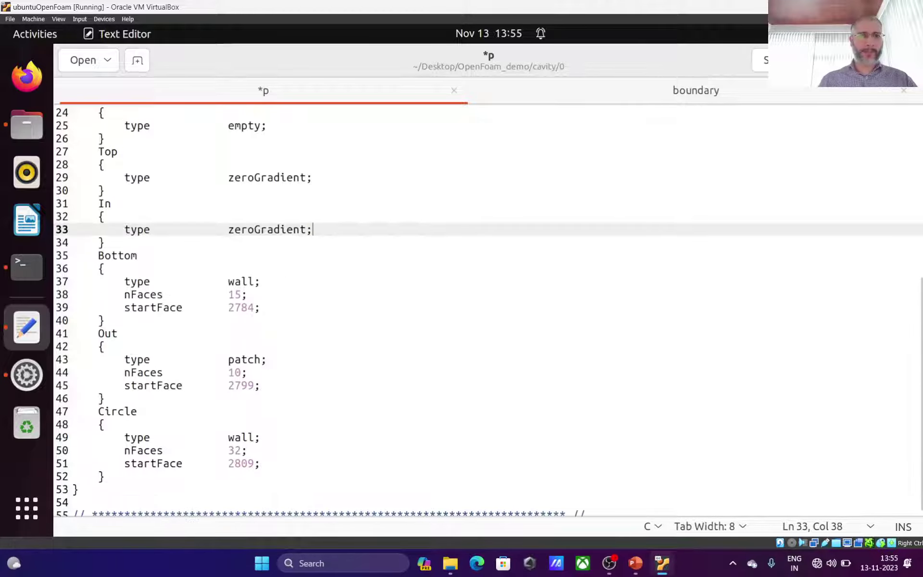
Set the Bottom patch type to zeroGradient and remove its nFaces and startFace lines.
double_click(241, 282)
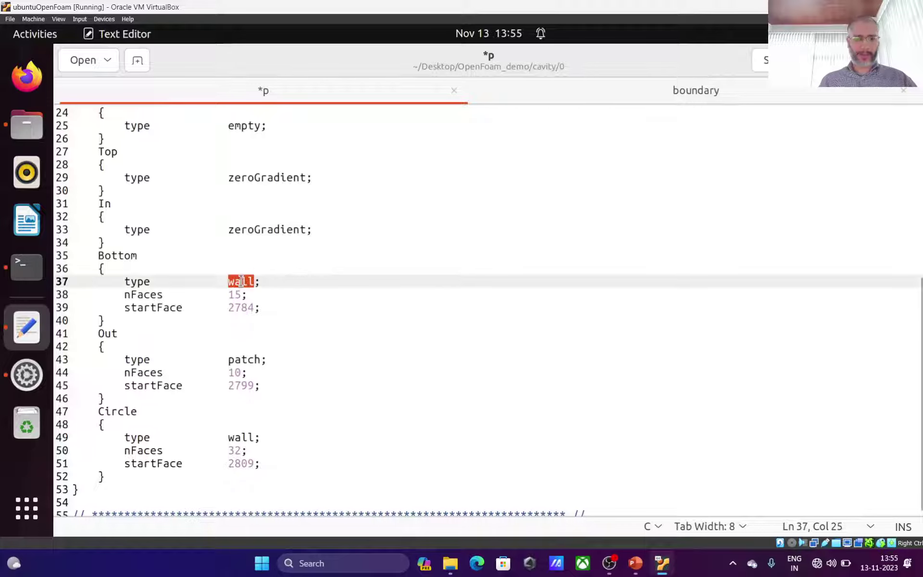
text(zeroGradient)
key(Down)
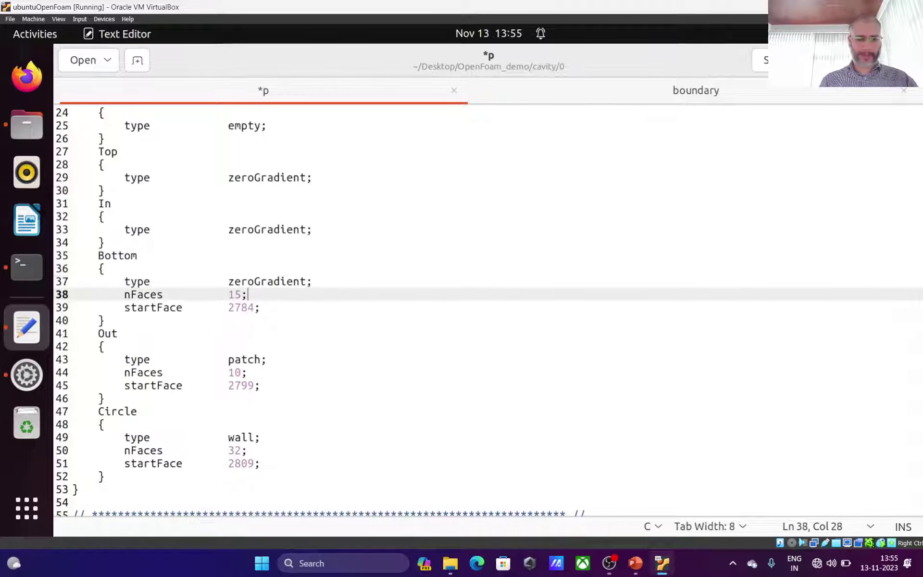
key(Home)
key(shift+Down)
key(shift+Down)
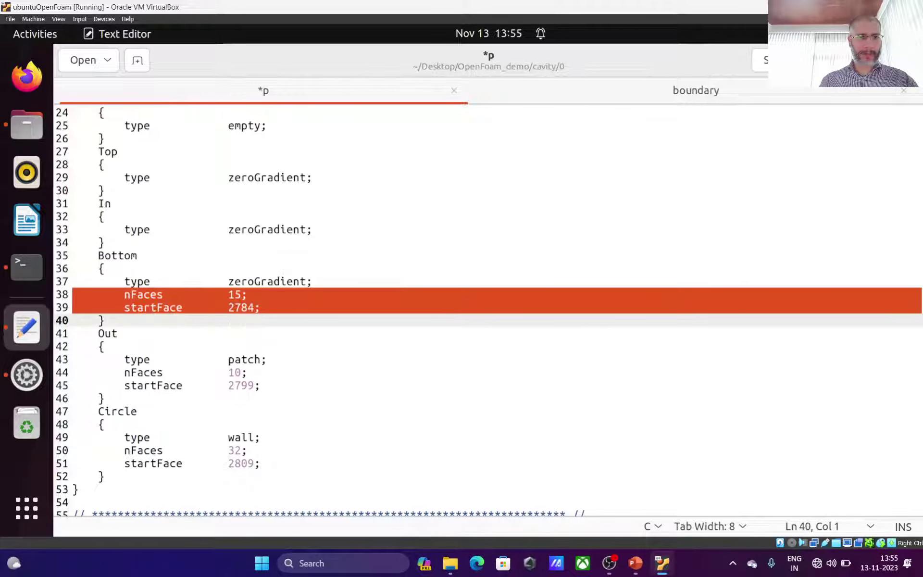
key(shift+Left)
key(BackSpace)
key(BackSpace)
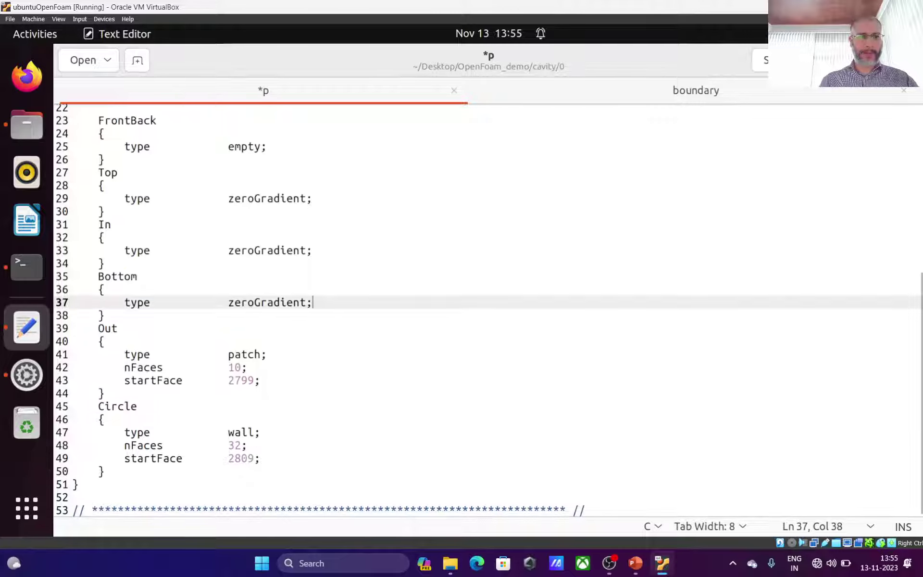
Set the Out patch type to fixedValue and remove its nFaces and startFace lines.
double_click(246, 355)
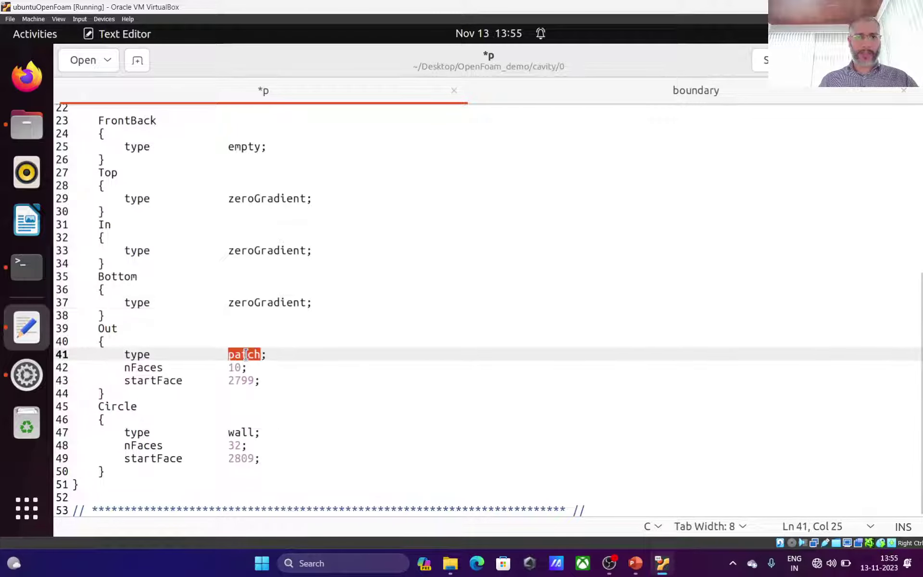
text(fixed)
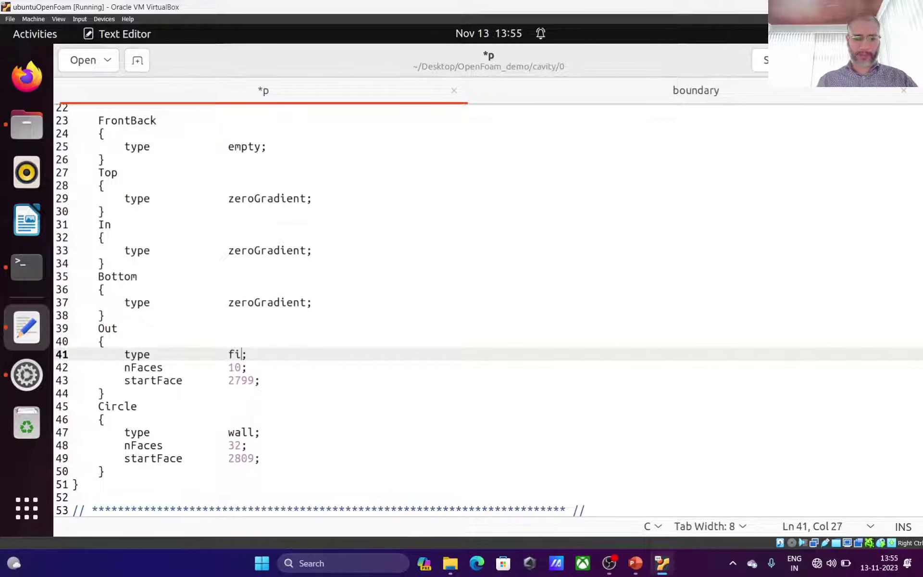
text(Valu)
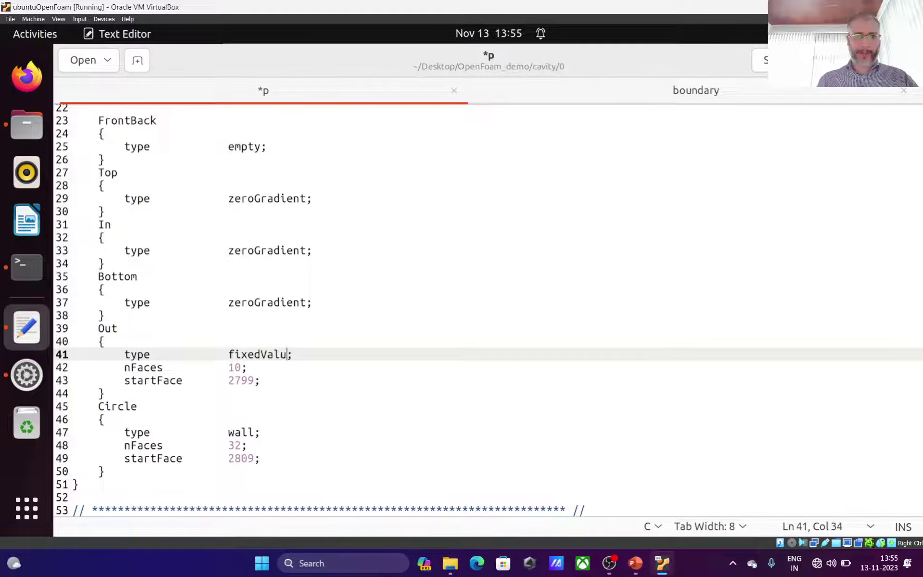
click(278, 383)
shift+click(118, 368)
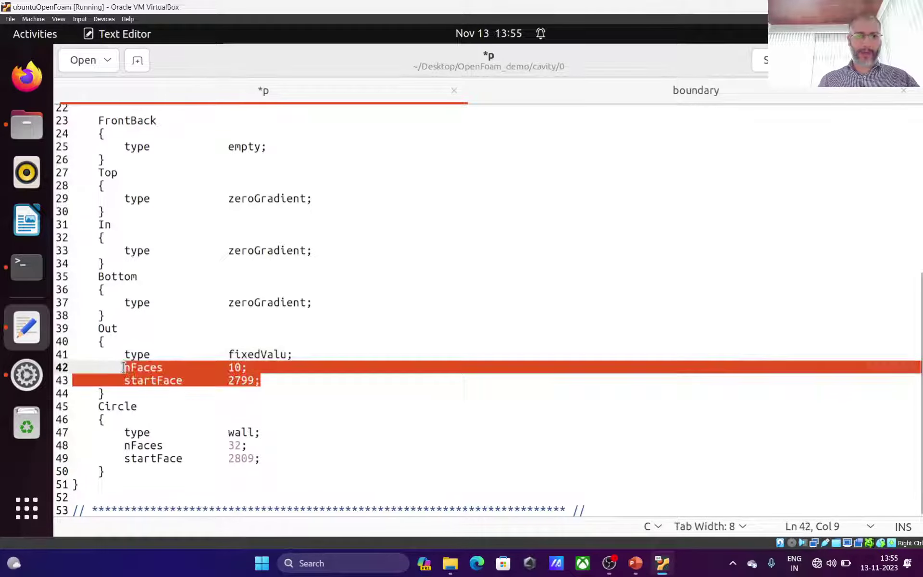
key(BackSpace)
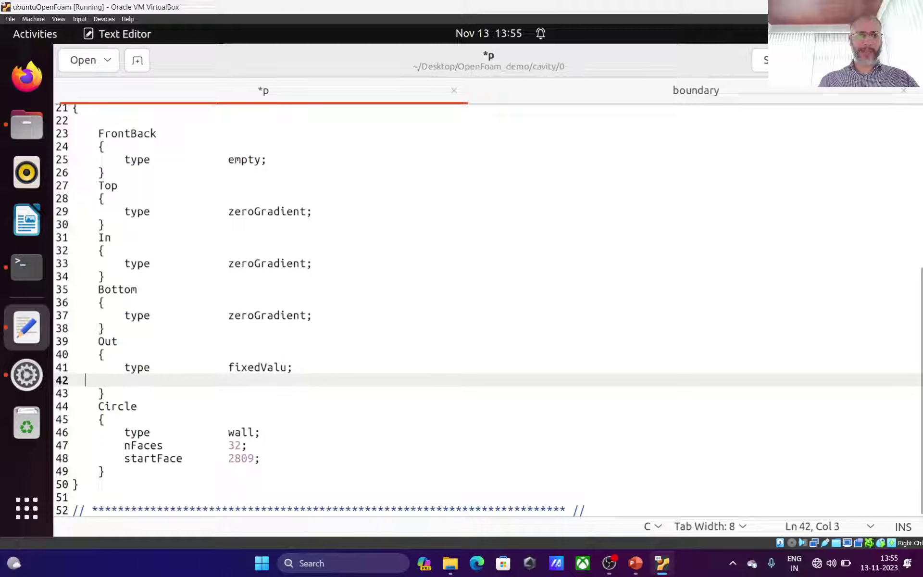
key(BackSpace)
key(BackSpace)
key(BackSpace)
key(Return)
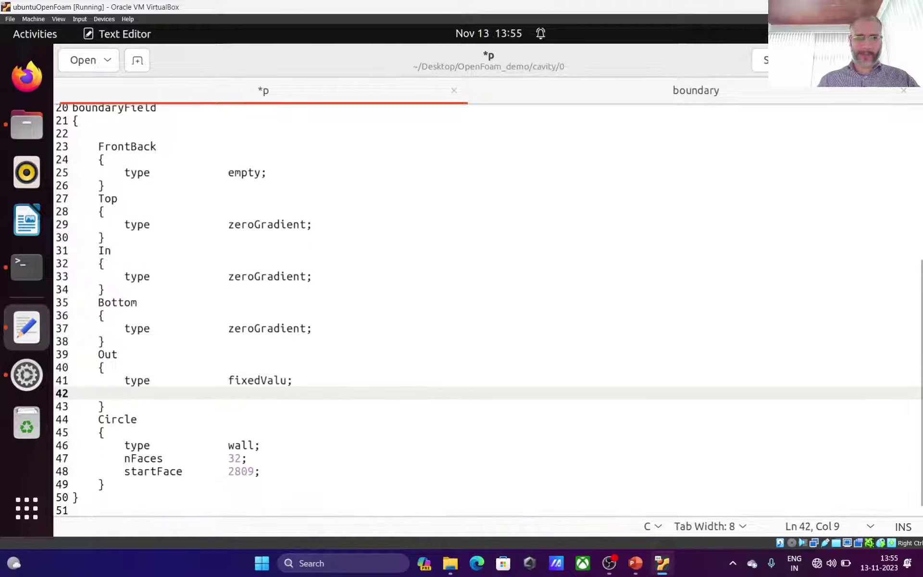
click(294, 380)
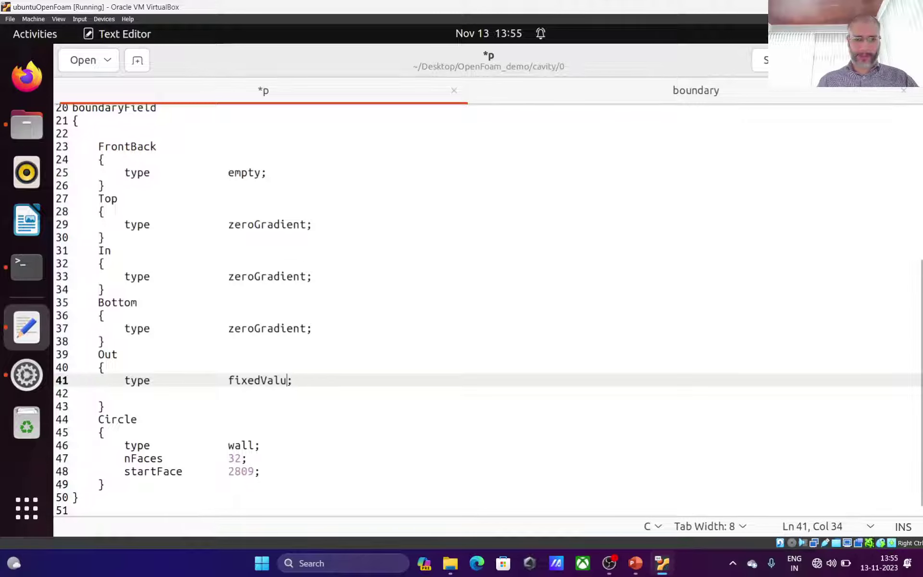
text(e)
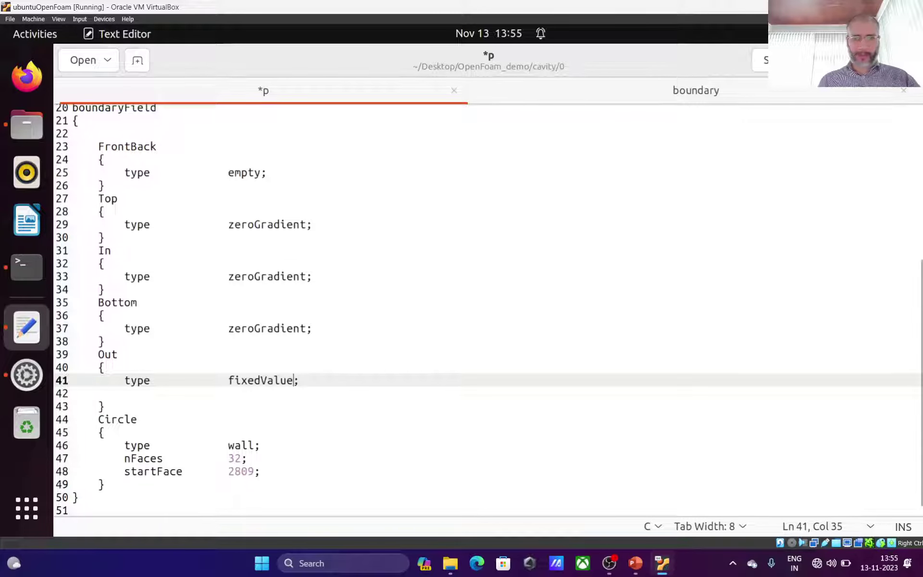
Check the pressure boundary conditions on the PowerPoint slide, and add a value entry of uniform 0 to the Out patch in the p file.
click(635, 563)
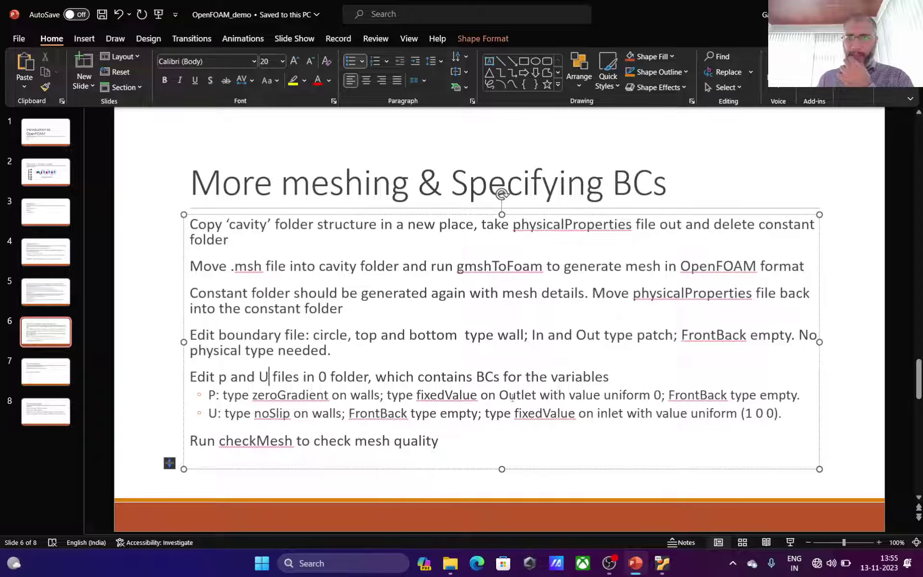
click(662, 563)
click(352, 386)
key(Return)
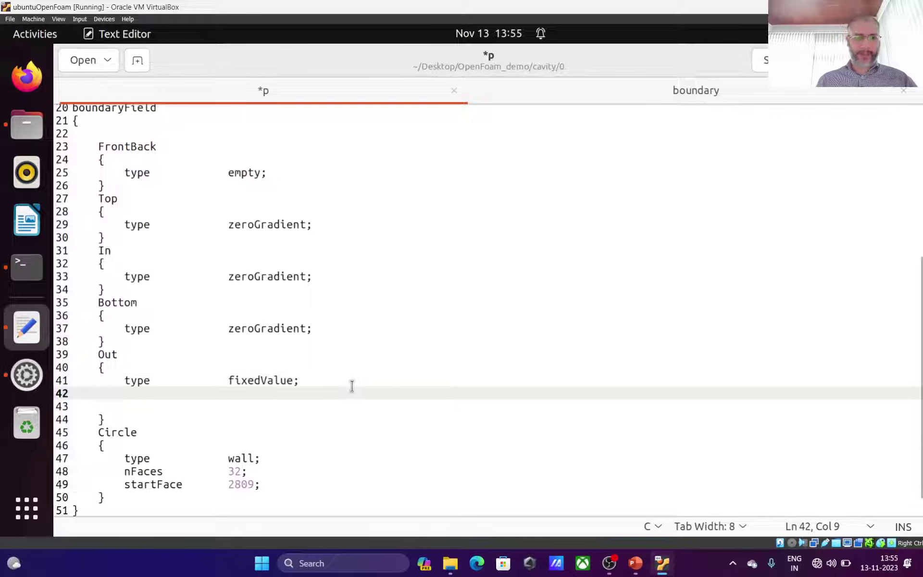
text(value)
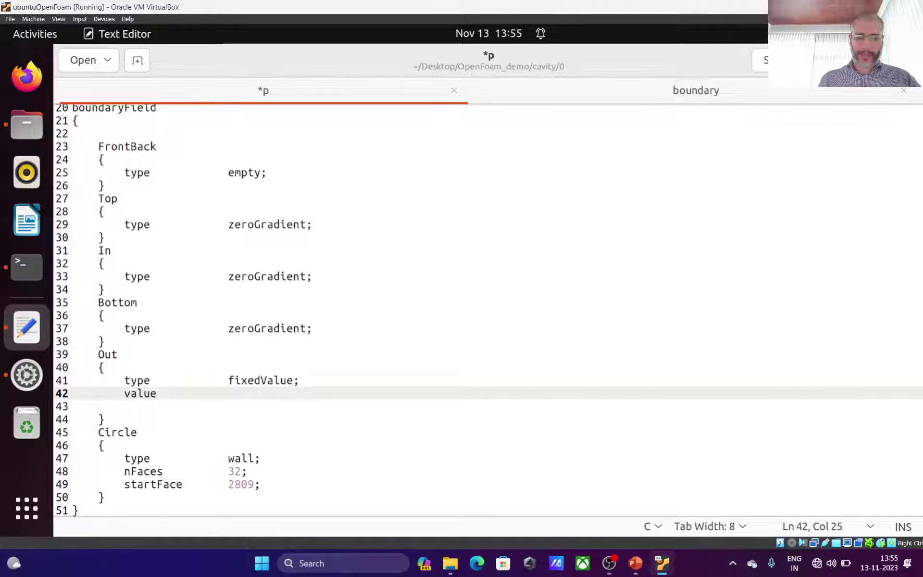
text(uniform)
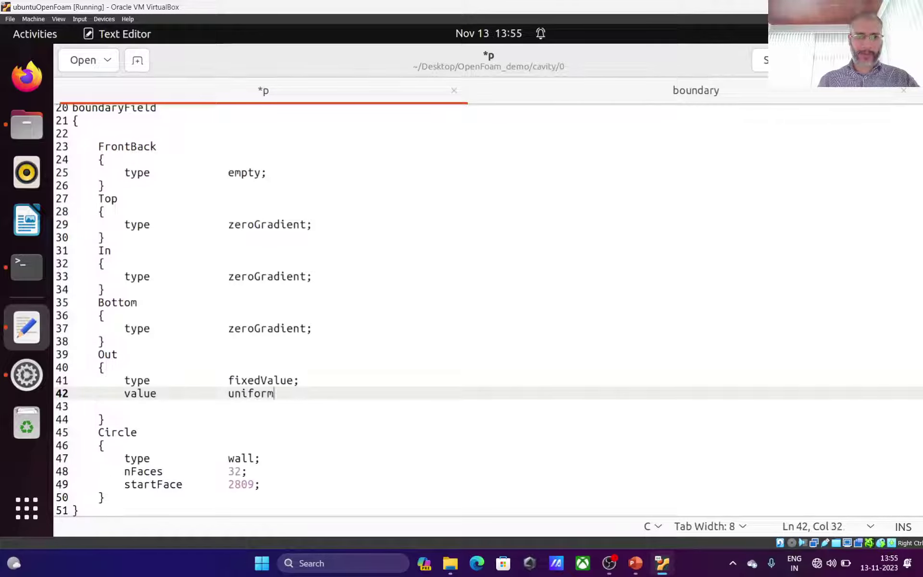
text( 0;)
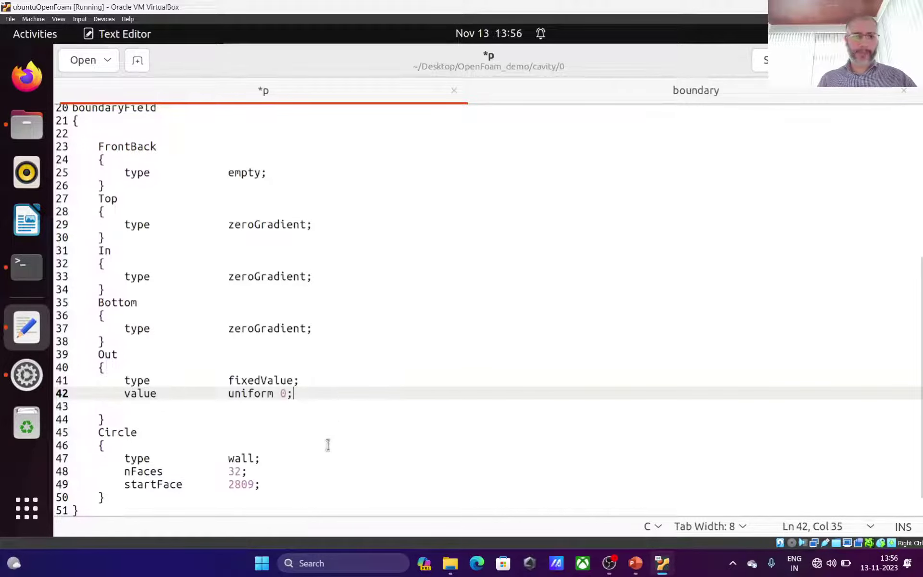
Set the Circle patch type to zeroGradient.
double_click(246, 458)
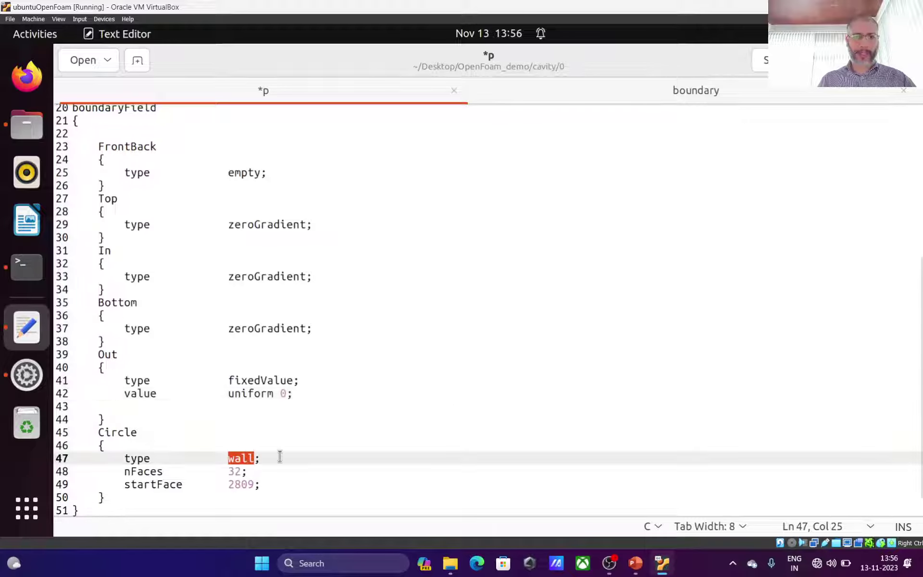
text(zero)
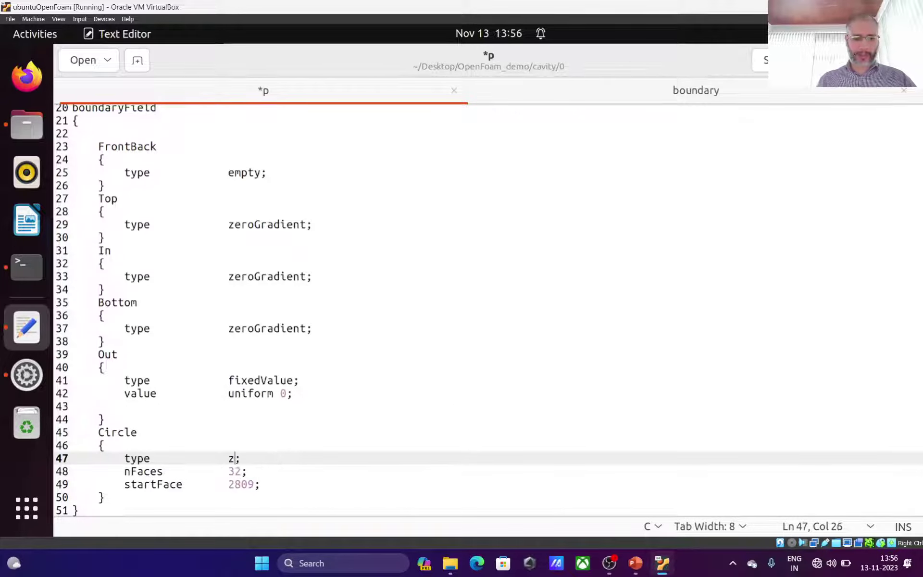
text(Gradient)
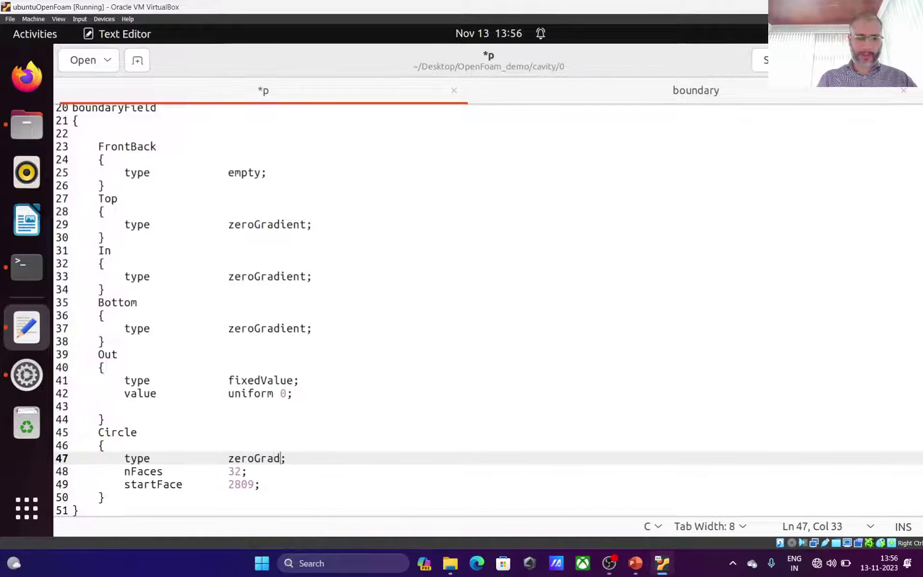
Remove the nFaces and startFace lines from the Circle patch and save the p file.
key(Down)
key(Down)
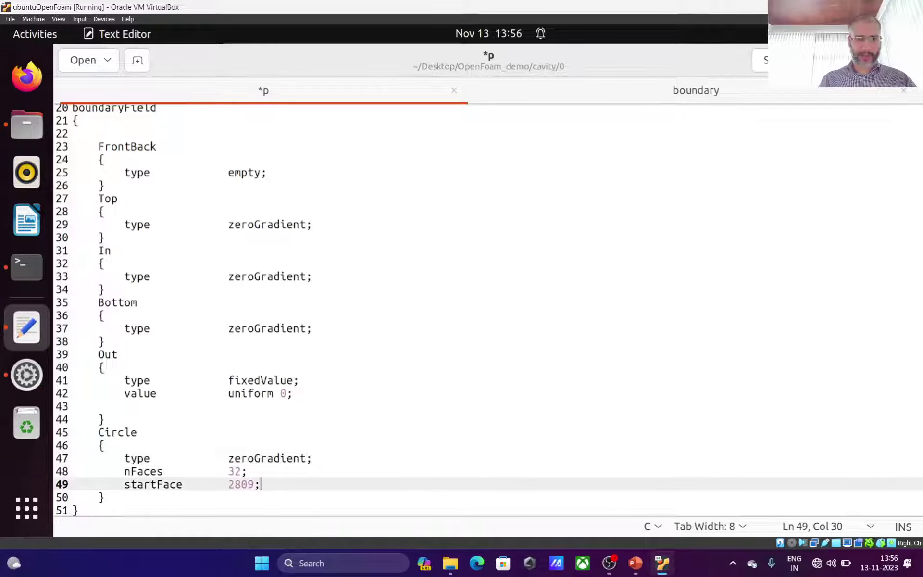
key(shift+Home)
key(shift+Up)
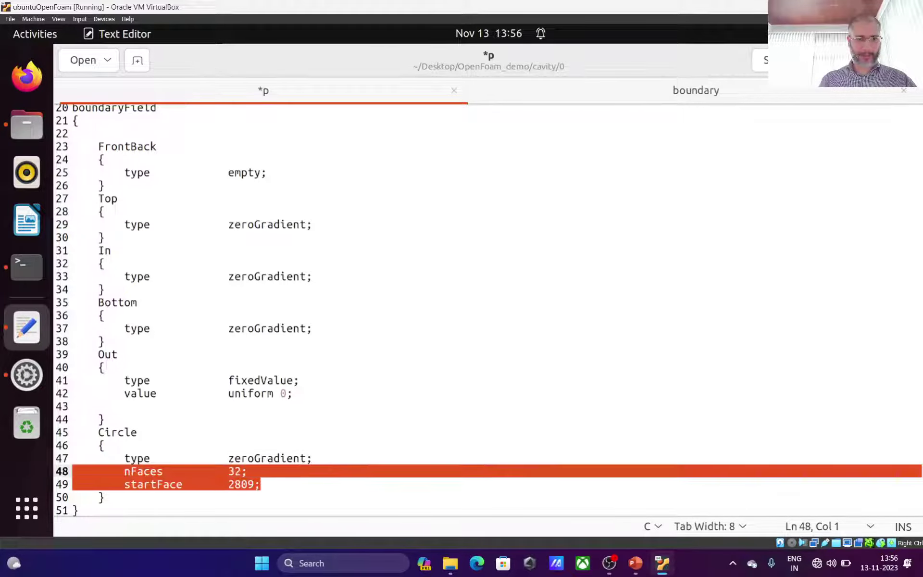
key(BackSpace)
key(BackSpace)
key(ctrl+s)
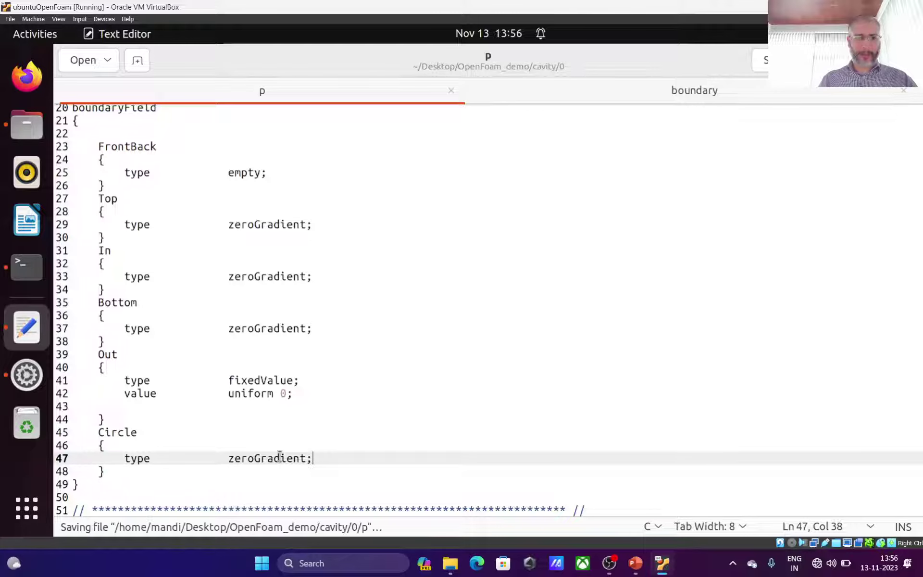
Review the dimensions and internalField entries near the beginning of the p file.
scroll(279, 456, up, 4)
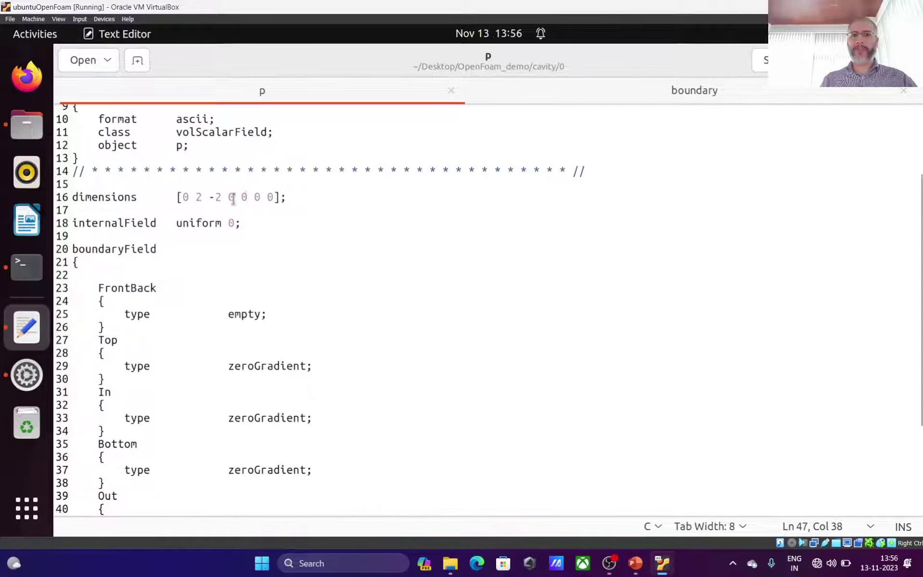
click(250, 223)
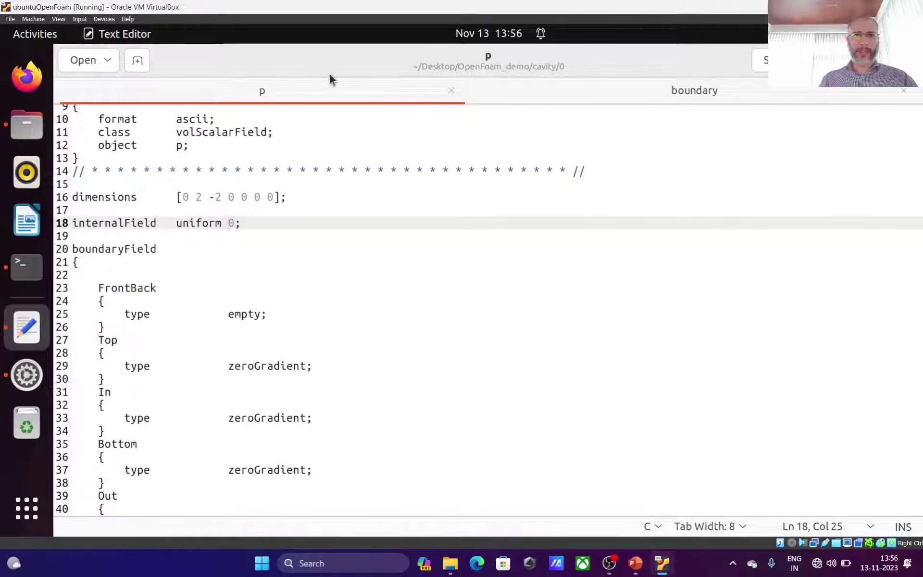
Open the U file from the cavity case's 0 folder.
key(alt+Tab)
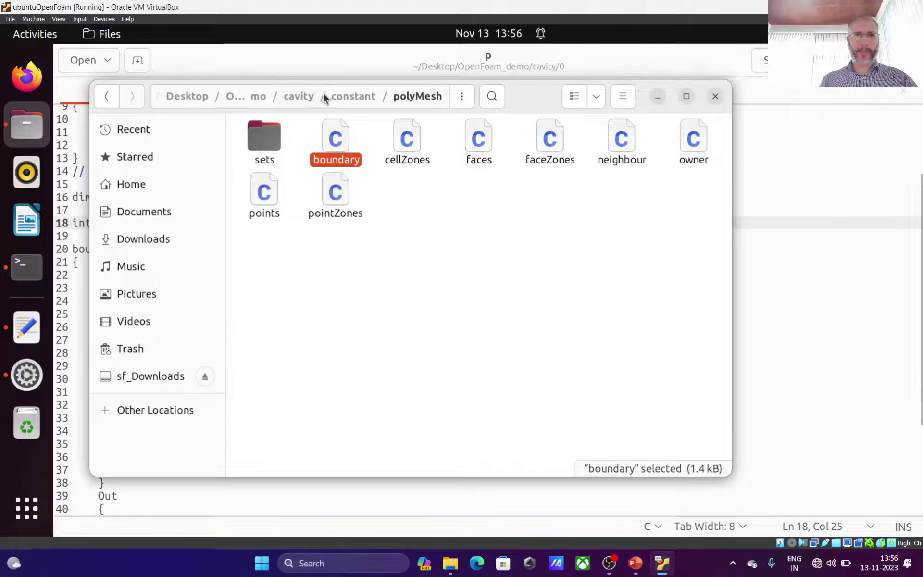
click(346, 97)
click(305, 99)
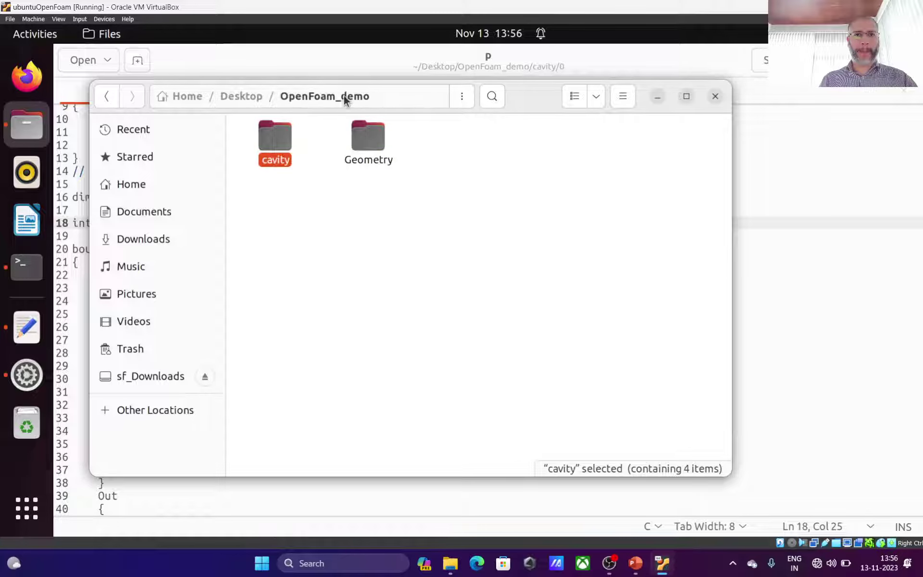
double_click(278, 141)
double_click(275, 141)
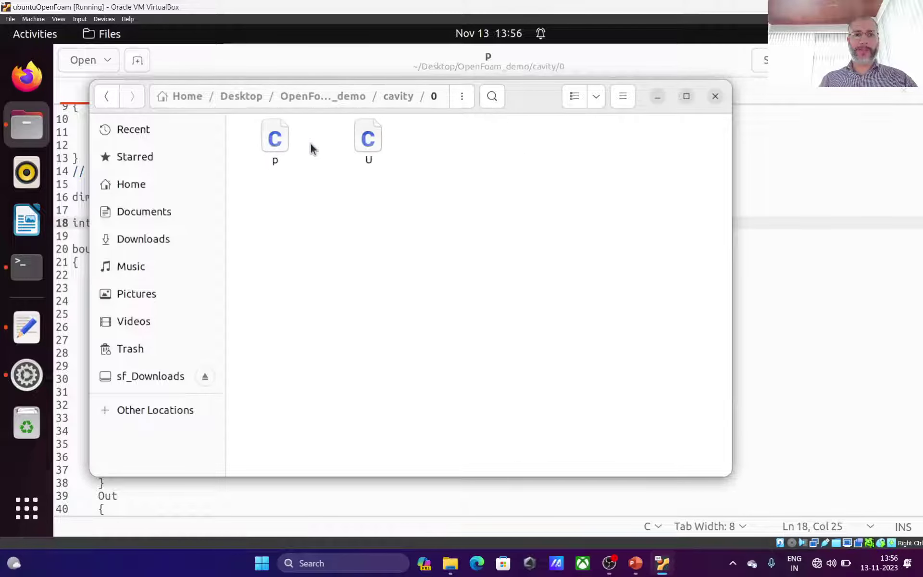
double_click(369, 142)
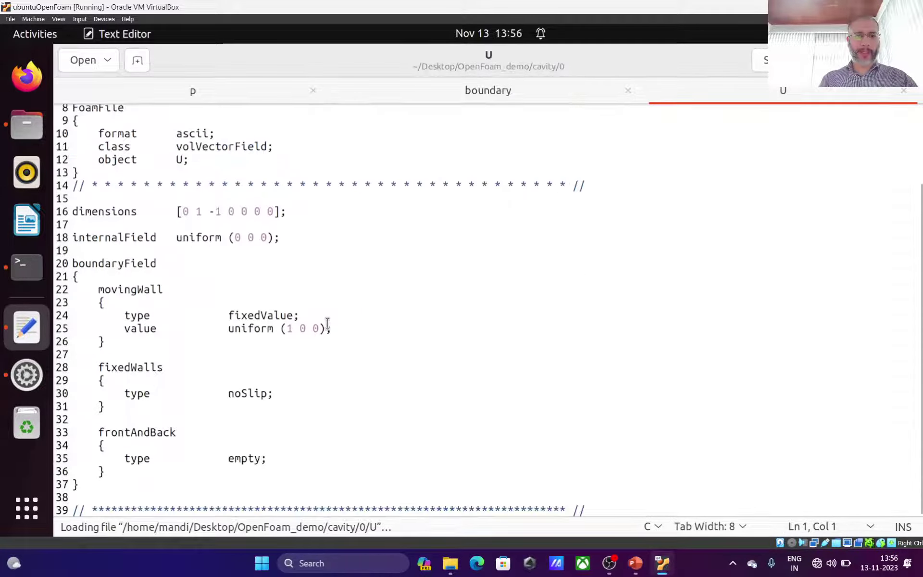
Copy the FrontBack through Circle patch entries from the p file and paste them below the frontAndBack entry in the U file.
click(269, 92)
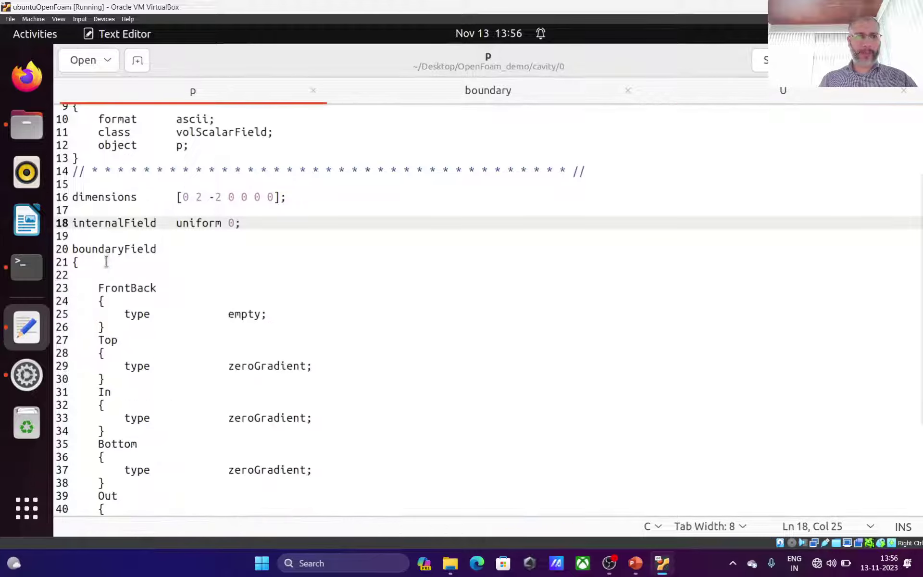
click(97, 288)
scroll(230, 398, down, 4)
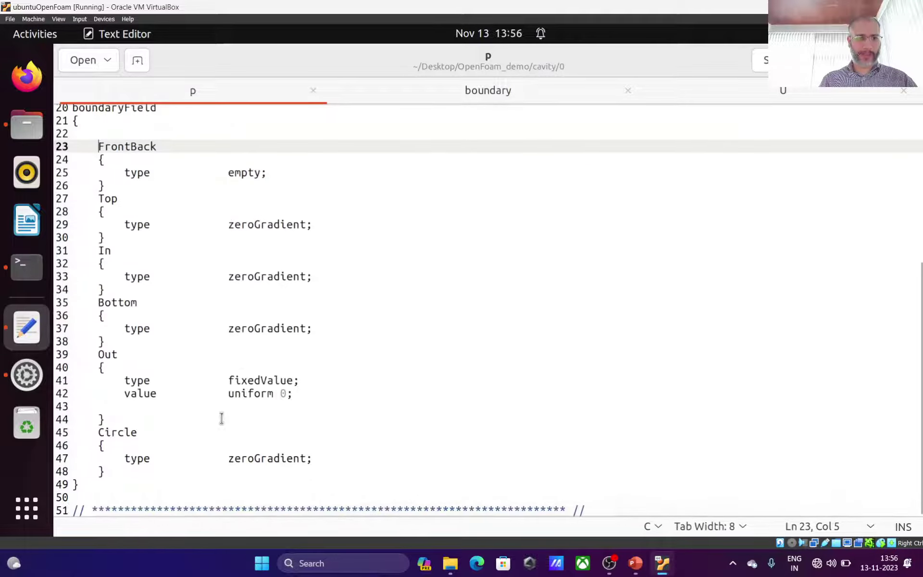
shift+click(165, 479)
key(shift+Up)
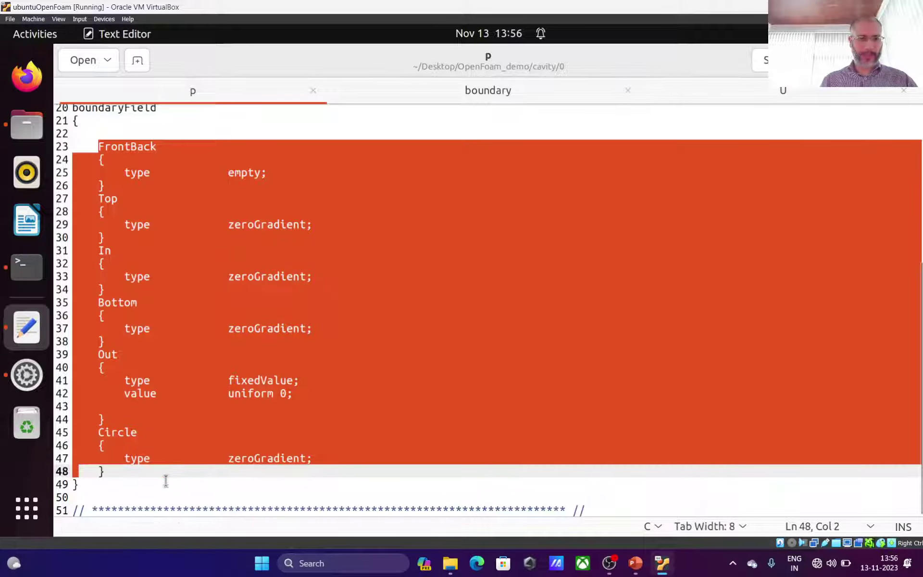
key(shift+End)
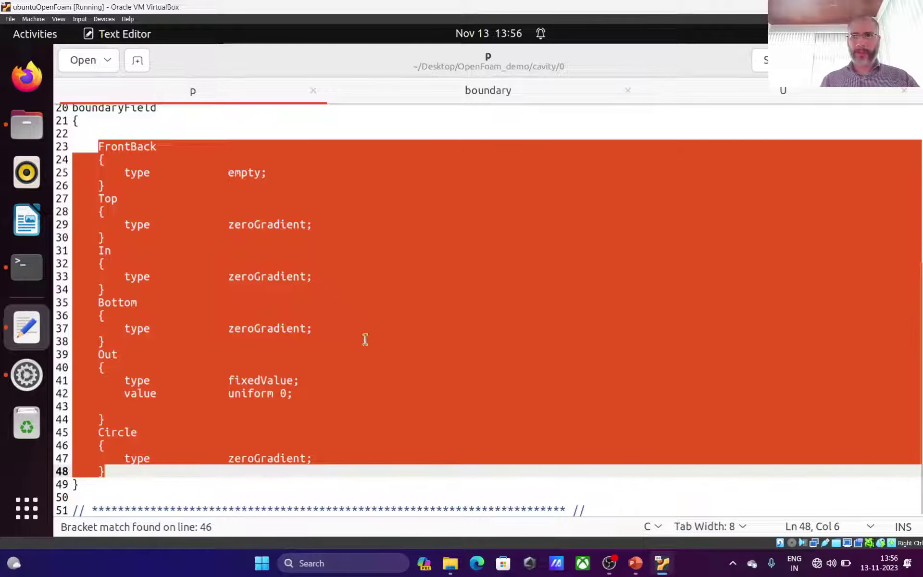
click(692, 96)
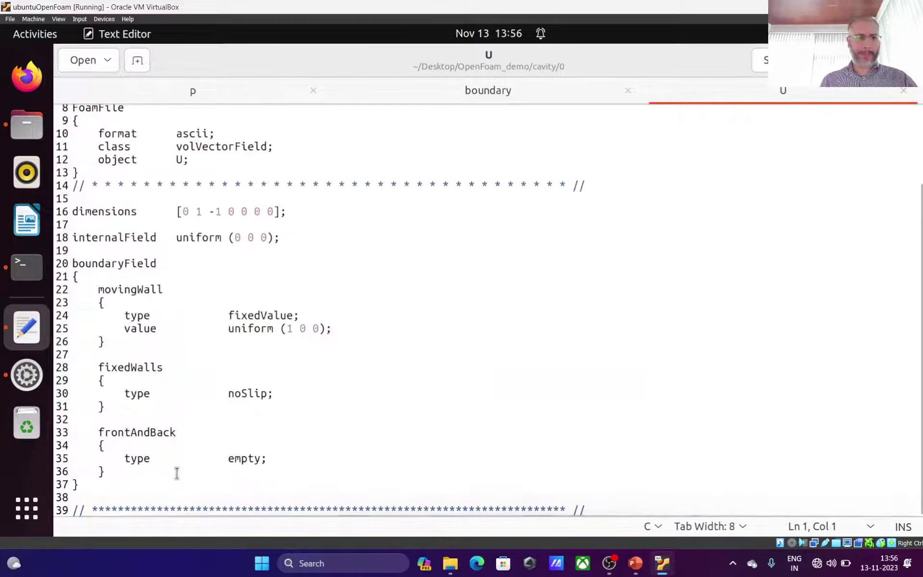
click(176, 472)
key(Return)
key(Return)
key(ctrl+v)
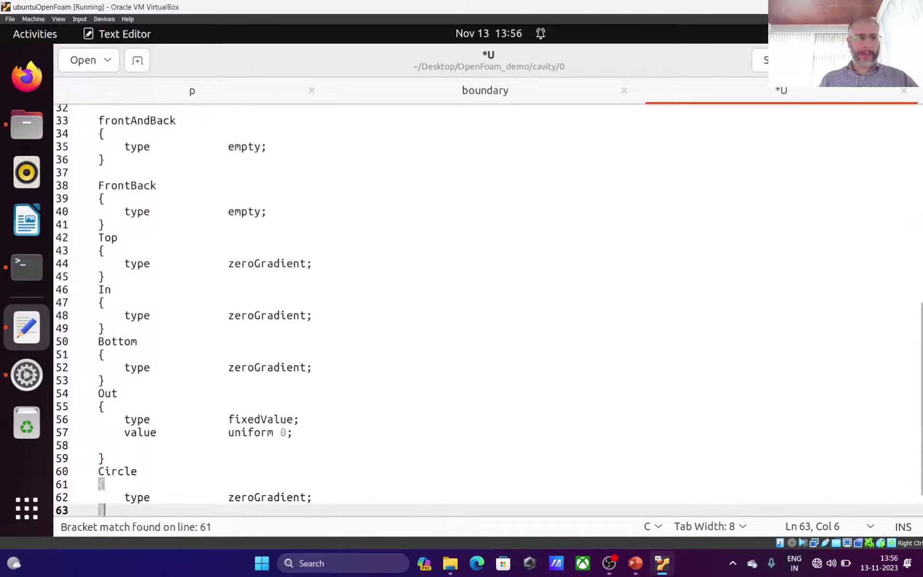
Delete the original frontAndBack entry and its surplus blank lines from the U file.
scroll(151, 343, up, 3)
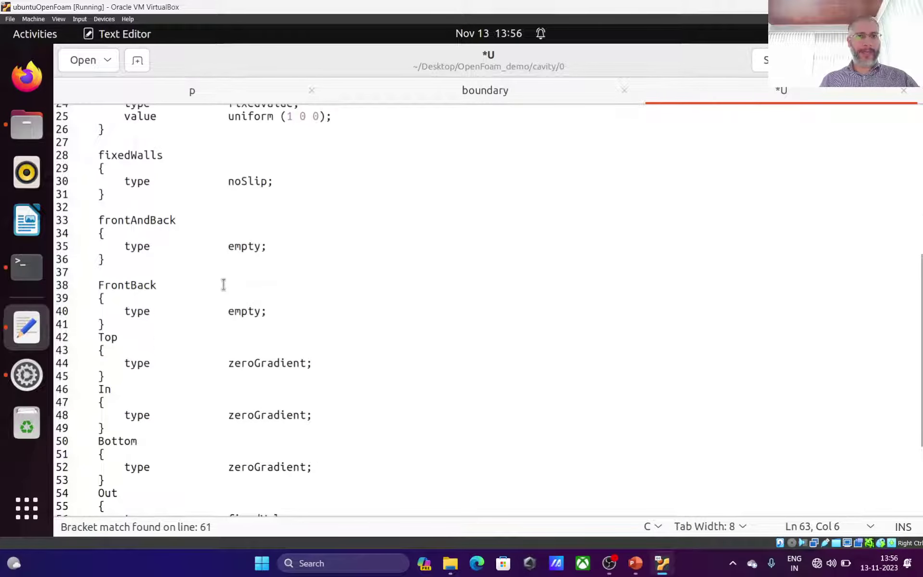
drag(98, 220, 200, 257)
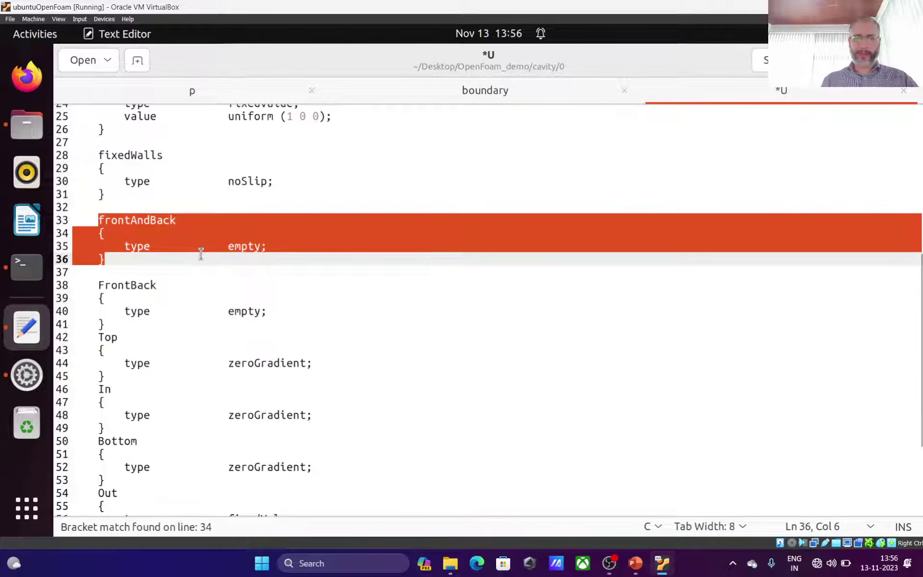
key(Delete)
key(BackSpace)
key(BackSpace)
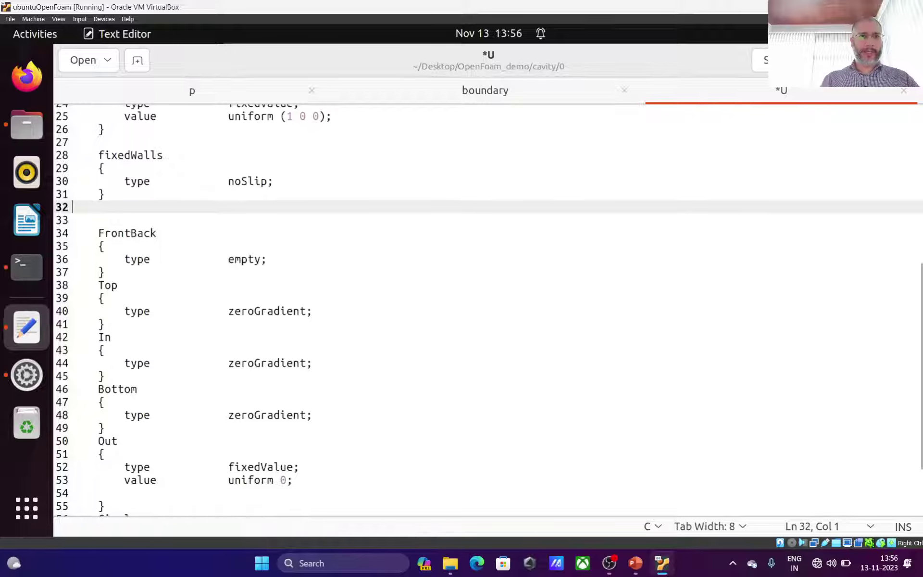
Copy the noSlip keyword from the fixedWalls entry, and delete that entry from the U file.
scroll(294, 237, up, 1)
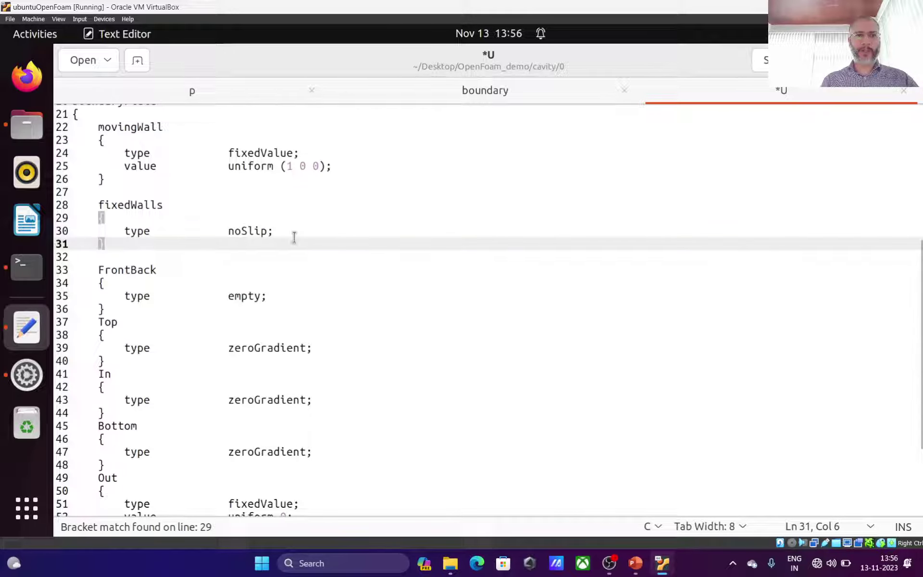
click(241, 230)
double_click(243, 230)
key(ctrl+c)
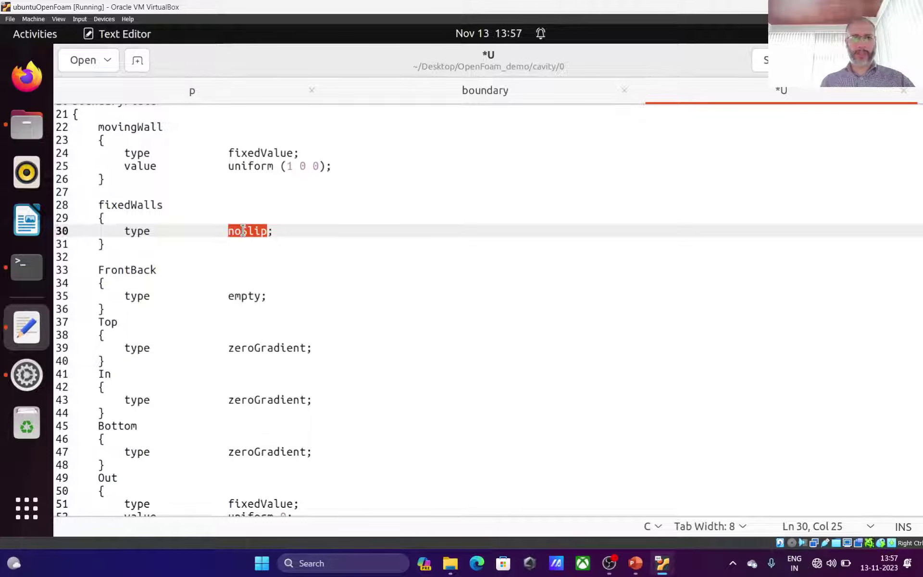
click(211, 252)
shift+click(84, 207)
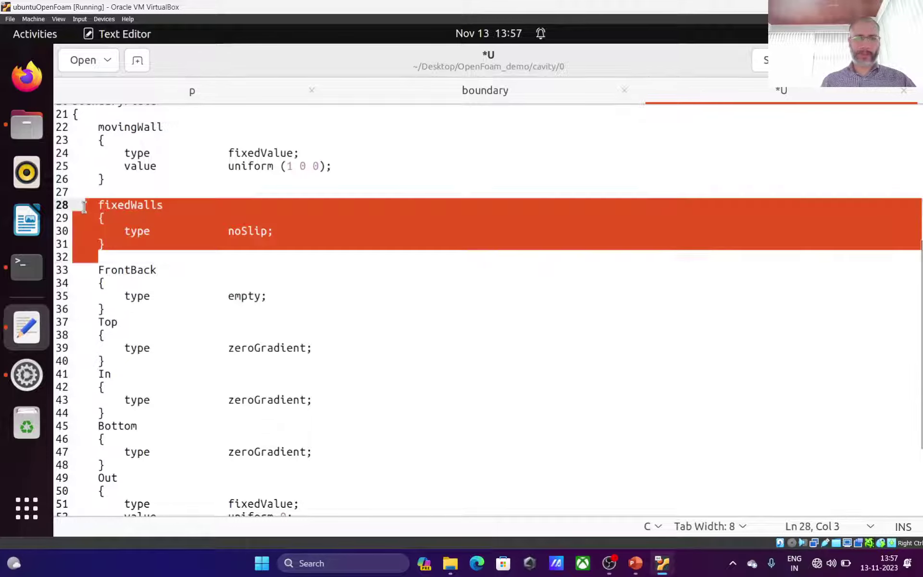
key(Delete)
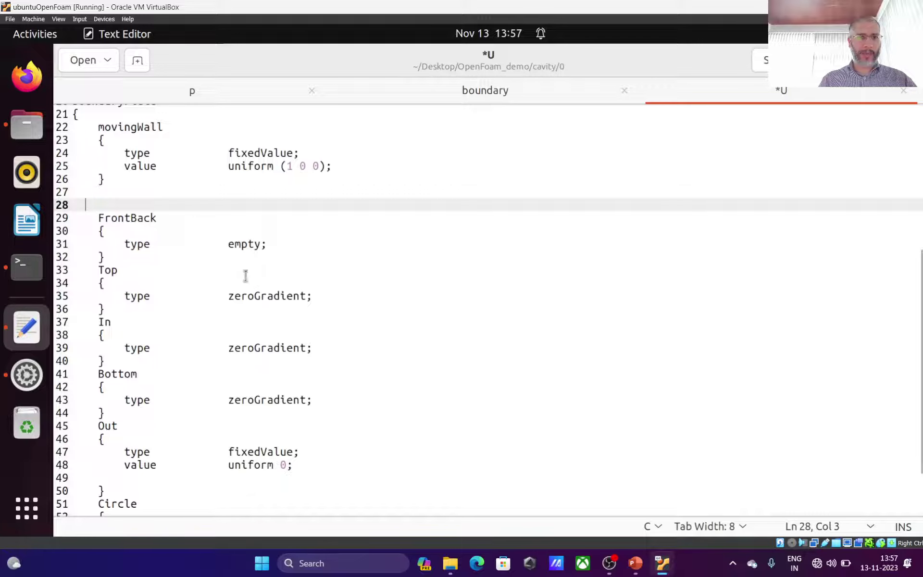
Set the Top, Bottom and Circle patch types to noSlip in the U file.
double_click(254, 294)
key(ctrl+v)
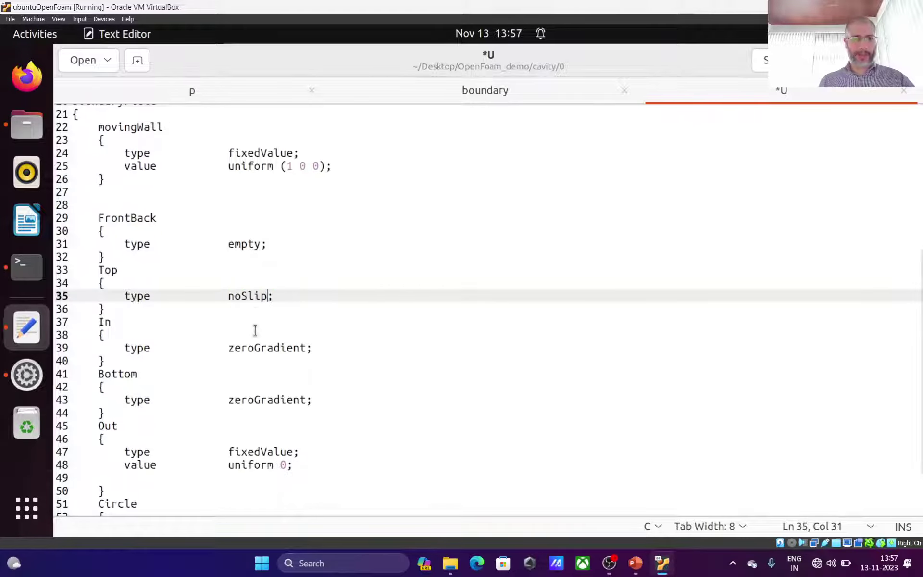
double_click(254, 347)
double_click(258, 399)
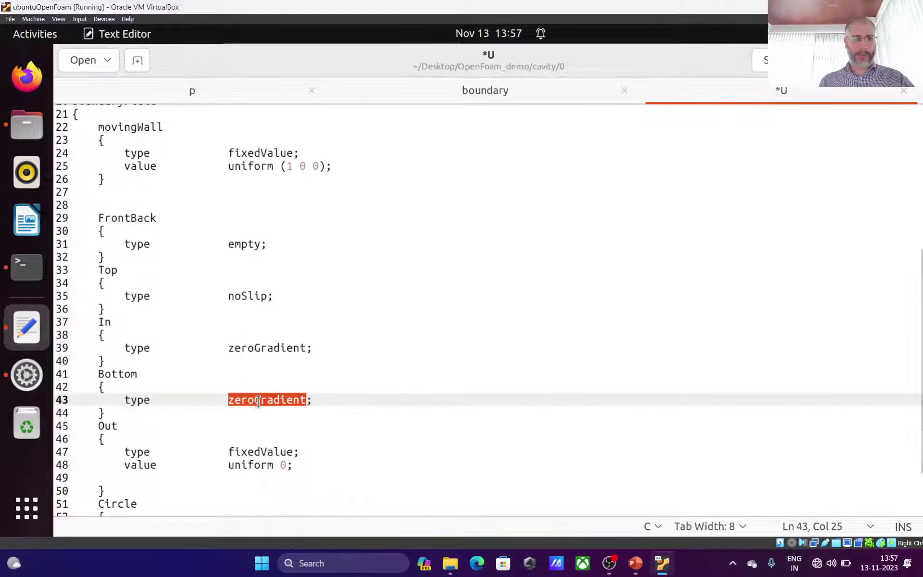
key(ctrl+v)
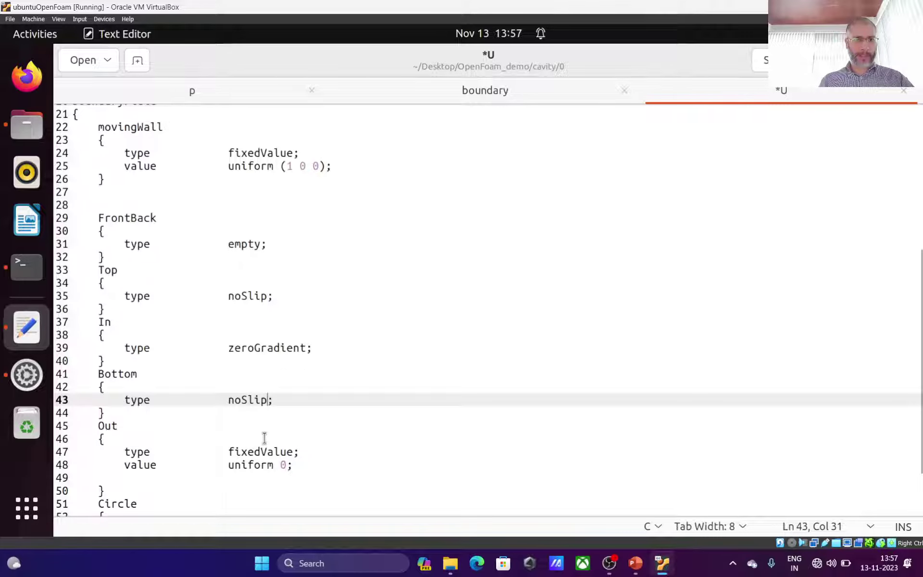
scroll(259, 446, down, 2)
double_click(261, 458)
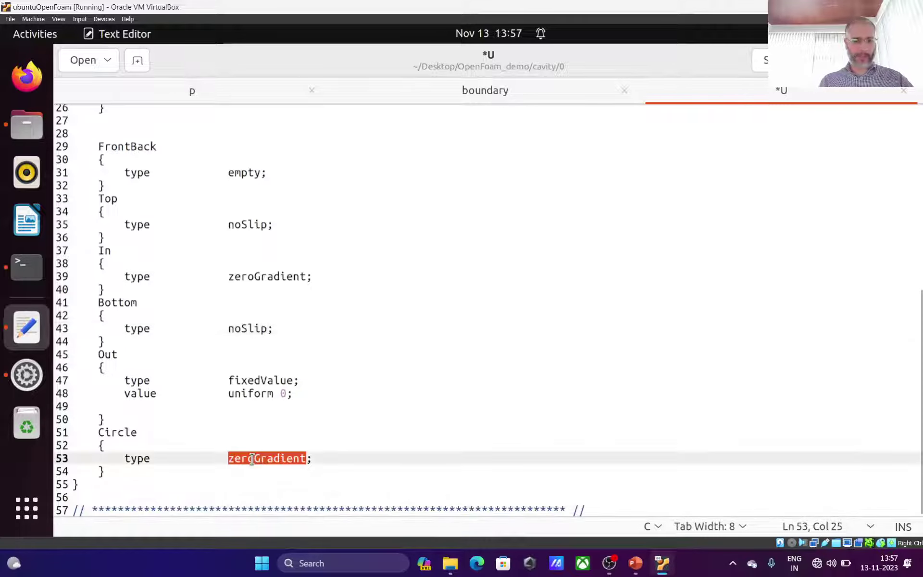
text(noSlip;)
Remove the value line from the Out patch in the U file.
click(337, 390)
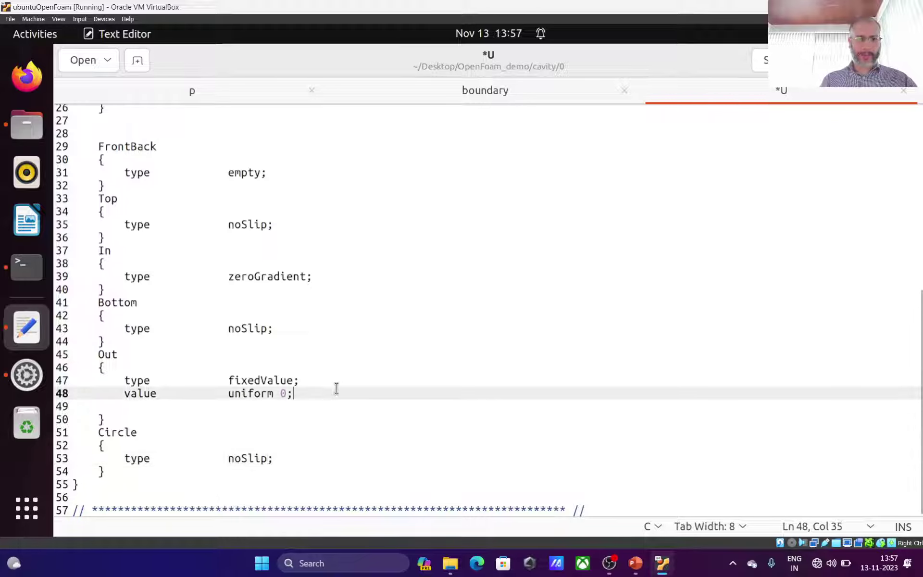
key(shift+Left)
key(shift+Left)
key(shift+Home)
key(shift+Left)
key(shift+Left)
key(shift+Left)
key(shift+Left)
key(shift+Left)
key(shift+Left)
key(shift+Left)
key(shift+Left)
key(shift+Left)
key(shift+Left)
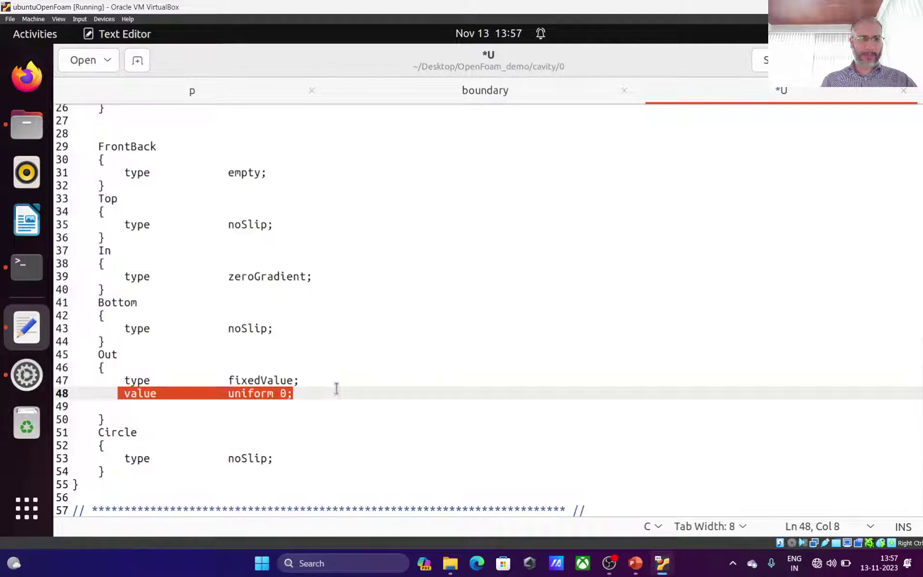
key(shift+Right)
key(BackSpace)
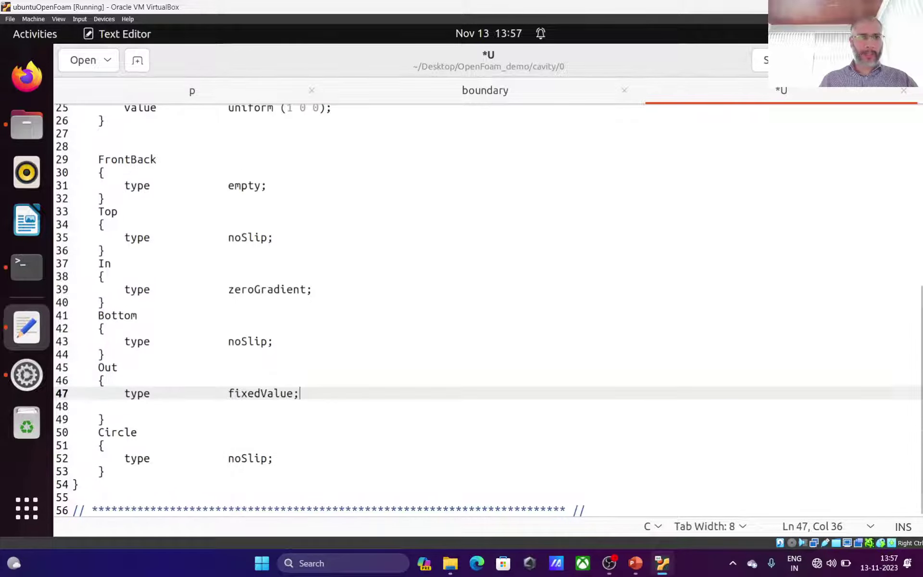
Set the In patch type to fixedValue in the U file.
scroll(337, 388, up, 4)
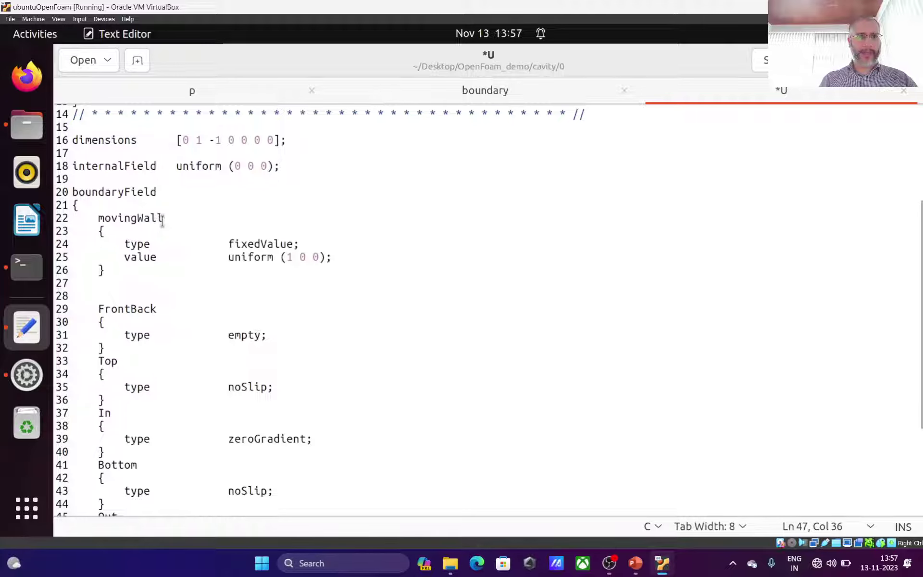
scroll(200, 313, down, 2)
double_click(257, 390)
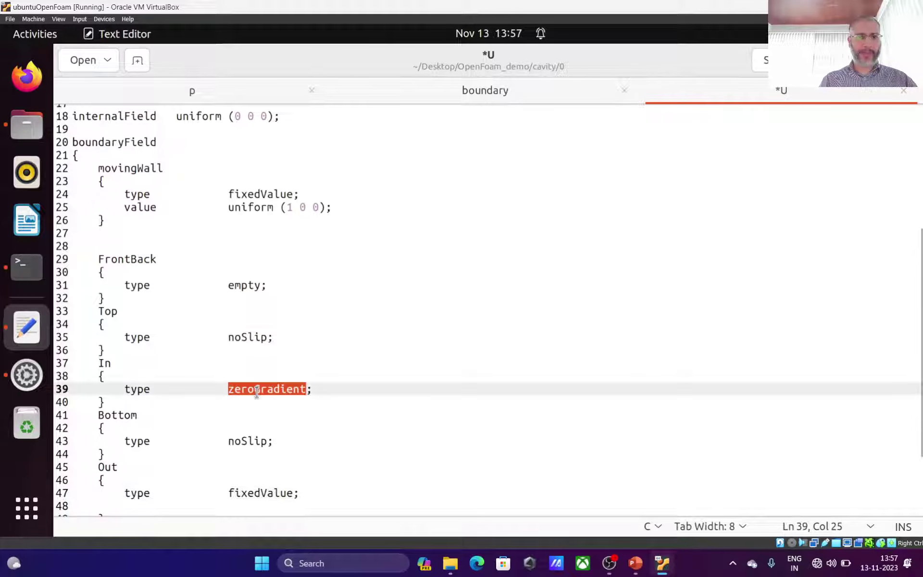
text(fixed)
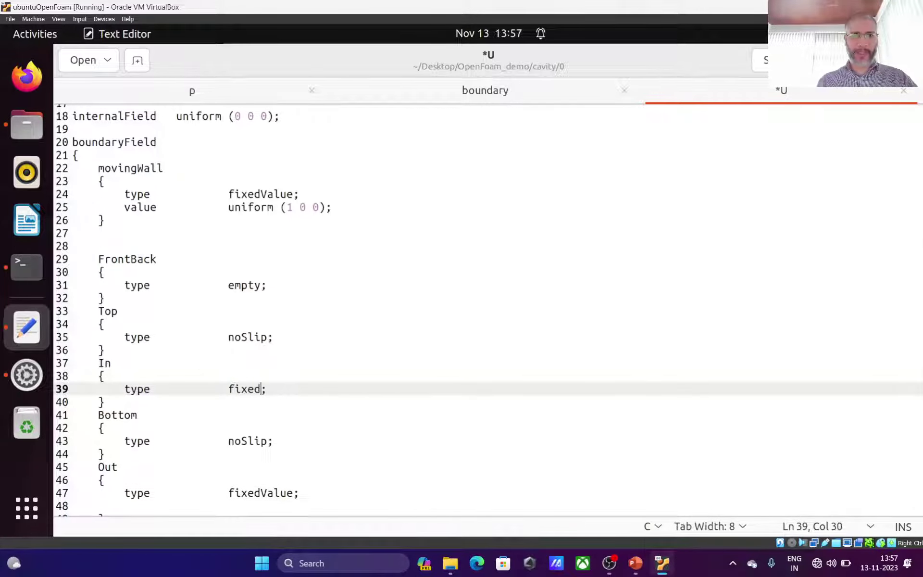
text(Value)
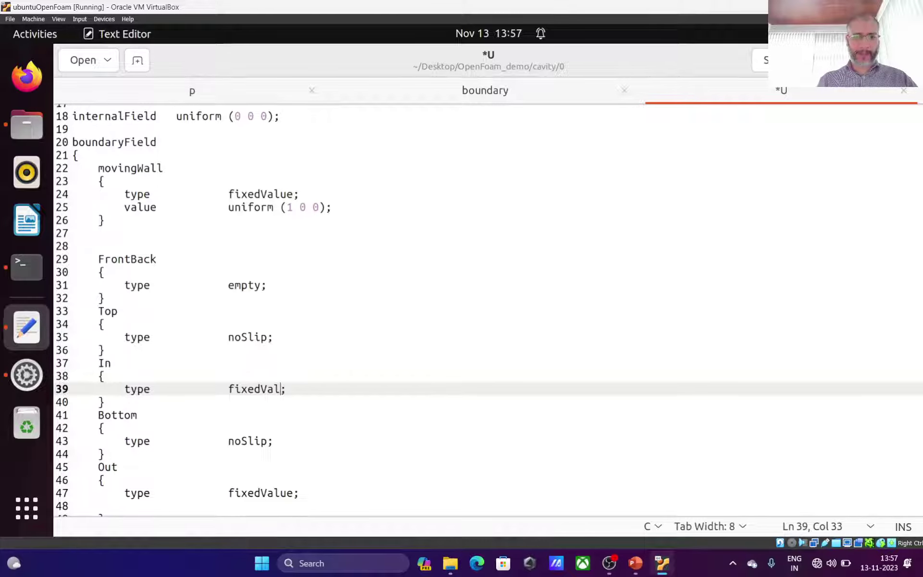
key(Down)
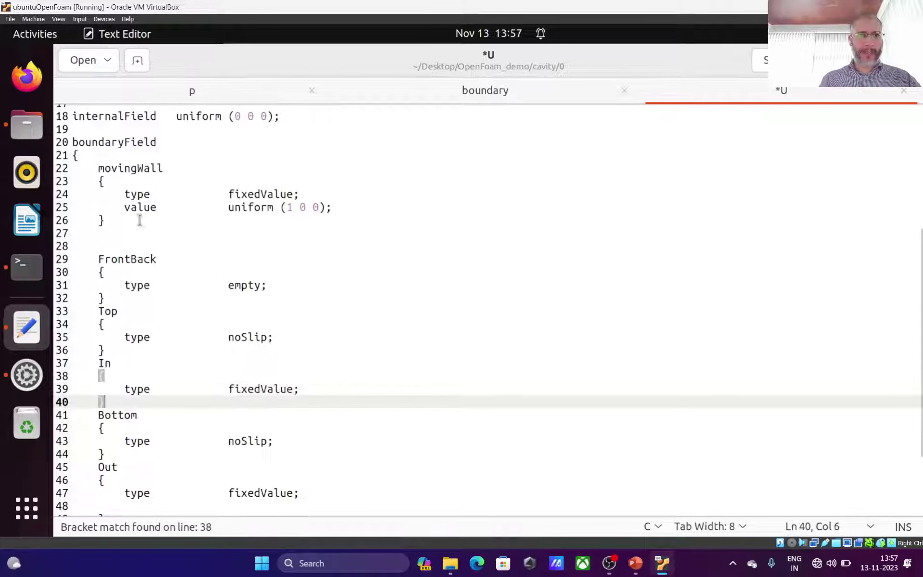
Copy the movingWall value line, uniform (1 0 0), into the In patch below its type.
click(124, 207)
shift+click(354, 205)
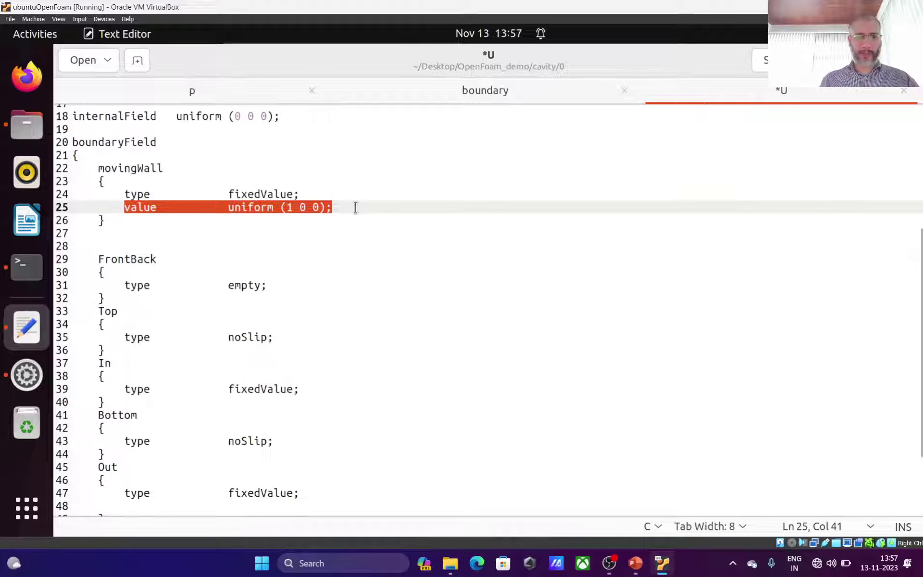
key(ctrl+c)
click(310, 389)
key(Return)
key(ctrl+v)
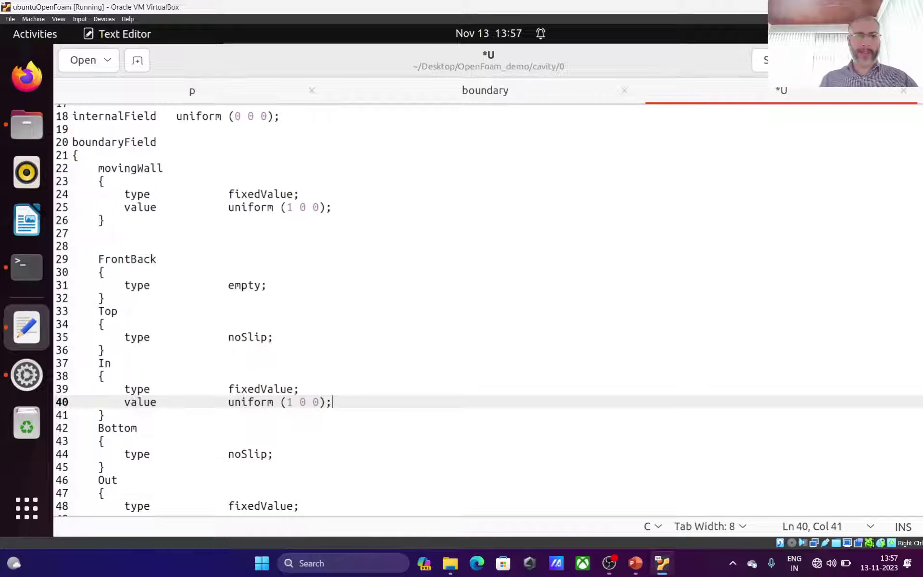
Delete the movingWall entry from boundaryField and save the U file.
click(126, 233)
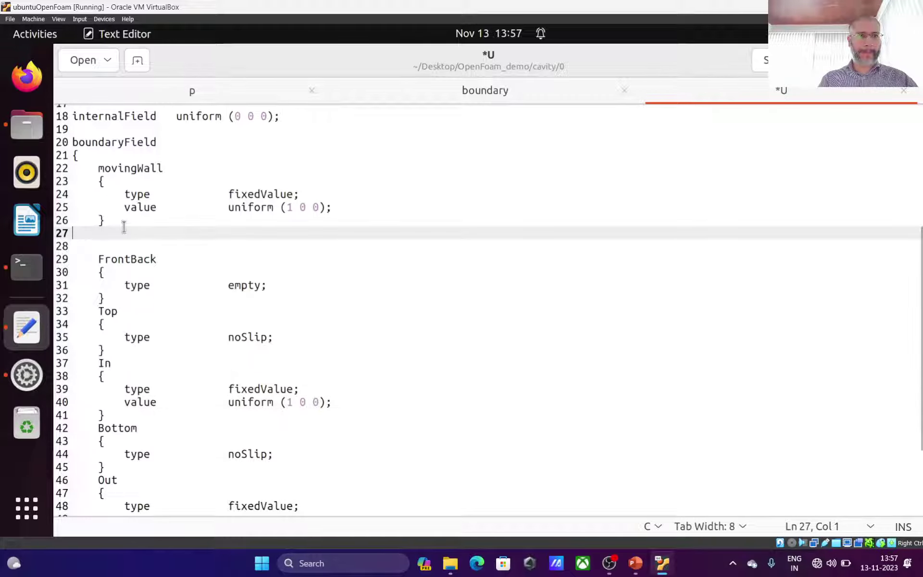
shift+click(85, 180)
key(shift+Up)
key(shift+Left)
key(shift+Left)
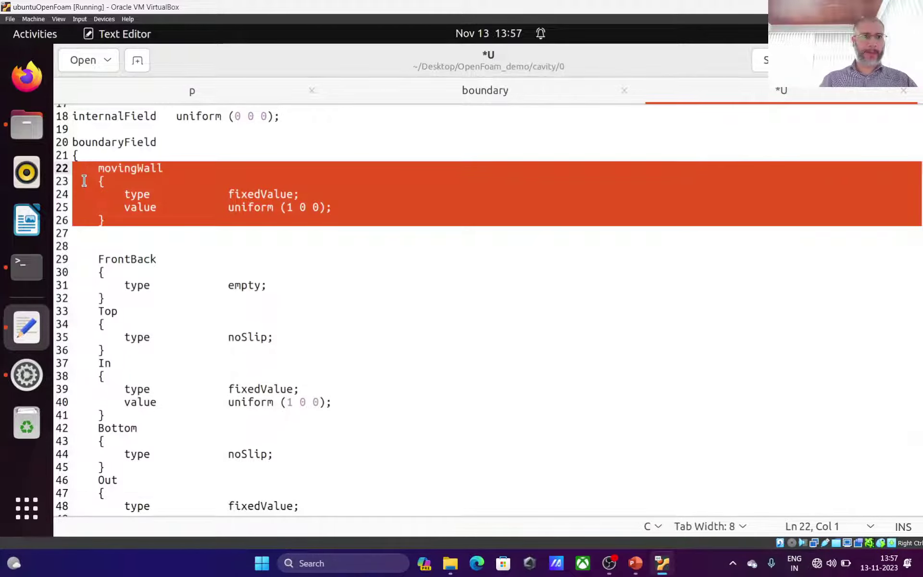
key(BackSpace)
key(BackSpace)
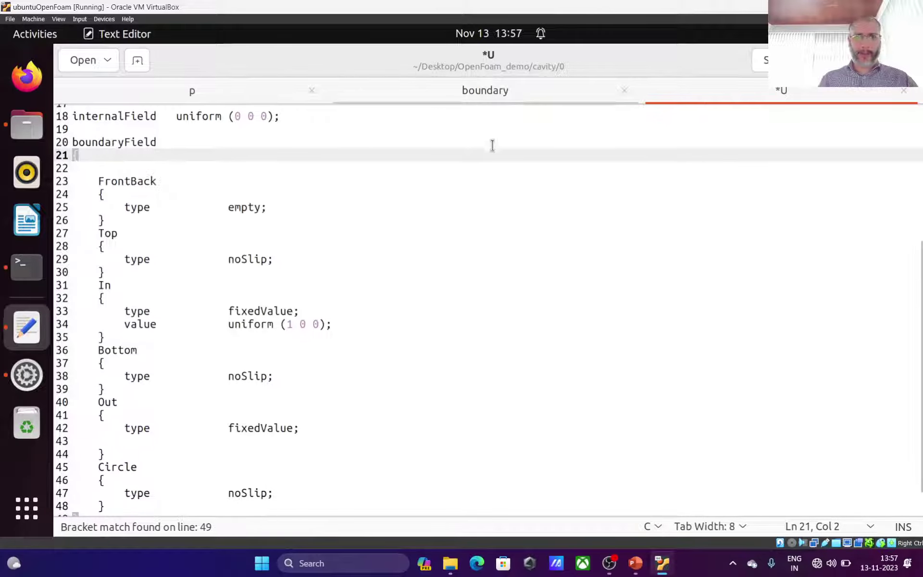
key(ctrl+s)
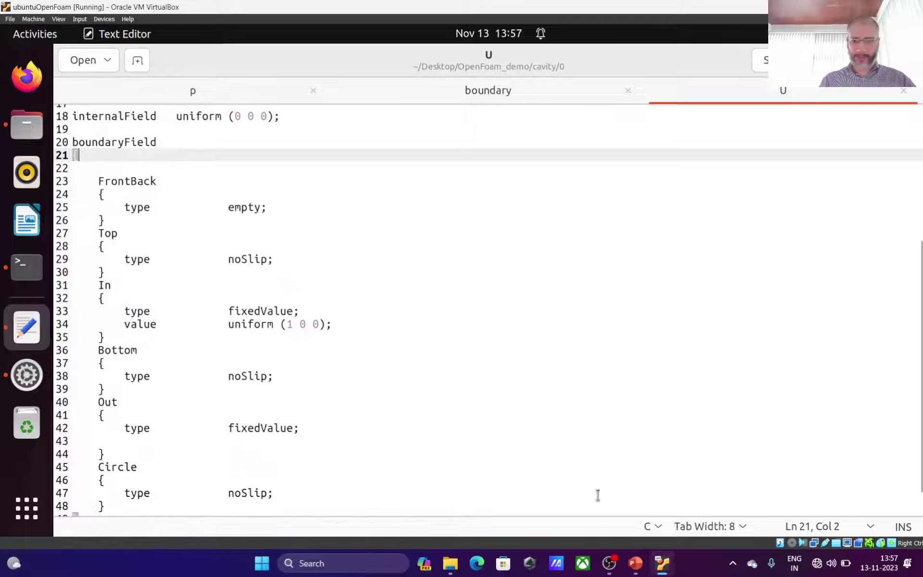
Set the Out patch type to zeroGradient in the U file, checking the velocity conditions on the presentation slide, and save the file.
click(636, 563)
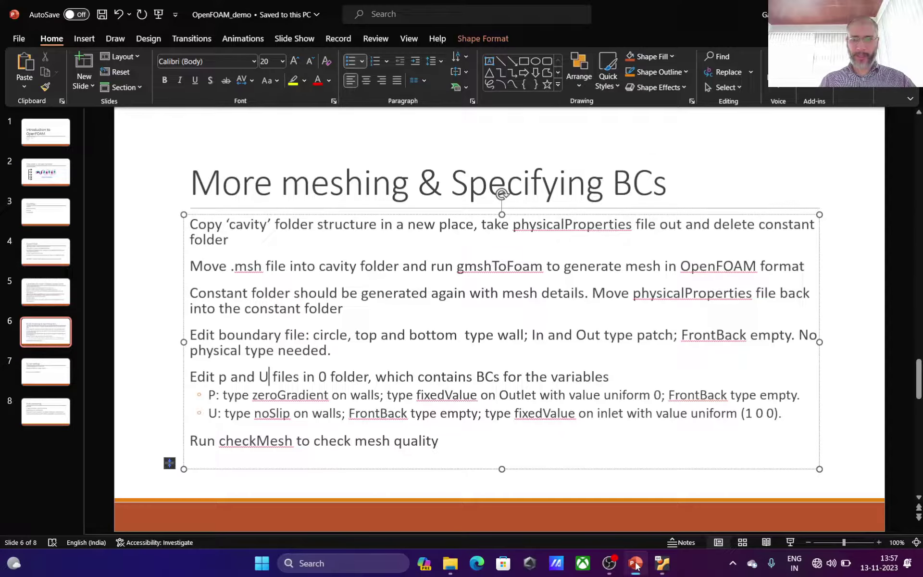
click(308, 413)
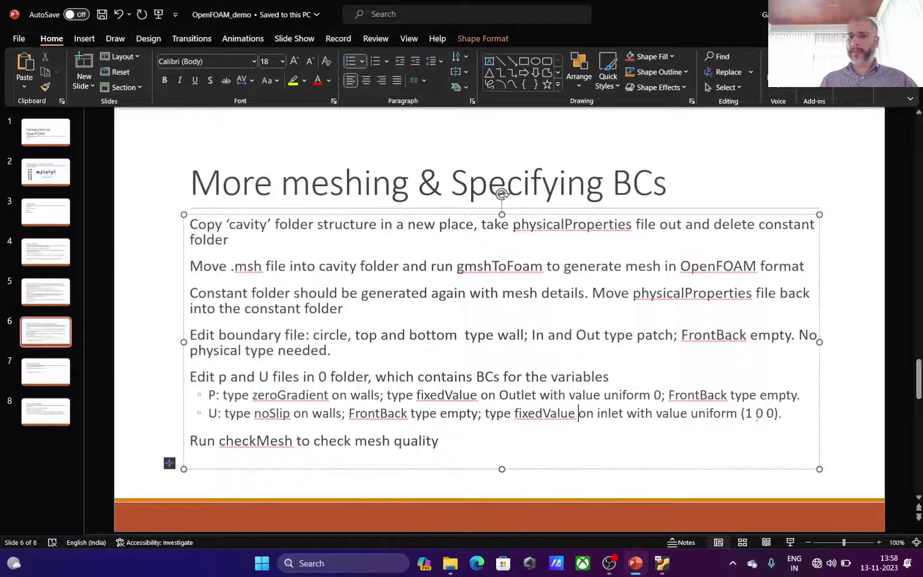
click(663, 563)
double_click(245, 423)
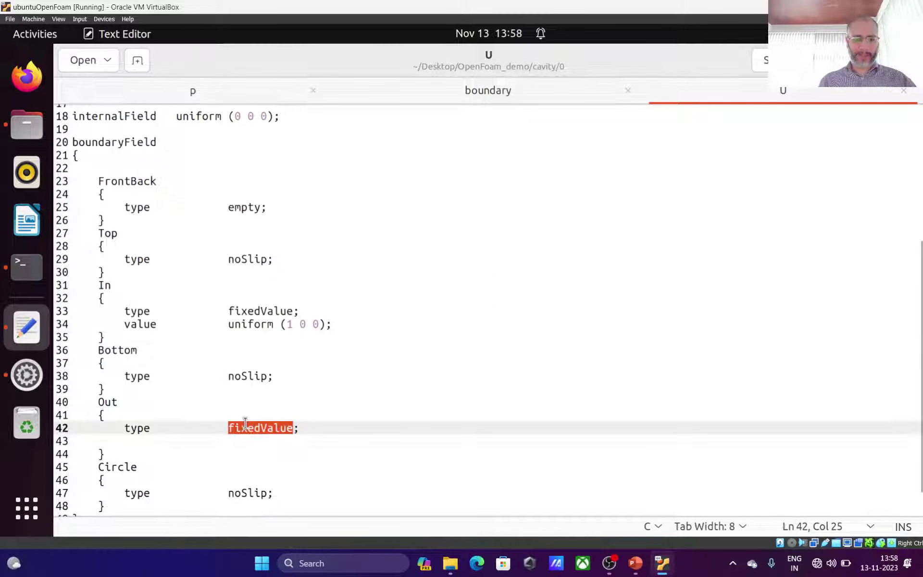
text(xeroGradient)
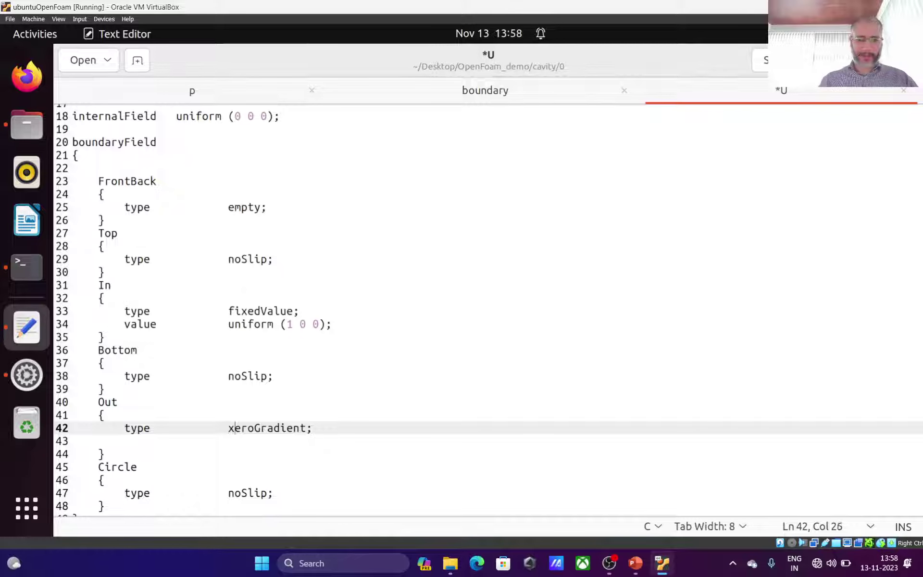
key(BackSpace)
text(z)
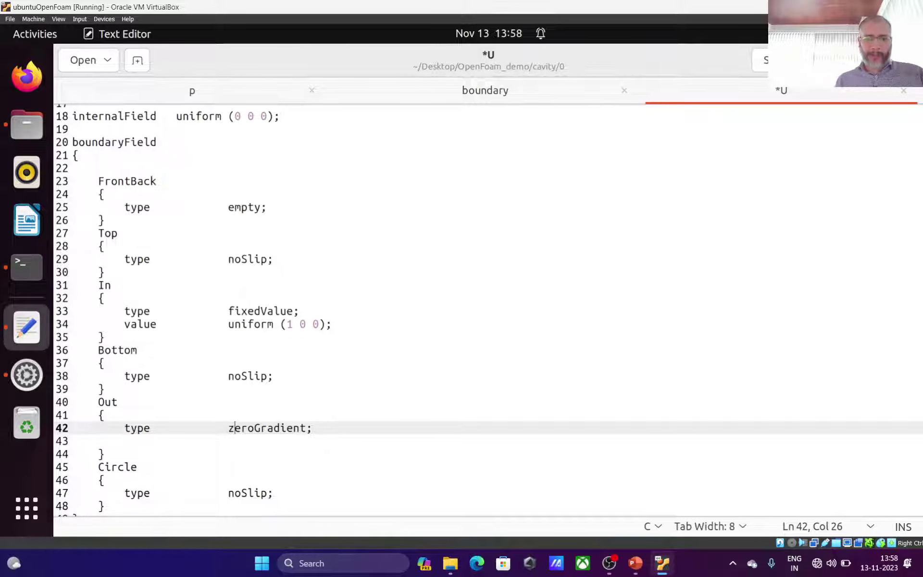
key(ctrl+s)
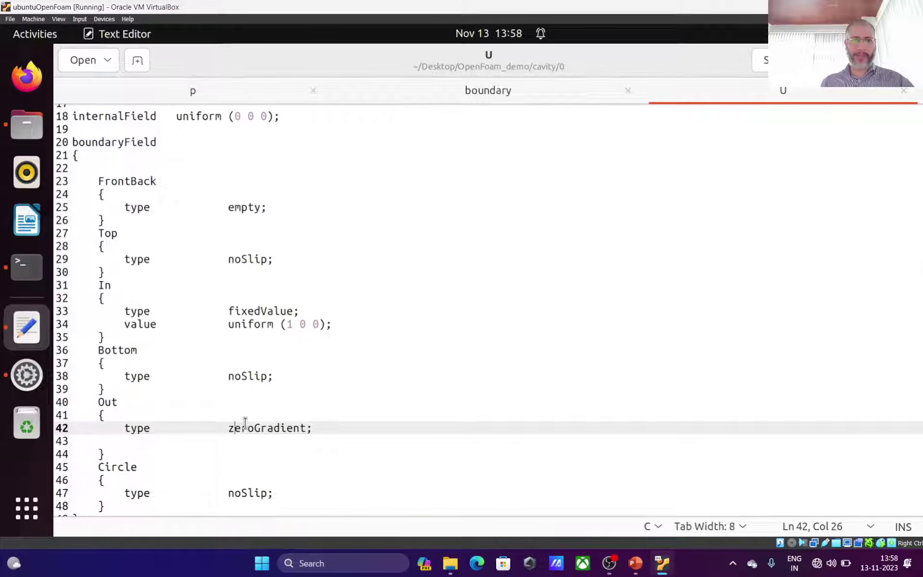
Check the slide for the next task, print the terminal's working directory and list the cavity folder in long format.
scroll(245, 423, down, 1)
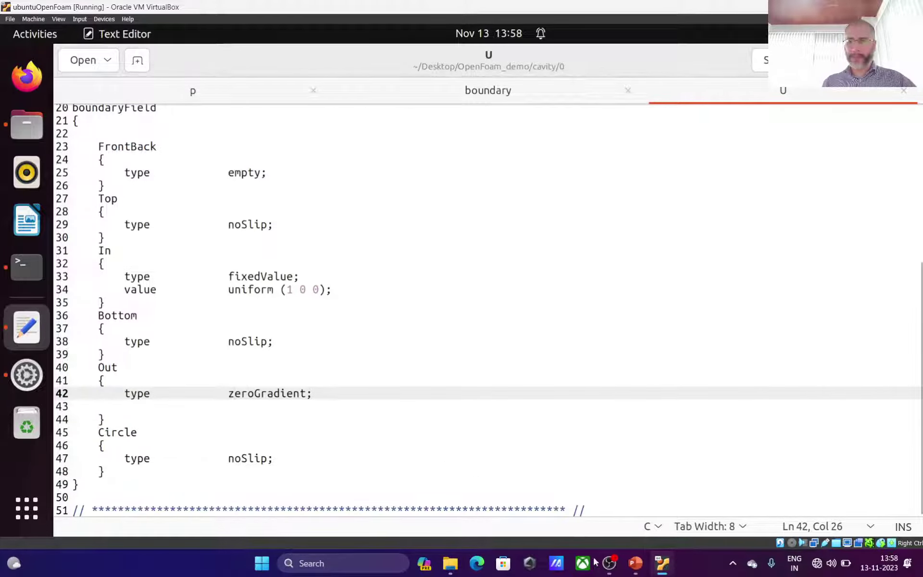
click(634, 563)
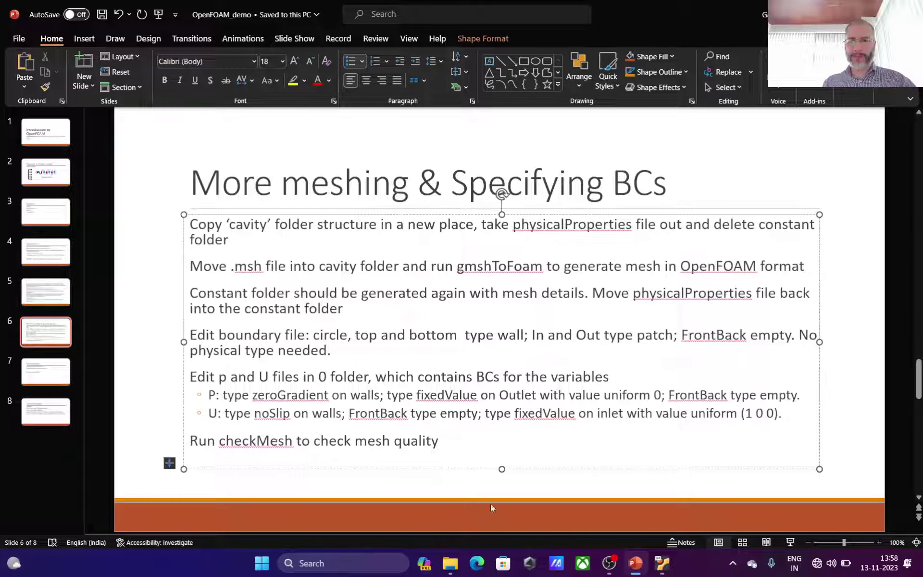
click(662, 563)
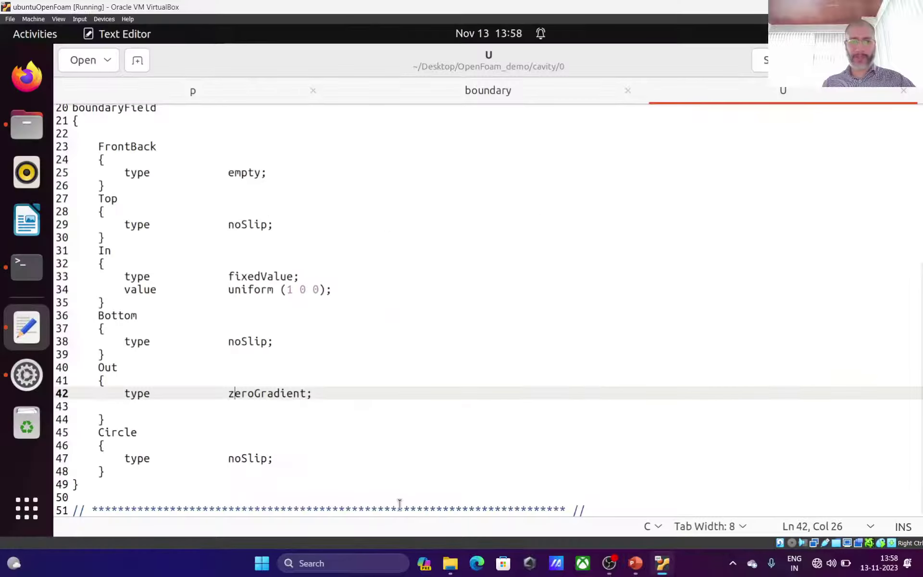
click(43, 266)
text(pwd)
key(Return)
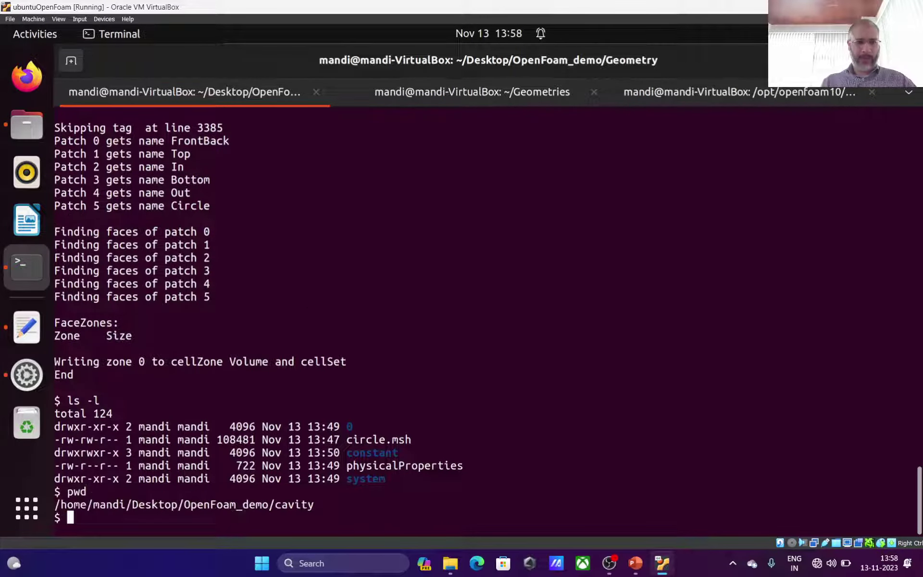
text(ls -l)
key(Return)
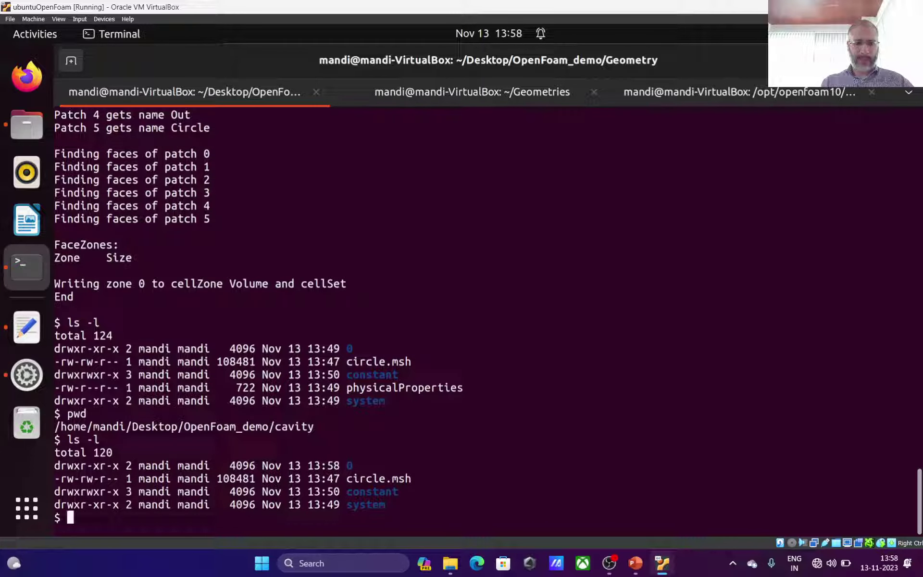
Run checkMesh on the cavity case and examine the mesh quality verdict.
text(checkMesh)
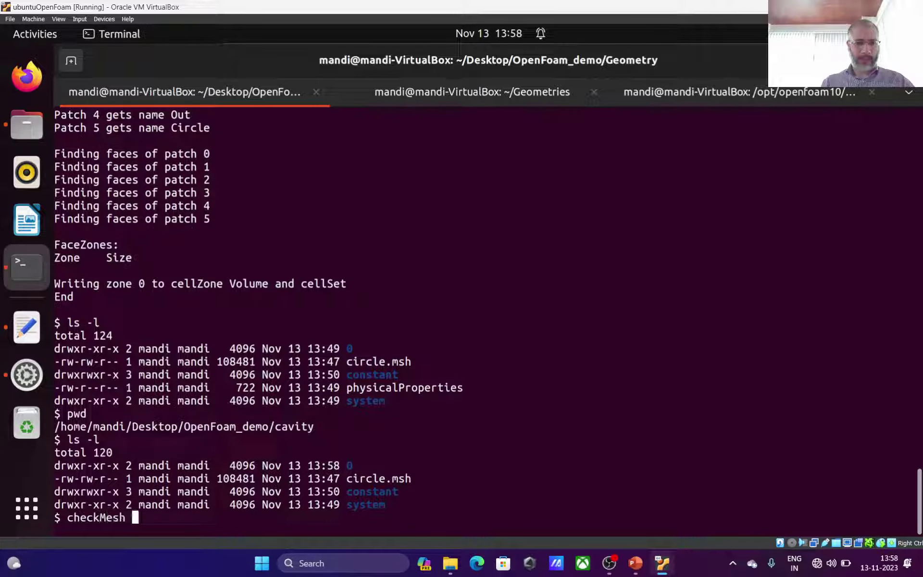
key(Return)
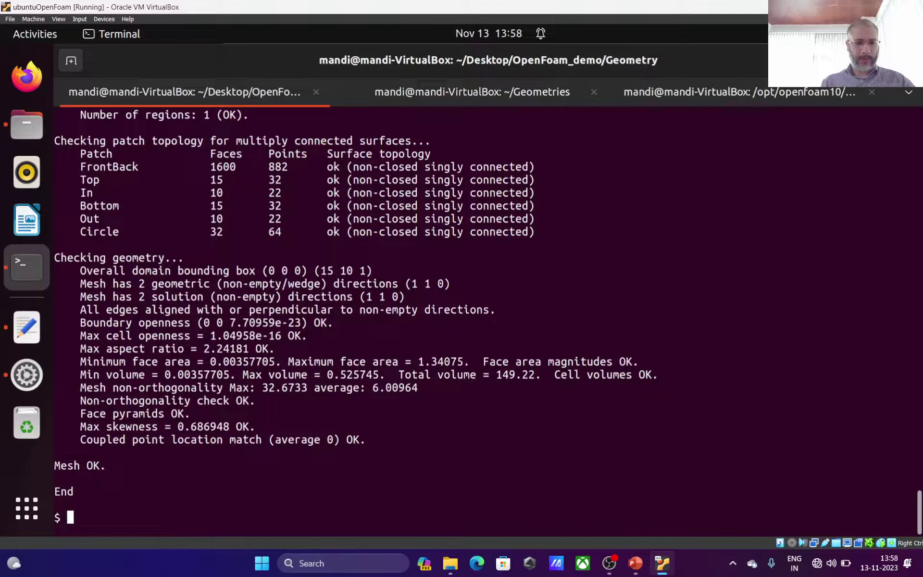
double_click(95, 464)
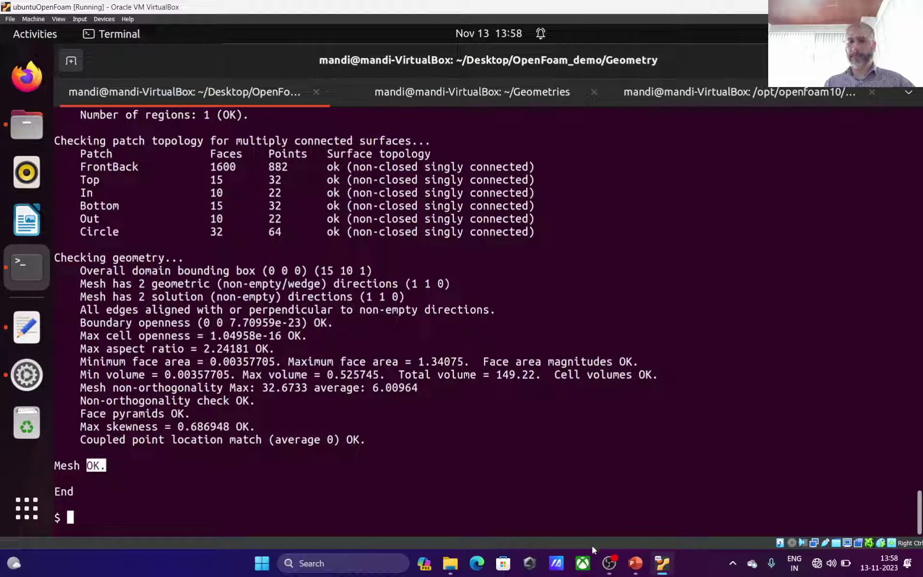
Switch to the PowerPoint presentation and read the Solver settings slide's item on physicalProperties and nu.
click(634, 568)
click(43, 369)
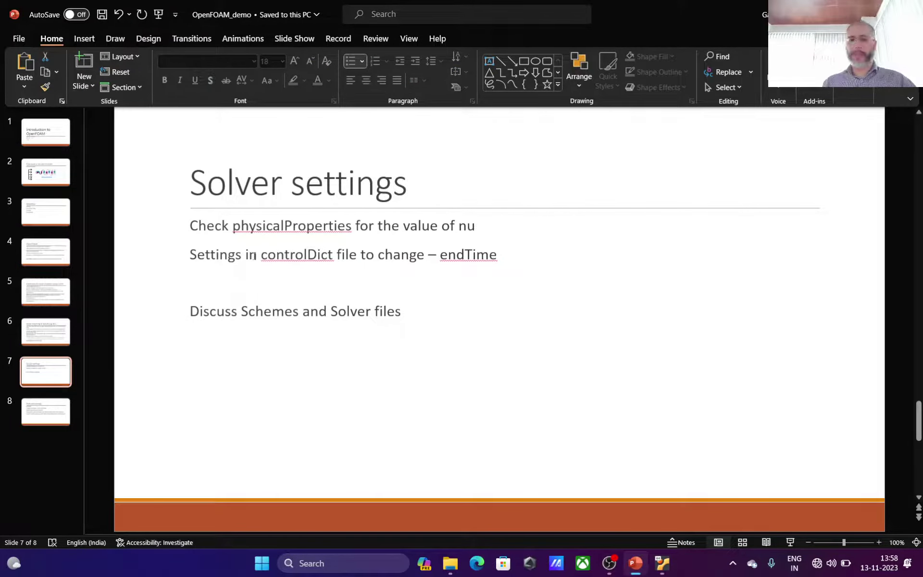
double_click(351, 231)
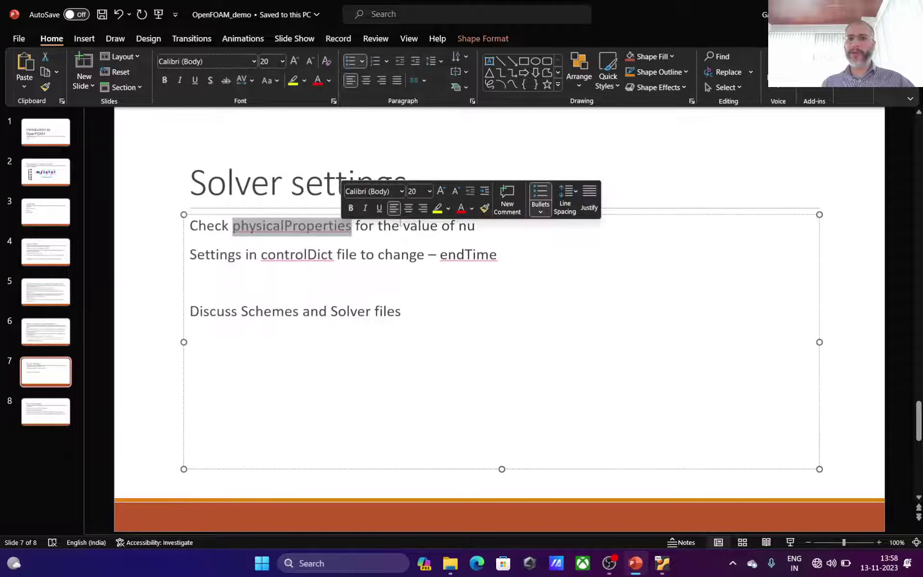
click(483, 230)
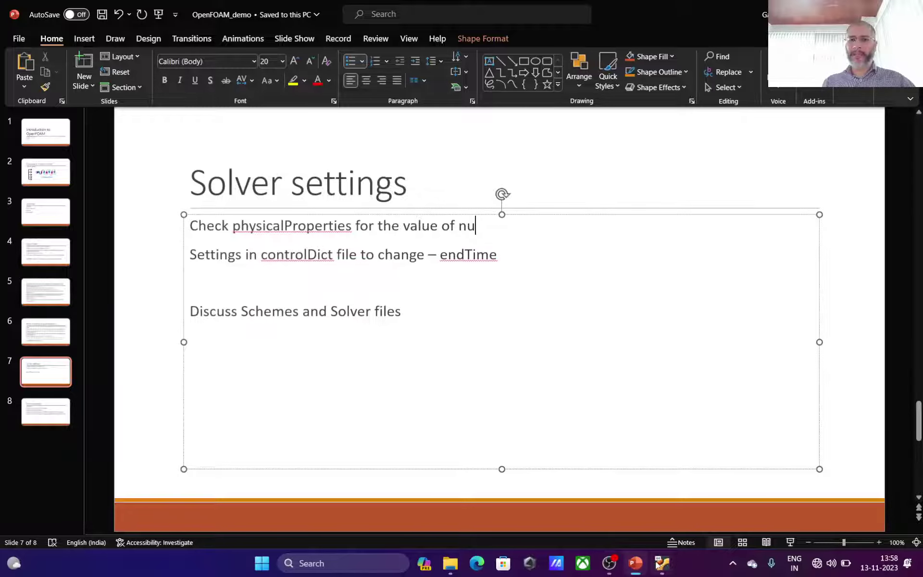
Return to the Ubuntu virtual machine and open controlDict from the cavity case's system folder.
mouse_move(660, 565)
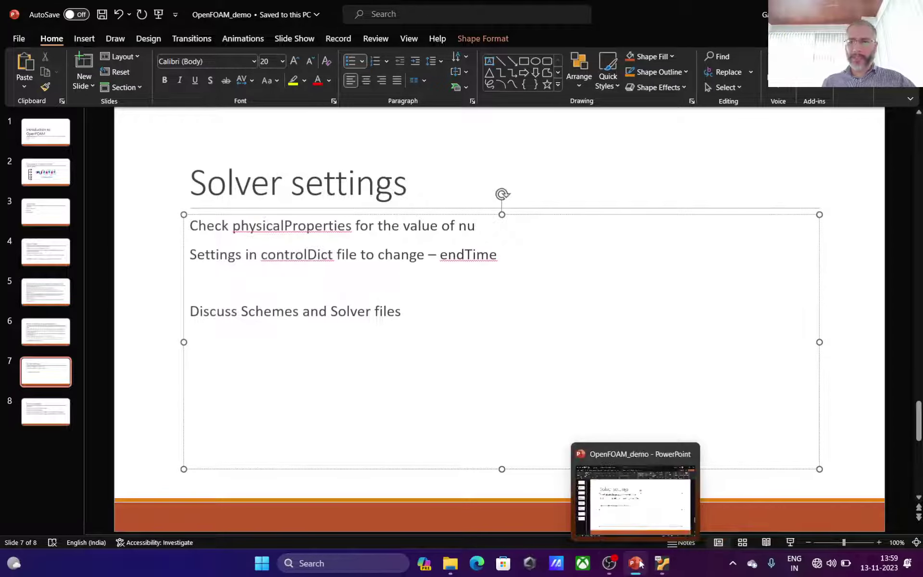
click(649, 566)
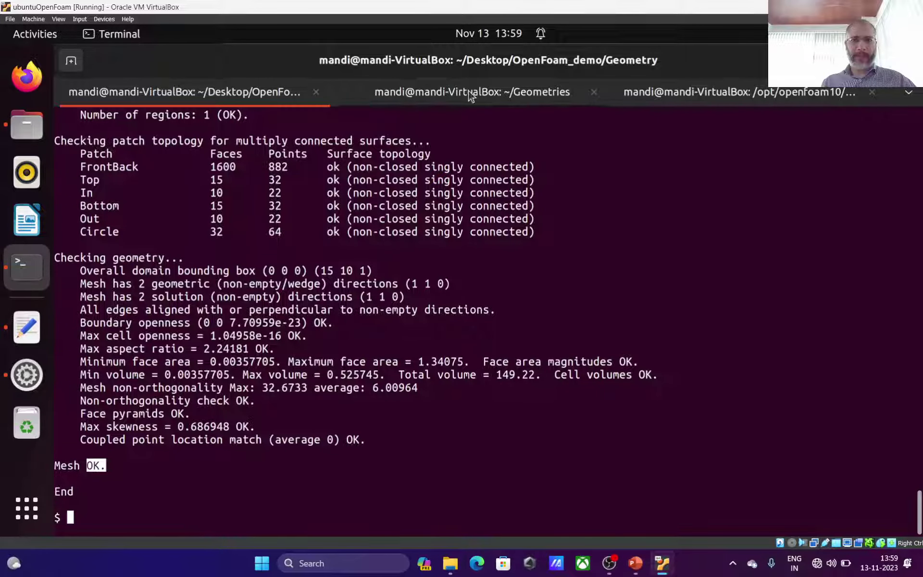
click(46, 142)
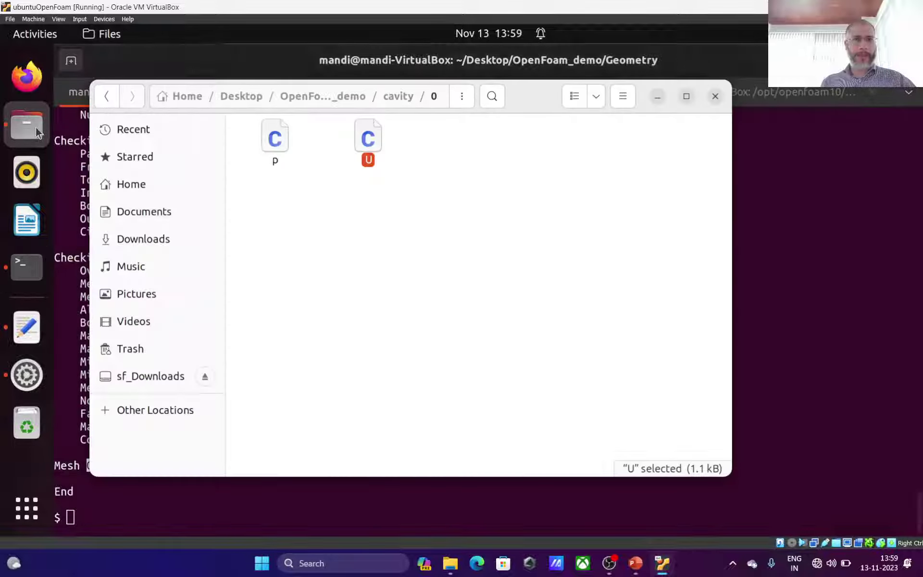
click(385, 97)
click(410, 137)
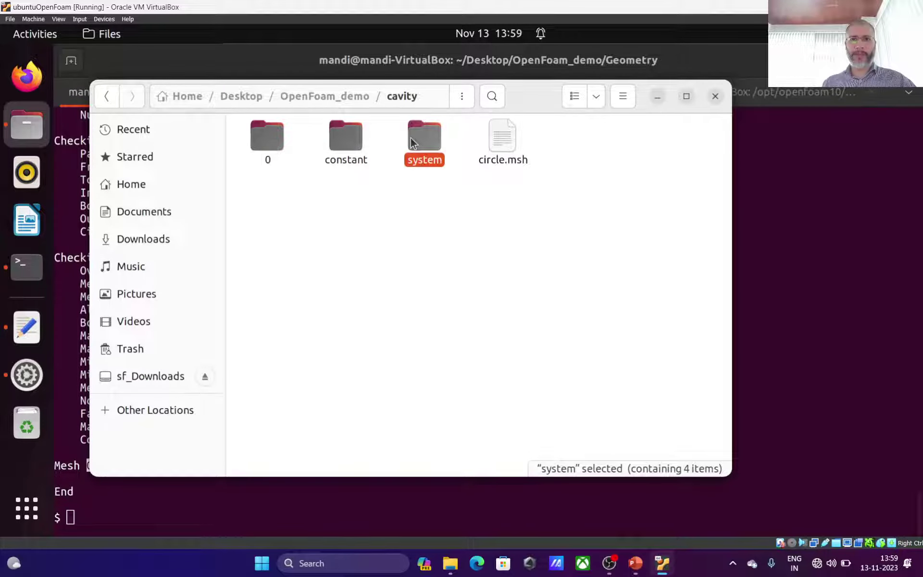
double_click(410, 137)
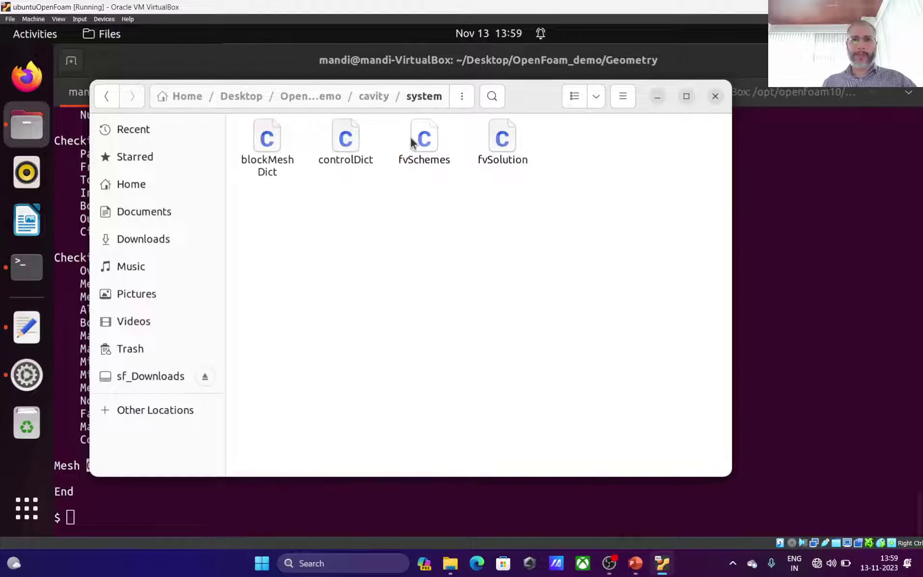
double_click(346, 143)
scroll(323, 360, down, 3)
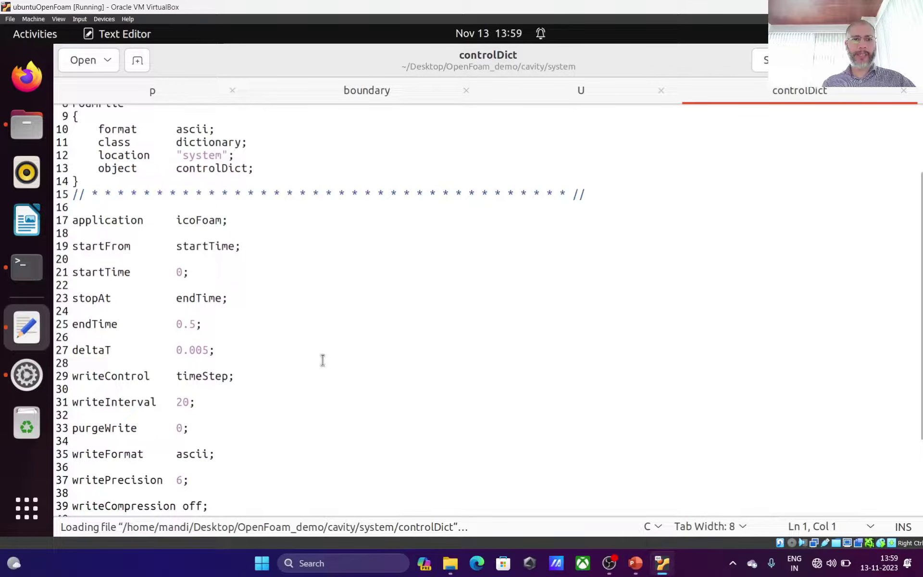
Examine the application, start and end time, deltaT and write settings in controlDict.
click(201, 219)
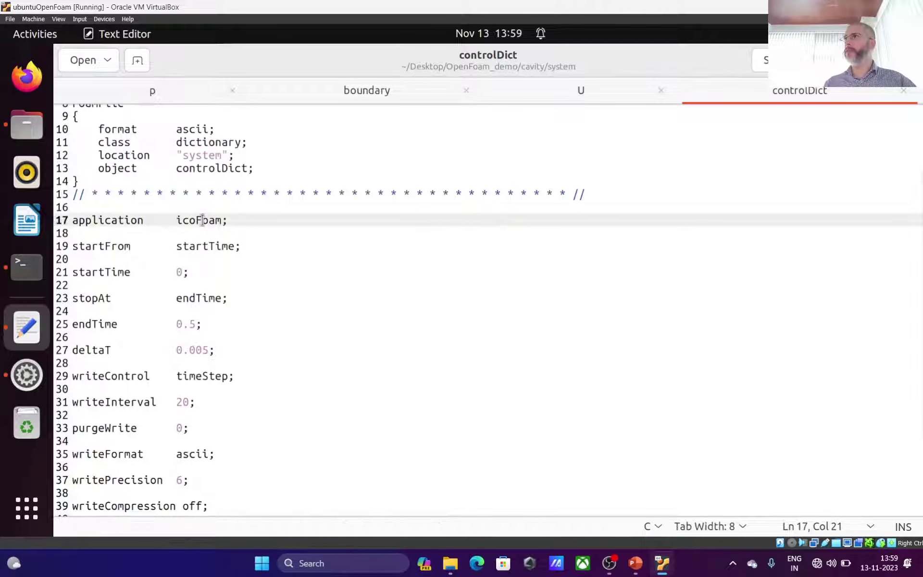
click(202, 246)
click(181, 272)
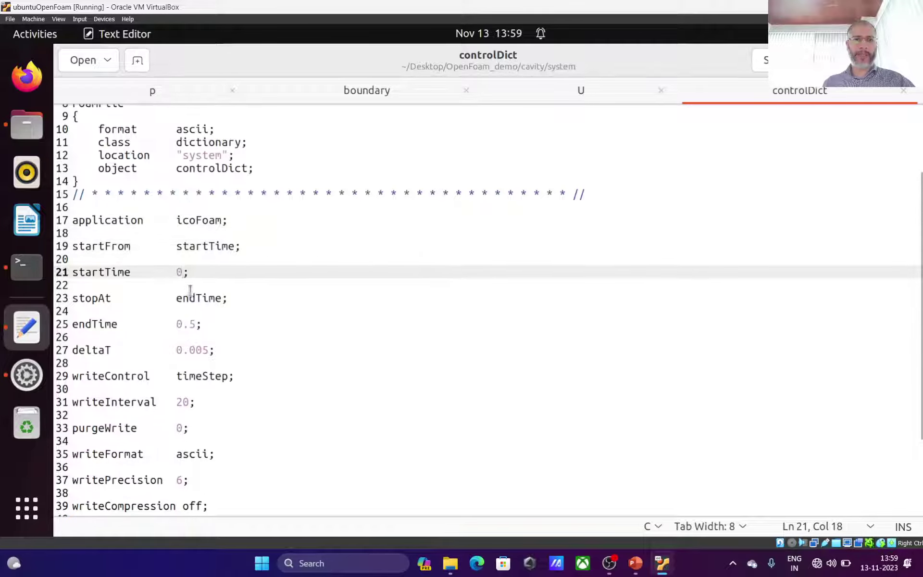
click(190, 298)
click(190, 325)
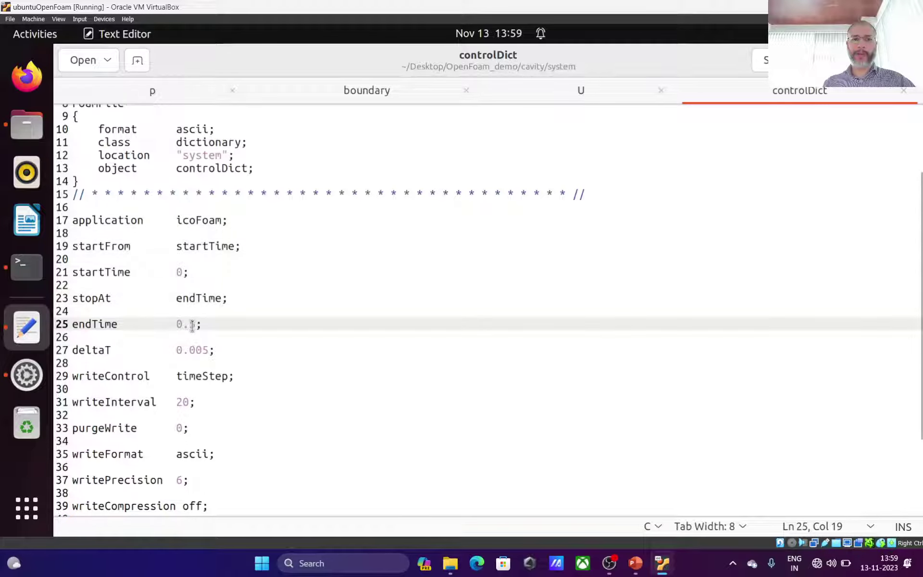
click(190, 350)
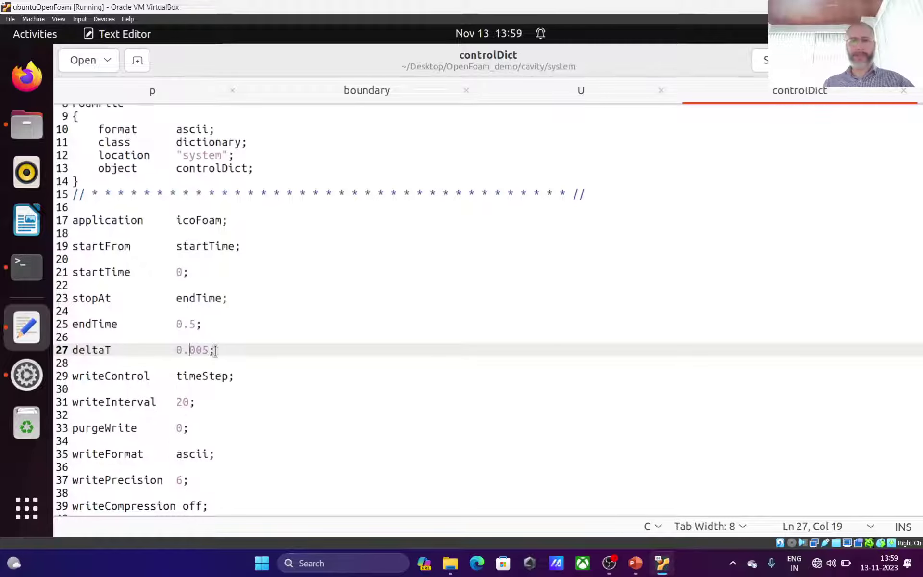
scroll(215, 352, down, 3)
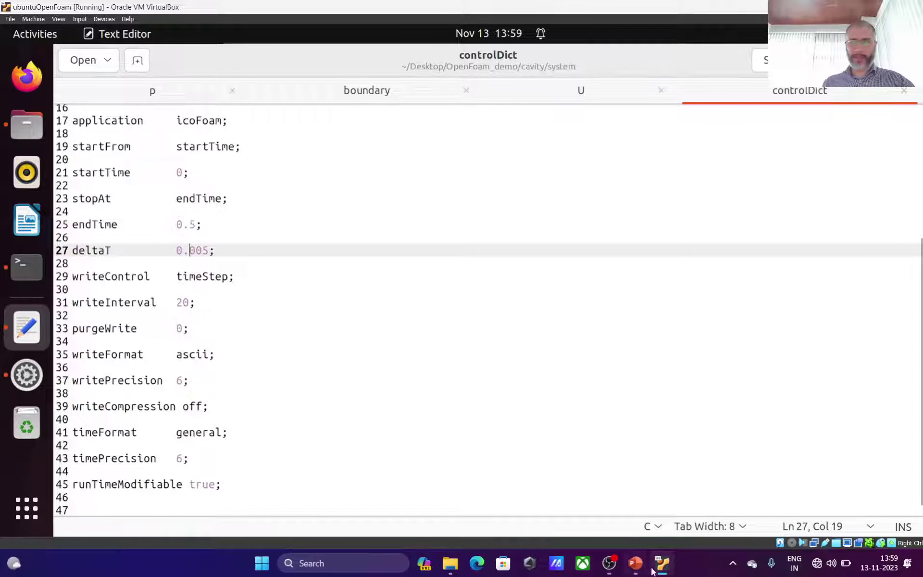
Run the icoFoam solver on the cavity case from the terminal.
click(29, 267)
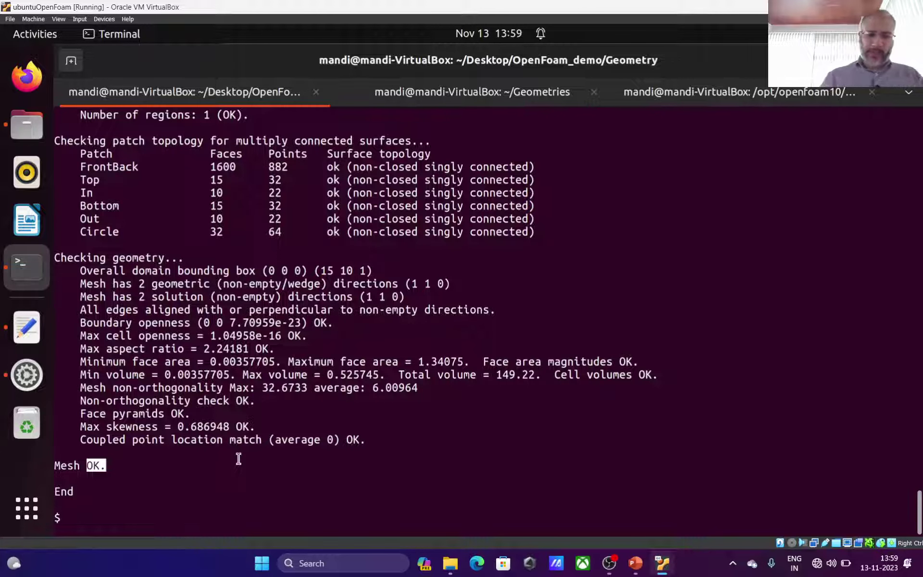
text(icoFoam)
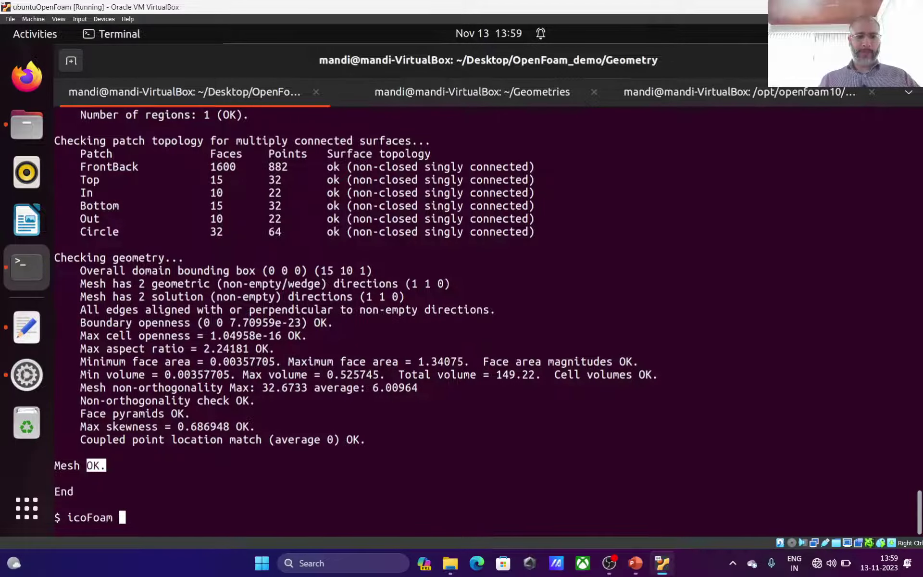
key(Return)
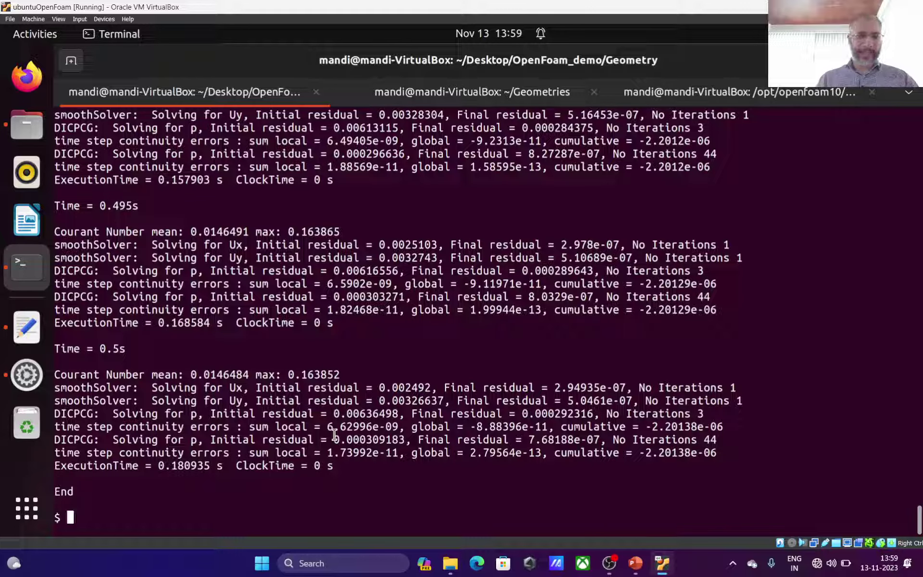
Inspect the time-step result folders written in the cavity case folder.
click(28, 127)
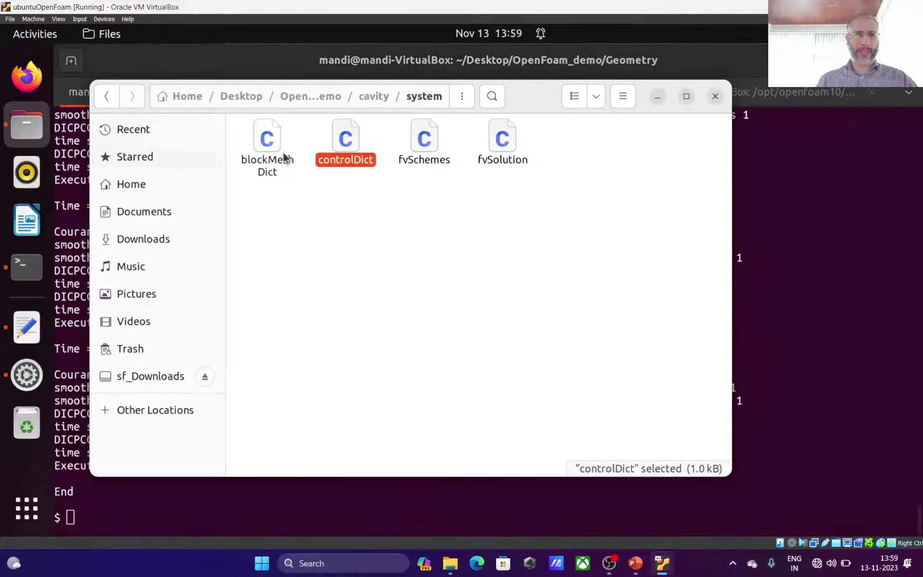
click(374, 98)
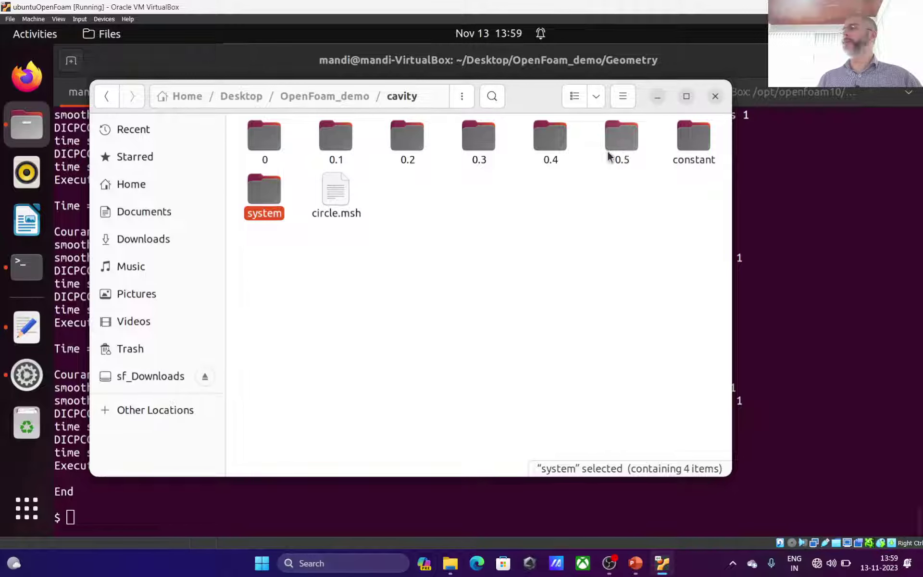
click(346, 137)
click(407, 143)
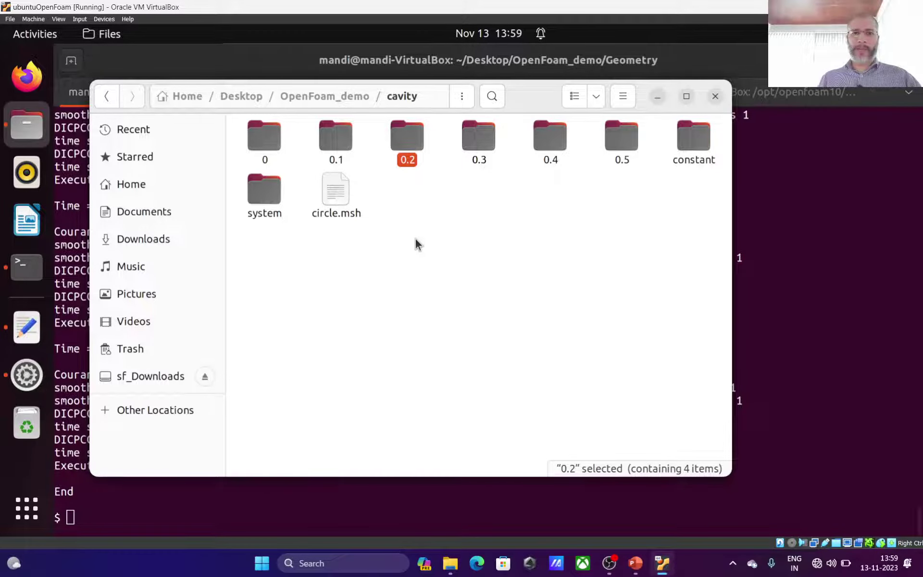
Launch paraFoam from a new terminal tab in the cavity case folder and load the case data.
click(792, 310)
key(ctrl+shift+t)
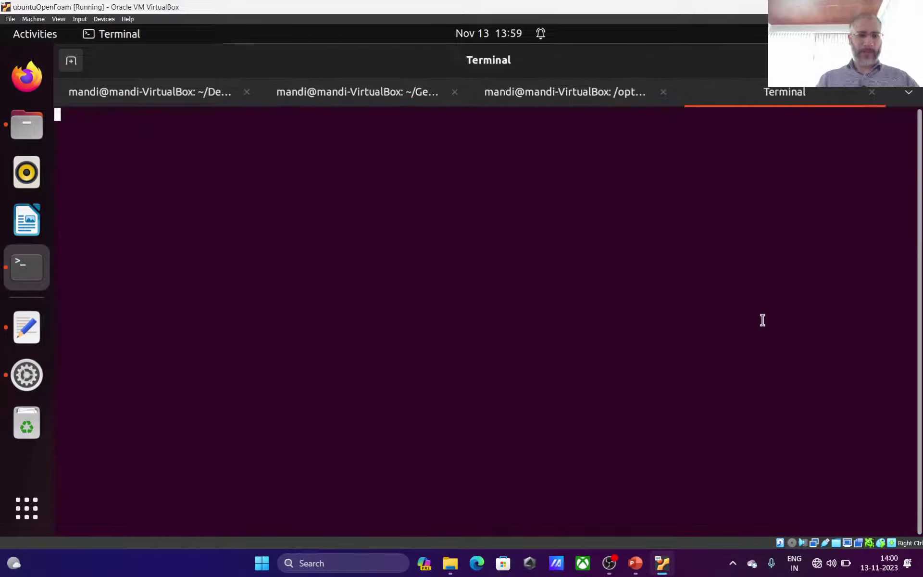
text(pa)
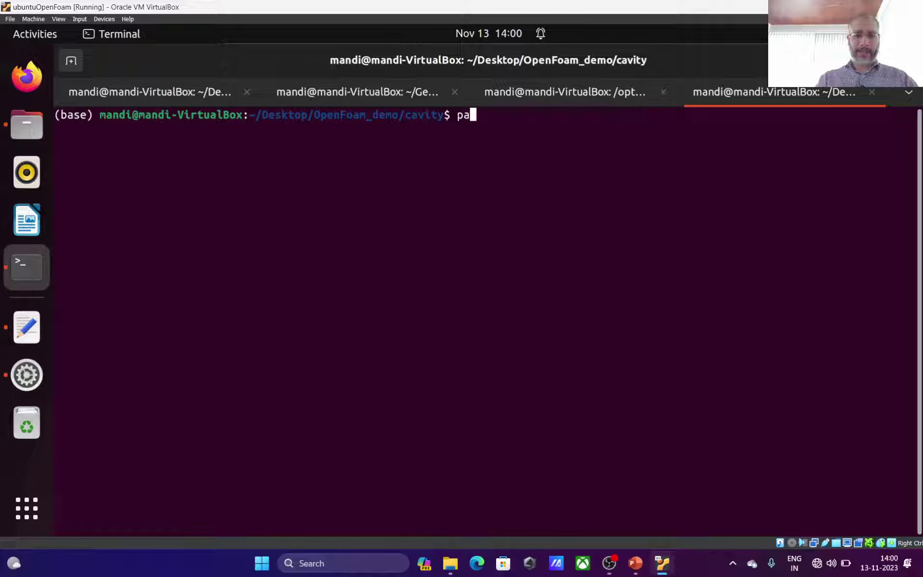
text(raFoam)
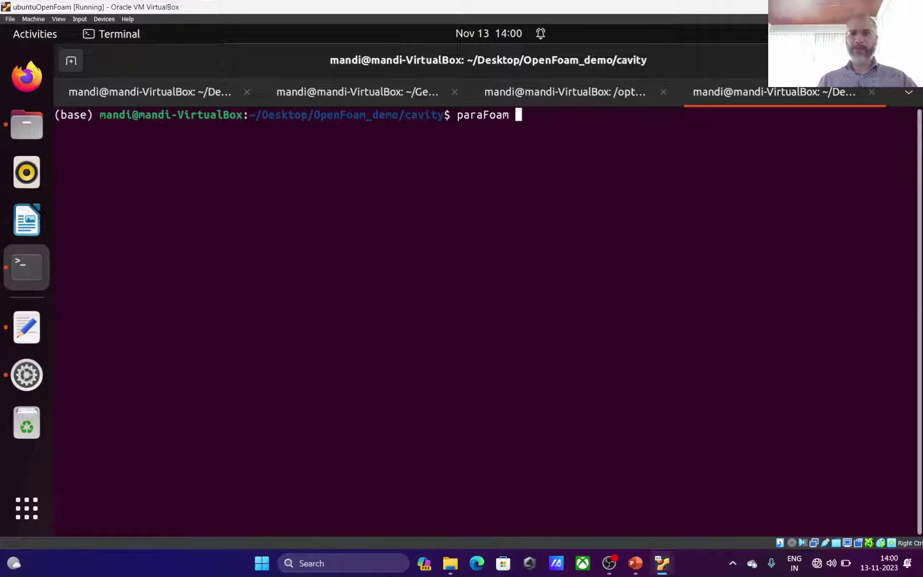
key(Return)
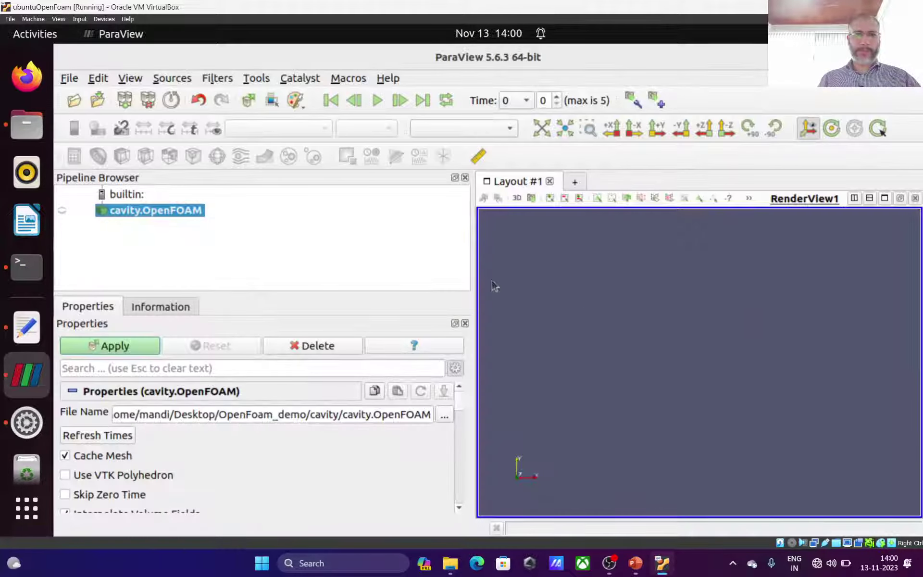
click(147, 348)
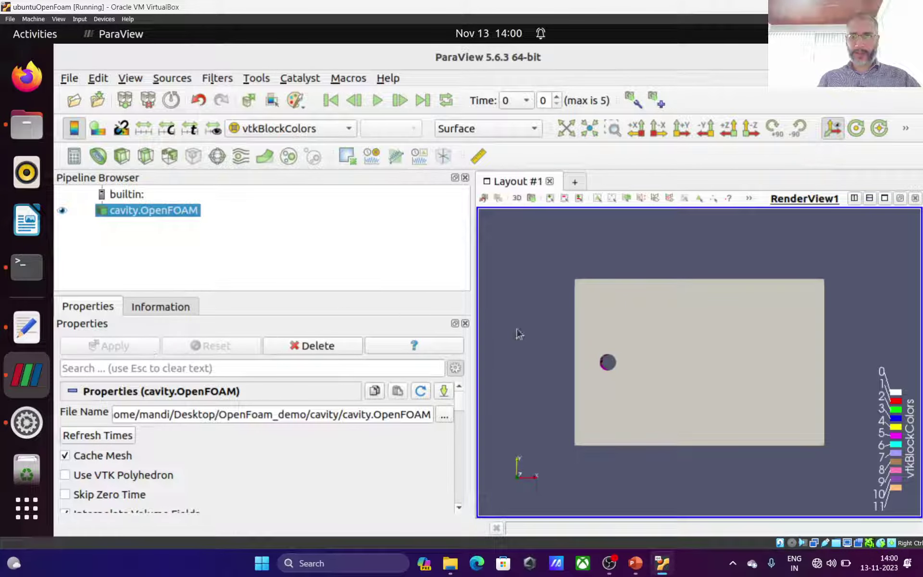
Colour the case by point-data U magnitude in a 2D view and rescale the colours to the last time step's data range.
click(516, 197)
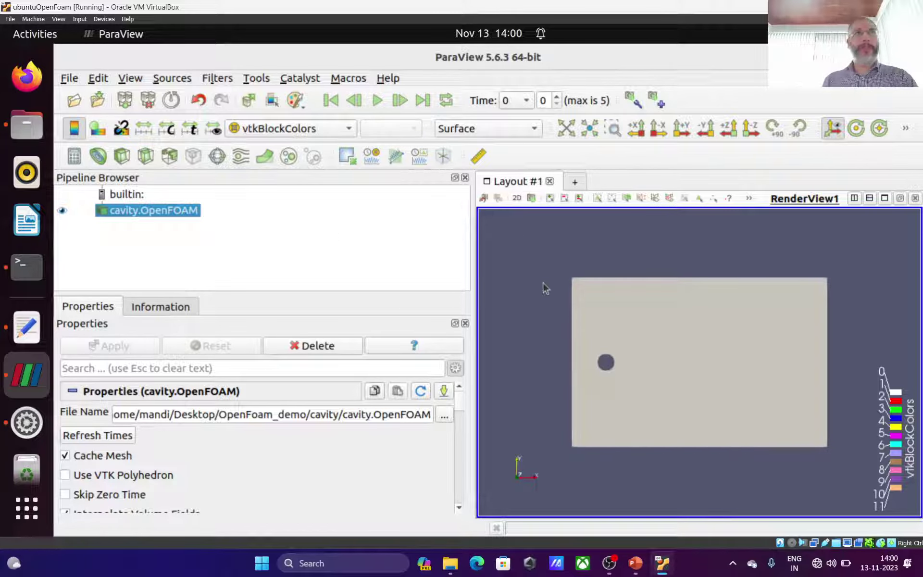
click(279, 128)
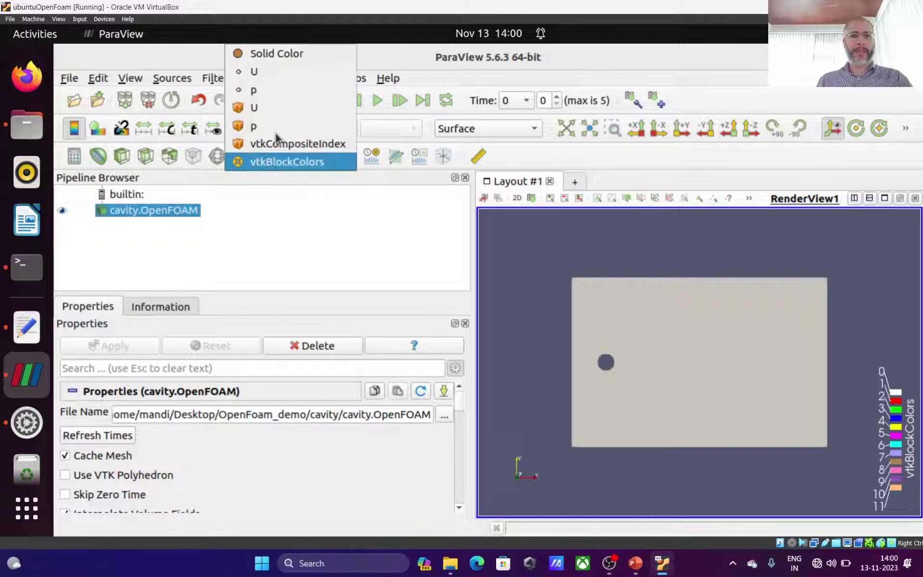
click(253, 77)
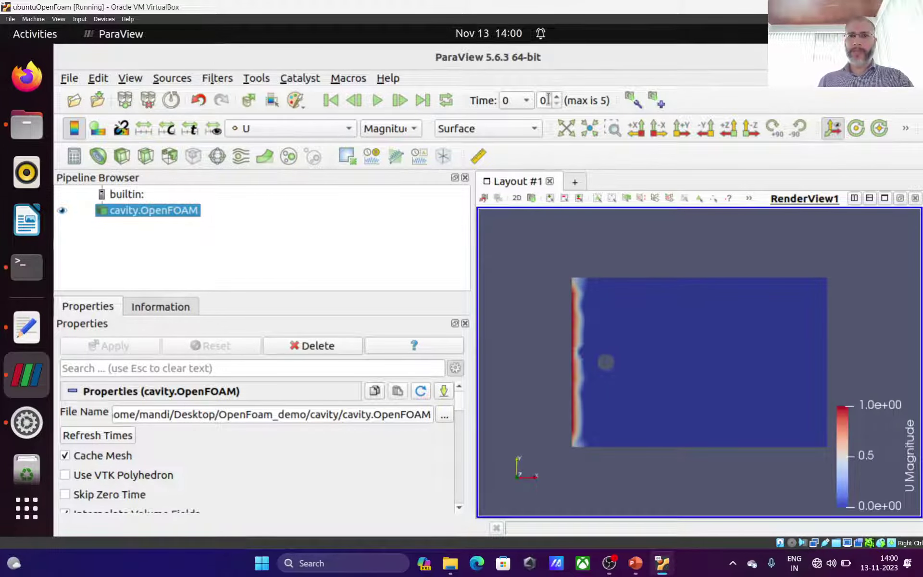
click(421, 99)
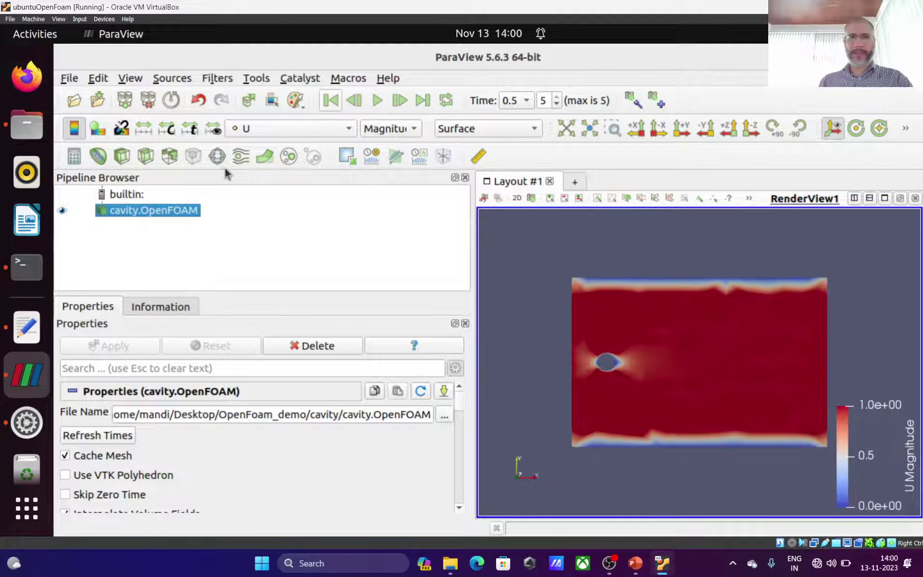
click(143, 129)
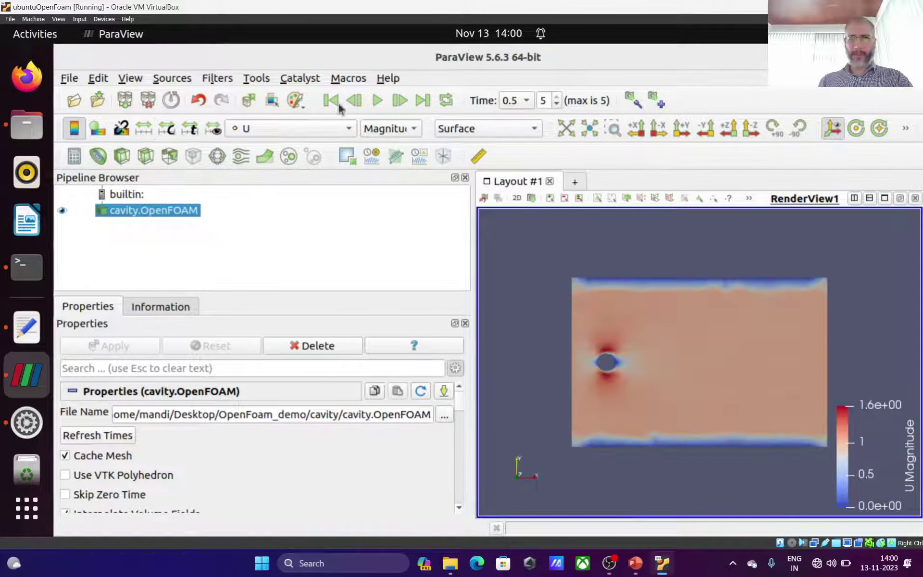
Play the velocity animation from the first time step to the last, twice.
click(332, 100)
click(377, 100)
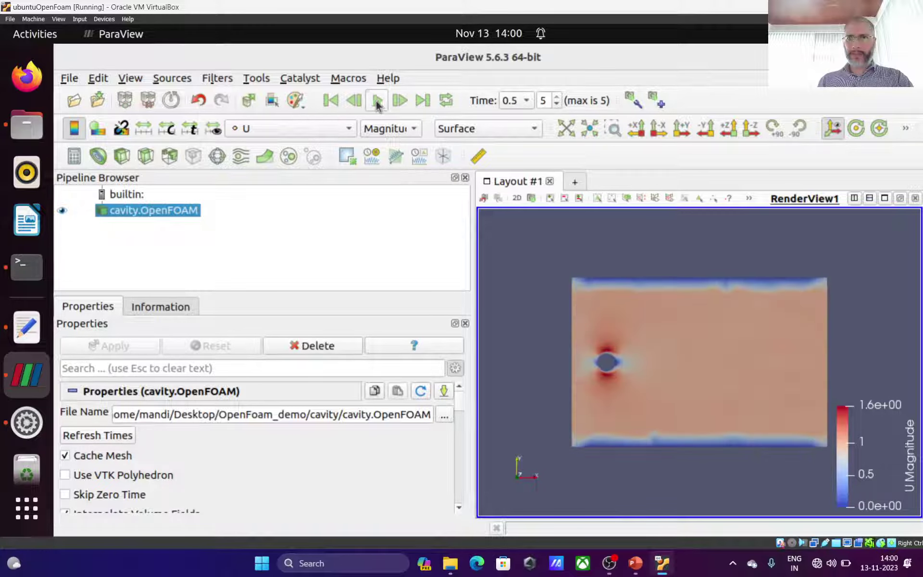
click(331, 101)
click(376, 100)
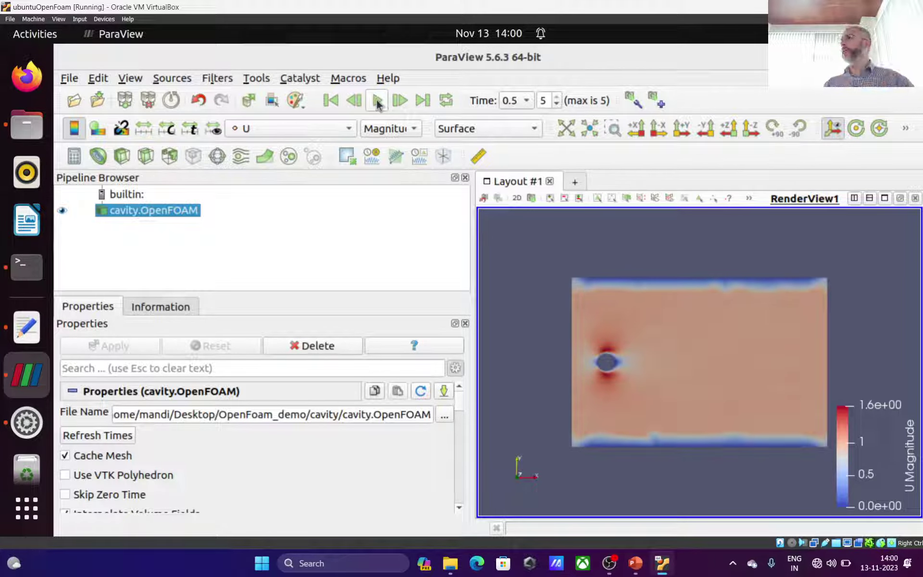
Add a Glyph filter with arrow glyphs to cavity.OpenFOAM and look through its orientation and scale properties.
click(217, 155)
click(142, 351)
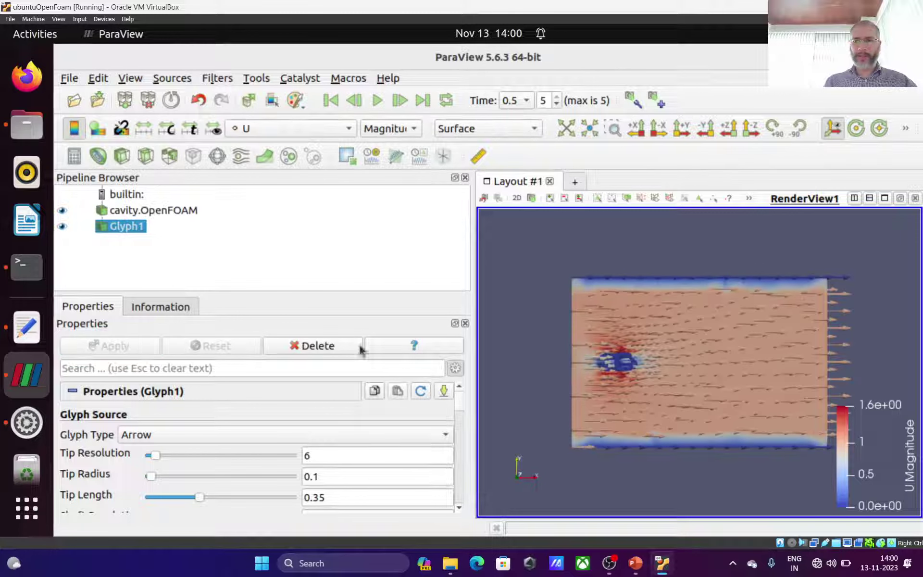
scroll(457, 410, down, 1)
scroll(454, 414, down, 5)
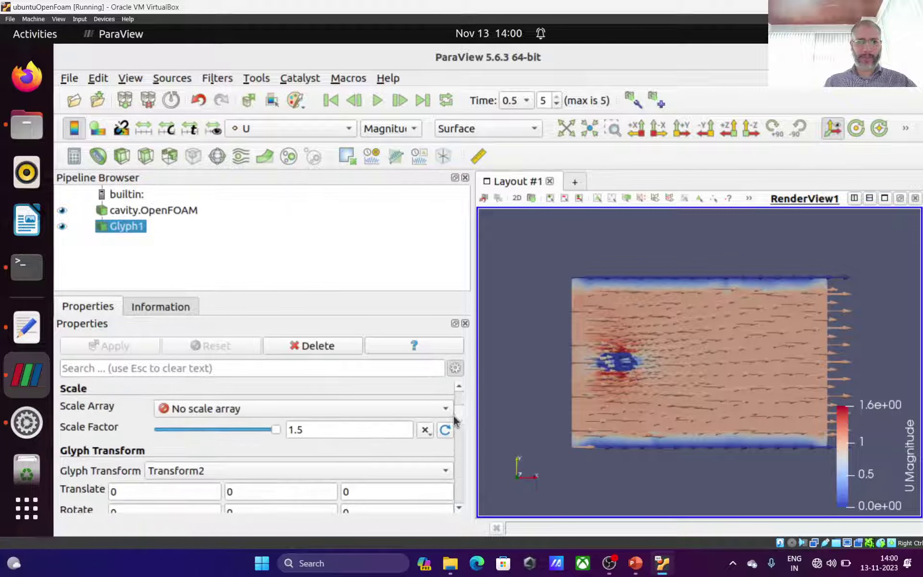
scroll(459, 401, up, 6)
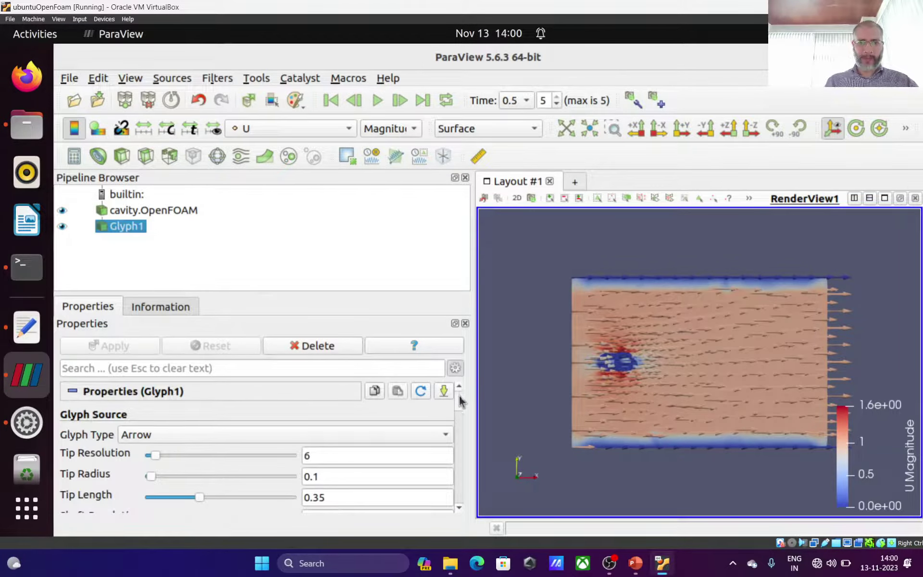
scroll(460, 399, down, 5)
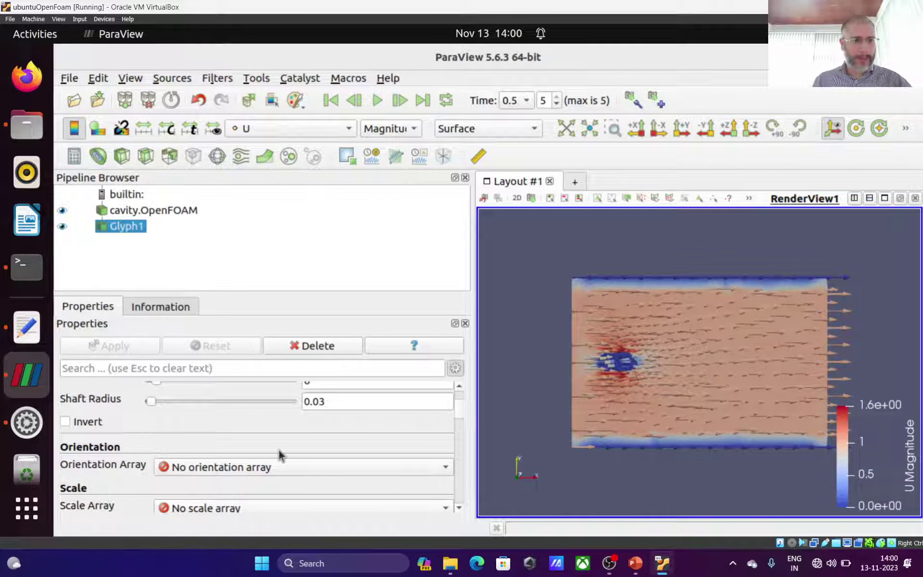
Set the Ubuntu display scale to 100 %, keep the changes and return to ParaView.
click(22, 421)
click(673, 268)
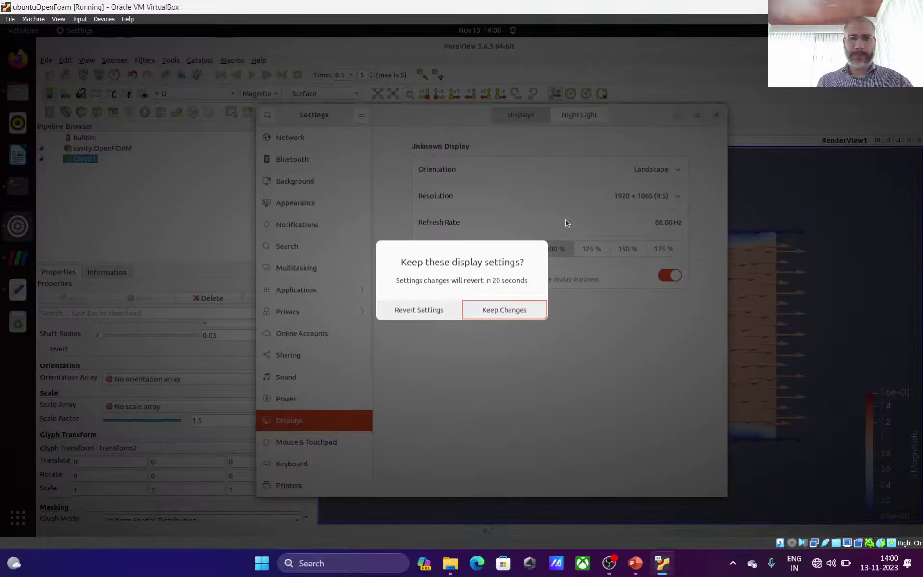
click(488, 310)
click(643, 237)
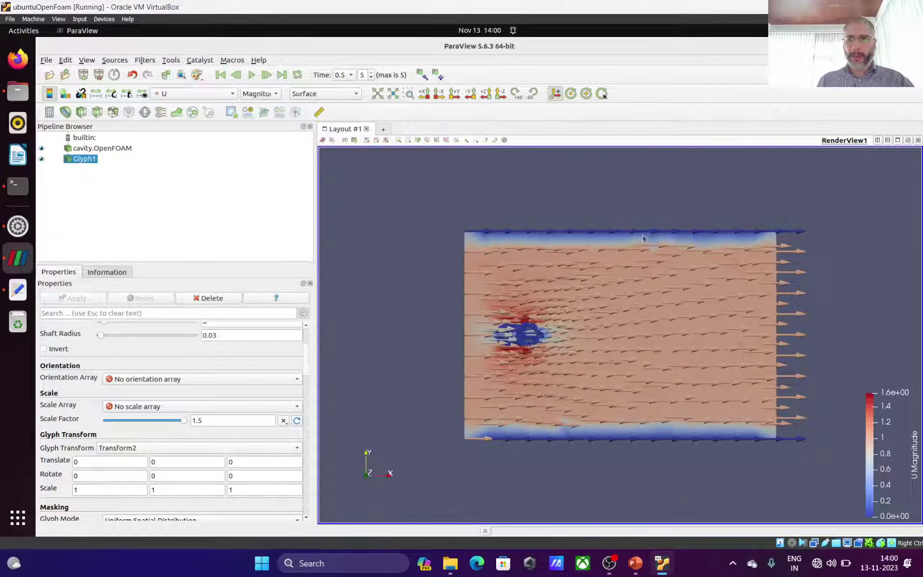
Orient the glyph arrows by the U array and apply the change.
click(176, 379)
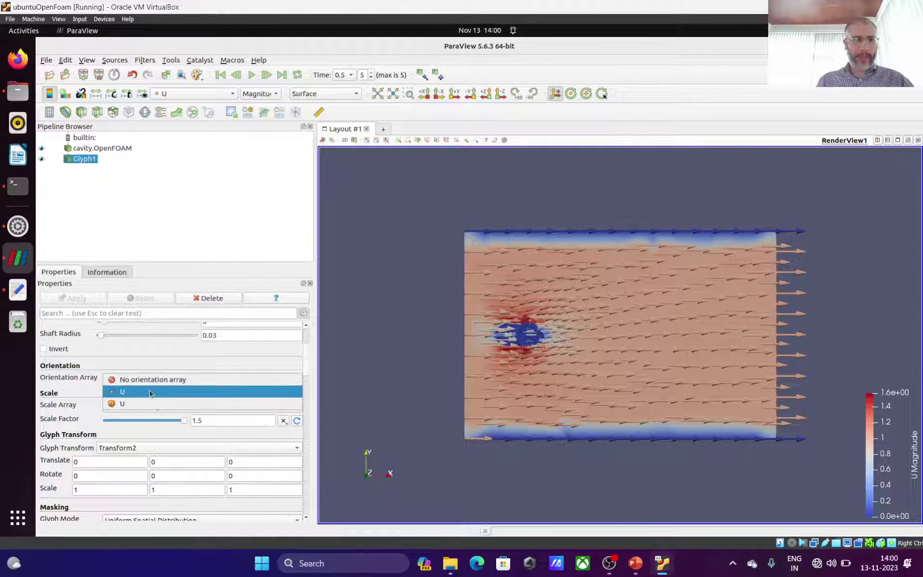
click(151, 392)
click(80, 298)
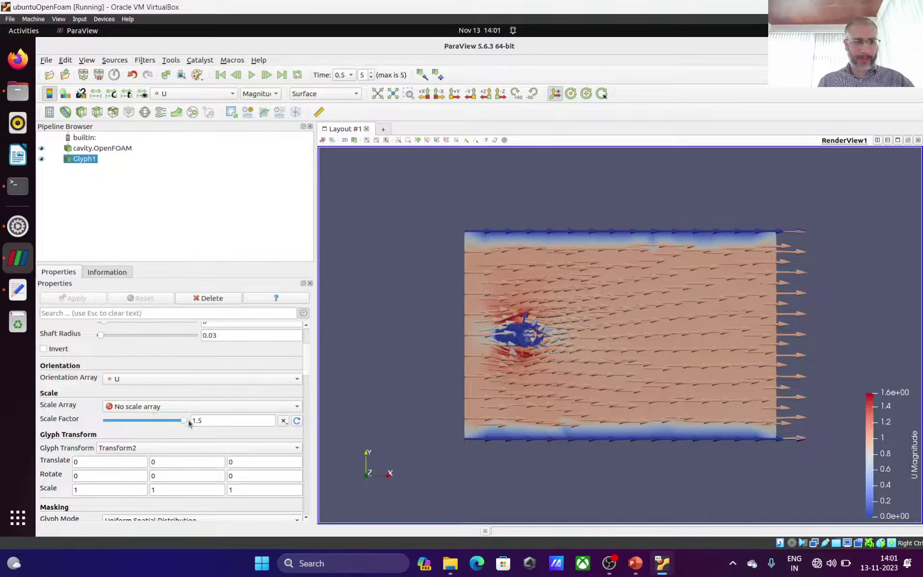
Scale the glyph arrows by the magnitude of U with a scale factor of 1 and apply it.
double_click(211, 420)
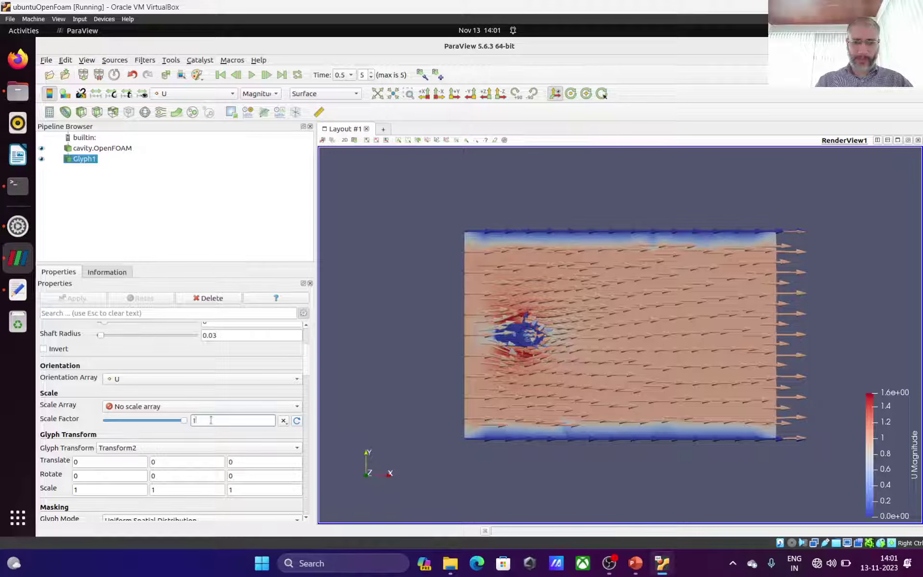
text(0)
click(176, 409)
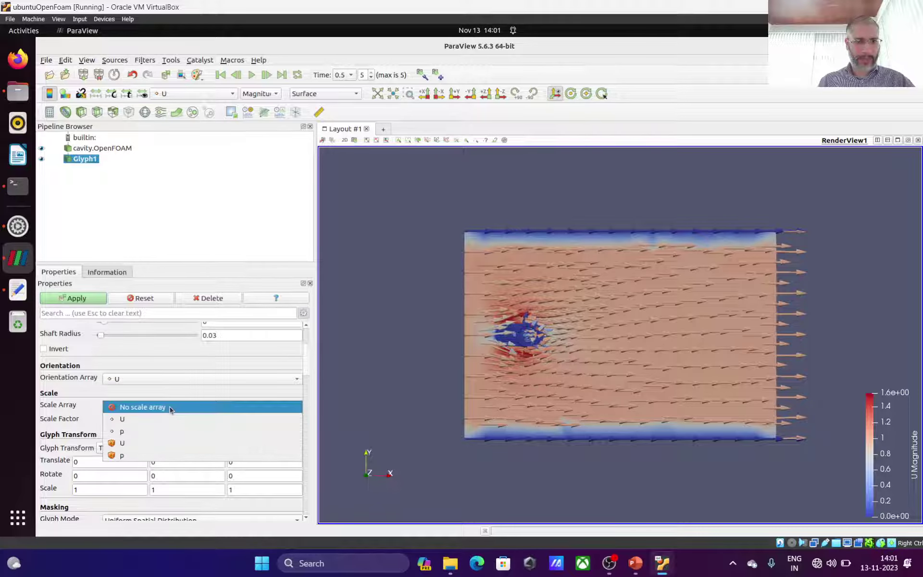
click(145, 419)
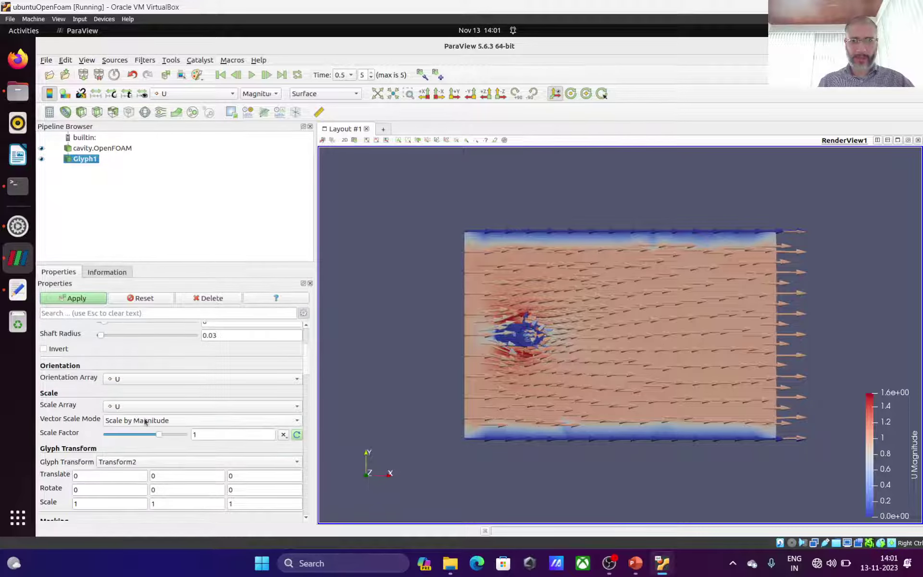
click(80, 301)
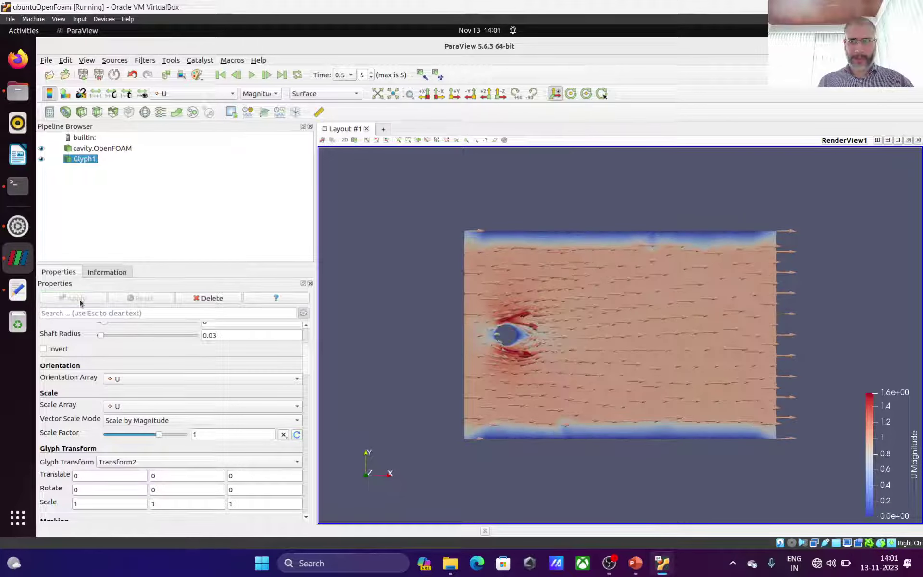
Colour the glyph arrows with Solid Color and examine the flow vectors around the circular hole.
click(172, 95)
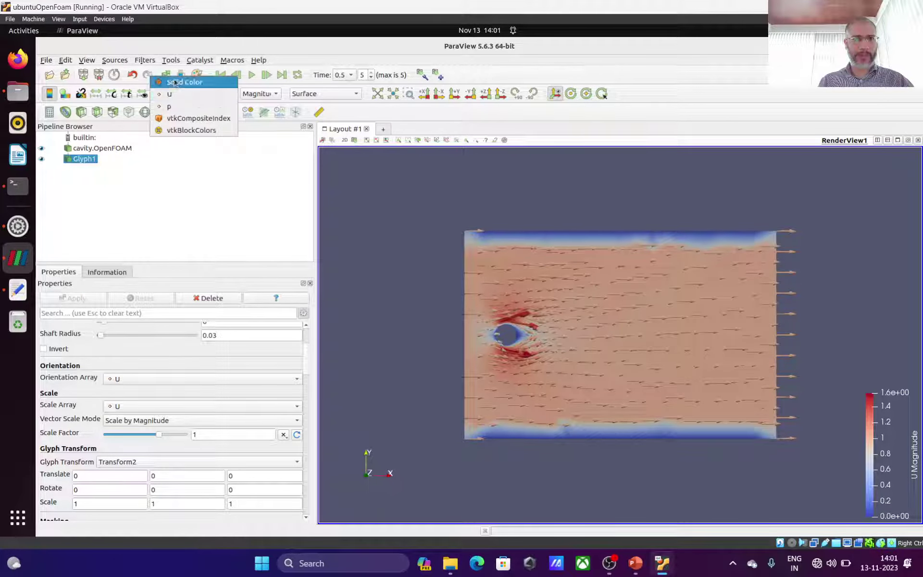
click(180, 84)
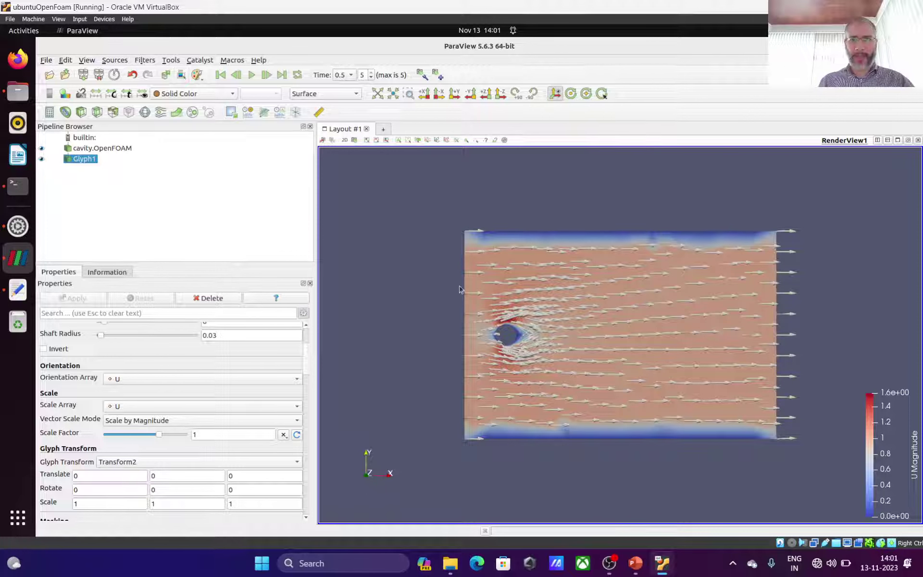
scroll(460, 289, up, 8)
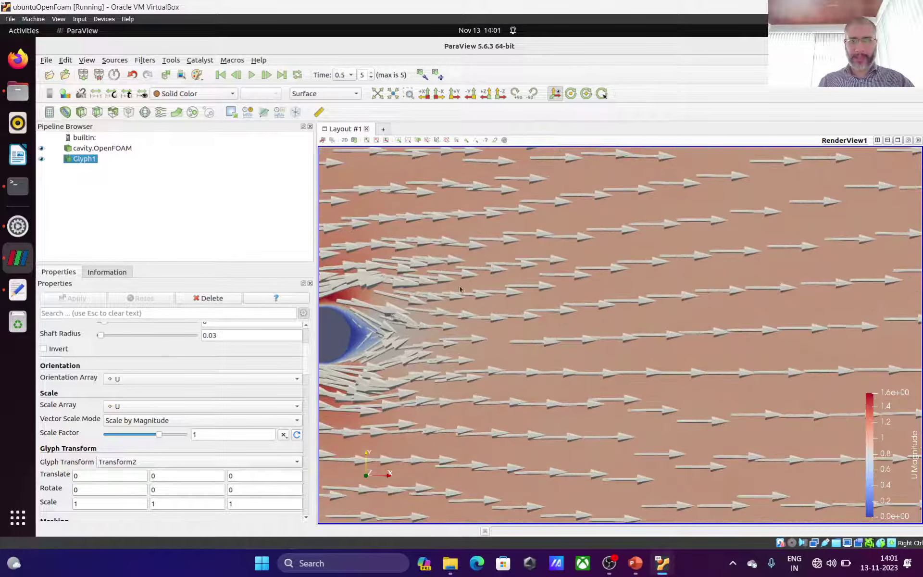
drag(405, 314, 534, 311)
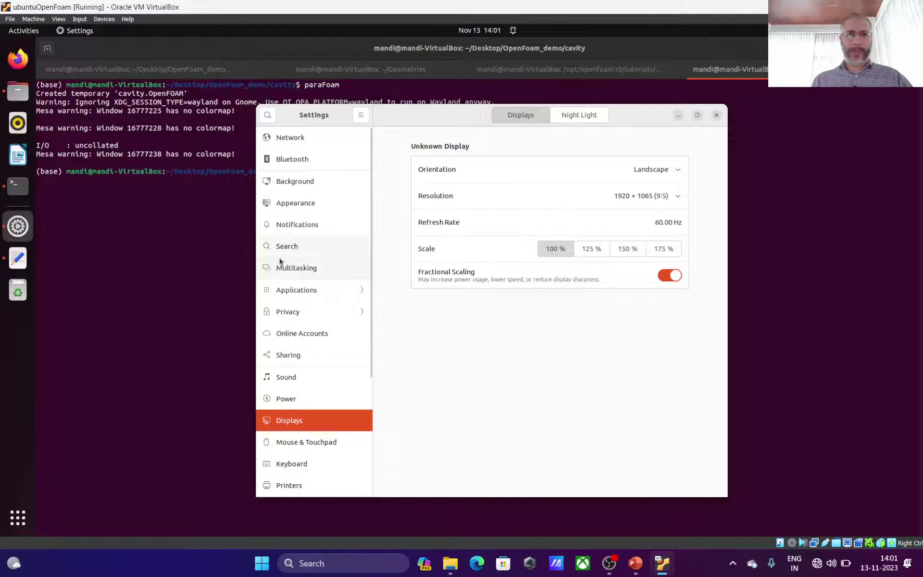
Switch to controlDict in the Text Editor, set endTime to 50.0 and save the file.
click(186, 262)
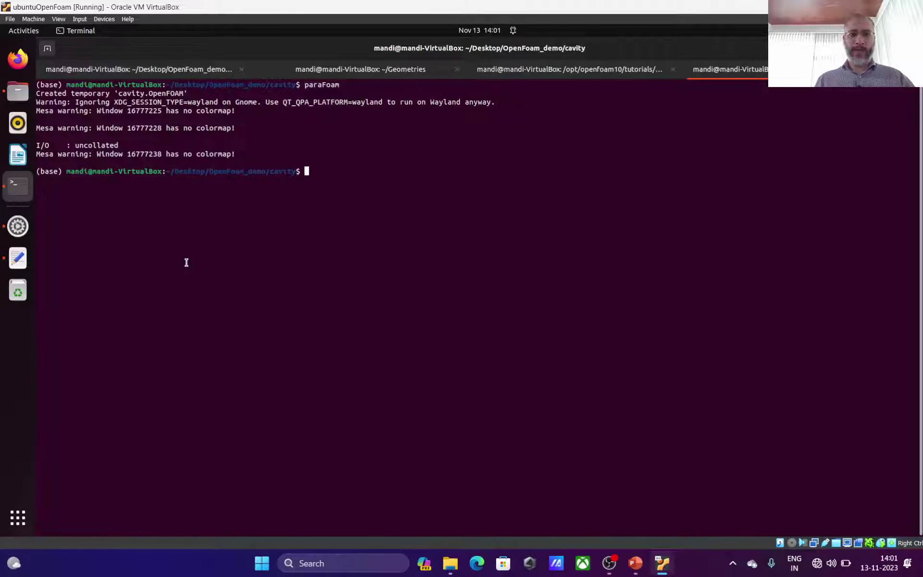
click(177, 72)
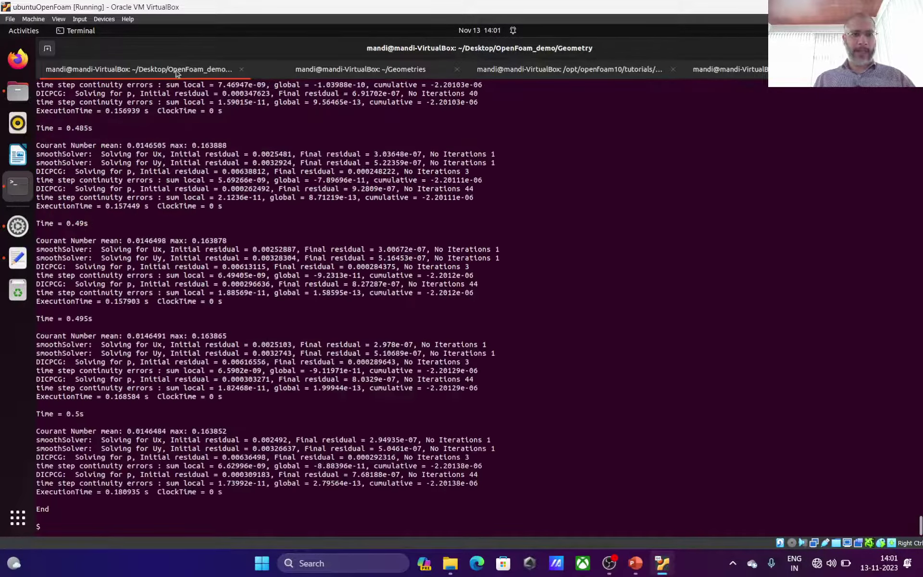
key(alt+Tab)
key(alt+Tab)
key(alt+Tab)
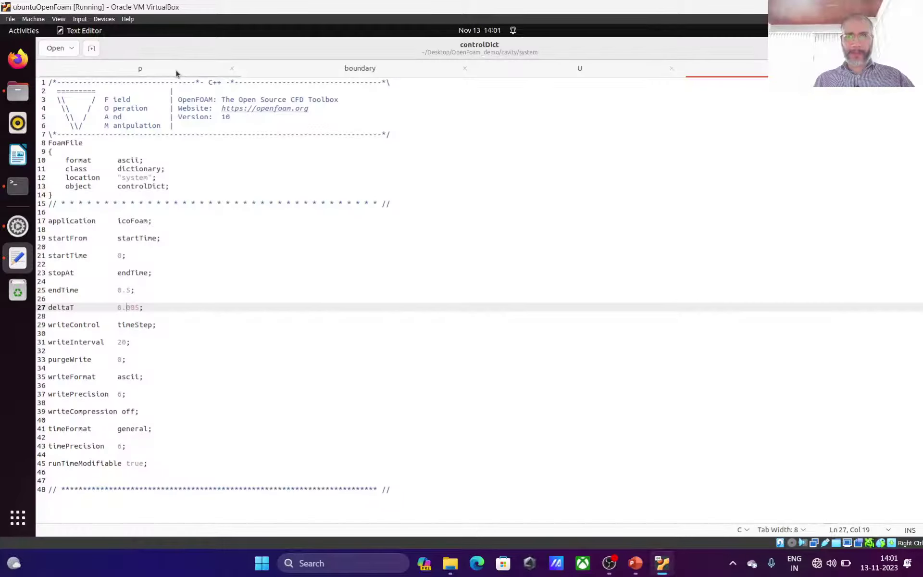
click(131, 290)
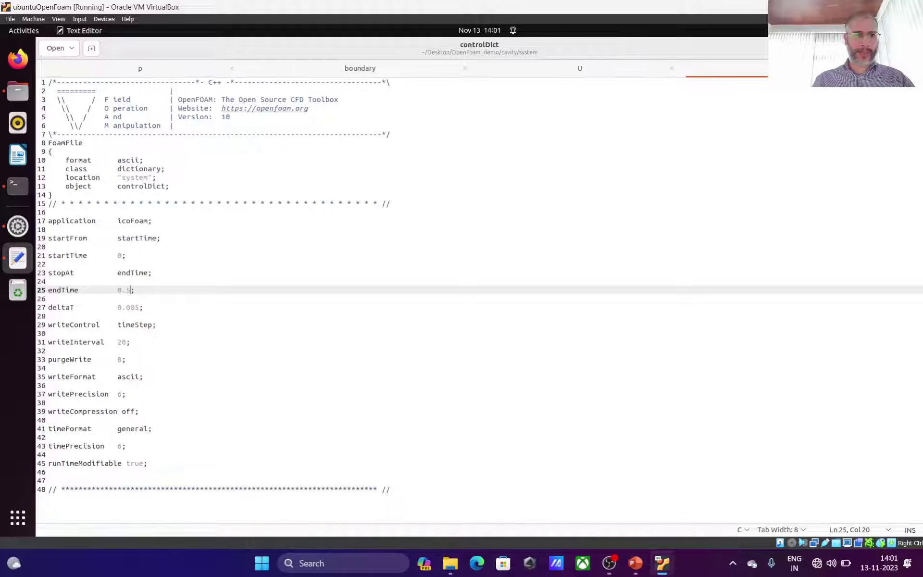
key(BackSpace)
key(BackSpace)
key(BackSpace)
text(50)
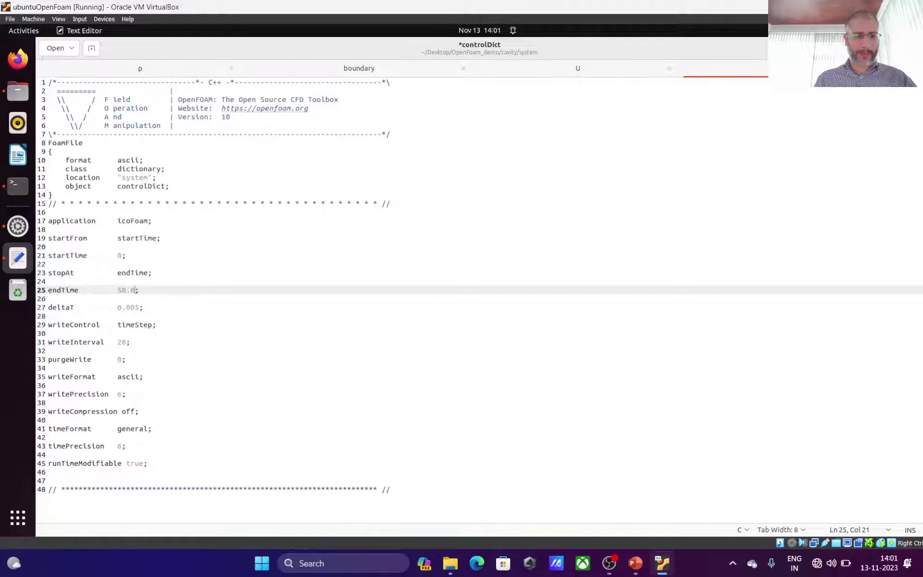
key(ctrl+s)
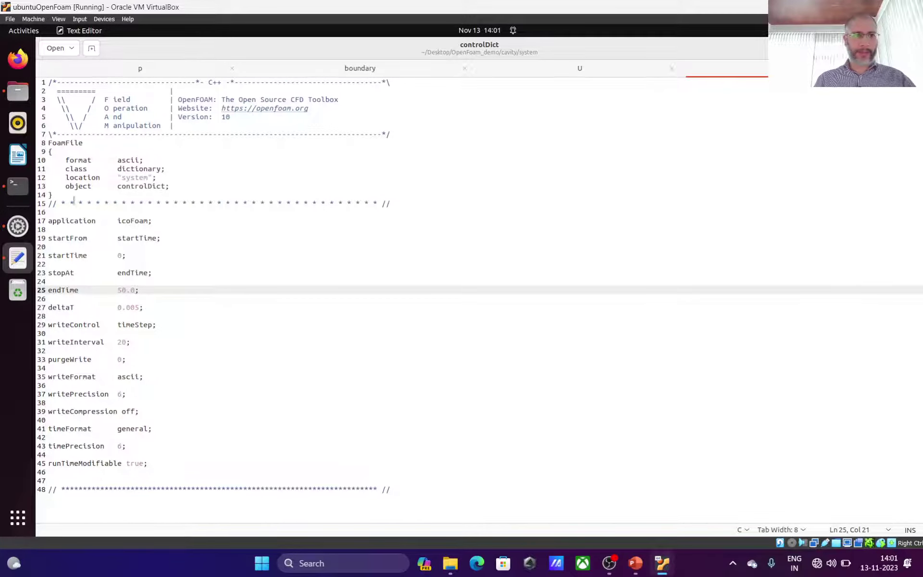
Switch to the terminal and run the icoFoam solver on the cavity case.
click(18, 186)
text(ic)
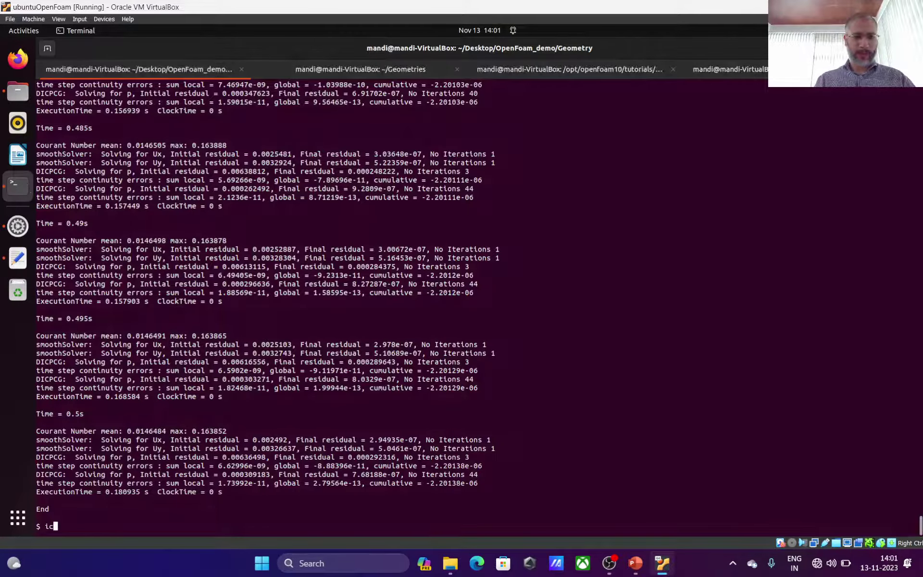
text(oFoam)
key(Return)
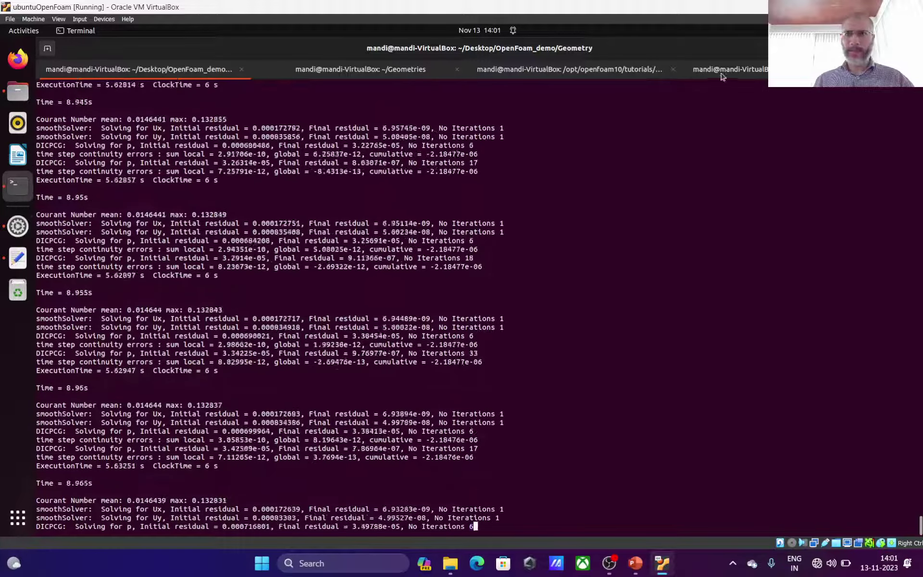
Relaunch ParaView with the previous command in the fourth terminal session and load the cavity.OpenFOAM case.
click(721, 70)
key(Up)
key(Return)
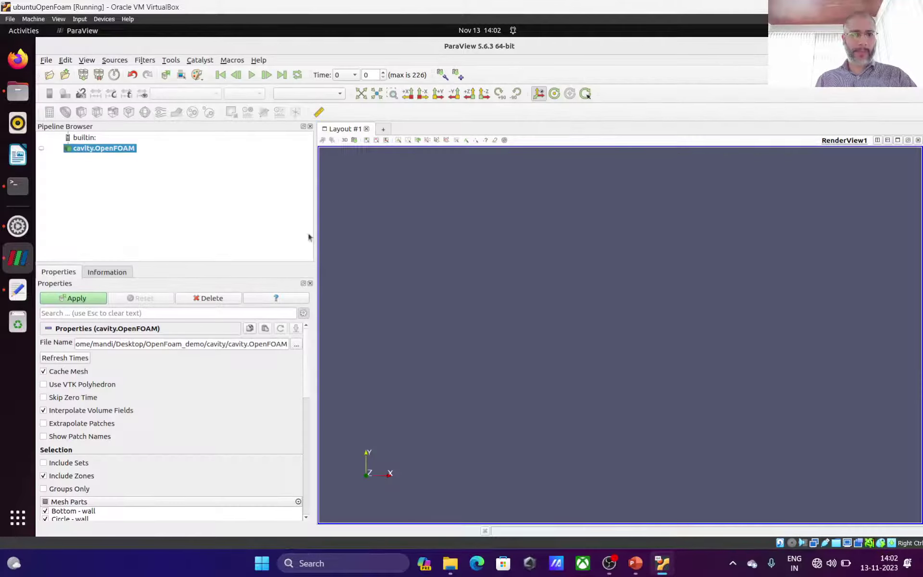
click(73, 298)
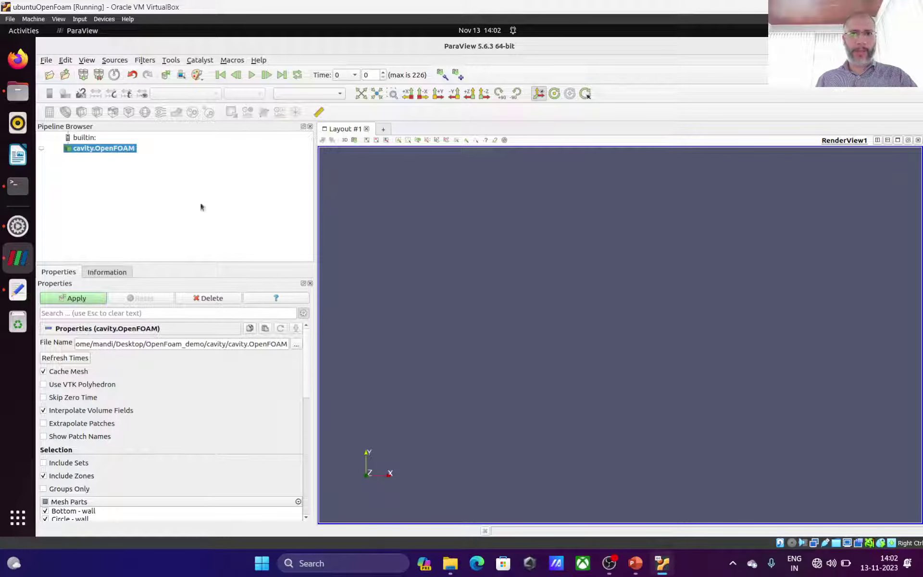
Go to the last available time step and colour the surface by the point array U.
click(281, 74)
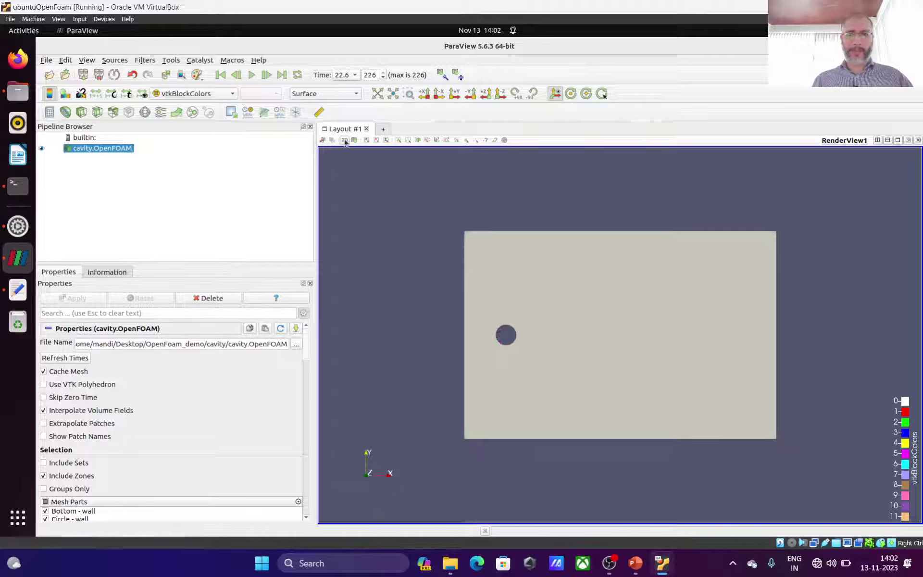
click(194, 95)
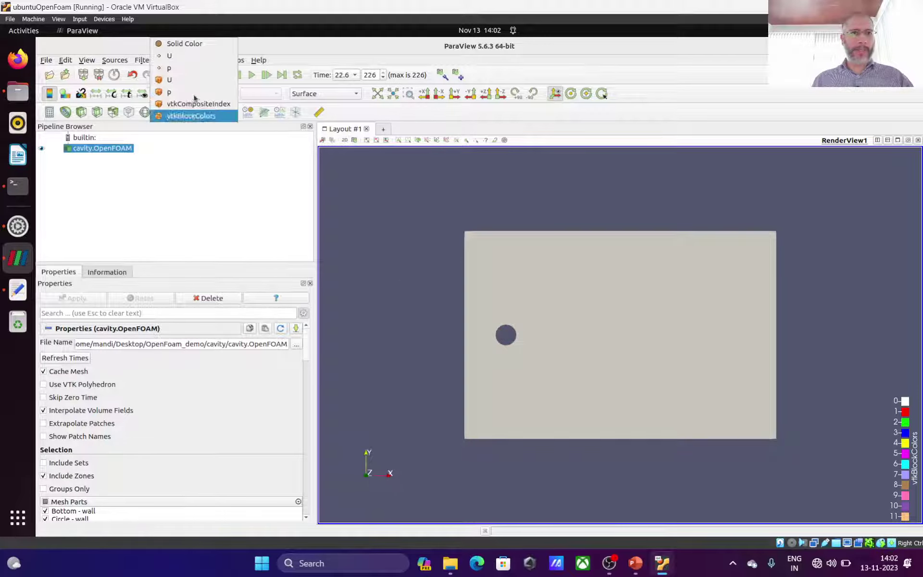
click(168, 56)
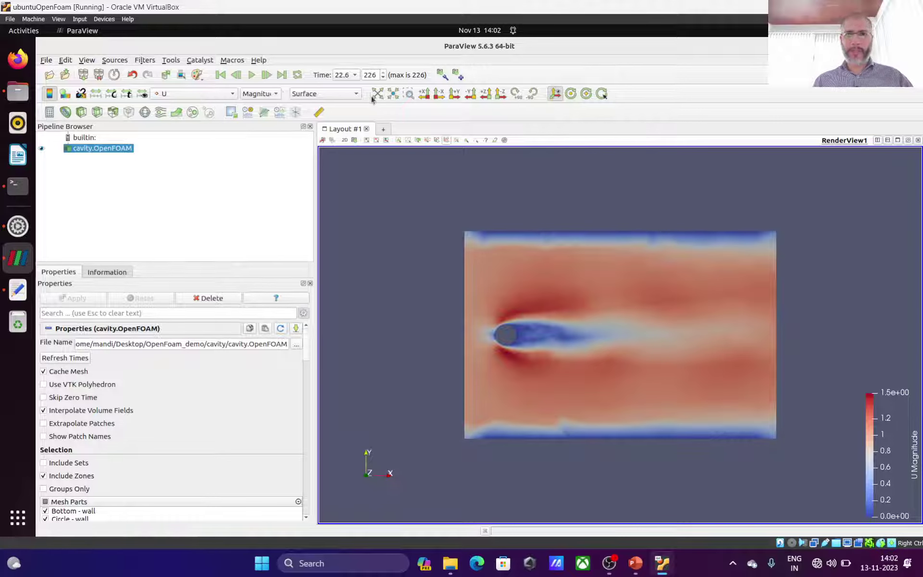
Play the velocity animation from the first time step and pause it to examine the wake behind the hole.
click(219, 76)
click(251, 75)
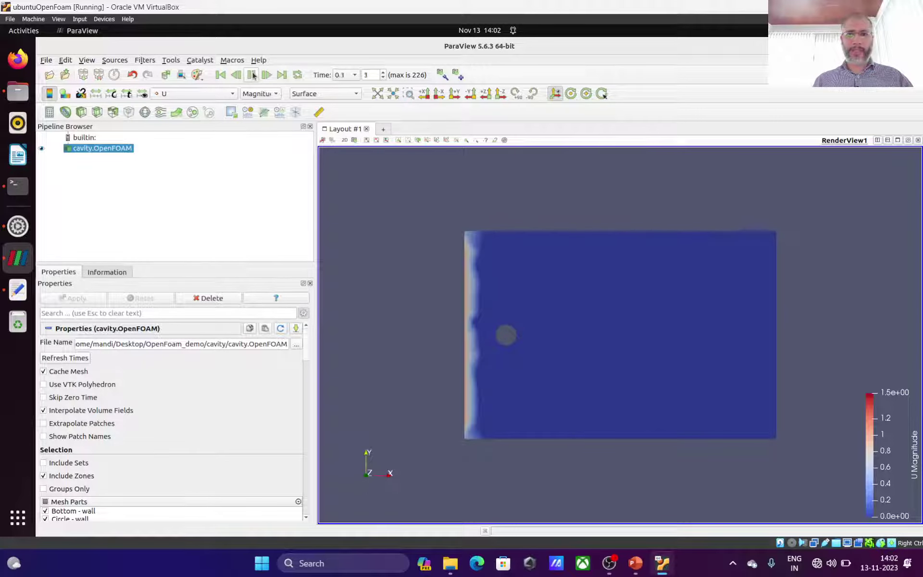
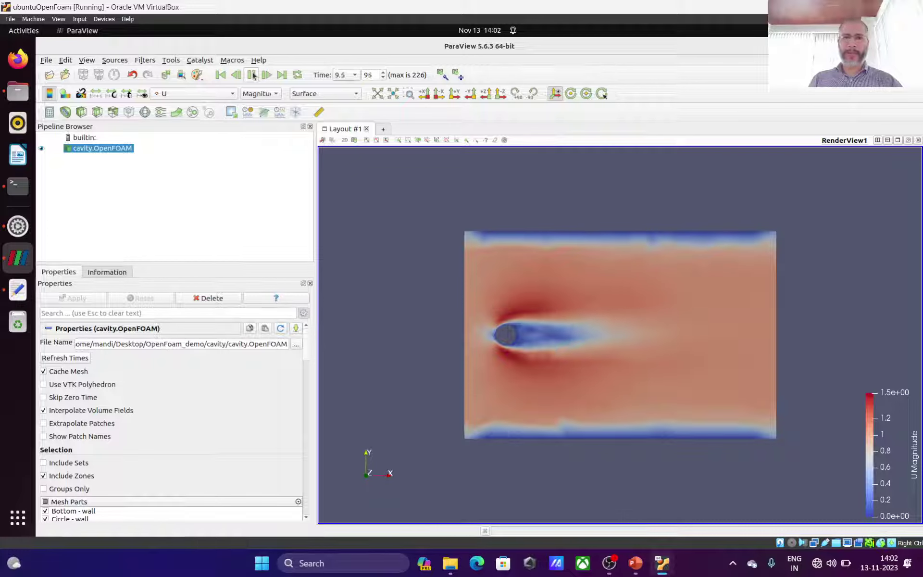
click(252, 75)
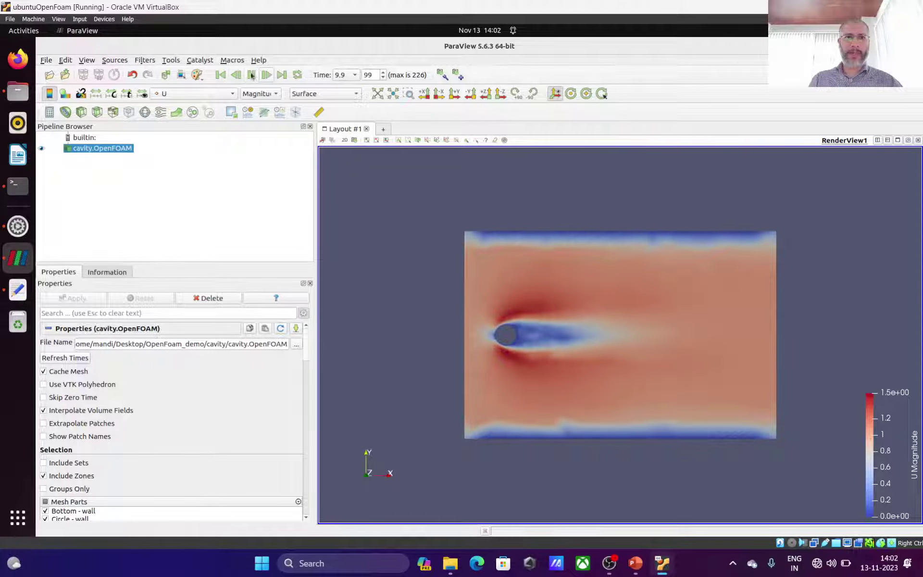
Go to the last loaded time step and check the list of available time values.
click(282, 75)
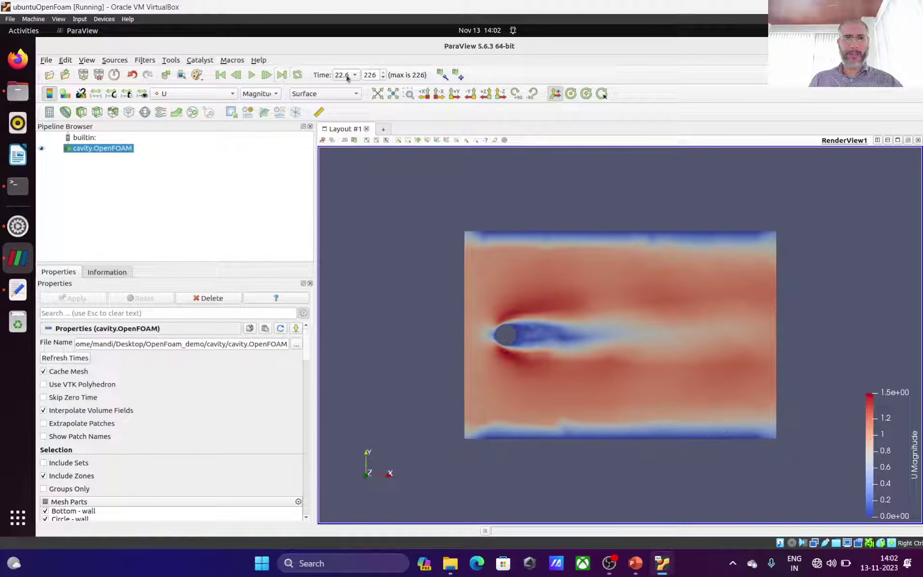
click(351, 75)
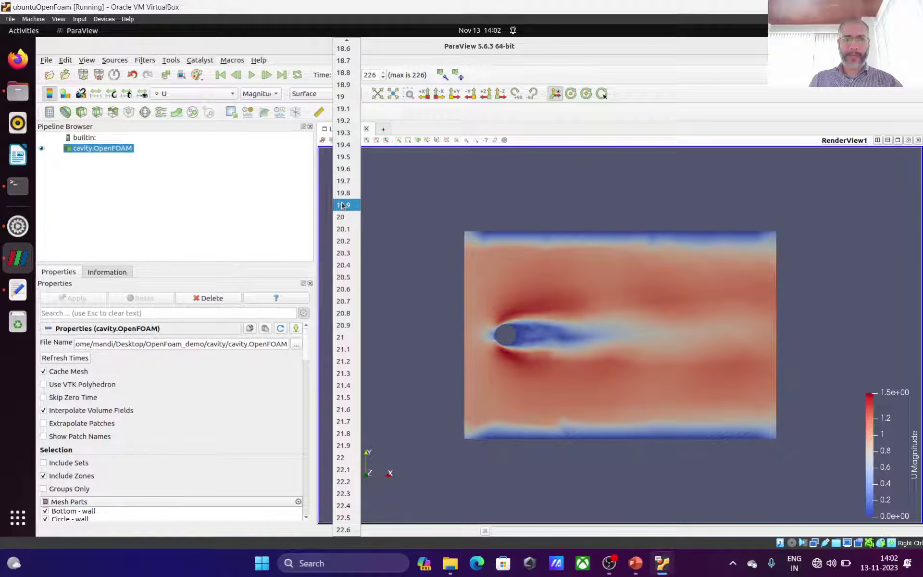
click(383, 119)
Reload the cavity.OpenFOAM files to pick up newly written results and go to the last time step.
right_click(116, 152)
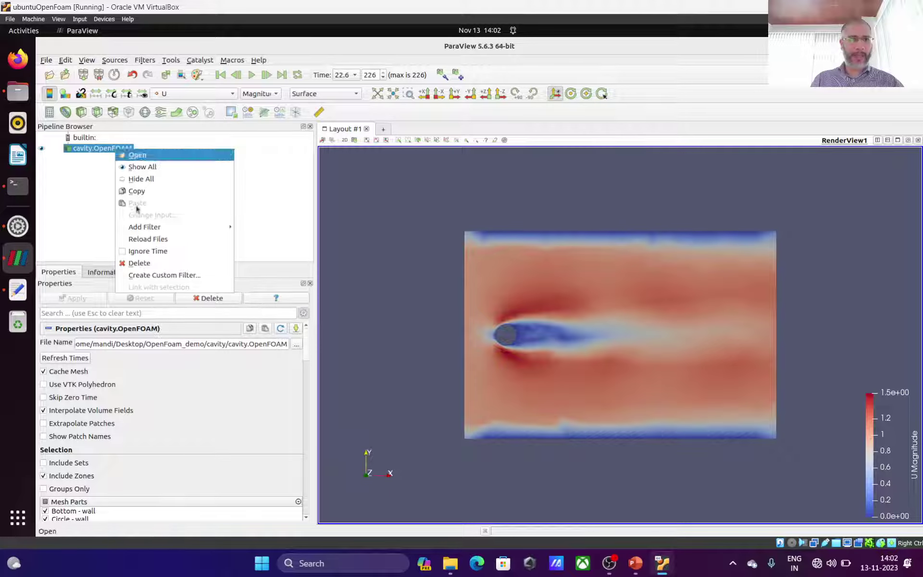
click(153, 239)
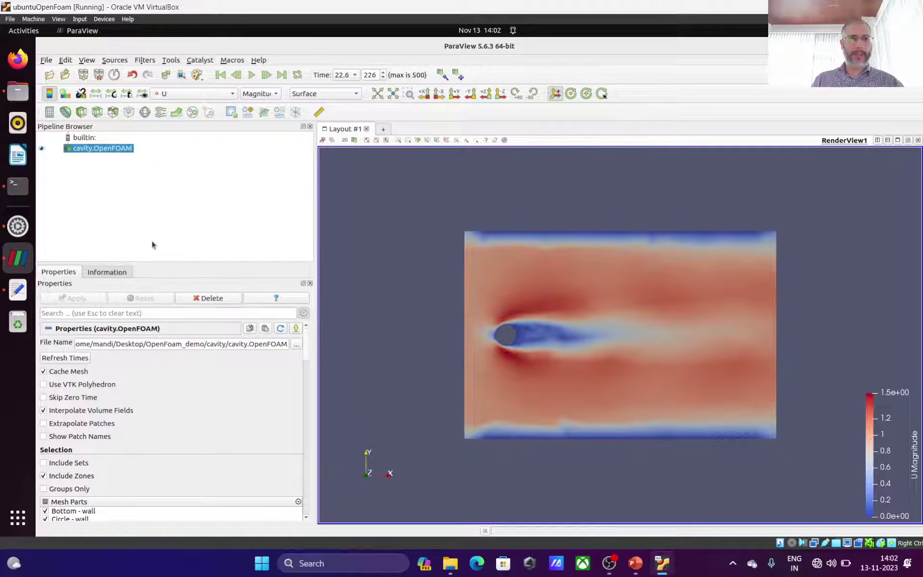
right_click(88, 152)
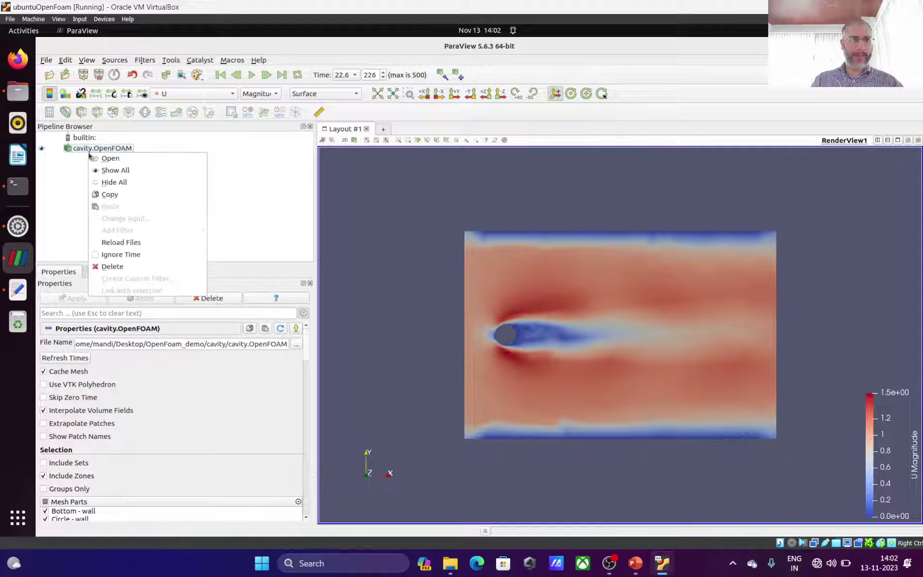
click(117, 242)
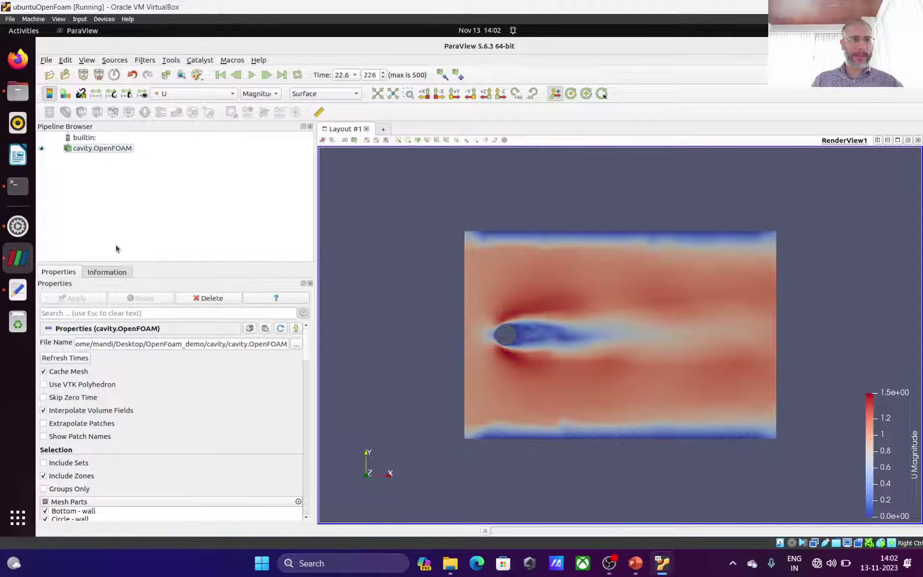
click(115, 151)
right_click(114, 151)
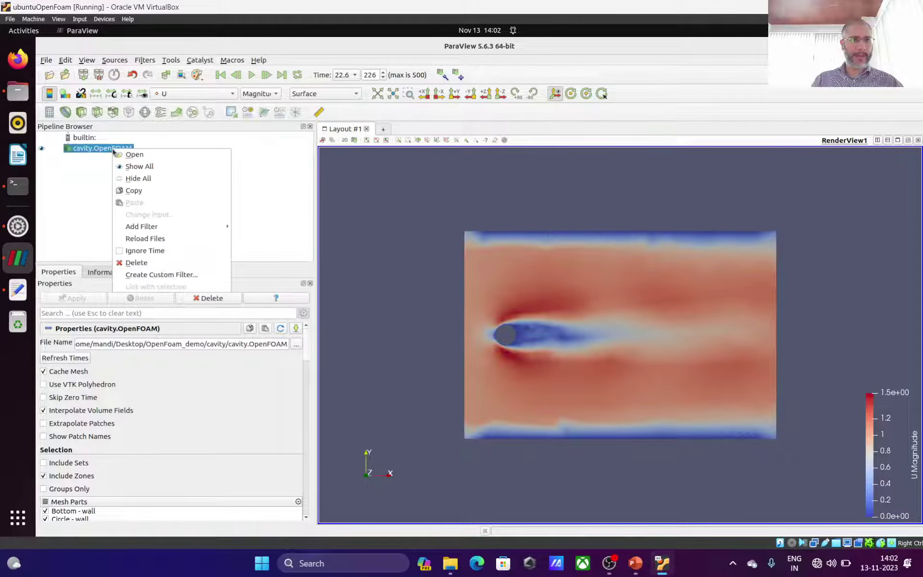
click(140, 239)
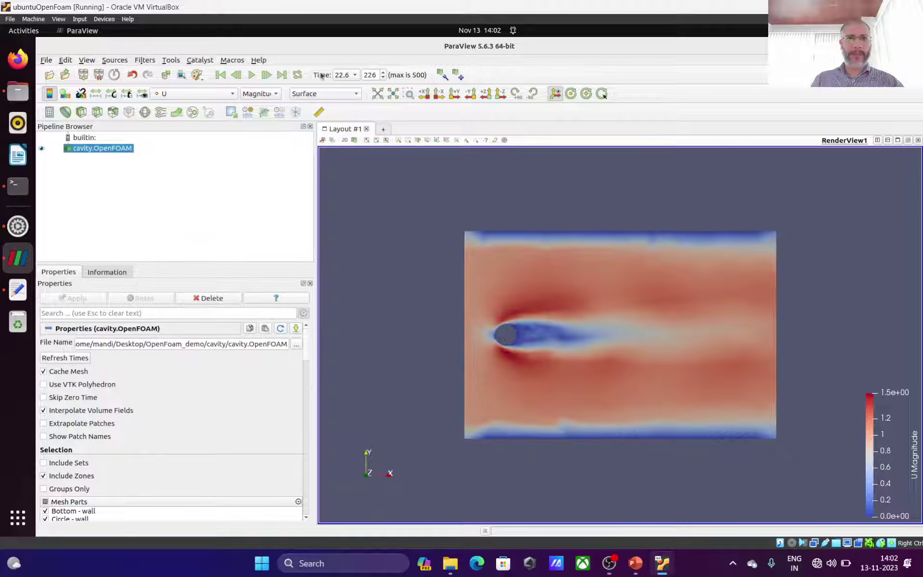
click(282, 75)
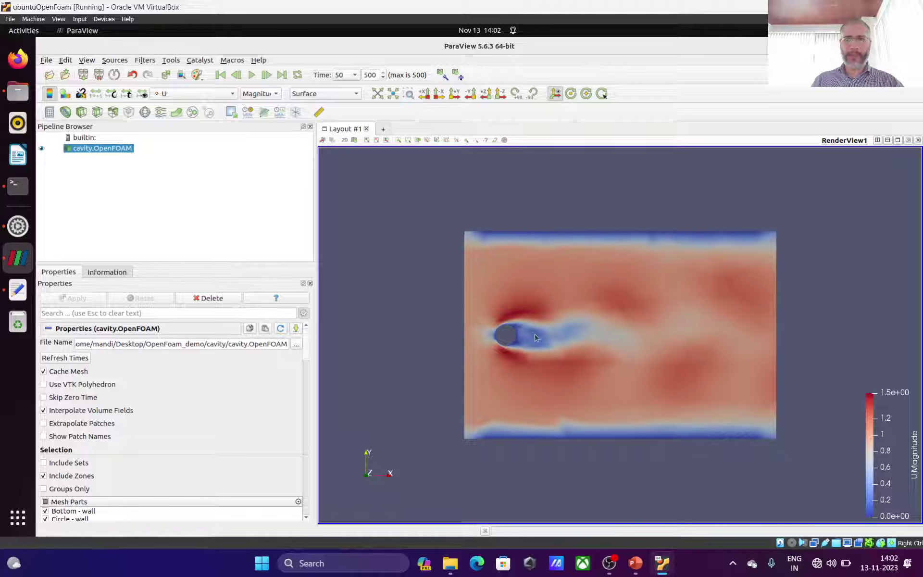
Set the time step to 400, play the velocity animation from there and pause it at step 459.
double_click(369, 75)
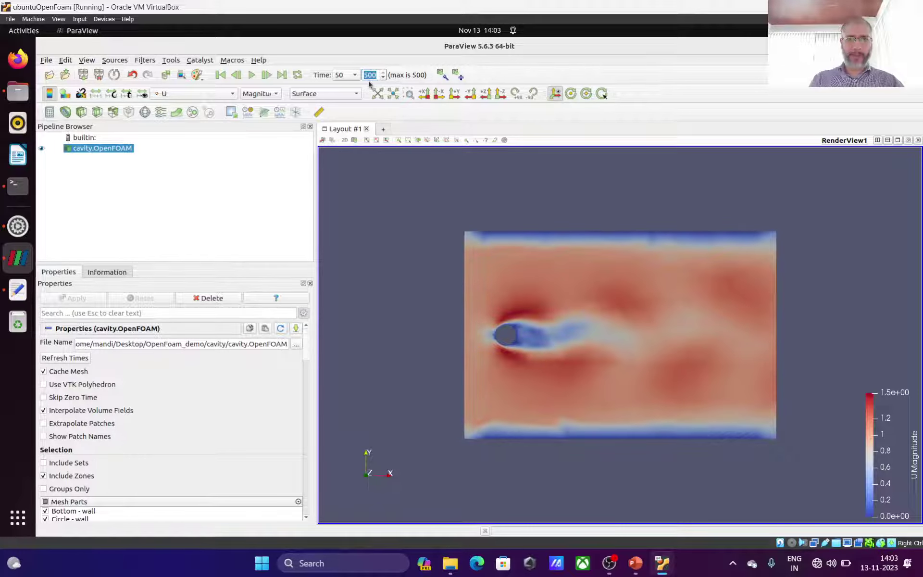
text(400)
key(Return)
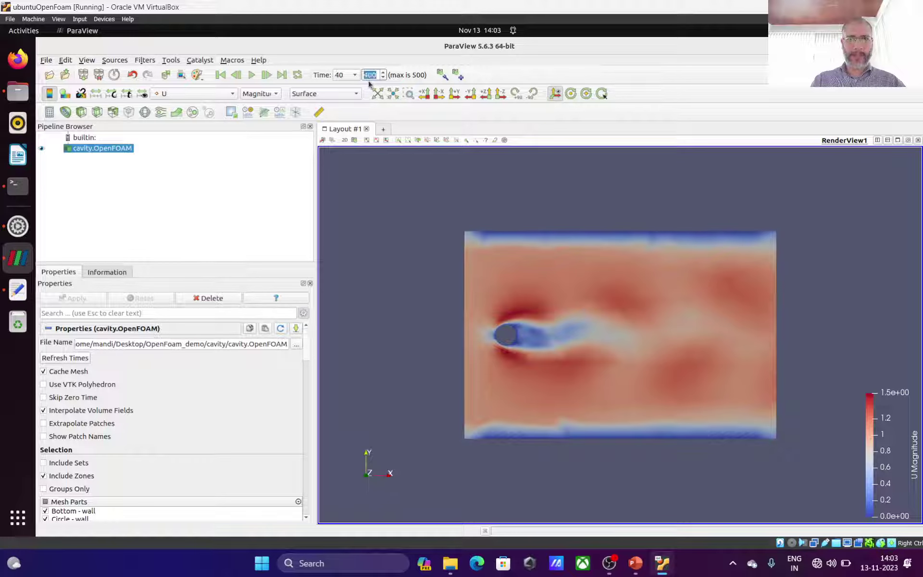
click(252, 75)
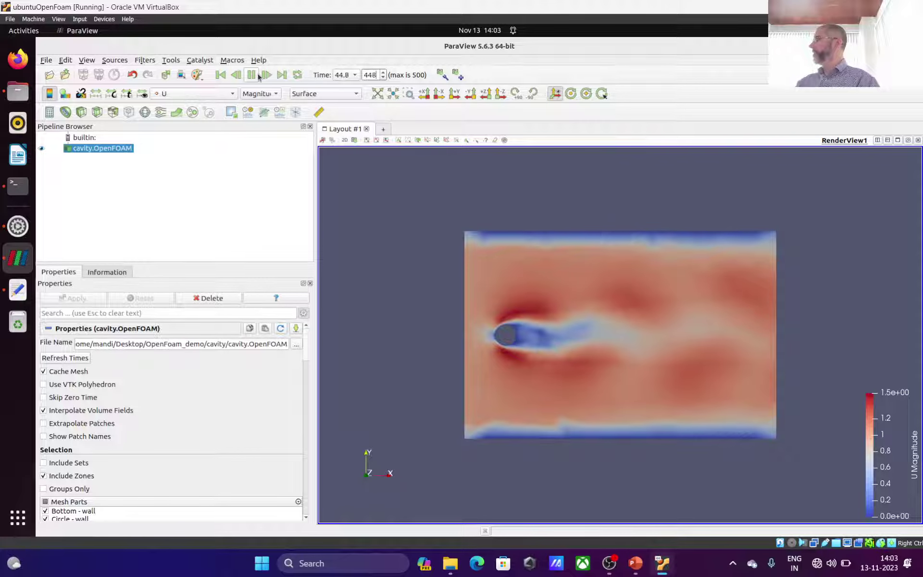
click(252, 75)
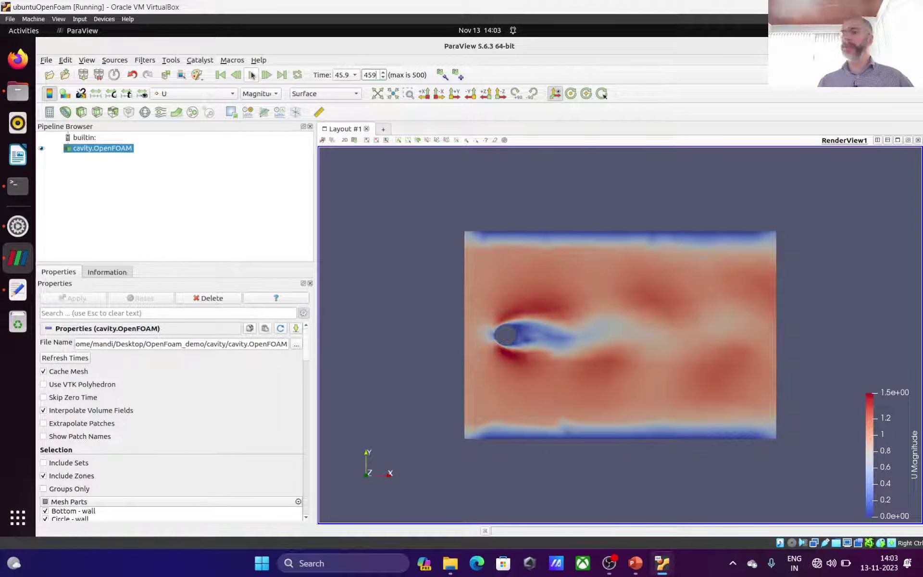
Examine the mesh around the hole with the Surface With Edges representation, and return to Surface.
scroll(428, 299, up, 4)
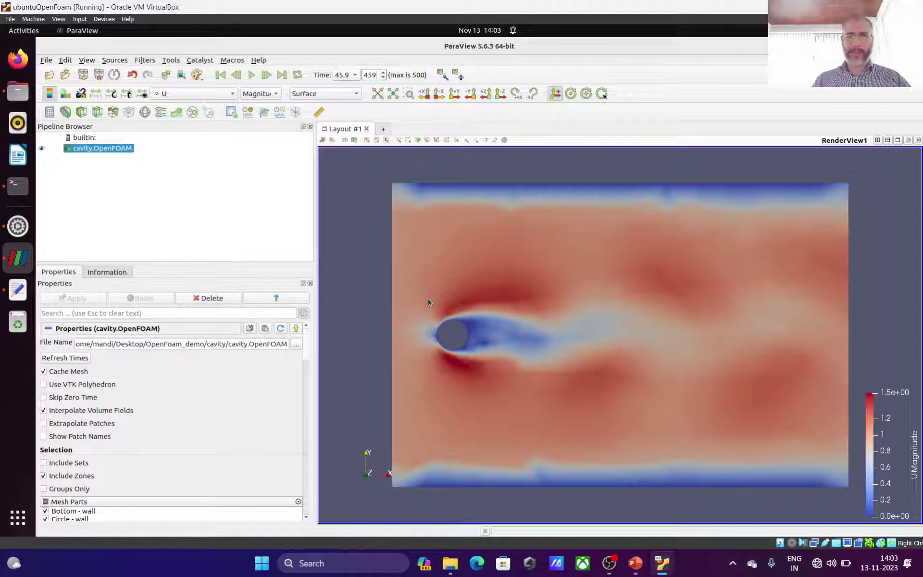
click(323, 94)
click(325, 117)
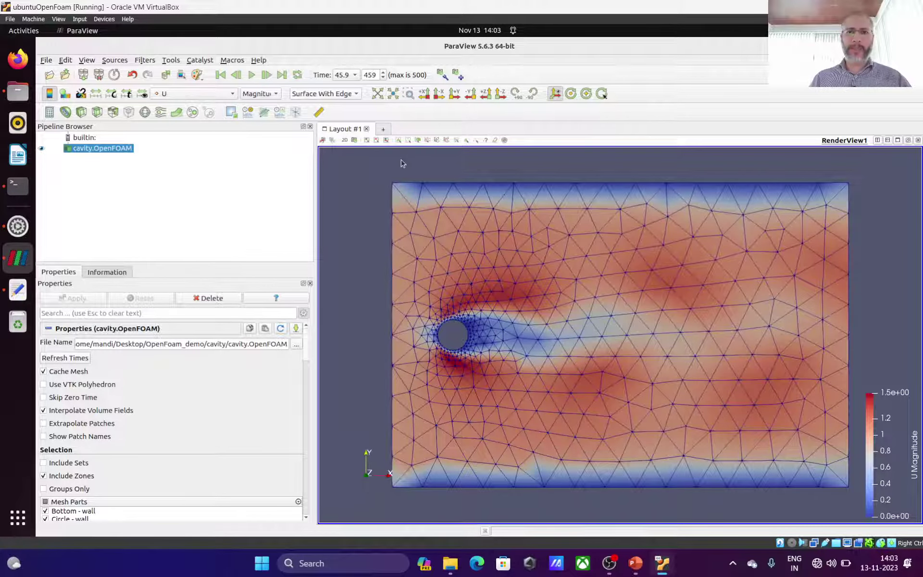
click(331, 93)
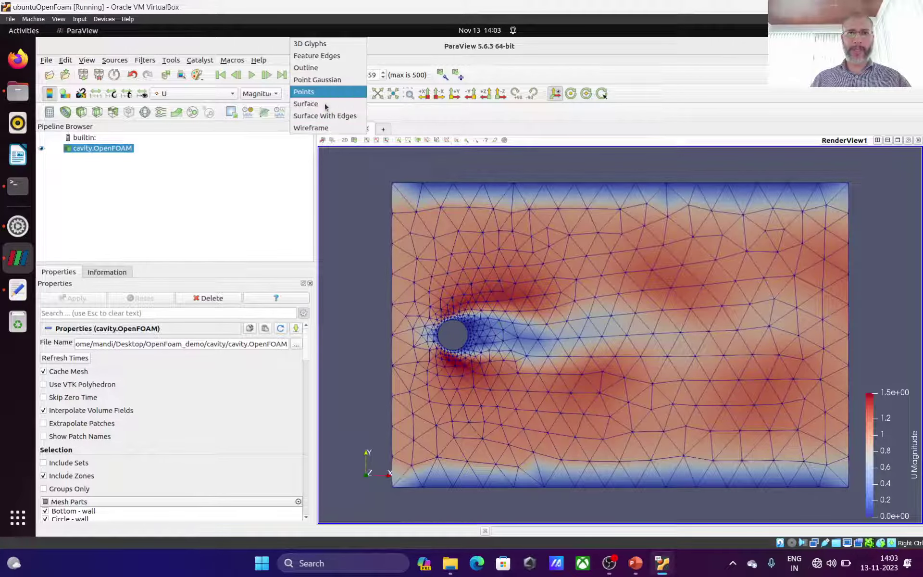
click(324, 104)
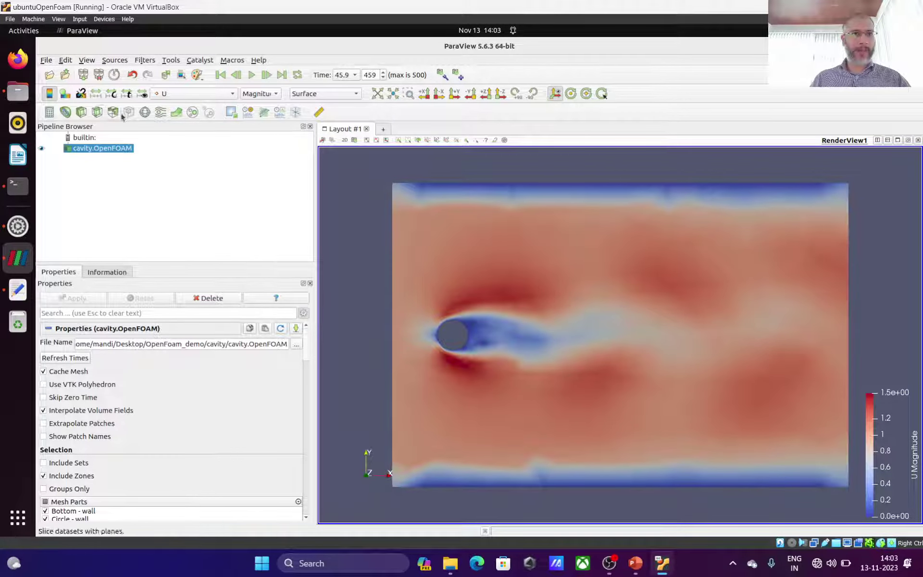
Add a Glyph filter to the cavity.OpenFOAM case with arrows oriented and scaled by the U array.
click(145, 112)
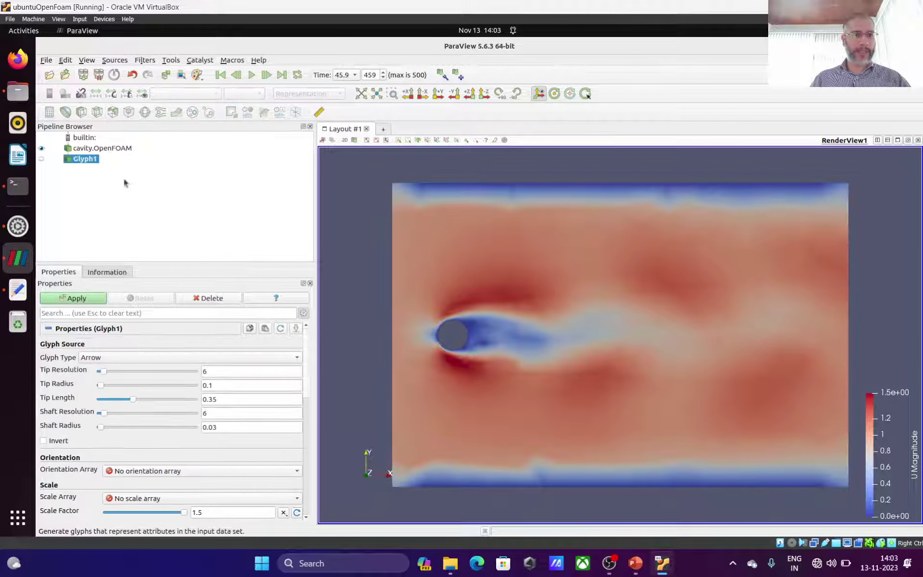
click(79, 299)
click(217, 473)
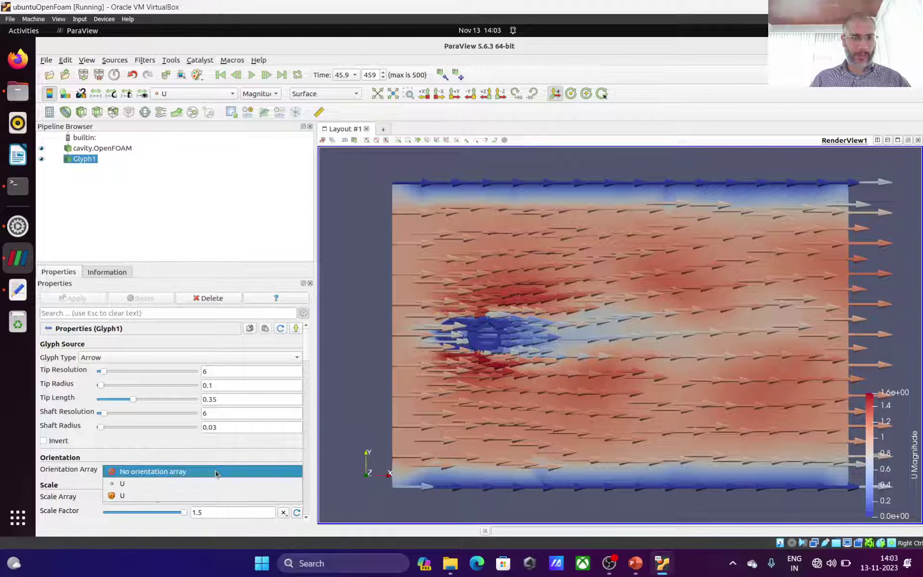
click(196, 486)
click(162, 503)
click(128, 496)
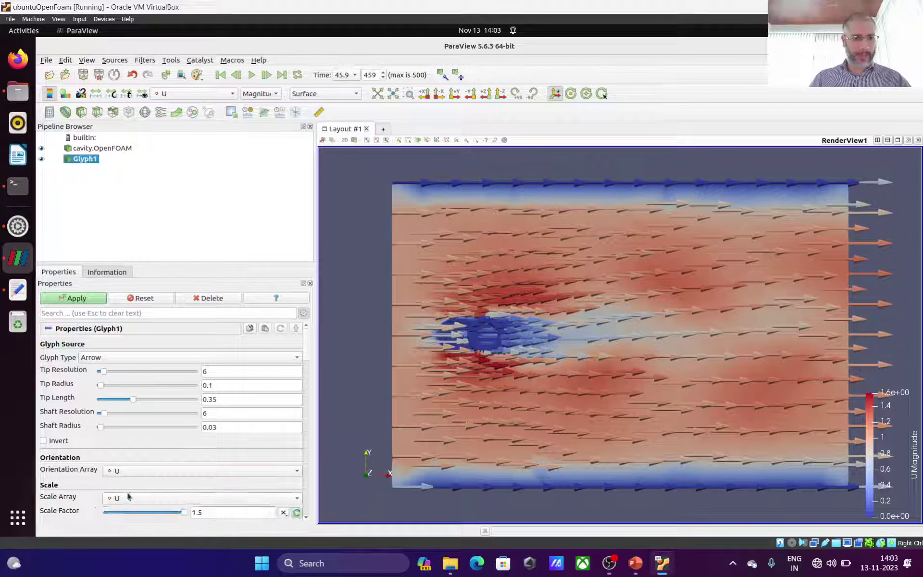
click(77, 299)
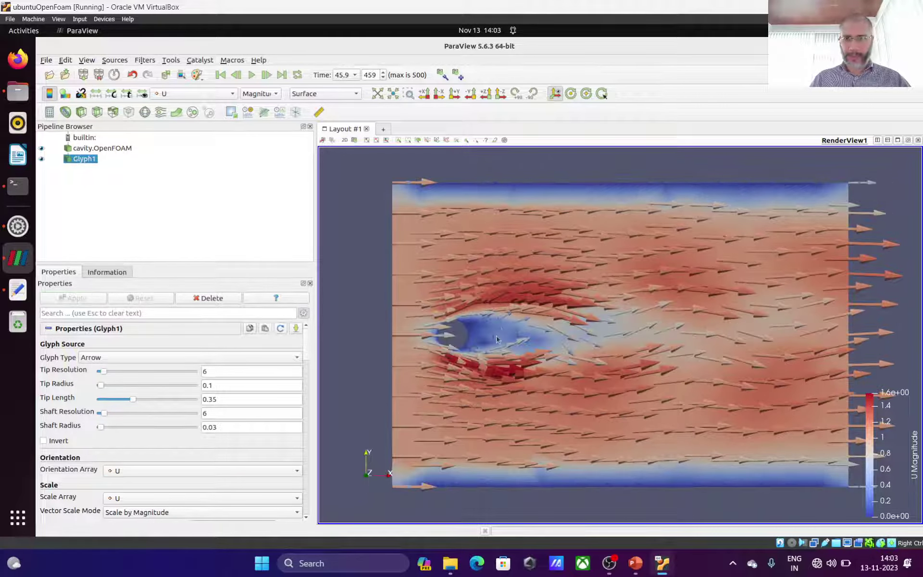
Examine the velocity arrows in the wake behind the hole and set the time step to 400.
scroll(507, 311, up, 3)
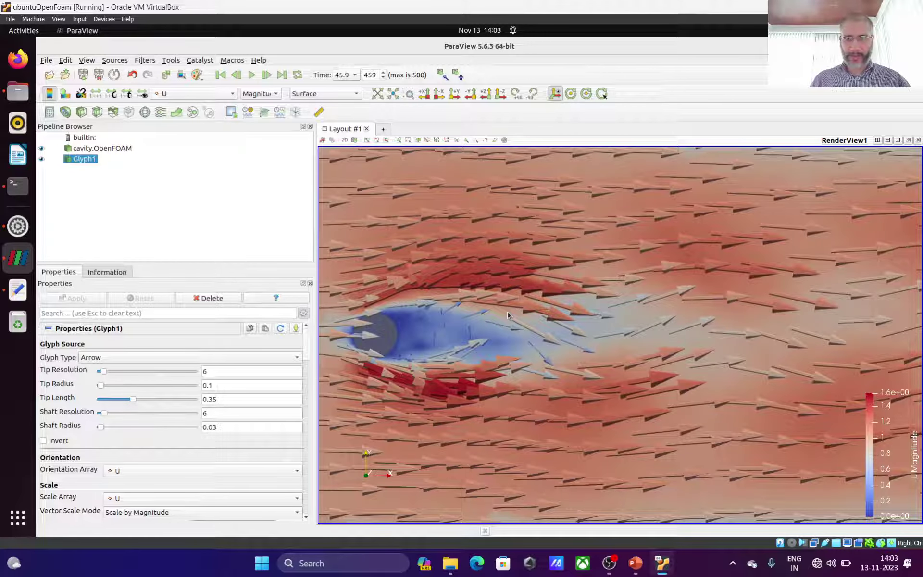
scroll(507, 311, up, 2)
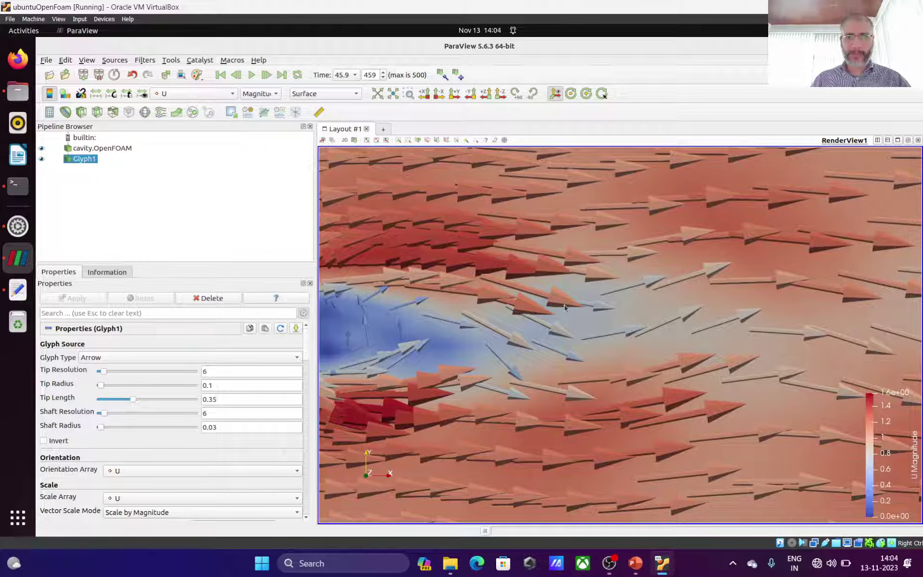
scroll(477, 317, down, 2)
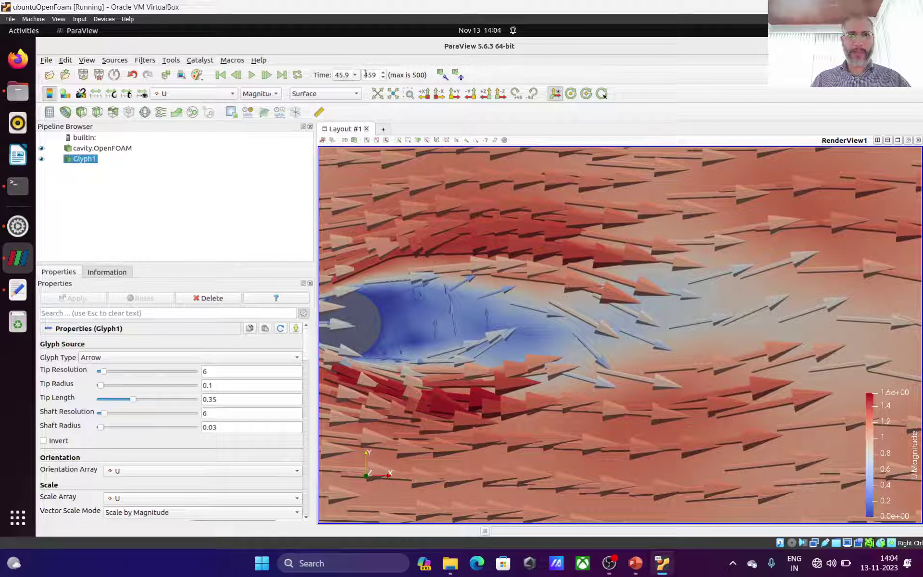
double_click(366, 74)
key(BackSpace)
text(400)
key(Return)
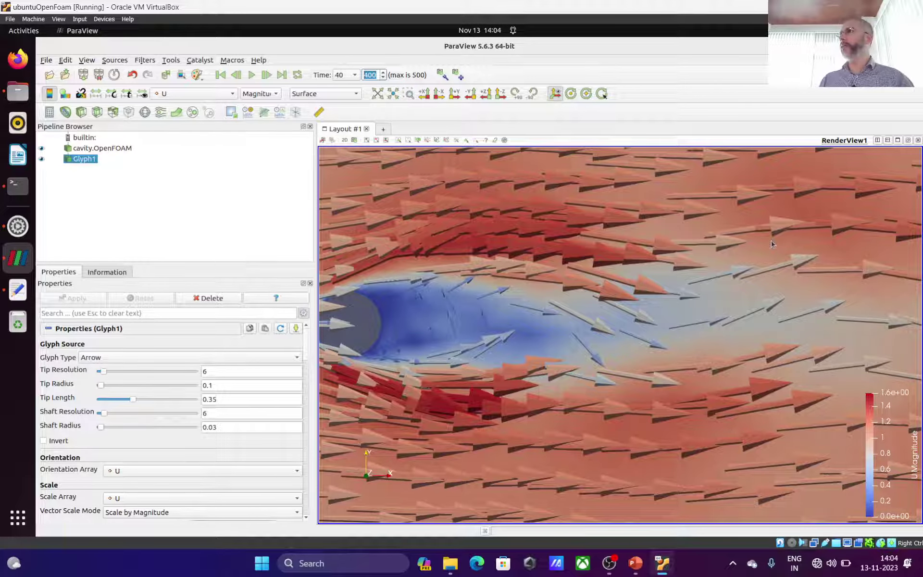
Switch to PowerPoint and read the U magnitude, Glyphs and animation items on the Post-processing slide.
click(636, 567)
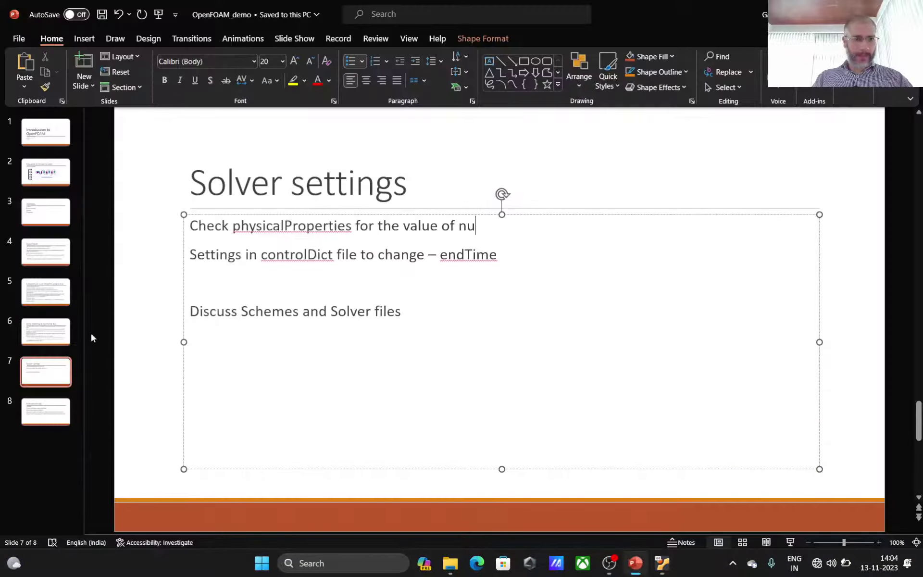
click(50, 408)
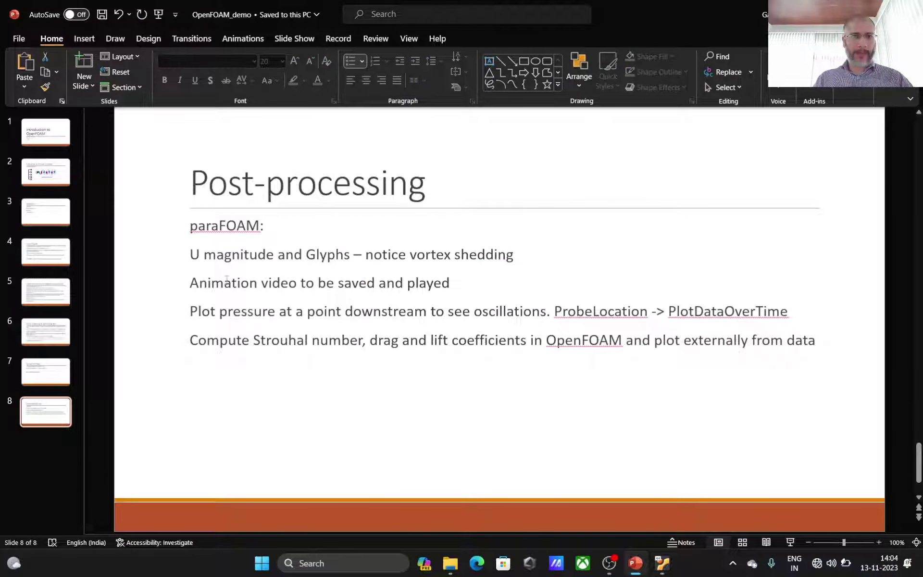
double_click(251, 260)
drag(251, 260, 248, 266)
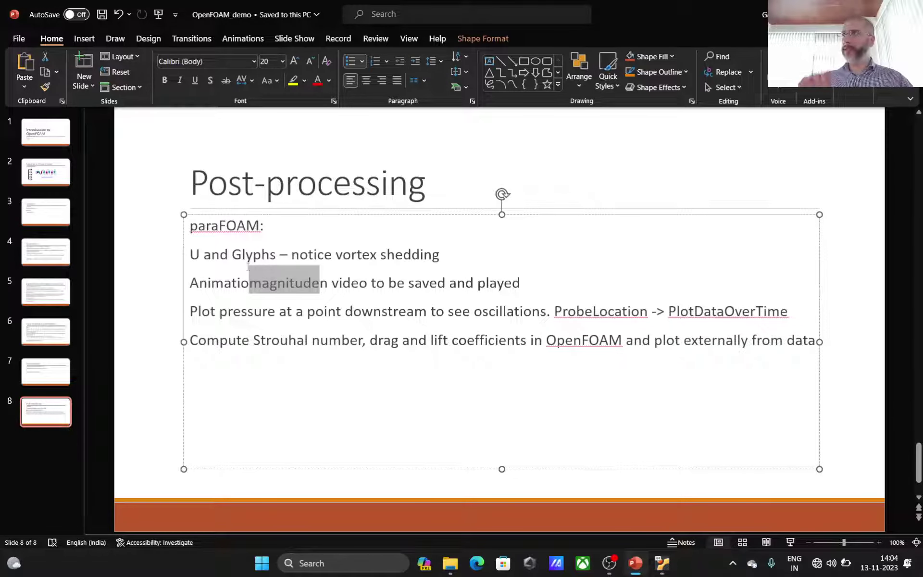
click(366, 263)
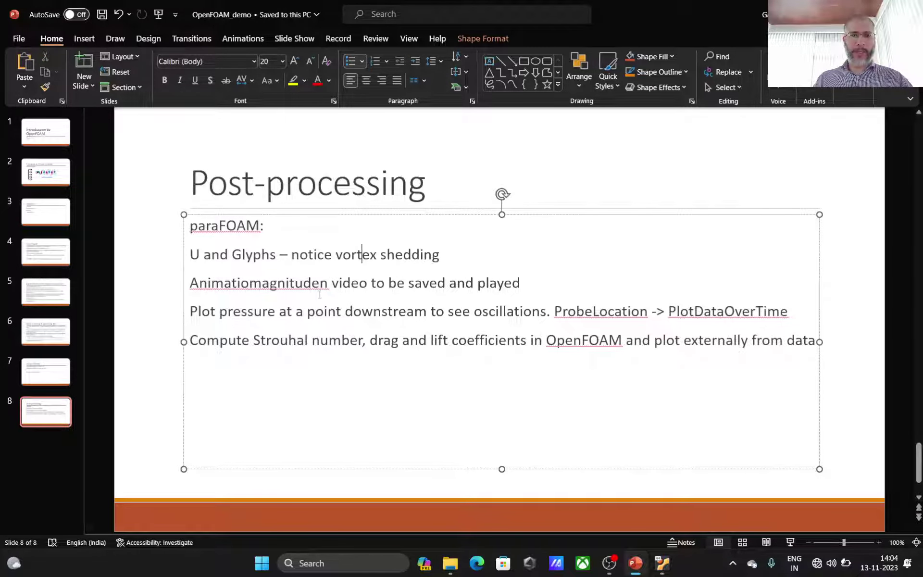
click(261, 282)
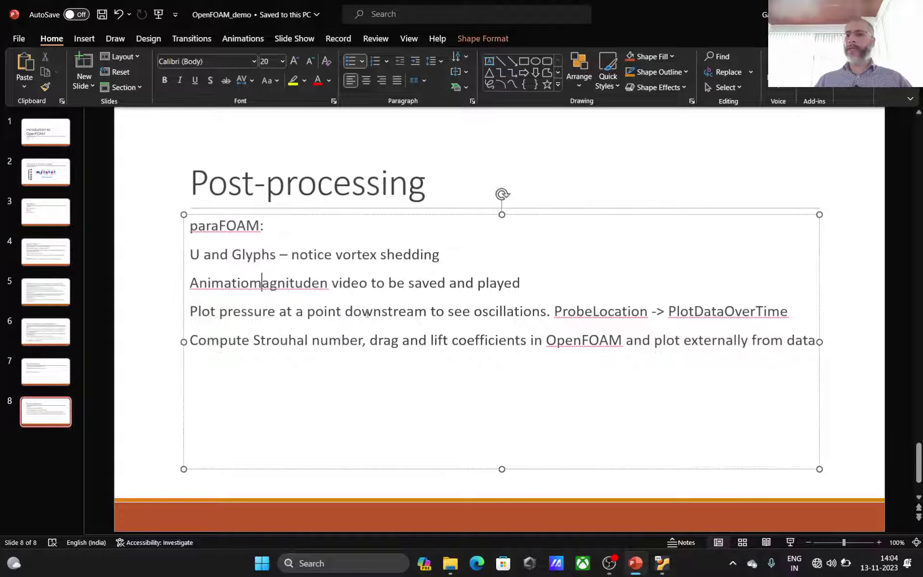
Switch back to ParaView, delete the Glyph filter and apply a Probe Location filter to the cavity.OpenFOAM case.
click(663, 568)
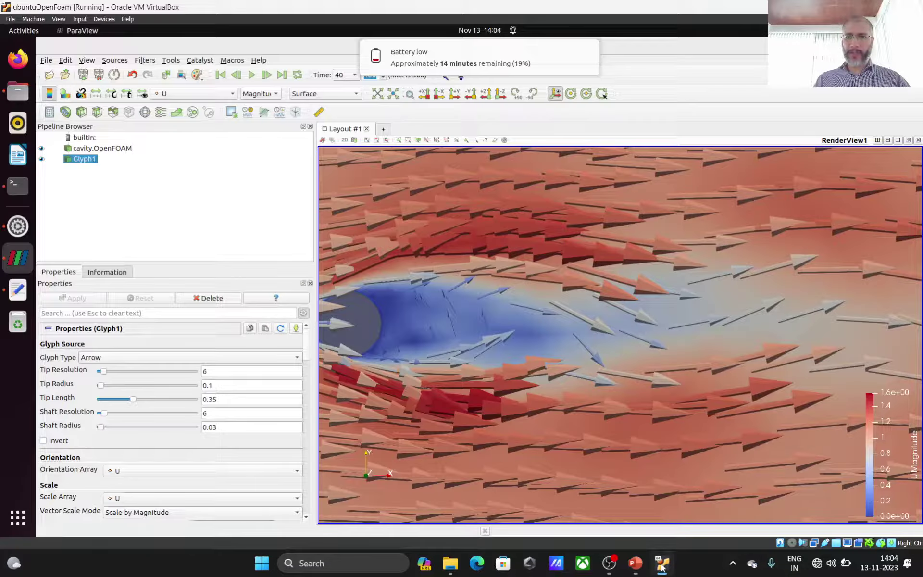
click(586, 53)
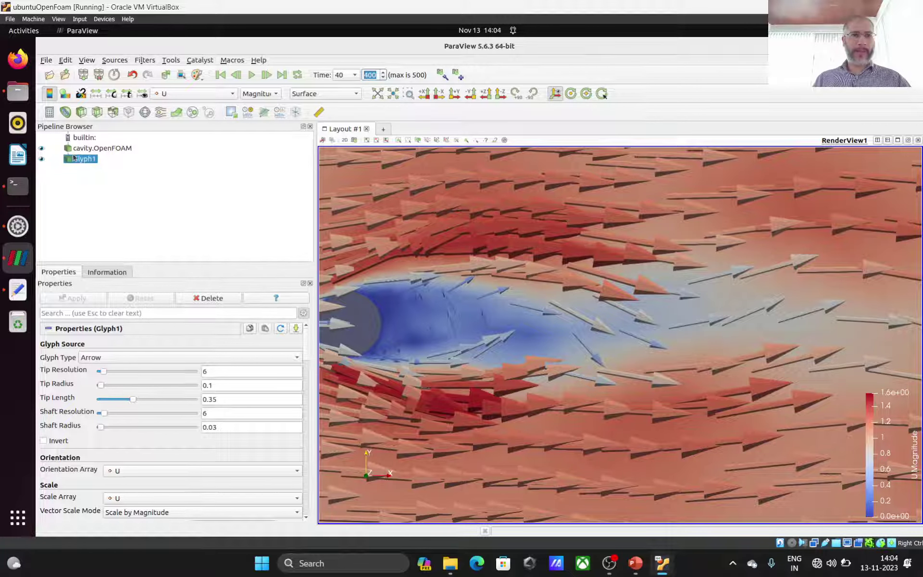
click(74, 159)
key(Delete)
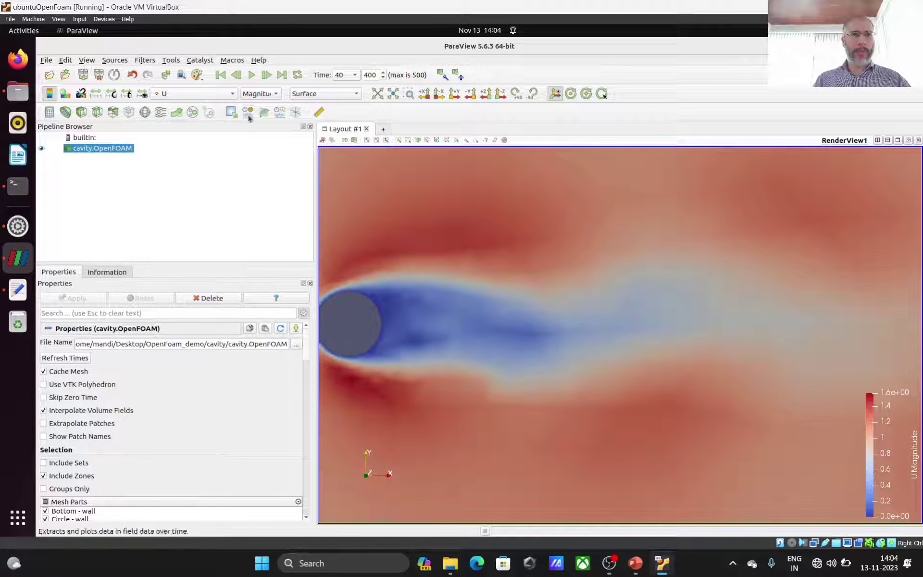
click(295, 112)
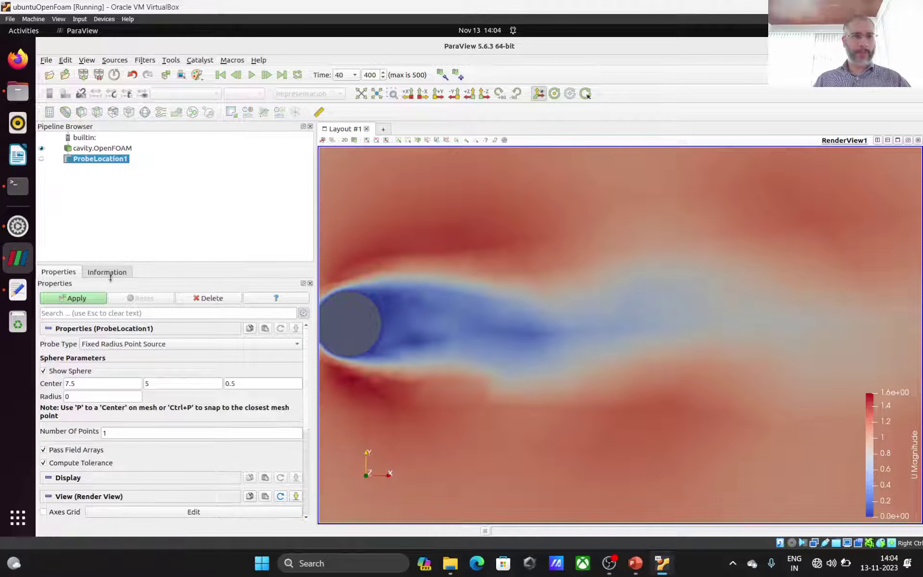
click(92, 300)
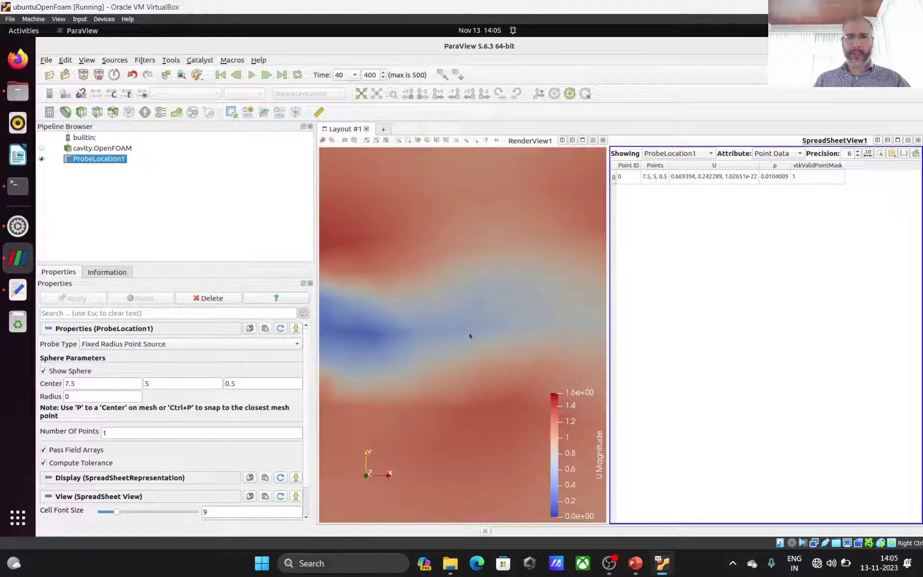
Display the cavity.OpenFOAM case in the render view with the Surface With Edges representation.
scroll(432, 337, down, 5)
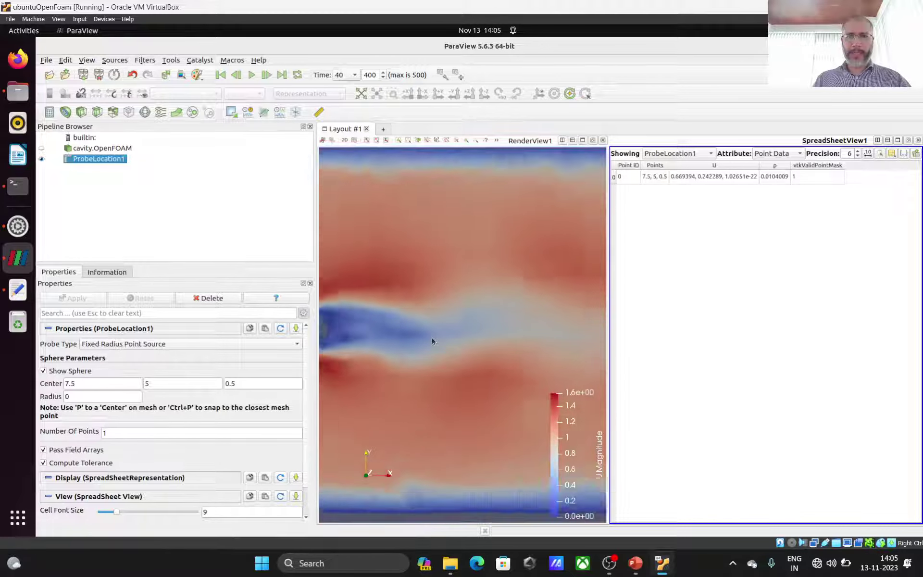
key(Up)
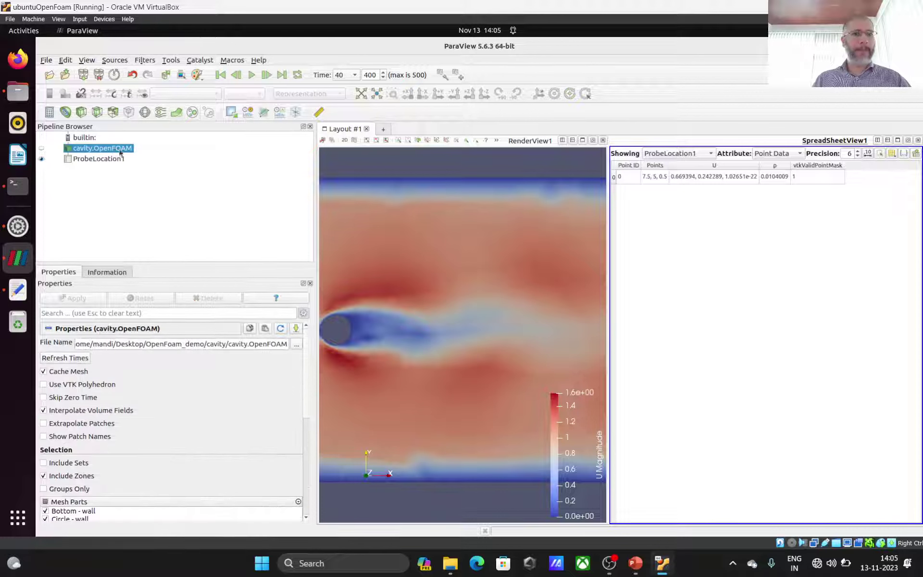
click(390, 181)
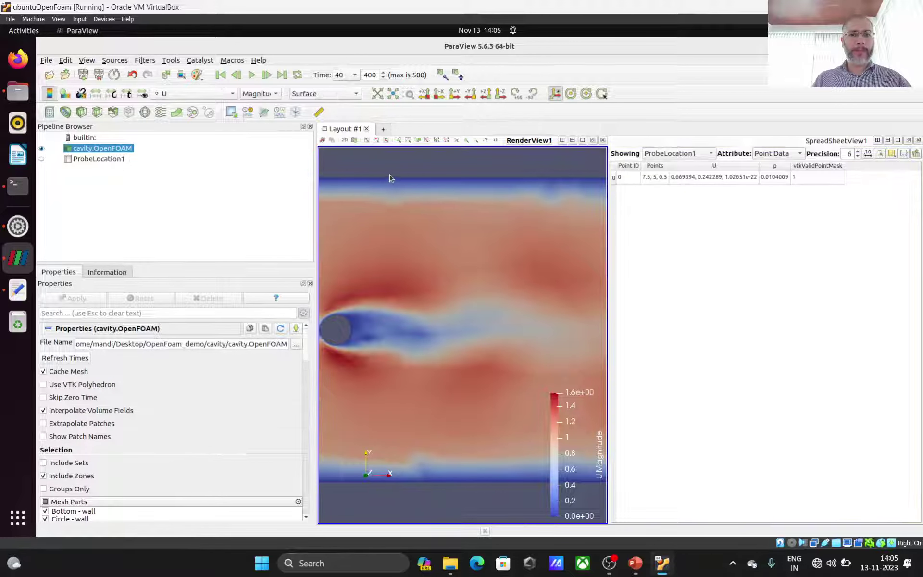
click(310, 92)
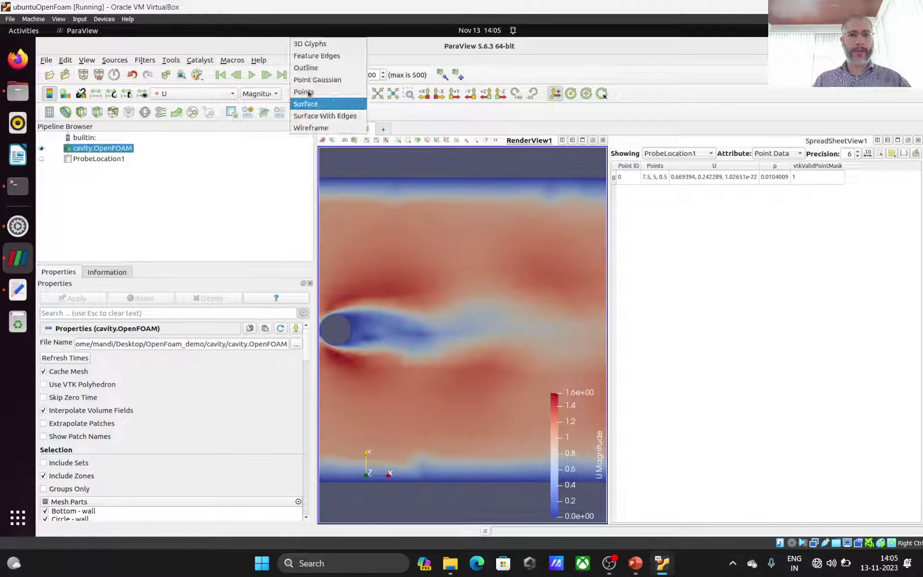
click(318, 117)
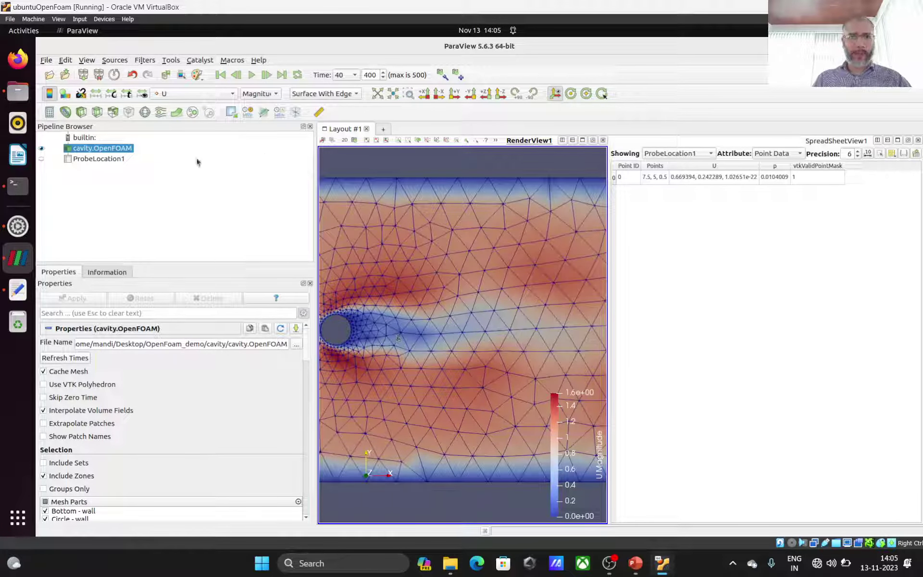
Move the probe centre to a mesh point in the wake behind the hole, at 3.91482, 4.4895, 1, and apply it.
click(99, 159)
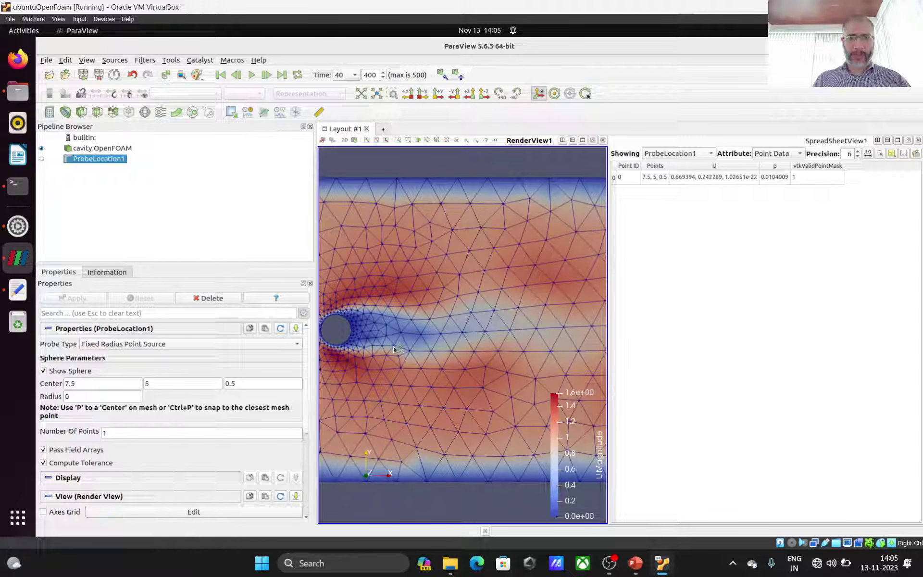
key(p)
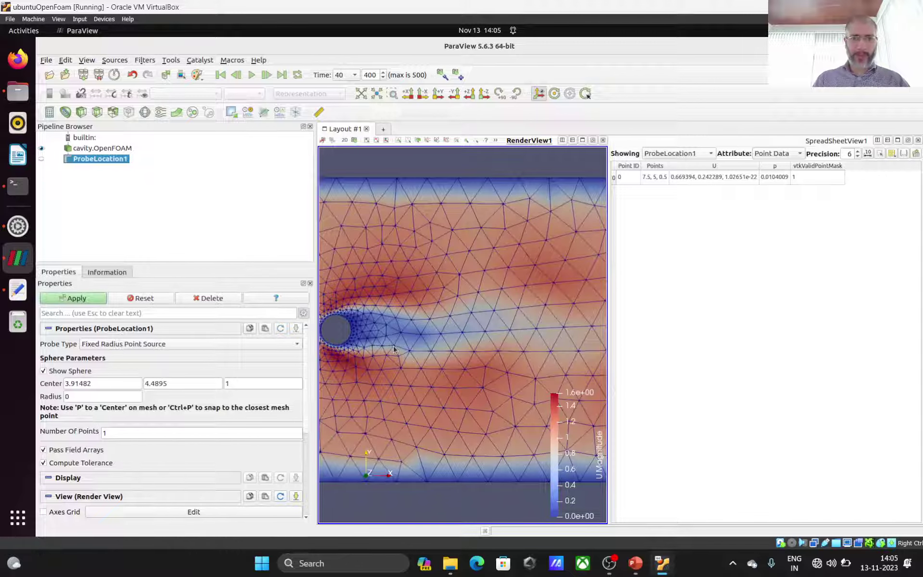
click(62, 298)
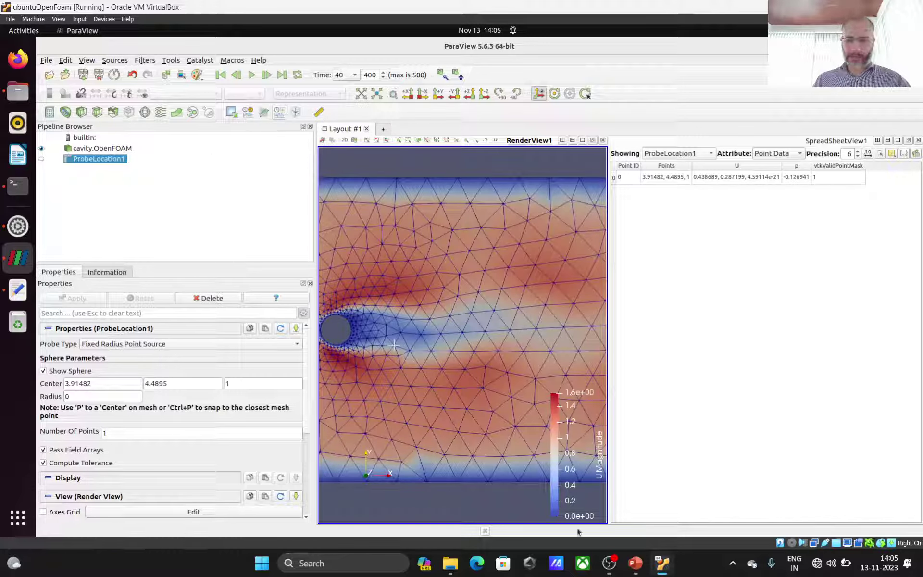
Check the Post-processing slide in PowerPoint, and apply a Plot Data Over Time filter to the probe in ParaView for all timesteps.
click(635, 563)
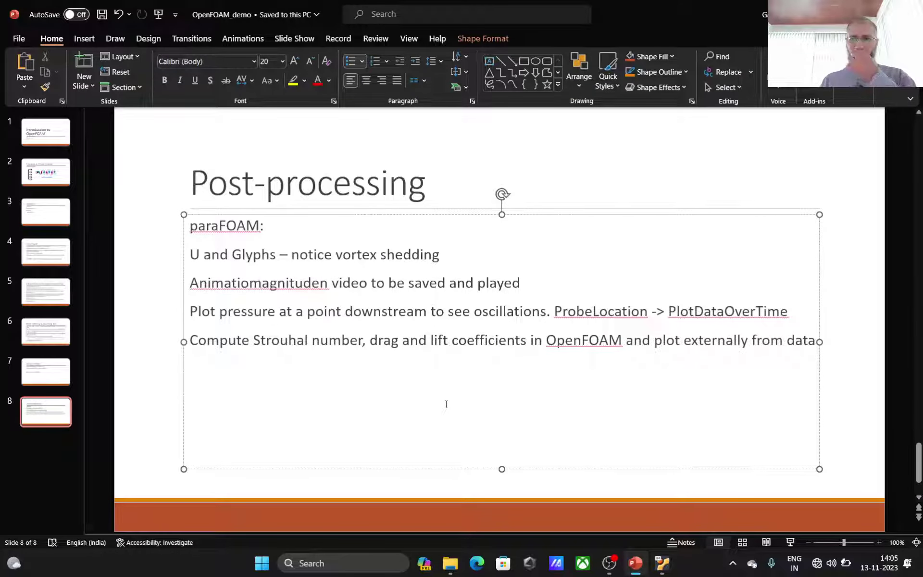
click(659, 565)
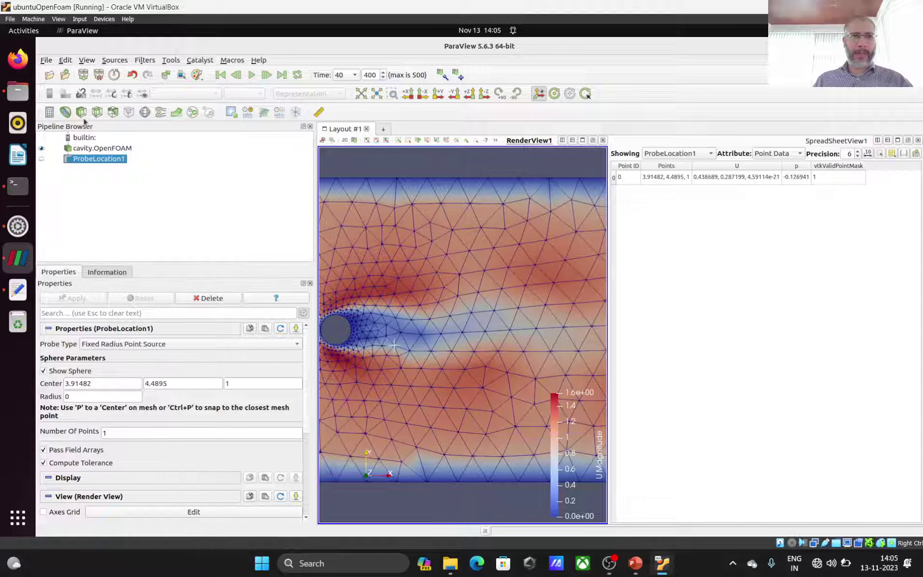
click(153, 63)
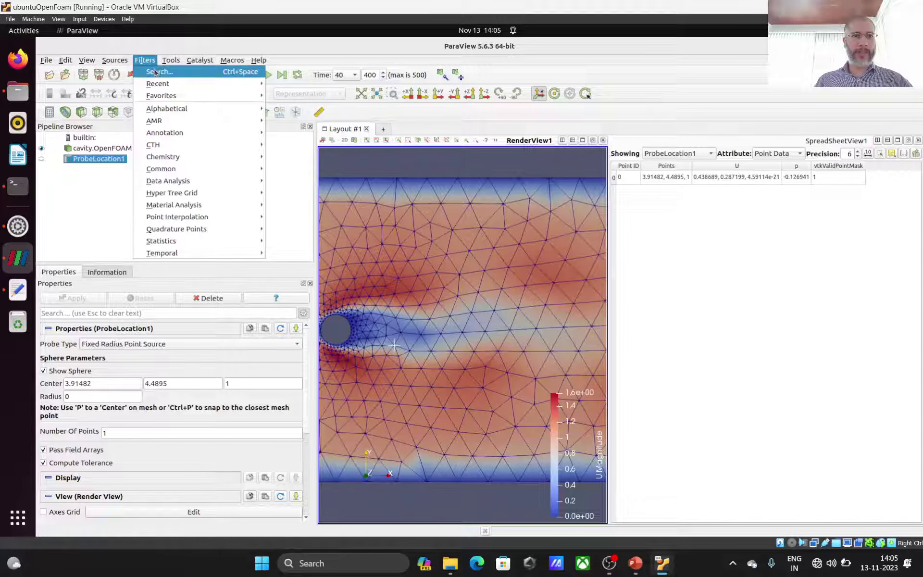
click(155, 72)
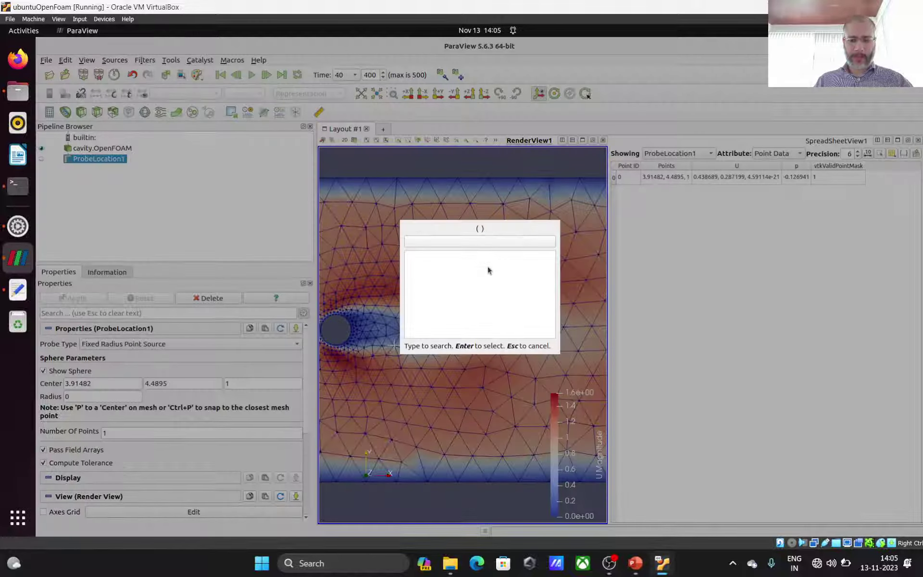
text(plot)
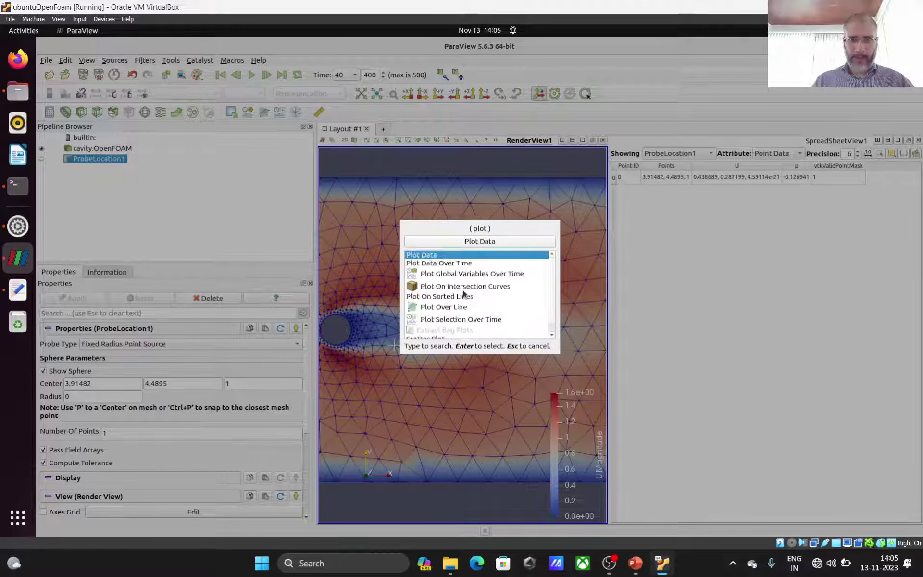
click(444, 264)
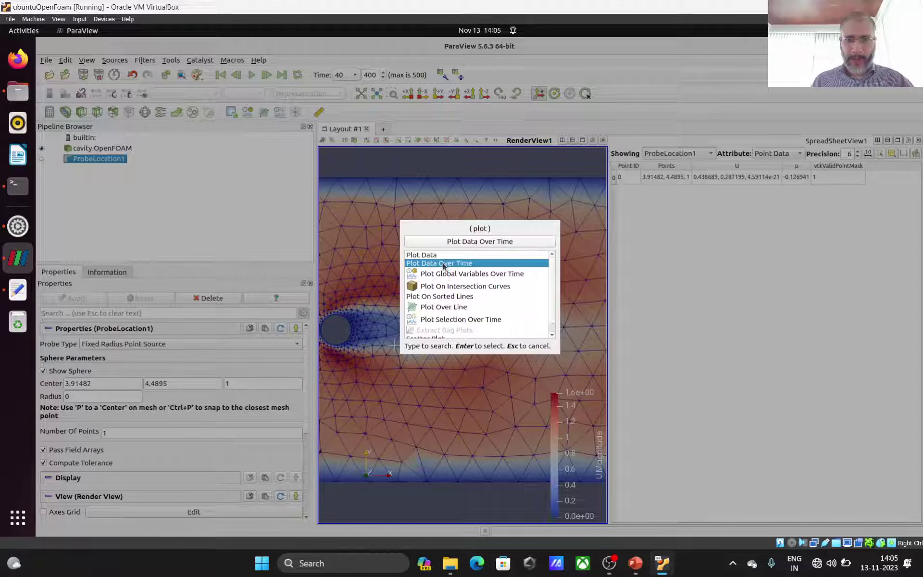
double_click(443, 263)
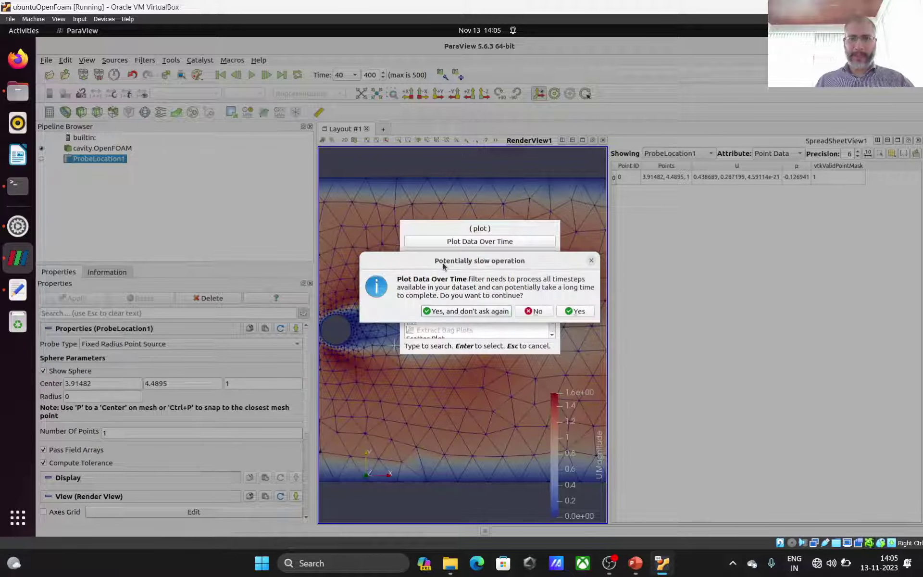
click(576, 311)
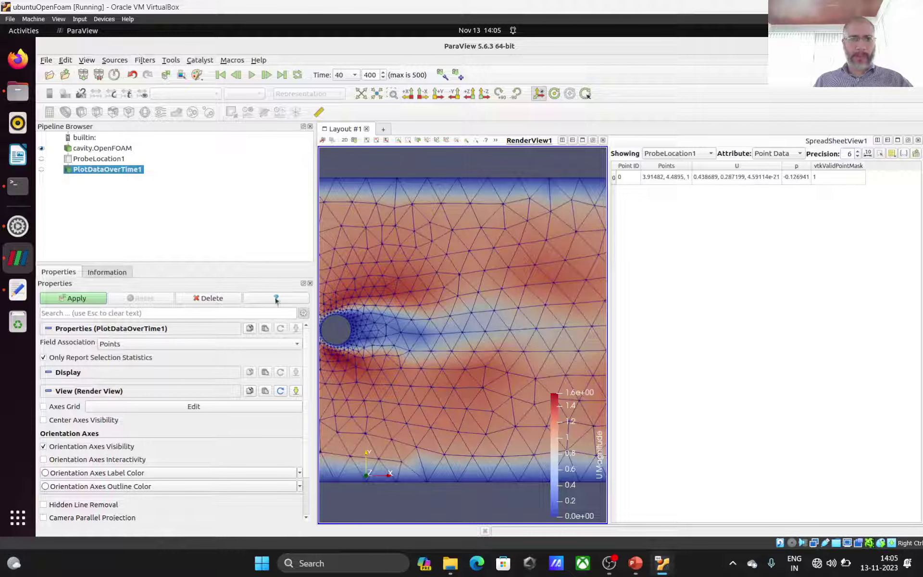
click(95, 299)
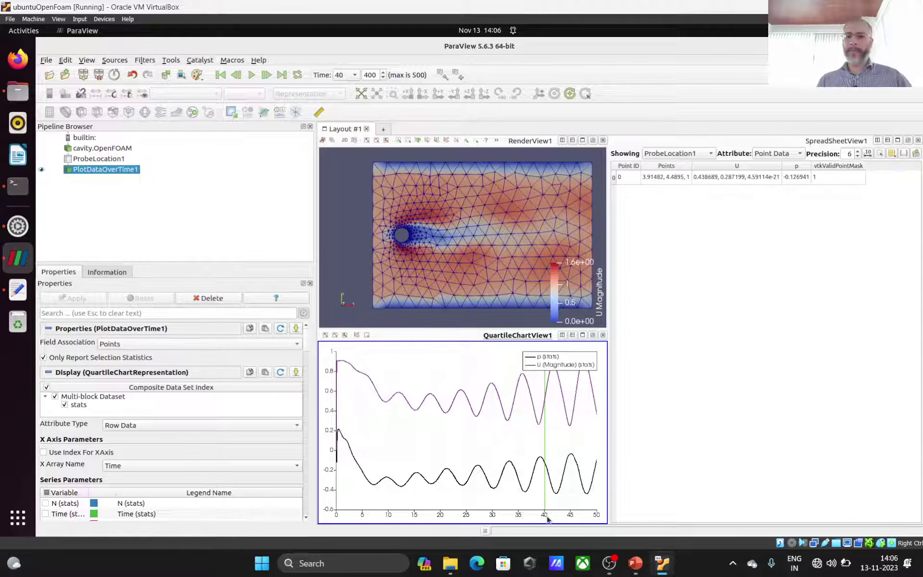
Examine the plotted p and U magnitude over time, and read the Strouhal number, drag and lift item on the PowerPoint slide.
mouse_move(550, 487)
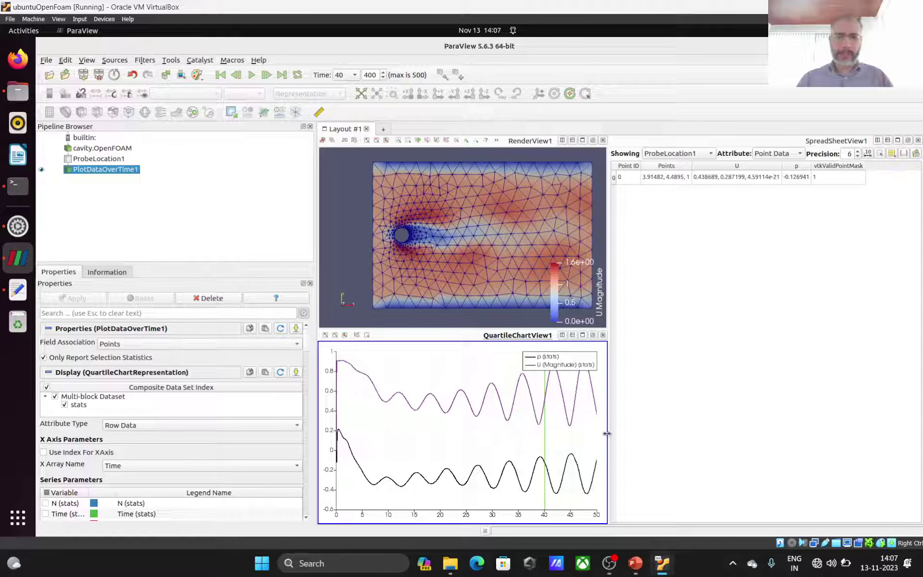
click(635, 563)
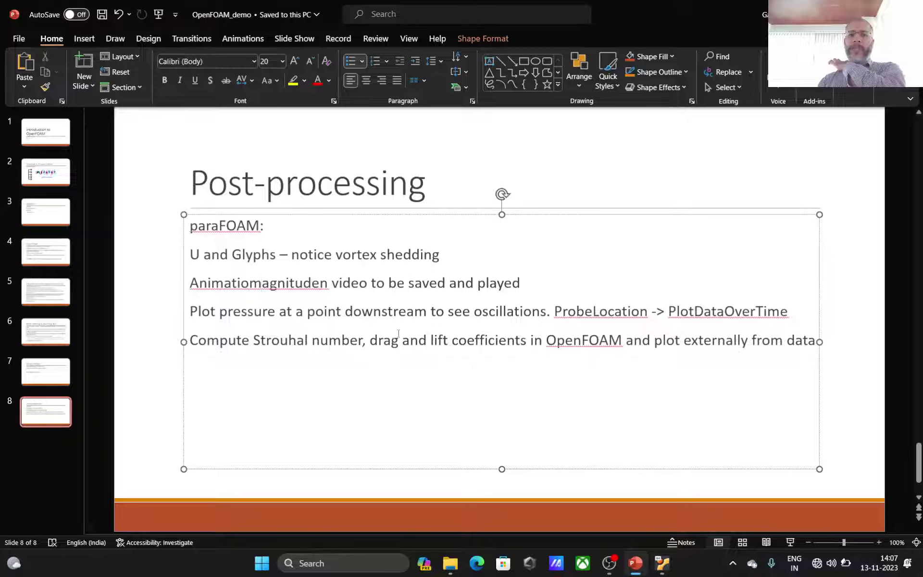
click(309, 343)
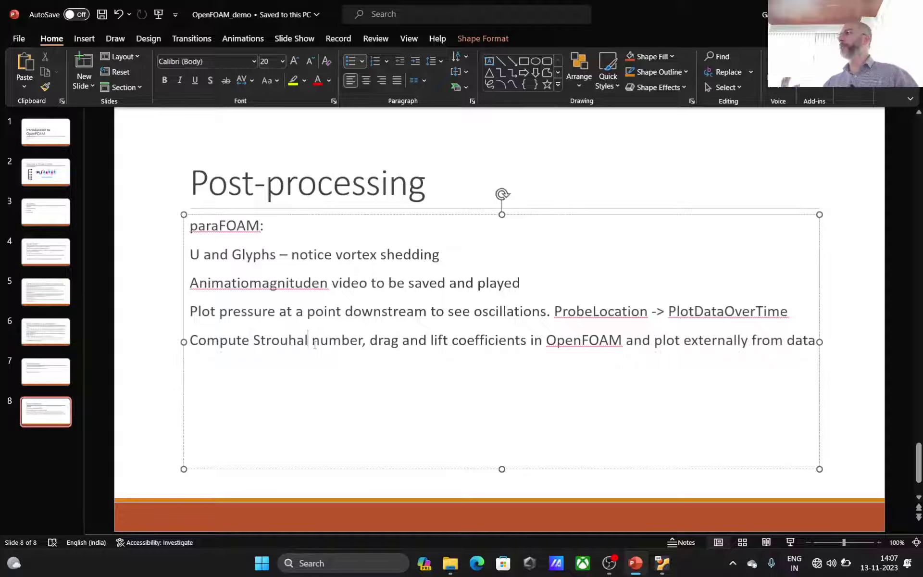
click(378, 342)
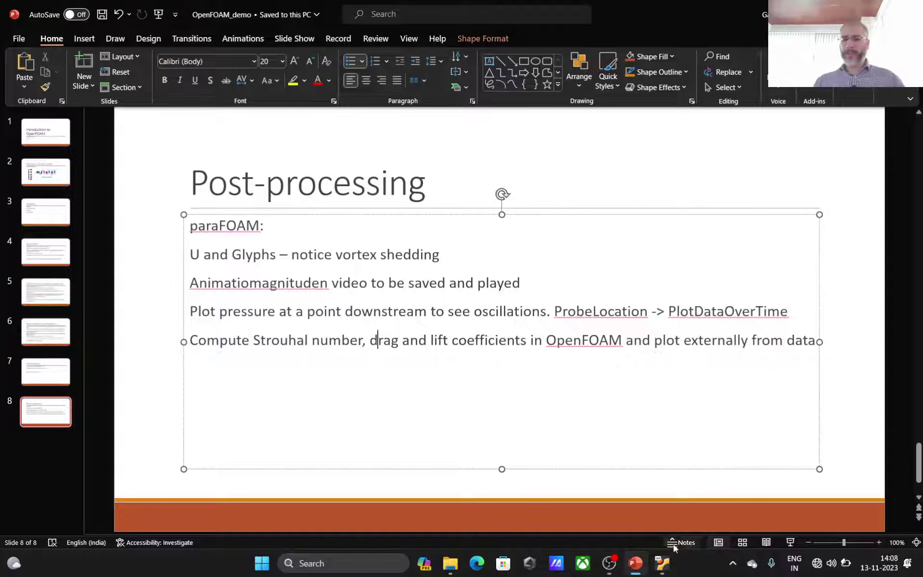
Switch back to ParaView, close it and show the terminal session containing the icoFoam solver output.
click(662, 563)
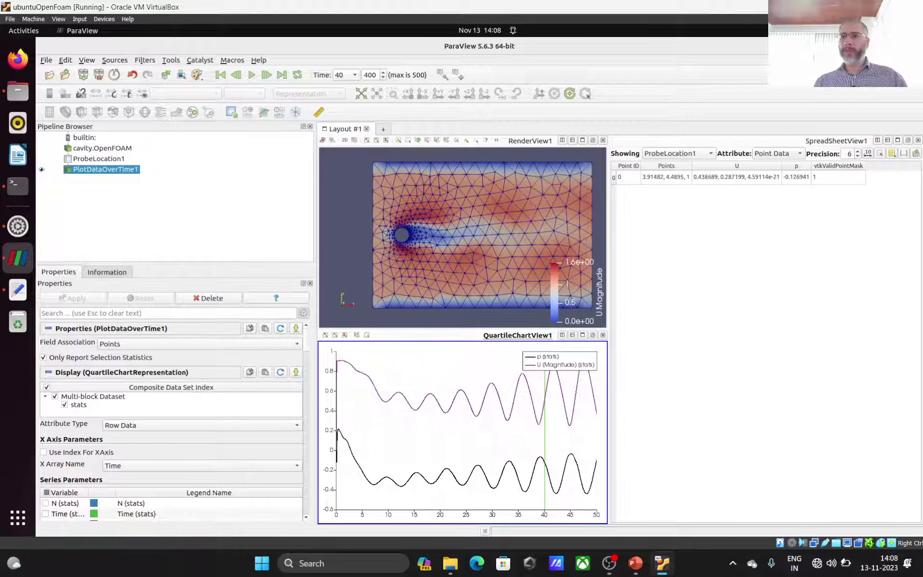
click(912, 46)
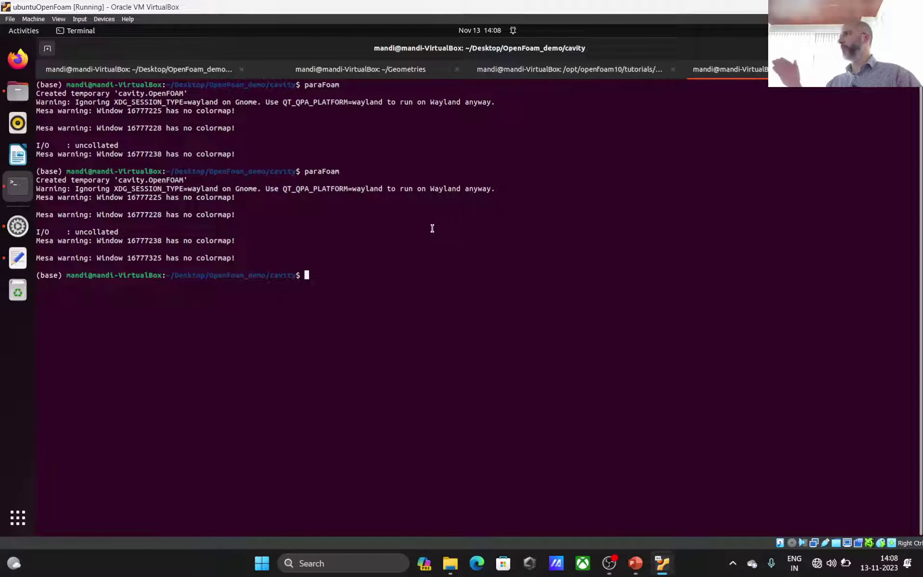
click(511, 70)
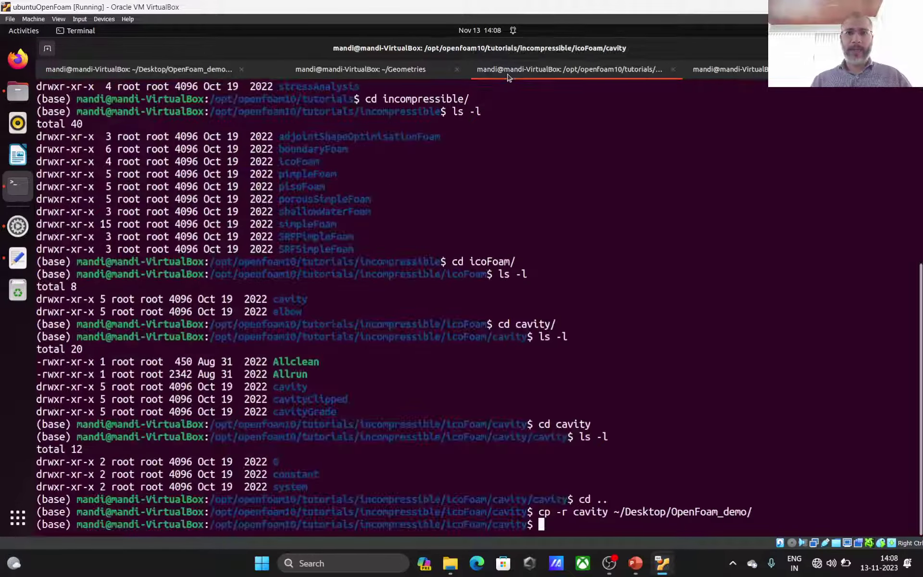
click(212, 70)
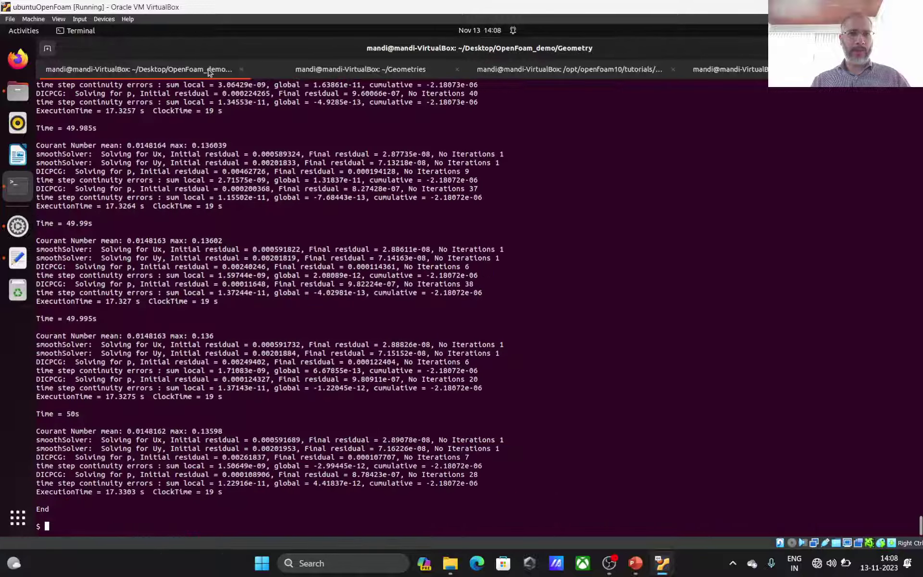
List the cavity case directory, enter its system directory and list the files there in long format.
text(ls)
key(Return)
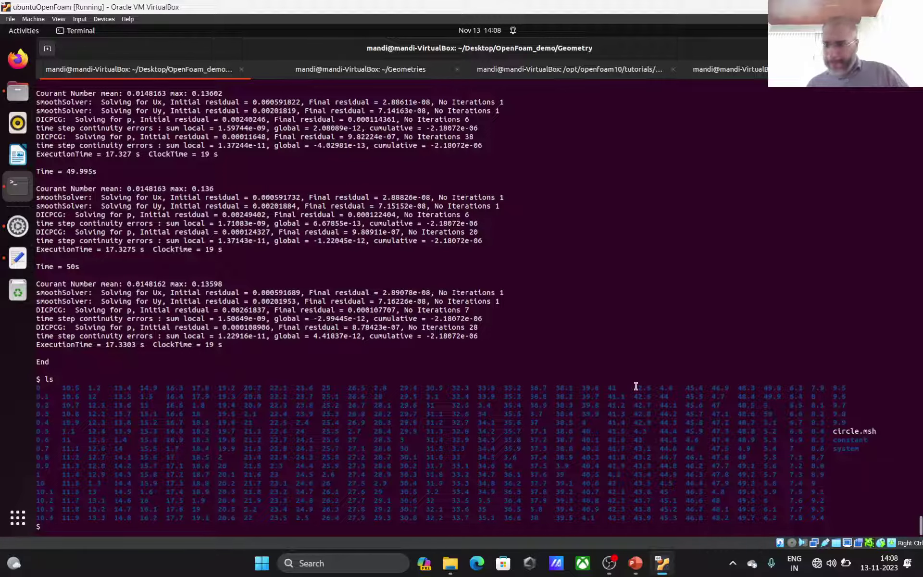
text(cd )
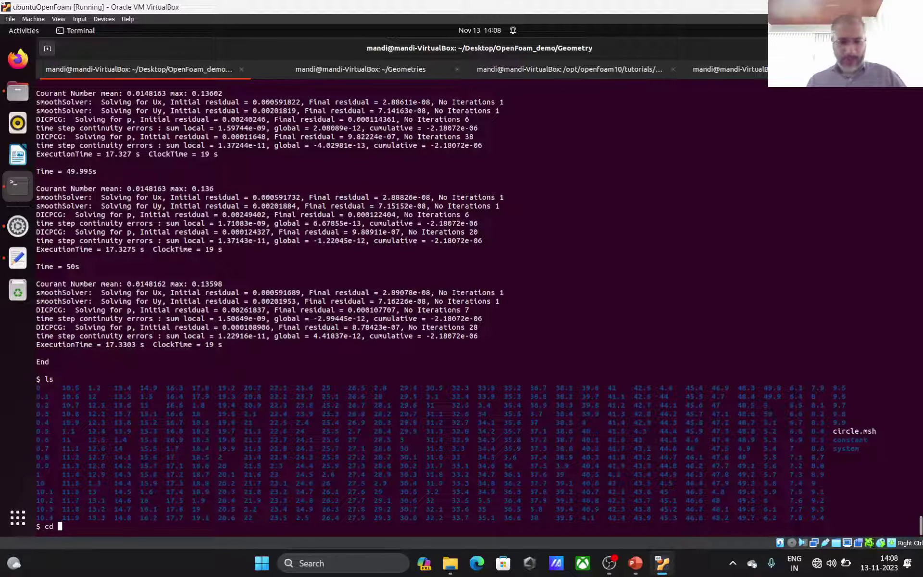
text(sys)
key(Tab)
key(Return)
text(ls -l)
key(Return)
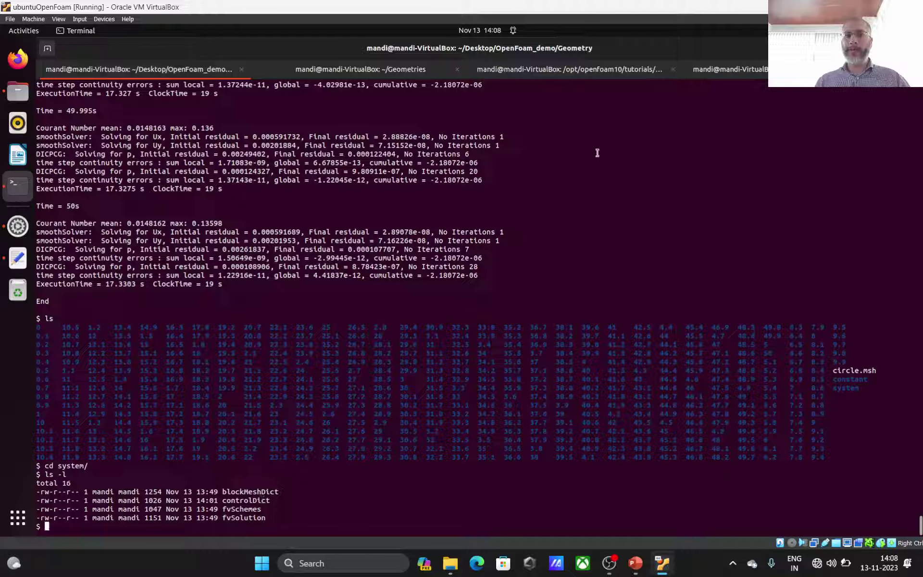
In the terminal session at ~/Geometries, go up to the home directory, enter OpenFOAM and list its contents.
mouse_move(450, 571)
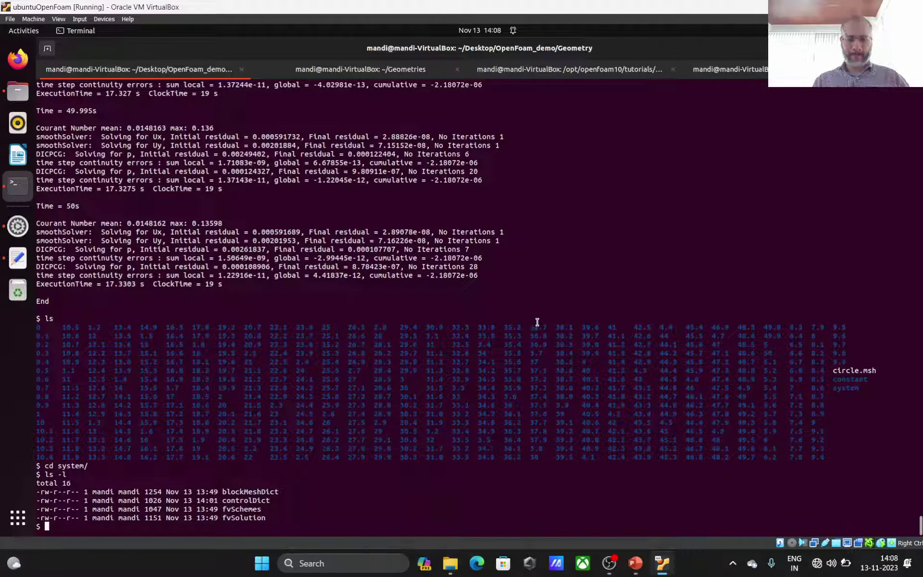
click(371, 71)
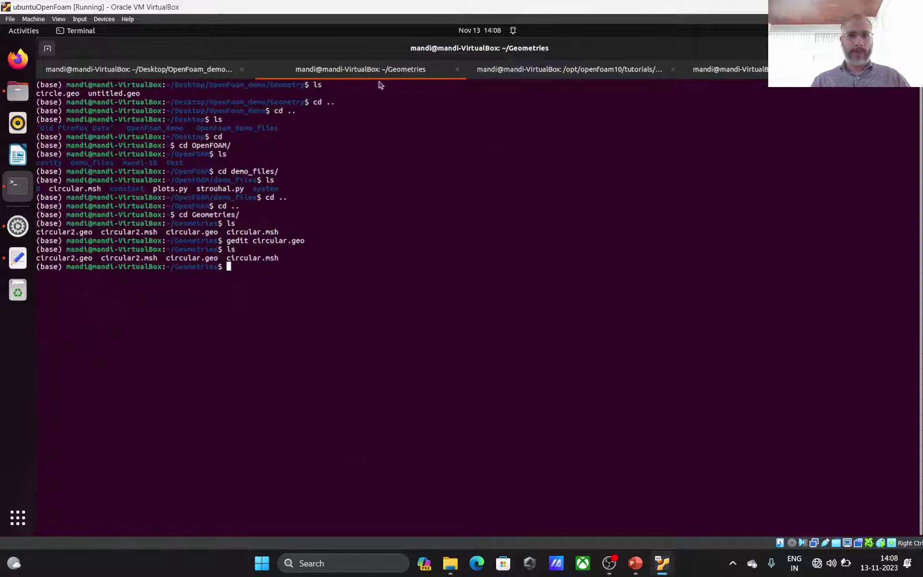
text(cd ..)
key(Return)
text(ls)
key(Return)
text(cd )
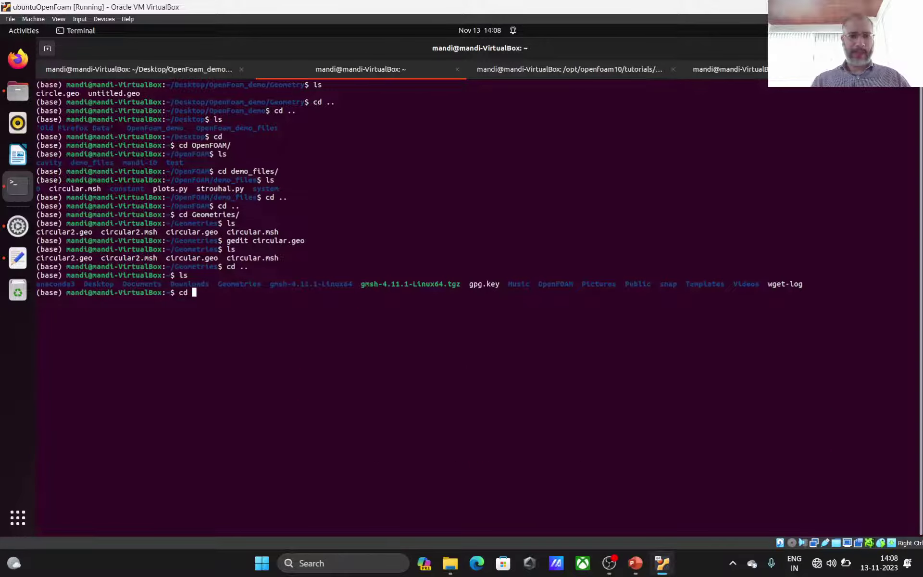
text(OpenFOAM/)
key(Return)
text(ls)
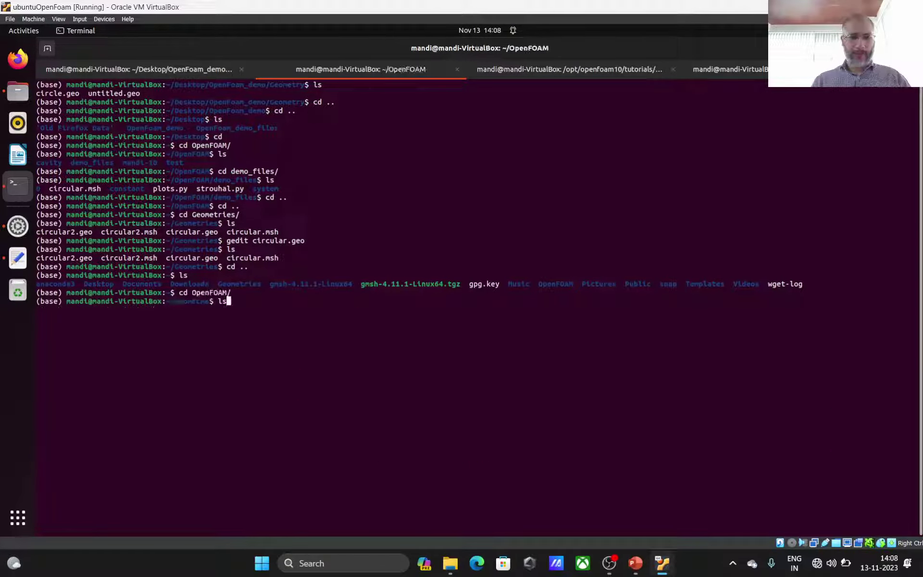
key(Return)
Enter demo_files and its system directory, listing the contents of each.
text(cd de)
key(Tab)
key(Return)
text(ls)
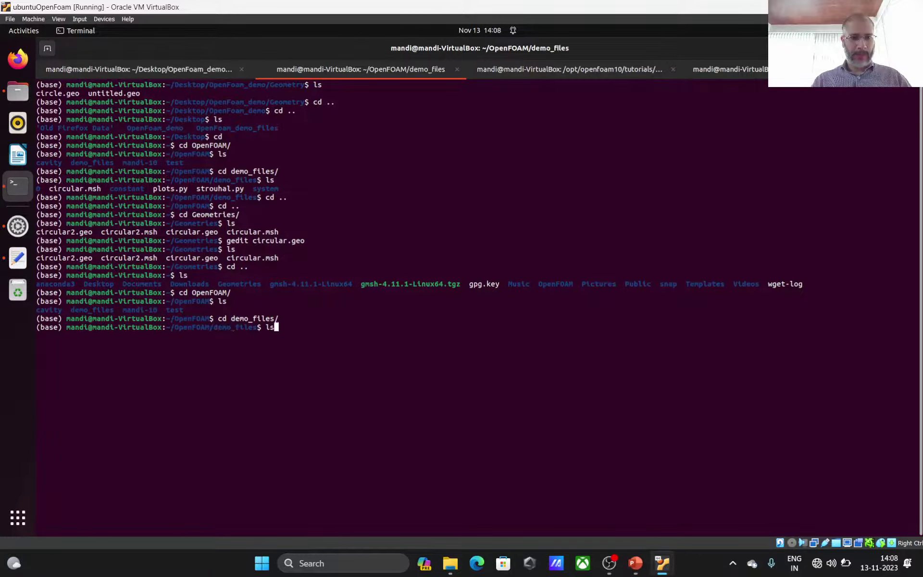
key(Return)
text(cd sy)
key(Tab)
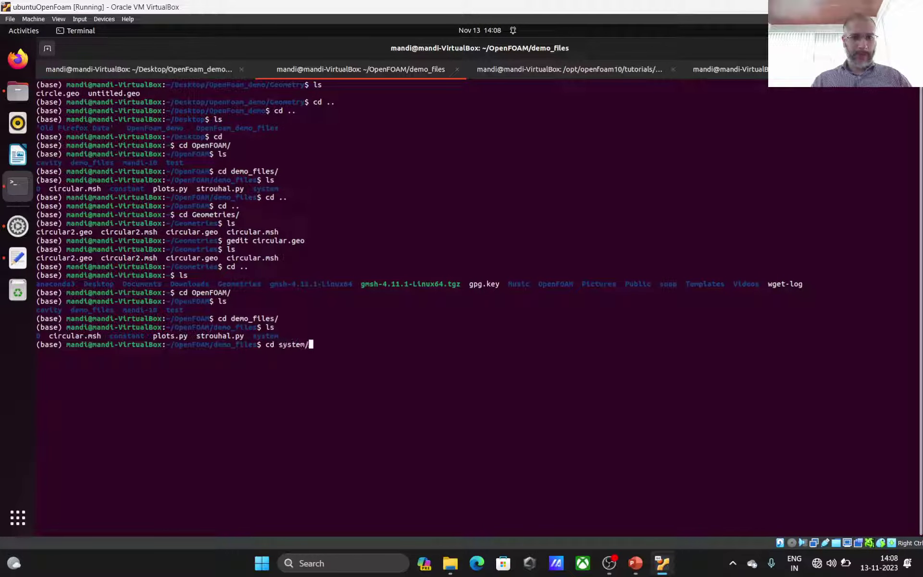
key(Return)
text(ls)
key(Return)
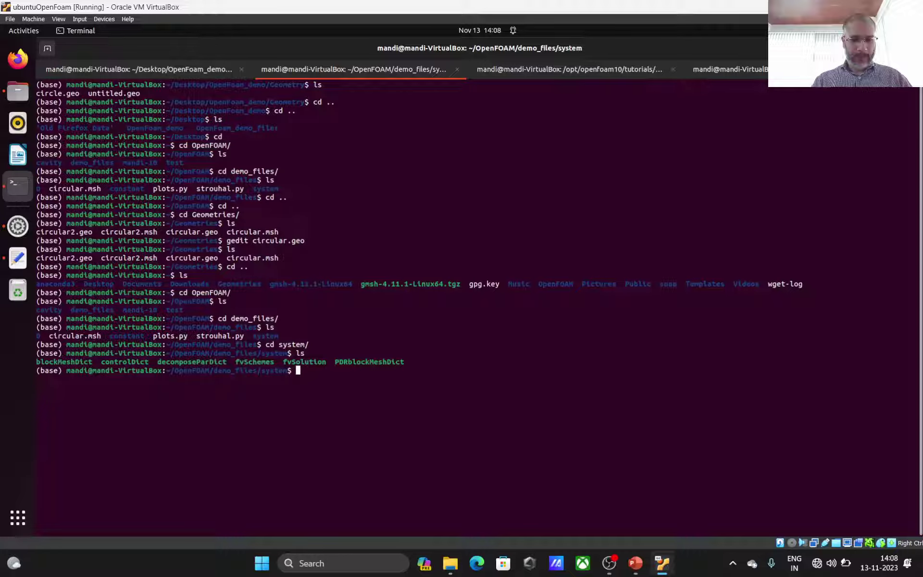
Open the controlDict of demo_files/system in gedit and show its functions section with forces and forceCoeffs.
text(edit co)
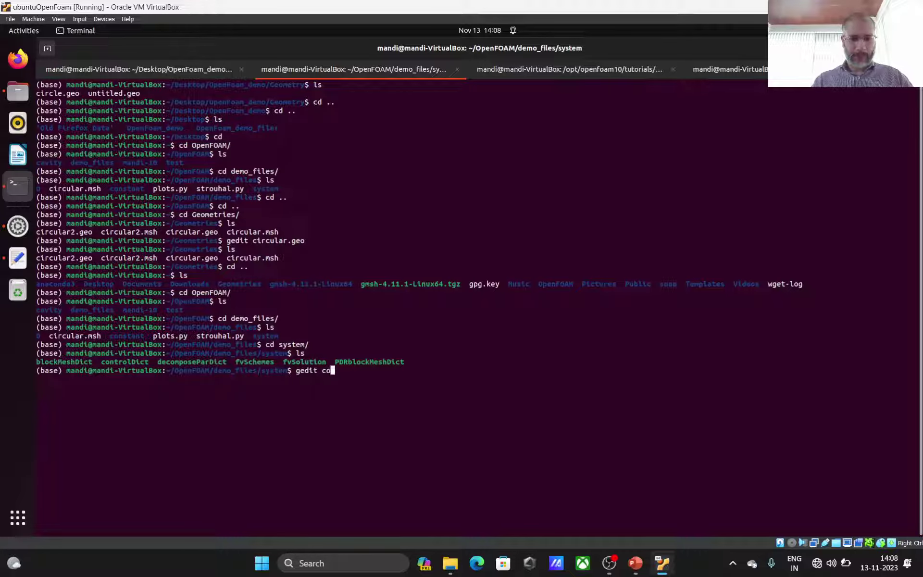
key(Tab)
key(Return)
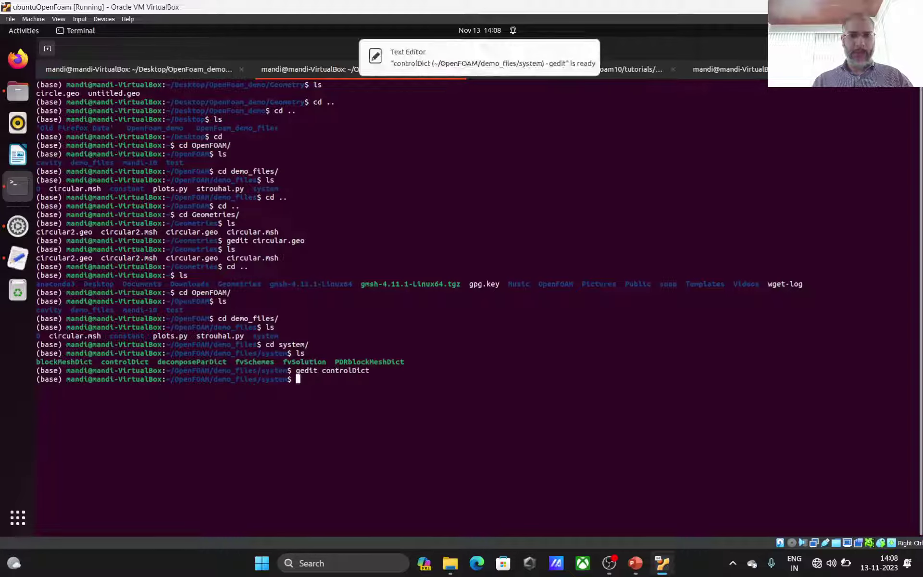
click(545, 62)
scroll(429, 358, down, 10)
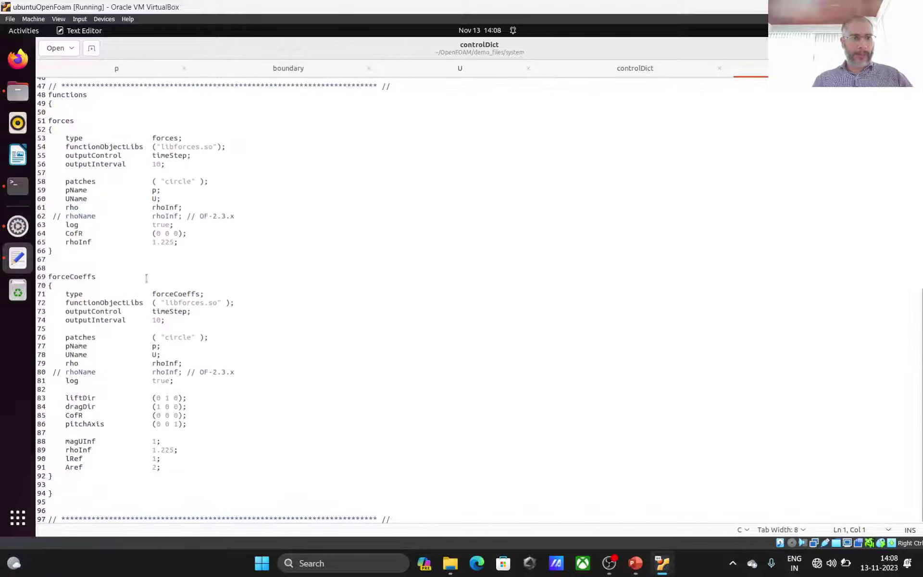
Copy the whole functions block with forces and forceCoeffs and paste it at the end of the cavity case's controlDict.
click(49, 94)
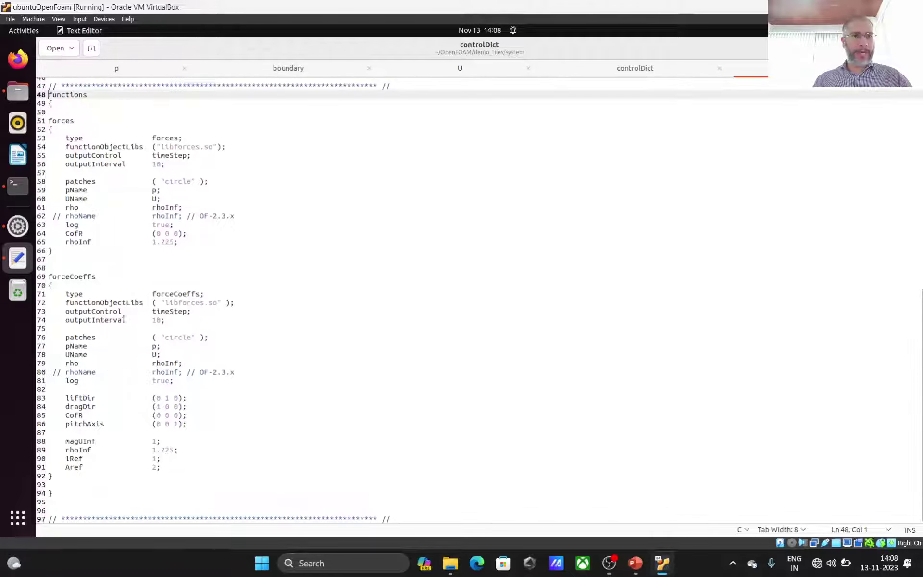
shift+click(101, 493)
key(ctrl+c)
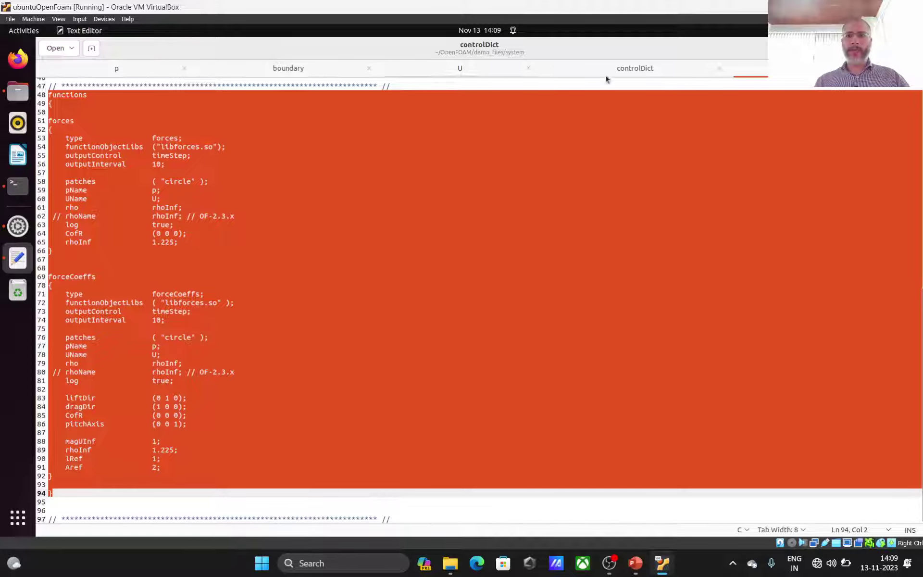
click(637, 70)
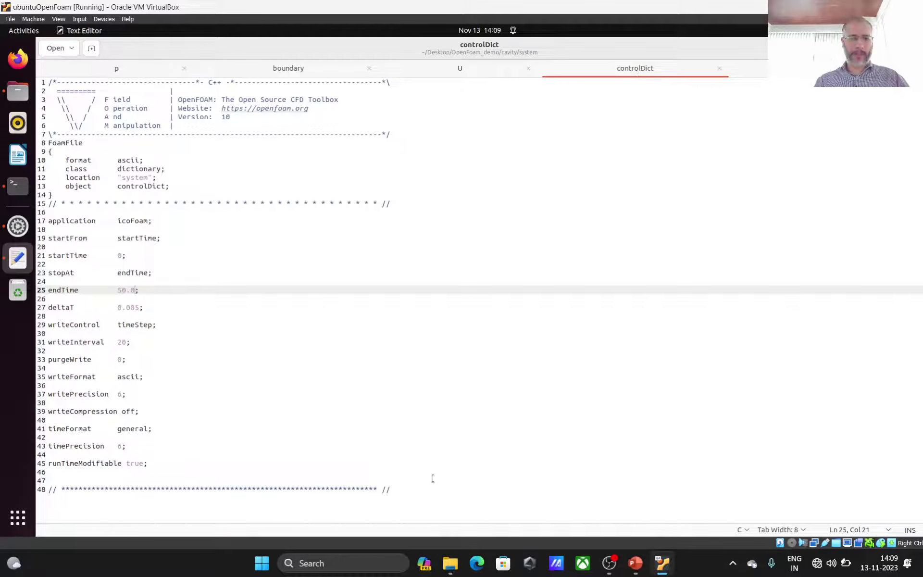
click(420, 489)
key(Return)
key(Return)
key(ctrl+v)
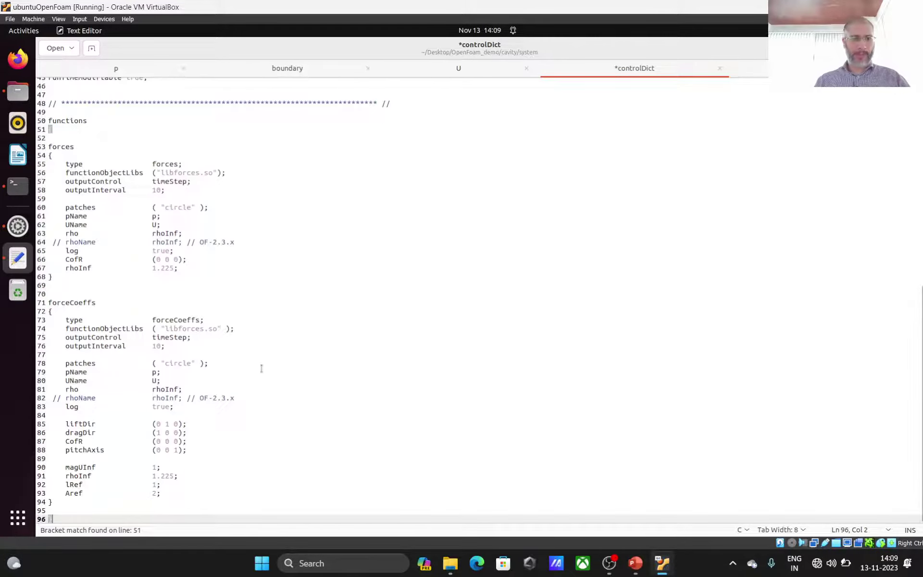
Set the patches name to "Circle" in both the forces and forceCoeffs blocks, and save the cavity controlDict.
click(171, 210)
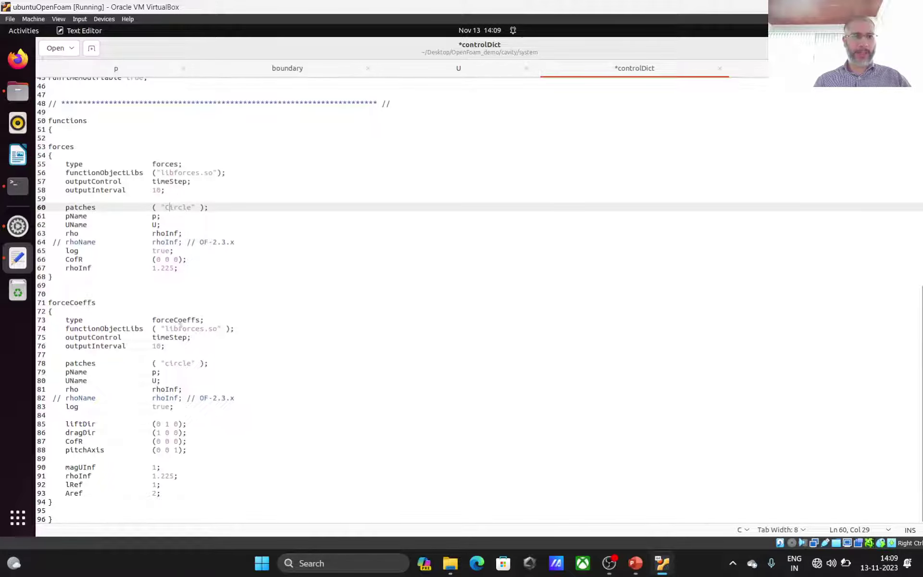
click(168, 364)
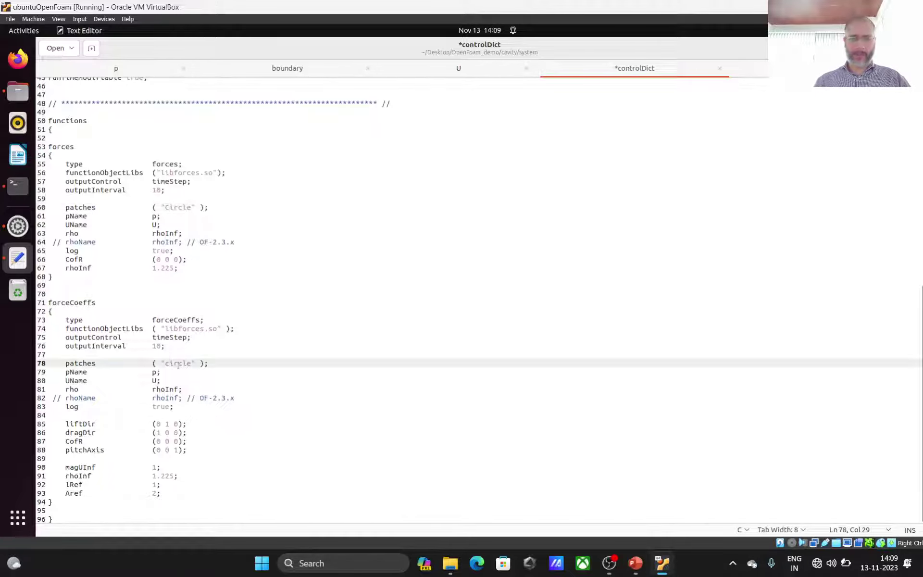
key(BackSpace)
text(C)
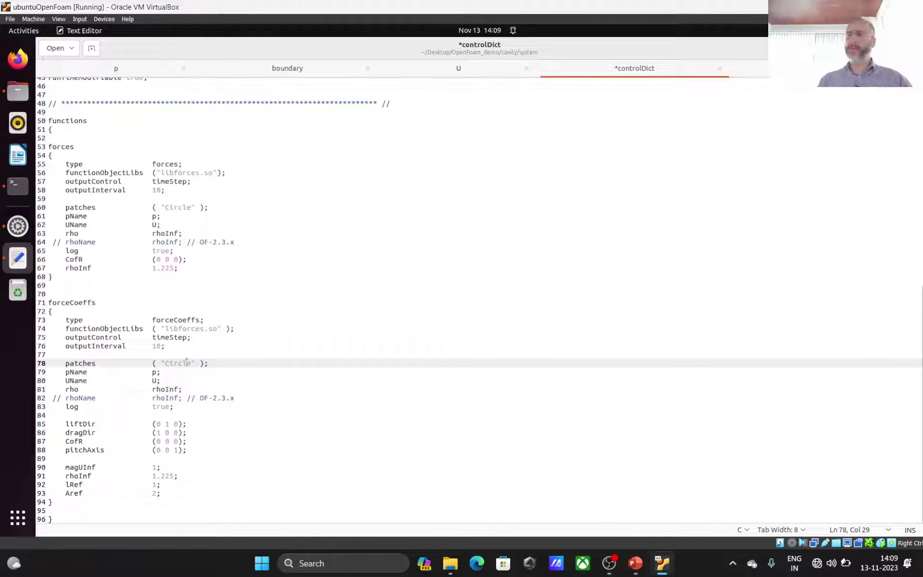
key(ctrl+s)
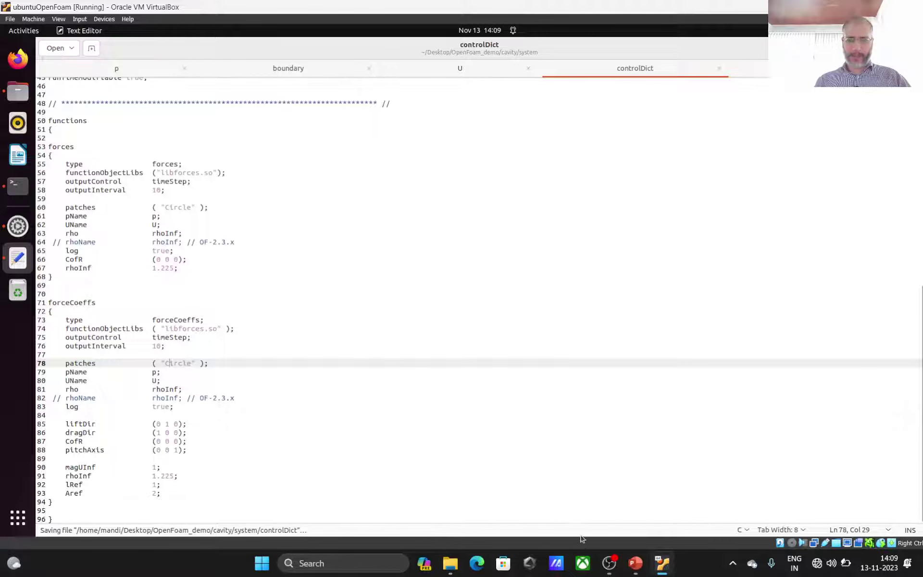
Return to the cavity case's terminal session and try to run icoFoam from the system directory.
click(17, 185)
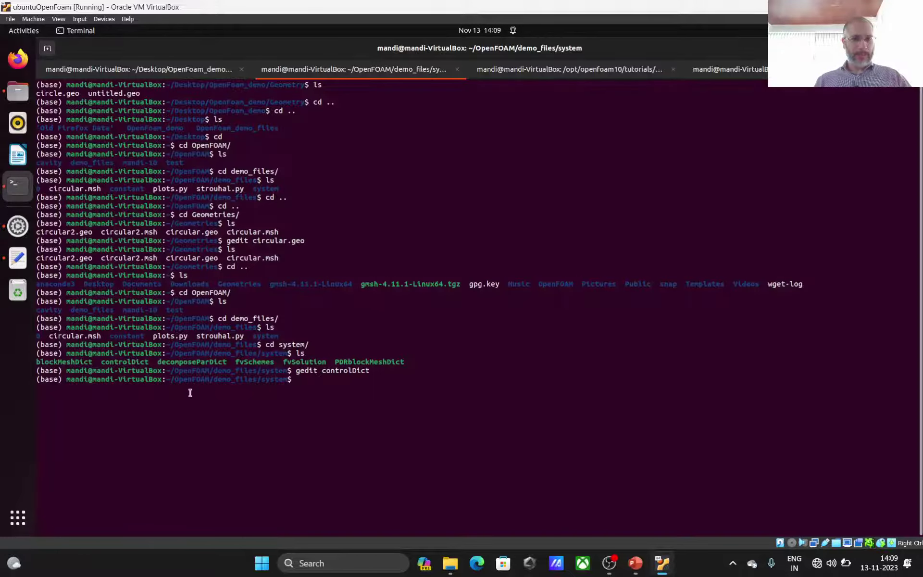
click(171, 73)
text(ic)
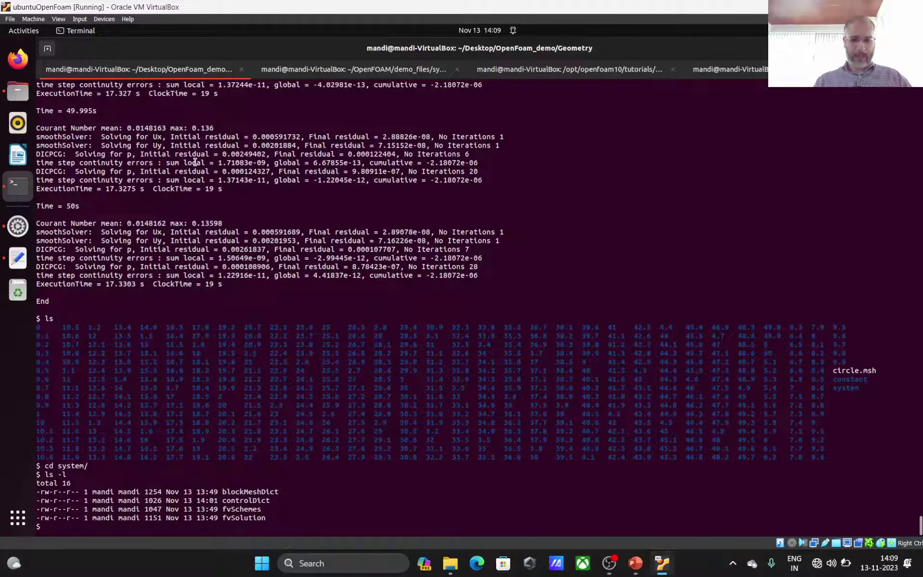
text(o)
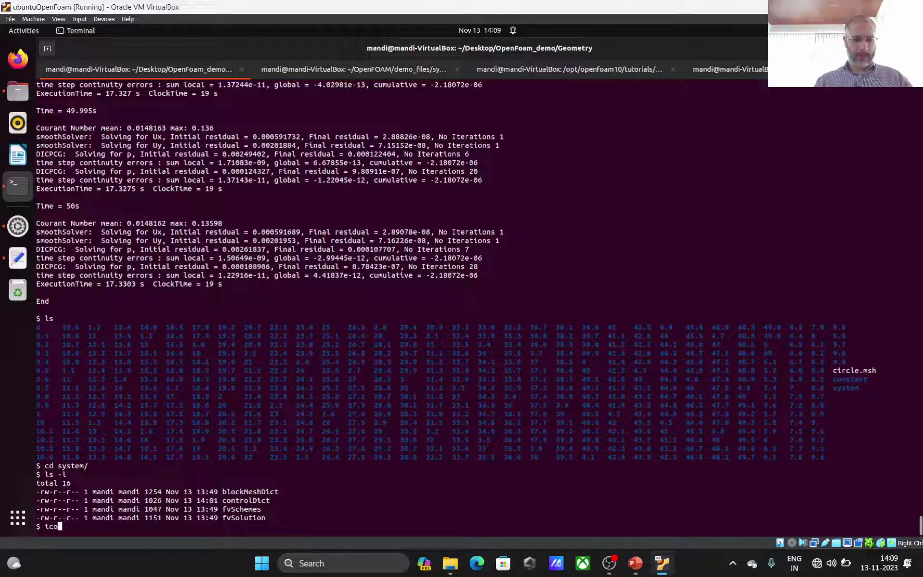
text(Foam)
key(Return)
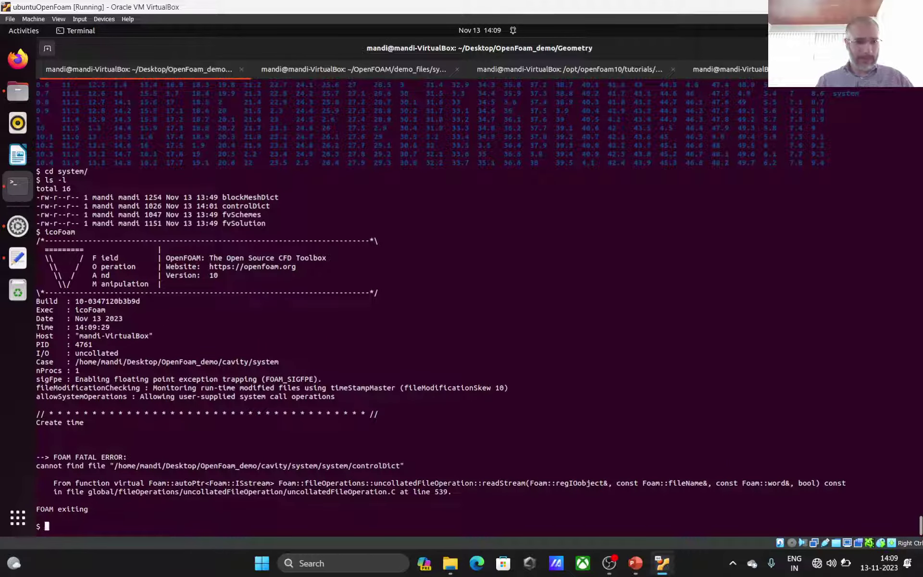
Print the working directory, move up two levels to OpenFoam_demo and print the path again.
text(pwd)
key(Return)
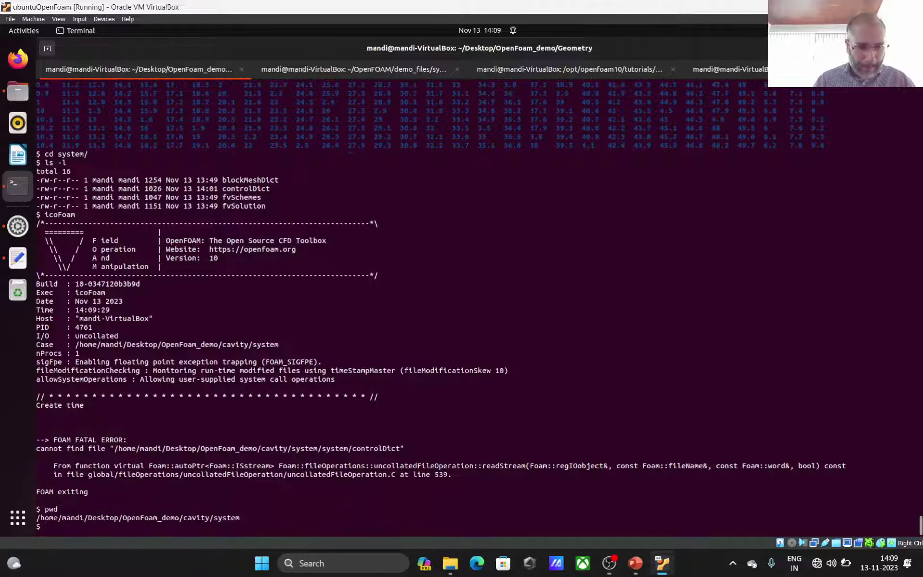
text(cd ..)
key(Return)
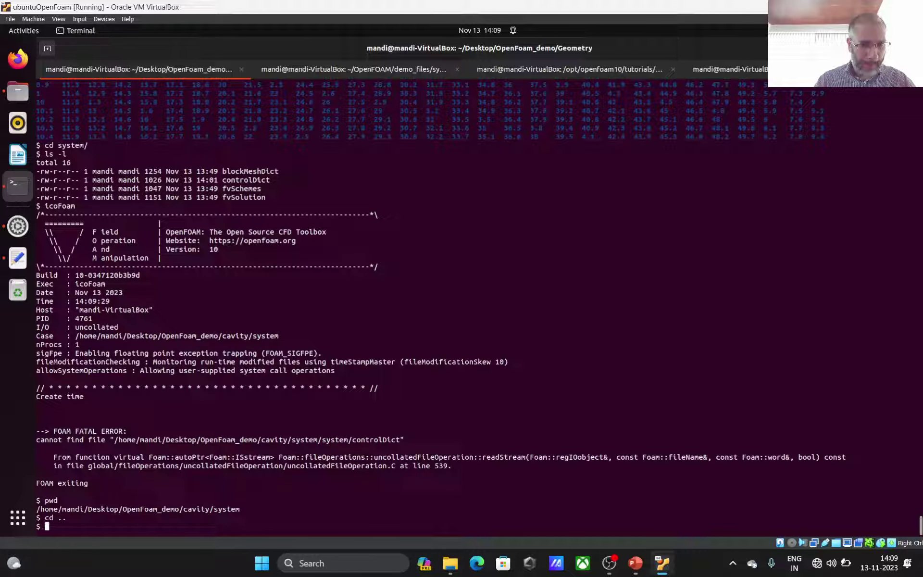
text(cd ..)
key(Return)
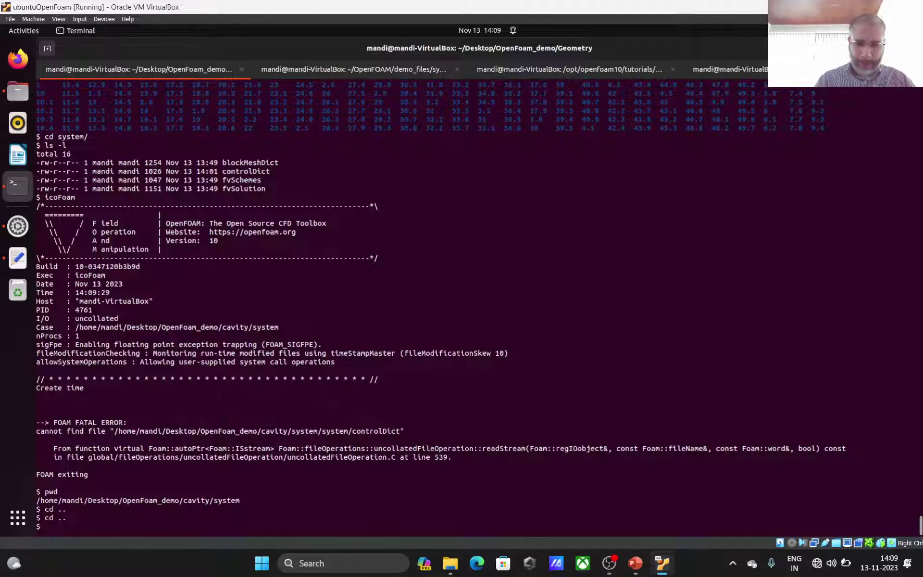
text(pwd)
key(Return)
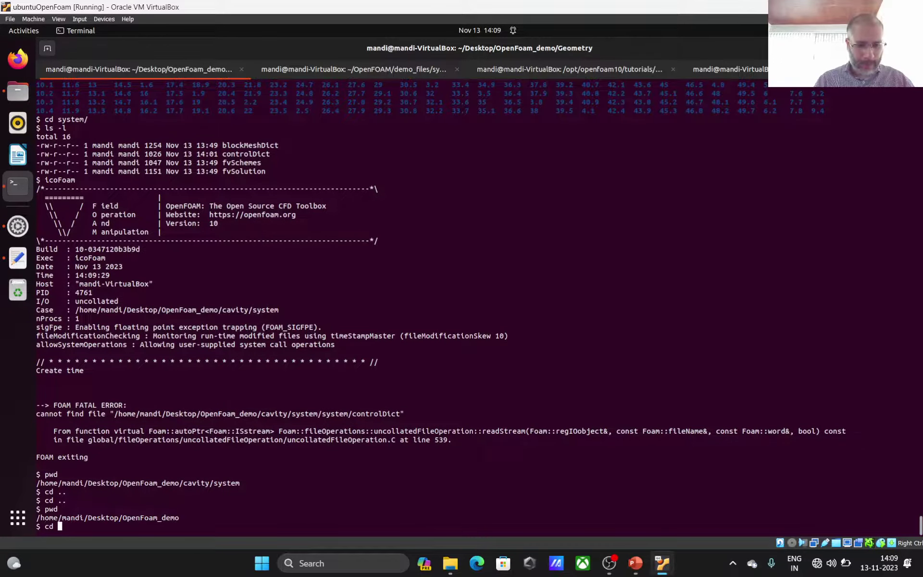
Enter the cavity case directory and run icoFoam.
text(cd cavity/)
key(Return)
text(ico)
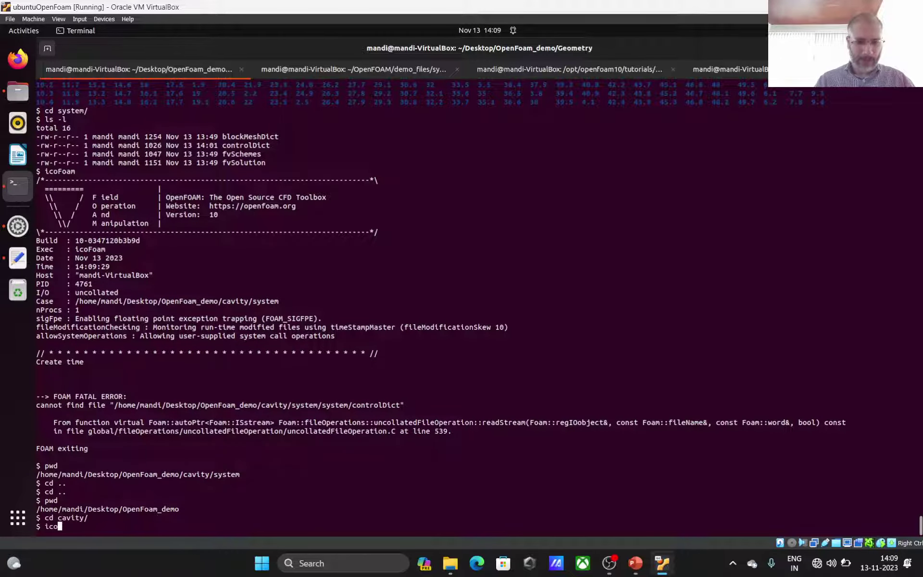
text(Foam)
key(Return)
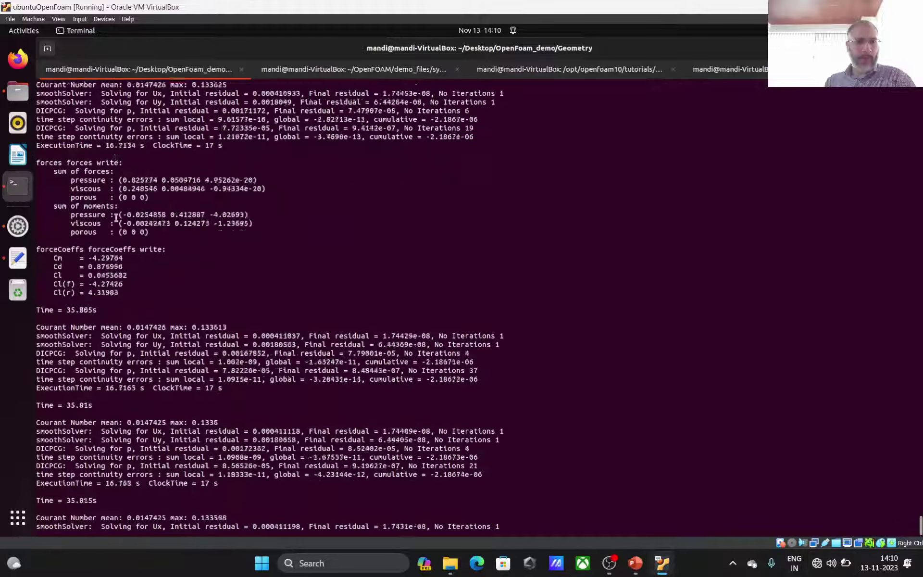
Locate the postProcessing folder in the cavity directory in Files, and return to the terminal's solver output.
click(18, 91)
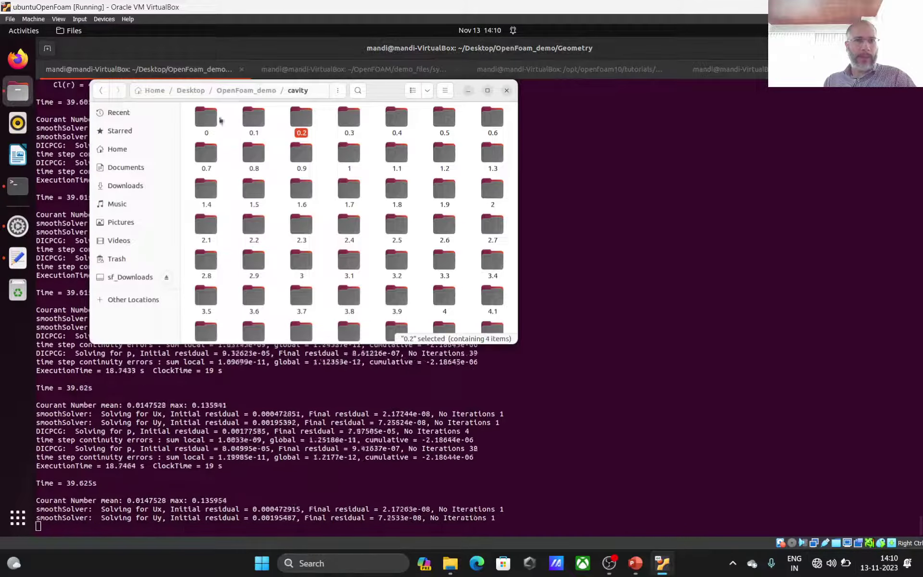
scroll(365, 250, down, 20)
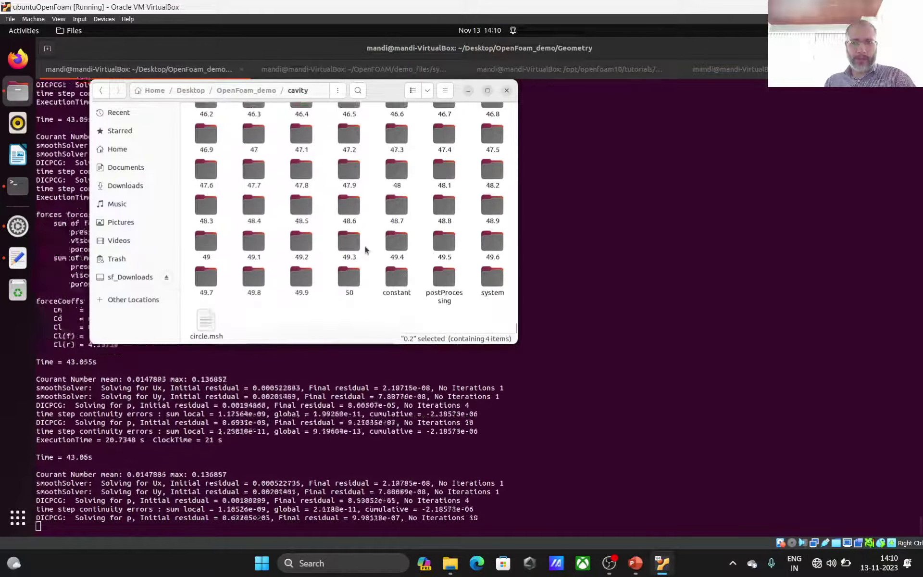
click(444, 286)
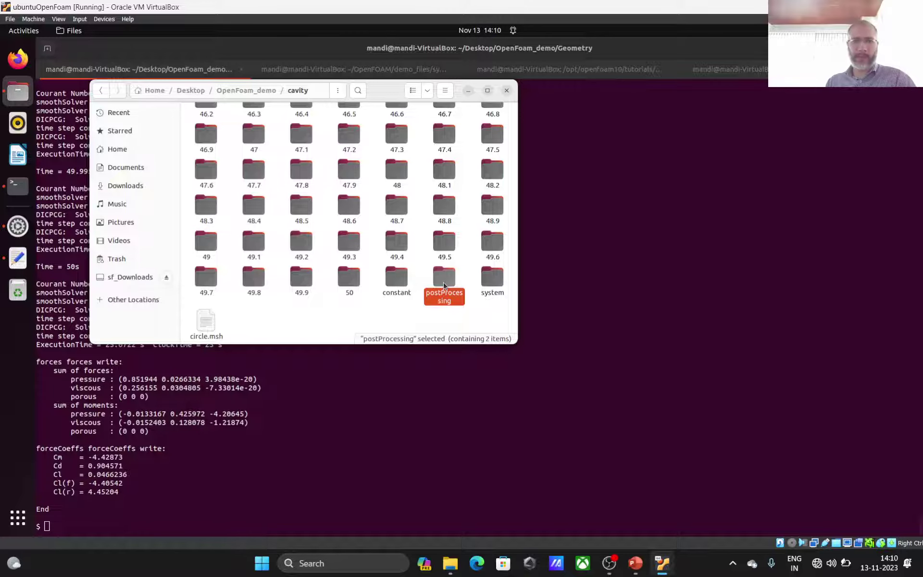
click(311, 498)
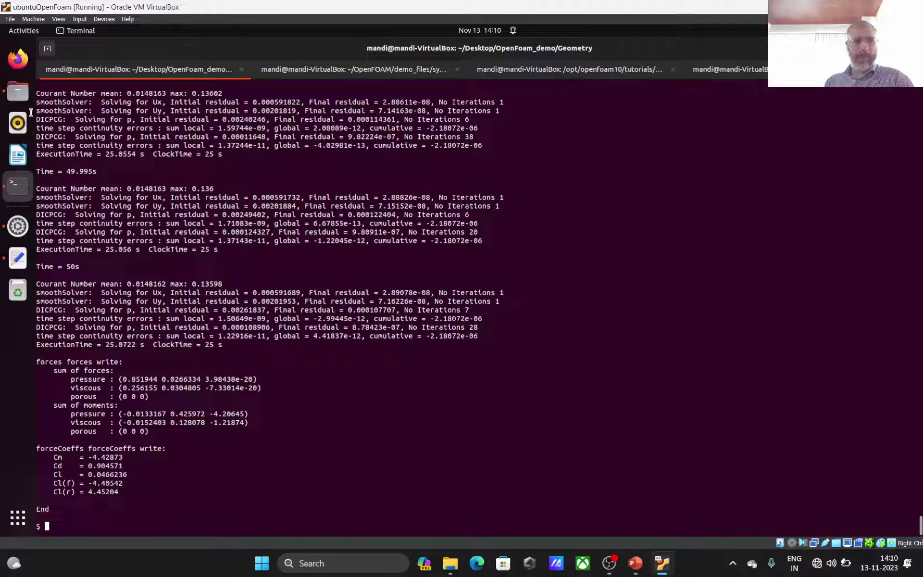
Open forceCoeffs.dat from the postProcessing/forceCoeffs/0 folder to inspect the coefficient data, and return to the terminal.
click(18, 91)
double_click(444, 278)
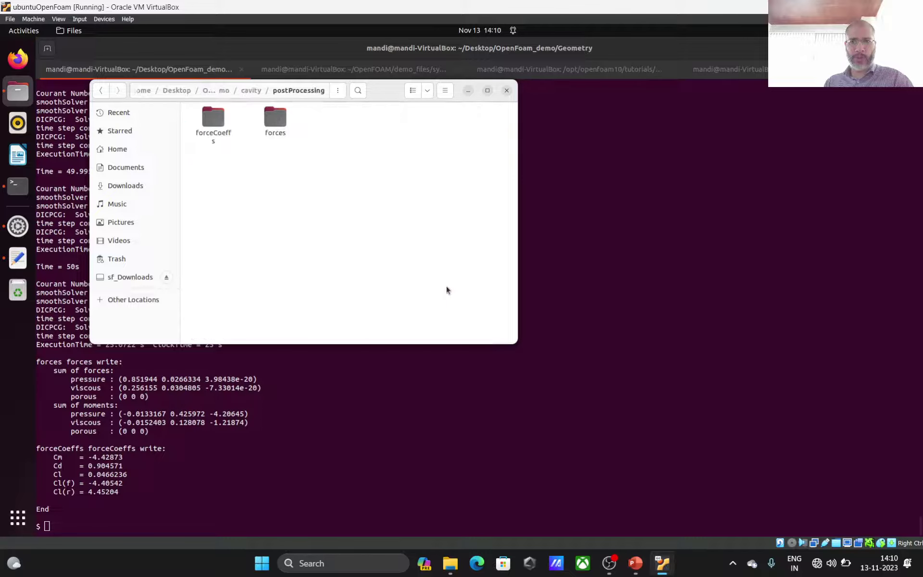
double_click(214, 124)
double_click(217, 119)
double_click(219, 124)
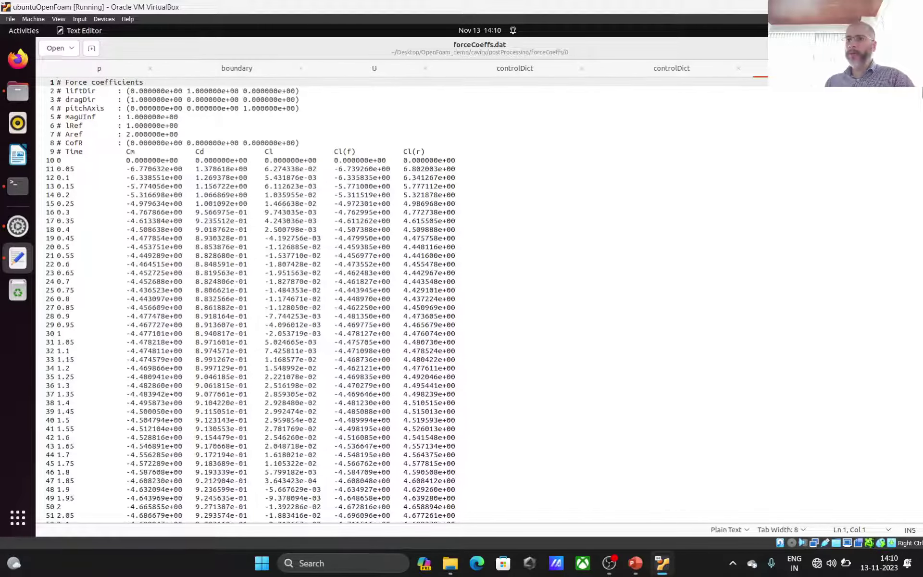
key(alt+Tab)
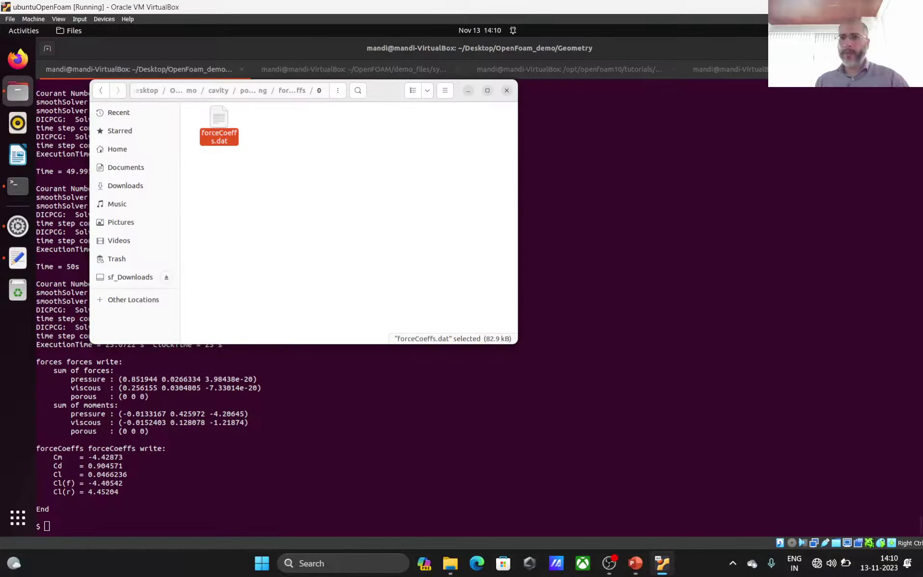
click(576, 172)
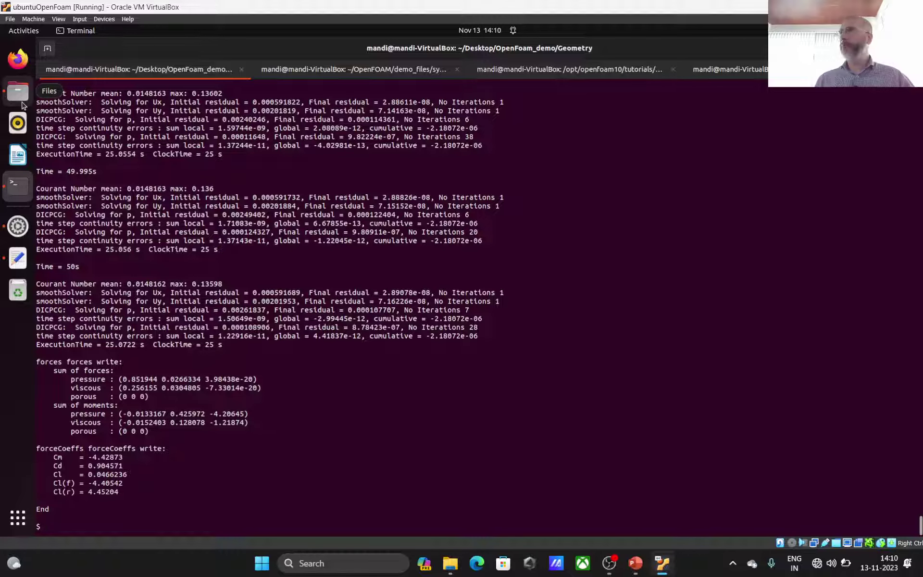
Open a second tab in the Files window and browse from Home to the Desktop folder.
click(18, 91)
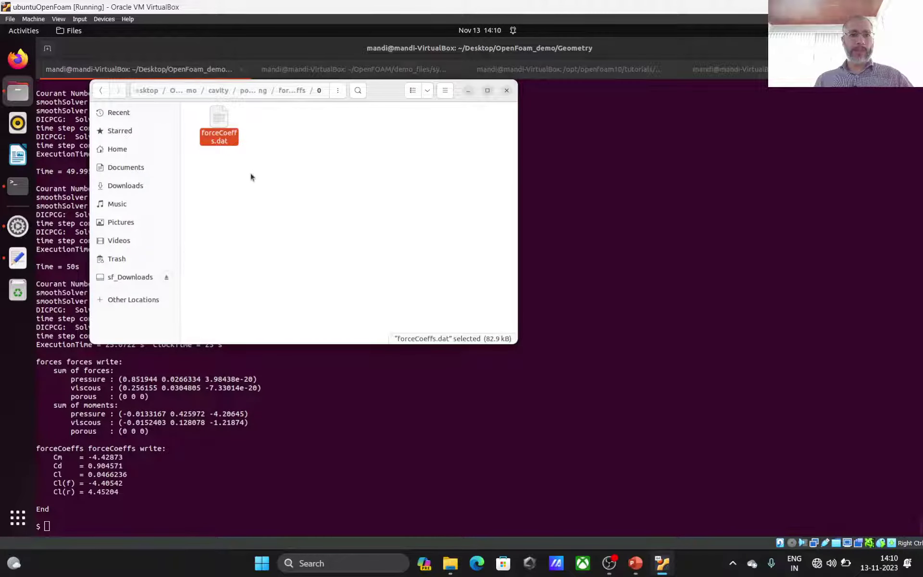
key(ctrl+t)
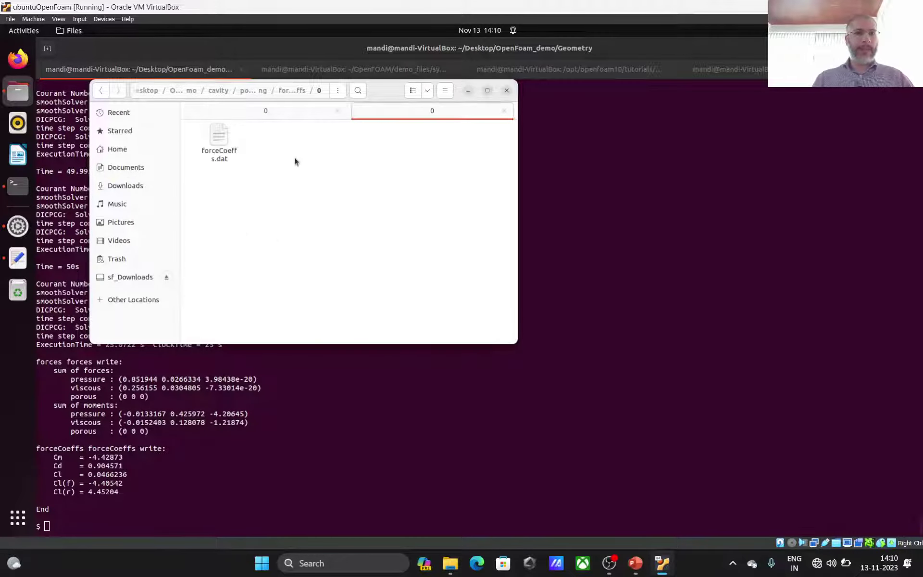
click(127, 150)
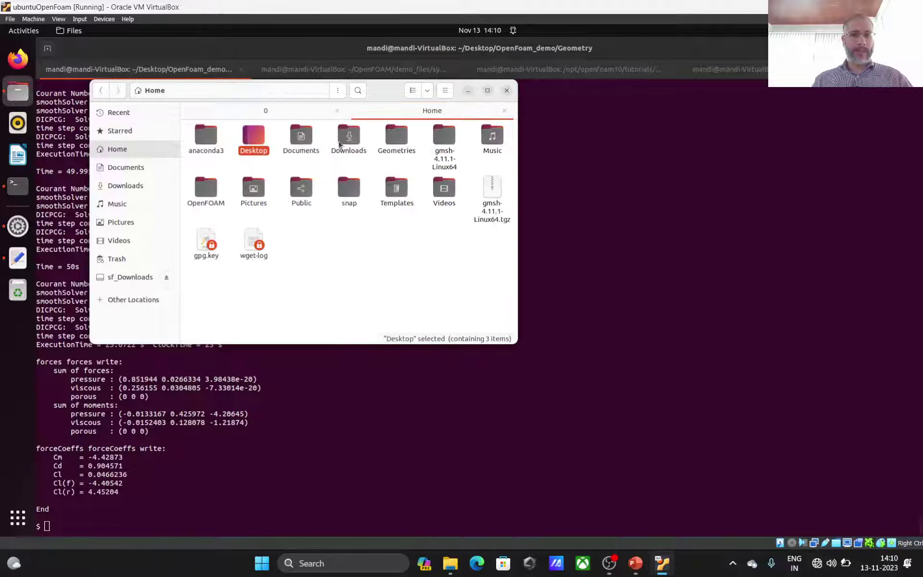
click(400, 140)
key(Down)
key(Left)
key(Left)
key(Left)
key(Left)
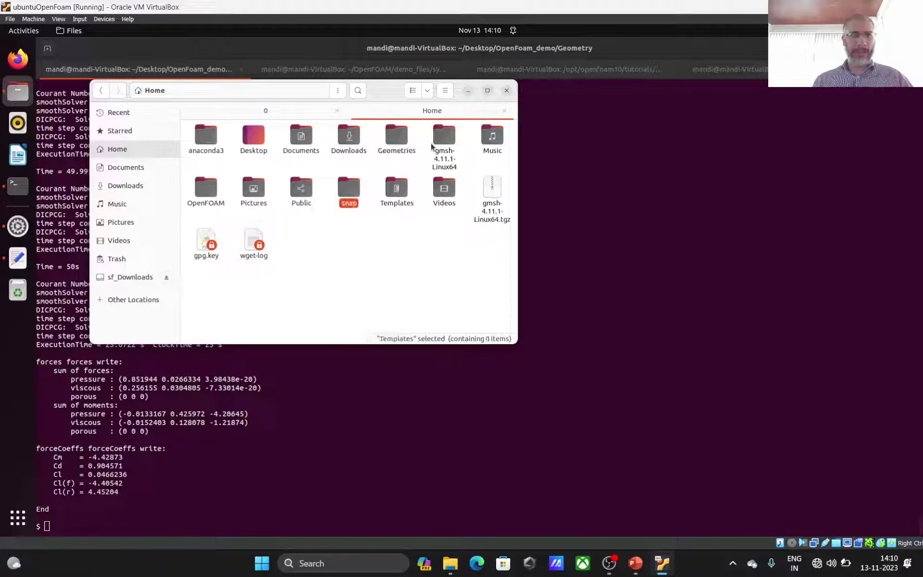
key(Up)
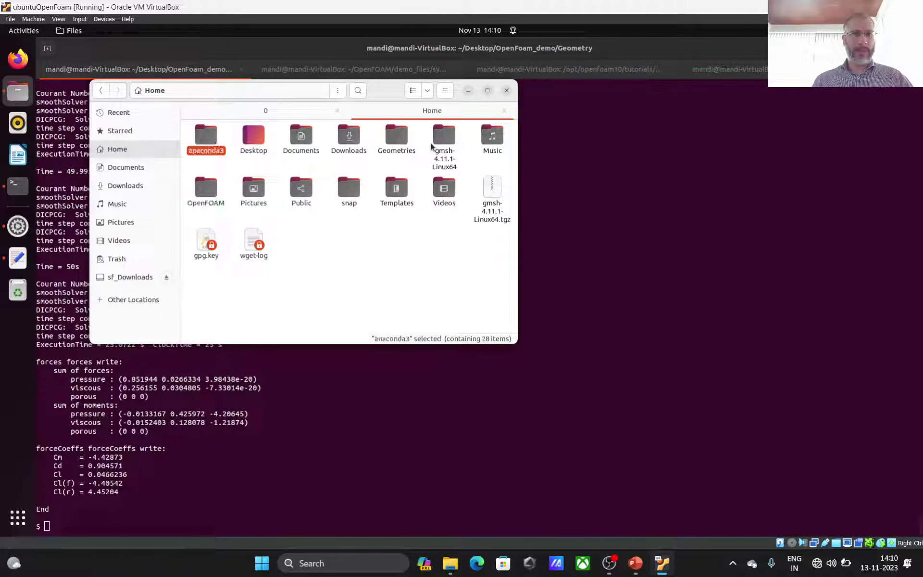
key(Right)
key(Return)
Go to openfoam_folder inside the Desktop's OpenFoam_demo_files directory.
key(Right)
key(Return)
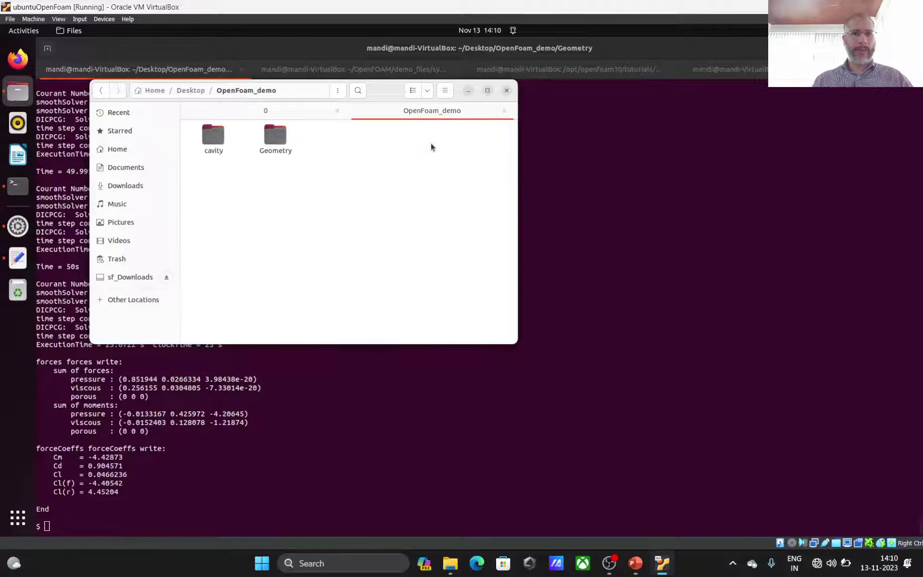
key(BackSpace)
key(Right)
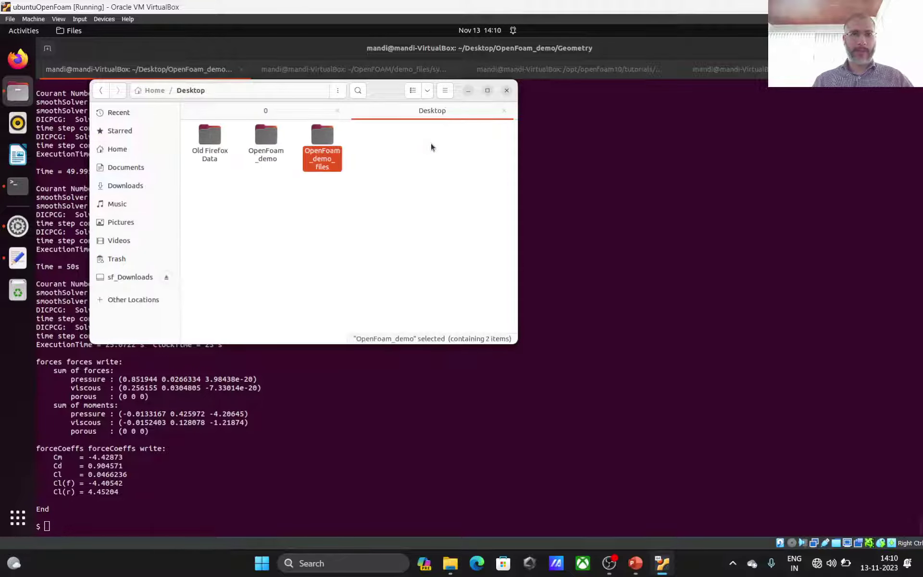
key(Return)
key(Right)
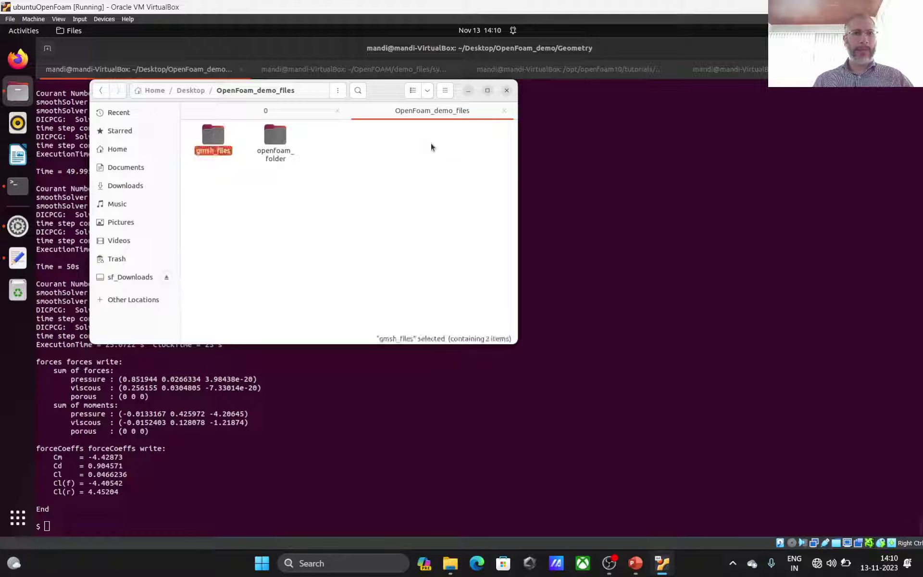
key(Right)
key(Return)
Copy the plots.py and strouhal.py scripts from openfoam_folder.
key(Right)
key(Right)
key(Right)
key(Right)
key(Right)
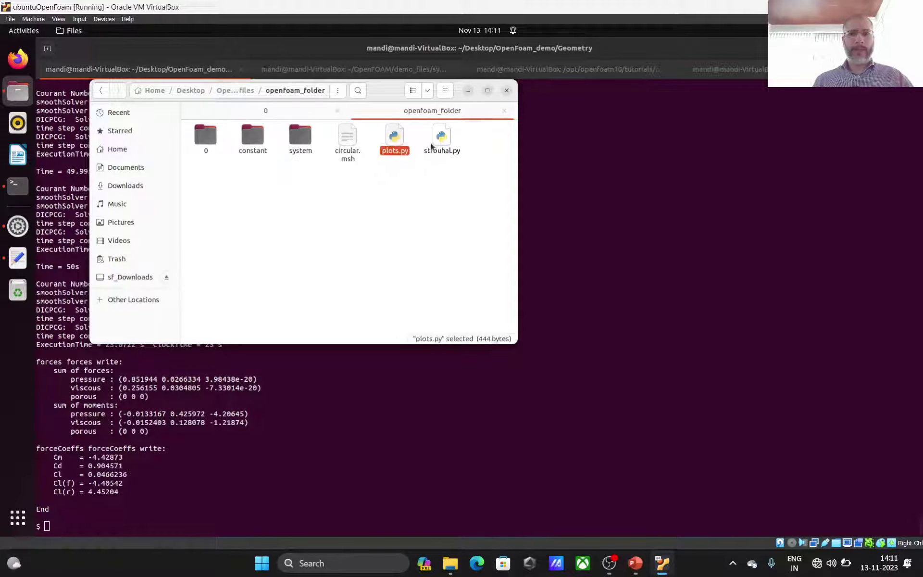
key(shift+Right)
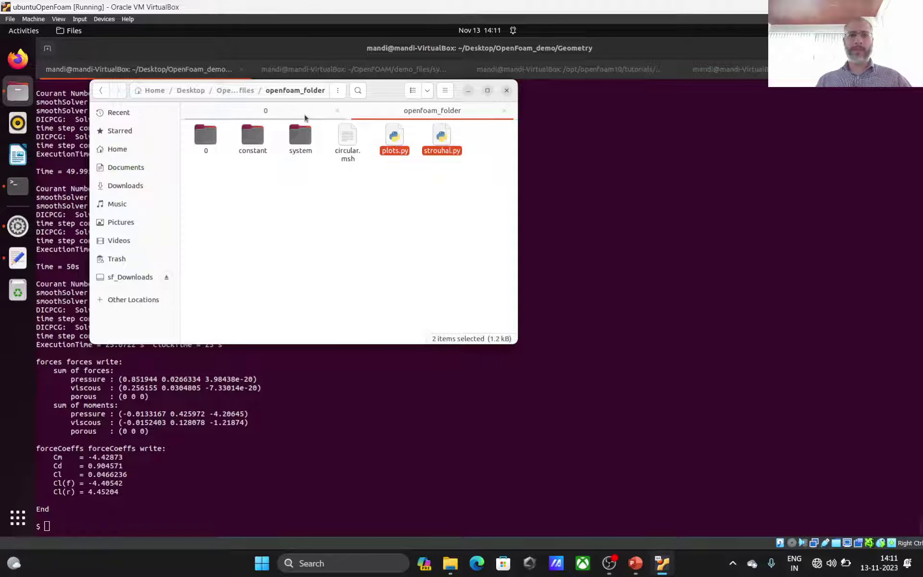
Paste the two copied Python scripts into the OpenFoam_demo/cavity directory and return to the terminal.
click(283, 117)
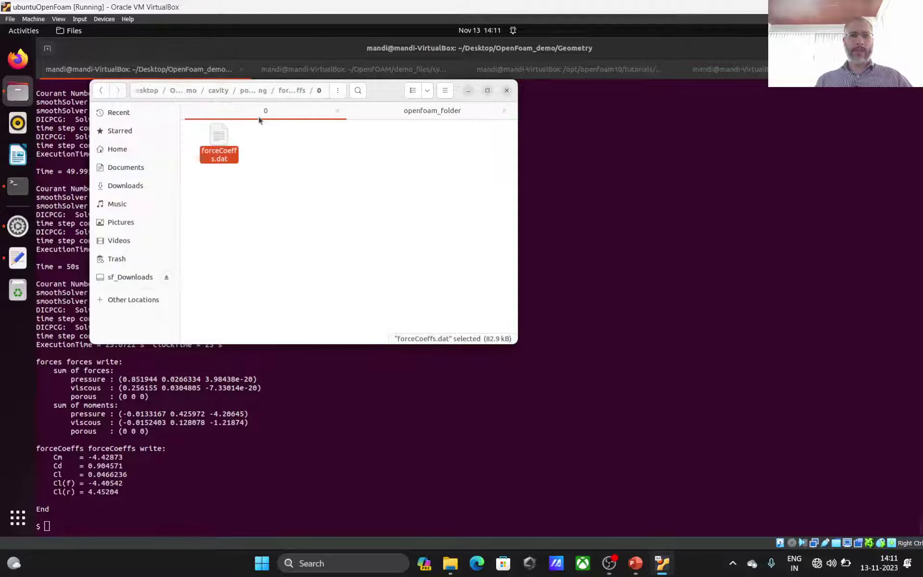
click(288, 90)
click(252, 91)
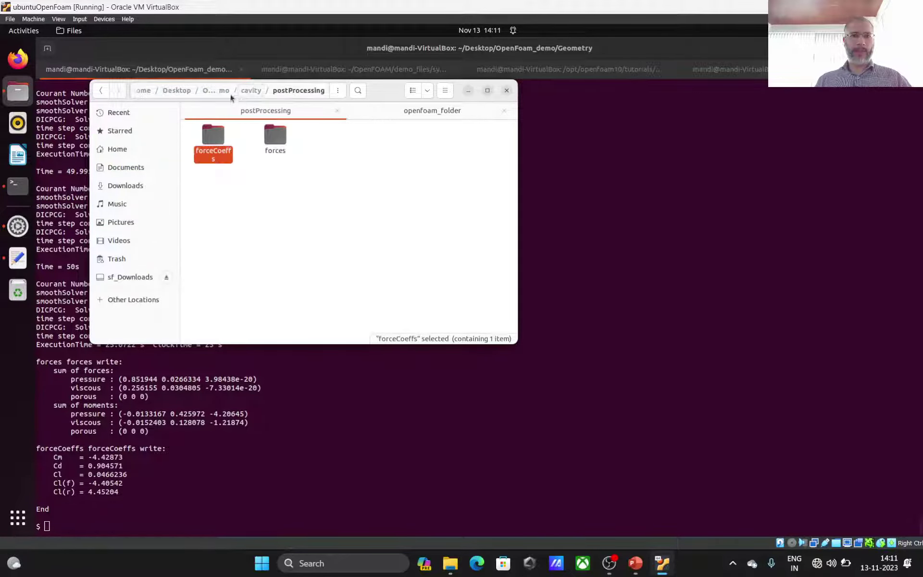
click(250, 91)
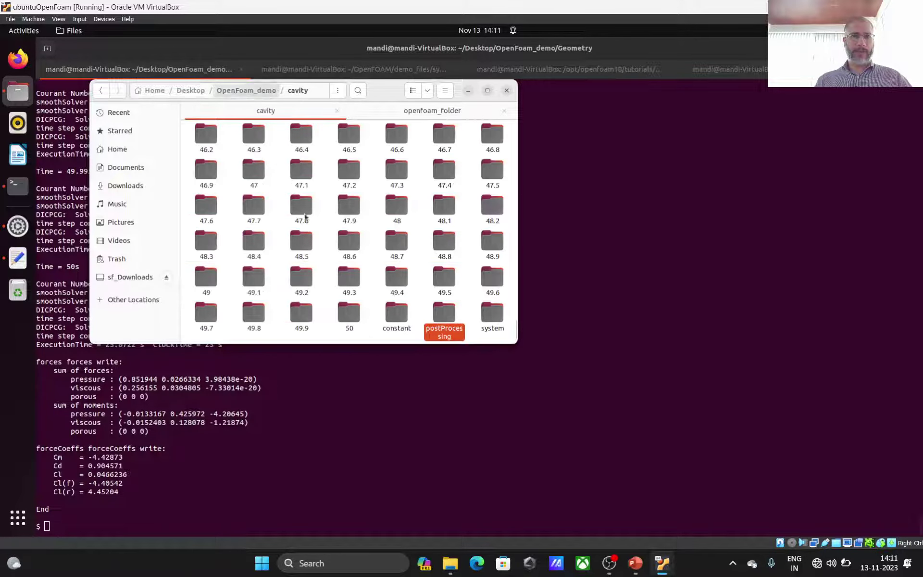
scroll(351, 258, down, 1)
click(432, 439)
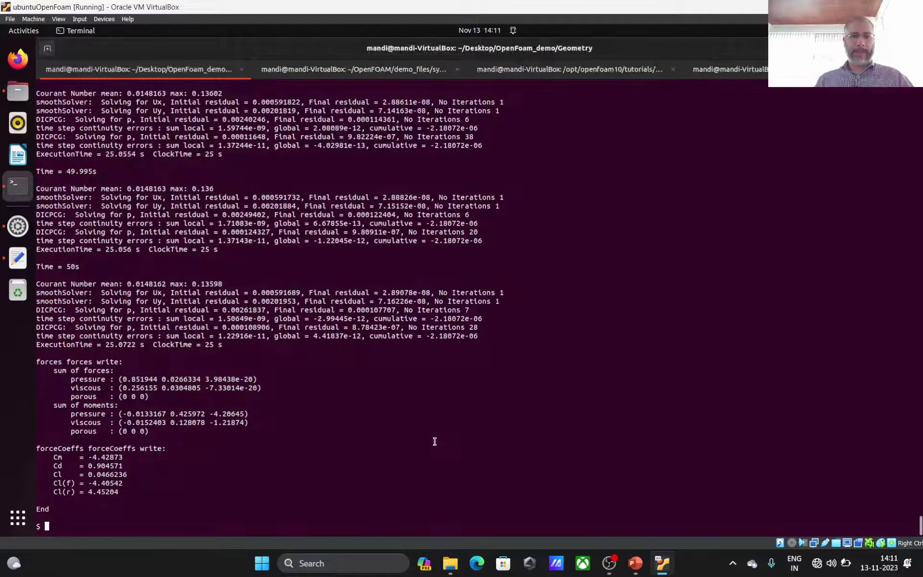
Open plots.py in gedit from the cavity directory and review its forceCoeffs.dat path and the drag and lift plotting lines.
text(clear)
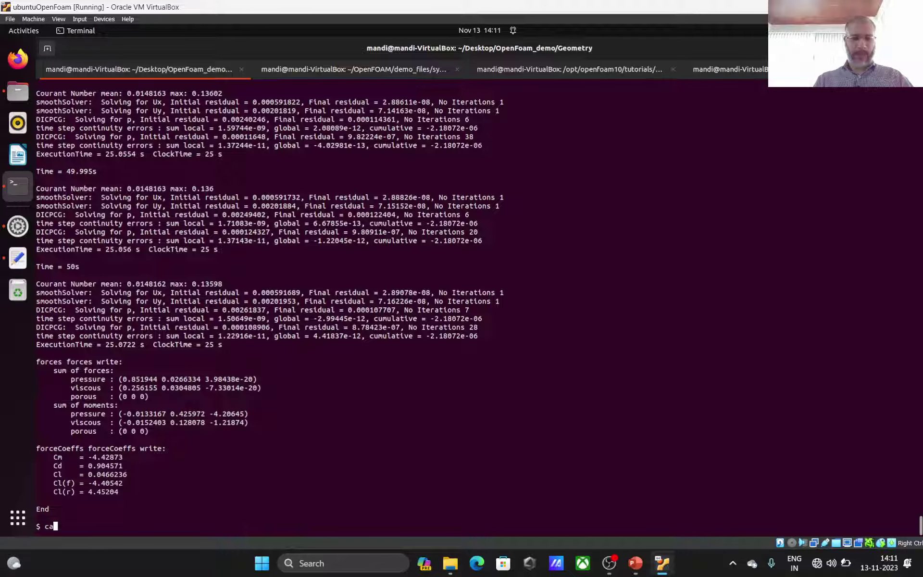
key(BackSpace)
key(BackSpace)
key(BackSpace)
key(BackSpace)
key(BackSpace)
text(gedit plots.py)
key(Return)
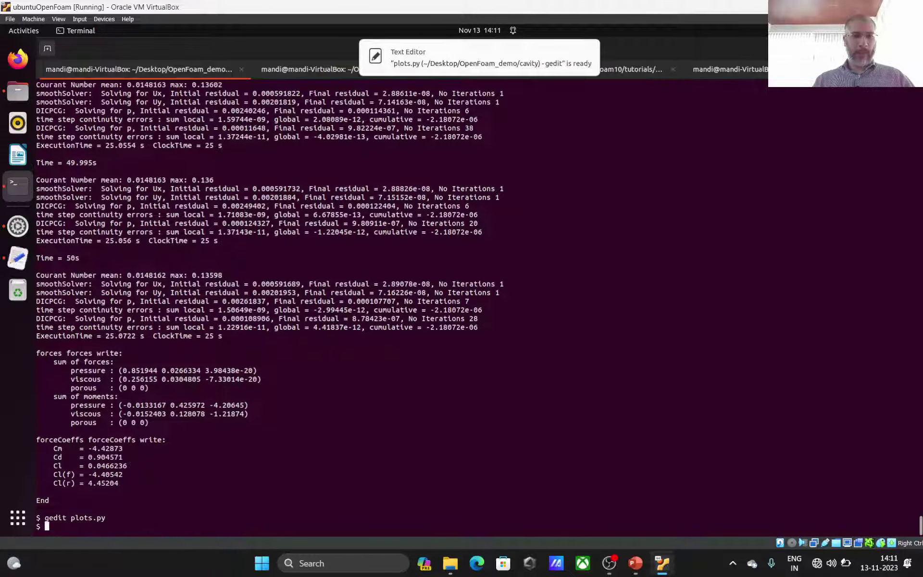
click(503, 71)
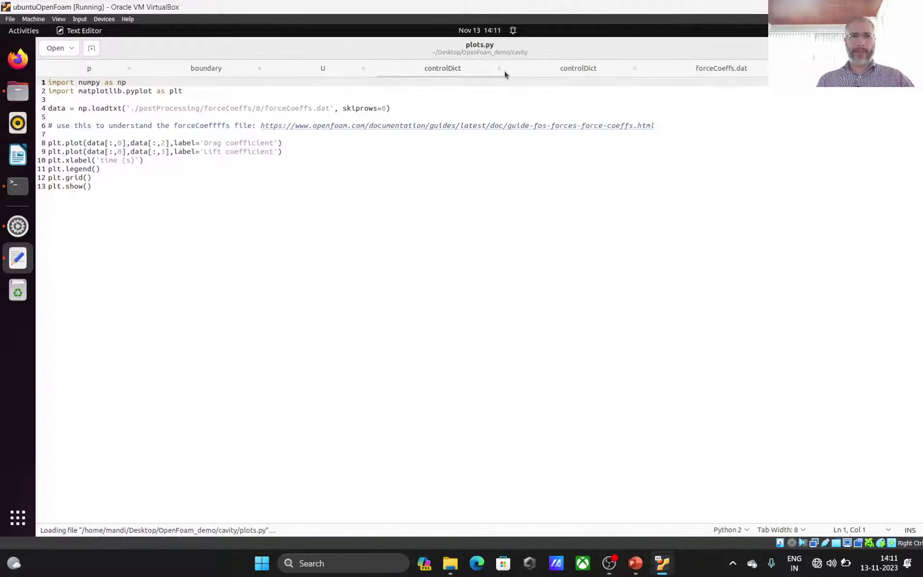
click(327, 109)
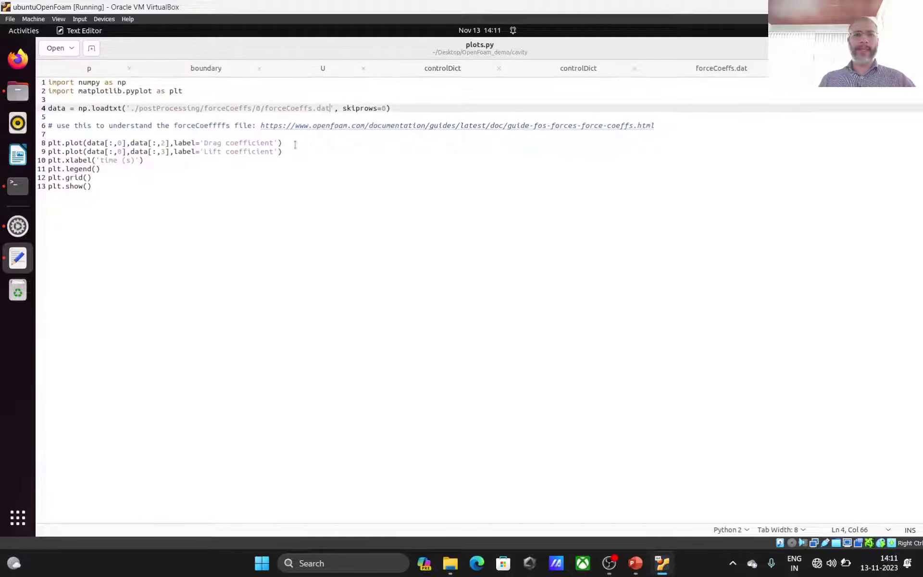
click(295, 144)
key(Down)
key(Down)
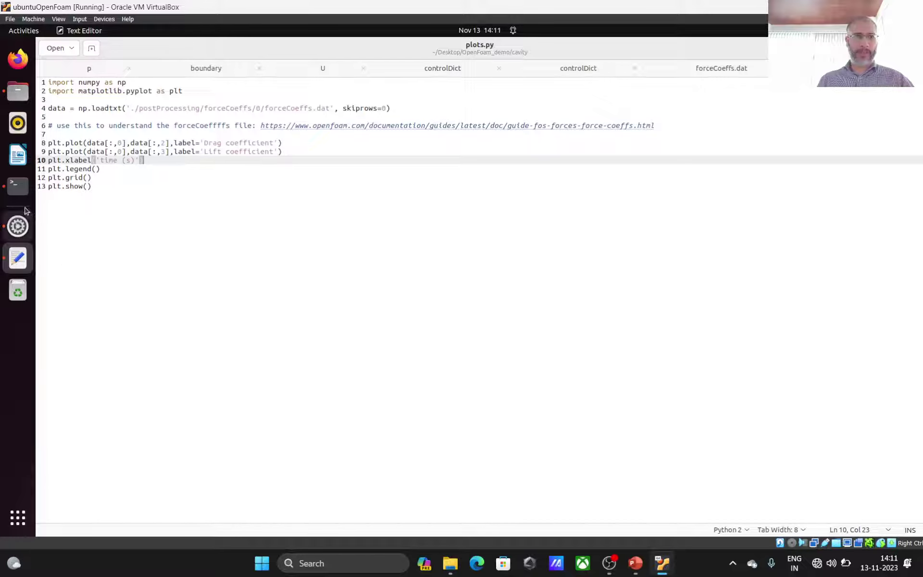
Run plots.py with Python from the terminal to plot the drag and lift coefficients, and close the figure.
click(20, 191)
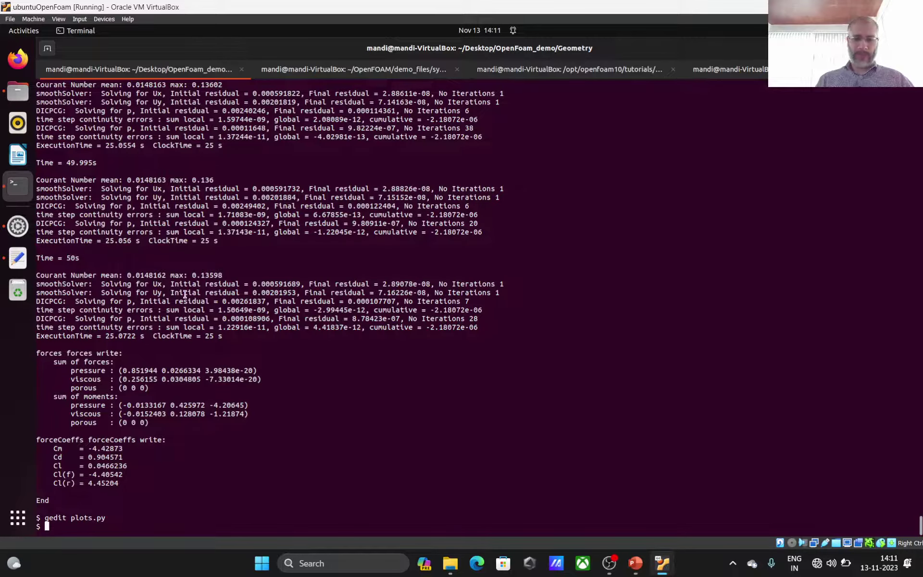
text(python pl)
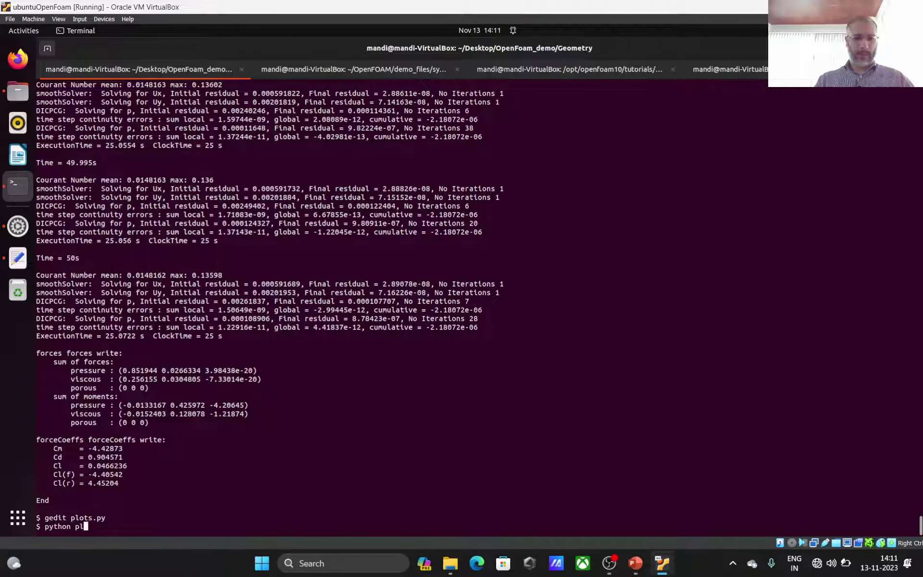
key(Tab)
key(Return)
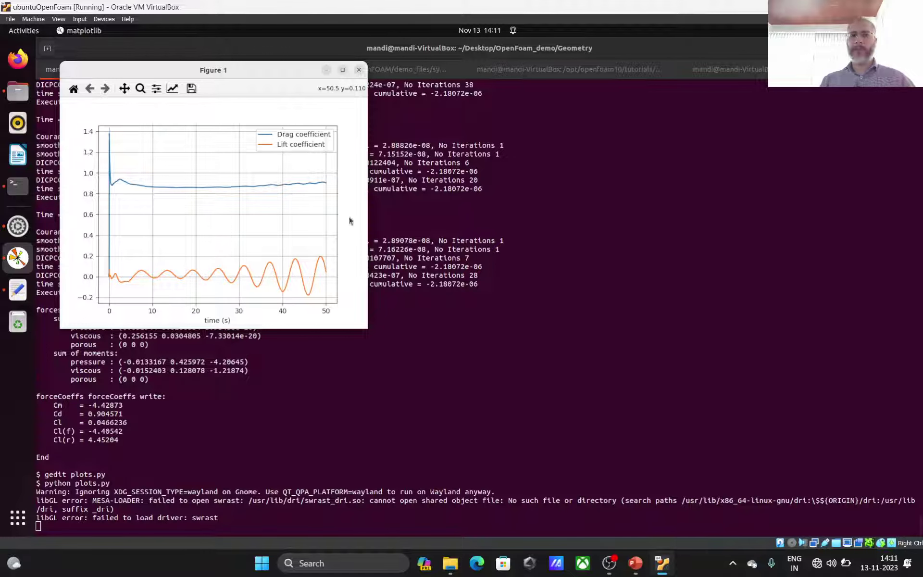
click(358, 69)
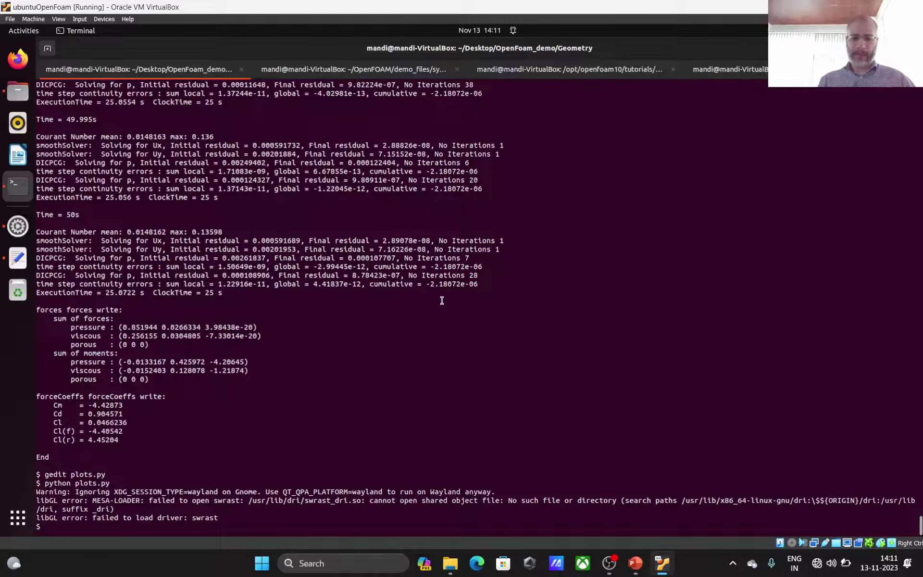
Run strouhal.py with Python from the cavity directory.
text(py)
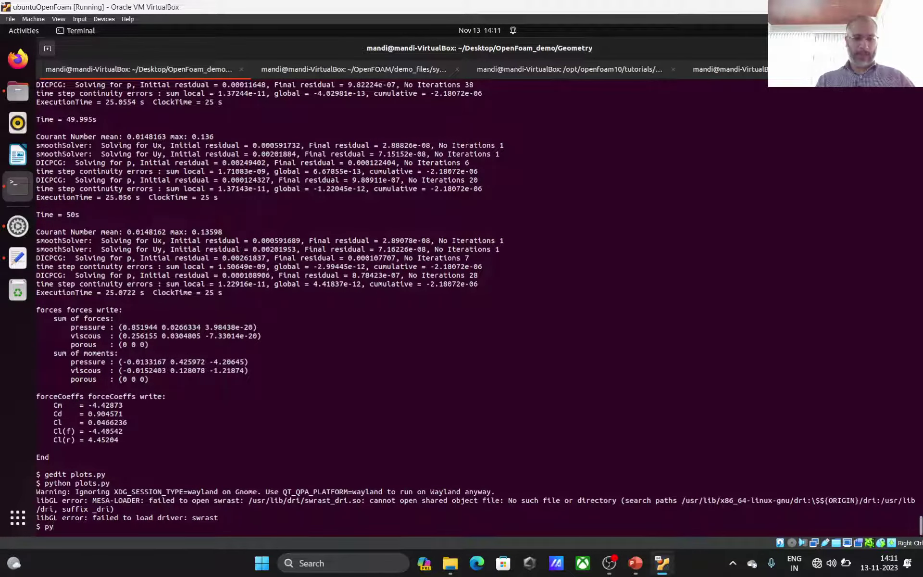
text(thon s)
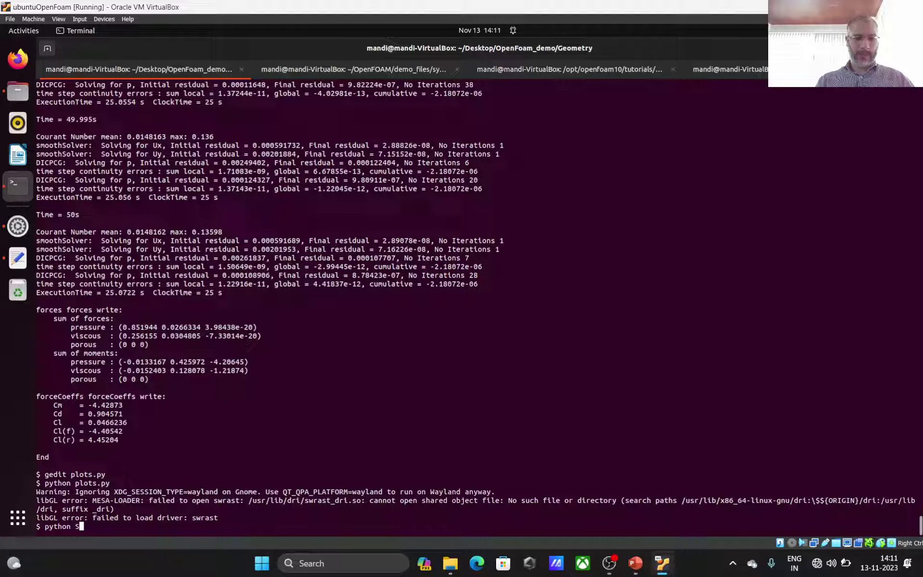
key(Tab)
key(Return)
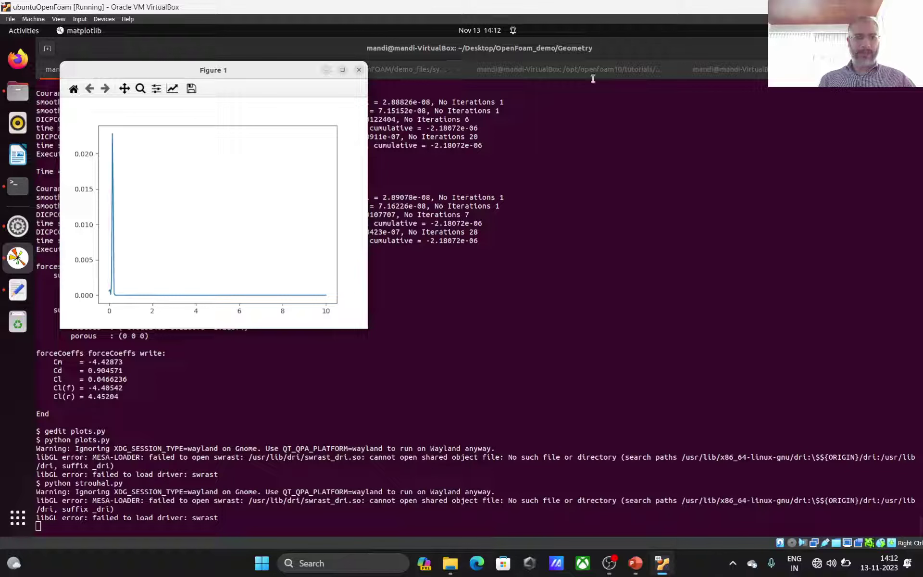
Zoom in on the spectrum peak in the strouhal.py figure, then close it and highlight the printed vortex shedding frequency in the terminal.
right_click(310, 72)
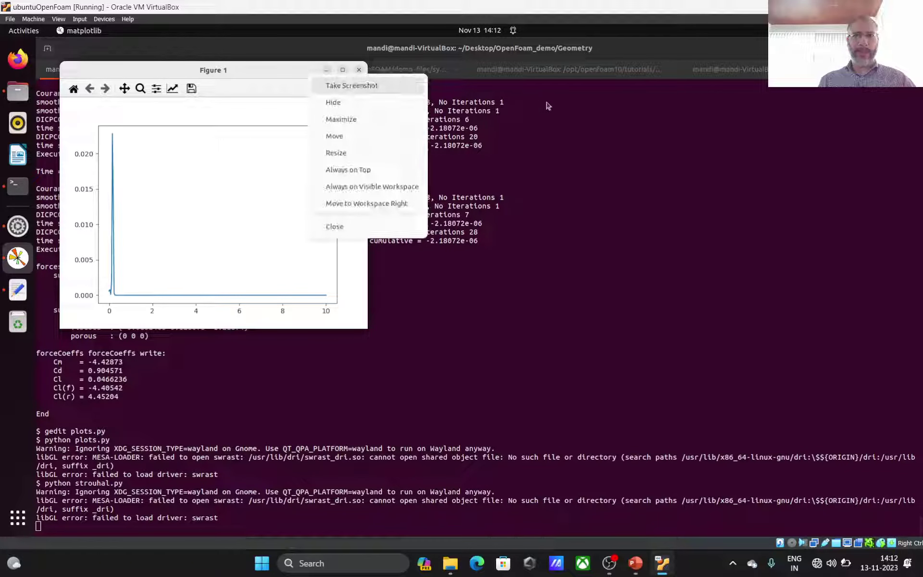
click(525, 119)
drag(211, 70, 447, 69)
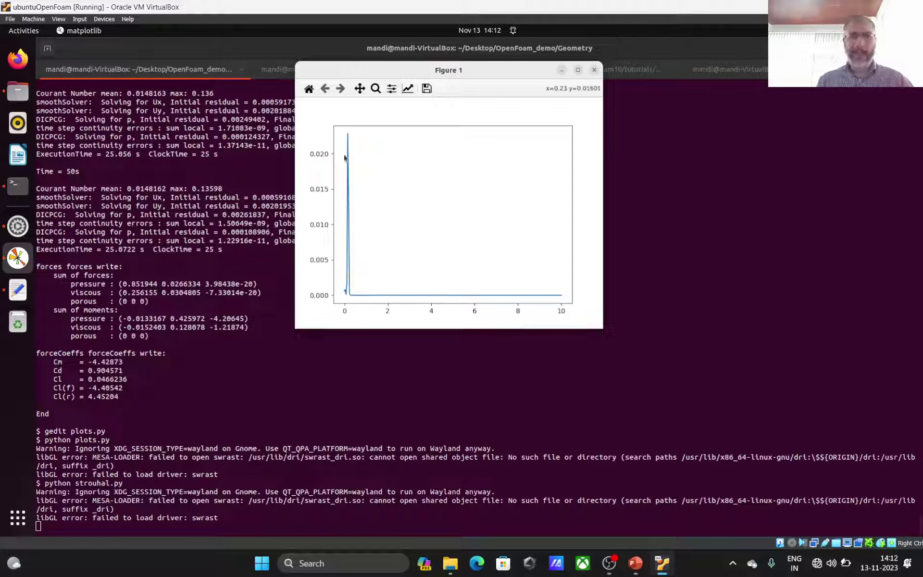
click(376, 88)
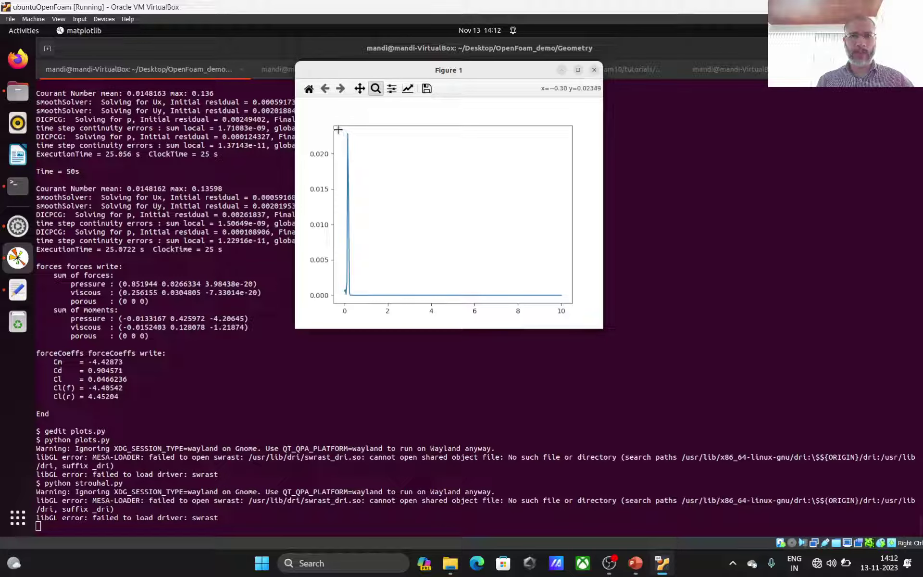
drag(340, 129, 474, 213)
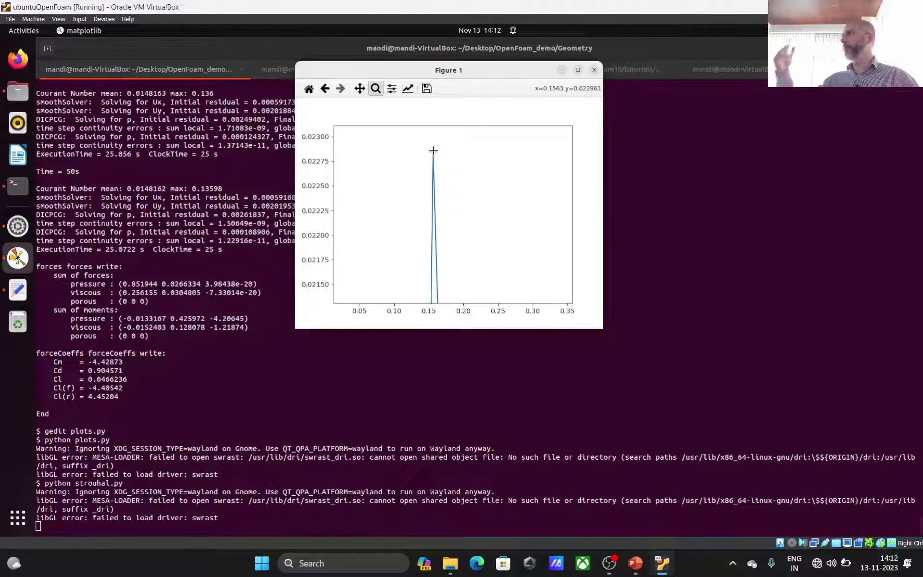
click(594, 69)
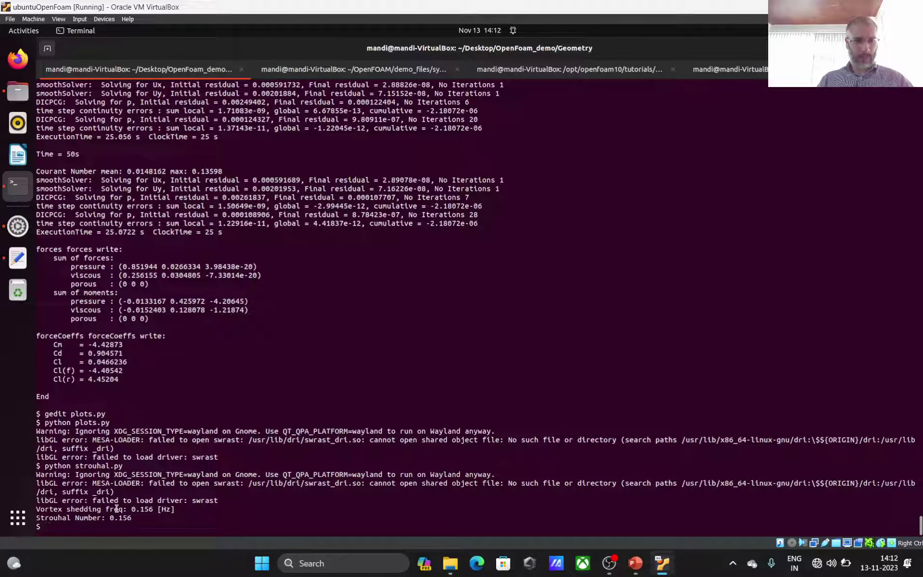
drag(131, 509, 152, 508)
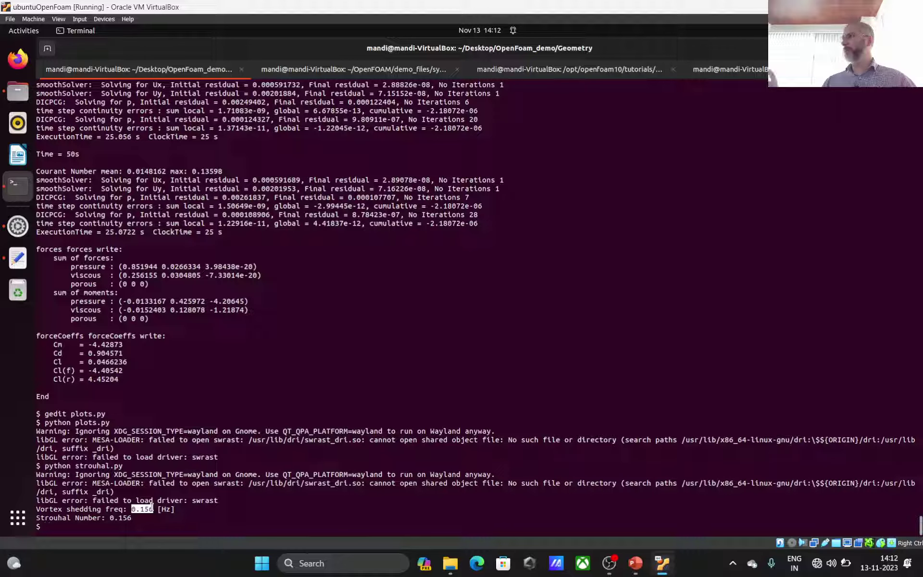
Rerun plots.py and maximize the drag and lift coefficient figure.
key(Up)
key(Up)
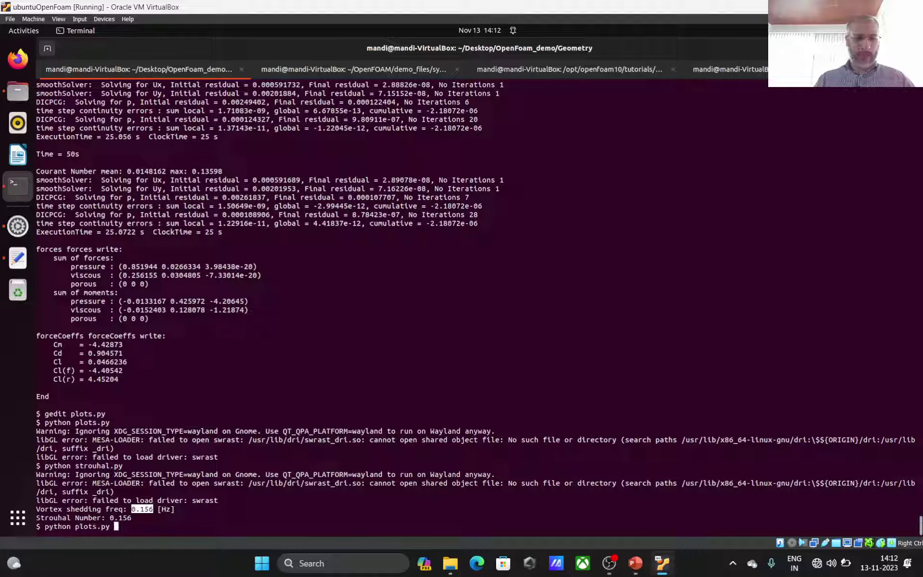
key(Return)
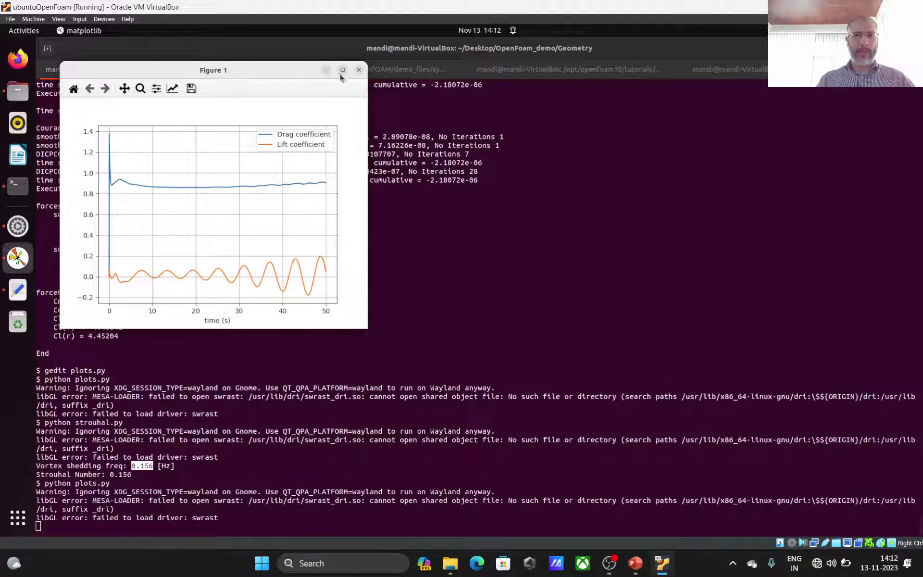
click(342, 70)
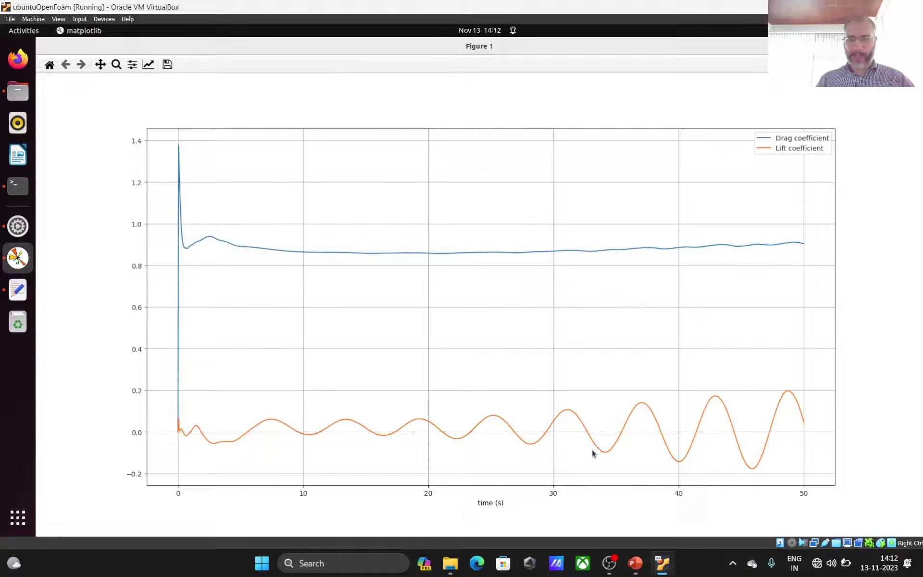